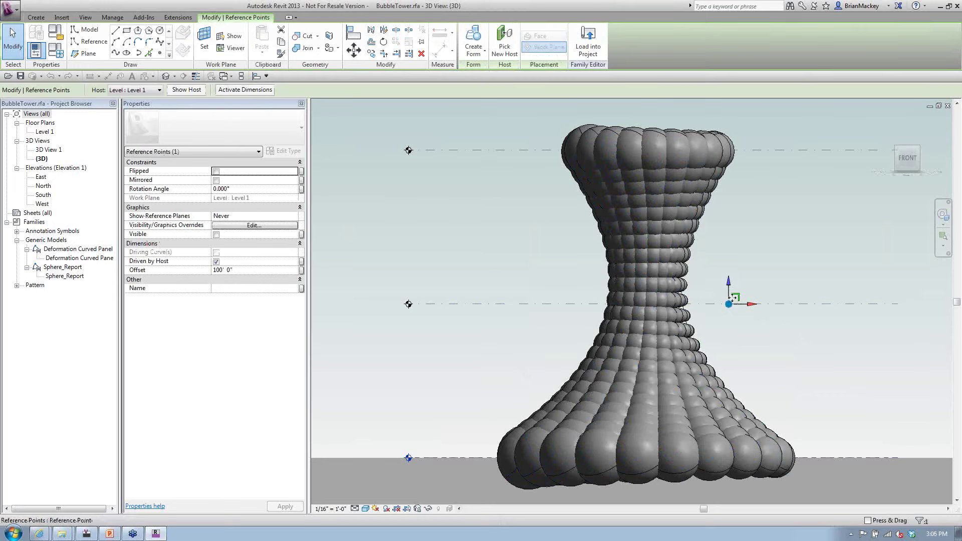
Raise the reference point beside the bubble tower to an offset of about 202' 3" and inspect the resized spheres near the top
{"action": "left_click_drag", "start_coordinate": [729, 286], "coordinate": [823, 280]}
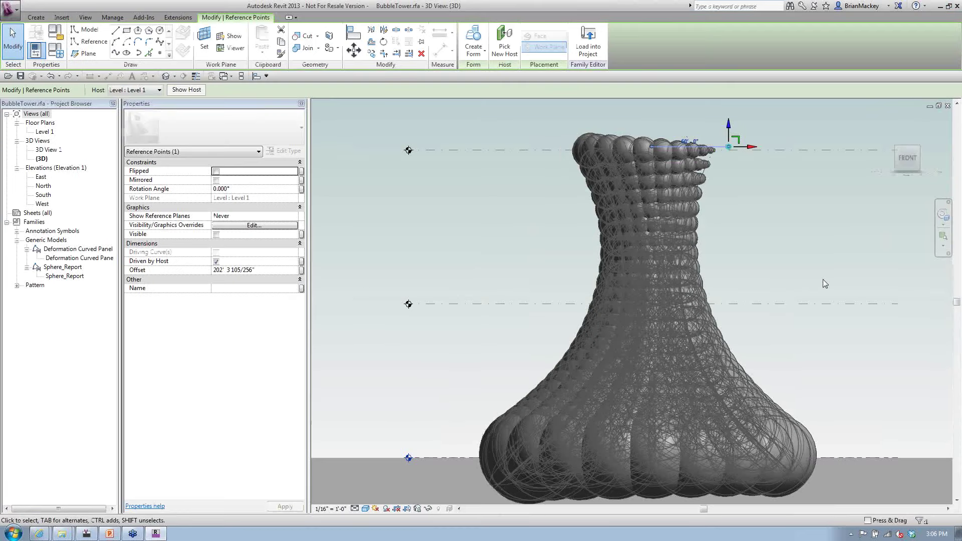
{"action": "left_click", "coordinate": [823, 280]}
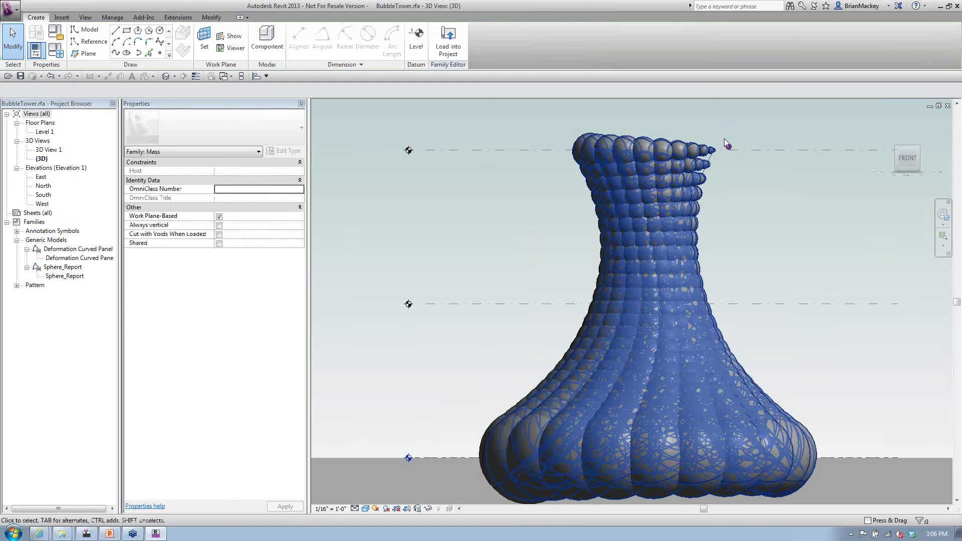
{"action": "middle_click_drag", "start_coordinate": [741, 185], "coordinate": [765, 263], "text": "shift"}
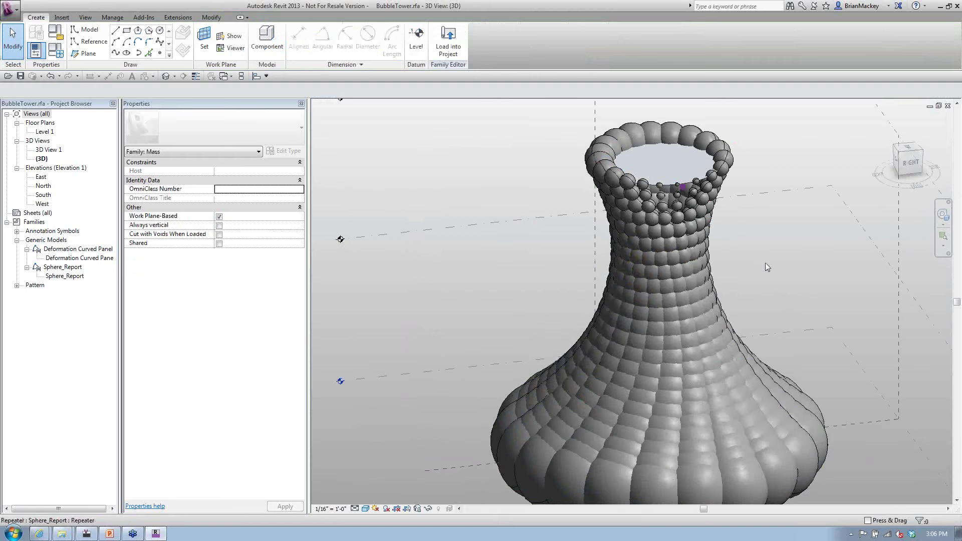
{"action": "scroll", "coordinate": [765, 262], "scroll_direction": "up", "scroll_amount": 5}
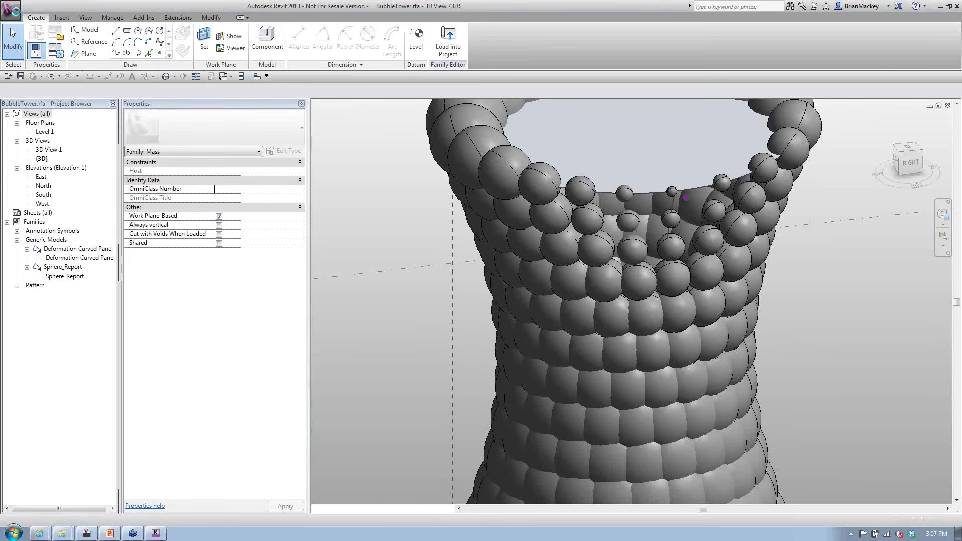
Create a new family from the Generic Model Adaptive.rft template
{"action": "left_click", "coordinate": [11, 9]}
{"action": "mouse_move", "coordinate": [32, 44]}
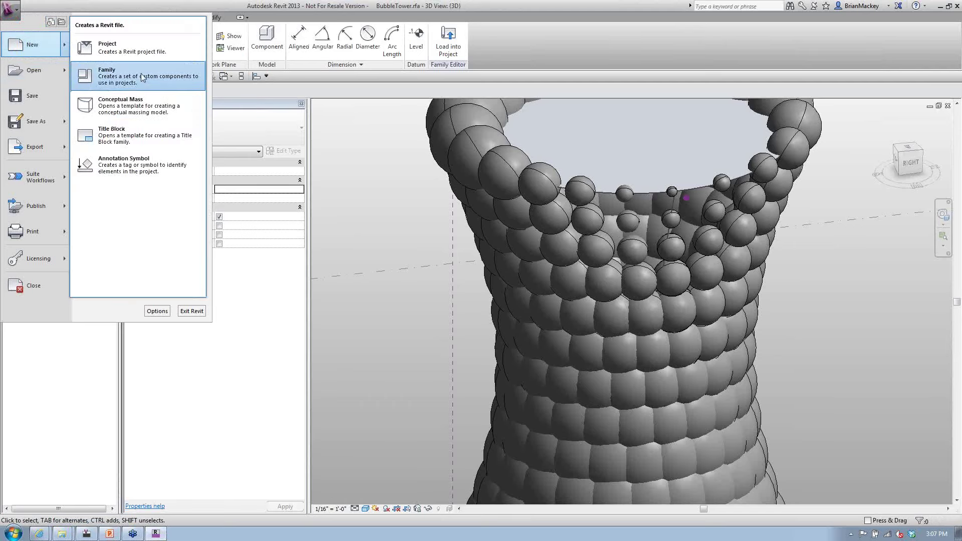
{"action": "key", "text": "Escape"}
{"action": "key", "text": "Escape"}
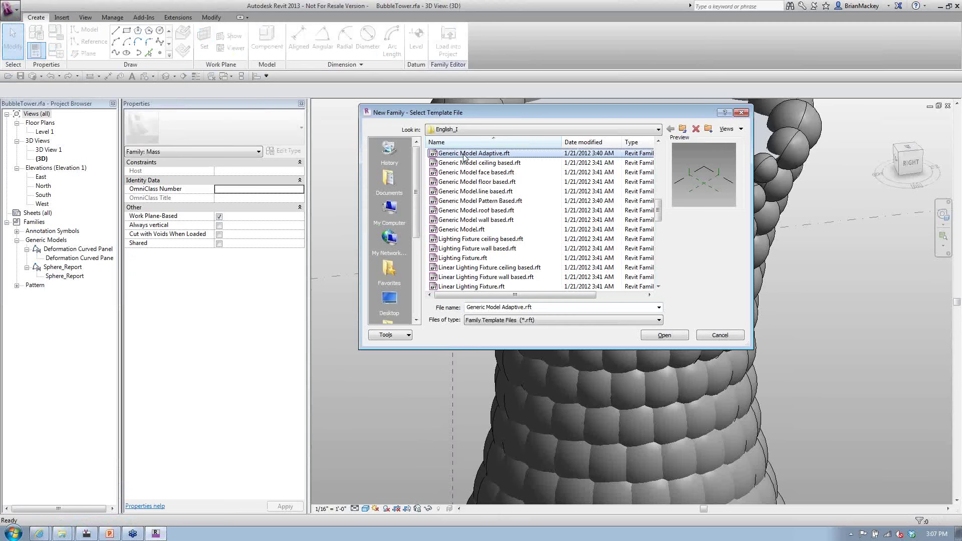
{"action": "left_click", "coordinate": [665, 337]}
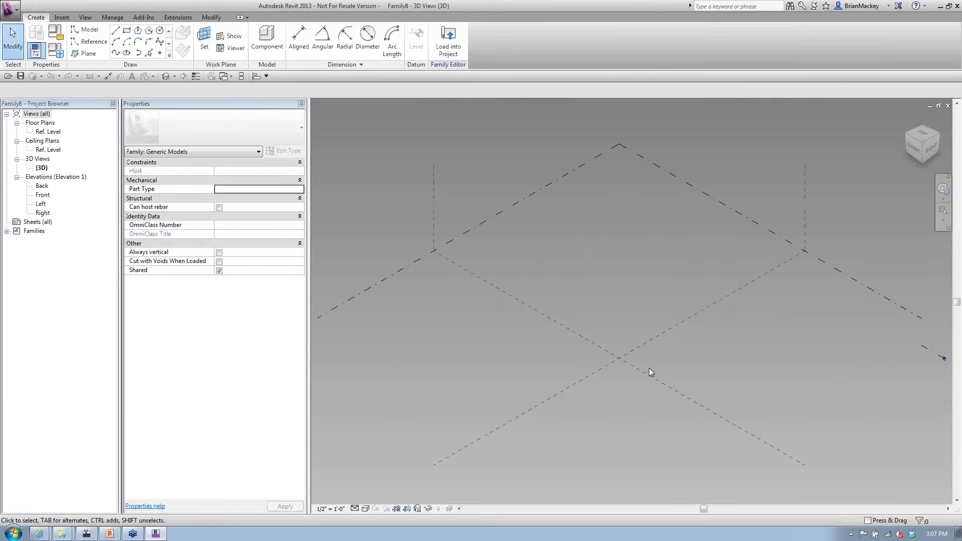
Place two reference points on the reference level along one reference plane, on either side of the plane intersection
{"action": "scroll", "coordinate": [649, 368], "scroll_direction": "up", "scroll_amount": 1}
{"action": "middle_click_drag", "start_coordinate": [649, 368], "coordinate": [660, 369]}
{"action": "left_click", "coordinate": [103, 44]}
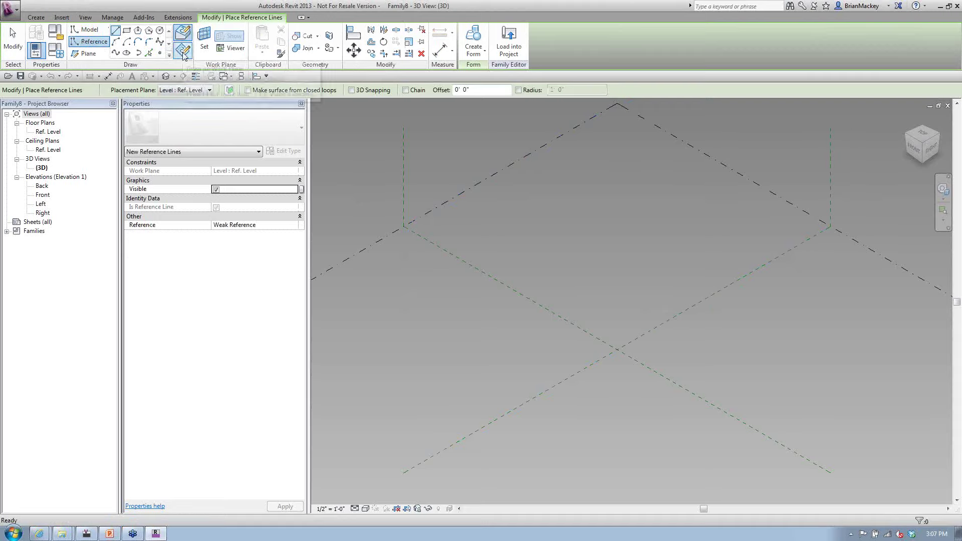
{"action": "left_click", "coordinate": [160, 53]}
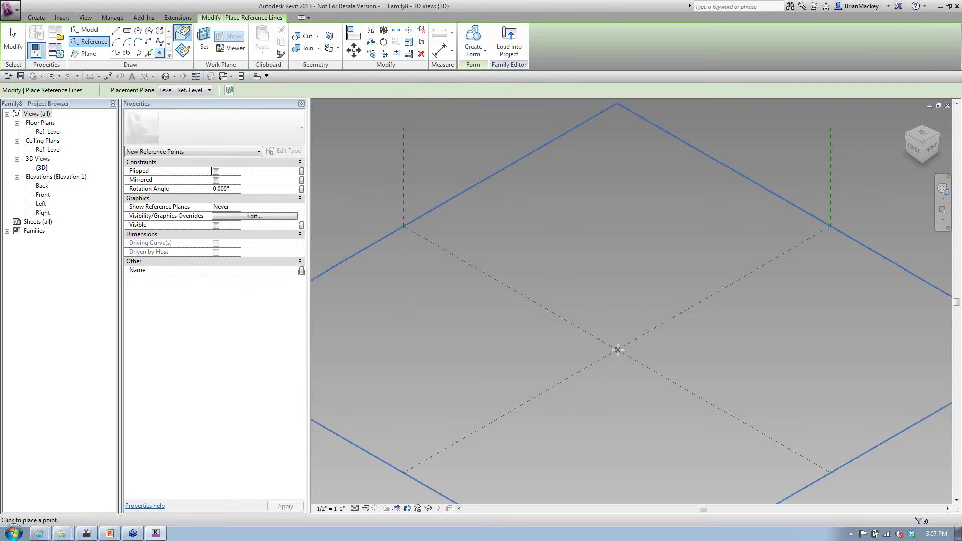
{"action": "left_click", "coordinate": [603, 356]}
{"action": "left_click", "coordinate": [689, 309]}
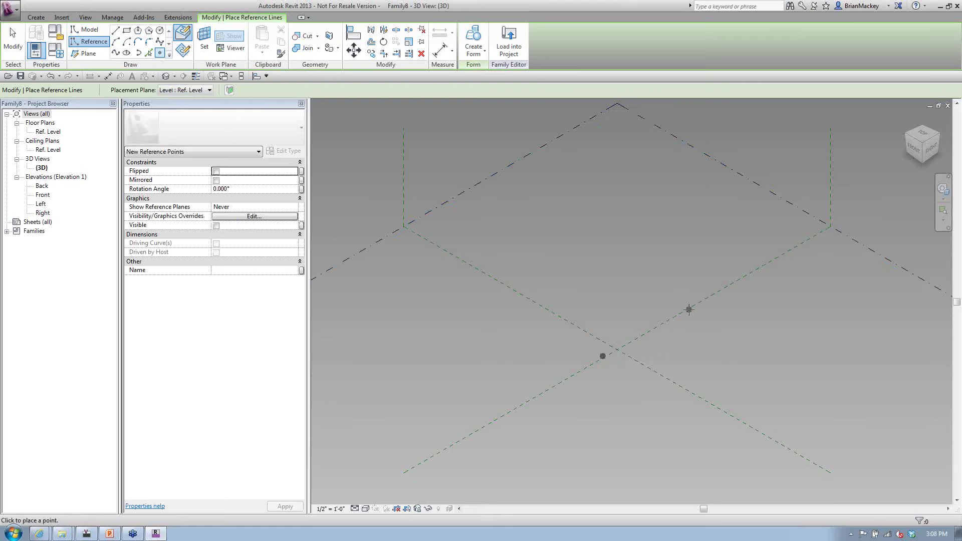
{"action": "right_click", "coordinate": [623, 257]}
{"action": "left_click", "coordinate": [647, 263]}
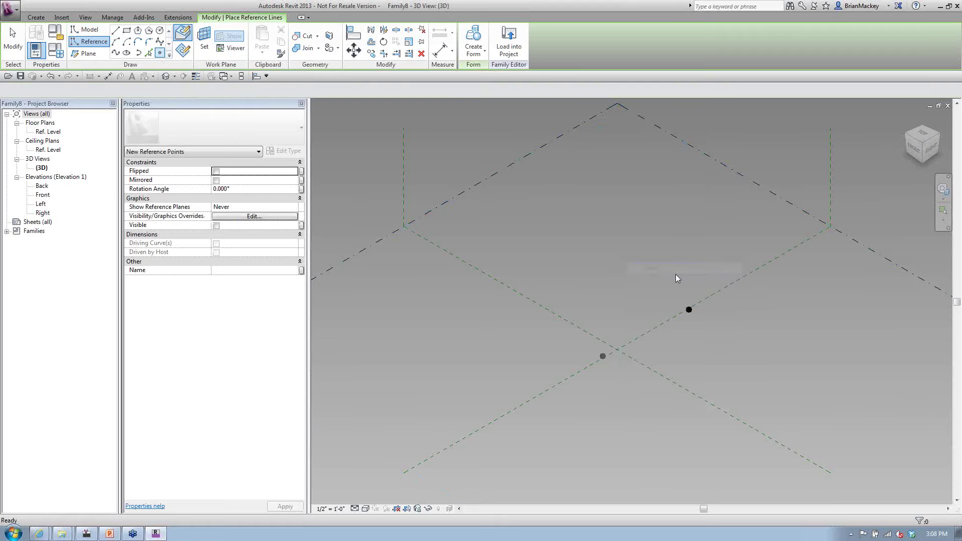
{"action": "right_click", "coordinate": [694, 283]}
{"action": "left_click", "coordinate": [709, 289]}
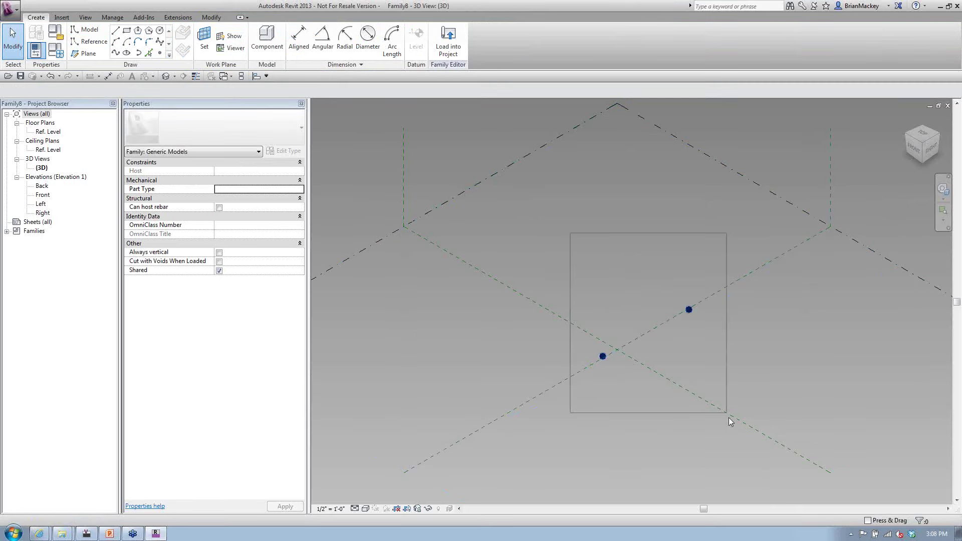
Make both reference points adaptive
{"action": "left_click_drag", "start_coordinate": [729, 419], "coordinate": [605, 291]}
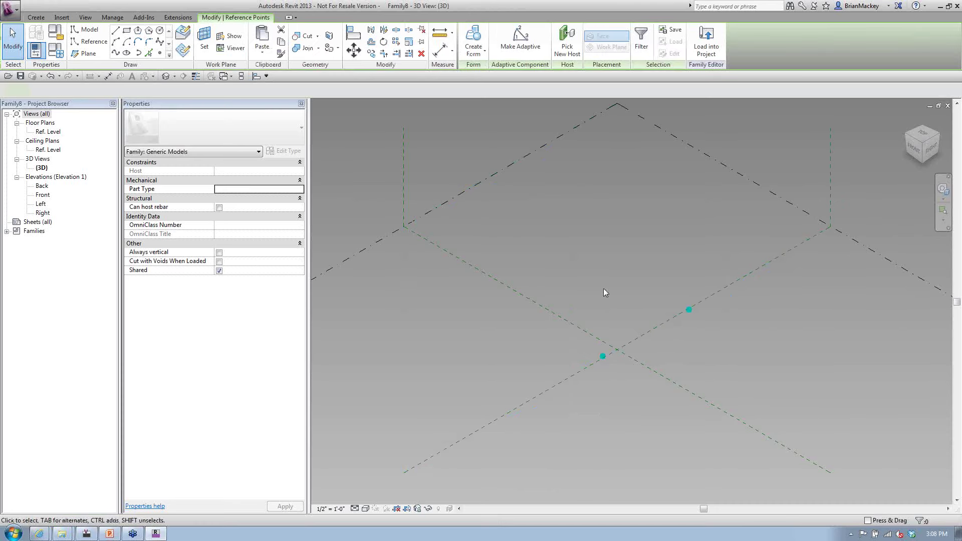
{"action": "left_click", "coordinate": [522, 35]}
{"action": "left_click", "coordinate": [676, 357]}
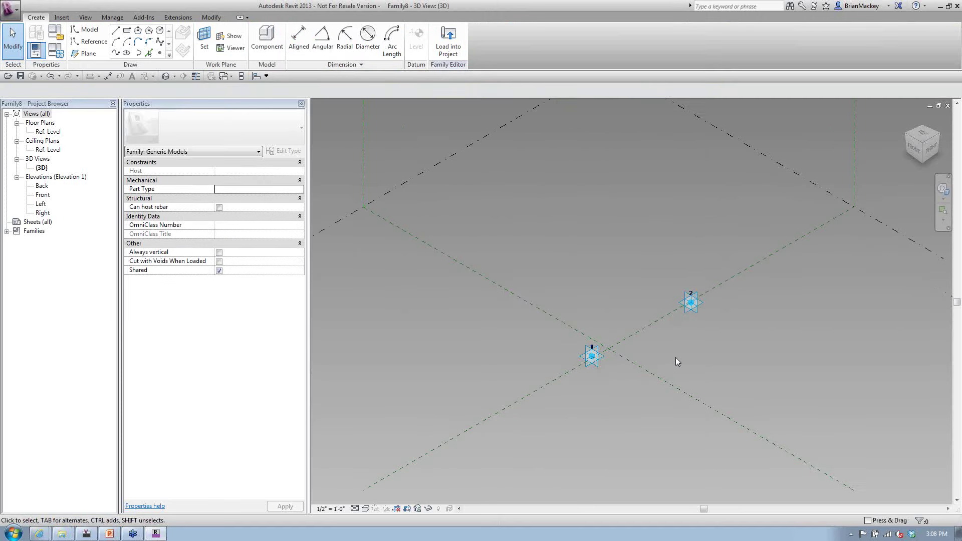
Swap the placement numbers by setting adaptive point 2 to 1, and restore the order by renumbering the nearer point as 1
{"action": "scroll", "coordinate": [676, 357], "scroll_direction": "up", "scroll_amount": 3}
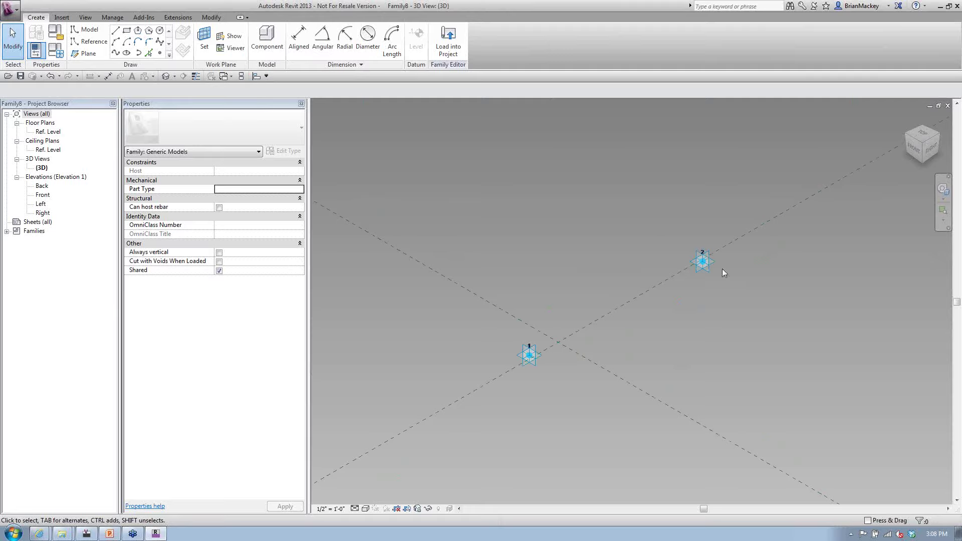
{"action": "left_click", "coordinate": [703, 257]}
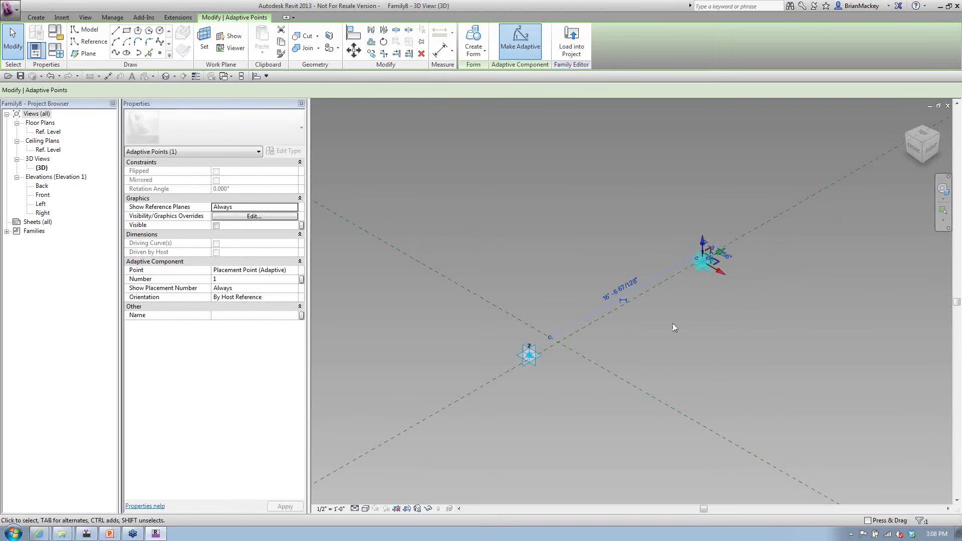
{"action": "left_click", "coordinate": [666, 290]}
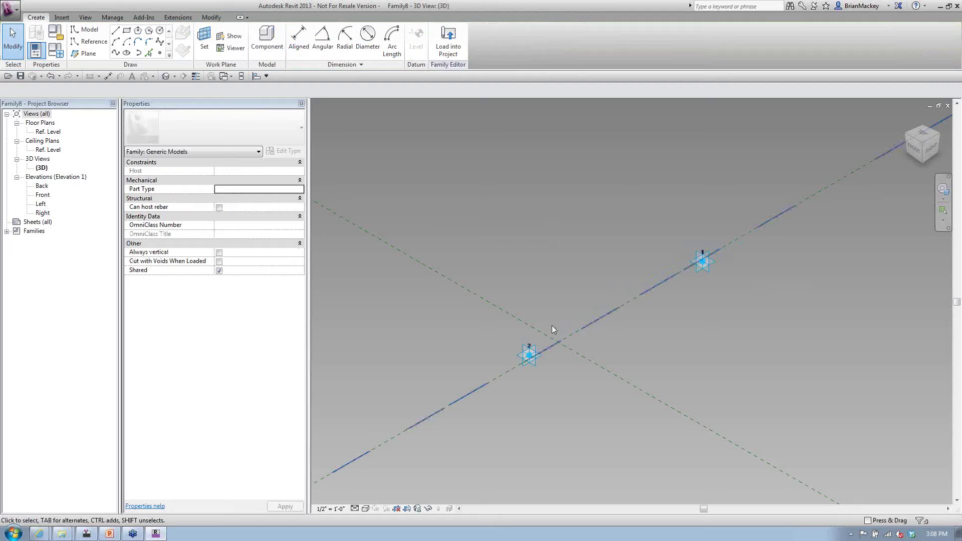
{"action": "left_click", "coordinate": [530, 346]}
{"action": "type", "text": "1"}
{"action": "key", "text": "Return"}
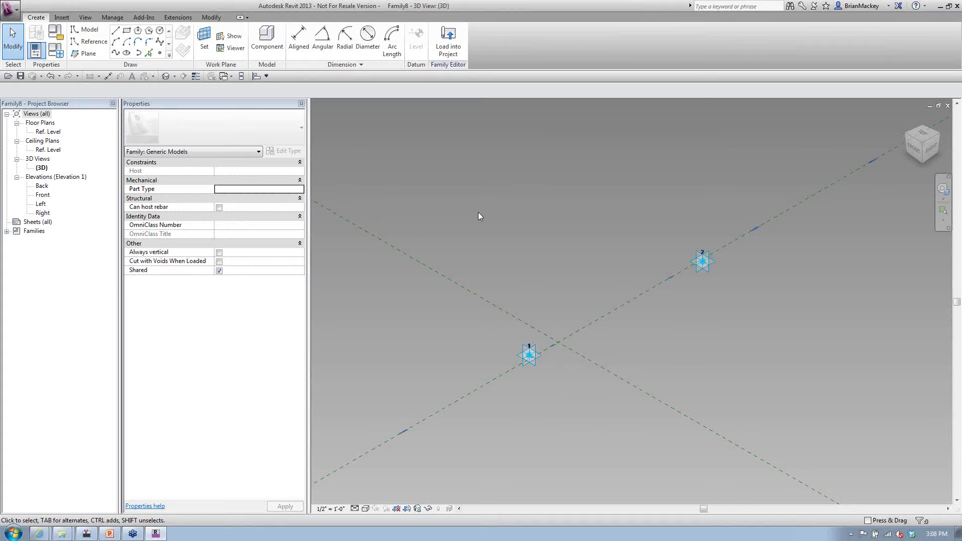
Draw a reference line with 3D Snapping enabled from adaptive point 1 to adaptive point 2
{"action": "left_click", "coordinate": [106, 42]}
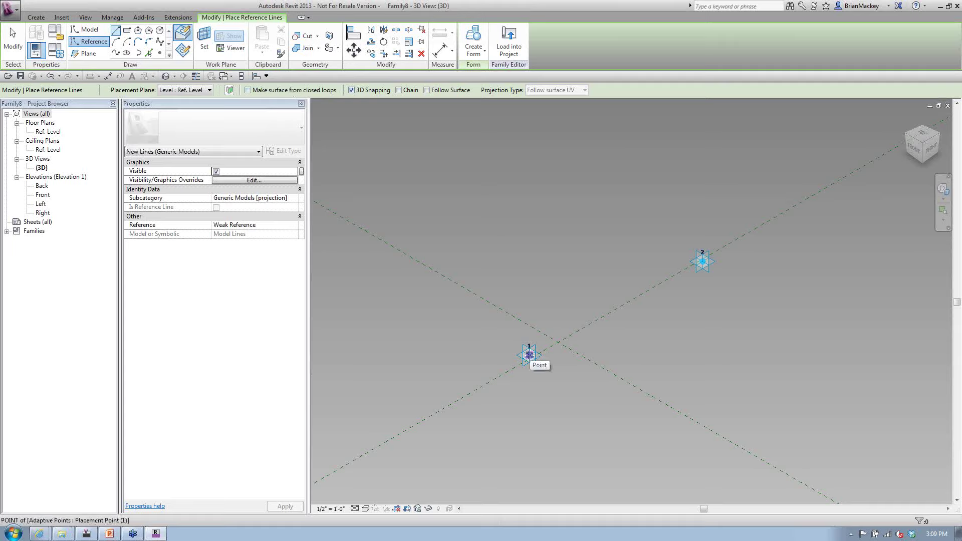
{"action": "left_click", "coordinate": [529, 355]}
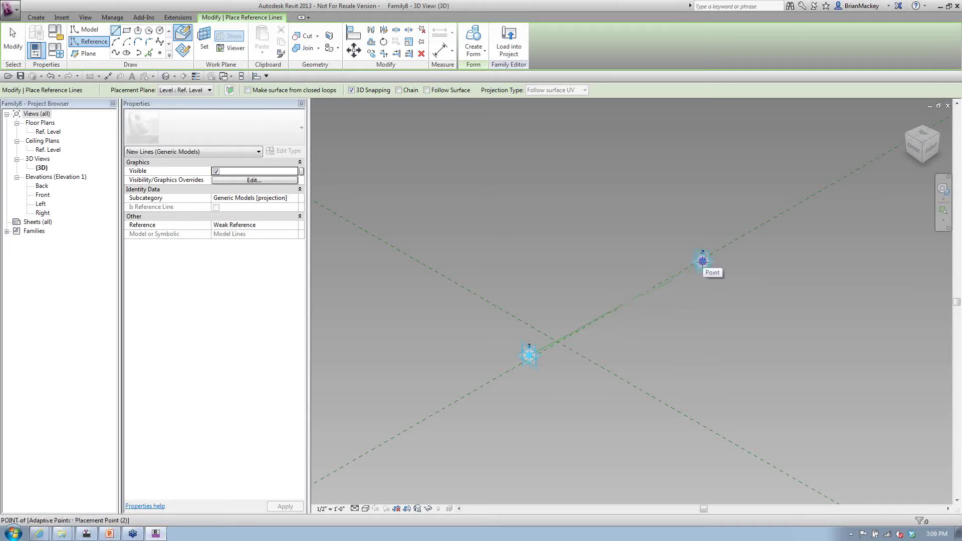
{"action": "left_click", "coordinate": [702, 261]}
{"action": "right_click", "coordinate": [732, 300]}
{"action": "left_click", "coordinate": [753, 306]}
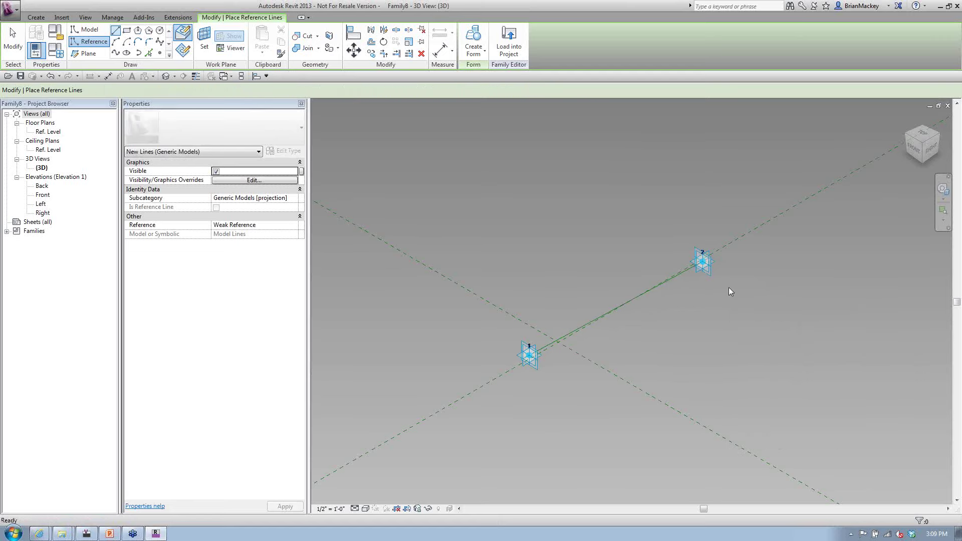
Move adaptive point 2 farther from point 1 to test that the reference line follows it
{"action": "left_click", "coordinate": [714, 261]}
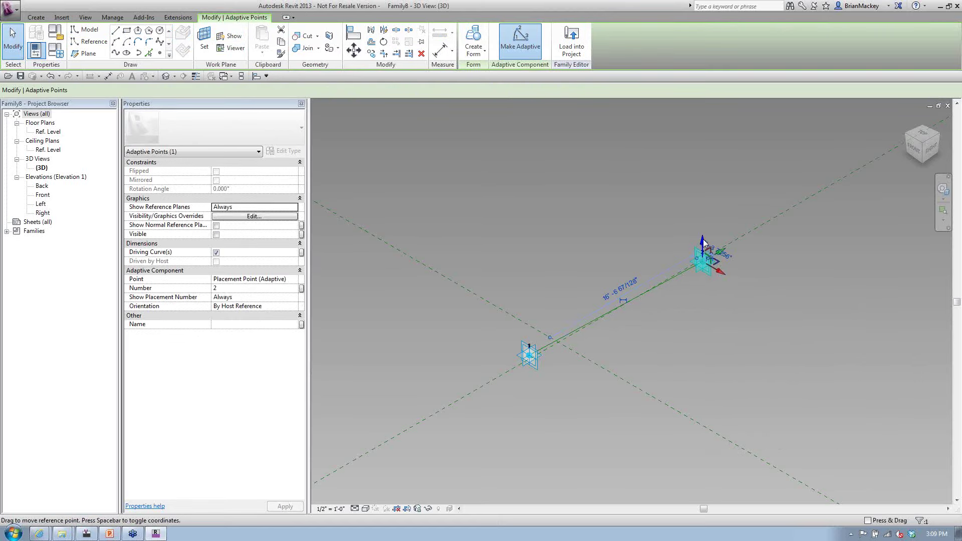
{"action": "left_click_drag", "start_coordinate": [709, 263], "coordinate": [742, 248]}
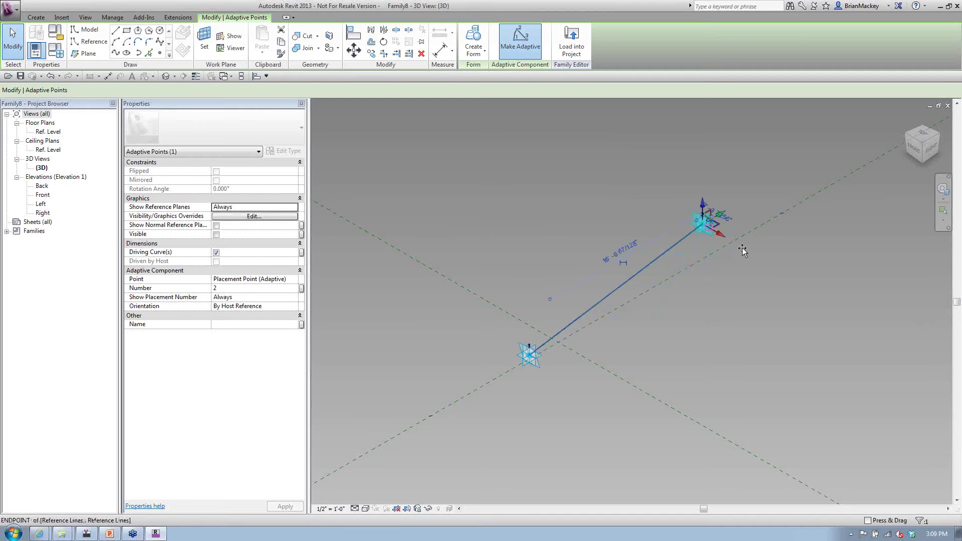
{"action": "left_click", "coordinate": [716, 290]}
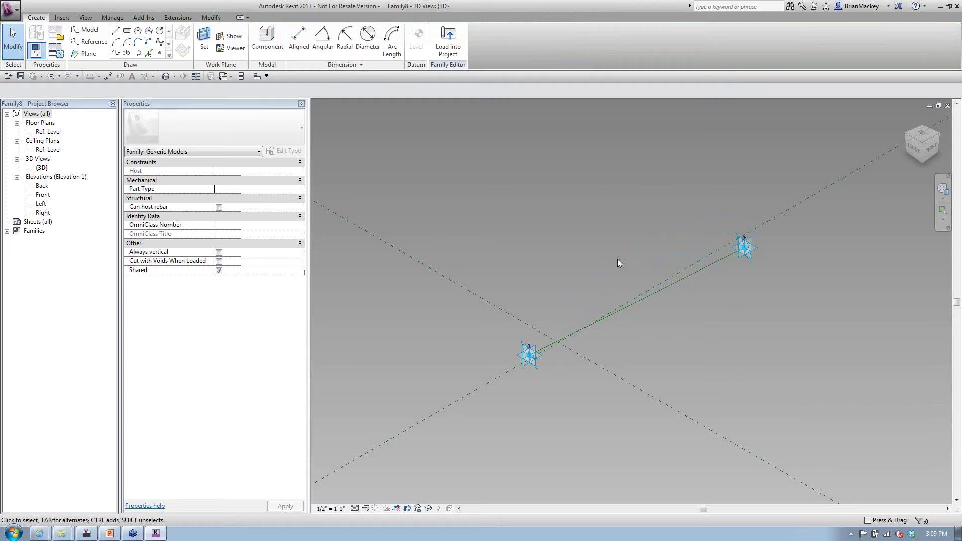
Set the reference line's flat plane as the work plane and show the work plane
{"action": "left_click", "coordinate": [205, 43]}
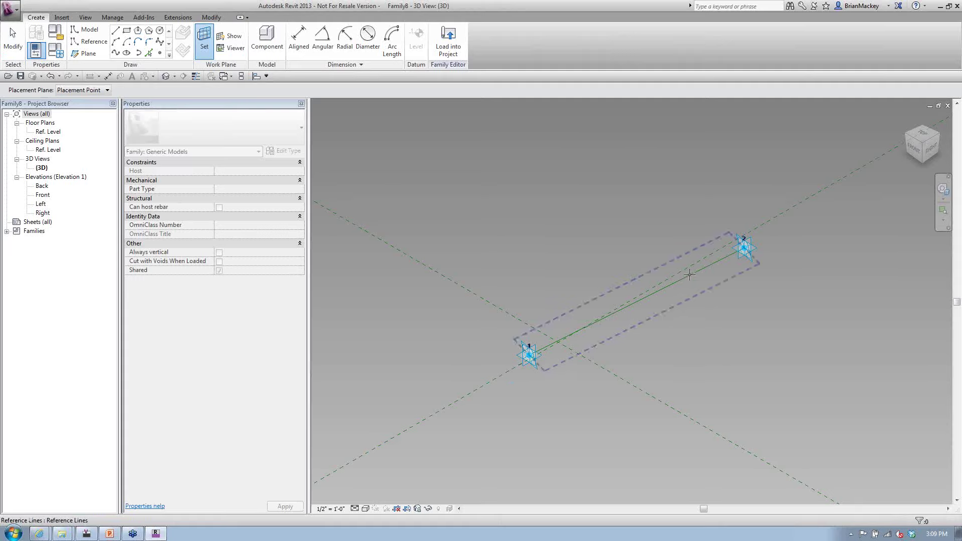
{"action": "scroll", "coordinate": [690, 275], "scroll_direction": "up", "scroll_amount": 4}
{"action": "left_click", "coordinate": [756, 246]}
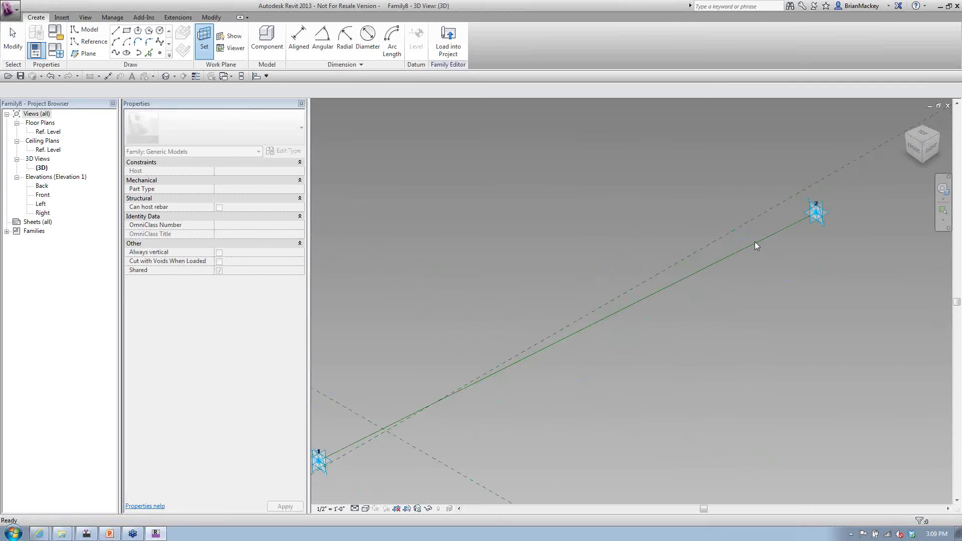
{"action": "scroll", "coordinate": [756, 290], "scroll_direction": "down", "scroll_amount": 3}
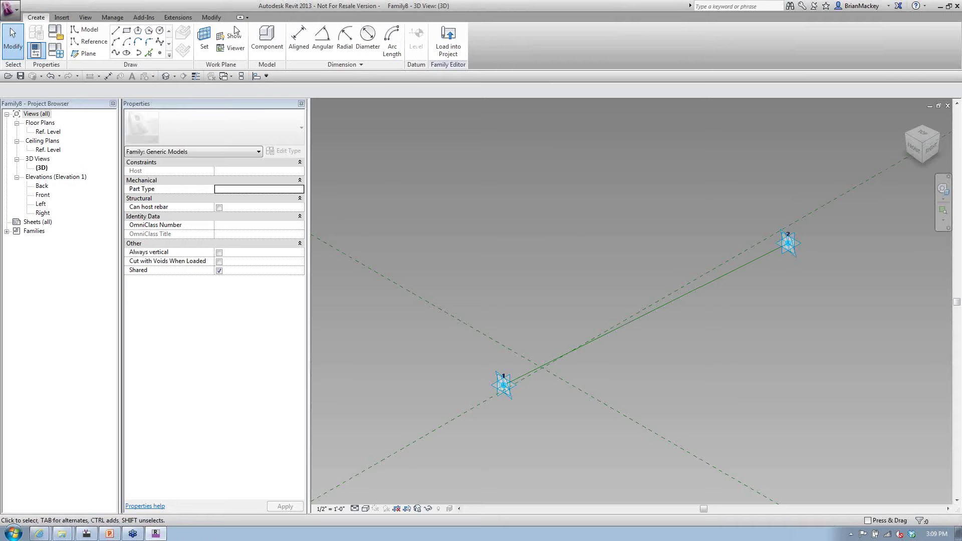
{"action": "left_click", "coordinate": [205, 44]}
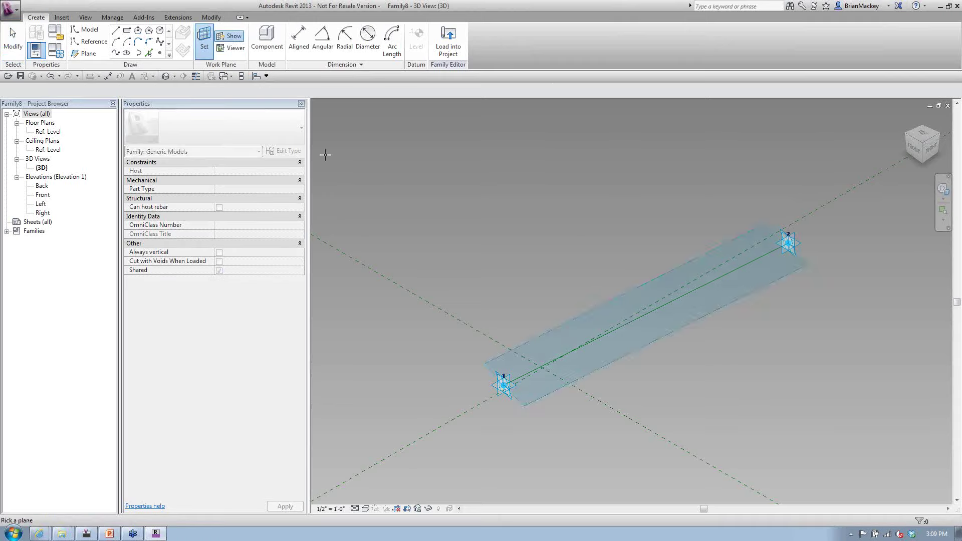
{"action": "left_click", "coordinate": [574, 420]}
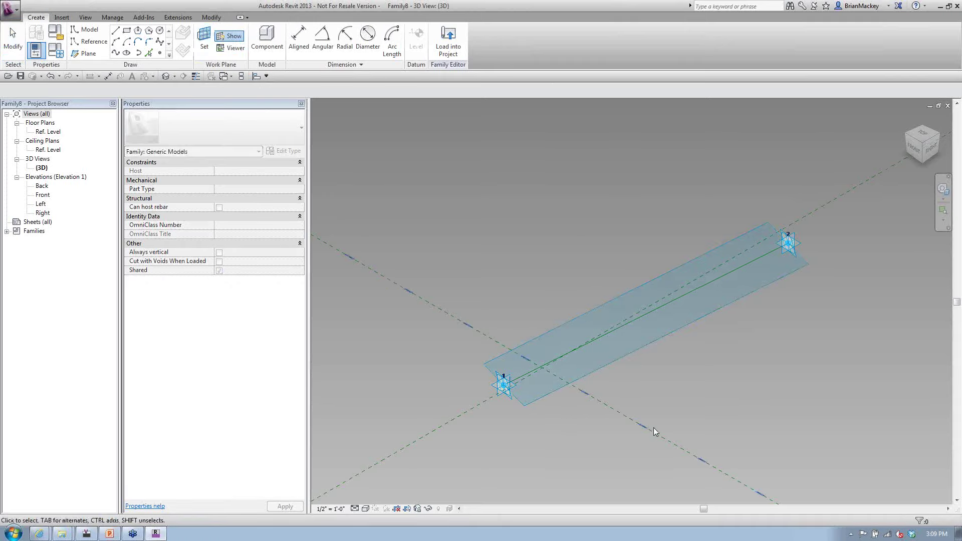
Place an aligned dimension between adaptive points 1 and 2, offset to one side of the reference line
{"action": "middle_click_drag", "start_coordinate": [677, 455], "coordinate": [650, 357], "text": "shift"}
{"action": "scroll", "coordinate": [651, 357], "scroll_direction": "up", "scroll_amount": 4}
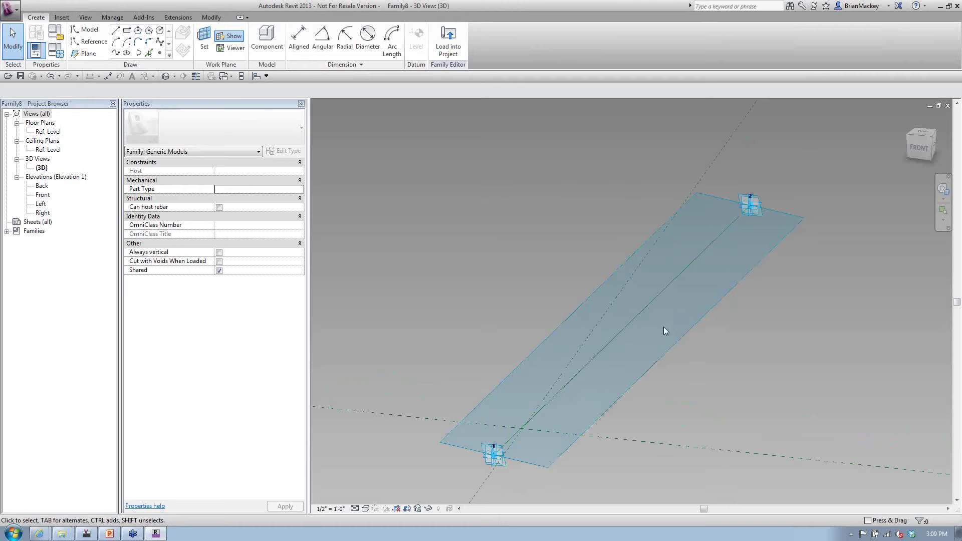
{"action": "left_click", "coordinate": [293, 40]}
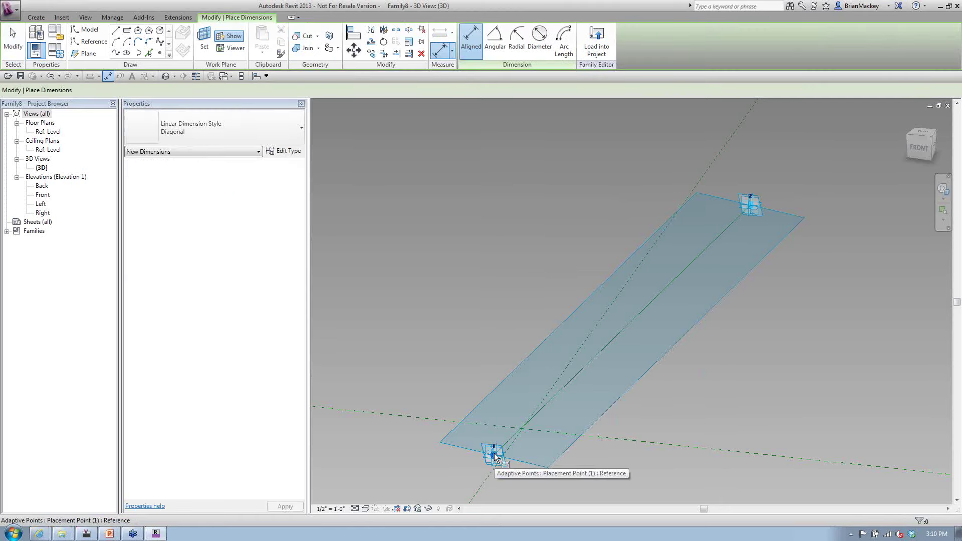
{"action": "left_click", "coordinate": [494, 454]}
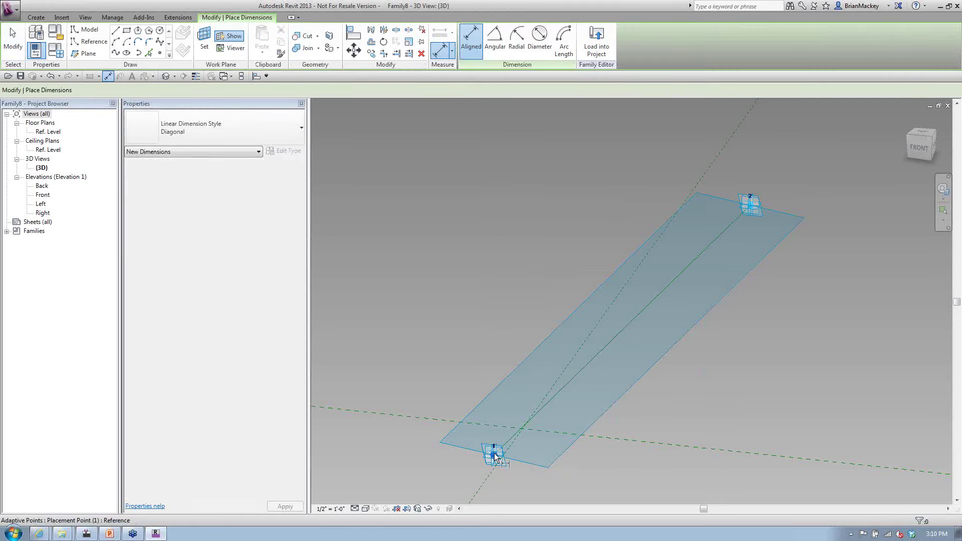
{"action": "left_click", "coordinate": [757, 212]}
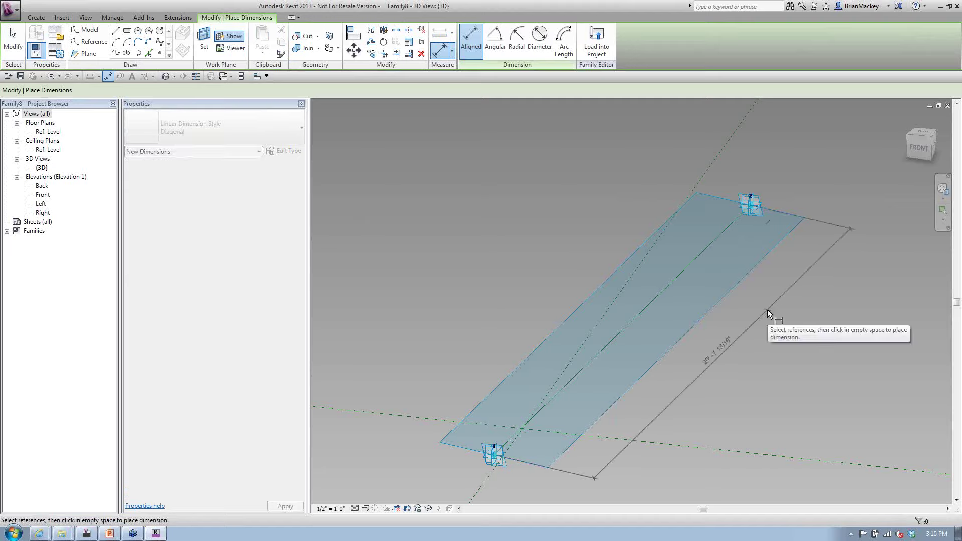
{"action": "left_click", "coordinate": [768, 309]}
{"action": "right_click", "coordinate": [562, 237]}
{"action": "left_click", "coordinate": [571, 228]}
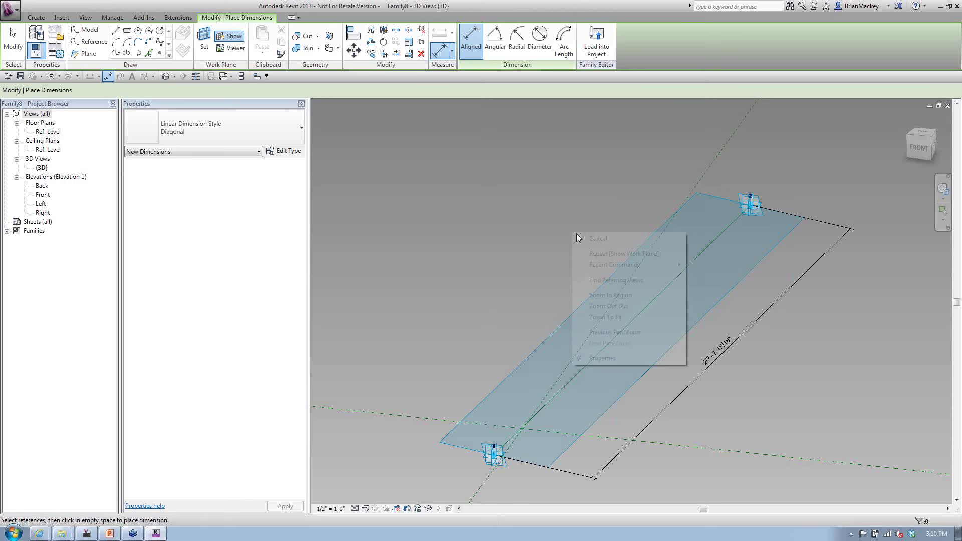
Lower adaptive point 2 vertically to test that the dimension follows the point
{"action": "left_click", "coordinate": [756, 211]}
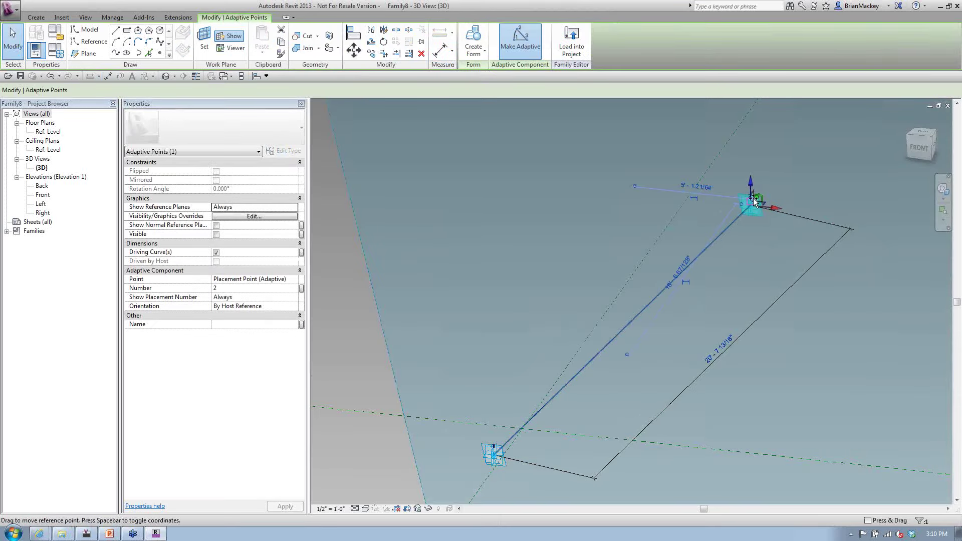
{"action": "left_click_drag", "start_coordinate": [754, 201], "coordinate": [758, 270]}
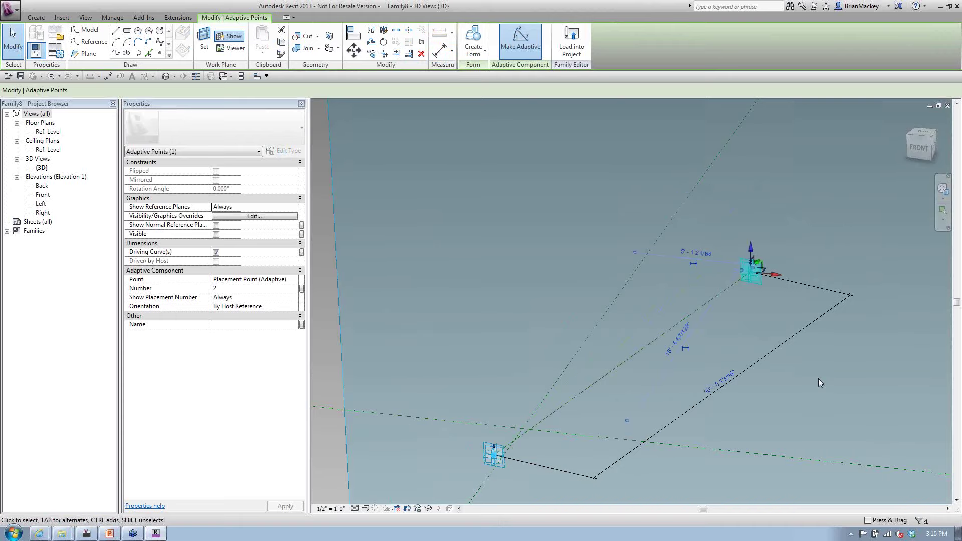
{"action": "left_click", "coordinate": [819, 379]}
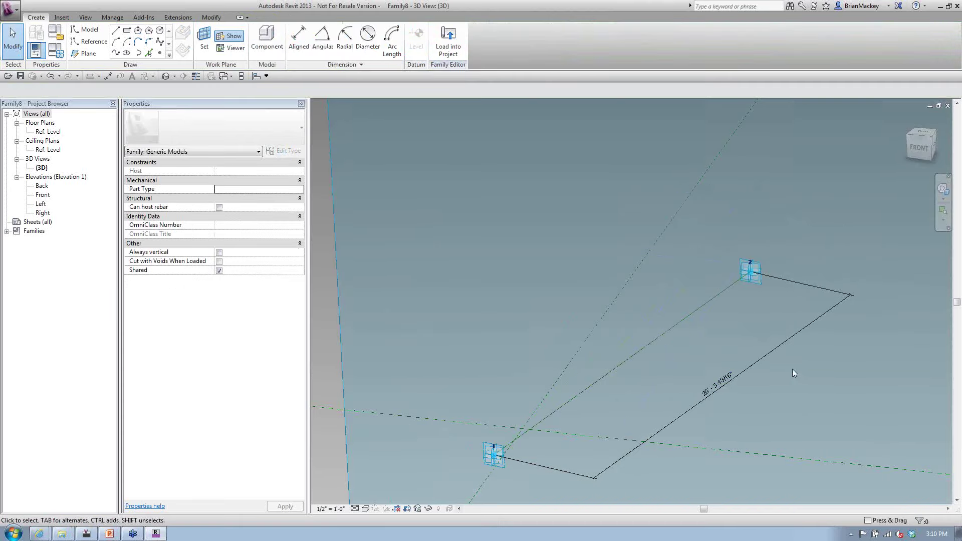
Label the dimension between the two adaptive points with a new instance reporting parameter named Distance
{"action": "scroll", "coordinate": [792, 369], "scroll_direction": "down", "scroll_amount": 4}
{"action": "middle_click_drag", "start_coordinate": [729, 359], "coordinate": [534, 237]}
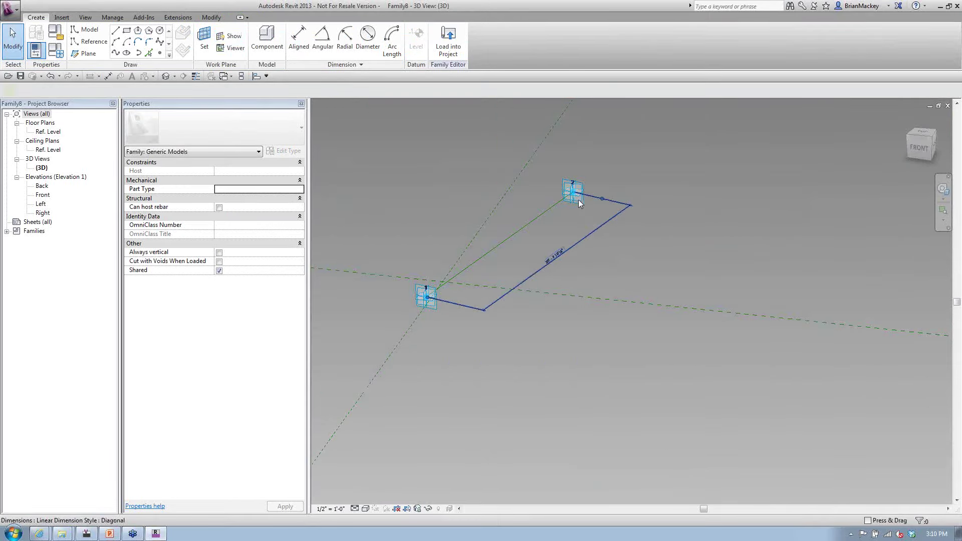
{"action": "left_click", "coordinate": [579, 199]}
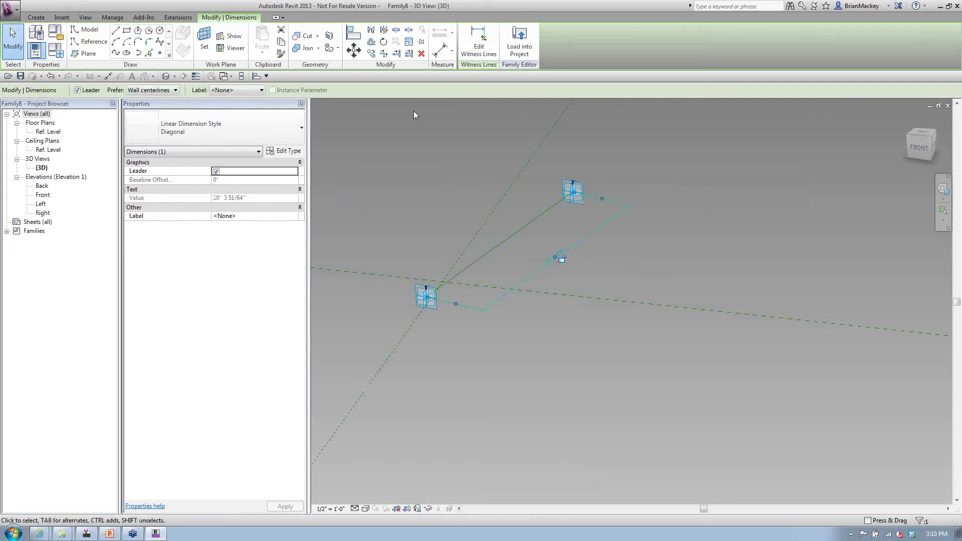
{"action": "left_click", "coordinate": [249, 90]}
{"action": "left_click", "coordinate": [241, 103]}
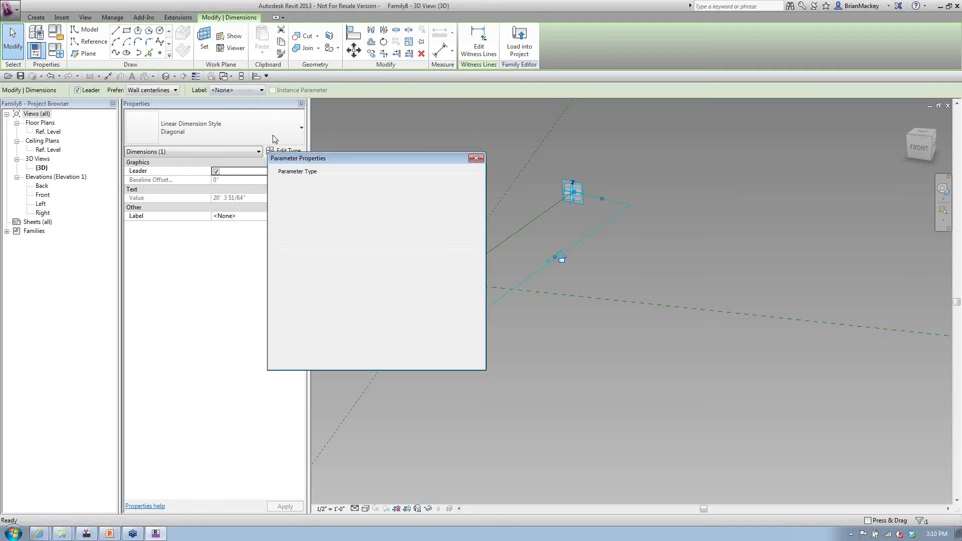
{"action": "type", "text": "Di"}
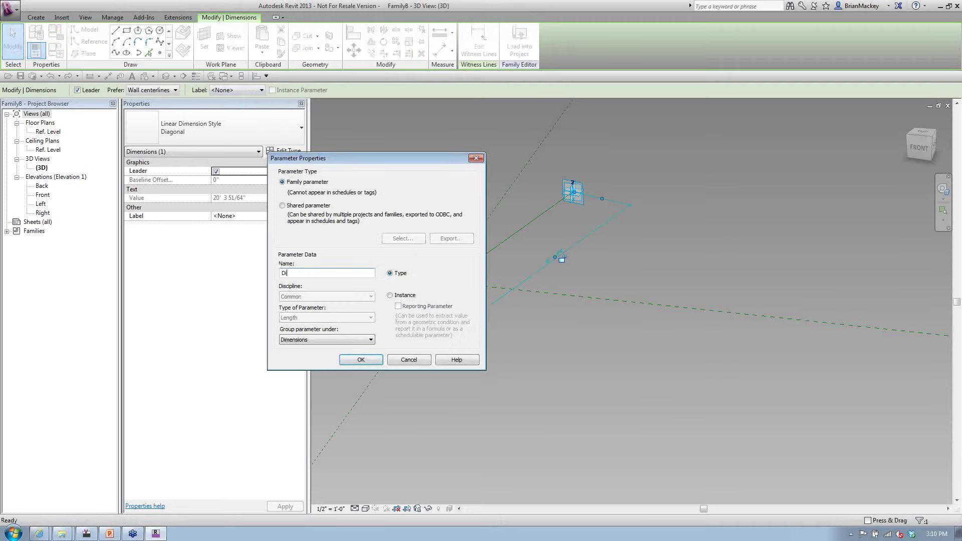
{"action": "type", "text": "stance"}
{"action": "left_click", "coordinate": [408, 296]}
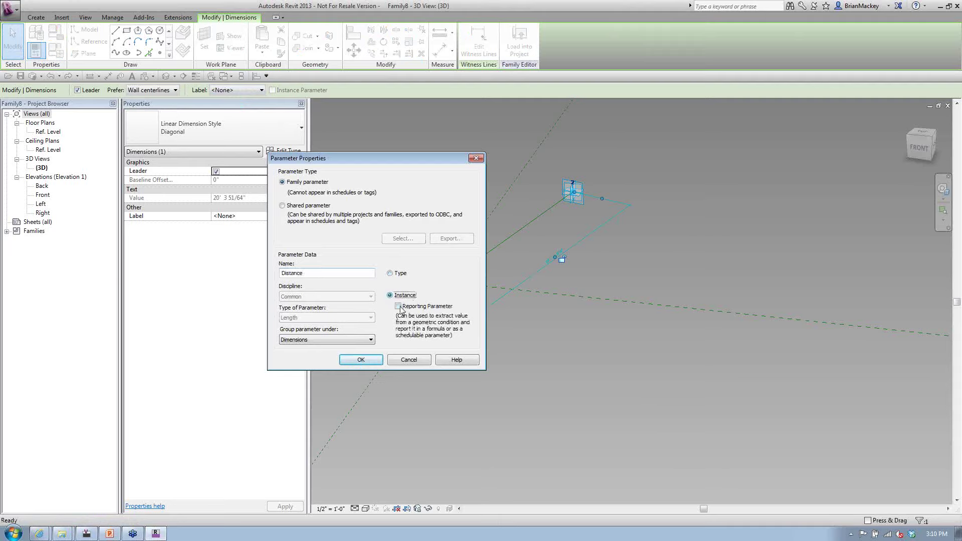
{"action": "left_click", "coordinate": [406, 307]}
{"action": "left_click", "coordinate": [361, 360]}
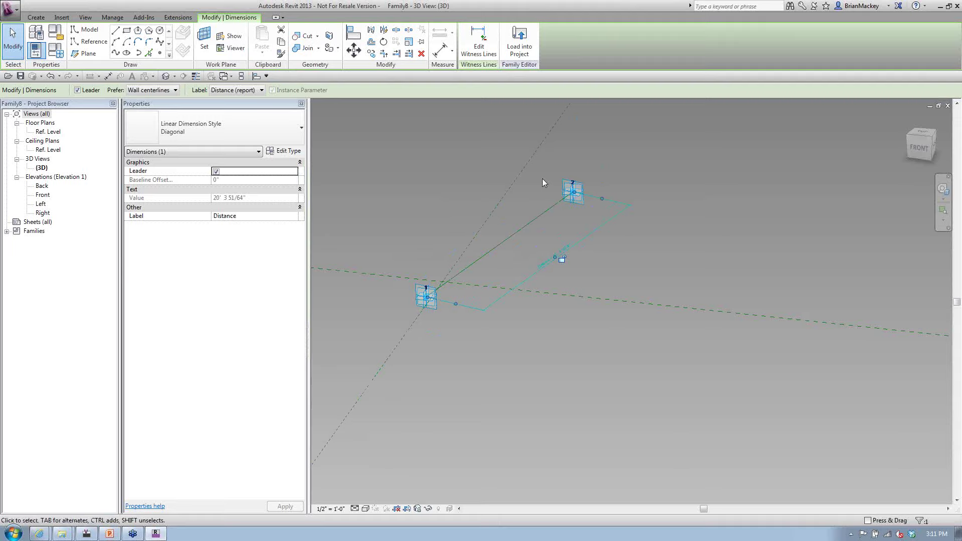
{"action": "left_click", "coordinate": [664, 258]}
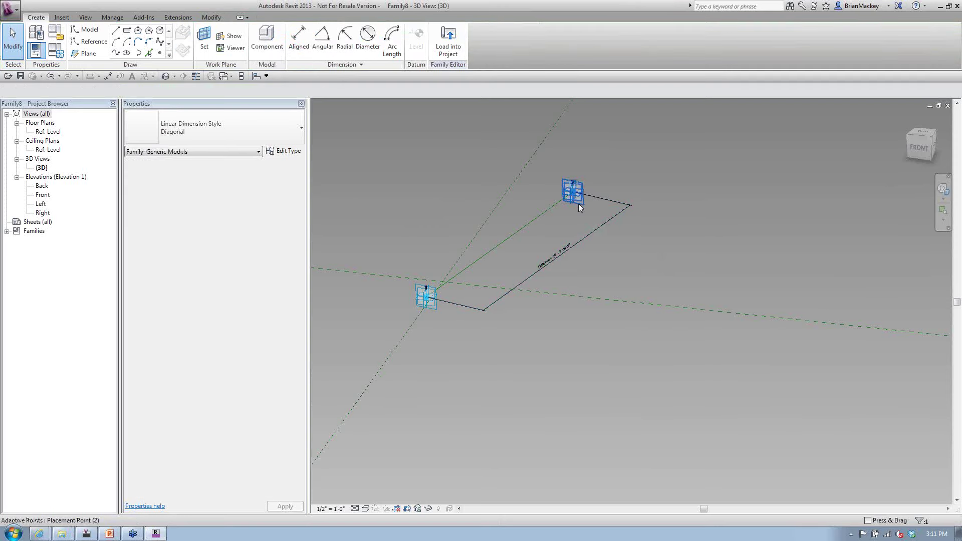
Add an instance length parameter named Radius to the family types and set its formula to Distance / 10
{"action": "scroll", "coordinate": [657, 235], "scroll_direction": "up", "scroll_amount": 2}
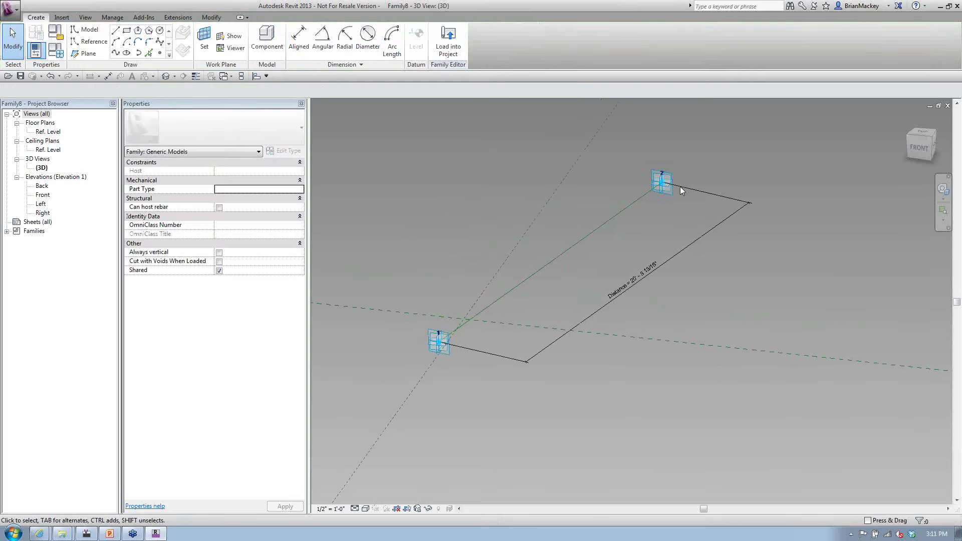
{"action": "left_click", "coordinate": [64, 54]}
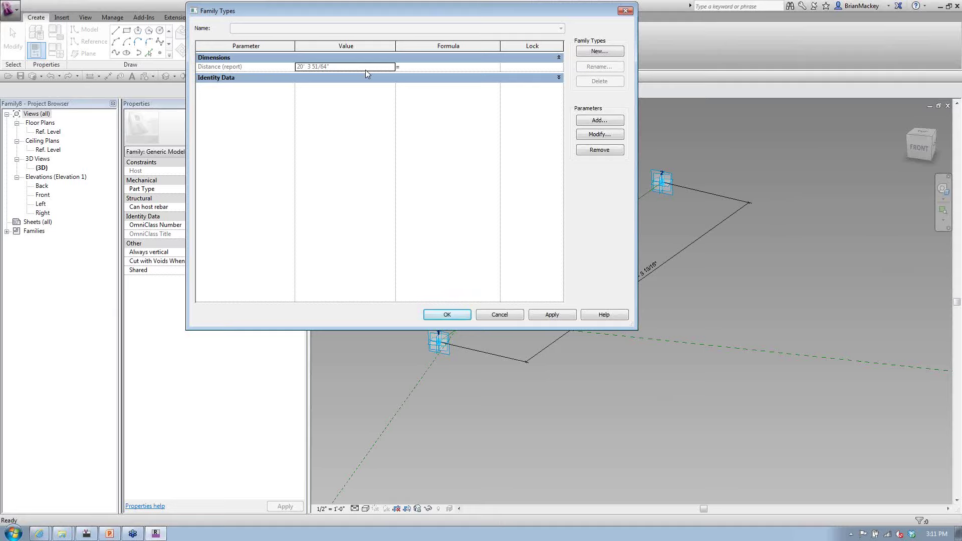
{"action": "left_click", "coordinate": [597, 122]}
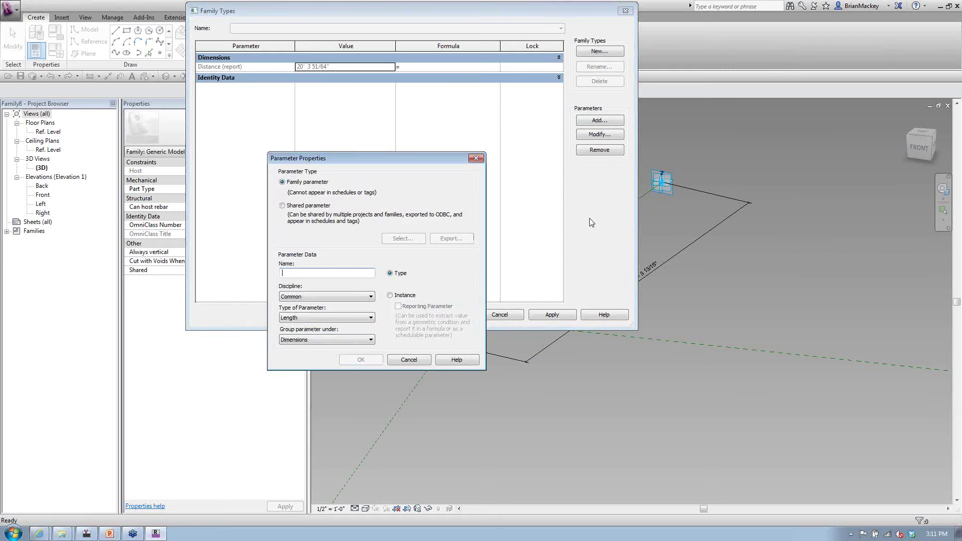
{"action": "type", "text": "Ra"}
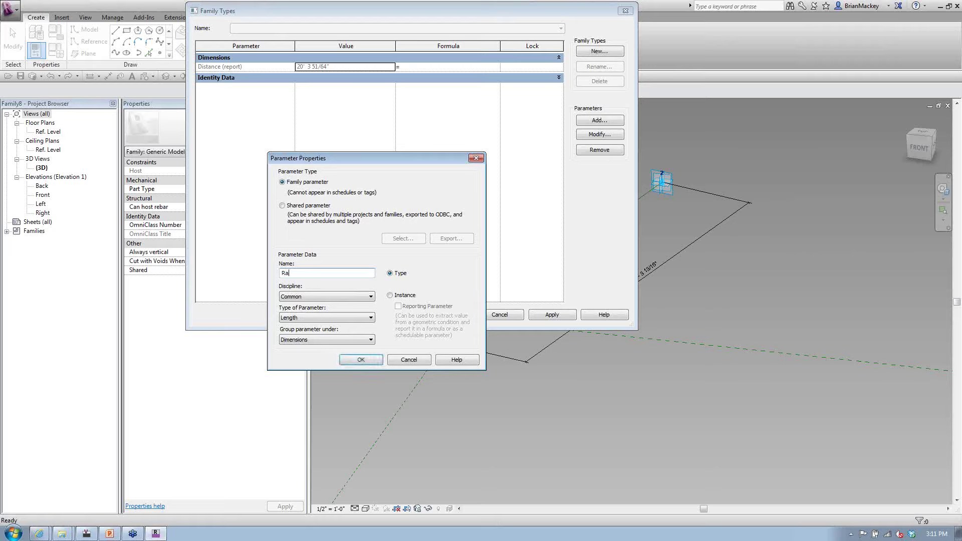
{"action": "type", "text": "dius"}
{"action": "left_click", "coordinate": [414, 297]}
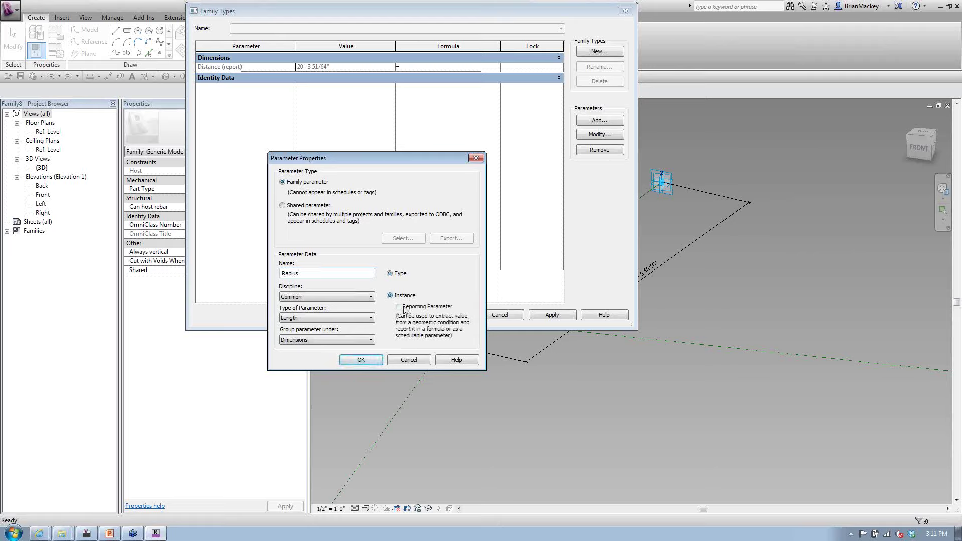
{"action": "left_click", "coordinate": [362, 360]}
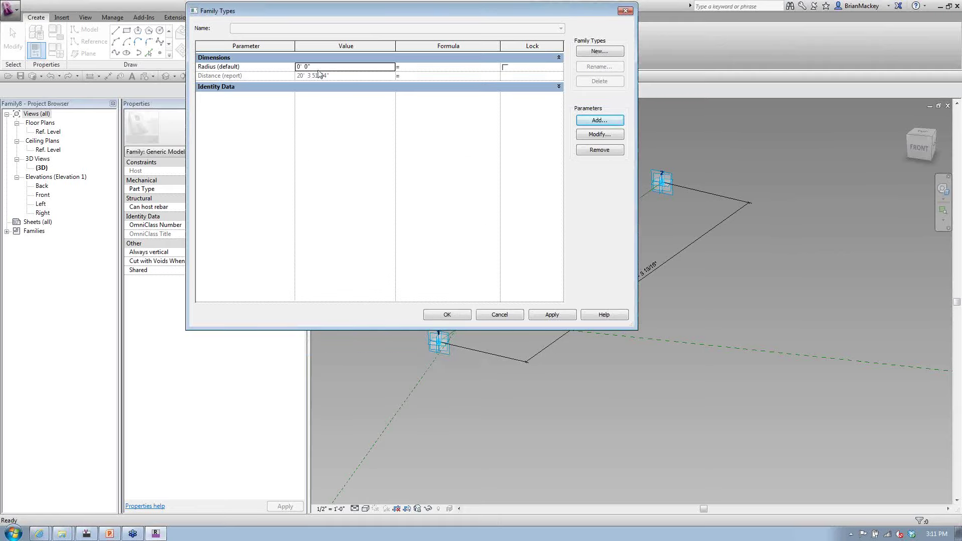
{"action": "left_click", "coordinate": [418, 73]}
{"action": "type", "text": "Distance / 10"}
{"action": "key", "text": "Tab"}
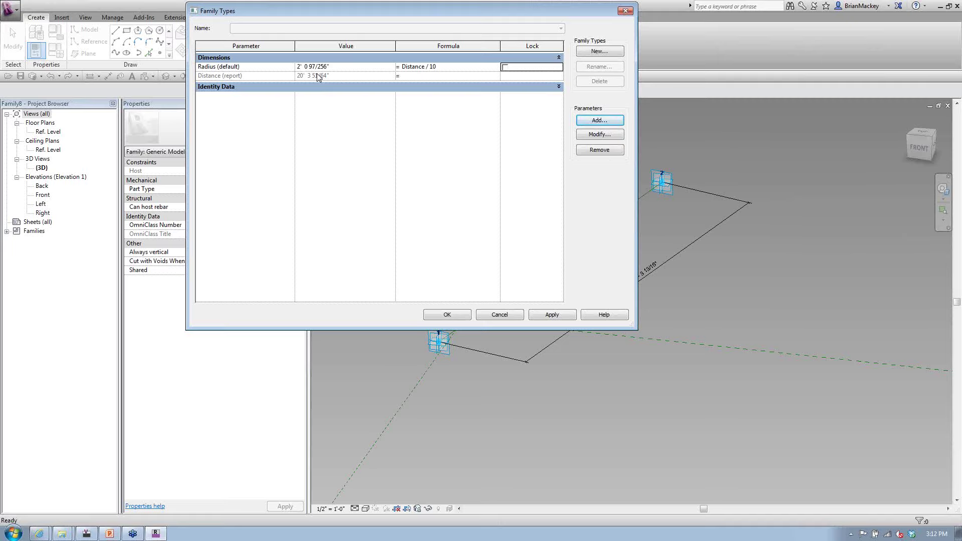
Add an instance parameter named Scale of type Number, grouped under Other, and set its value to 10
{"action": "left_click", "coordinate": [596, 124]}
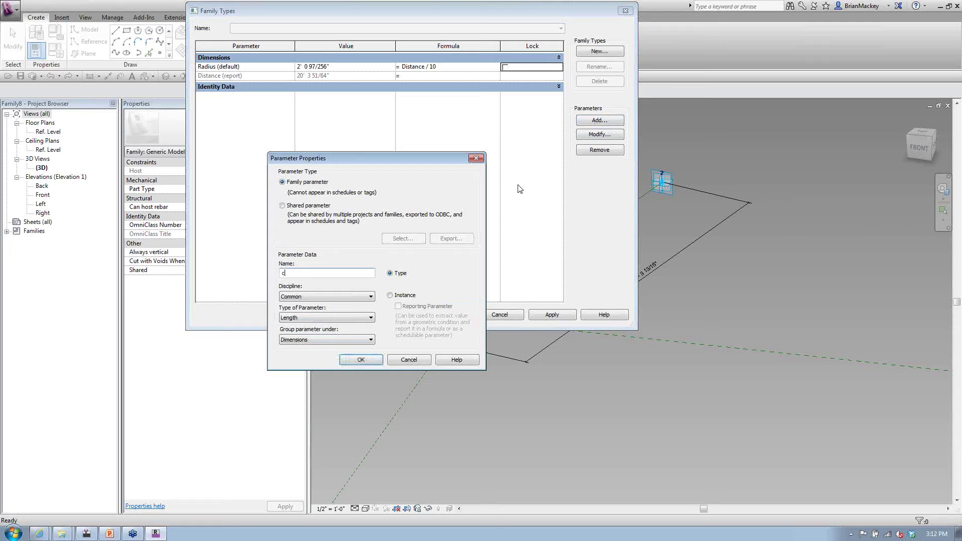
{"action": "type", "text": "Scale"}
{"action": "key", "text": "Tab"}
{"action": "key", "text": "Tab"}
{"action": "key", "text": "n"}
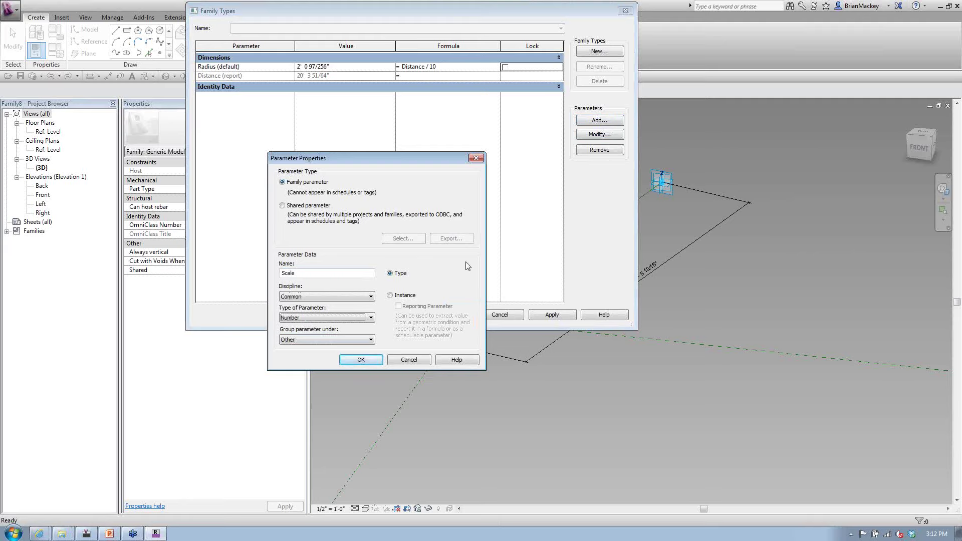
{"action": "left_click", "coordinate": [396, 295]}
{"action": "left_click", "coordinate": [382, 360]}
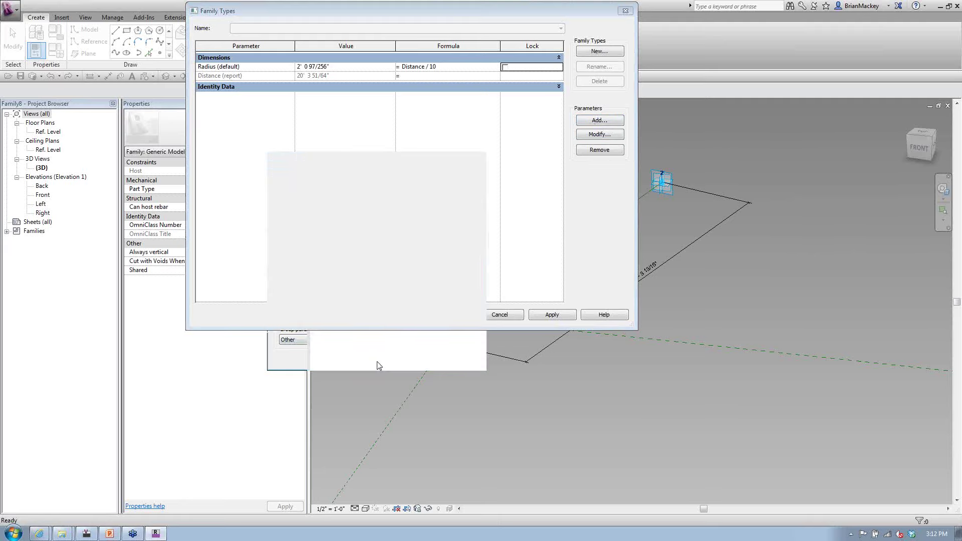
{"action": "left_click", "coordinate": [335, 95]}
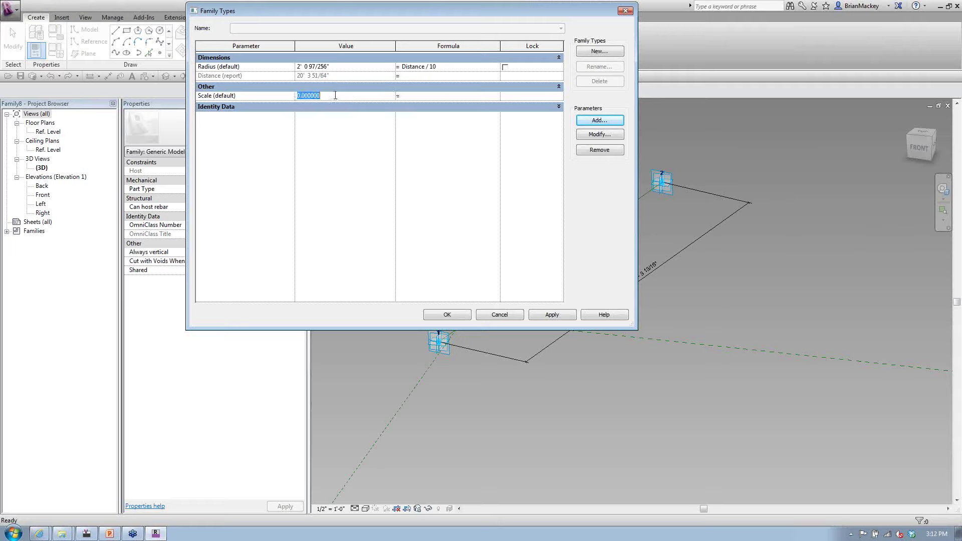
{"action": "type", "text": "10"}
Replace the fixed divisor so that the Radius formula is Distance / Scale
{"action": "left_click", "coordinate": [464, 70]}
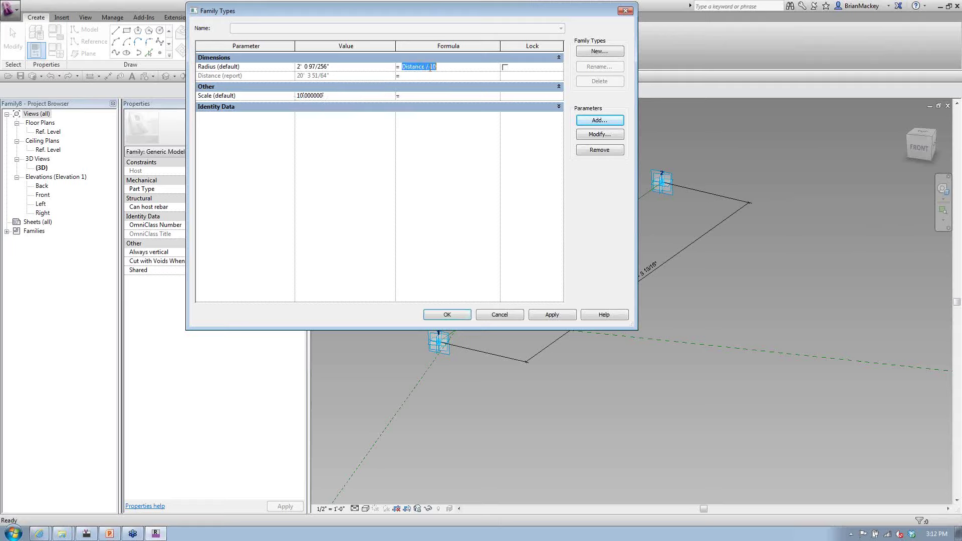
{"action": "double_click", "coordinate": [464, 71]}
{"action": "type", "text": "Scale"}
{"action": "key", "text": "Tab"}
{"action": "key", "text": "shift+Tab"}
Test the Scale parameter with a value of 5, set it back to 10, and try to accept the family types
{"action": "left_click", "coordinate": [343, 96]}
{"action": "type", "text": "5"}
{"action": "key", "text": "Tab"}
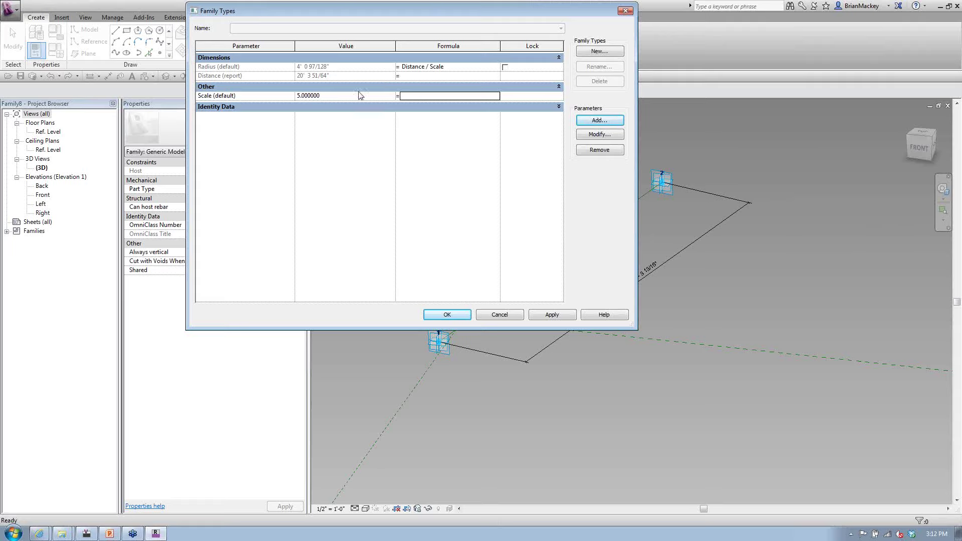
{"action": "left_click", "coordinate": [359, 95]}
{"action": "type", "text": "10"}
{"action": "key", "text": "Return"}
{"action": "left_click", "coordinate": [448, 314]}
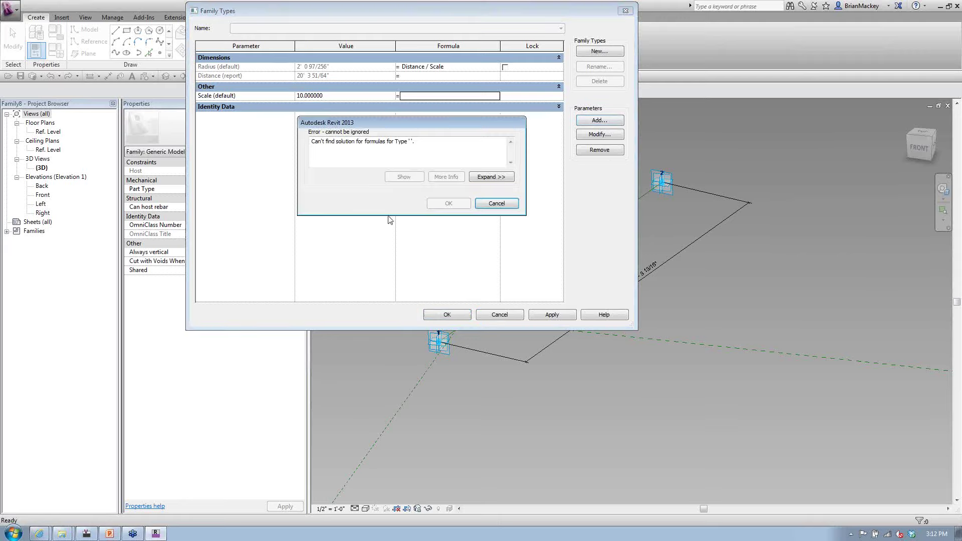
{"action": "left_click", "coordinate": [486, 203]}
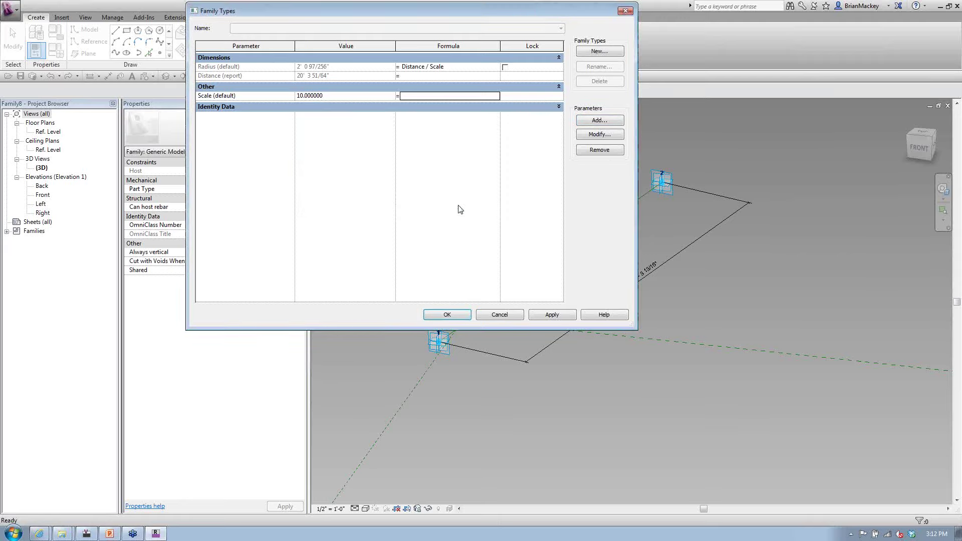
Set Scale to 5 and try to accept the family types
{"action": "left_click", "coordinate": [370, 96]}
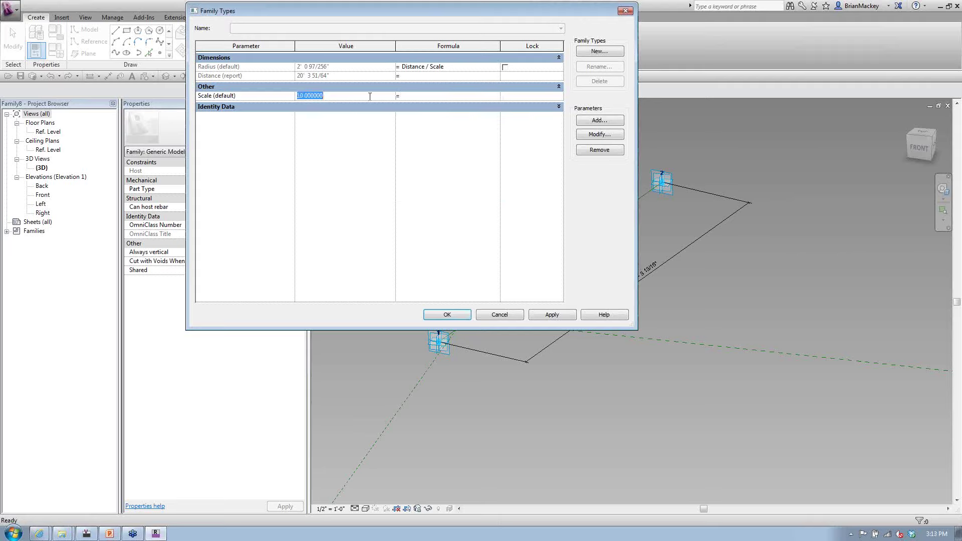
{"action": "type", "text": "5"}
{"action": "key", "text": "Tab"}
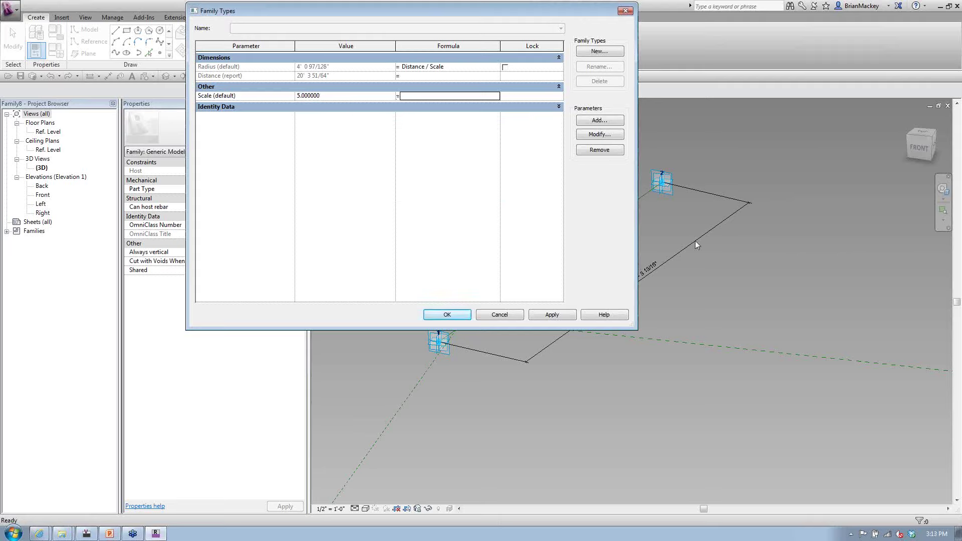
{"action": "left_click", "coordinate": [446, 314]}
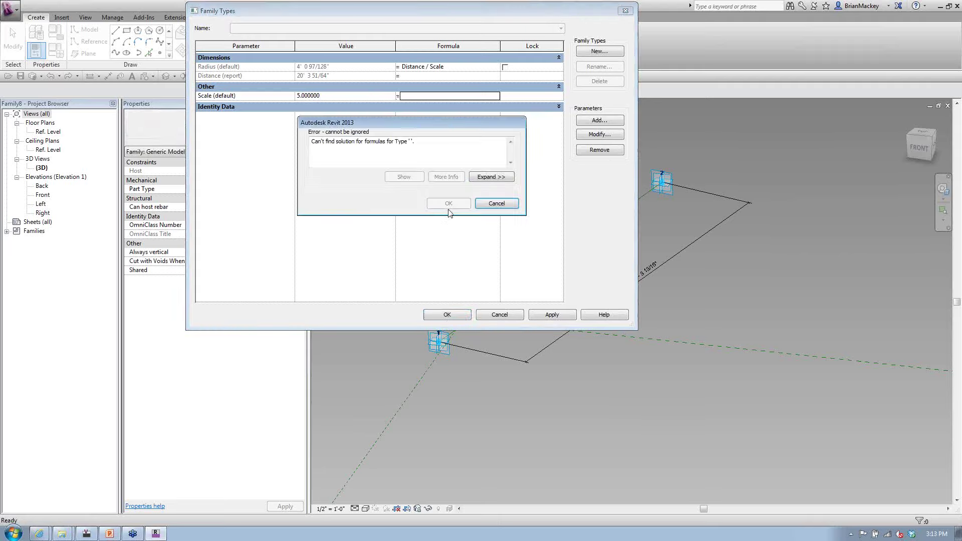
{"action": "left_click", "coordinate": [496, 203]}
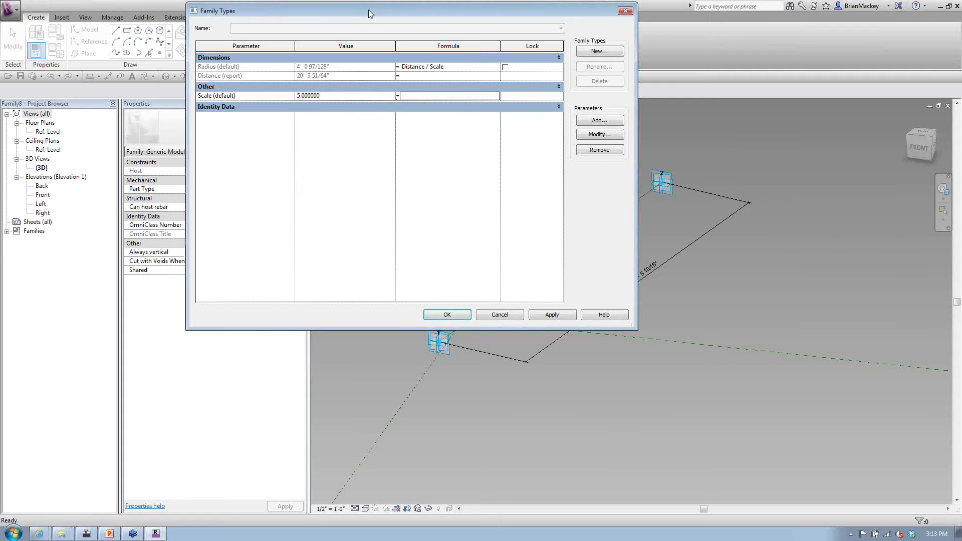
Clear the Radius formula and accept the family types
{"action": "left_click_drag", "start_coordinate": [369, 11], "coordinate": [366, 40]}
{"action": "left_click", "coordinate": [462, 96]}
{"action": "key", "text": "Delete"}
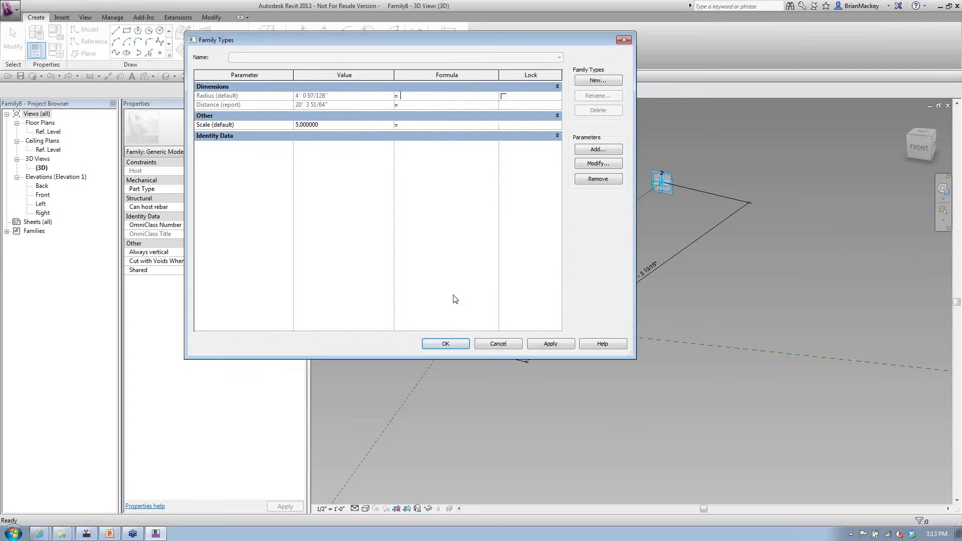
{"action": "left_click", "coordinate": [458, 341]}
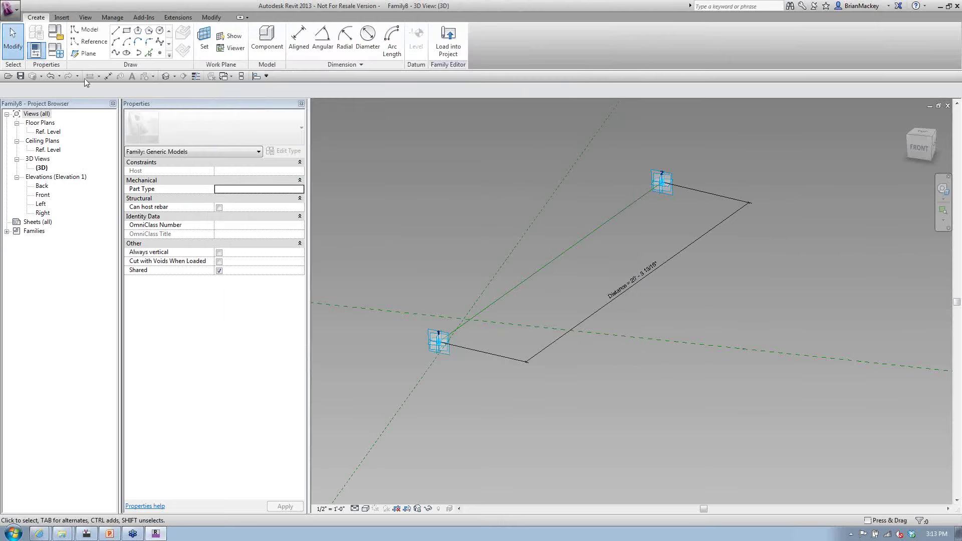
Reopen the family types, set the Radius formula to Distance / 10, and accept it
{"action": "left_click", "coordinate": [62, 55]}
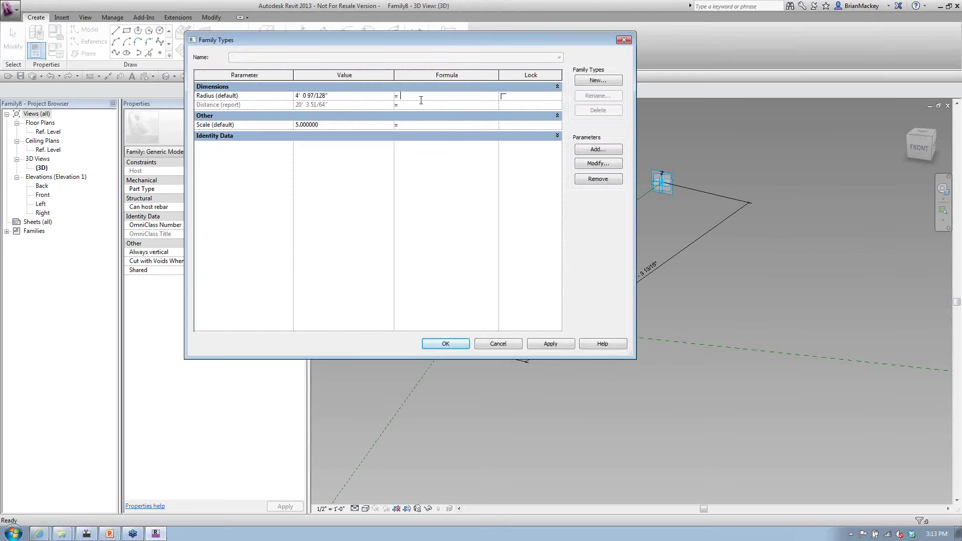
{"action": "left_click", "coordinate": [421, 95]}
{"action": "type", "text": "Distn"}
{"action": "type", "text": "ac"}
{"action": "type", "text": "nce"}
{"action": "type", "text": " / 10"}
{"action": "key", "text": "Tab"}
{"action": "left_click", "coordinate": [457, 344]}
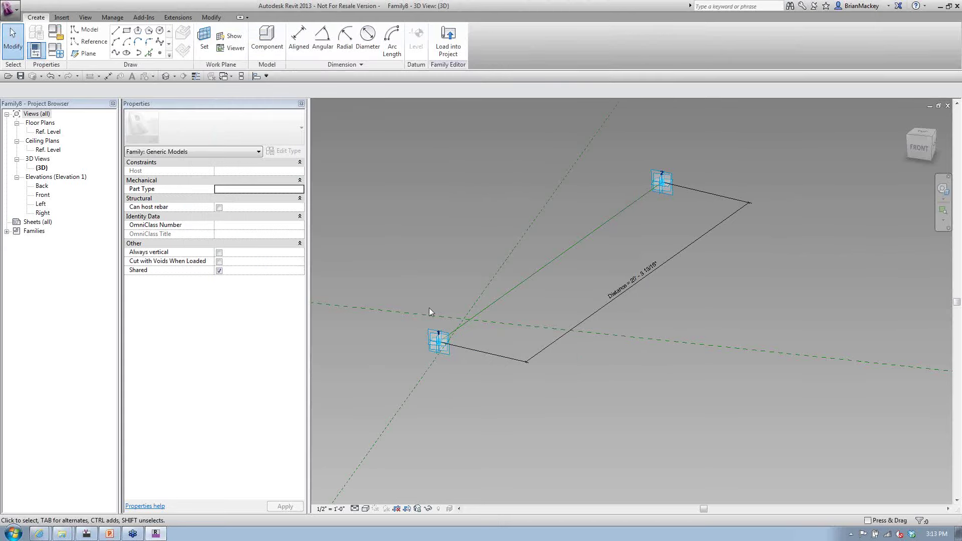
Change the Radius formula in the family types to Distance / 5 and apply it
{"action": "left_click", "coordinate": [57, 51]}
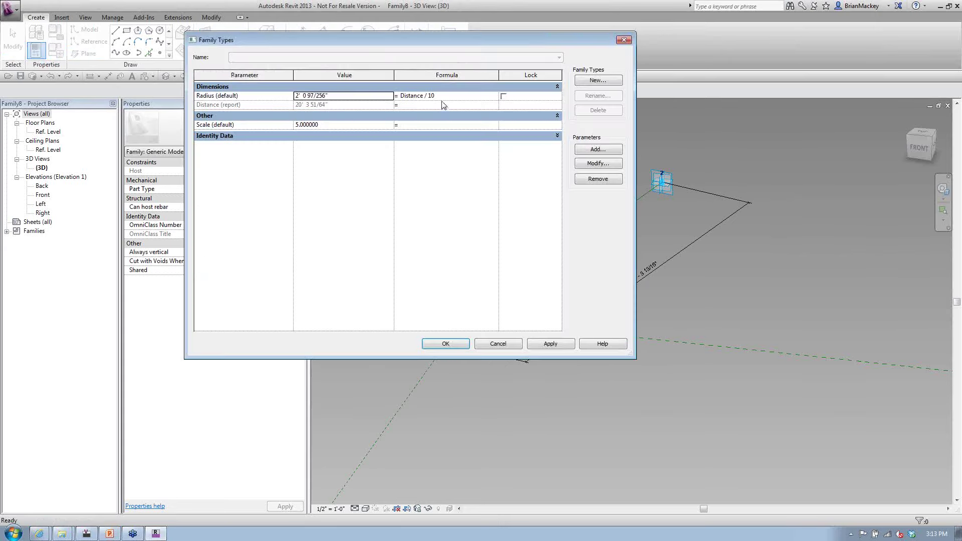
{"action": "left_click", "coordinate": [444, 95]}
{"action": "type", "text": "5"}
{"action": "left_click", "coordinate": [550, 344]}
Set the Radius formula to Distance / Scale
{"action": "left_click", "coordinate": [444, 96]}
{"action": "key", "text": "BackSpace"}
{"action": "type", "text": "Scale"}
{"action": "key", "text": "Tab"}
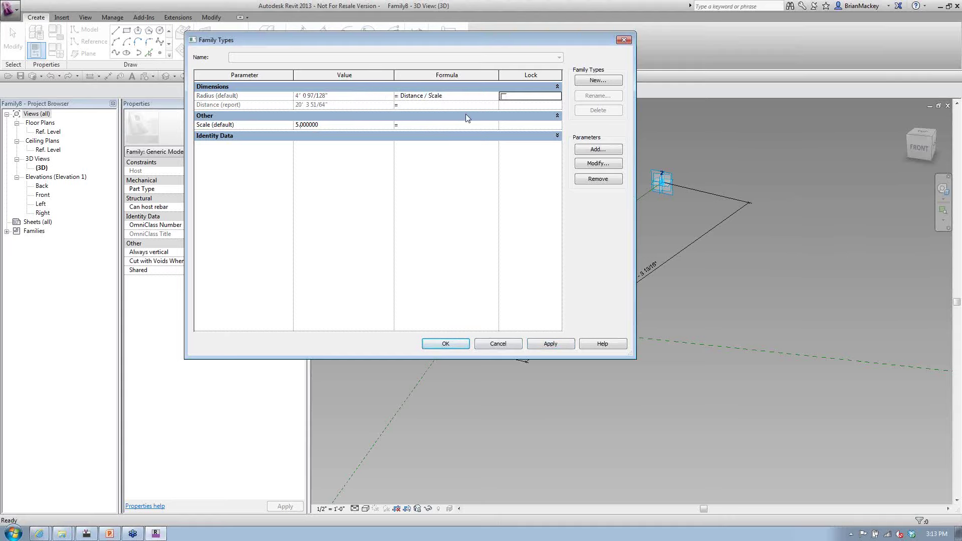
Accept the family types and set the work plane to the horizontal reference of adaptive point 2
{"action": "left_click", "coordinate": [443, 344]}
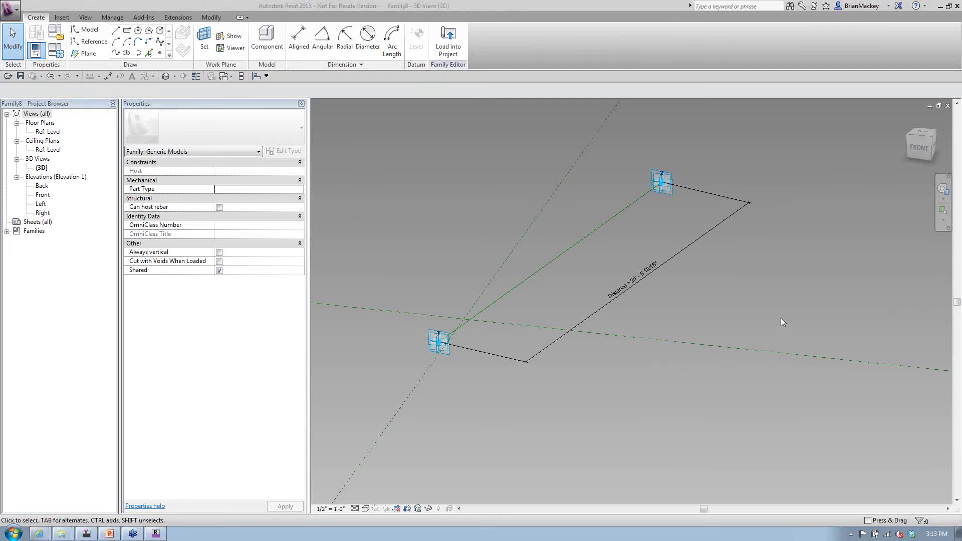
{"action": "scroll", "coordinate": [663, 200], "scroll_direction": "up", "scroll_amount": 2}
{"action": "mouse_move", "coordinate": [663, 201]}
{"action": "middle_mouse_down"}
{"action": "mouse_move", "coordinate": [653, 259]}
{"action": "mouse_move", "coordinate": [625, 235]}
{"action": "middle_mouse_up"}
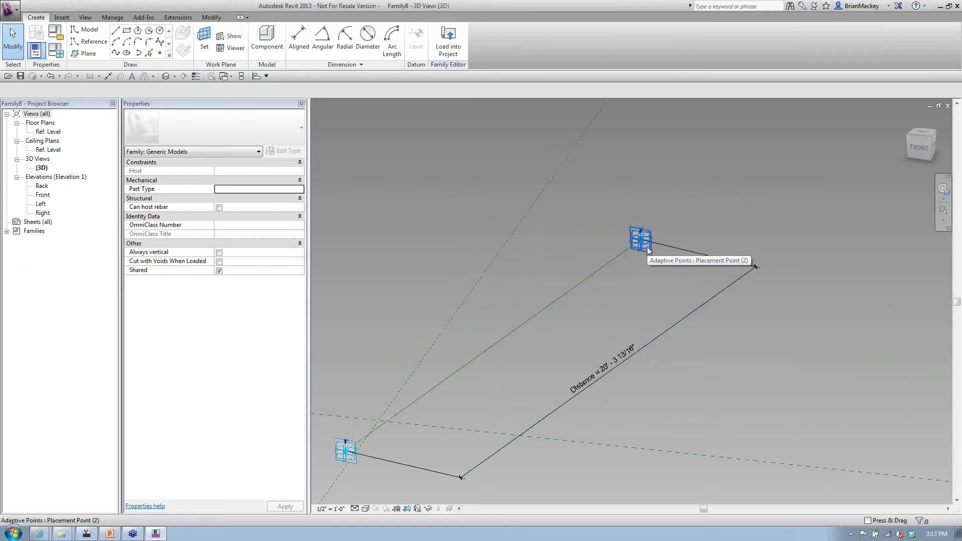
{"action": "left_click", "coordinate": [202, 36]}
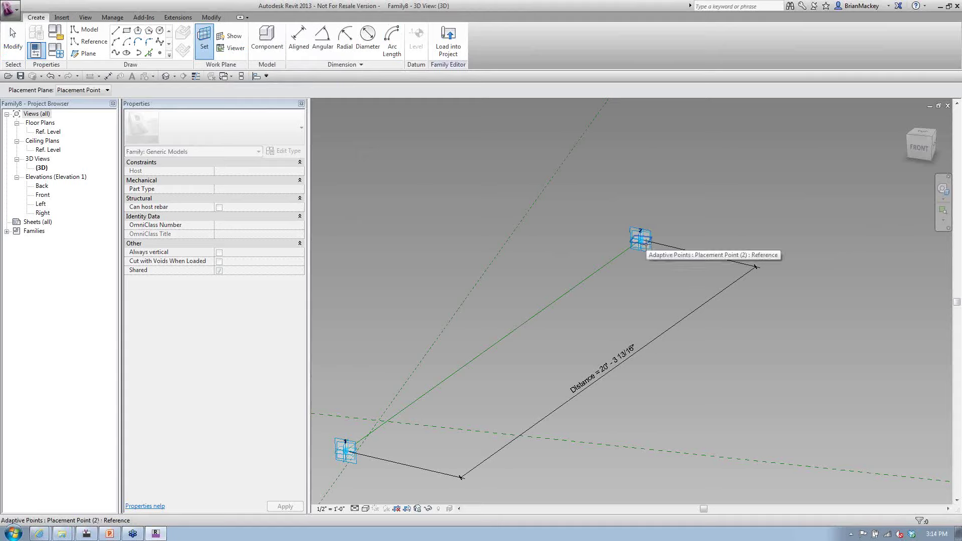
{"action": "left_click", "coordinate": [647, 242]}
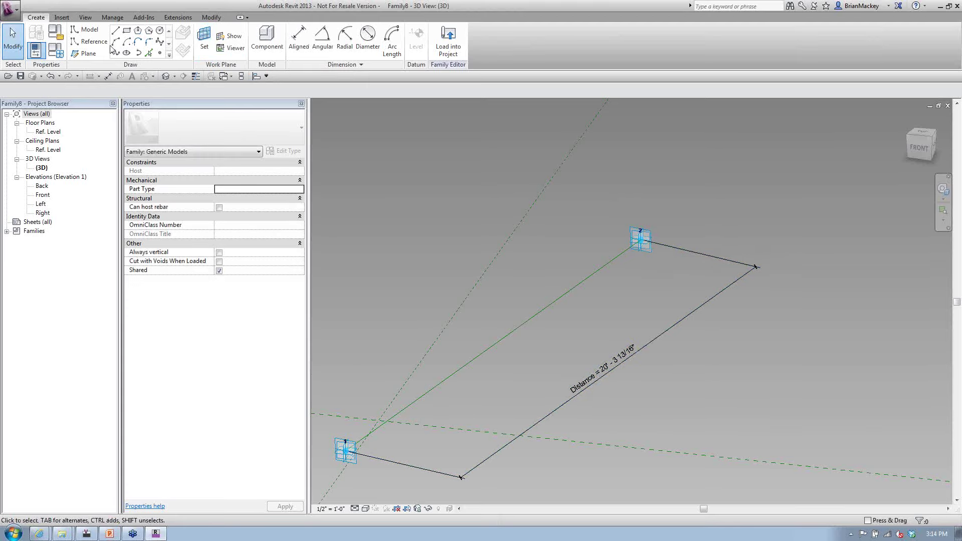
Draw a reference-line circle centred on adaptive point 2 with a radius of about 4' 5"
{"action": "left_click", "coordinate": [93, 41]}
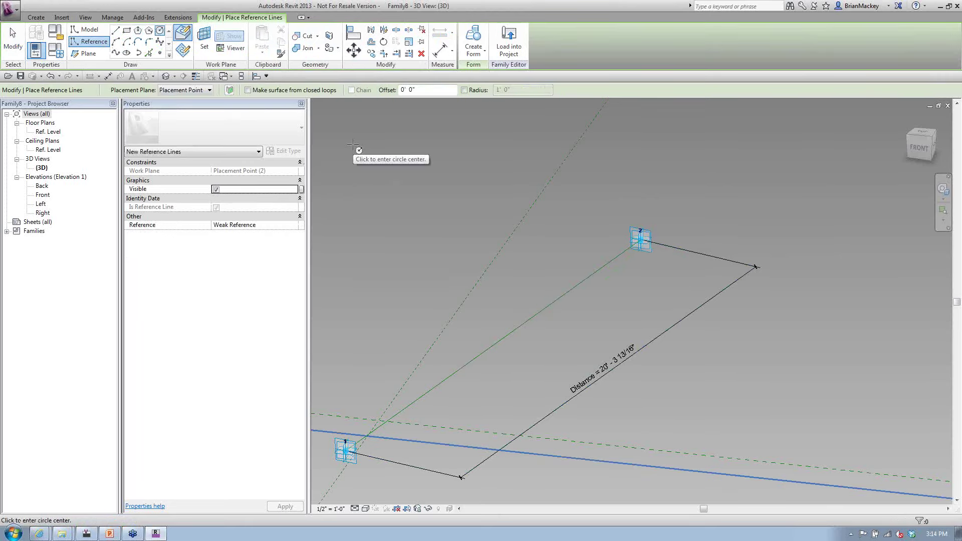
{"action": "left_click", "coordinate": [648, 245]}
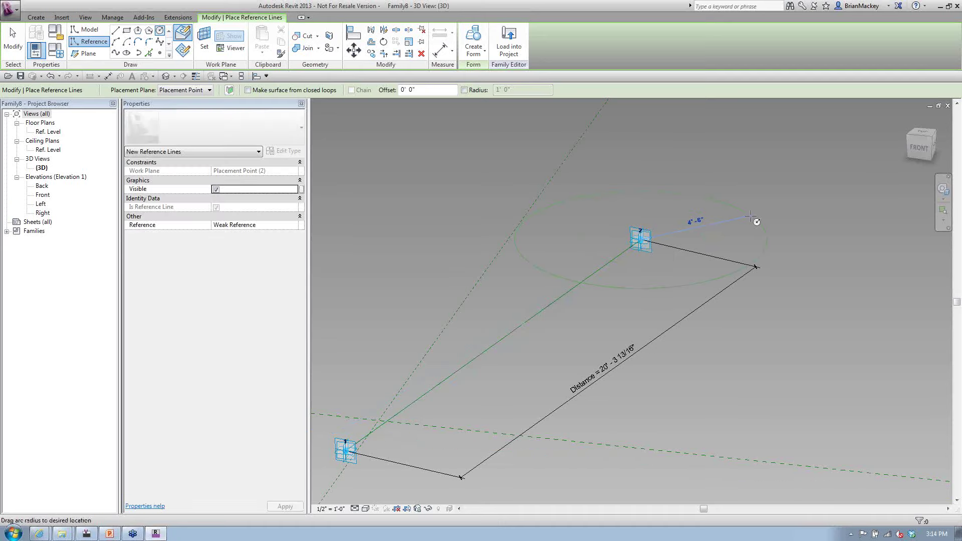
{"action": "right_click", "coordinate": [780, 169]}
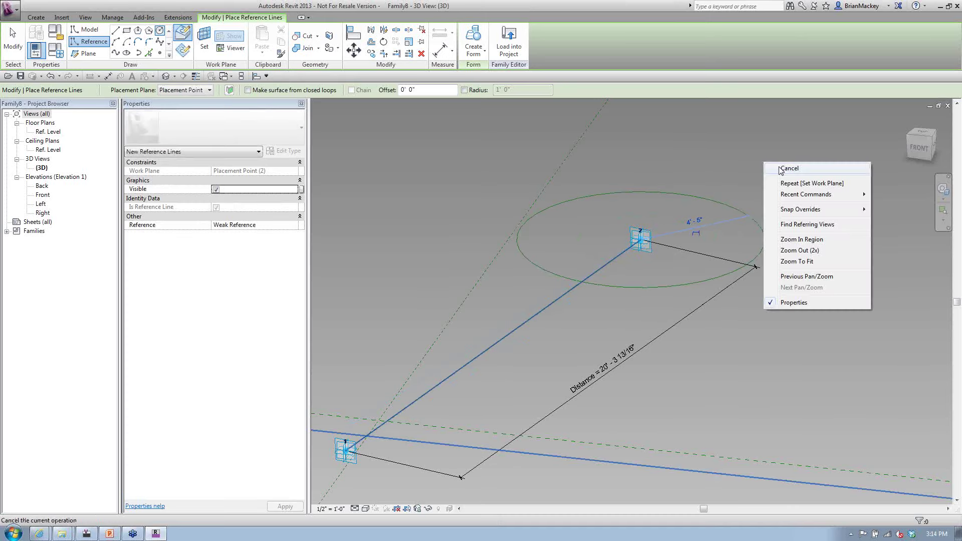
{"action": "left_click", "coordinate": [804, 175]}
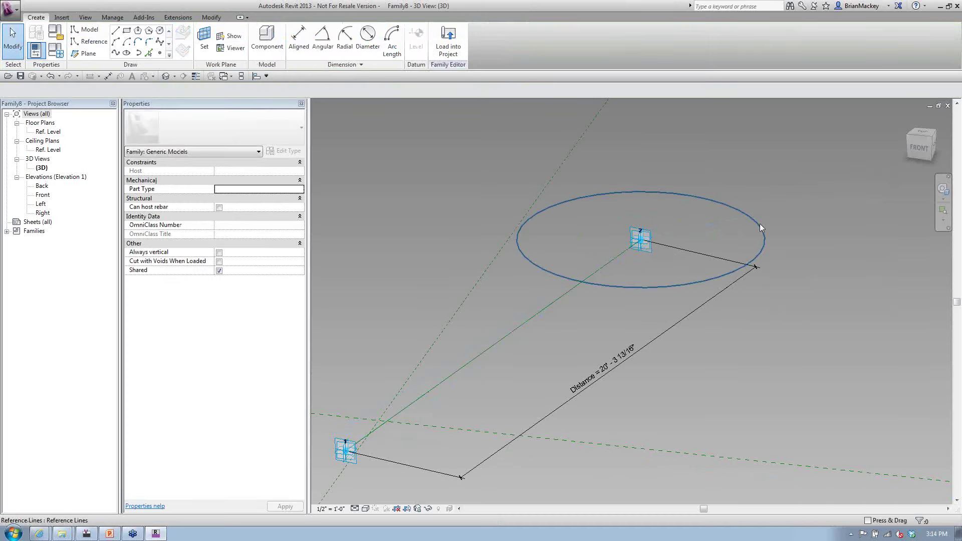
Make the circle's temporary radius dimension permanent and label it with the Radius parameter
{"action": "left_click", "coordinate": [819, 259]}
{"action": "left_click", "coordinate": [704, 224]}
{"action": "left_click", "coordinate": [261, 90]}
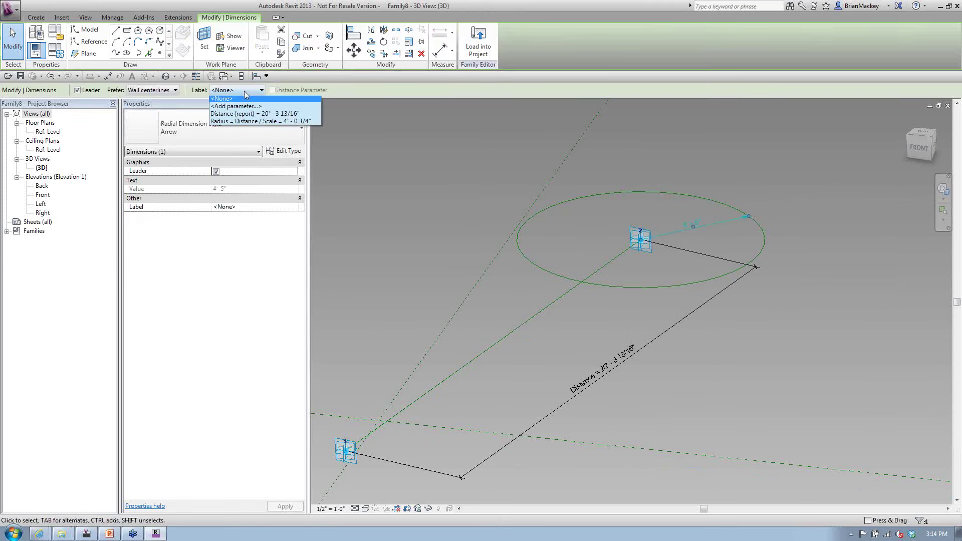
{"action": "left_click", "coordinate": [235, 122]}
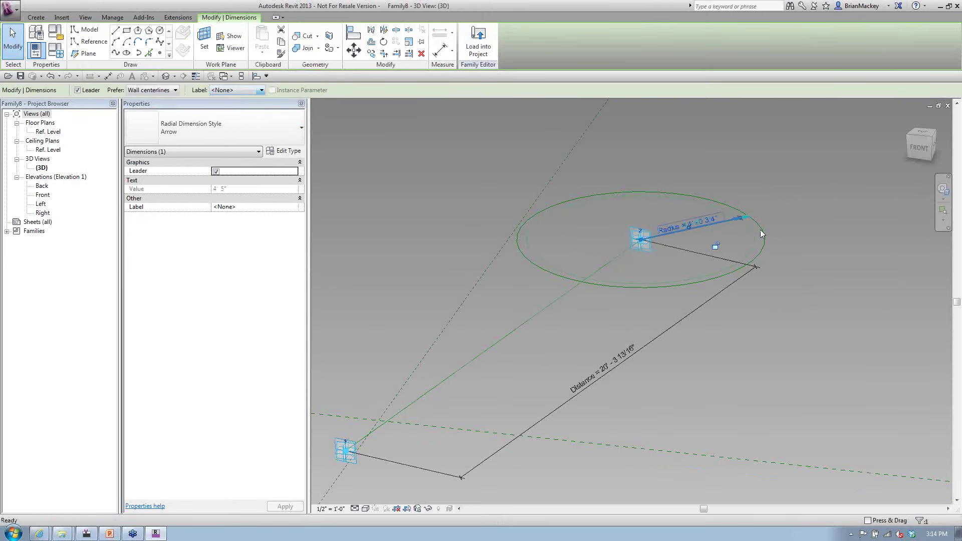
{"action": "left_click", "coordinate": [696, 264]}
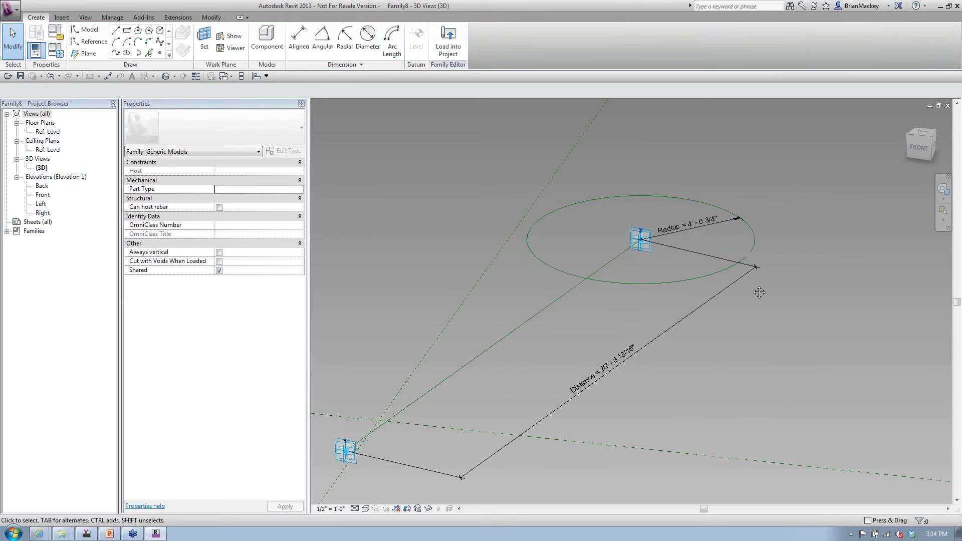
Flex the circle by moving adaptive point 2 nearer to point 1, to a distance of about 16' 10"
{"action": "middle_click_drag", "start_coordinate": [650, 256], "coordinate": [665, 250]}
{"action": "left_click", "coordinate": [666, 250]}
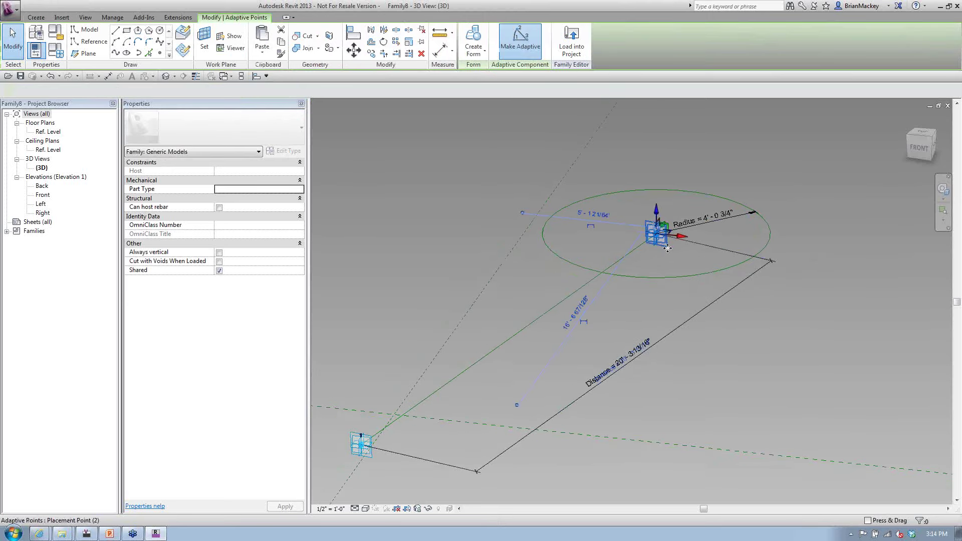
{"action": "left_click_drag", "start_coordinate": [684, 241], "coordinate": [597, 267]}
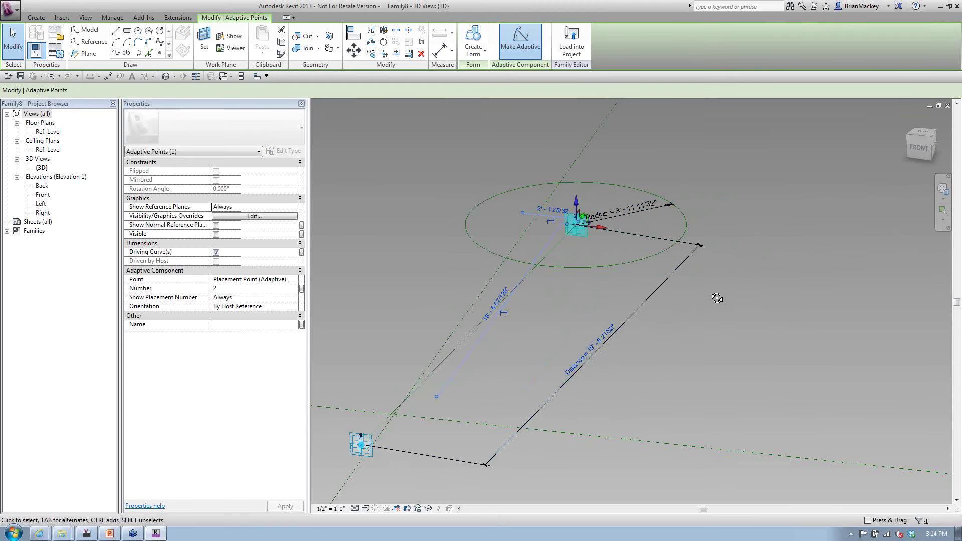
{"action": "middle_click_drag", "start_coordinate": [704, 302], "coordinate": [659, 299], "text": "shift"}
{"action": "left_click_drag", "start_coordinate": [670, 221], "coordinate": [600, 235]}
{"action": "middle_click_drag", "start_coordinate": [715, 304], "coordinate": [759, 320]}
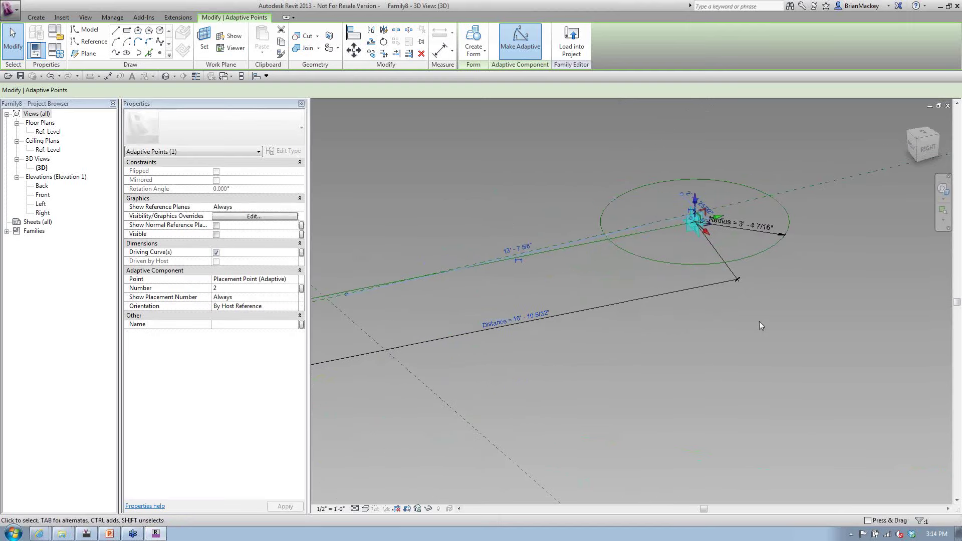
{"action": "scroll", "coordinate": [759, 321], "scroll_direction": "down", "scroll_amount": 2}
{"action": "left_click", "coordinate": [758, 321]}
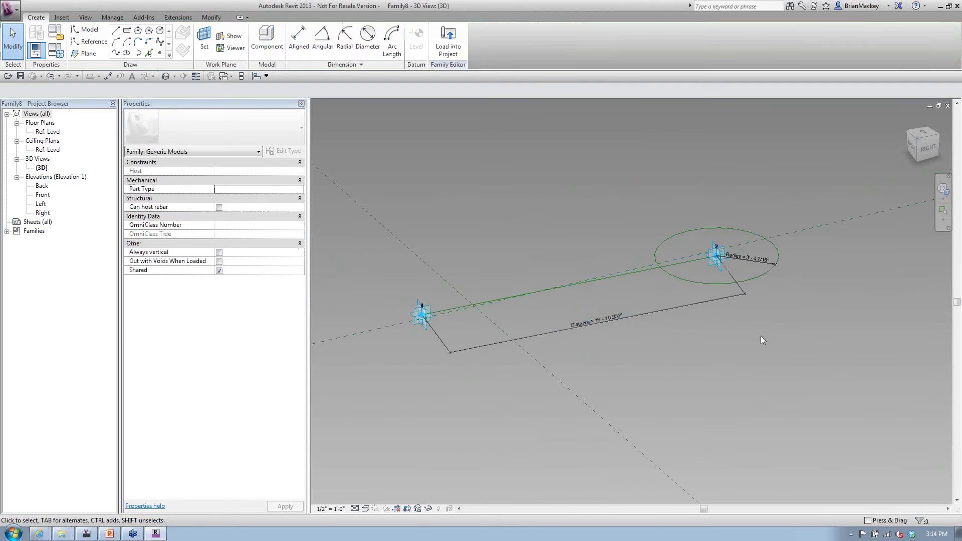
Try creating a flat surface form from the reference circle, and undo it
{"action": "left_click", "coordinate": [755, 300]}
{"action": "left_click", "coordinate": [473, 40]}
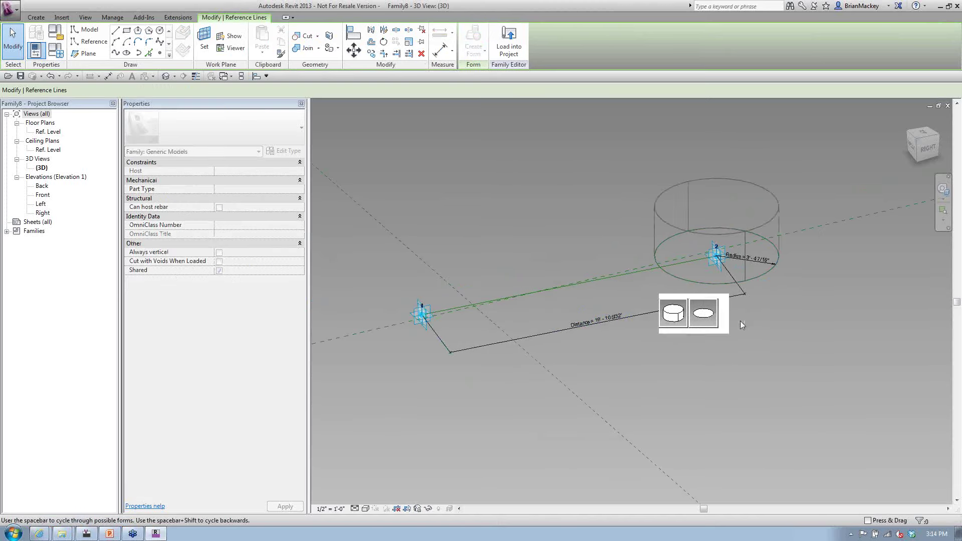
{"action": "key", "text": "space"}
{"action": "key", "text": "Return"}
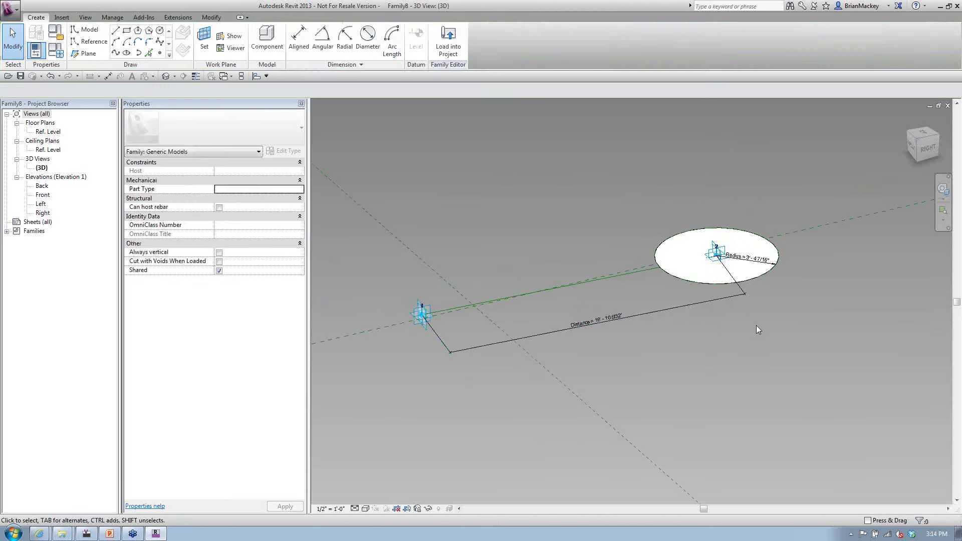
{"action": "key", "text": "ctrl+z"}
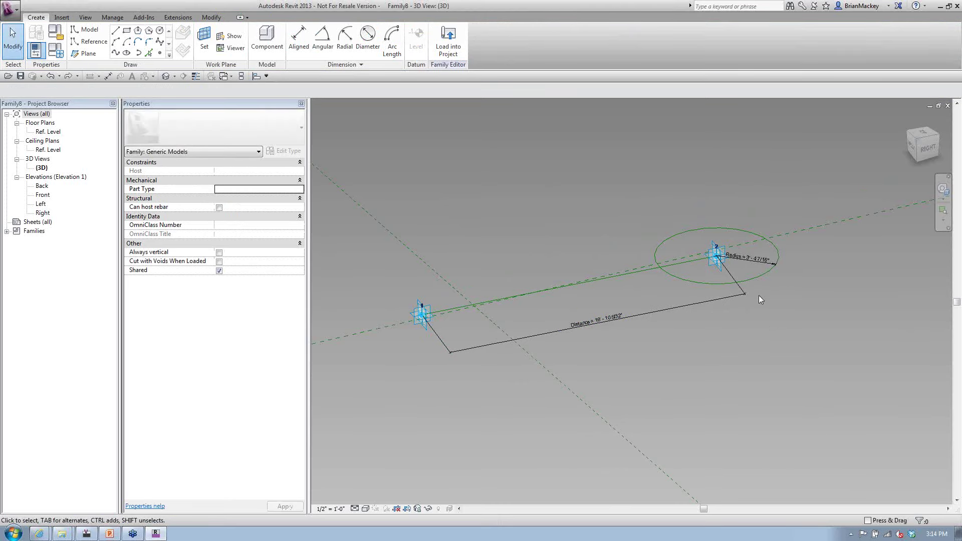
Turn off Is Reference Line for the circle and try creating a sphere form from it
{"action": "left_click", "coordinate": [752, 281]}
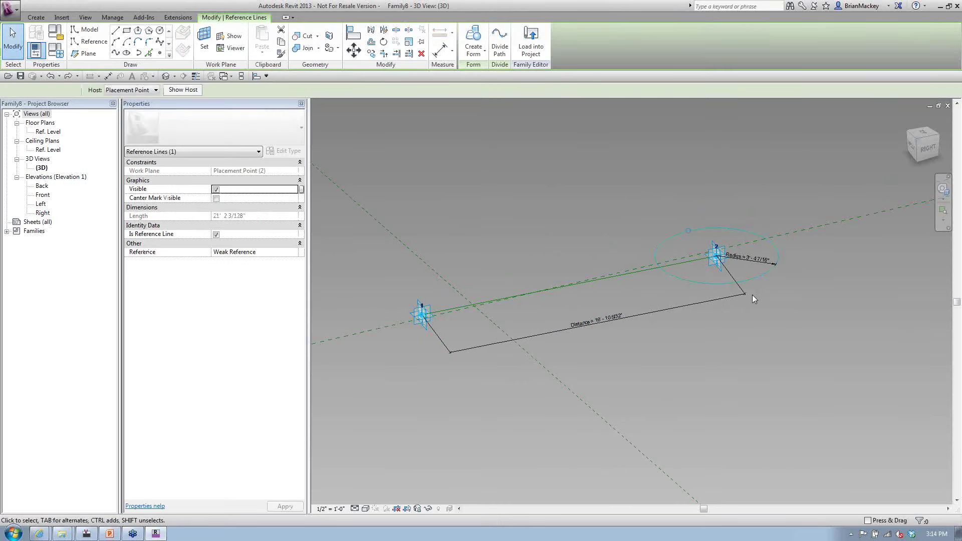
{"action": "scroll", "coordinate": [753, 295], "scroll_direction": "up", "scroll_amount": 2}
{"action": "key", "text": "Escape"}
{"action": "left_click", "coordinate": [738, 212]}
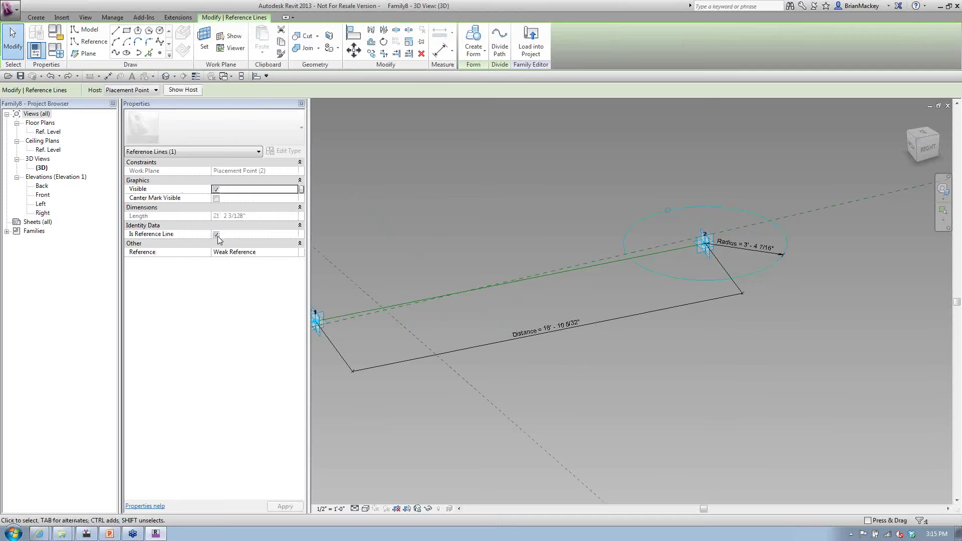
{"action": "left_click", "coordinate": [217, 235]}
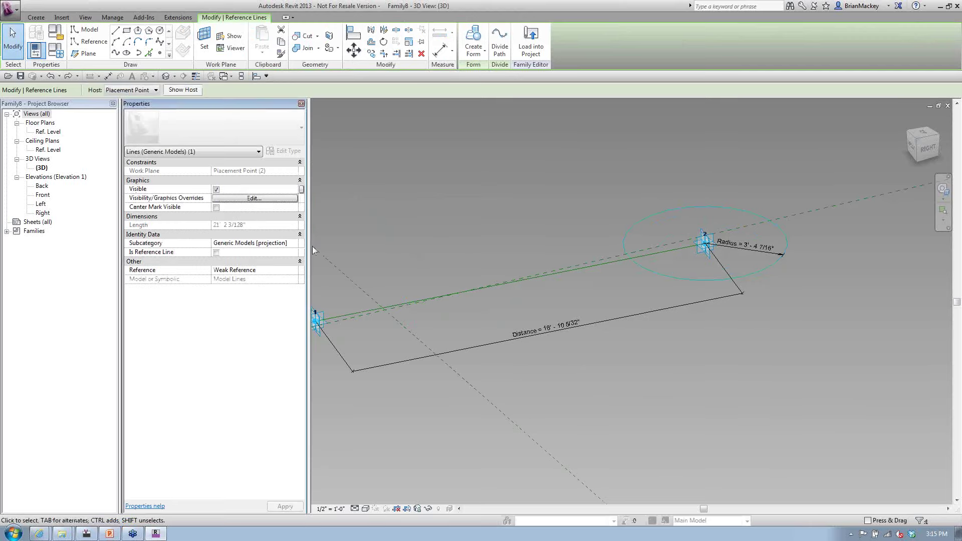
{"action": "left_click", "coordinate": [479, 210]}
{"action": "left_click", "coordinate": [747, 211]}
{"action": "left_click", "coordinate": [473, 42]}
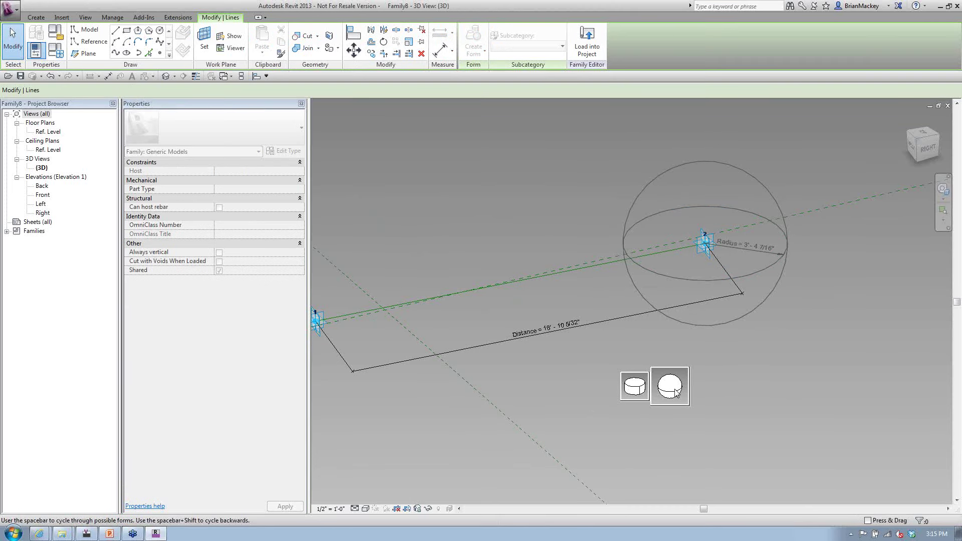
{"action": "left_click", "coordinate": [719, 391]}
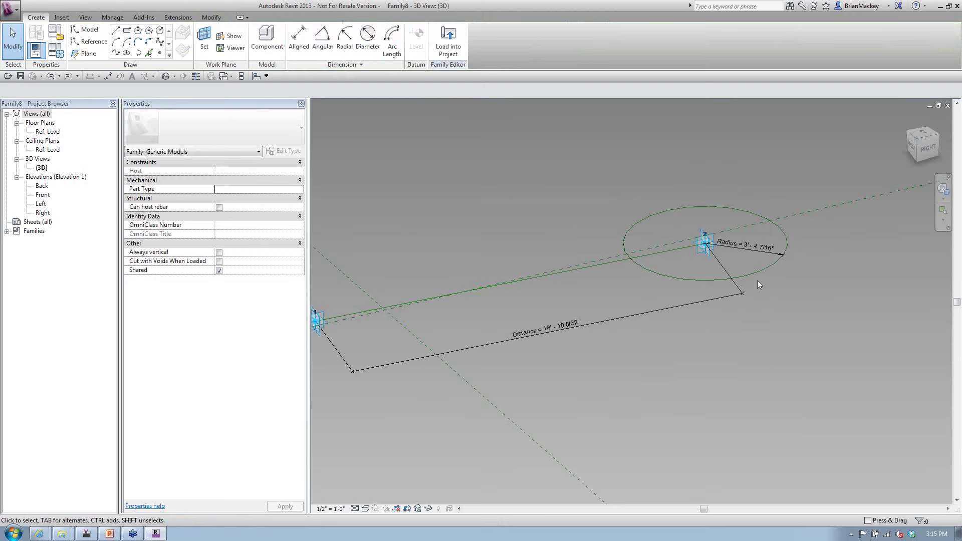
Convert the reference circle around adaptive point 2 into a model line by disabling Is Reference Line
{"action": "left_click", "coordinate": [757, 279]}
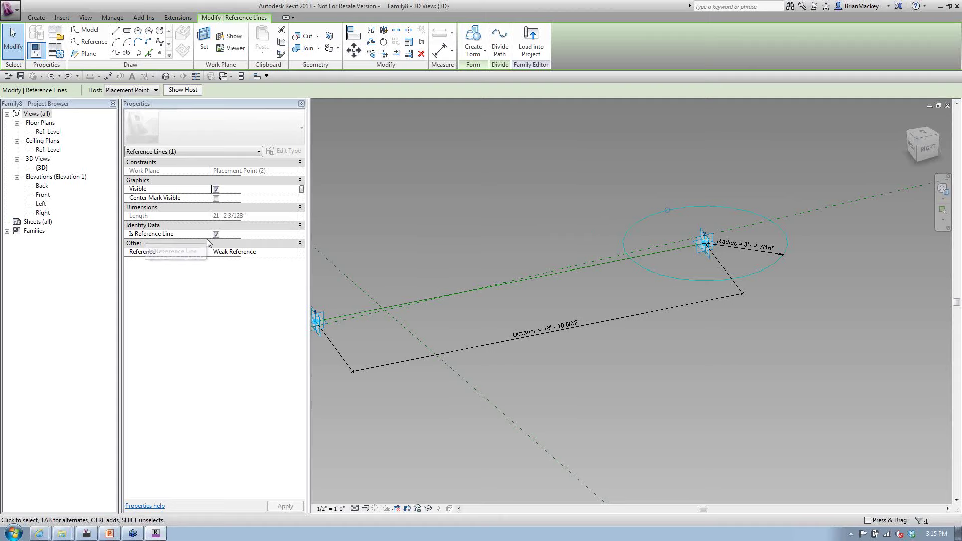
{"action": "left_click", "coordinate": [216, 234]}
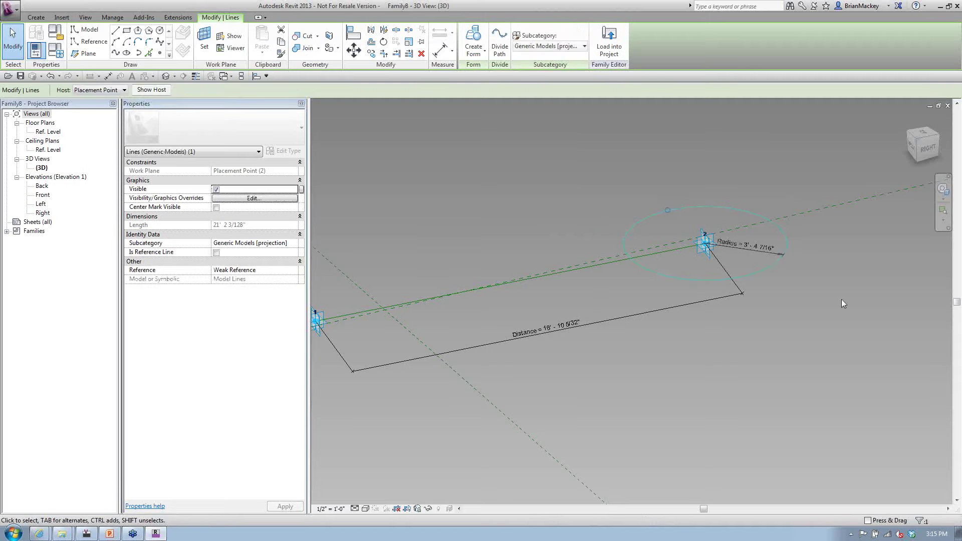
{"action": "left_click", "coordinate": [766, 277]}
{"action": "left_click", "coordinate": [763, 270]}
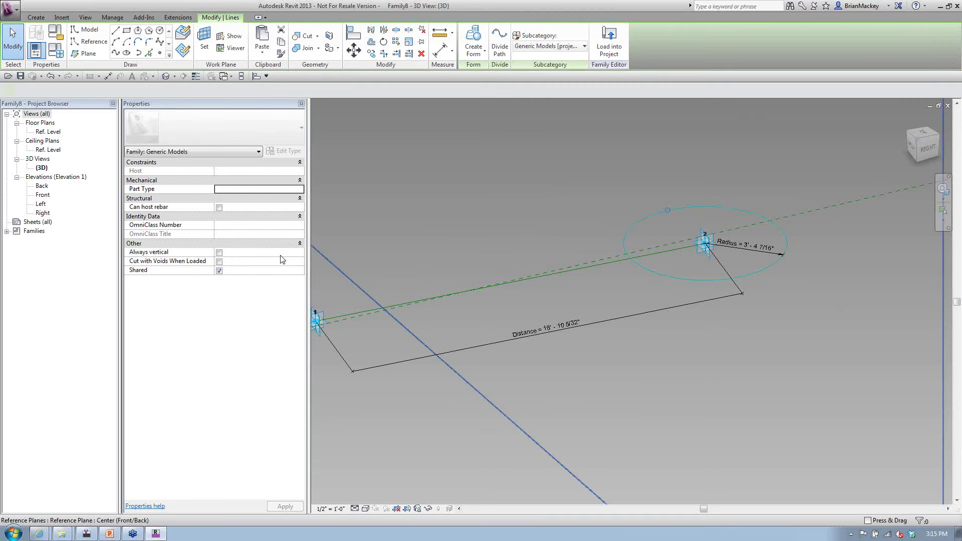
{"action": "left_click", "coordinate": [721, 367]}
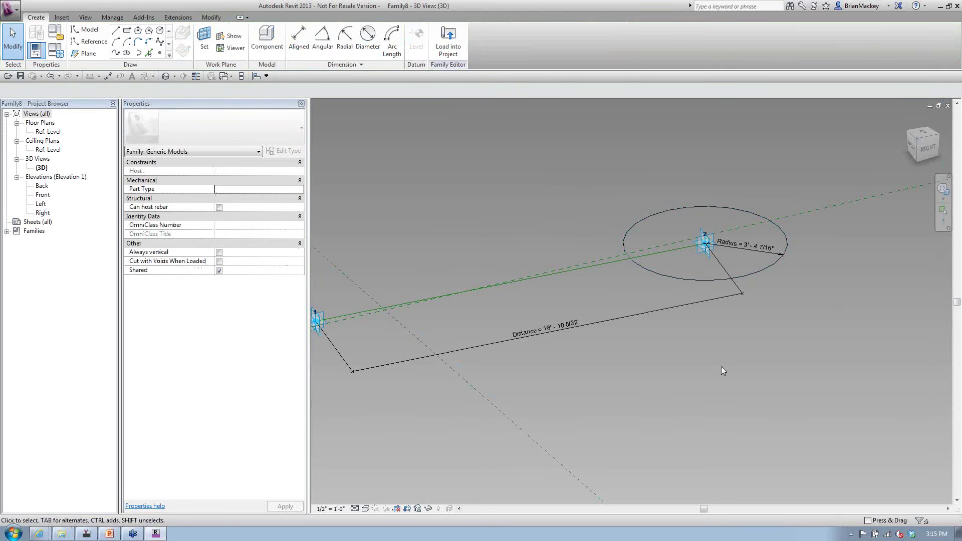
Create a solid form from the model-line circle, choosing the sphere option
{"action": "left_click", "coordinate": [793, 284]}
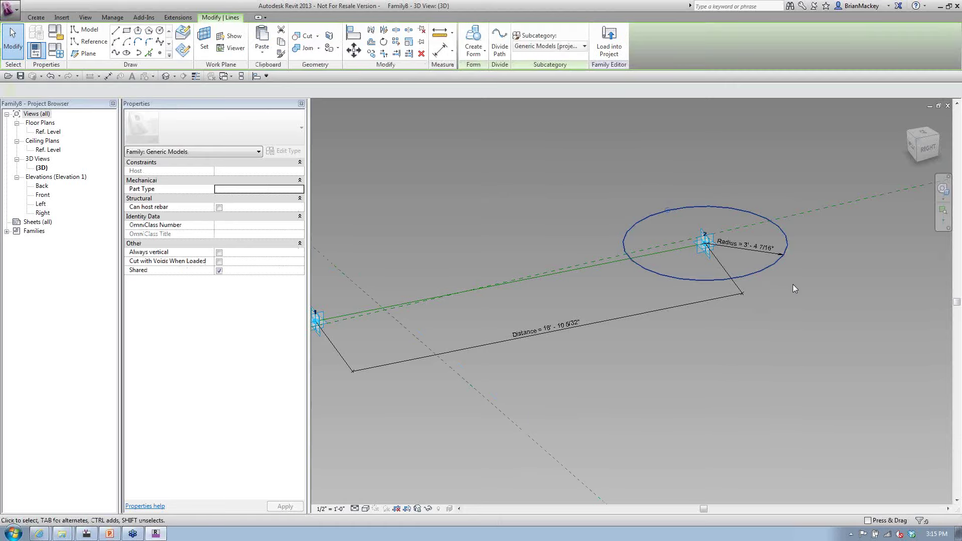
{"action": "left_click", "coordinate": [469, 34]}
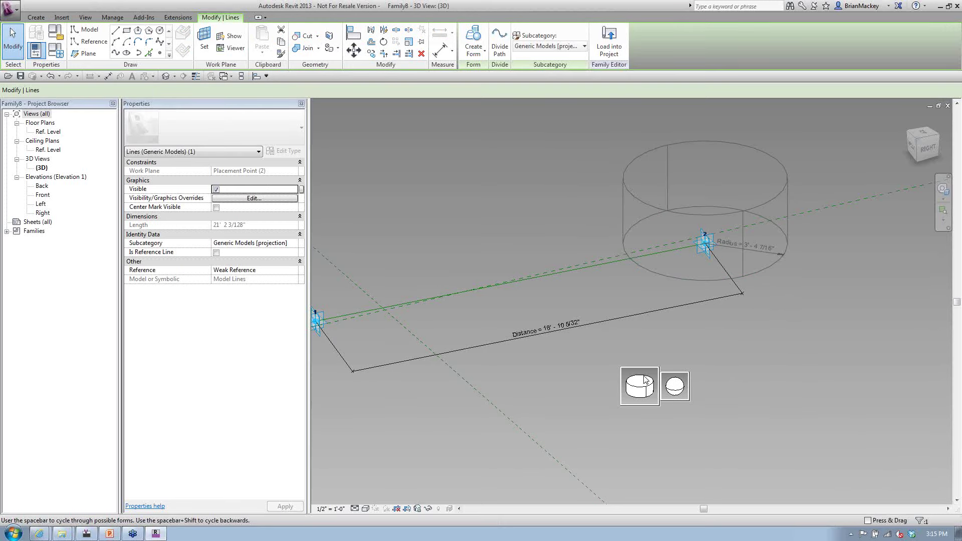
{"action": "left_click", "coordinate": [686, 389]}
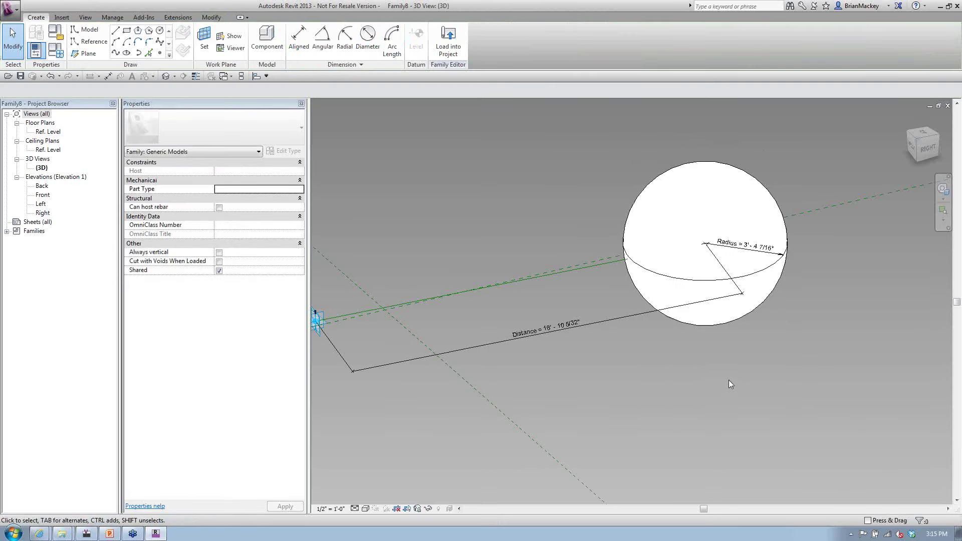
Flex the sphere by moving adaptive point 1 toward it, to a distance of about 13' 11"
{"action": "scroll", "coordinate": [730, 384], "scroll_direction": "down", "scroll_amount": 3}
{"action": "left_click", "coordinate": [418, 339]}
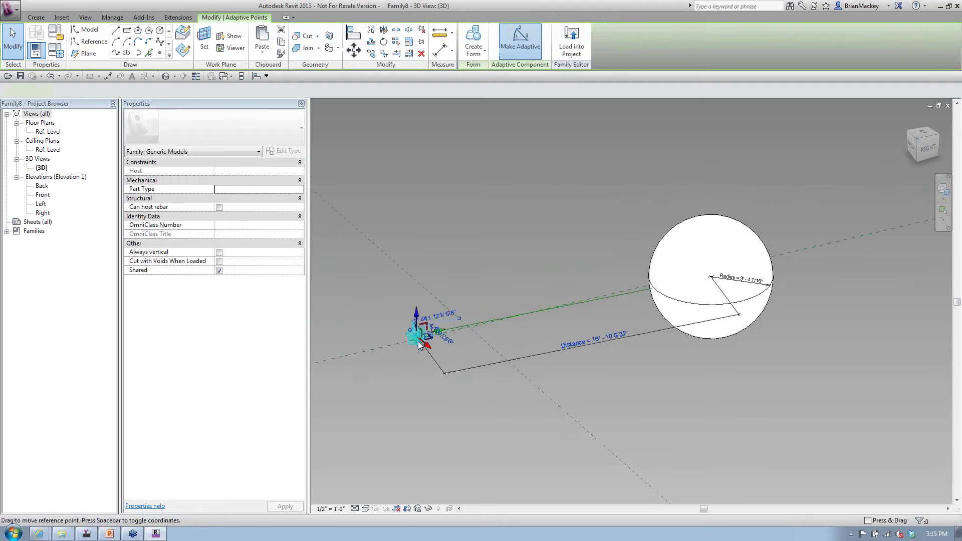
{"action": "left_click_drag", "start_coordinate": [419, 344], "coordinate": [544, 316]}
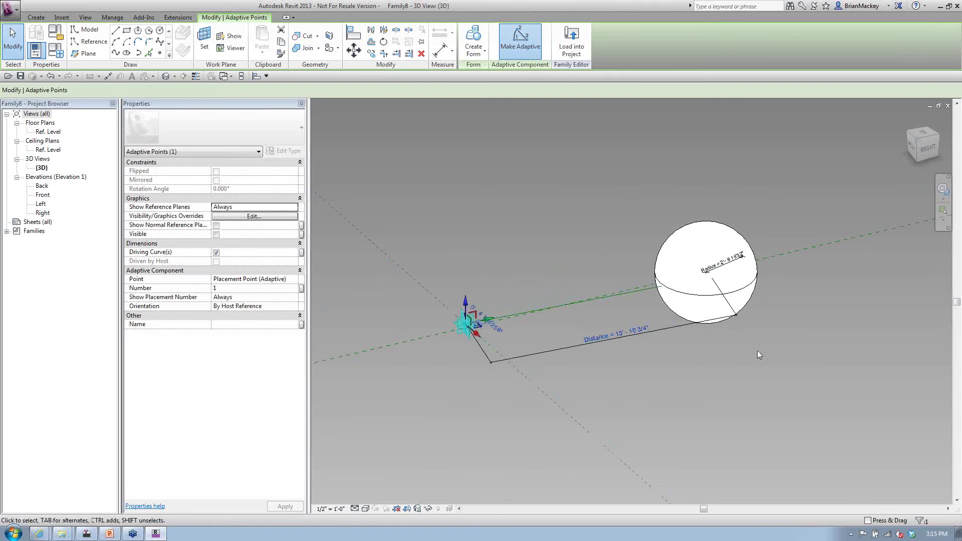
{"action": "left_click", "coordinate": [600, 179]}
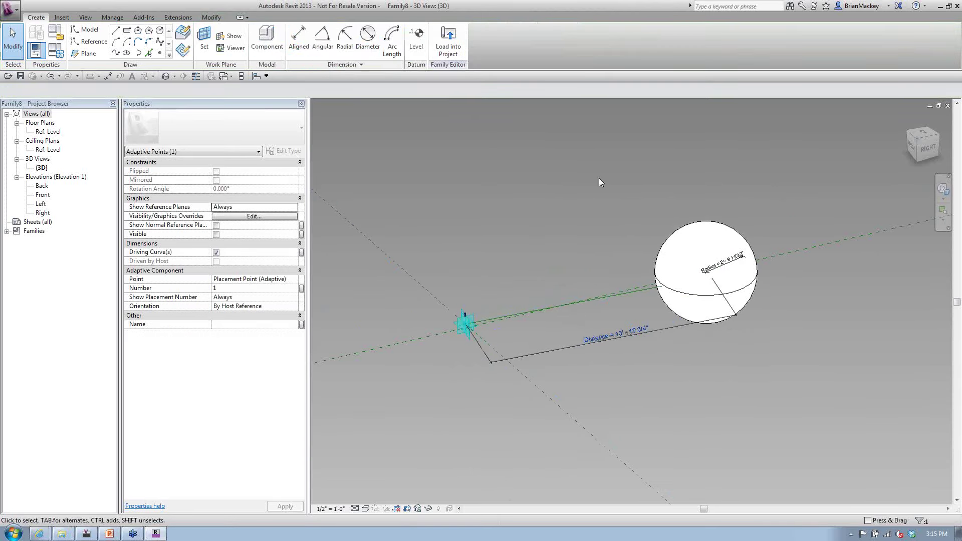
Load the sphere family into BubbleTower.rfa and leave the component placement without placing an instance
{"action": "left_click", "coordinate": [448, 40]}
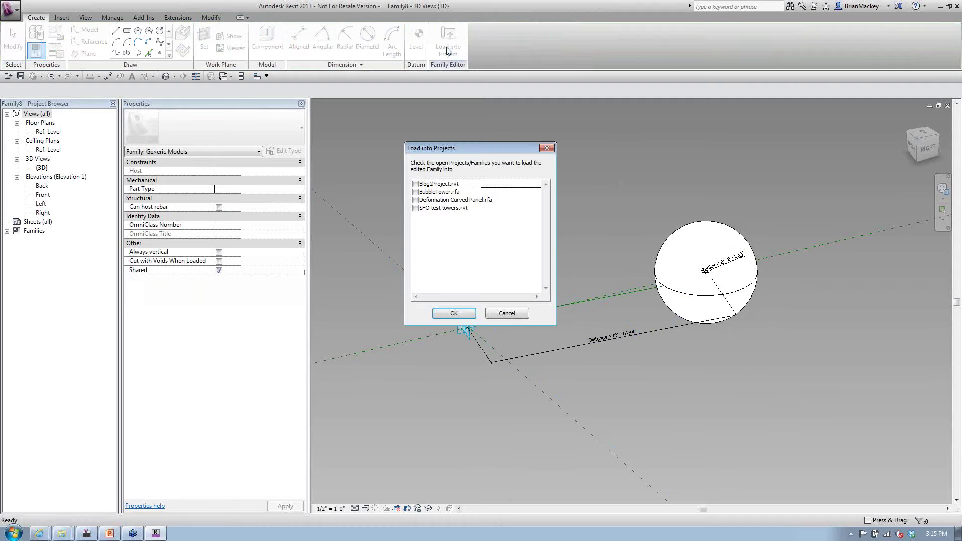
{"action": "left_click", "coordinate": [416, 193]}
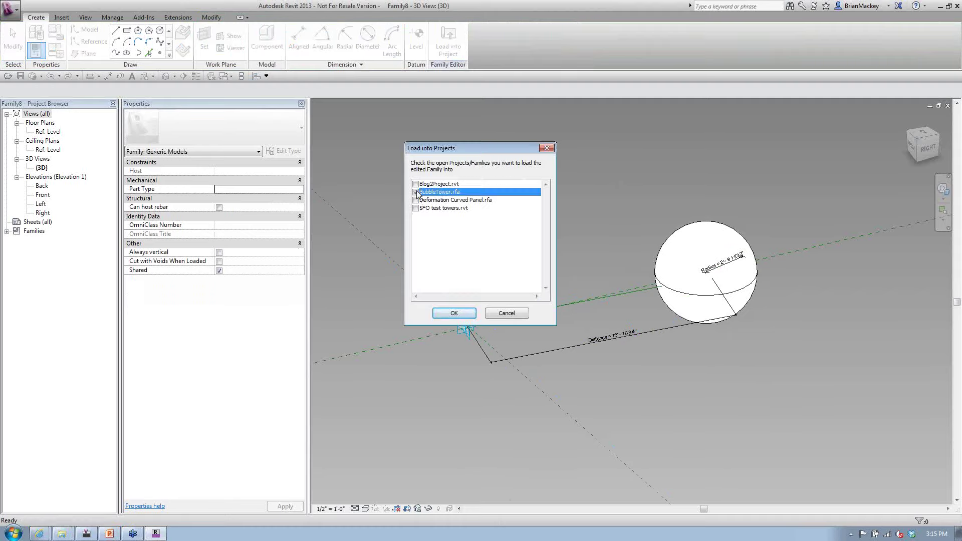
{"action": "left_click", "coordinate": [455, 313]}
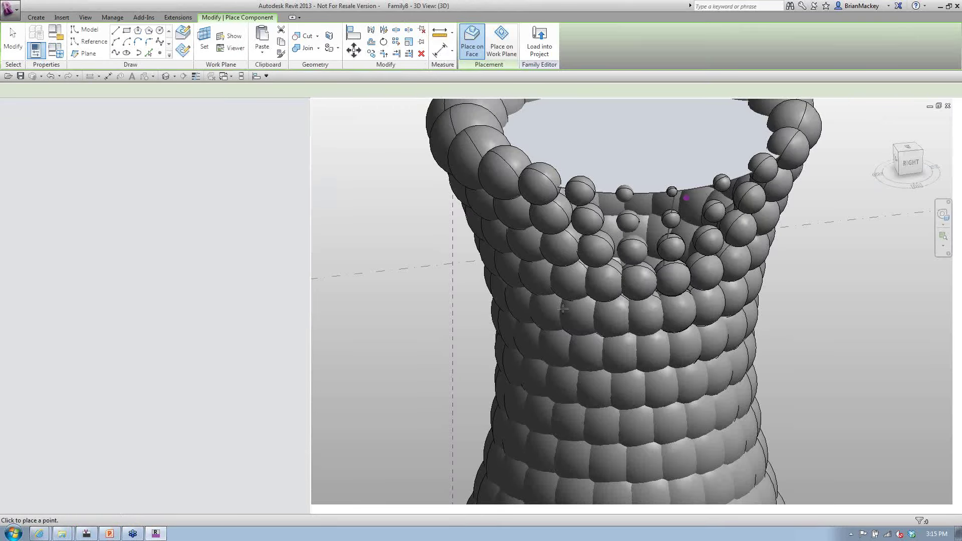
{"action": "scroll", "coordinate": [563, 309], "scroll_direction": "down", "scroll_amount": 3}
{"action": "scroll", "coordinate": [565, 314], "scroll_direction": "down", "scroll_amount": 2}
{"action": "key", "text": "Escape"}
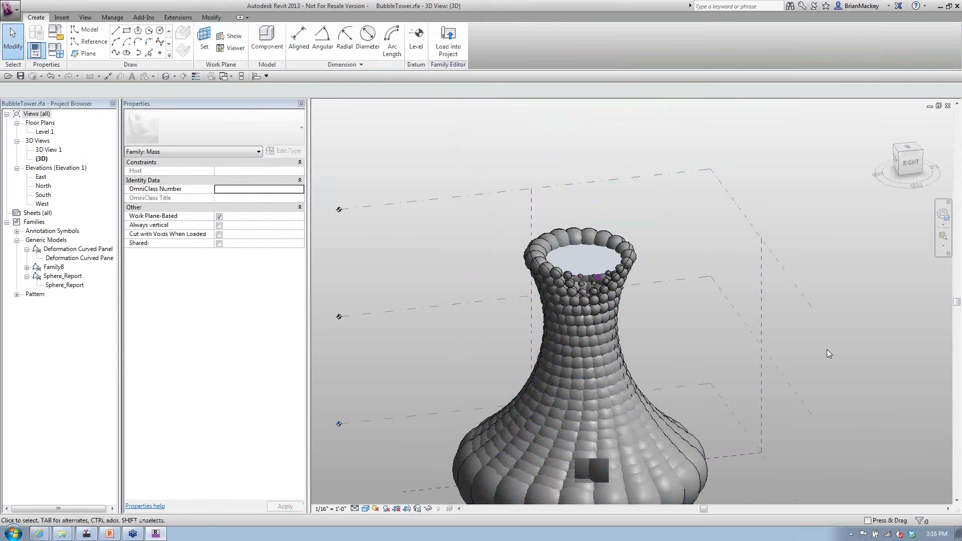
Delete the existing Sphere_Report repeater from the tower
{"action": "scroll", "coordinate": [827, 350], "scroll_direction": "up", "scroll_amount": 3}
{"action": "scroll", "coordinate": [792, 339], "scroll_direction": "up", "scroll_amount": 1}
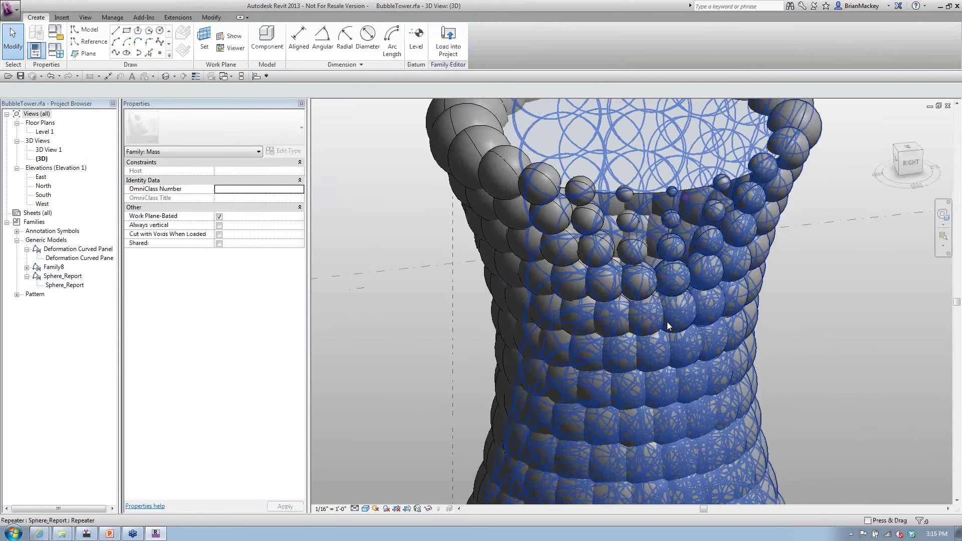
{"action": "left_click", "coordinate": [667, 322]}
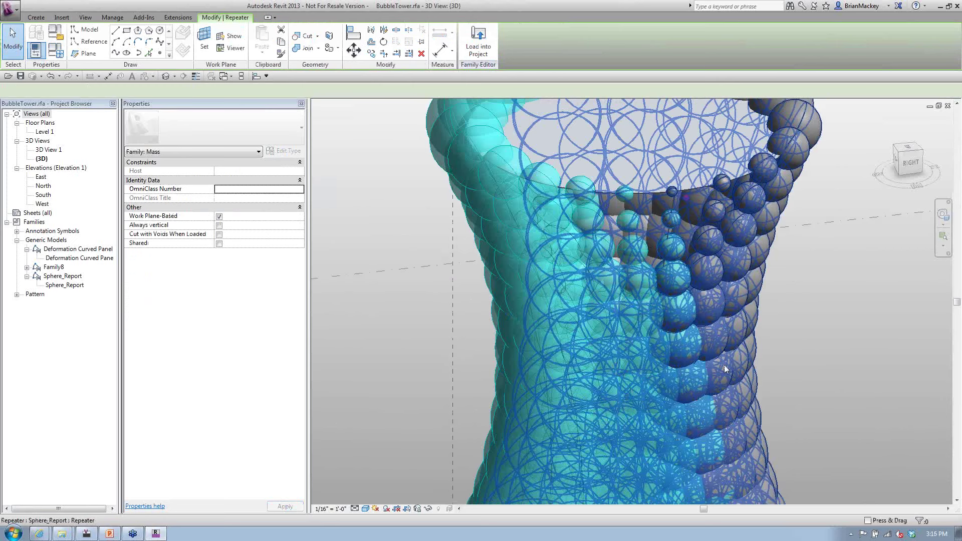
{"action": "scroll", "coordinate": [725, 370], "scroll_direction": "down", "scroll_amount": 3}
{"action": "key", "text": "Delete"}
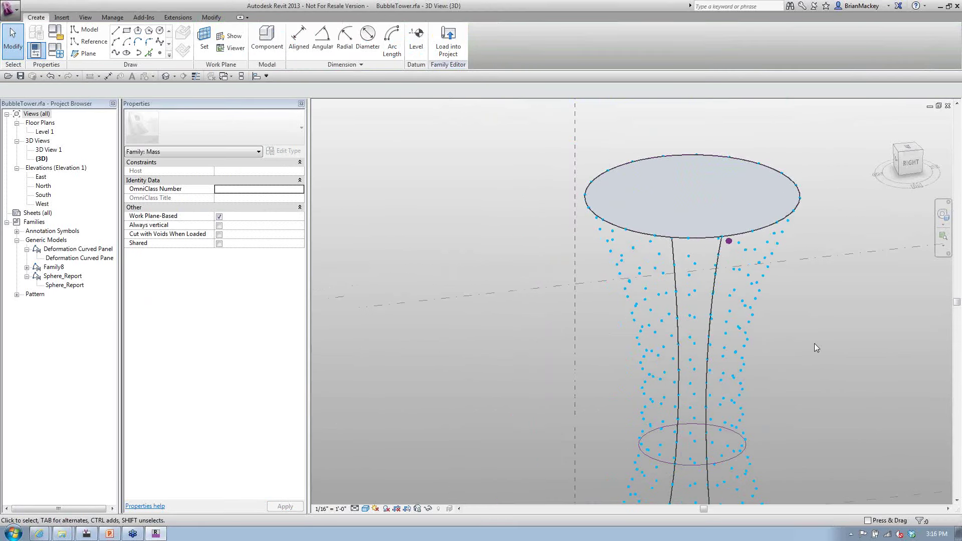
{"action": "scroll", "coordinate": [815, 344], "scroll_direction": "down", "scroll_amount": 1}
{"action": "middle_click_drag", "start_coordinate": [815, 345], "coordinate": [744, 171]}
{"action": "scroll", "coordinate": [744, 170], "scroll_direction": "down", "scroll_amount": 2}
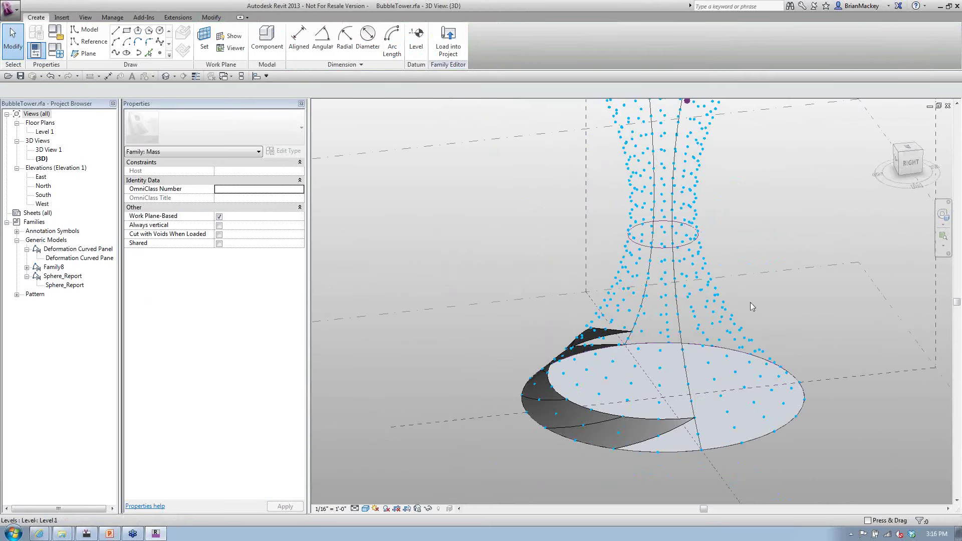
{"action": "middle_click_drag", "start_coordinate": [750, 302], "coordinate": [702, 262], "text": "shift"}
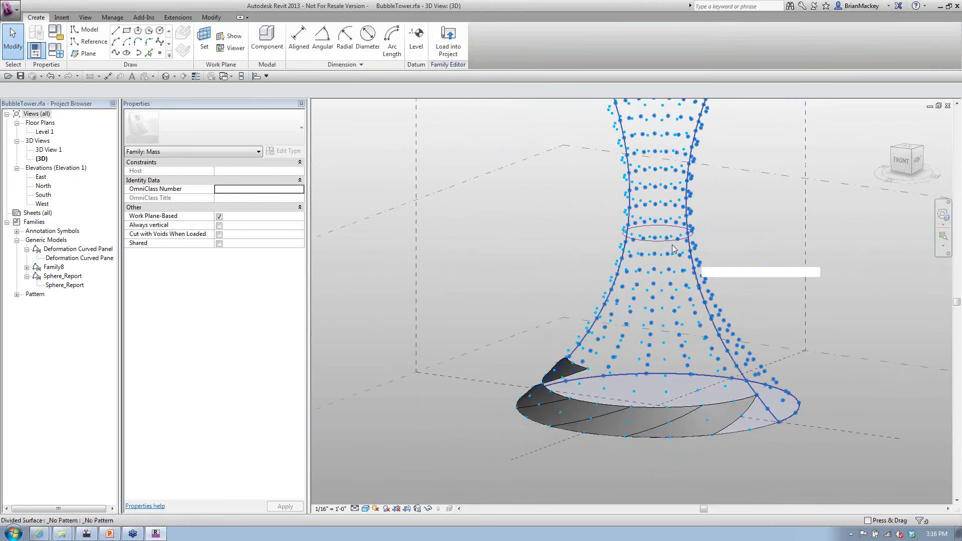
{"action": "middle_click_drag", "start_coordinate": [674, 249], "coordinate": [712, 286], "text": "shift"}
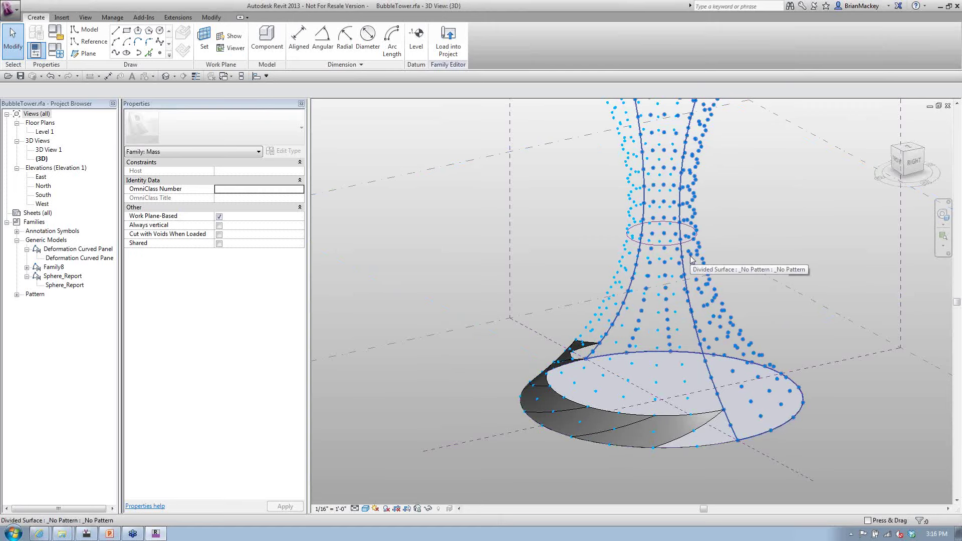
{"action": "scroll", "coordinate": [693, 260], "scroll_direction": "down", "scroll_amount": 2}
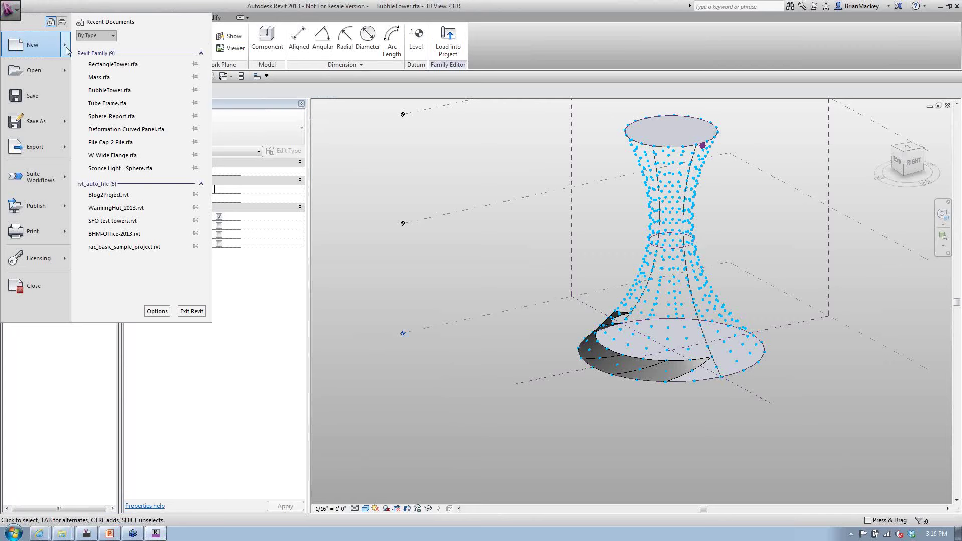
Create a new conceptual mass family from the mass template
{"action": "mouse_move", "coordinate": [66, 50]}
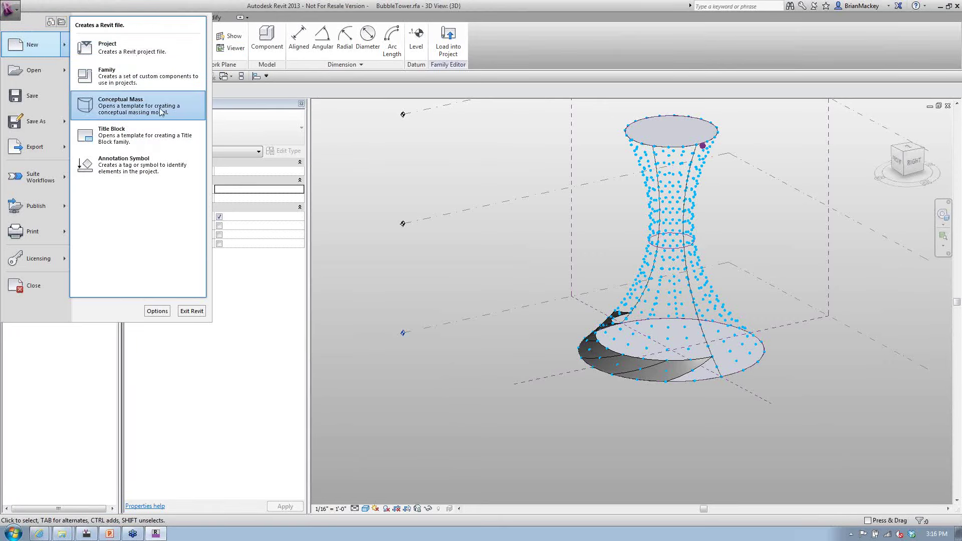
{"action": "left_click", "coordinate": [120, 103]}
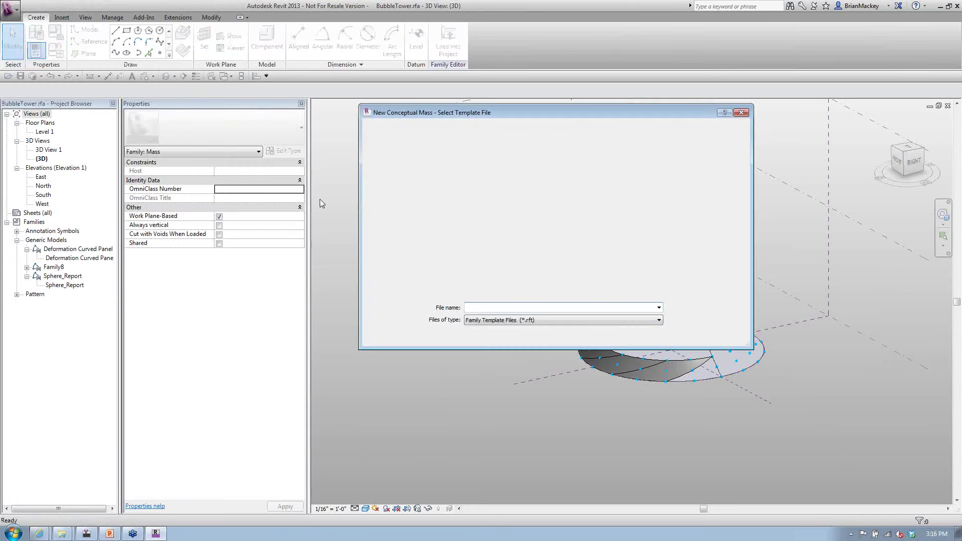
{"action": "left_click", "coordinate": [454, 151]}
{"action": "left_click", "coordinate": [652, 335]}
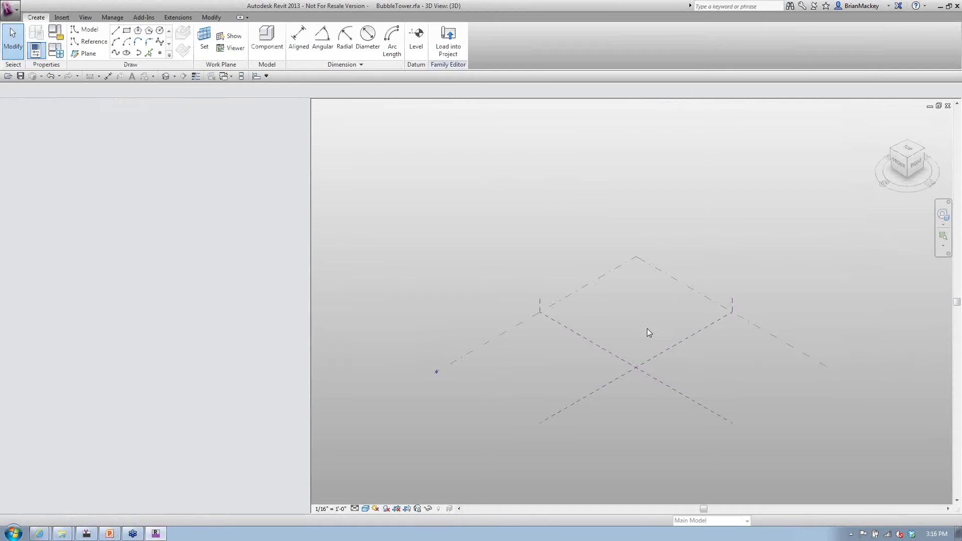
Draw a reference-line circle with a radius of about 36' on Level 1, centred on the reference plane intersection
{"action": "left_click", "coordinate": [84, 31]}
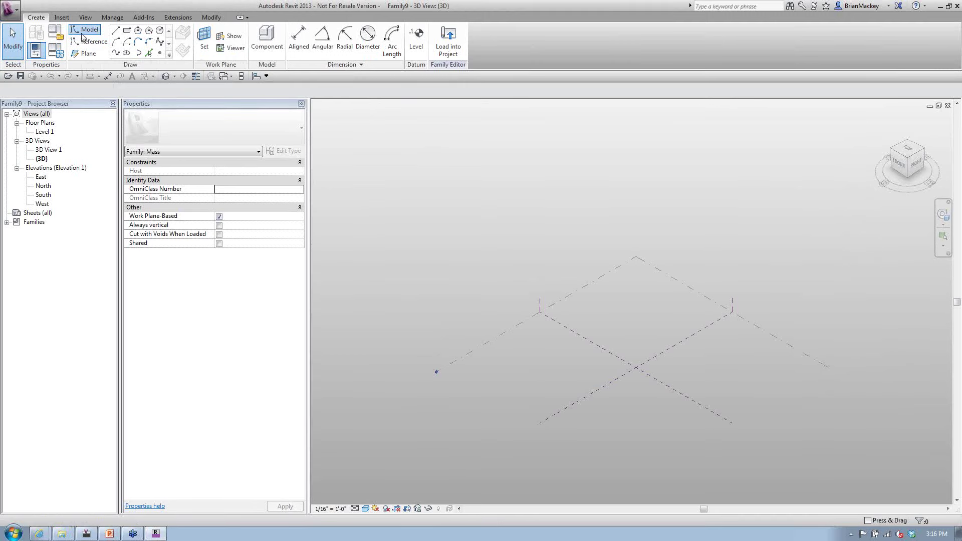
{"action": "left_click", "coordinate": [159, 31]}
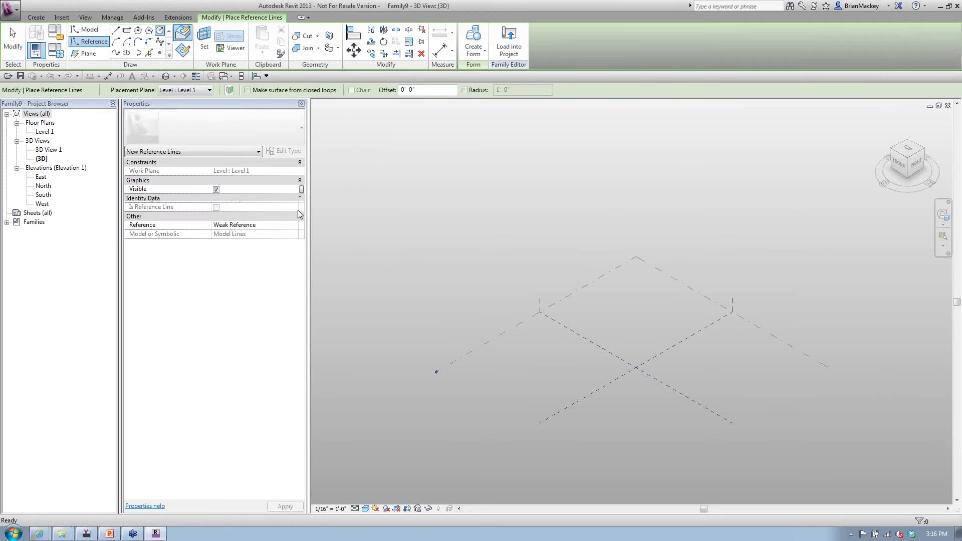
{"action": "left_click", "coordinate": [634, 368]}
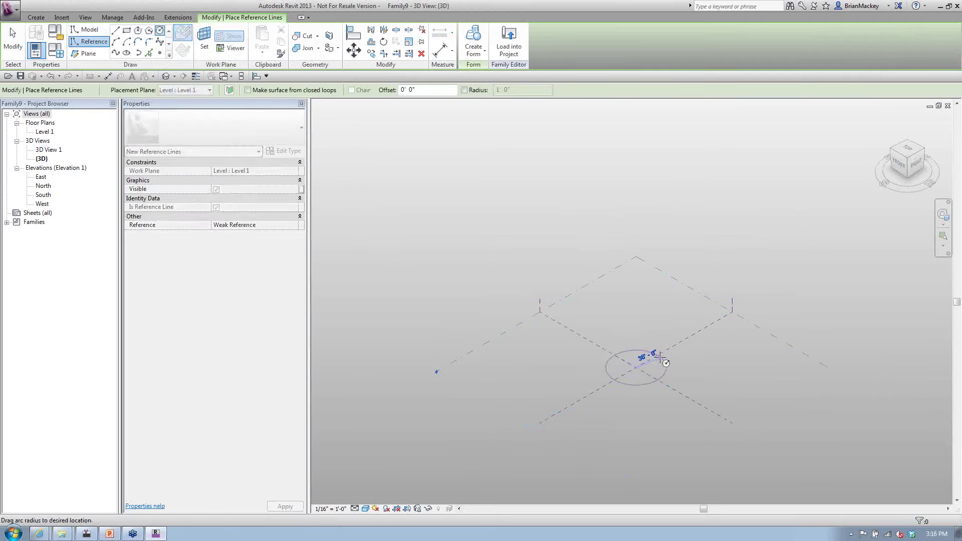
{"action": "right_click", "coordinate": [648, 319]}
{"action": "left_click", "coordinate": [660, 324]}
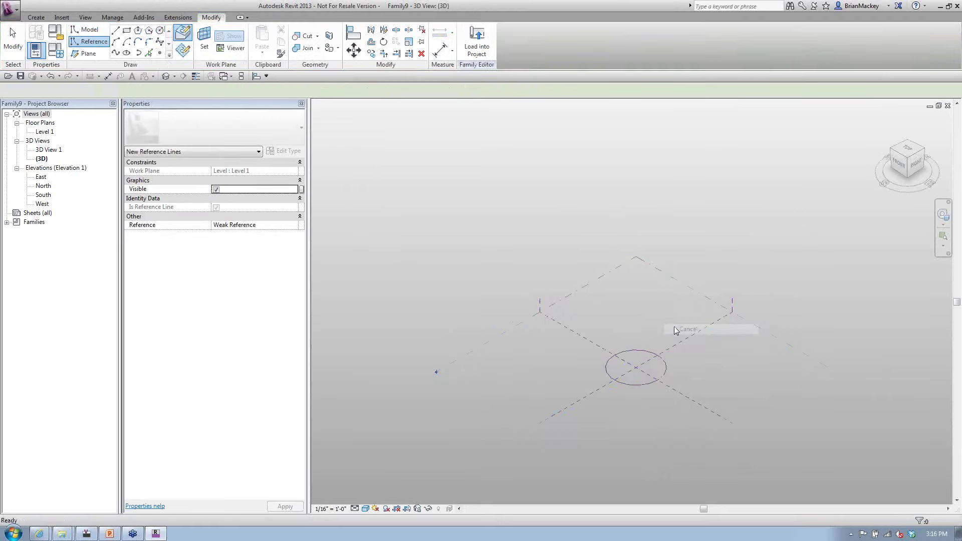
Copy Level 1 and its circle vertically three times with the Multiple option, up to a total height of about 104'
{"action": "left_click", "coordinate": [652, 350]}
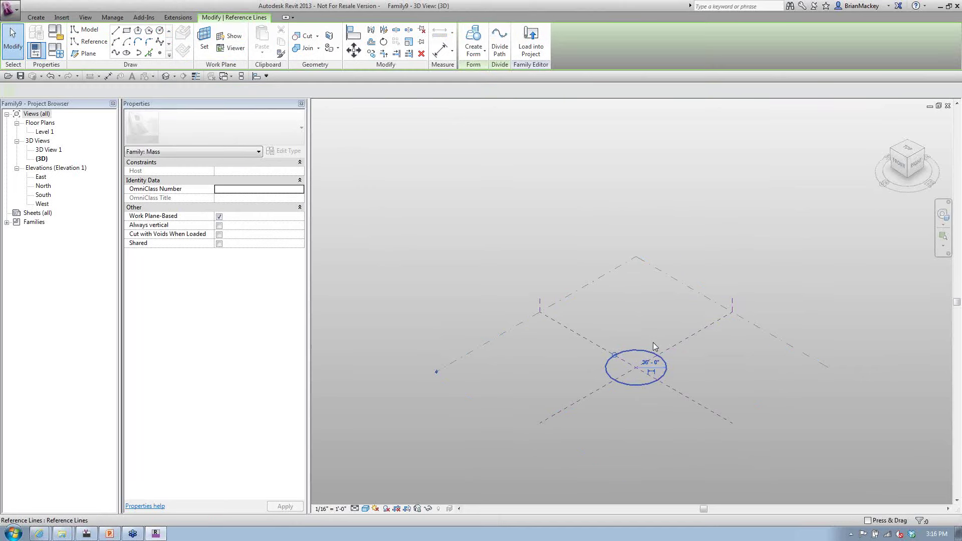
{"action": "left_click", "coordinate": [670, 279], "text": "ctrl"}
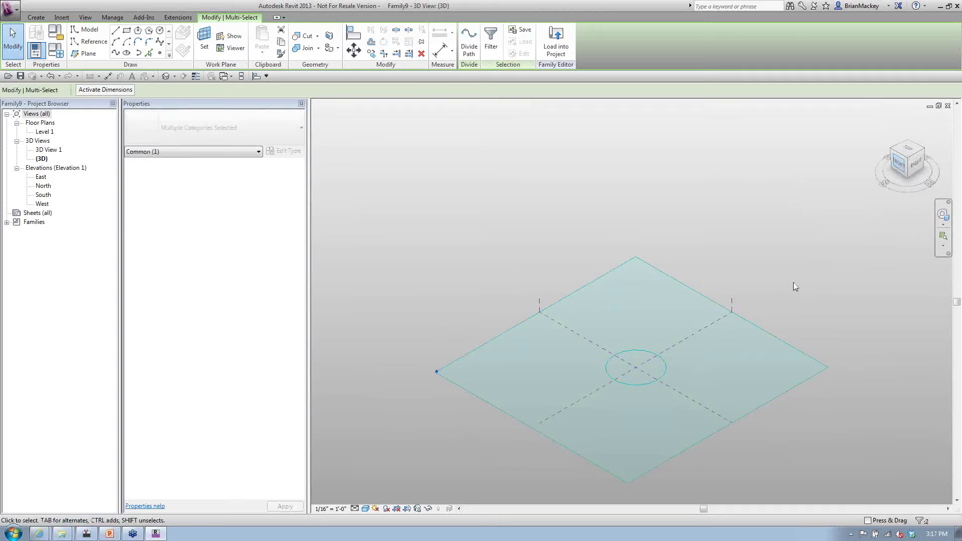
{"action": "left_click", "coordinate": [899, 164]}
{"action": "left_click", "coordinate": [371, 53]}
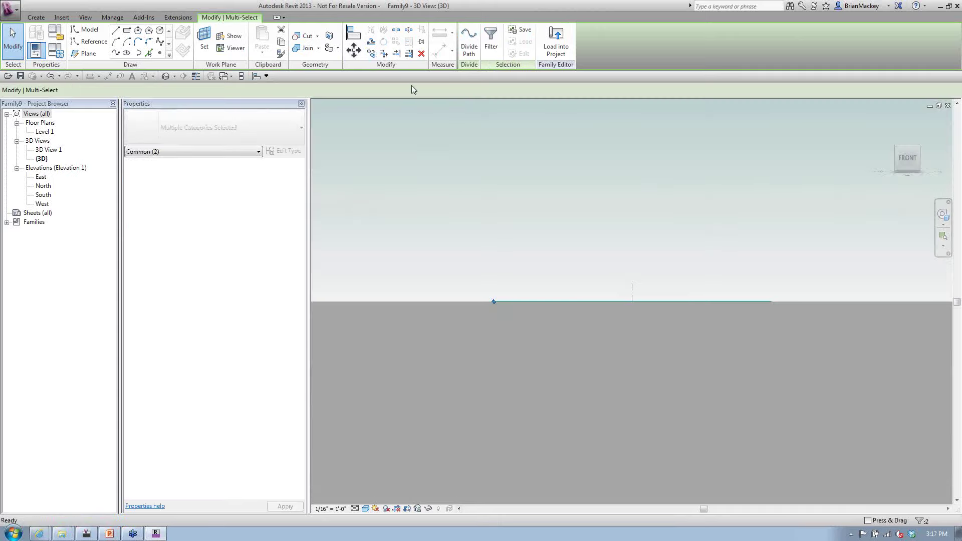
{"action": "left_click", "coordinate": [632, 300]}
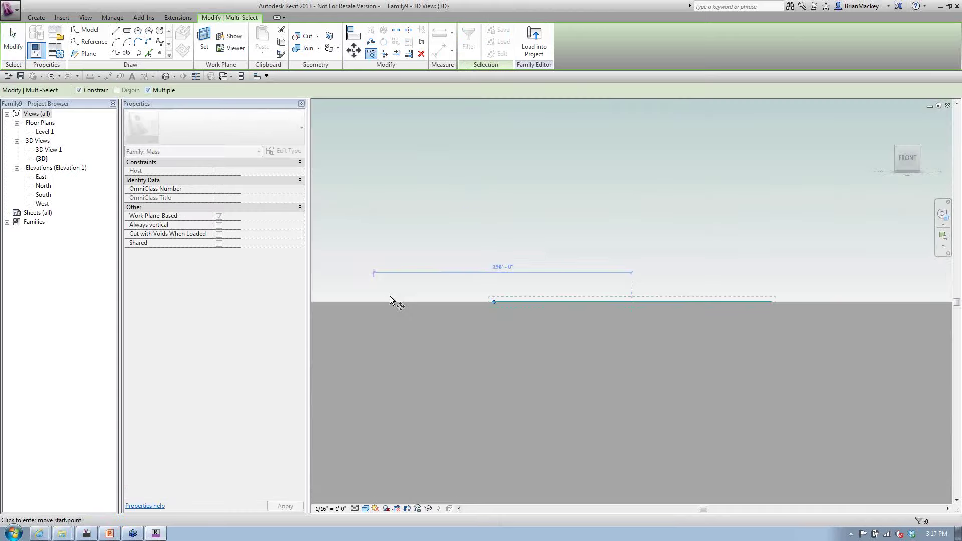
{"action": "left_click", "coordinate": [413, 281]}
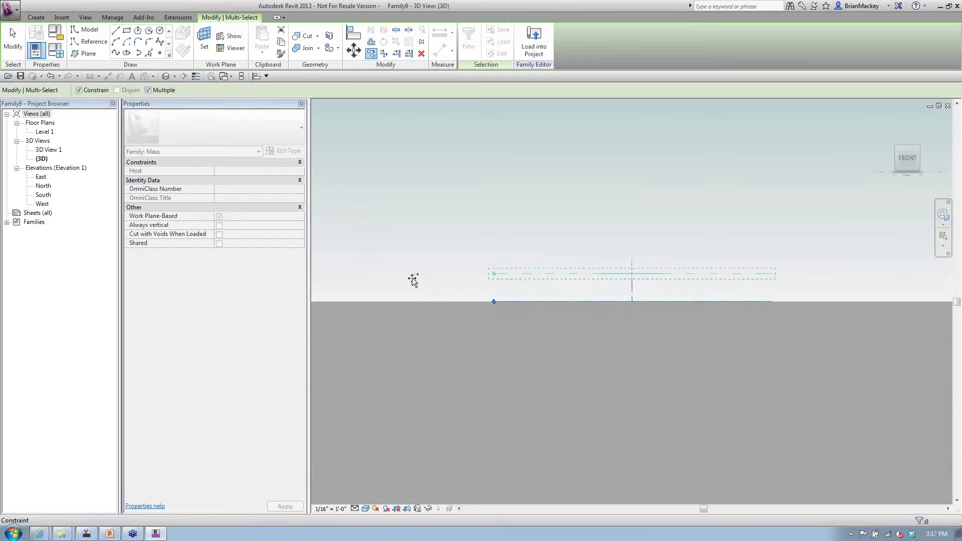
{"action": "left_click", "coordinate": [411, 246]}
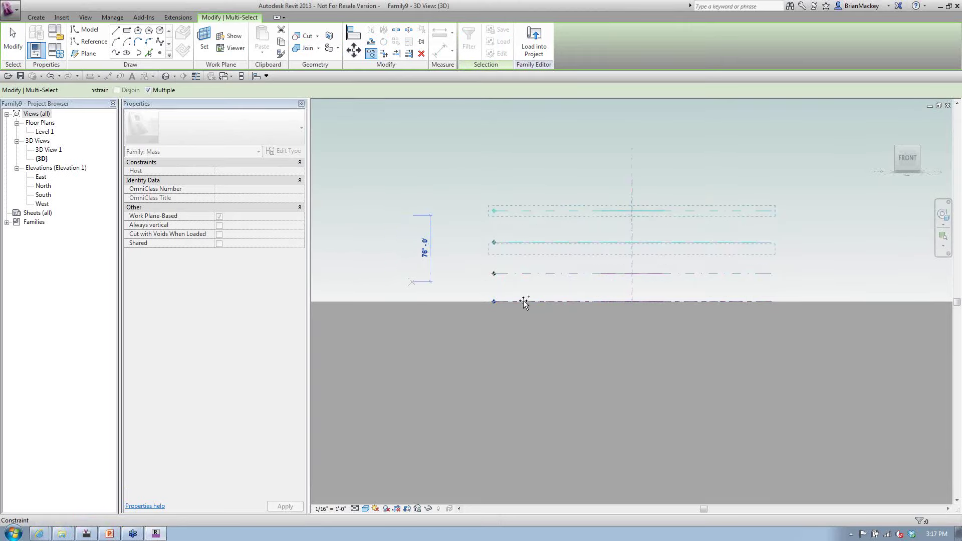
{"action": "middle_click_drag", "start_coordinate": [542, 307], "coordinate": [609, 388], "text": "shift"}
{"action": "key", "text": "Escape"}
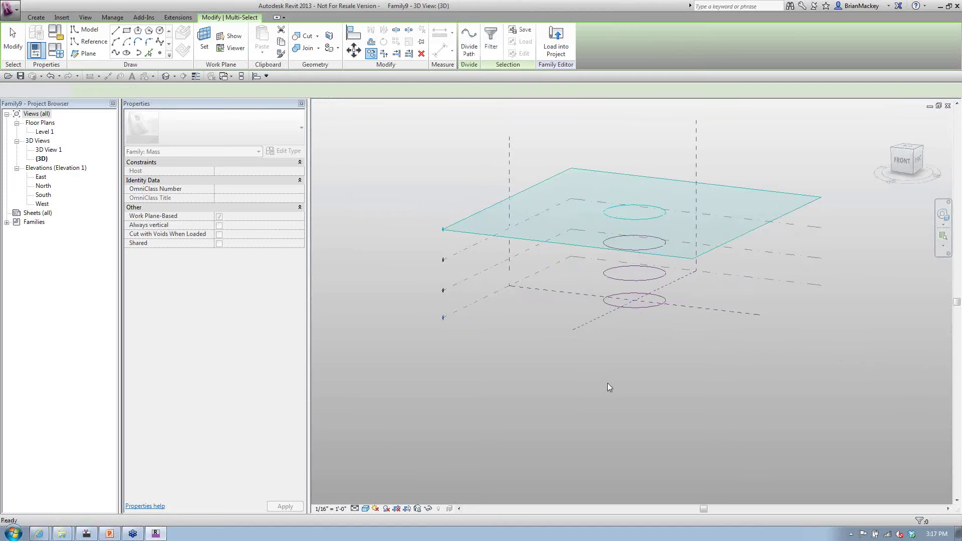
{"action": "left_click", "coordinate": [608, 383]}
Create a solid form through all four stacked reference circles
{"action": "scroll", "coordinate": [685, 357], "scroll_direction": "up", "scroll_amount": 2}
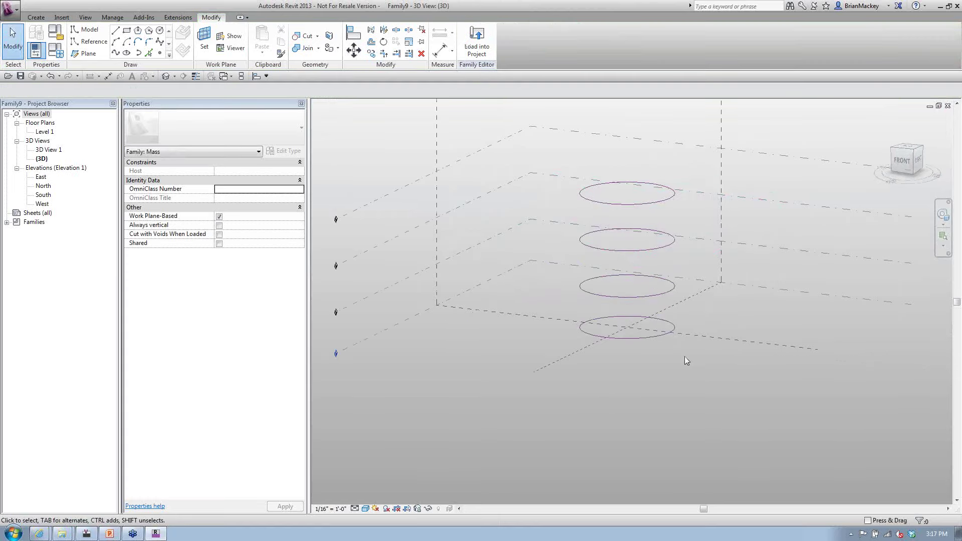
{"action": "left_click", "coordinate": [648, 335]}
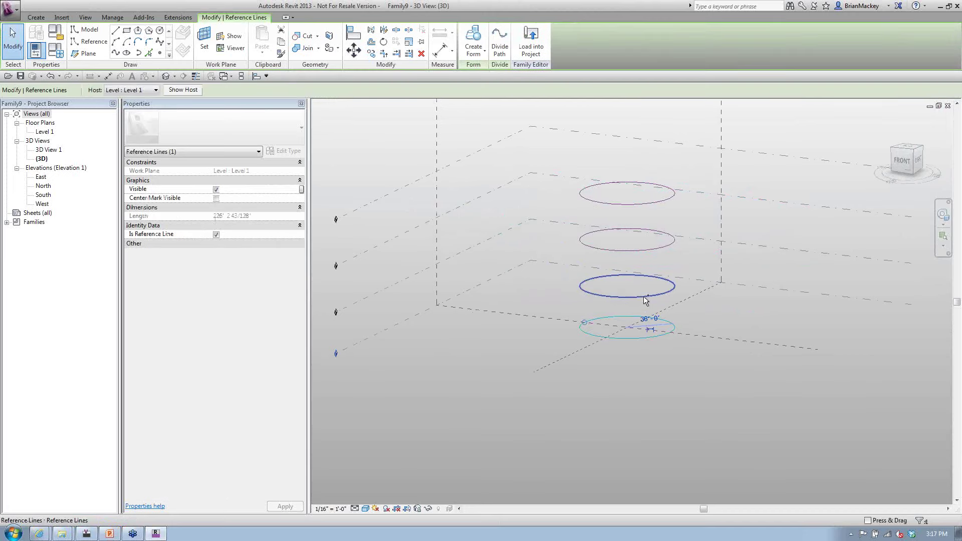
{"action": "left_click", "coordinate": [645, 298], "text": "ctrl"}
{"action": "left_click", "coordinate": [652, 250], "text": "ctrl"}
{"action": "left_click", "coordinate": [666, 202], "text": "ctrl"}
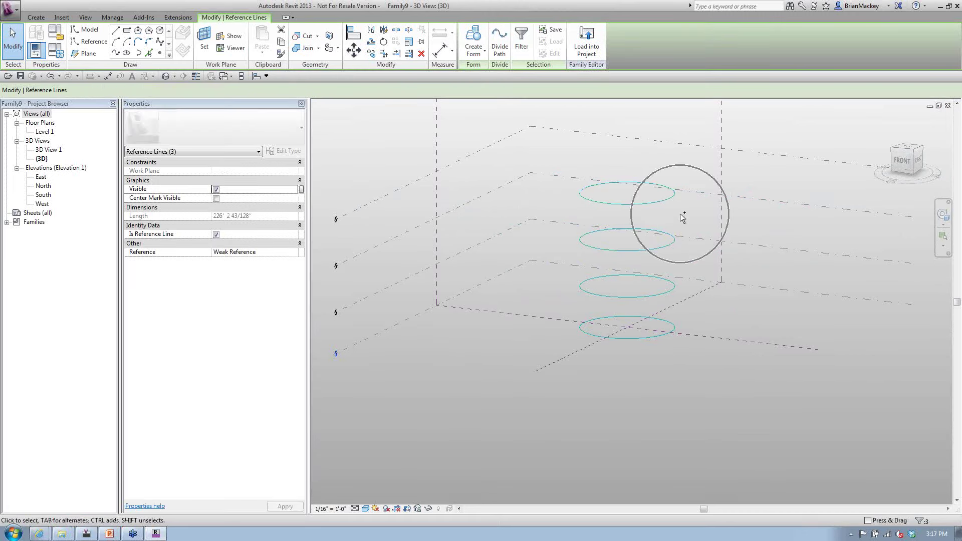
{"action": "left_click", "coordinate": [474, 43]}
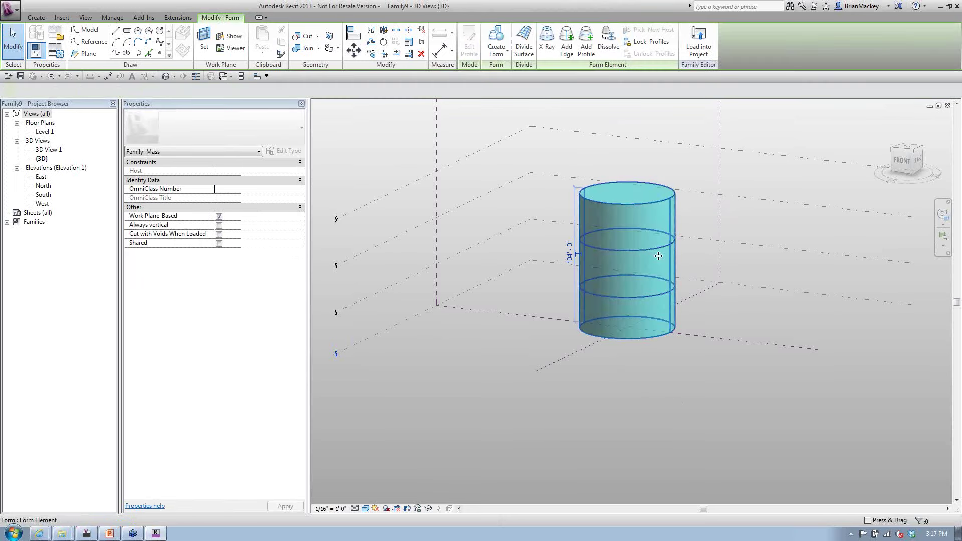
Turn on X-Ray for the cylindrical form to expose its profile circles
{"action": "left_click", "coordinate": [602, 266]}
{"action": "scroll", "coordinate": [601, 265], "scroll_direction": "up", "scroll_amount": 4}
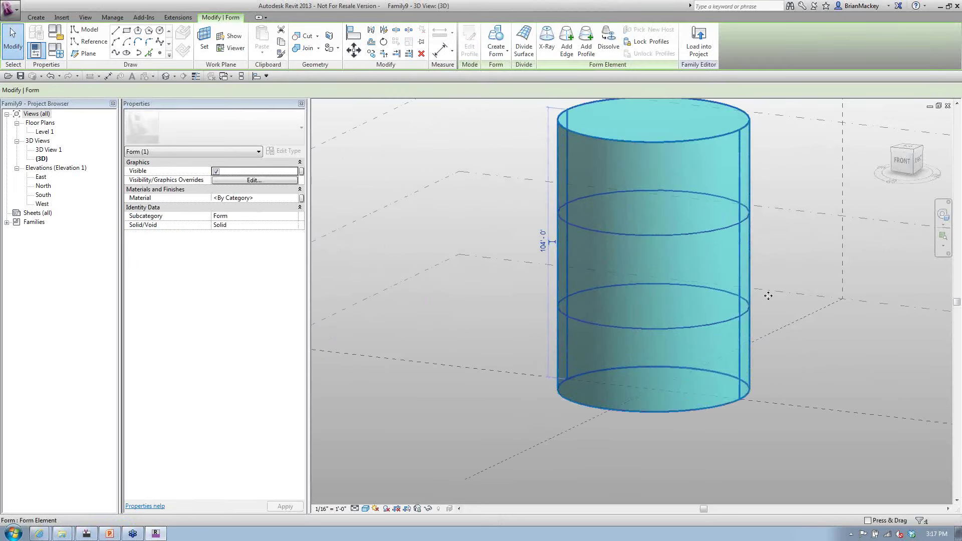
{"action": "left_click", "coordinate": [783, 261]}
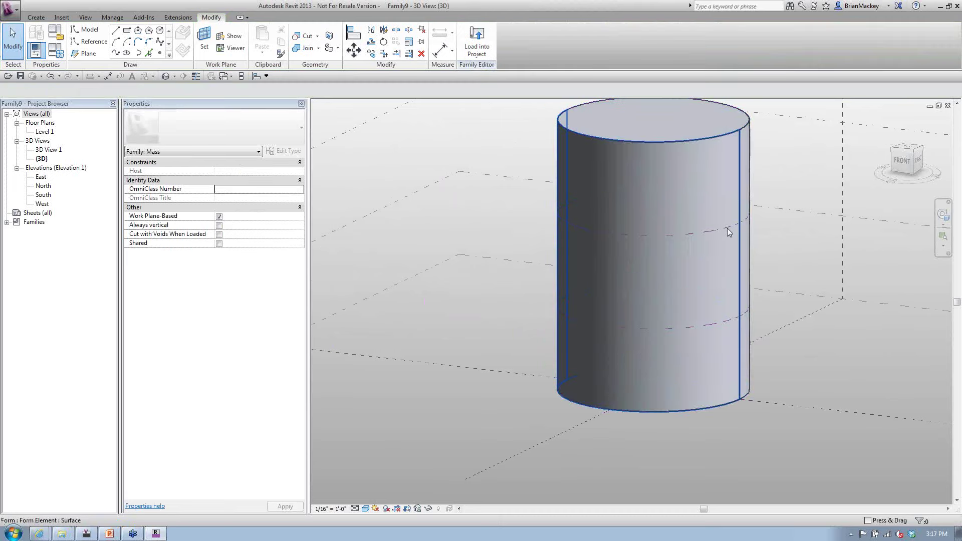
{"action": "left_click", "coordinate": [728, 231]}
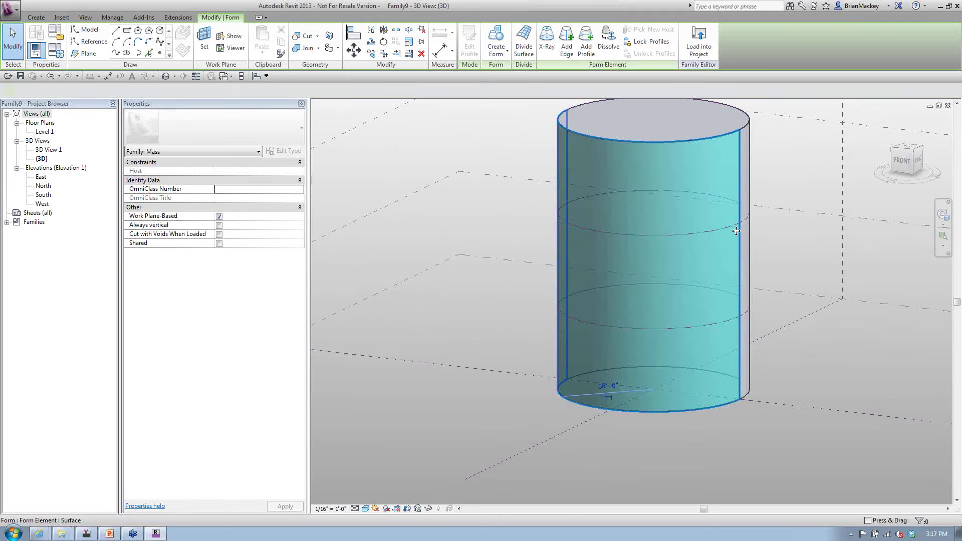
{"action": "left_click", "coordinate": [548, 40]}
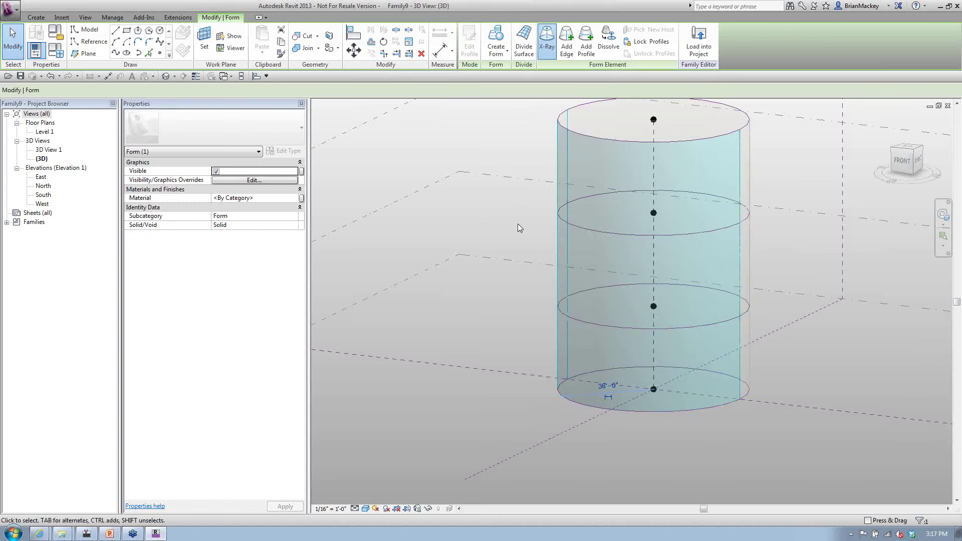
{"action": "left_click", "coordinate": [518, 224]}
Set the radius of the Level 3 reference circle to 30' and the Level 2 reference circle to 40'
{"action": "left_click", "coordinate": [595, 231]}
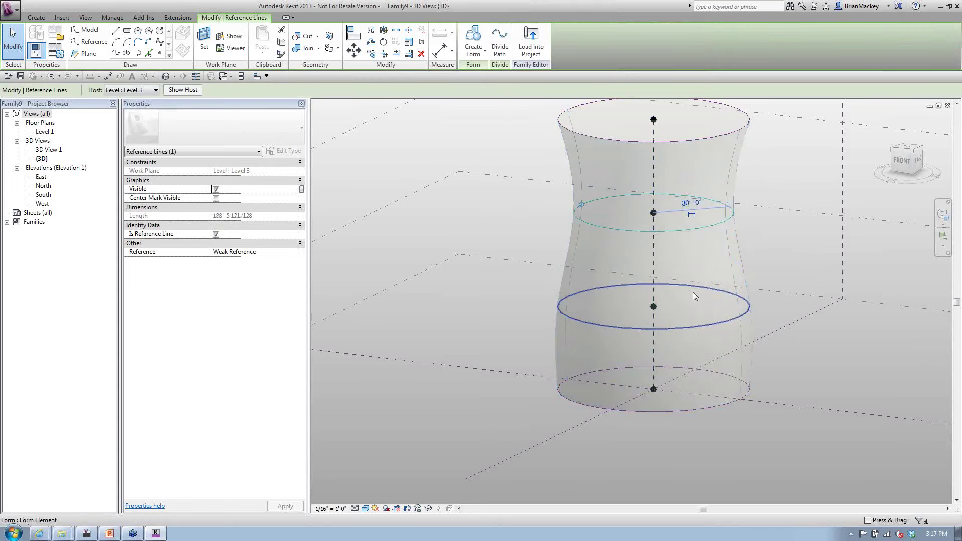
{"action": "left_click", "coordinate": [700, 327]}
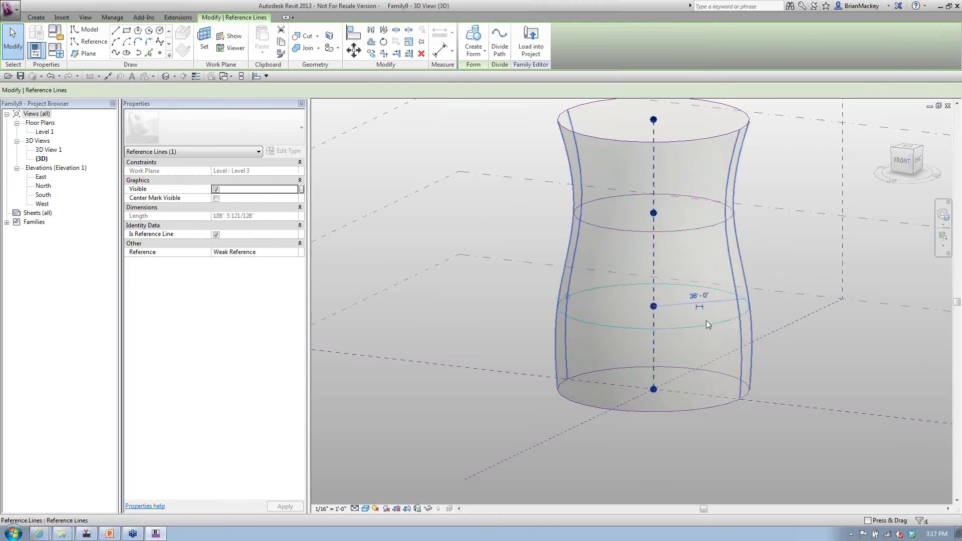
{"action": "left_click", "coordinate": [704, 296]}
{"action": "type", "text": "40"}
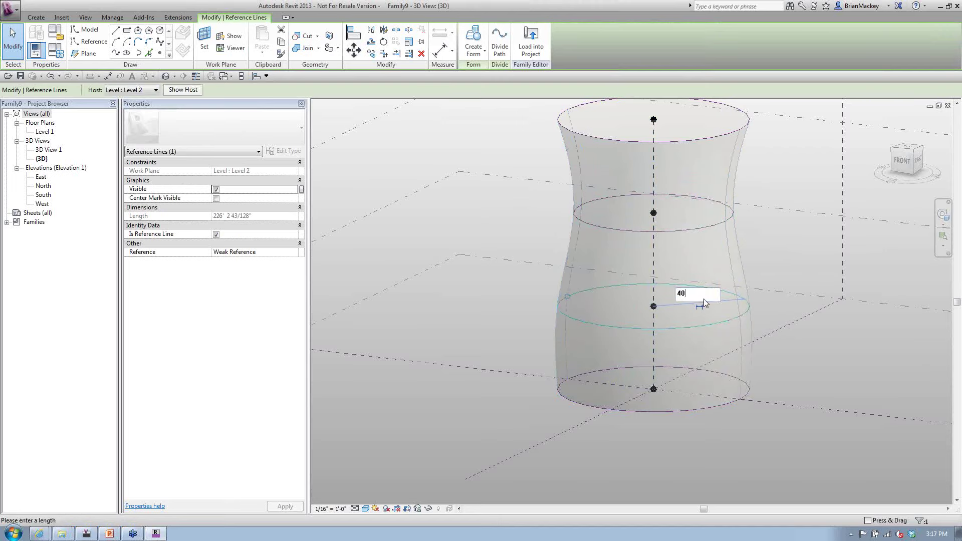
{"action": "key", "text": "Return"}
{"action": "left_click", "coordinate": [487, 303]}
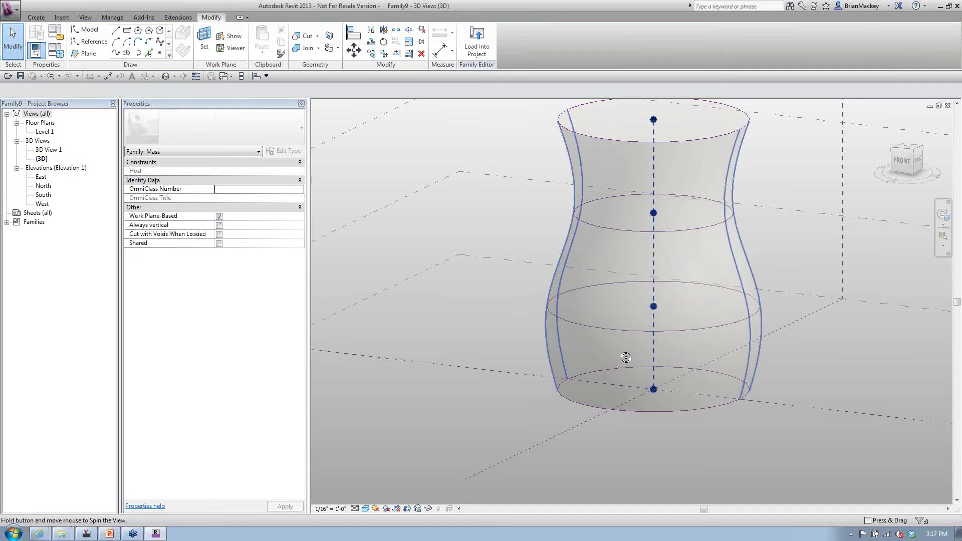
Select both curved side faces of the tower form and divide their surfaces
{"action": "middle_click_drag", "start_coordinate": [626, 358], "coordinate": [731, 468], "text": "shift"}
{"action": "scroll", "coordinate": [730, 464], "scroll_direction": "down", "scroll_amount": 2}
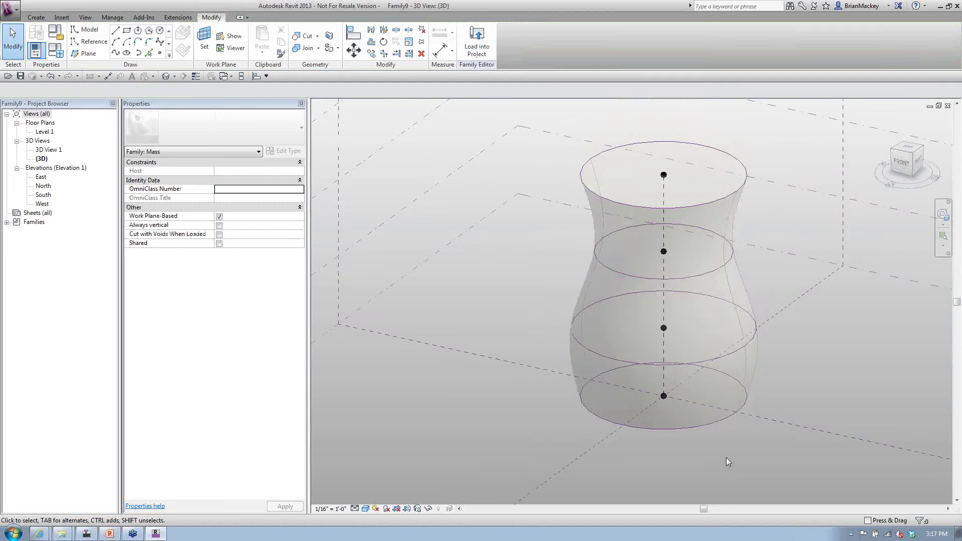
{"action": "left_click", "coordinate": [720, 416]}
{"action": "left_click", "coordinate": [727, 391]}
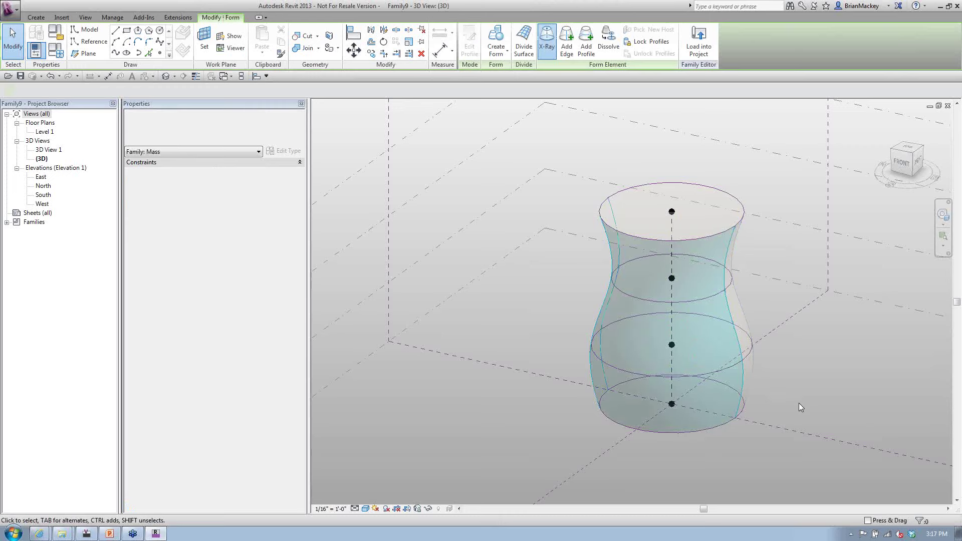
{"action": "middle_click_drag", "start_coordinate": [787, 408], "coordinate": [711, 396], "text": "shift"}
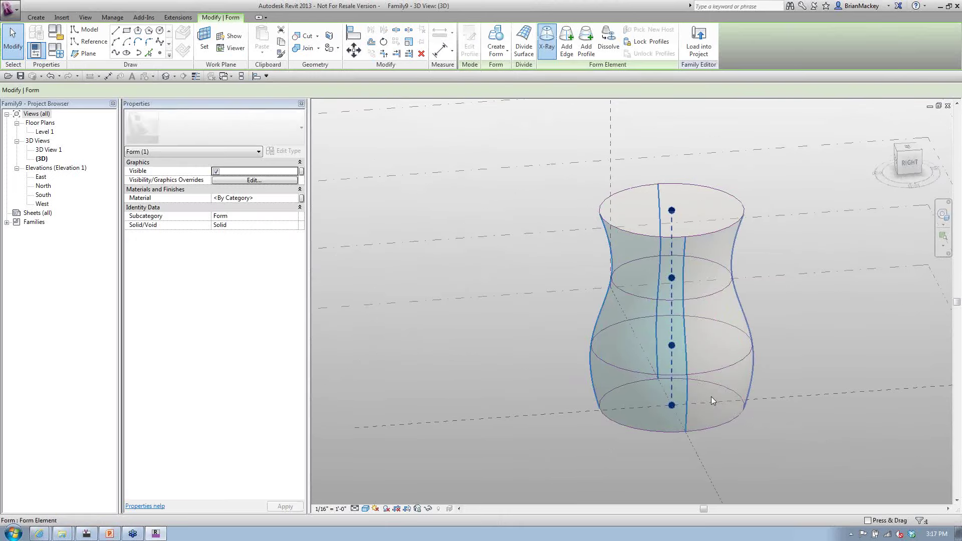
{"action": "left_click", "coordinate": [773, 414]}
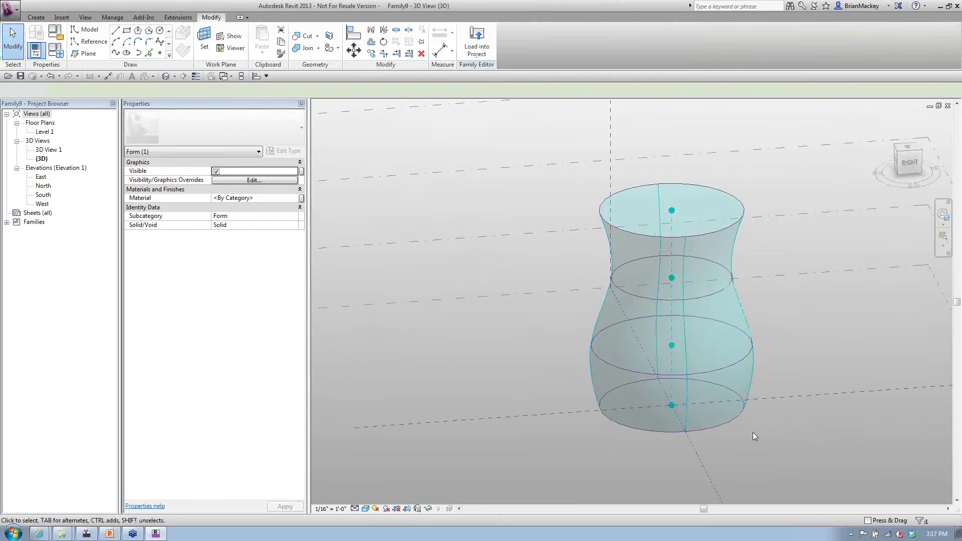
{"action": "left_click", "coordinate": [734, 309]}
{"action": "left_click", "coordinate": [797, 271]}
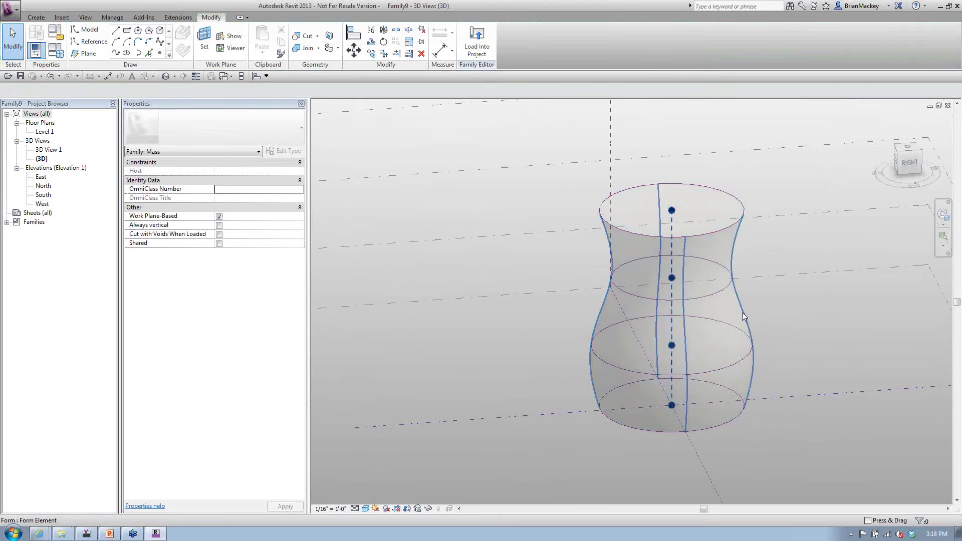
{"action": "left_click", "coordinate": [795, 365]}
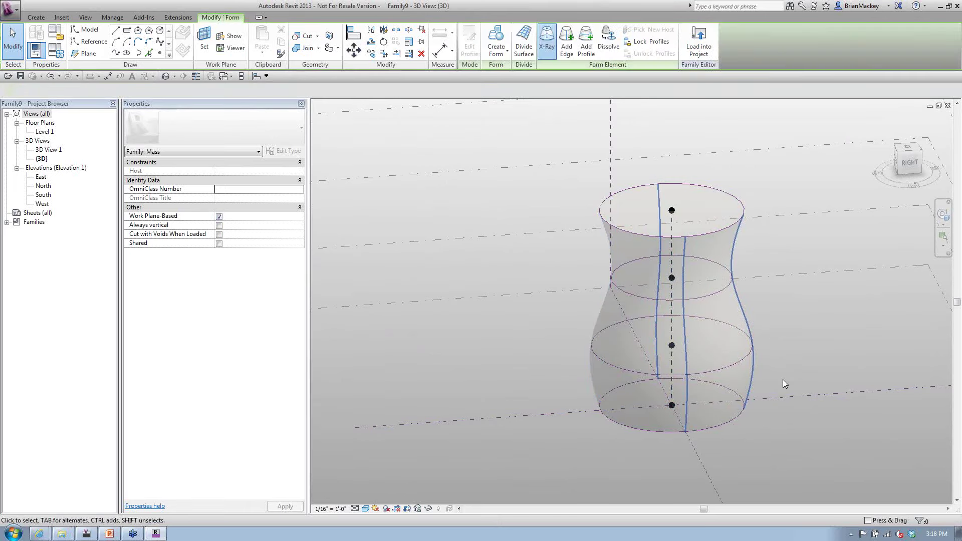
{"action": "middle_click_drag", "start_coordinate": [783, 380], "coordinate": [597, 320], "text": "shift"}
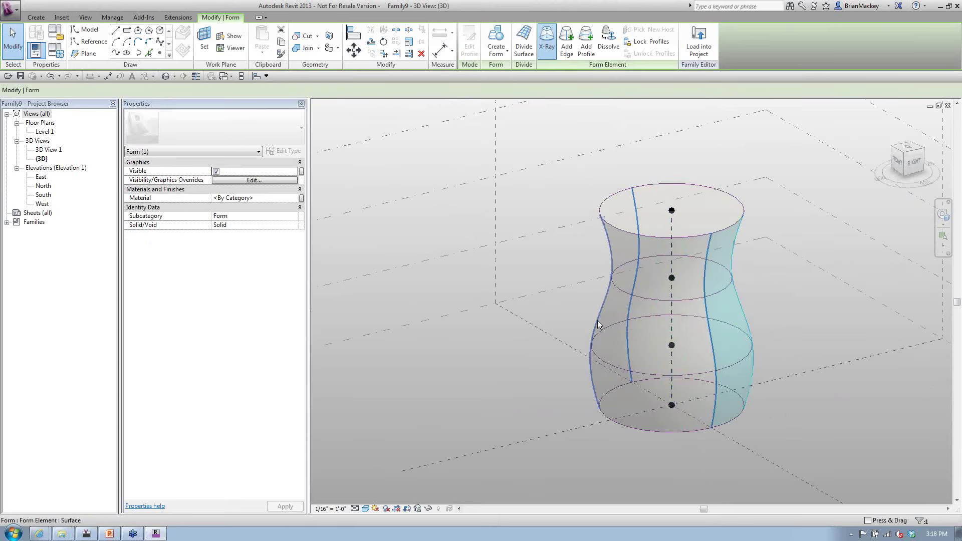
{"action": "left_click", "coordinate": [598, 321], "text": "ctrl"}
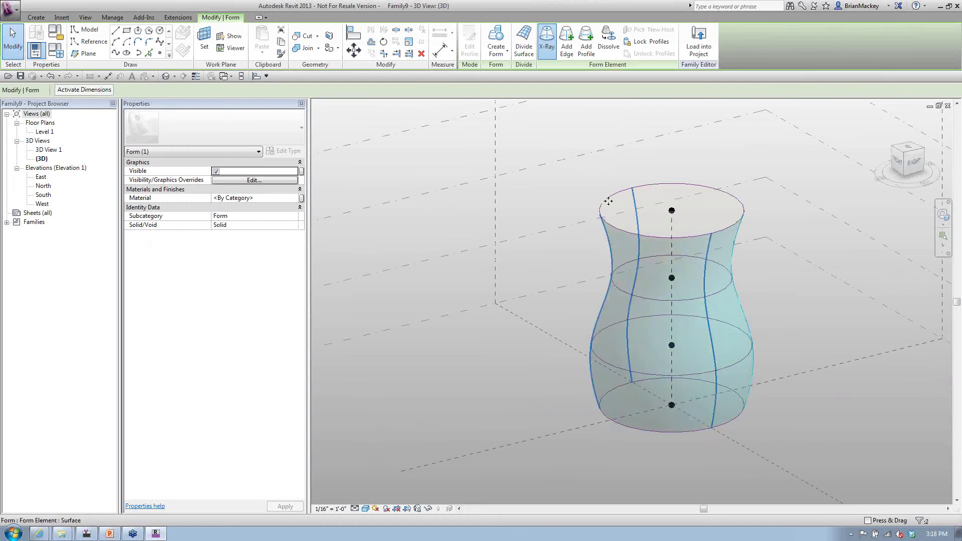
{"action": "left_click", "coordinate": [528, 40]}
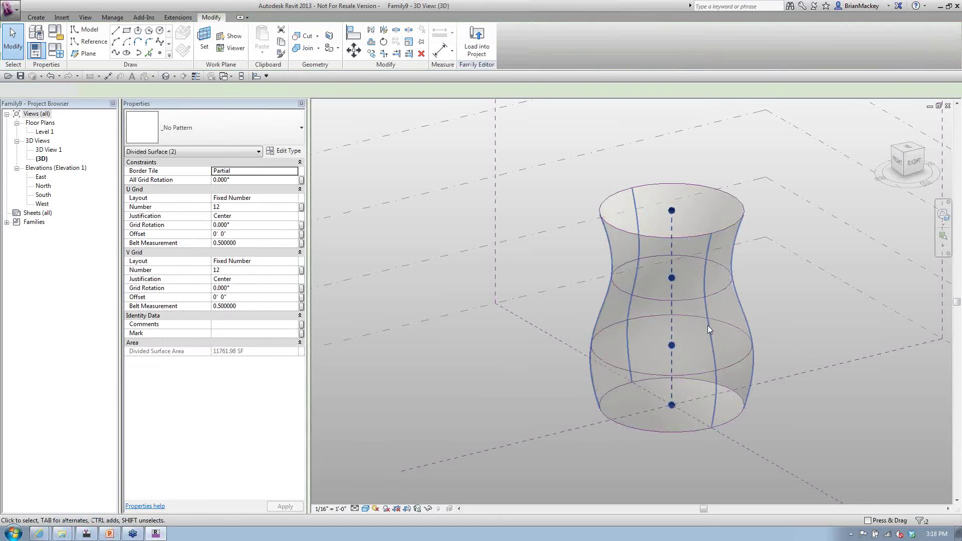
Inspect the tower's side faces up close for division grids and undo the surface division
{"action": "key", "text": "ctrl+z"}
{"action": "scroll", "coordinate": [708, 325], "scroll_direction": "up", "scroll_amount": 2}
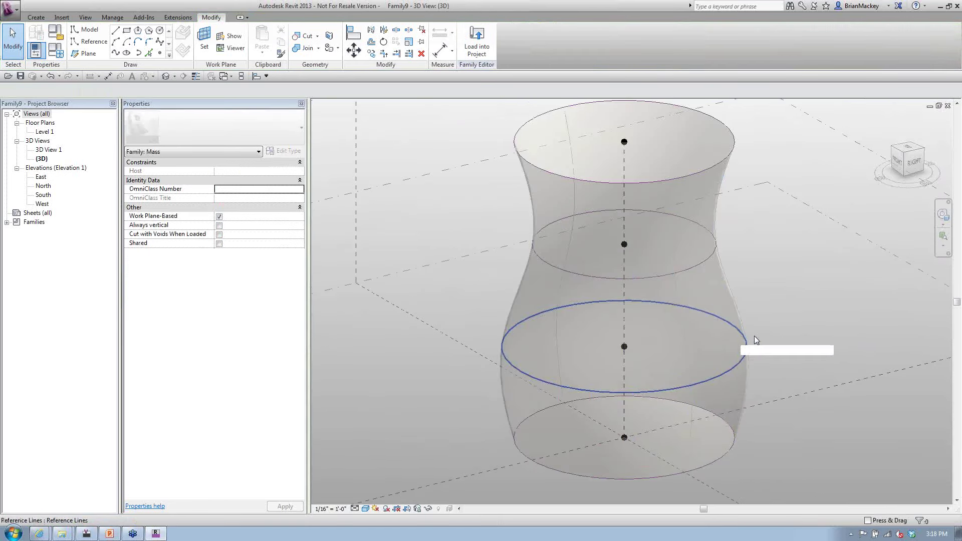
{"action": "left_click", "coordinate": [741, 300]}
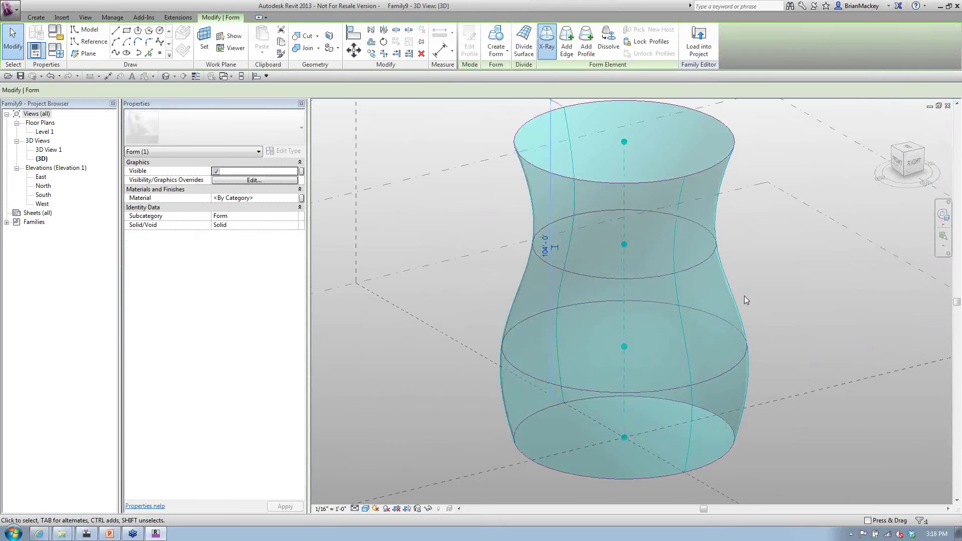
{"action": "left_click", "coordinate": [771, 284]}
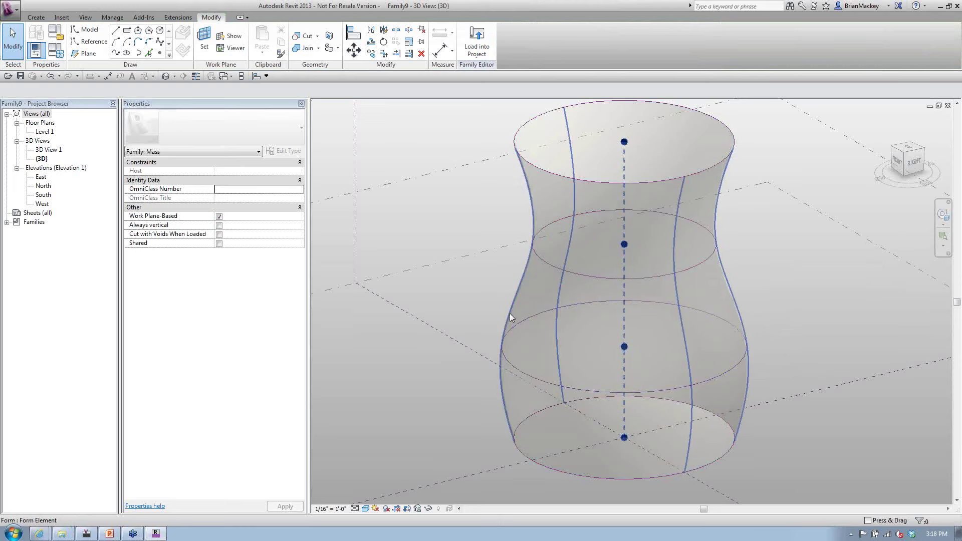
{"action": "left_click", "coordinate": [494, 297]}
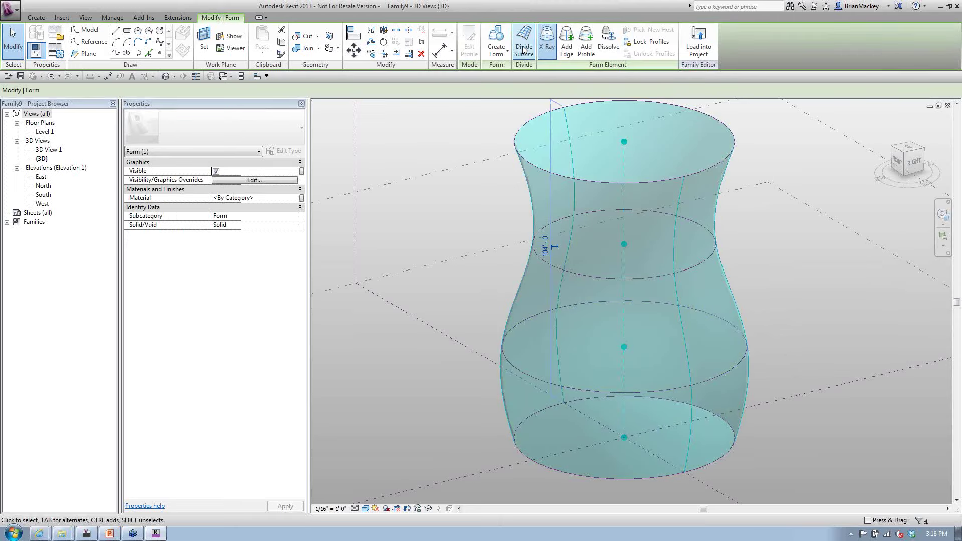
{"action": "left_click", "coordinate": [746, 263]}
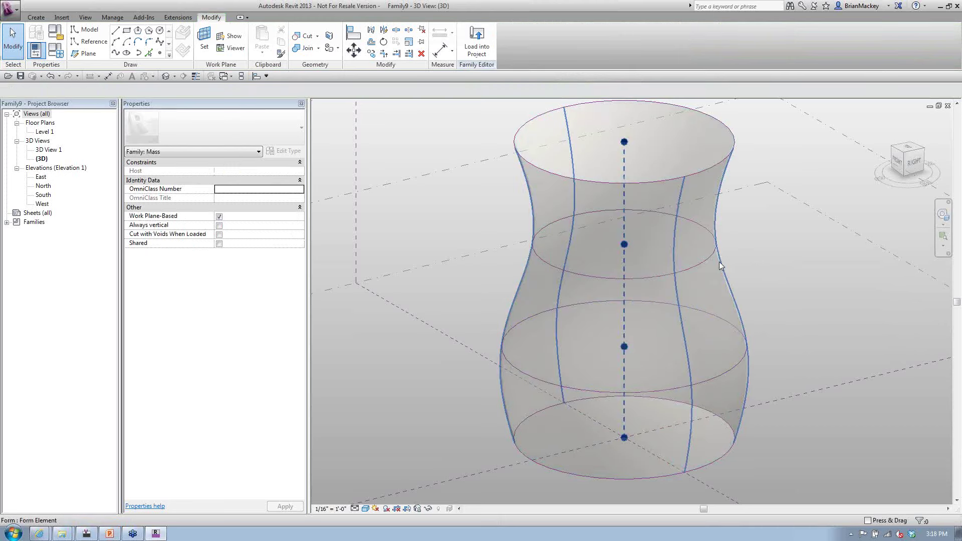
{"action": "left_click", "coordinate": [720, 263]}
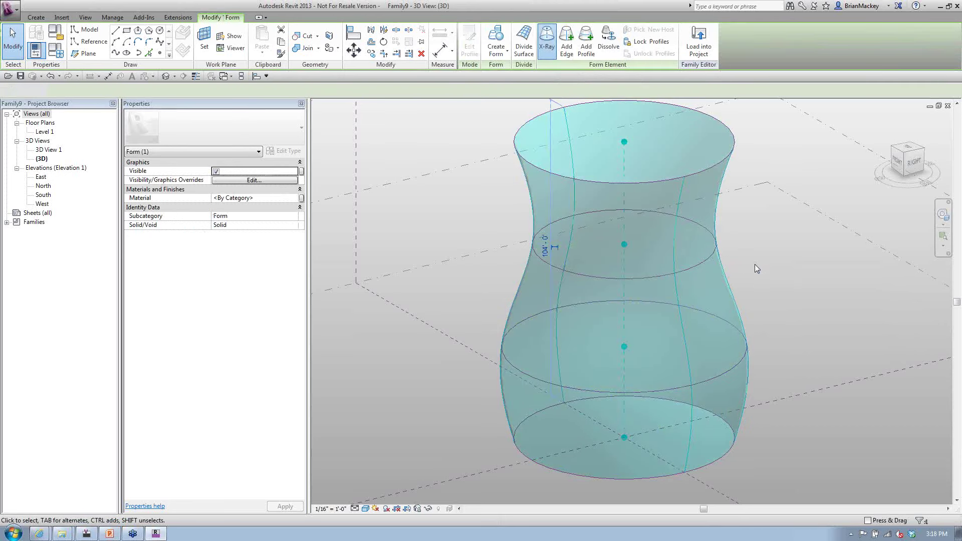
{"action": "left_click", "coordinate": [755, 264]}
{"action": "scroll", "coordinate": [747, 269], "scroll_direction": "down", "scroll_amount": 2}
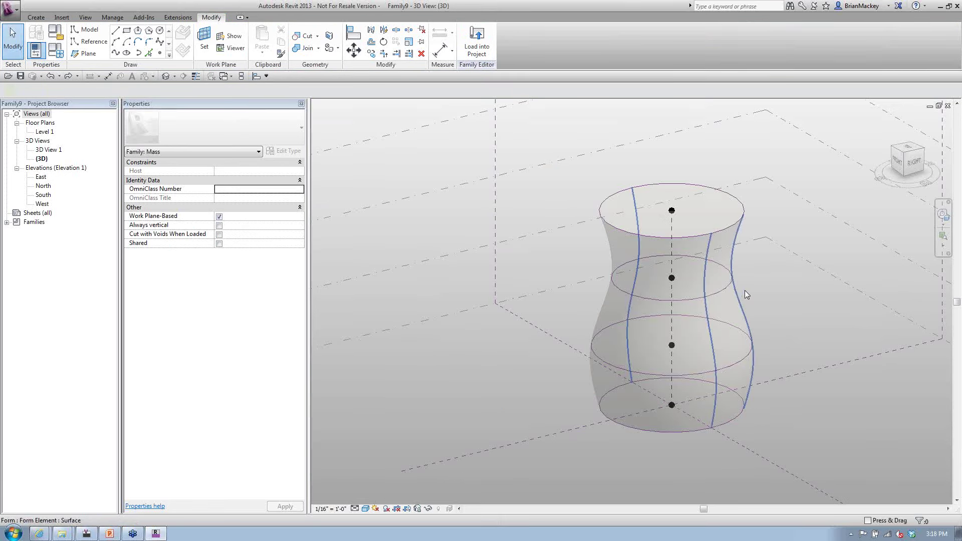
Divide one curved side face of the tower and enable Nodes in its surface representation
{"action": "left_click", "coordinate": [745, 290]}
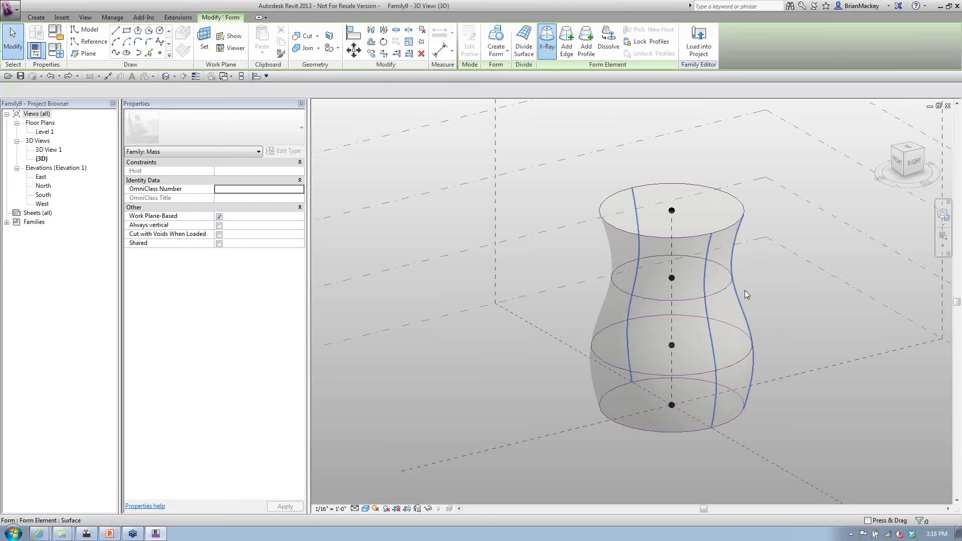
{"action": "left_click", "coordinate": [531, 46]}
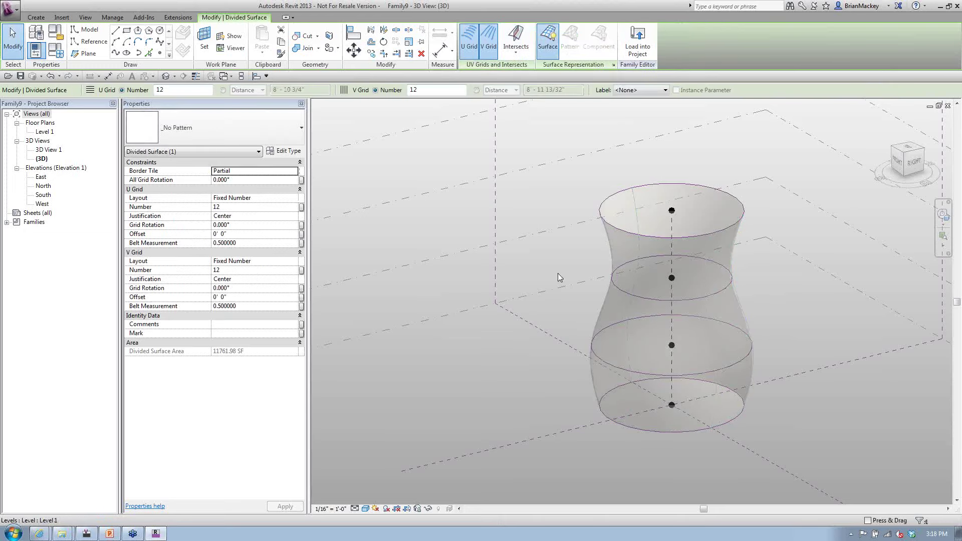
{"action": "left_click", "coordinate": [613, 65]}
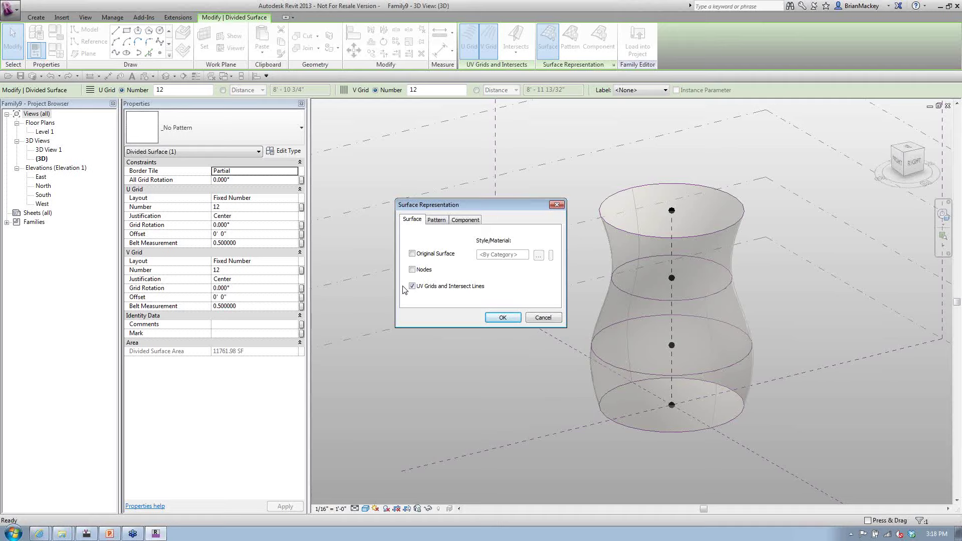
{"action": "left_click", "coordinate": [412, 269]}
{"action": "left_click", "coordinate": [502, 318]}
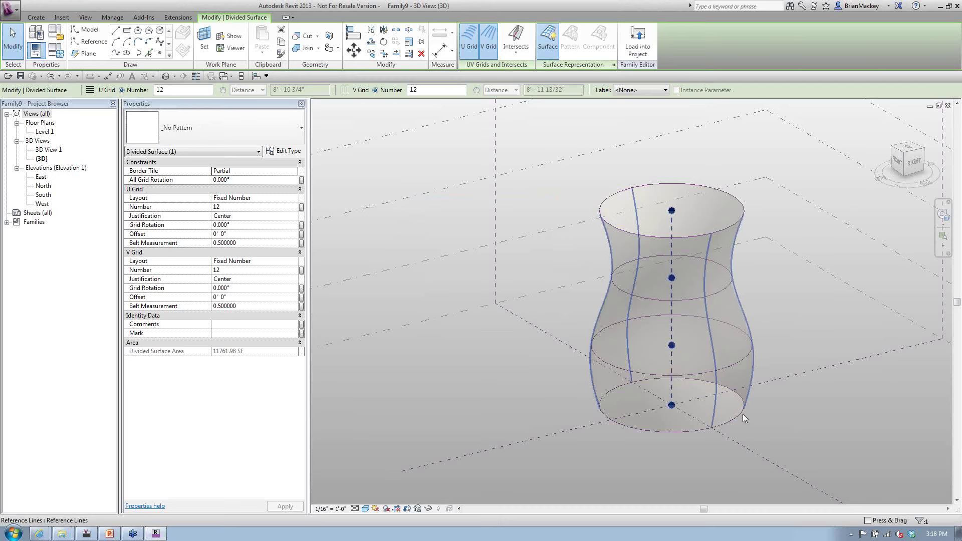
{"action": "left_click", "coordinate": [811, 411]}
{"action": "scroll", "coordinate": [804, 388], "scroll_direction": "up", "scroll_amount": 2}
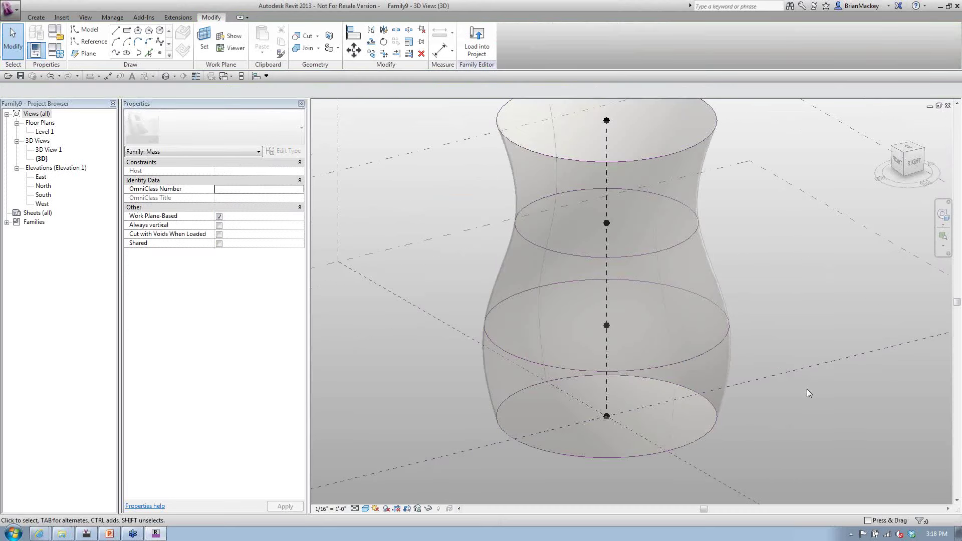
{"action": "middle_click_drag", "start_coordinate": [807, 389], "coordinate": [799, 399], "text": "shift"}
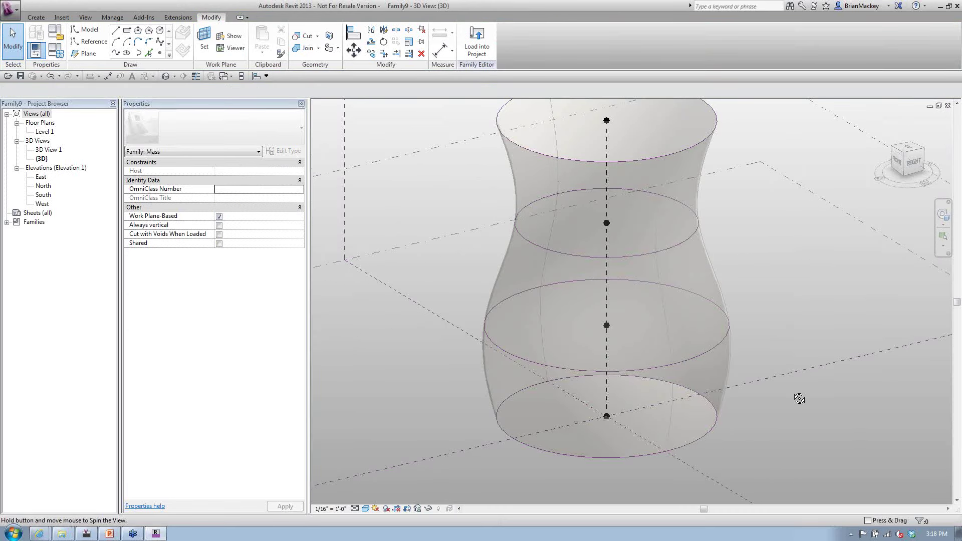
Examine the annotation category and Mass subcategory visibility in the 3D view's Visibility/Graphic Overrides
{"action": "key", "text": "v"}
{"action": "key", "text": "v"}
{"action": "left_click", "coordinate": [366, 56]}
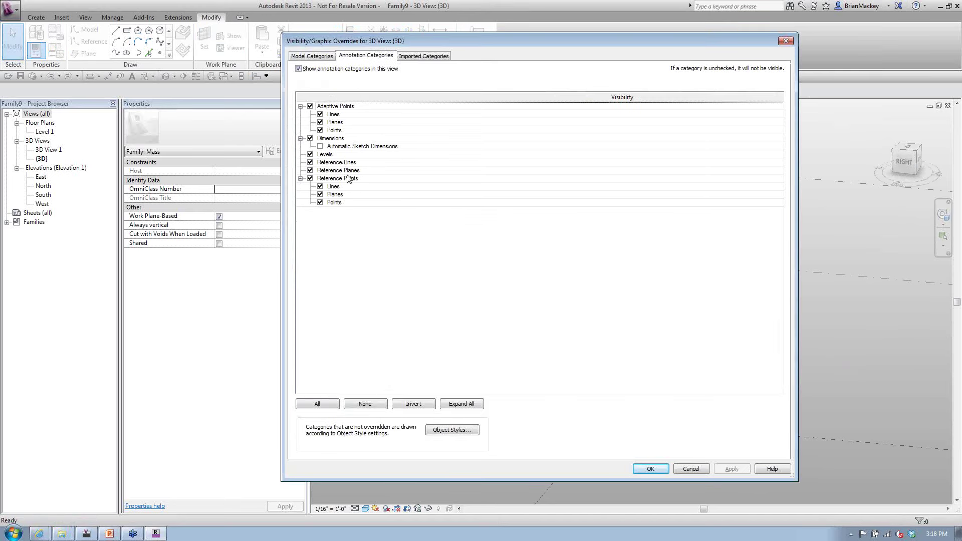
{"action": "left_click", "coordinate": [312, 56]}
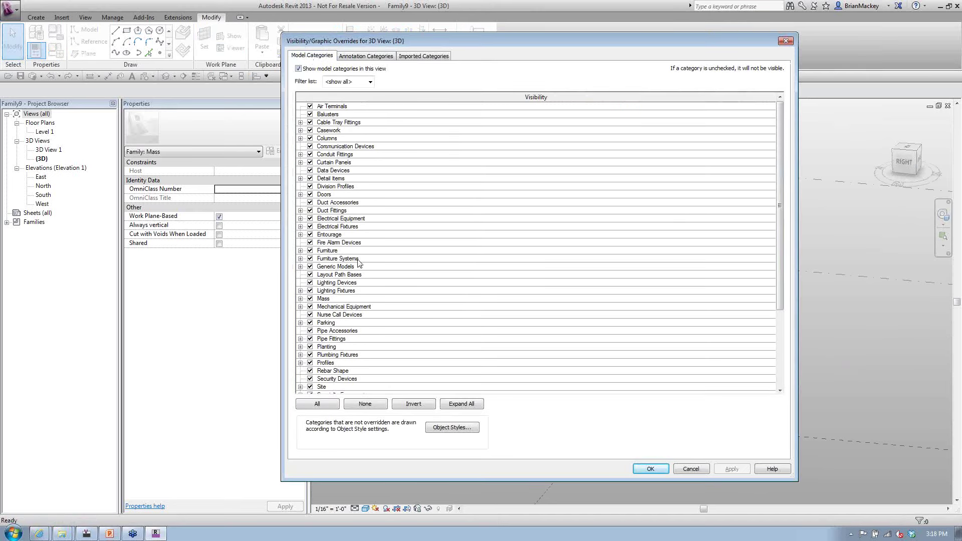
{"action": "scroll", "coordinate": [359, 262], "scroll_direction": "down", "scroll_amount": 3}
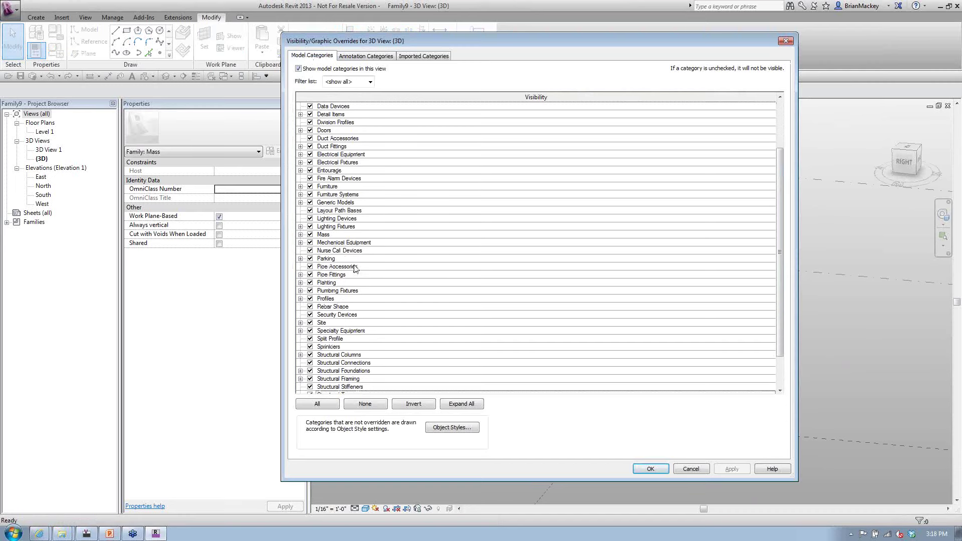
{"action": "scroll", "coordinate": [354, 269], "scroll_direction": "down", "scroll_amount": 2}
{"action": "left_click", "coordinate": [300, 194]}
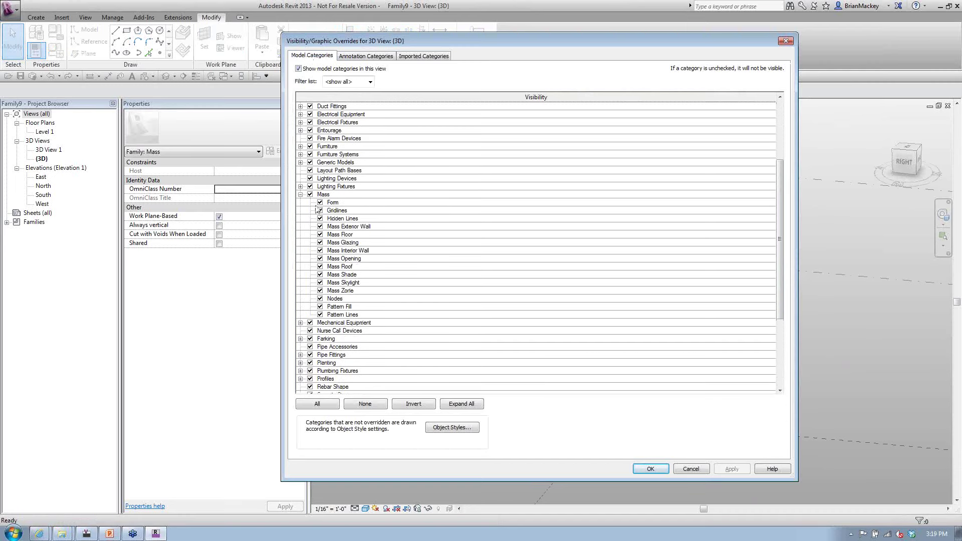
{"action": "left_click", "coordinate": [647, 470]}
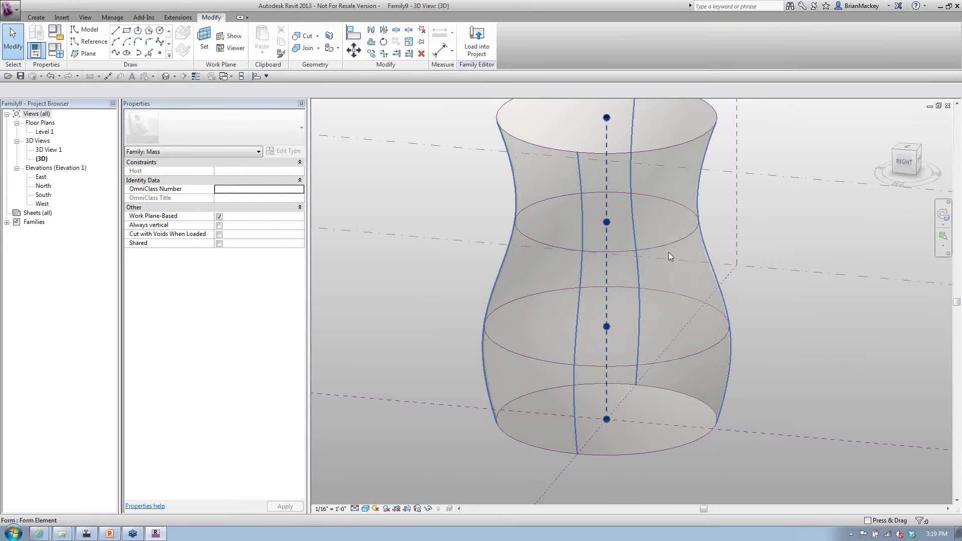
Select the whole tower form and divide its surfaces
{"action": "scroll", "coordinate": [668, 252], "scroll_direction": "up", "scroll_amount": 2}
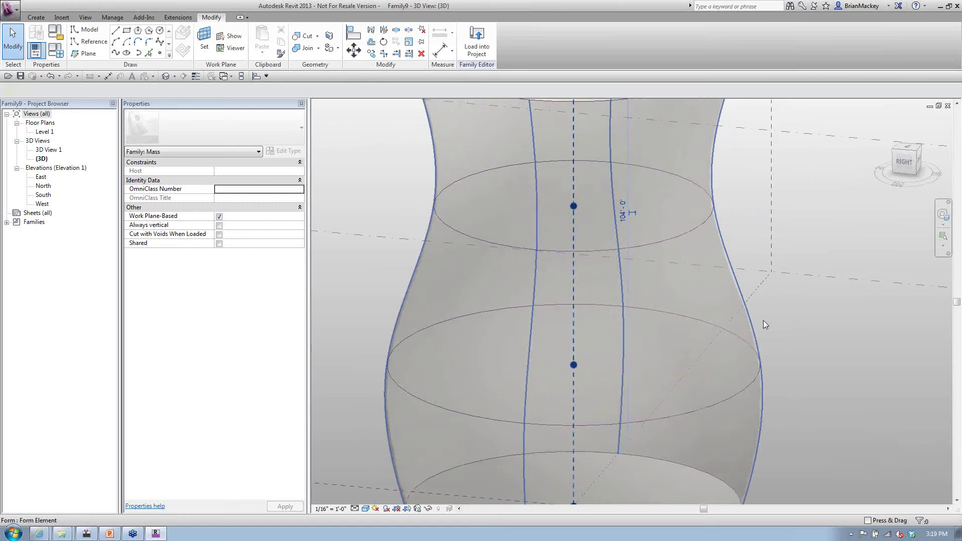
{"action": "left_click", "coordinate": [763, 321]}
{"action": "scroll", "coordinate": [763, 320], "scroll_direction": "down", "scroll_amount": 3}
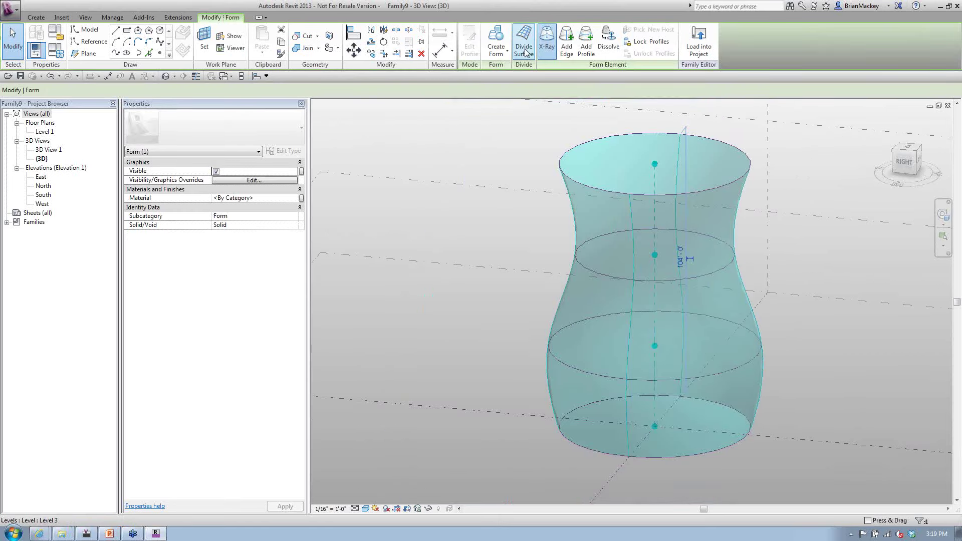
{"action": "left_click", "coordinate": [524, 48]}
{"action": "left_click", "coordinate": [796, 347]}
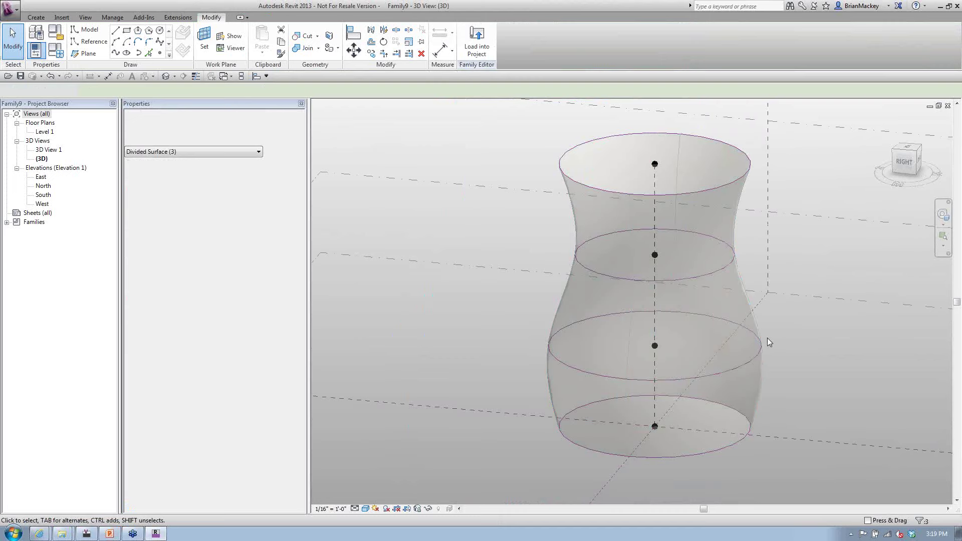
{"action": "left_click", "coordinate": [768, 338]}
{"action": "scroll", "coordinate": [574, 296], "scroll_direction": "up", "scroll_amount": 1}
{"action": "scroll", "coordinate": [574, 297], "scroll_direction": "up", "scroll_amount": 1}
{"action": "left_click", "coordinate": [469, 327]}
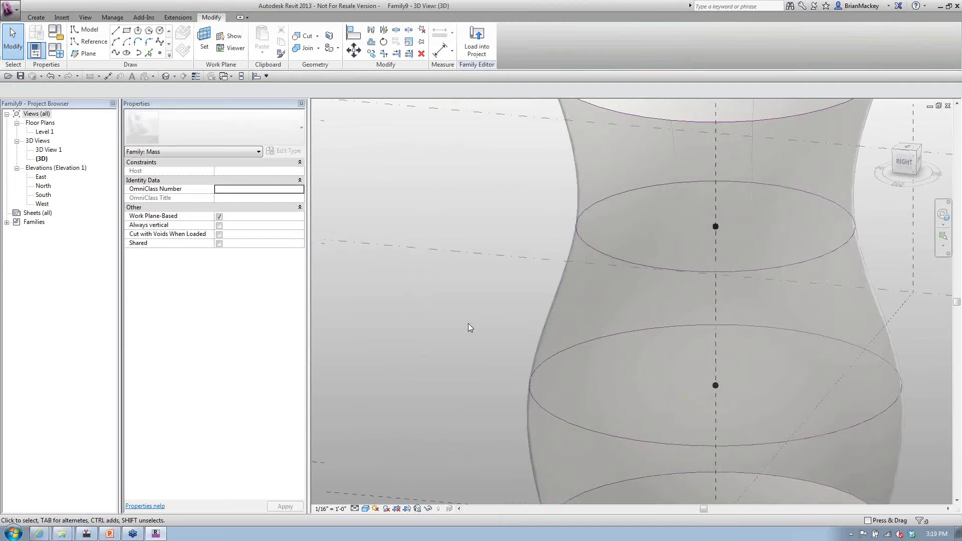
{"action": "left_click", "coordinate": [537, 333]}
{"action": "scroll", "coordinate": [537, 333], "scroll_direction": "down", "scroll_amount": 3}
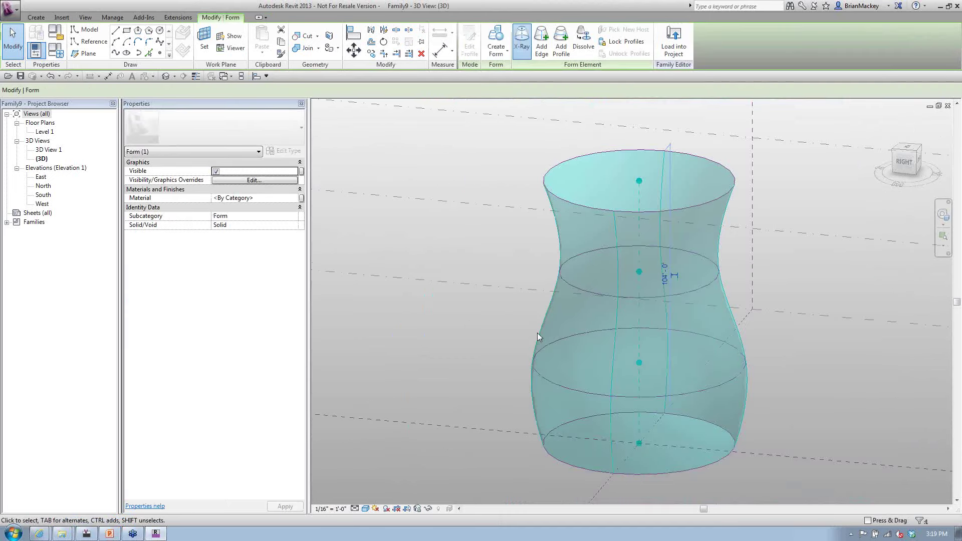
{"action": "middle_click_drag", "start_coordinate": [537, 333], "coordinate": [808, 443], "text": "shift"}
{"action": "left_click", "coordinate": [808, 443]}
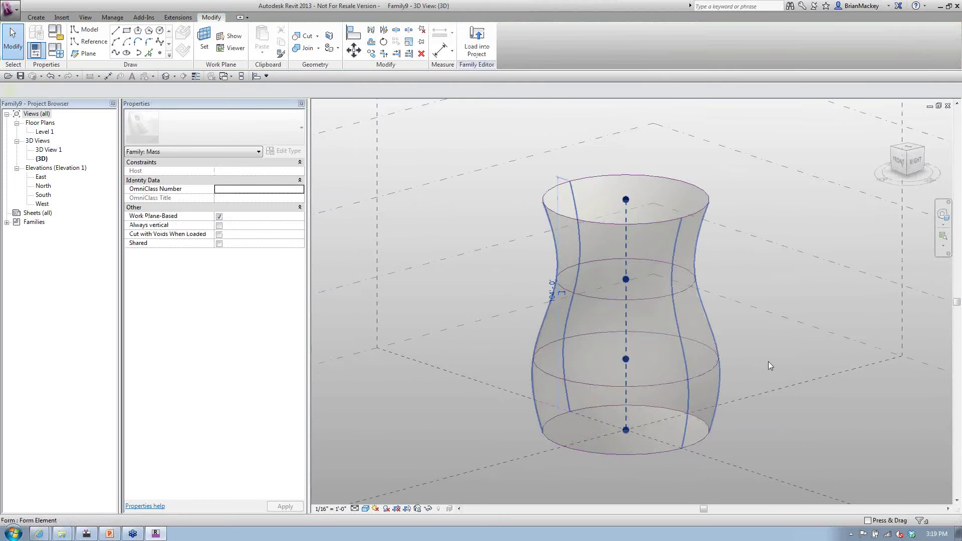
{"action": "left_click", "coordinate": [762, 389]}
{"action": "middle_click_drag", "start_coordinate": [762, 389], "coordinate": [185, 140], "text": "shift"}
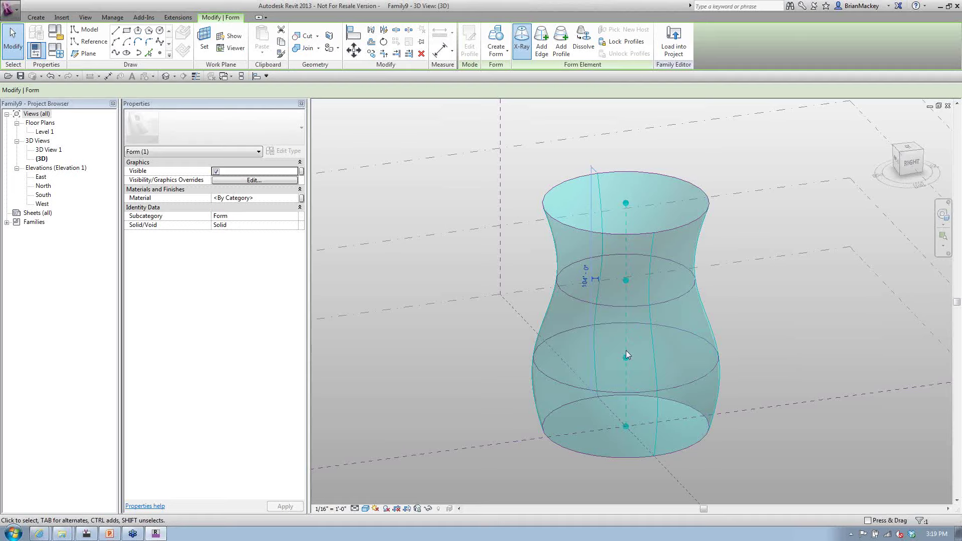
Close the Family9 mass family, return to BubbleTower.rfa and clear the selection there
{"action": "left_click", "coordinate": [10, 9]}
{"action": "left_click", "coordinate": [44, 286]}
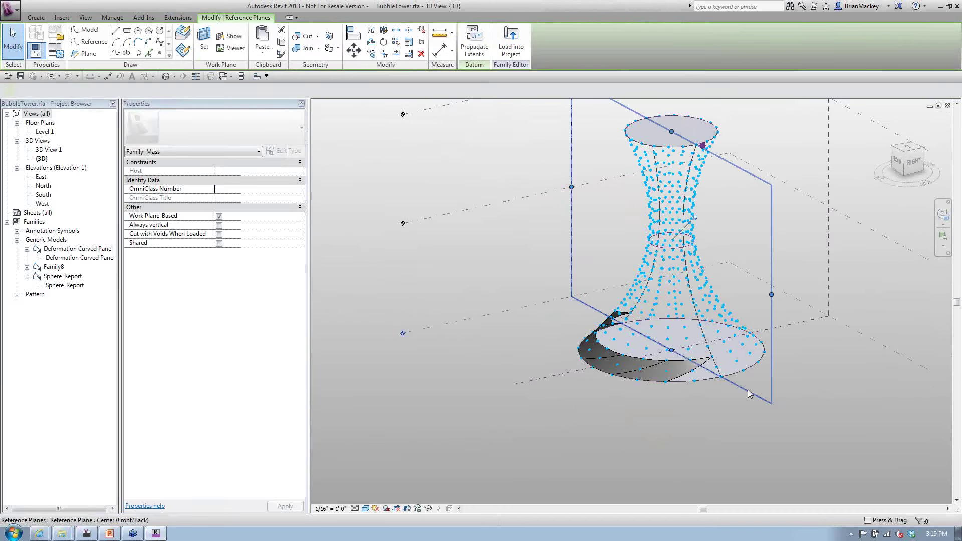
{"action": "key", "text": "Escape"}
Show Original Surface and UV Grids and Intersect Lines in the surface representation of one divided side face of the tower
{"action": "scroll", "coordinate": [680, 281], "scroll_direction": "up", "scroll_amount": 1}
{"action": "left_click", "coordinate": [680, 283]}
{"action": "scroll", "coordinate": [680, 283], "scroll_direction": "up", "scroll_amount": 1}
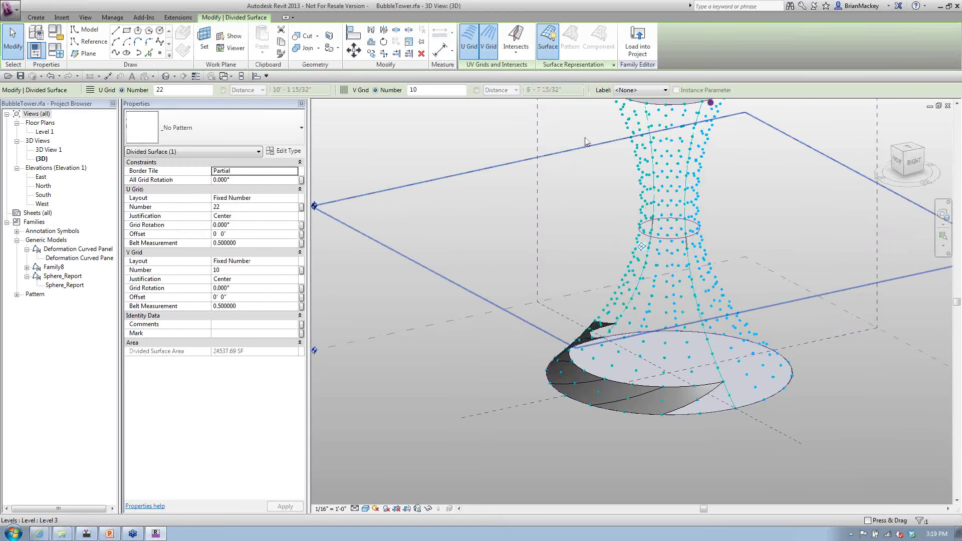
{"action": "left_click", "coordinate": [614, 64]}
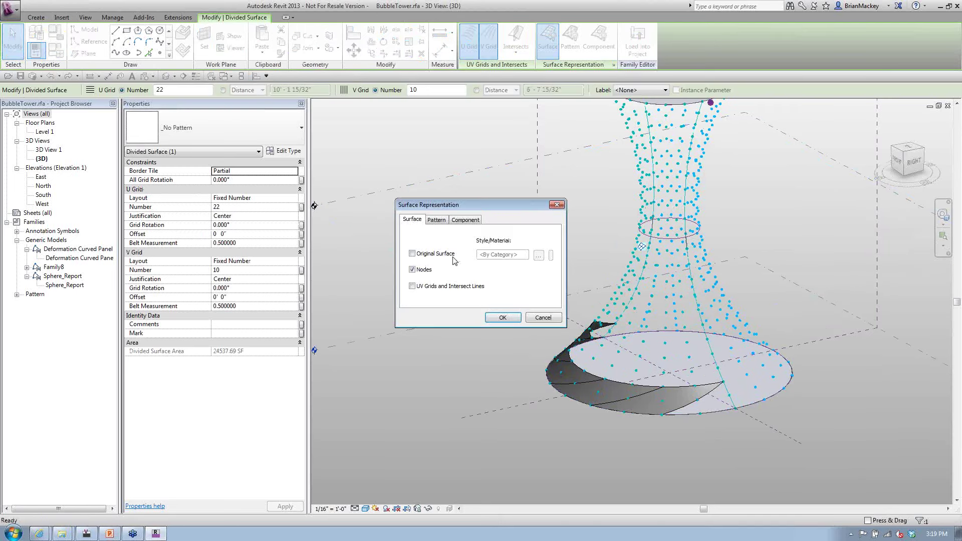
{"action": "left_click", "coordinate": [412, 286]}
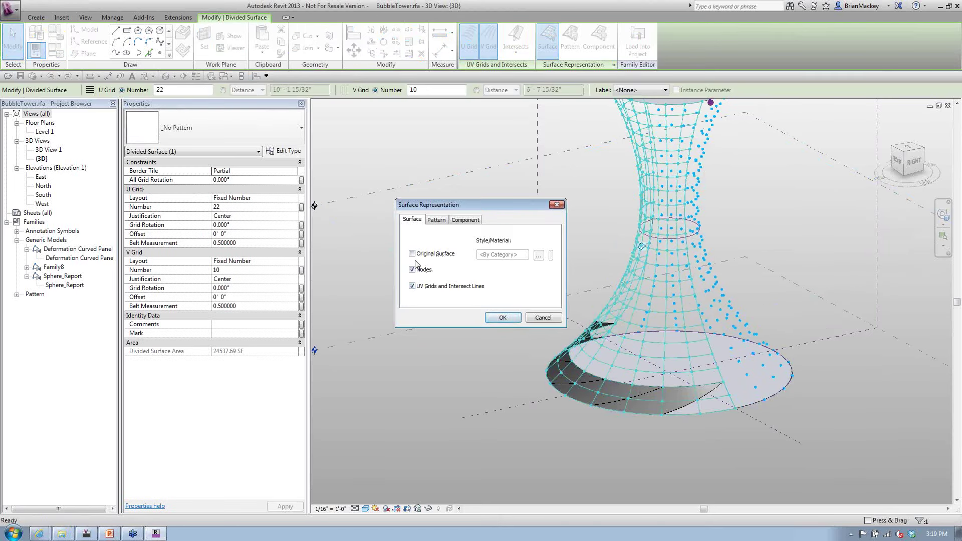
{"action": "left_click", "coordinate": [413, 254]}
{"action": "left_click", "coordinate": [501, 318]}
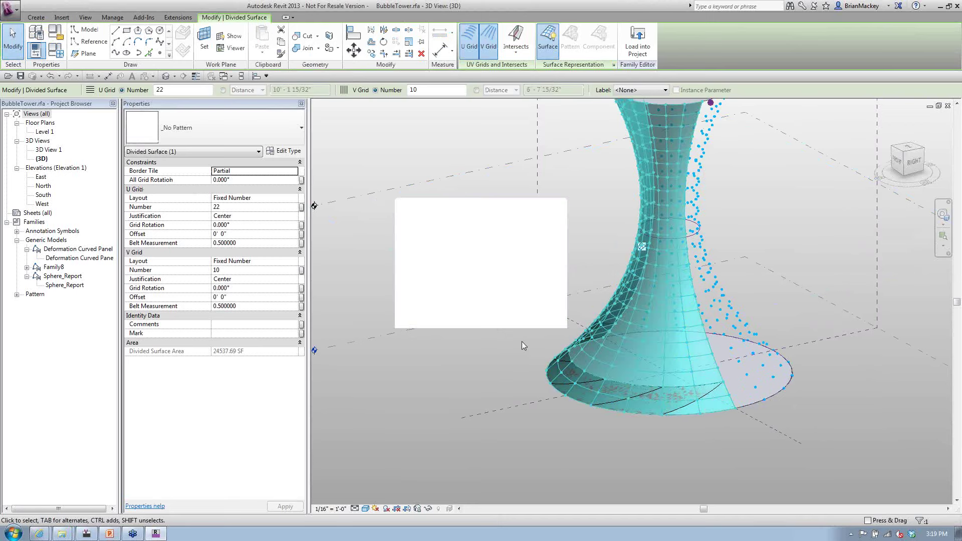
Compare the tower's two divided side faces and review the surface representation settings of the shaded, gridded one
{"action": "left_click", "coordinate": [699, 442]}
{"action": "middle_click_drag", "start_coordinate": [700, 441], "coordinate": [758, 332], "text": "shift"}
{"action": "scroll", "coordinate": [712, 448], "scroll_direction": "up", "scroll_amount": 3}
{"action": "left_click", "coordinate": [758, 333]}
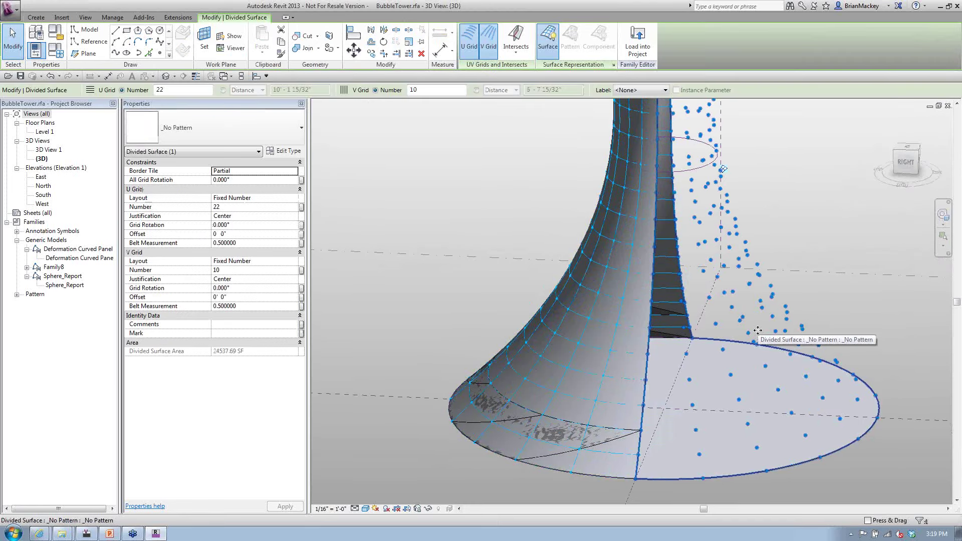
{"action": "left_click", "coordinate": [543, 166]}
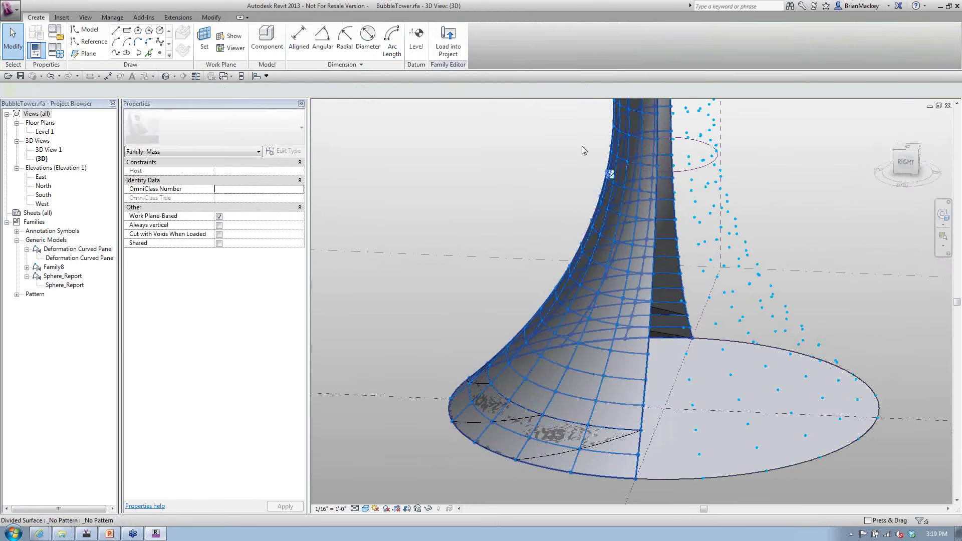
{"action": "left_click", "coordinate": [612, 150]}
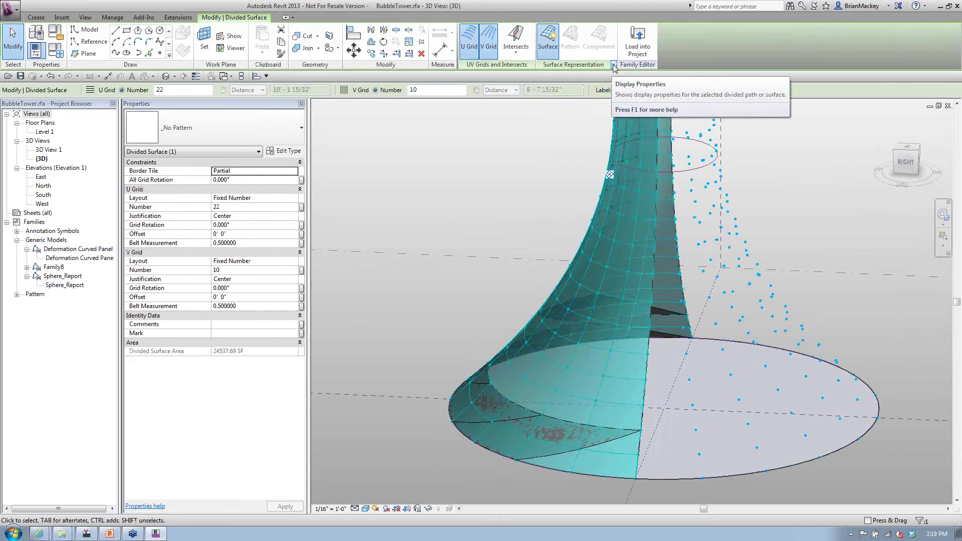
{"action": "left_click", "coordinate": [614, 65]}
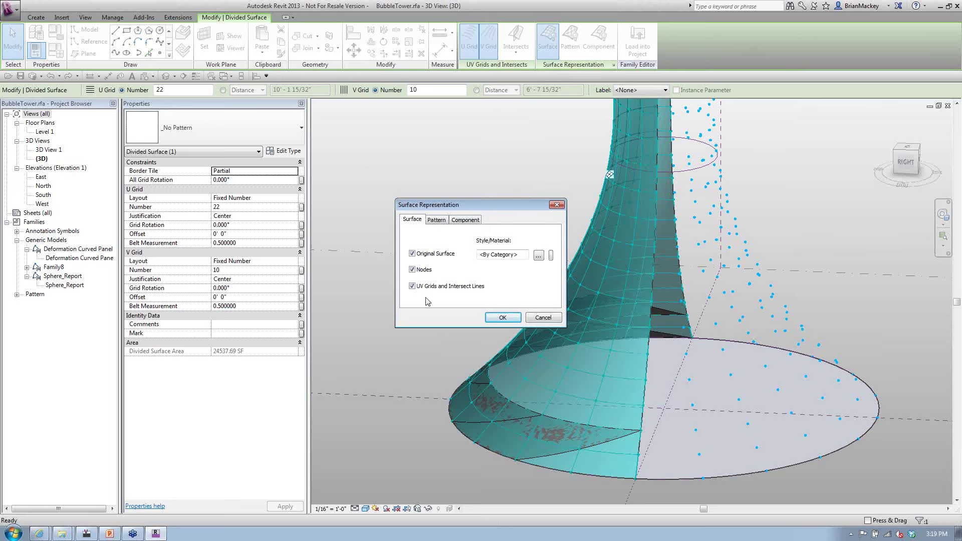
{"action": "left_click", "coordinate": [555, 319]}
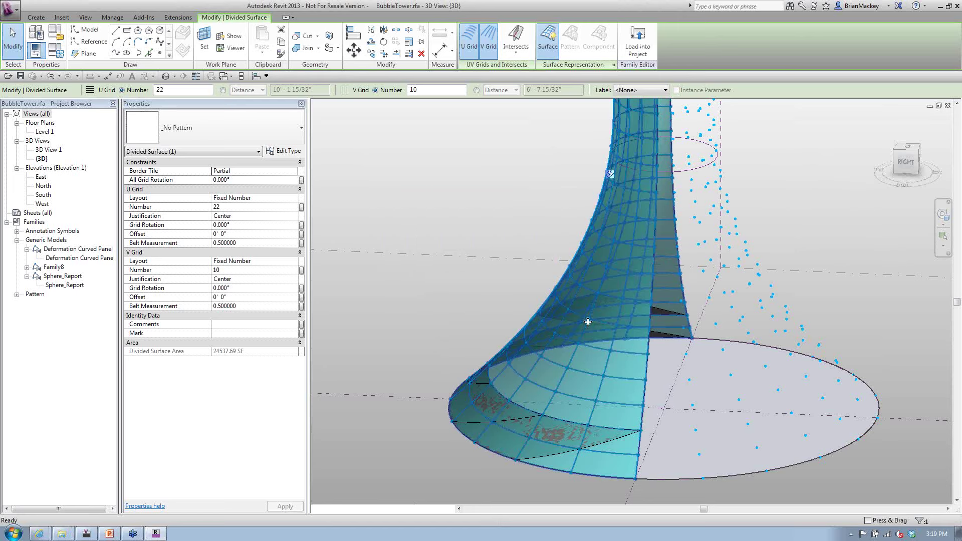
Enable UV Grids and Intersect Lines in the surface representation of the tower's other divided side face
{"action": "left_click", "coordinate": [613, 65]}
{"action": "left_click", "coordinate": [413, 286]}
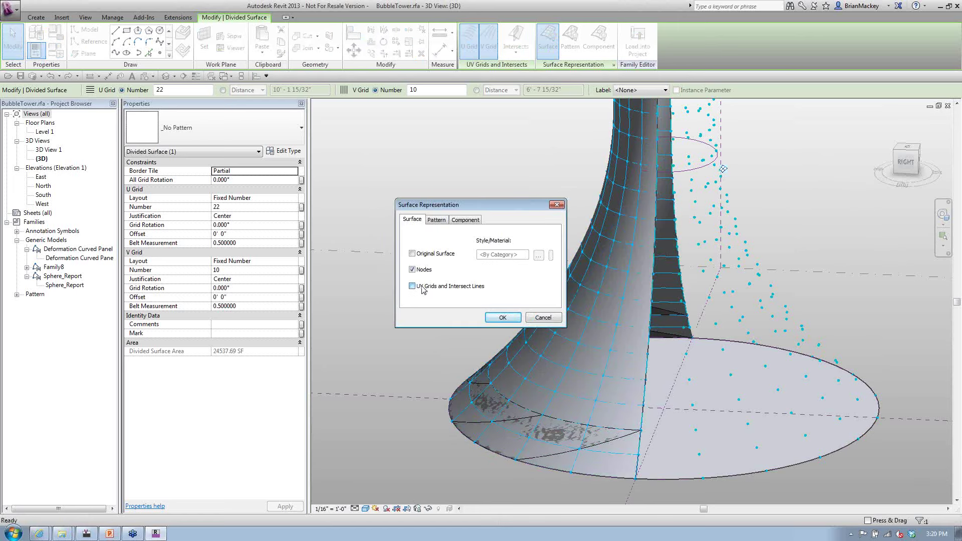
{"action": "left_click", "coordinate": [503, 317]}
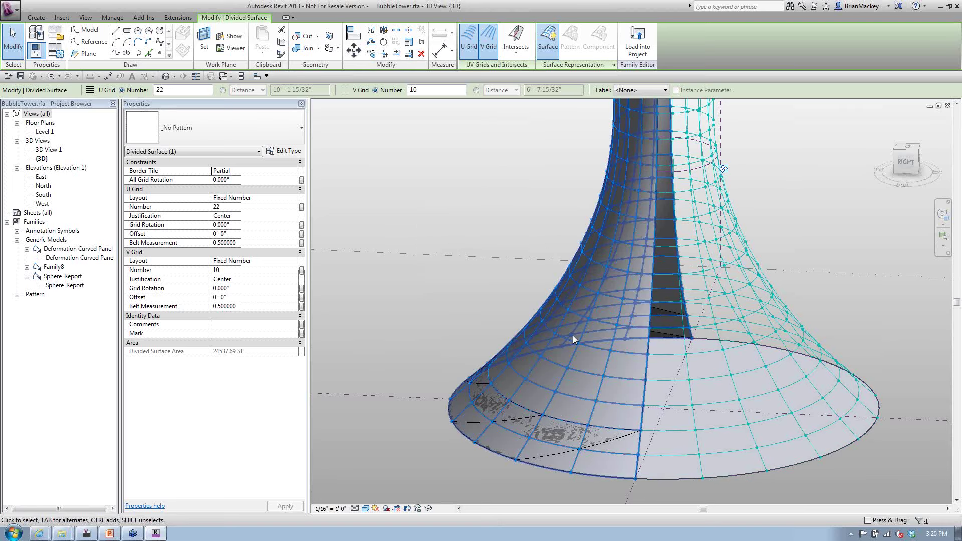
Turn off Original Surface for the shaded side face, keeping its Nodes and UV Grids and Intersect Lines enabled
{"action": "middle_click_drag", "start_coordinate": [796, 377], "coordinate": [633, 257], "text": "shift"}
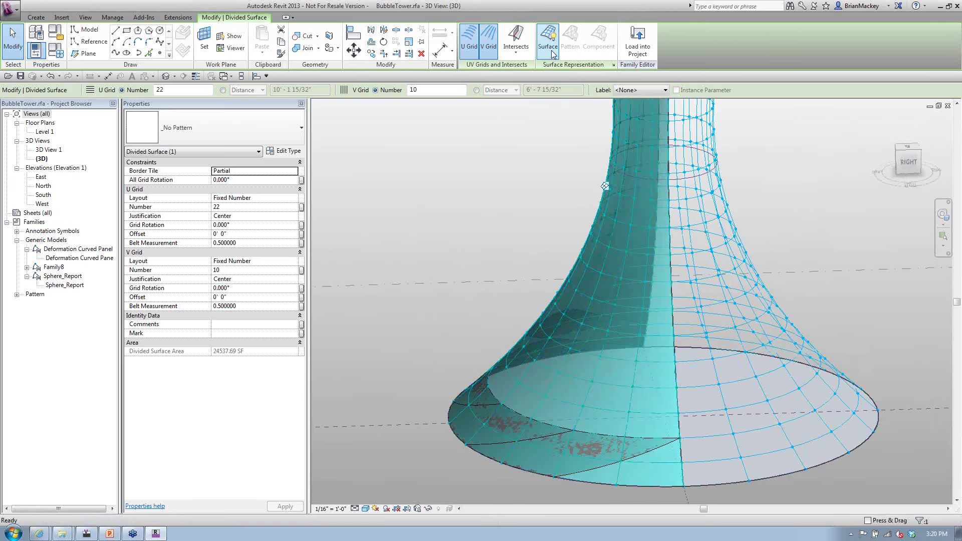
{"action": "left_click", "coordinate": [613, 65]}
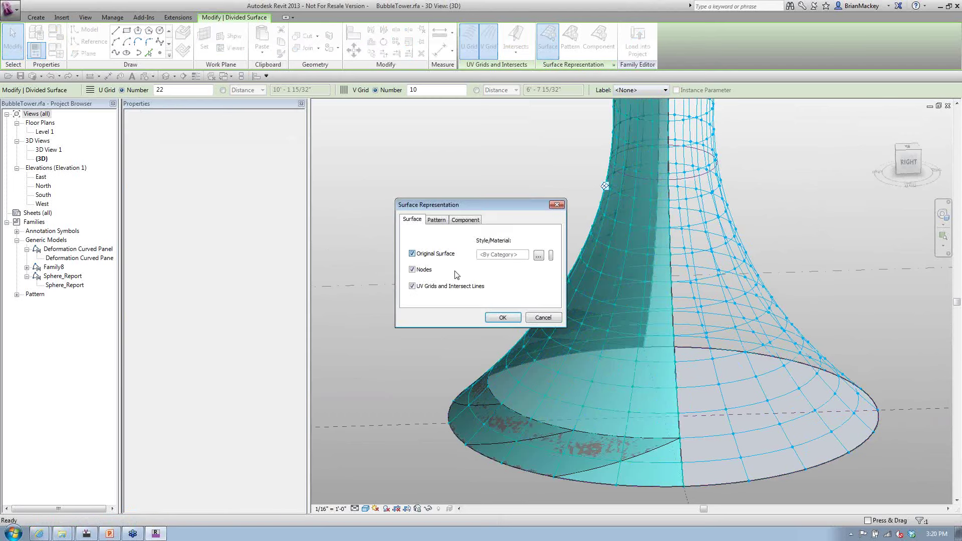
{"action": "left_click", "coordinate": [494, 317]}
{"action": "left_click", "coordinate": [493, 317]}
{"action": "scroll", "coordinate": [493, 317], "scroll_direction": "down", "scroll_amount": 2}
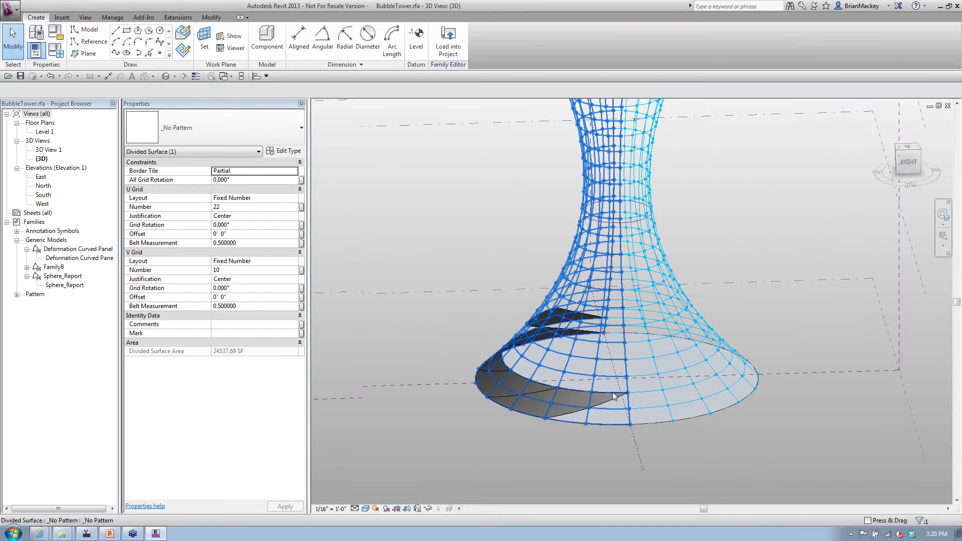
Delete the existing reference point beside the top of the tower
{"action": "middle_click_drag", "start_coordinate": [615, 396], "coordinate": [636, 344], "text": "shift"}
{"action": "left_click", "coordinate": [643, 196]}
{"action": "key", "text": "Escape"}
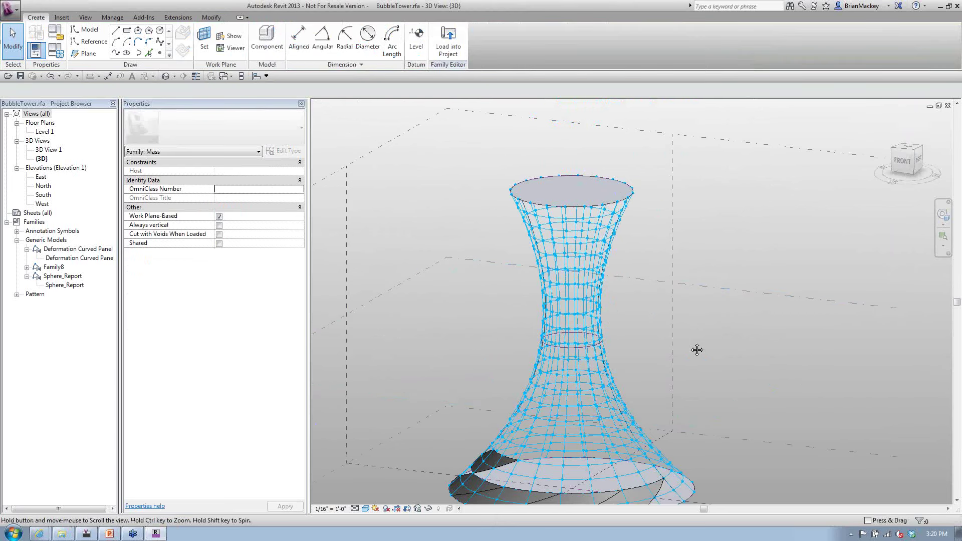
Place a reference point in open space beside the tower's waist on the Center (Front/Back) reference plane
{"action": "middle_click_drag", "start_coordinate": [696, 348], "coordinate": [737, 416]}
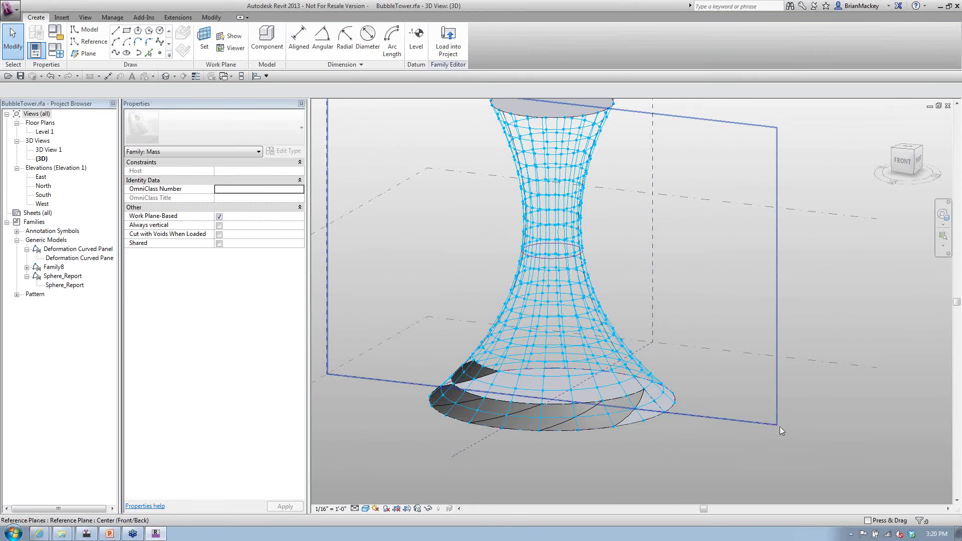
{"action": "left_click", "coordinate": [771, 432]}
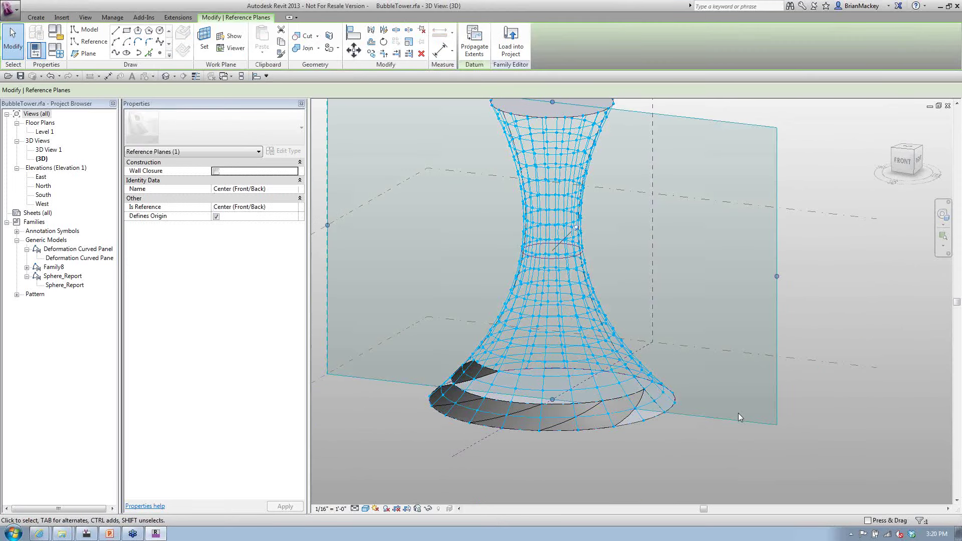
{"action": "left_click", "coordinate": [94, 41]}
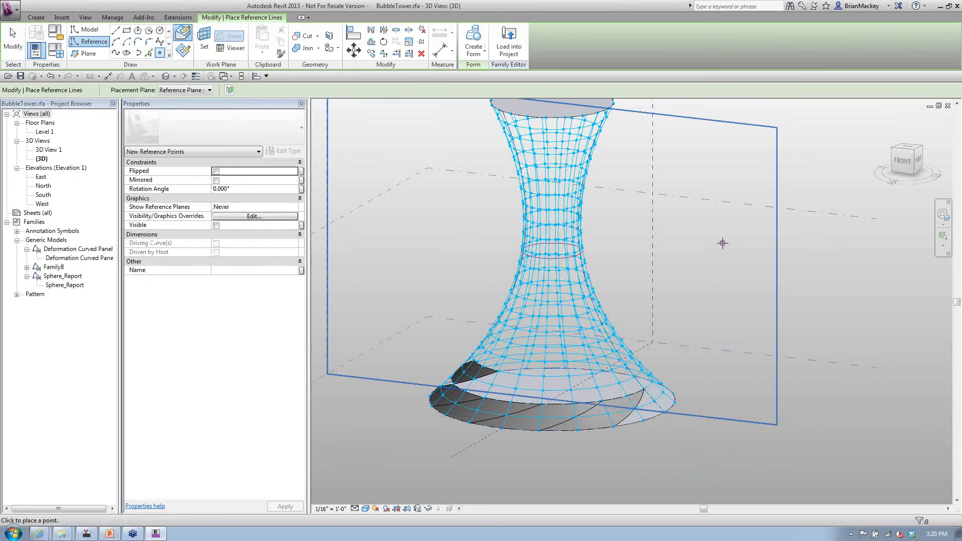
{"action": "left_click", "coordinate": [723, 243]}
{"action": "right_click", "coordinate": [444, 230]}
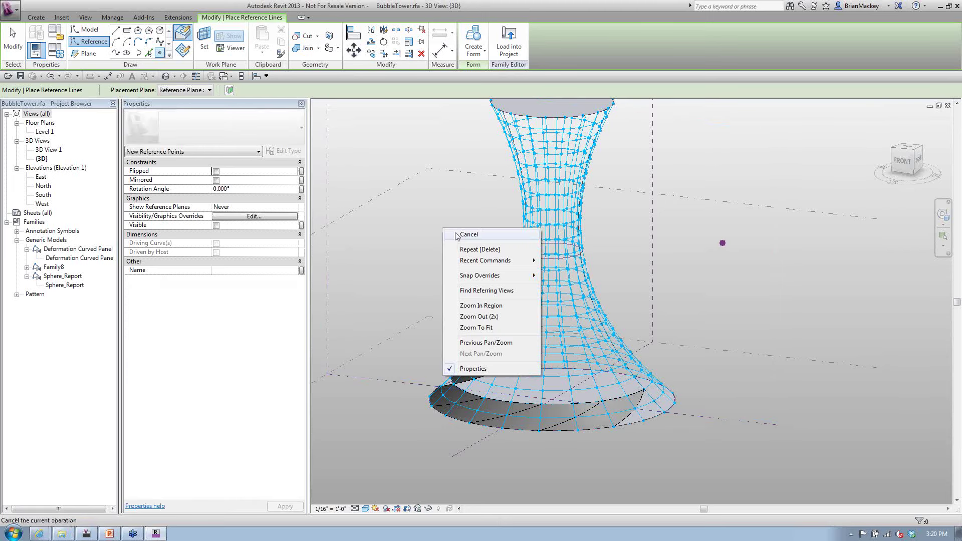
{"action": "left_click", "coordinate": [468, 235]}
{"action": "right_click", "coordinate": [456, 236]}
{"action": "left_click", "coordinate": [469, 236]}
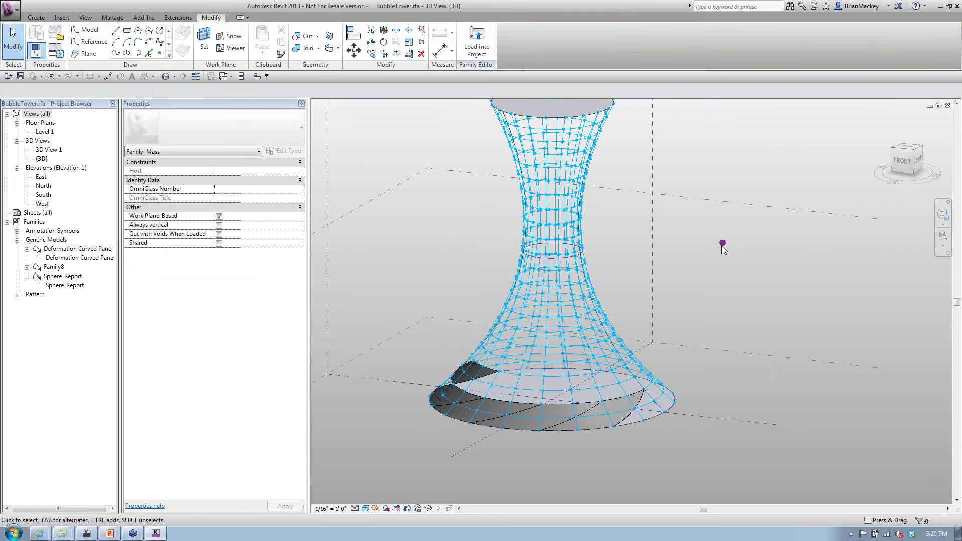
{"action": "left_click", "coordinate": [723, 243]}
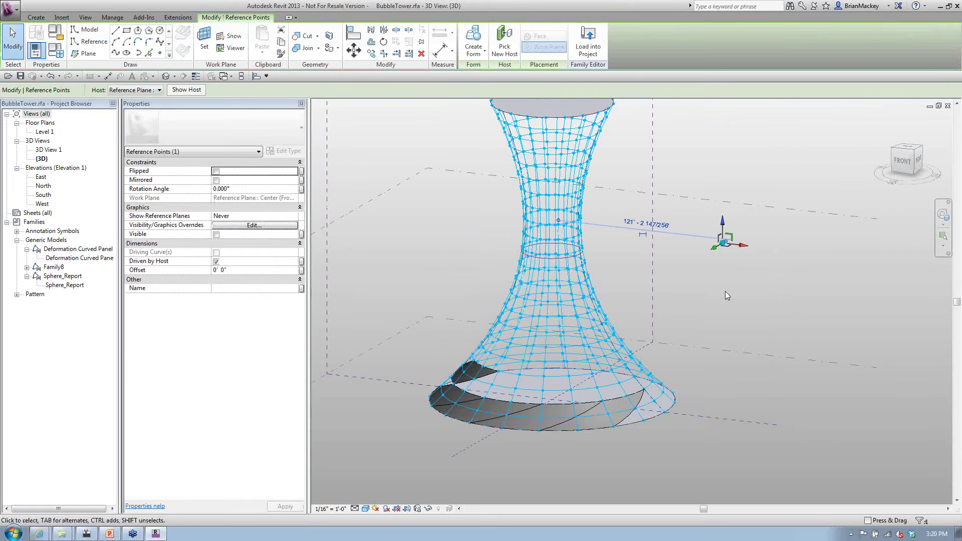
{"action": "left_click", "coordinate": [726, 291]}
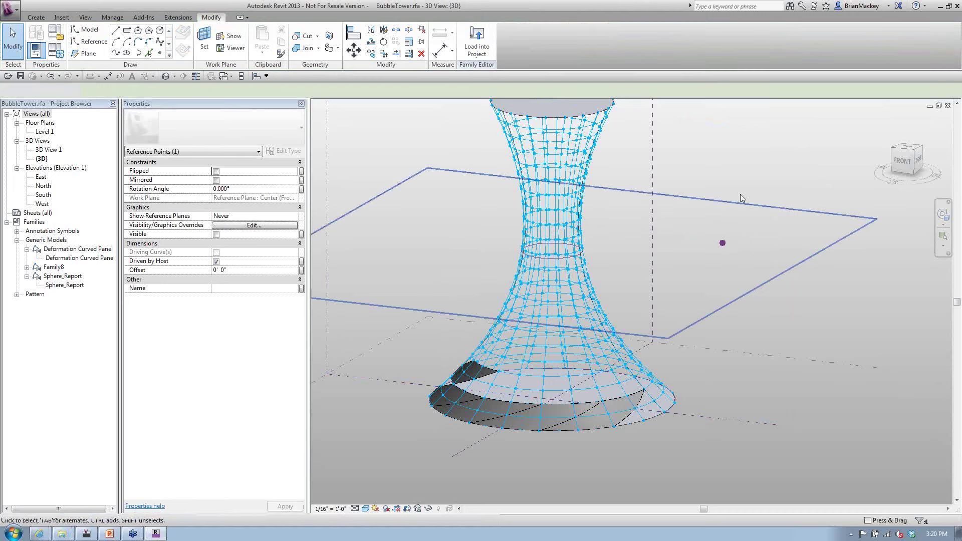
Place the Family8 sphere component between the free reference point and a grid node at the tower's base
{"action": "left_click", "coordinate": [27, 267]}
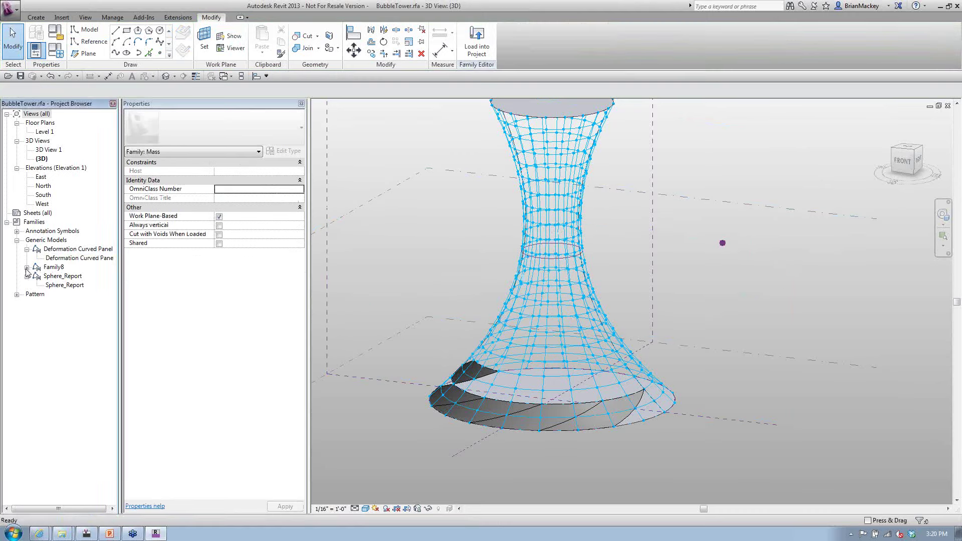
{"action": "left_click", "coordinate": [55, 276]}
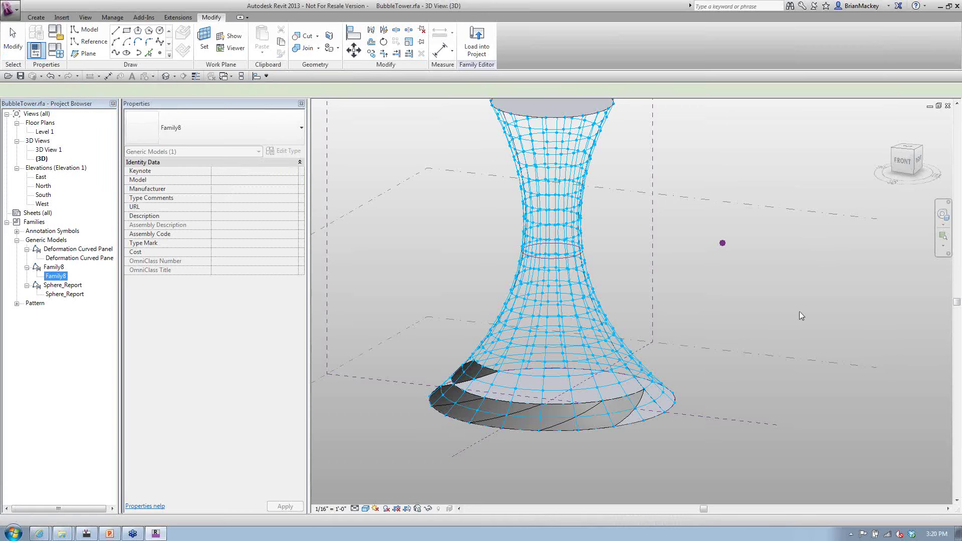
{"action": "left_click_drag", "start_coordinate": [55, 276], "coordinate": [785, 304]}
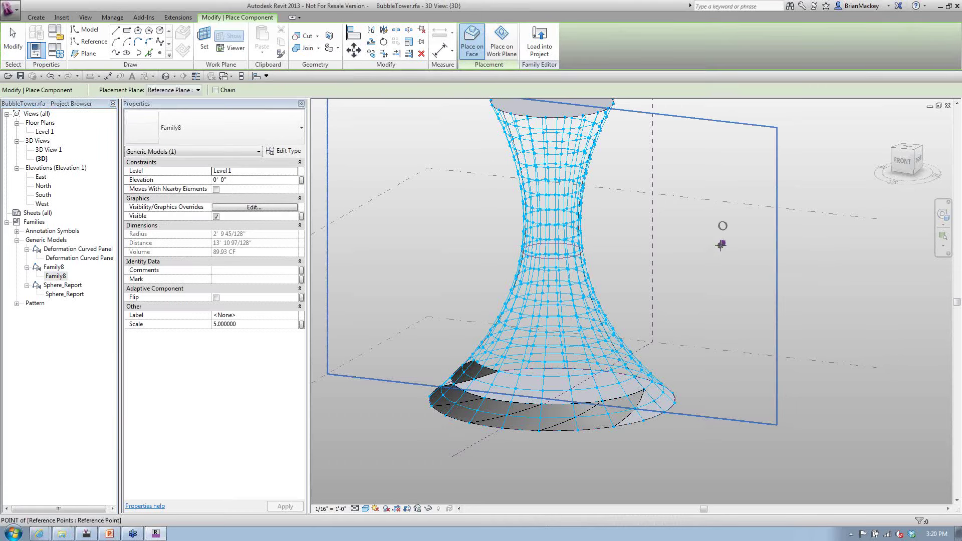
{"action": "scroll", "coordinate": [722, 245], "scroll_direction": "up", "scroll_amount": 5}
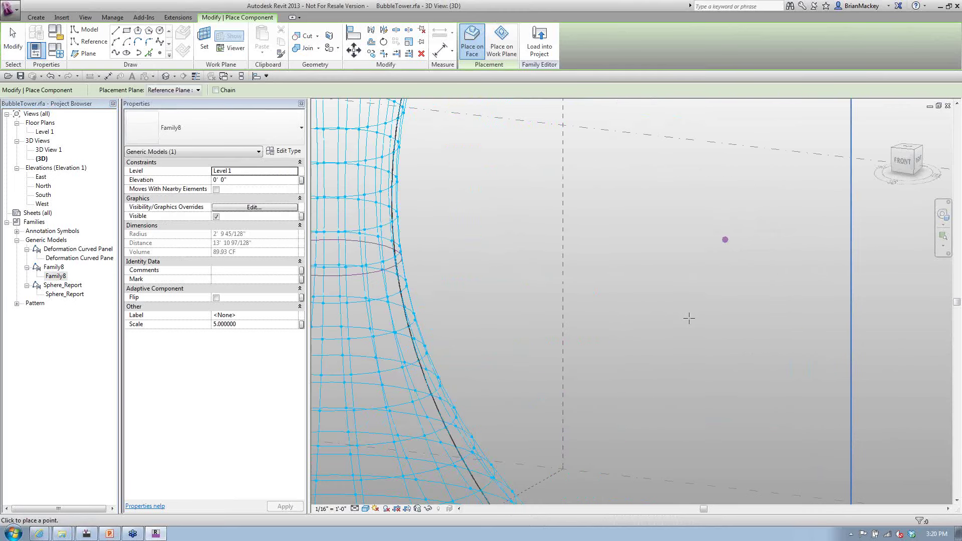
{"action": "middle_click_drag", "start_coordinate": [691, 304], "coordinate": [666, 151]}
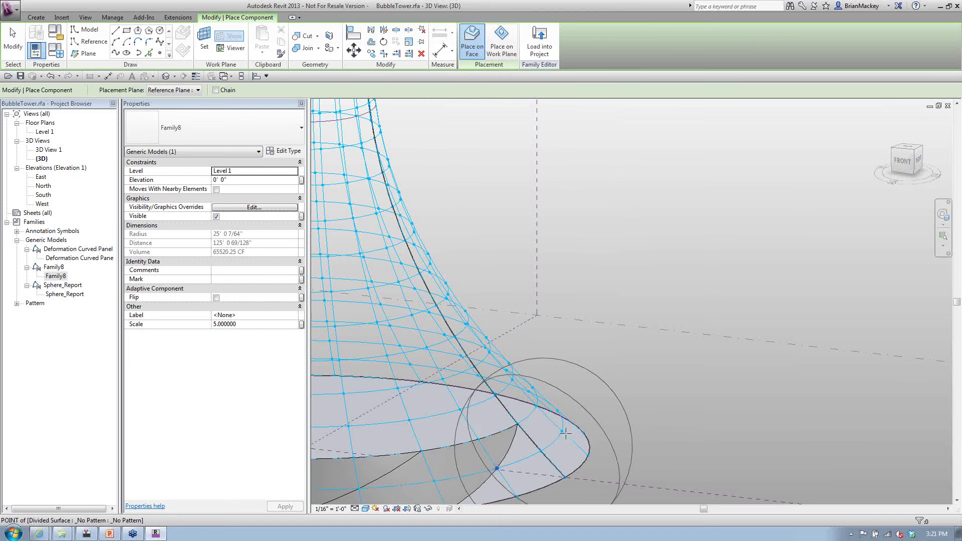
{"action": "left_click", "coordinate": [497, 469]}
{"action": "scroll", "coordinate": [581, 421], "scroll_direction": "down", "scroll_amount": 1}
{"action": "scroll", "coordinate": [583, 424], "scroll_direction": "down", "scroll_amount": 3}
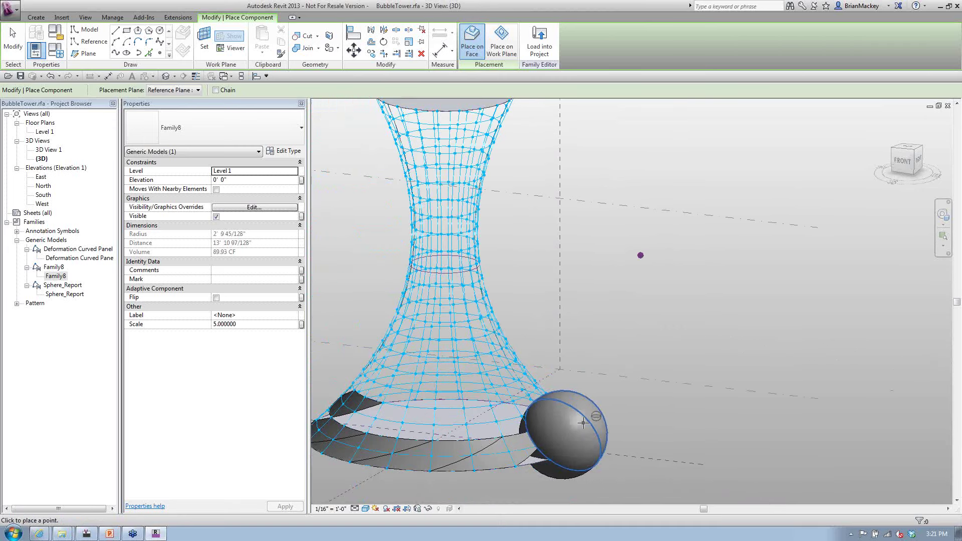
{"action": "key", "text": "Escape"}
{"action": "key", "text": "Escape"}
{"action": "left_click", "coordinate": [641, 256]}
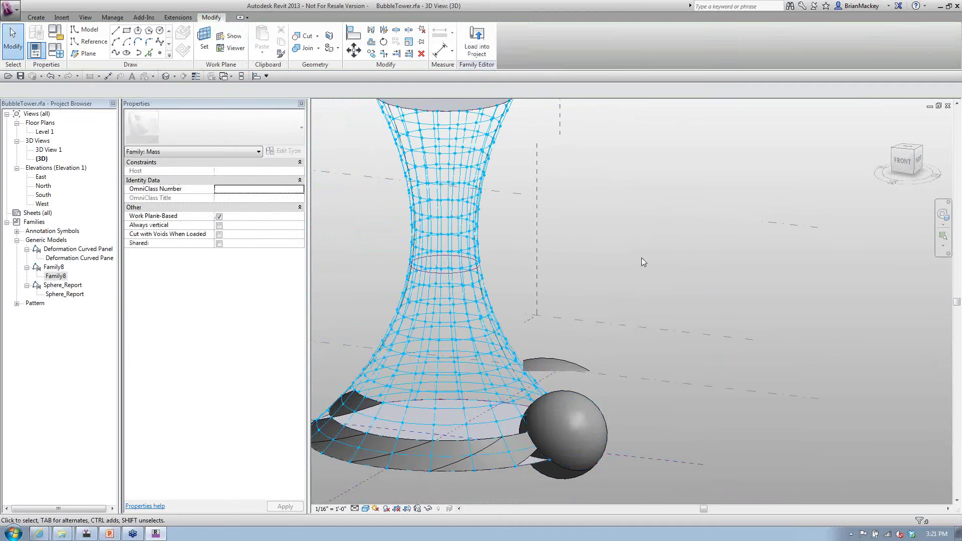
{"action": "scroll", "coordinate": [642, 257], "scroll_direction": "up", "scroll_amount": 2}
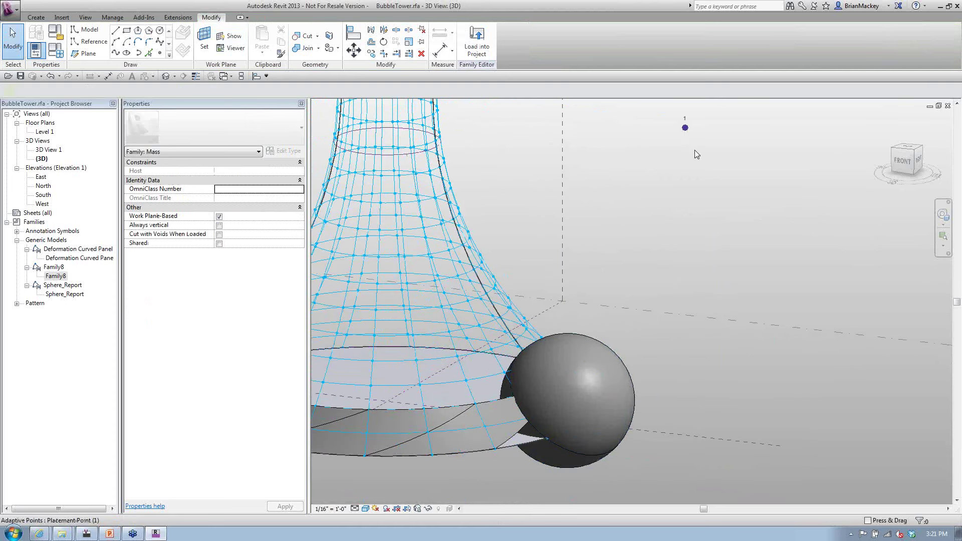
{"action": "left_click", "coordinate": [695, 151]}
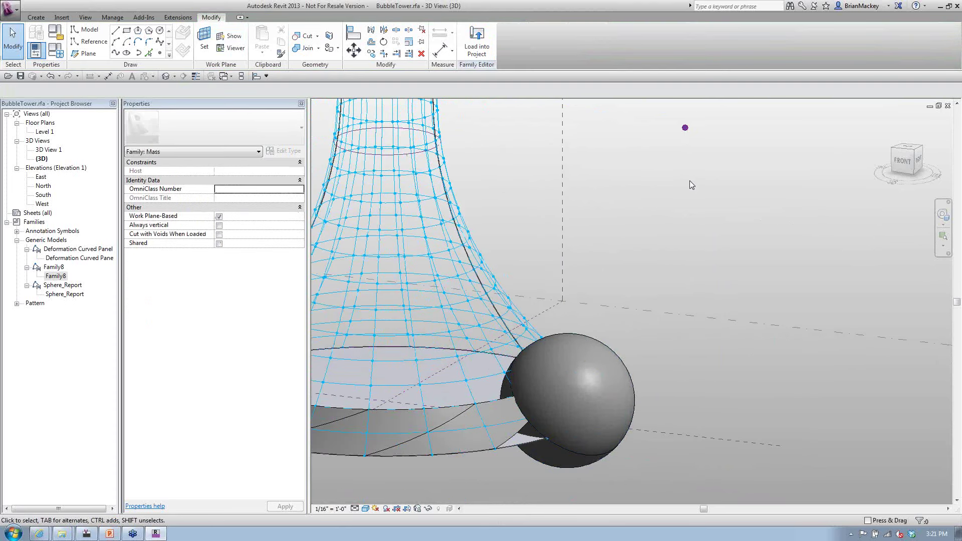
Move the free reference point straight down until it sits beside the tower's base
{"action": "scroll", "coordinate": [689, 180], "scroll_direction": "down", "scroll_amount": 2}
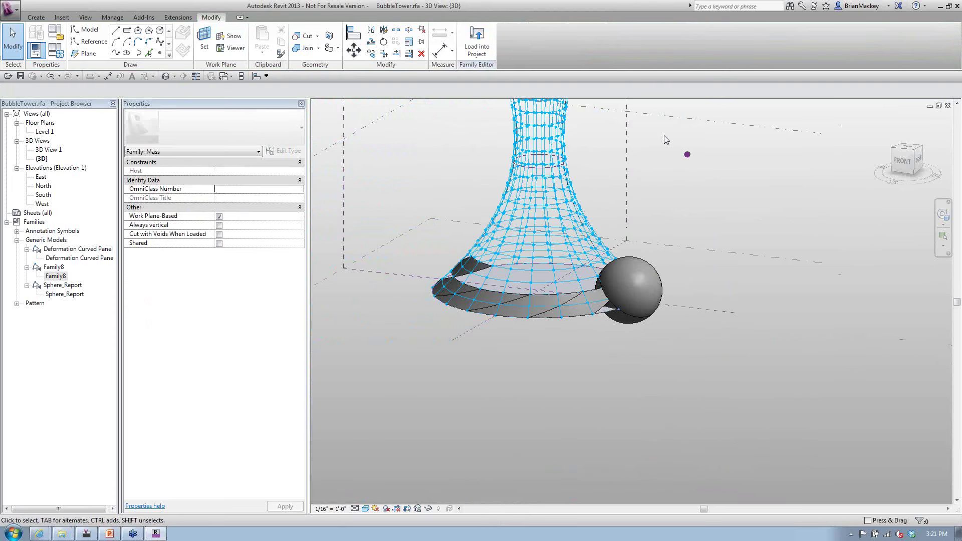
{"action": "left_click", "coordinate": [698, 173]}
{"action": "left_click_drag", "start_coordinate": [698, 173], "coordinate": [697, 252]}
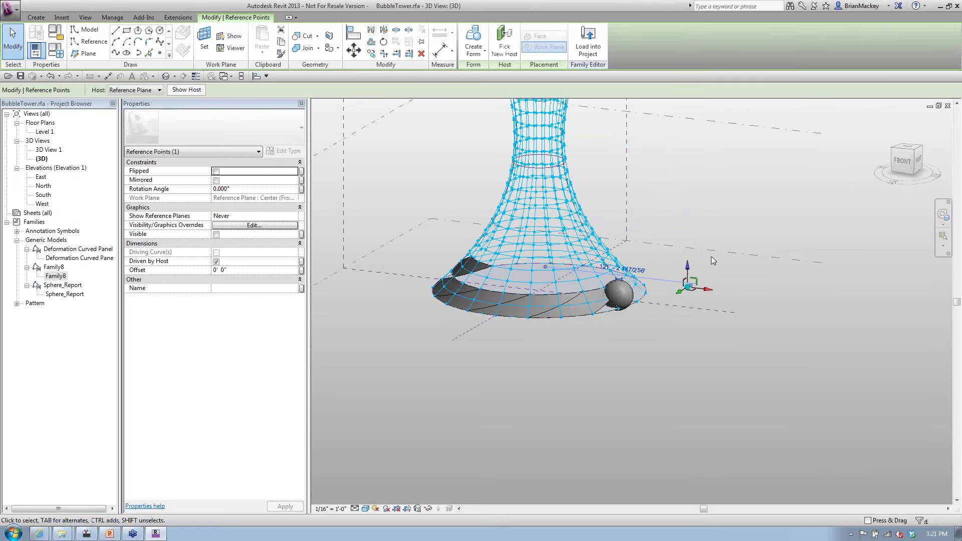
{"action": "left_click", "coordinate": [676, 346]}
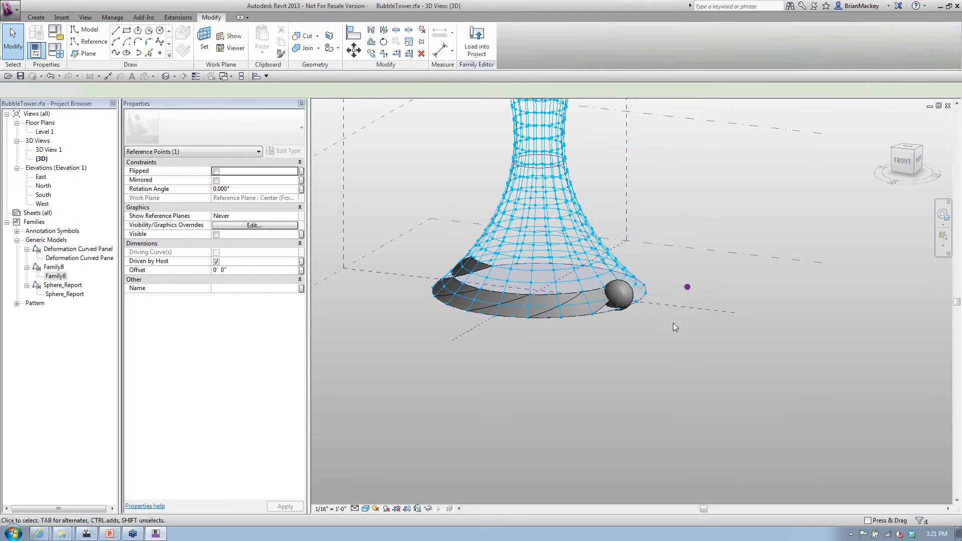
Repeat the Family8 sphere from its base node across the tower's divided surface grid
{"action": "scroll", "coordinate": [672, 323], "scroll_direction": "up", "scroll_amount": 3}
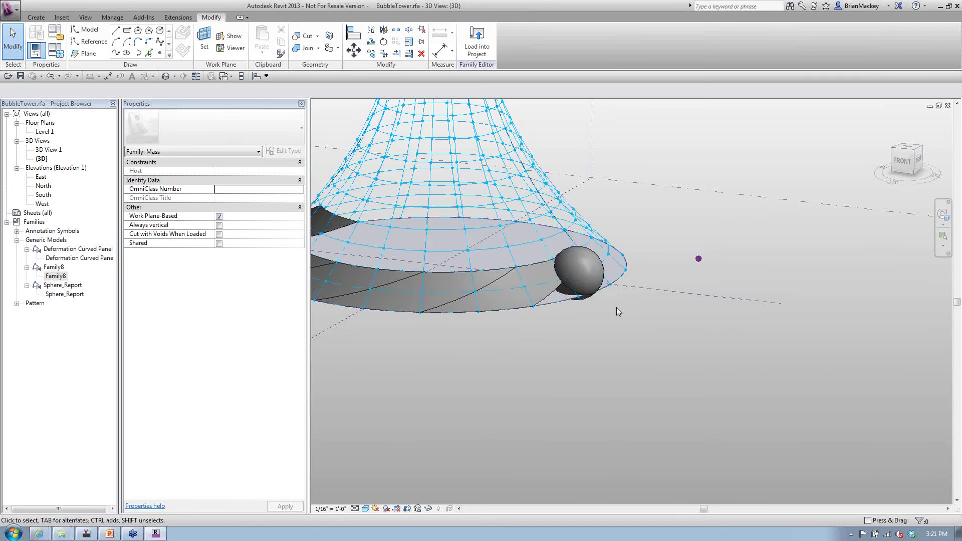
{"action": "left_click", "coordinate": [599, 284]}
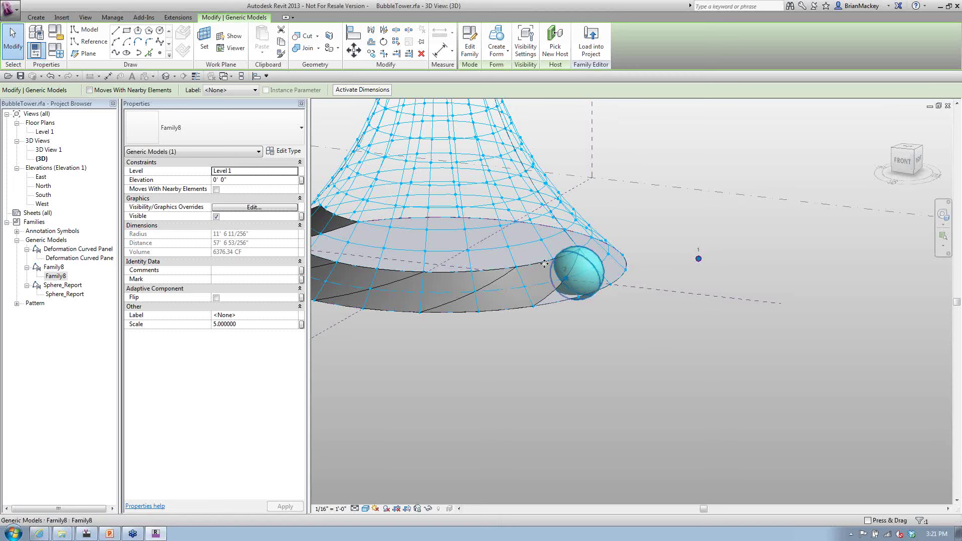
{"action": "left_click", "coordinate": [399, 44]}
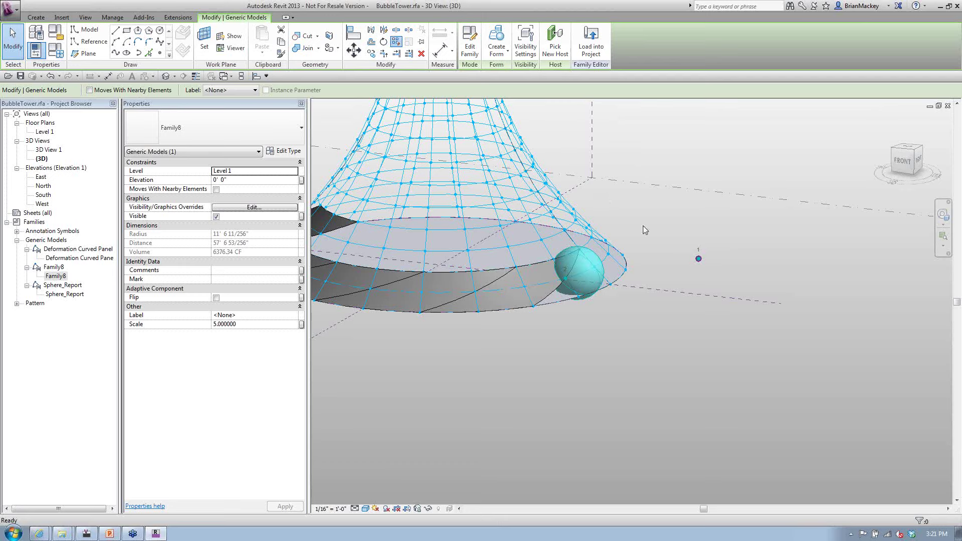
{"action": "left_click", "coordinate": [572, 269]}
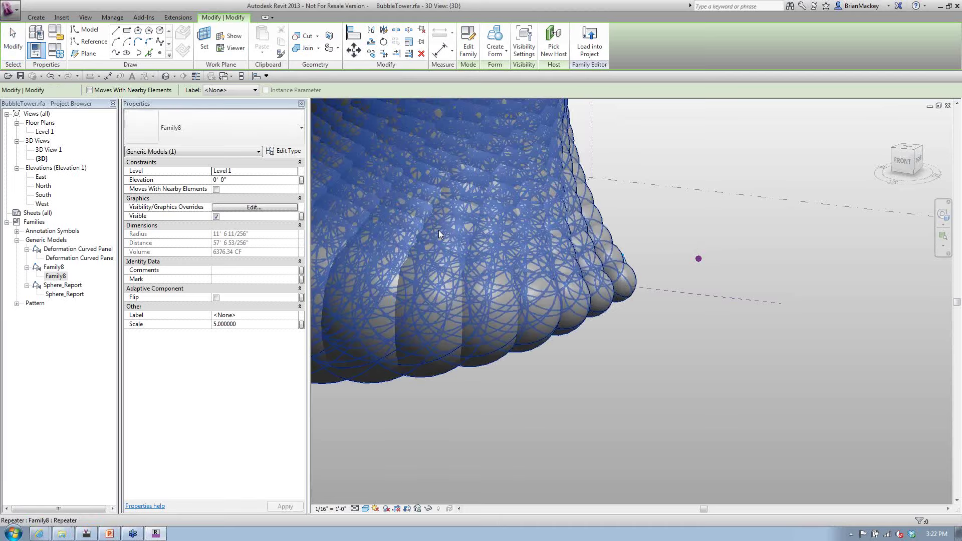
{"action": "key", "text": "Escape"}
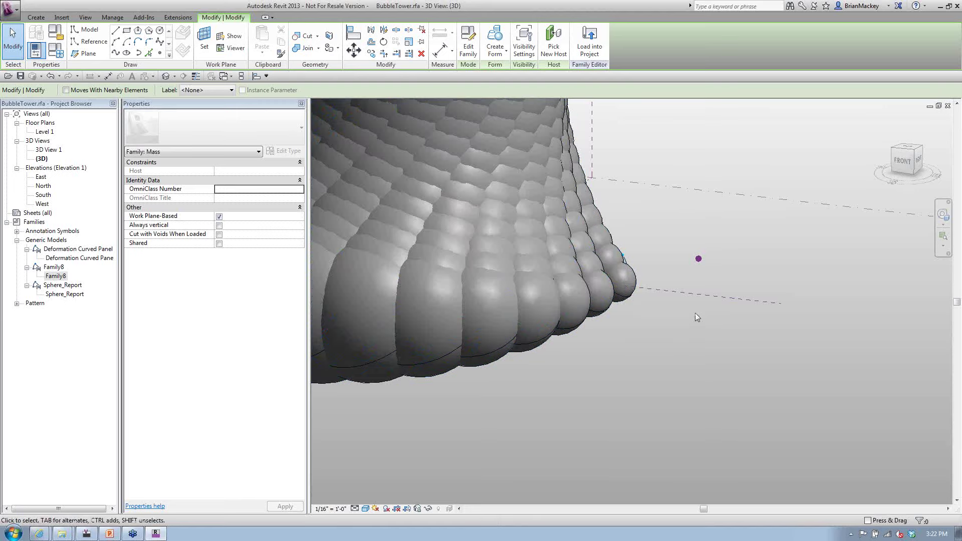
Set the Scale of the repeated Family8 spheres to 10 through a single repeated component near the reference point
{"action": "scroll", "coordinate": [704, 311], "scroll_direction": "down", "scroll_amount": 4}
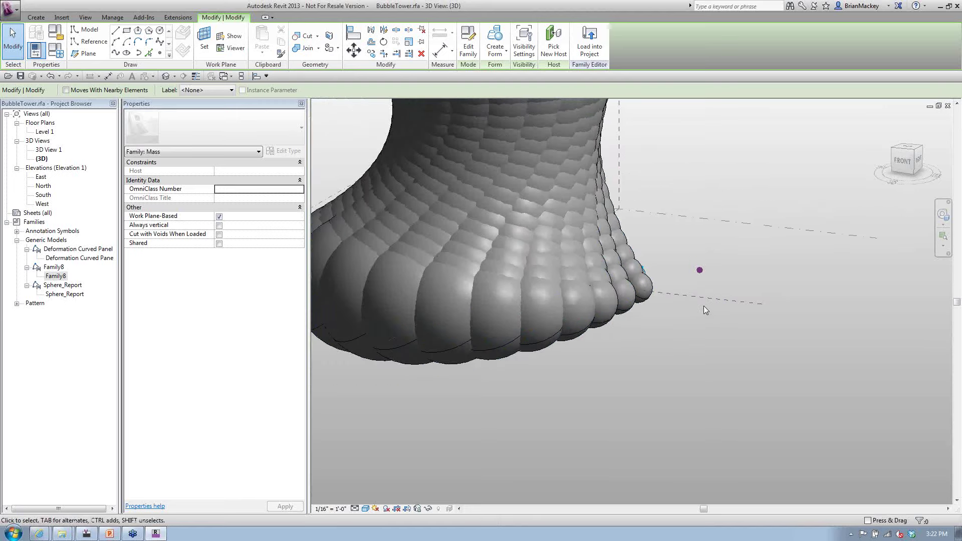
{"action": "middle_click_drag", "start_coordinate": [704, 308], "coordinate": [685, 330], "text": "shift"}
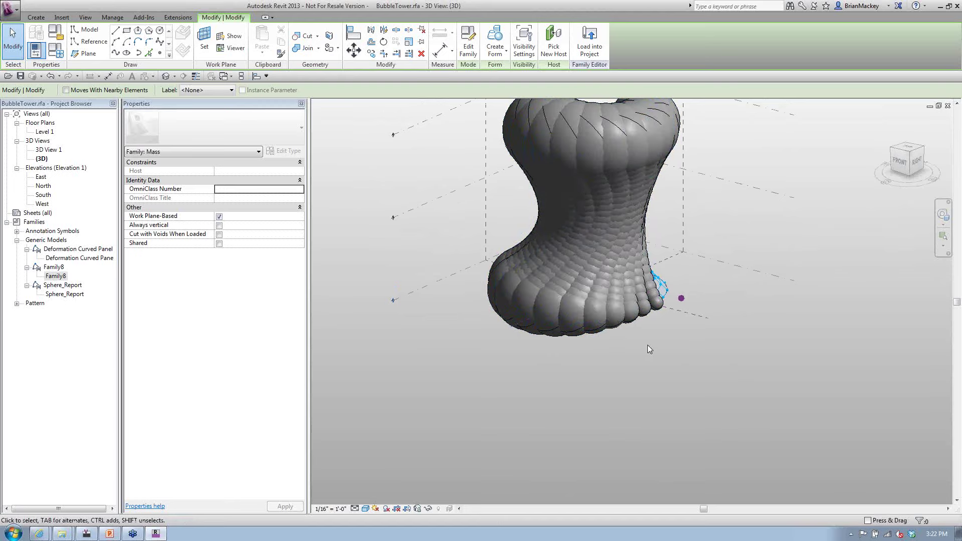
{"action": "left_click", "coordinate": [645, 307]}
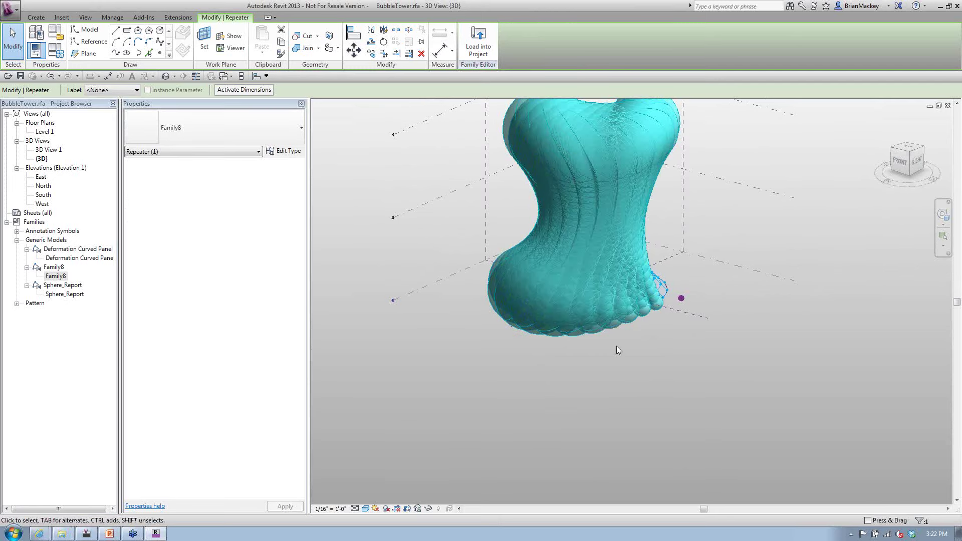
{"action": "left_click", "coordinate": [655, 335]}
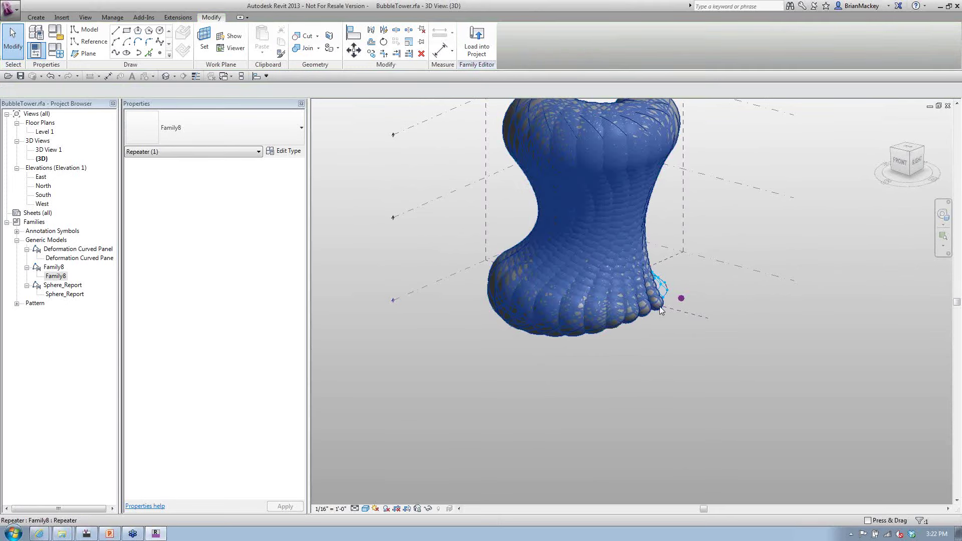
{"action": "key", "text": "Tab"}
{"action": "left_click", "coordinate": [661, 311]}
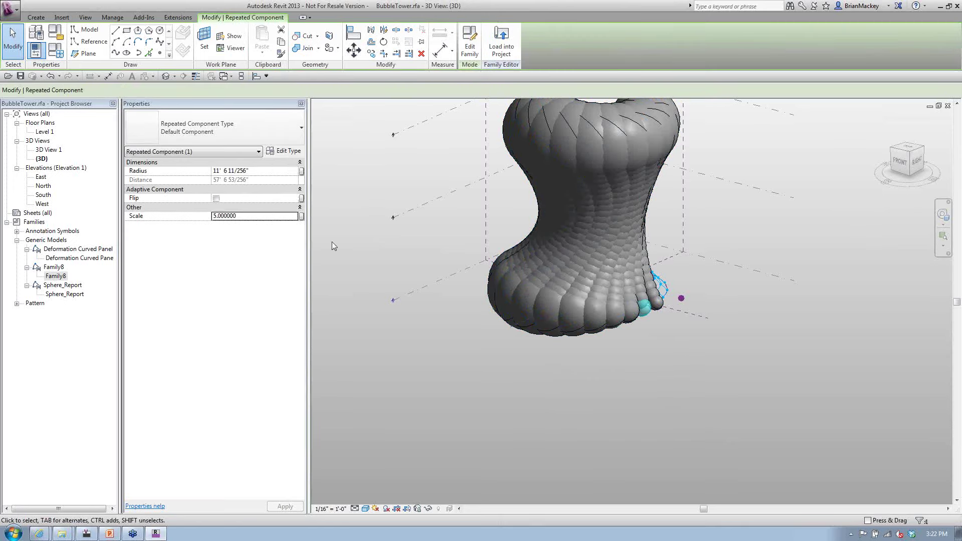
{"action": "left_click", "coordinate": [274, 215]}
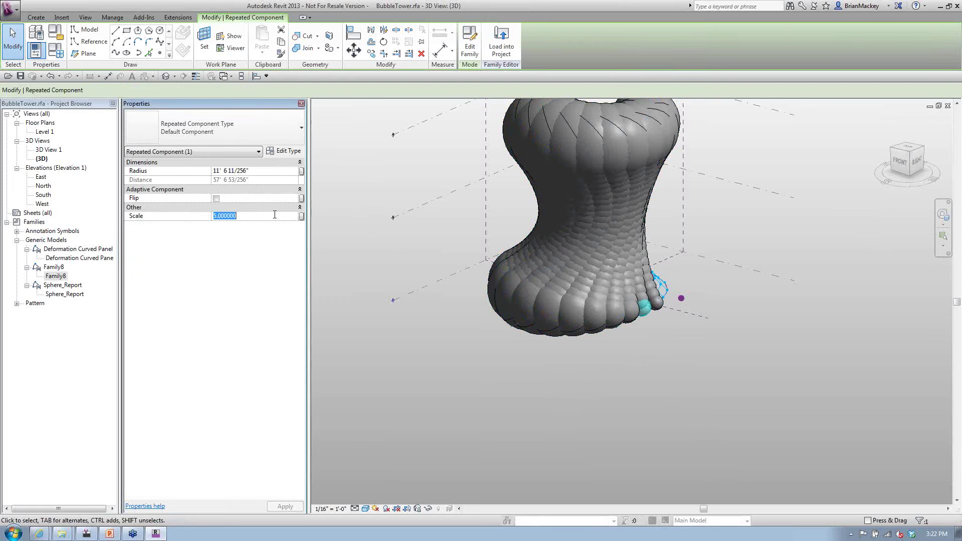
{"action": "type", "text": "10"}
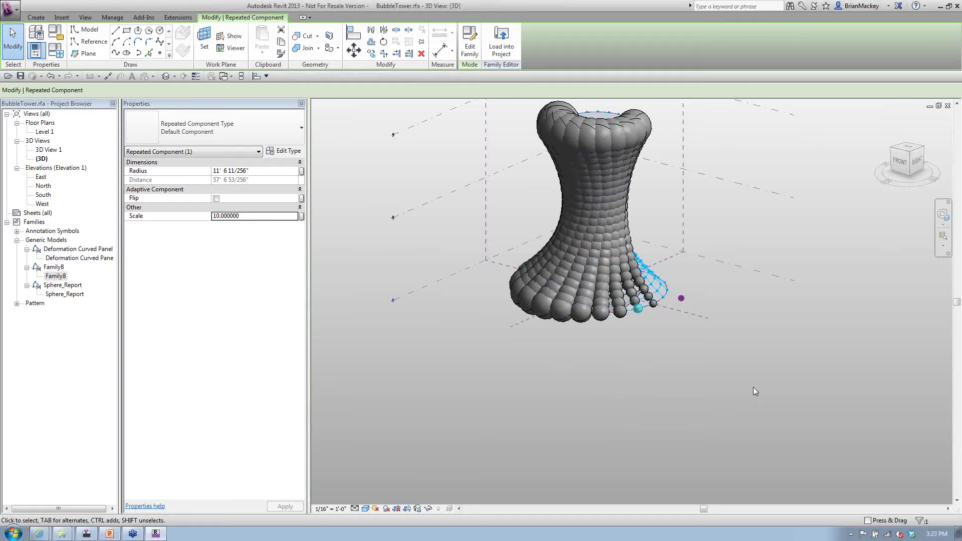
{"action": "left_click", "coordinate": [754, 387]}
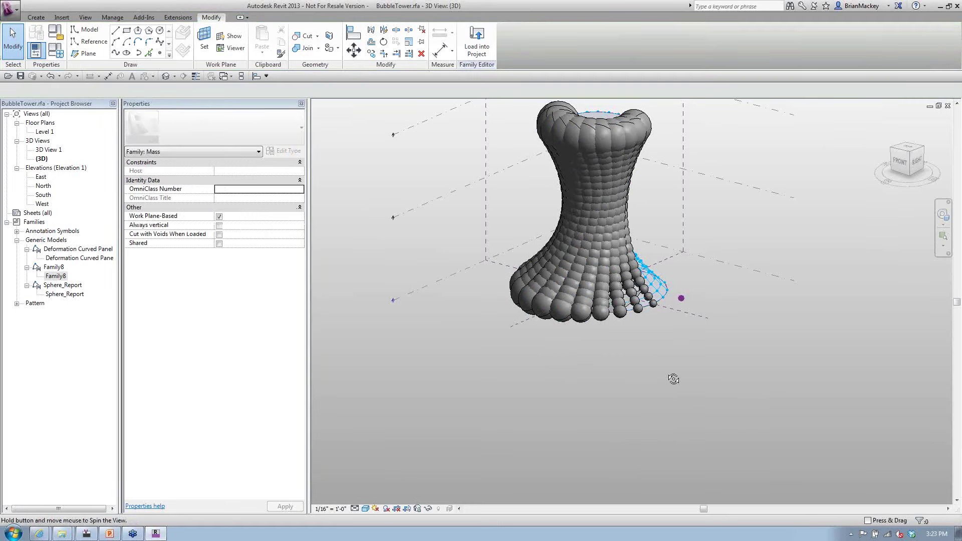
Place a Family8 sphere from the reference point to a node on the uncovered half's base and repeat it across that grid
{"action": "middle_click_drag", "start_coordinate": [672, 378], "coordinate": [615, 337], "text": "shift"}
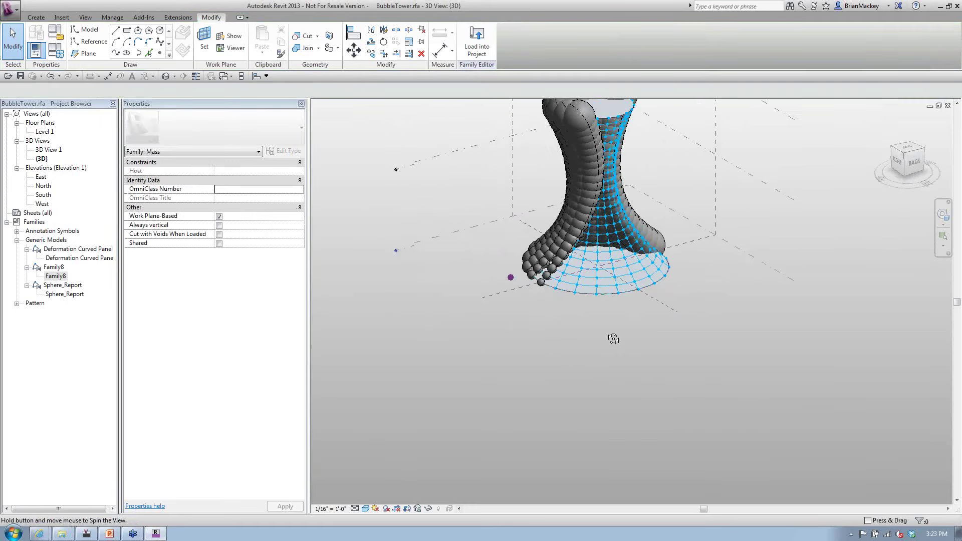
{"action": "middle_click_drag", "start_coordinate": [550, 240], "coordinate": [597, 233], "text": "shift"}
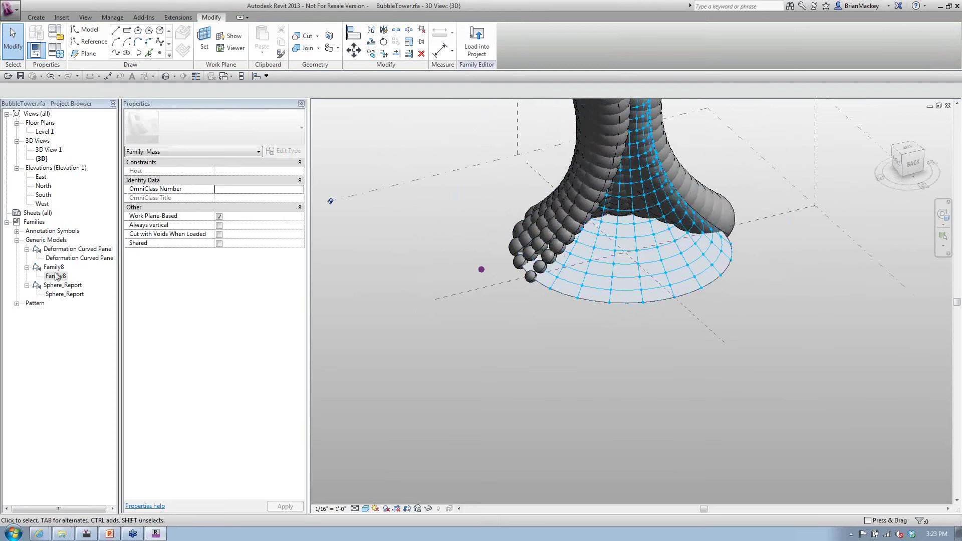
{"action": "left_click_drag", "start_coordinate": [57, 277], "coordinate": [507, 305]}
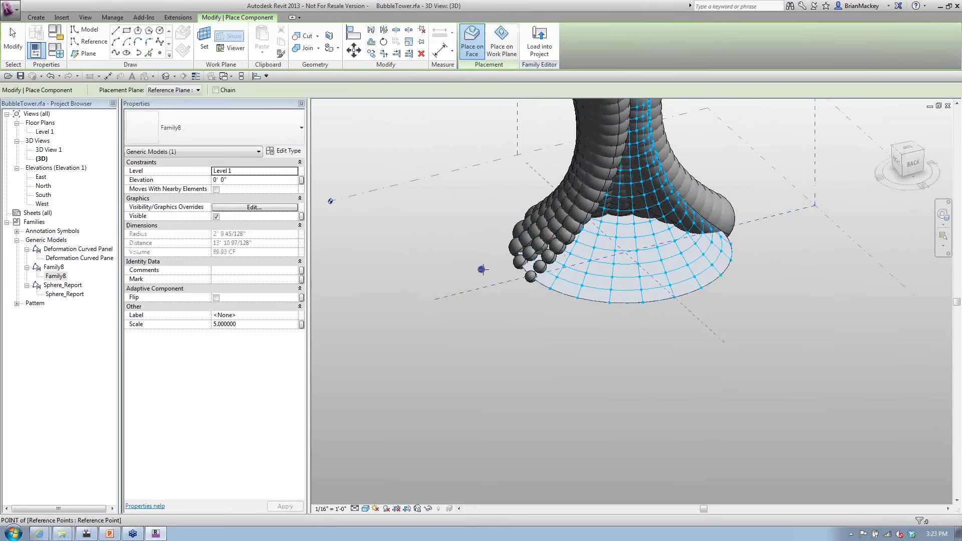
{"action": "left_click", "coordinate": [586, 272]}
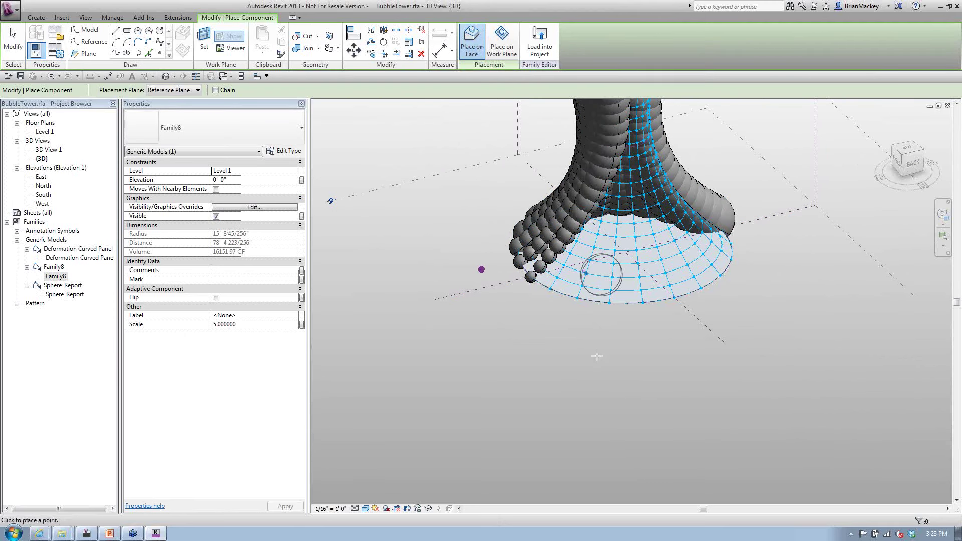
{"action": "key", "text": "Escape"}
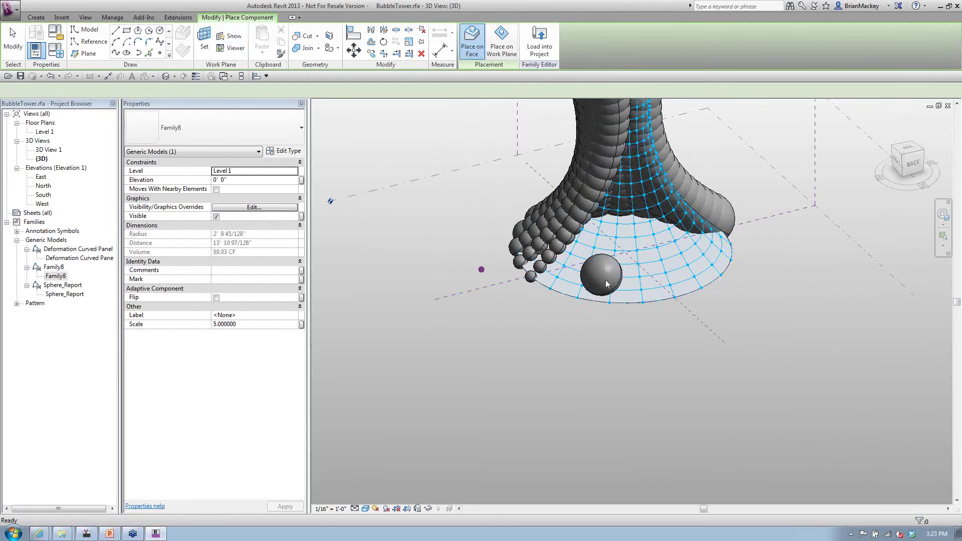
{"action": "key", "text": "Escape"}
{"action": "left_click", "coordinate": [602, 275]}
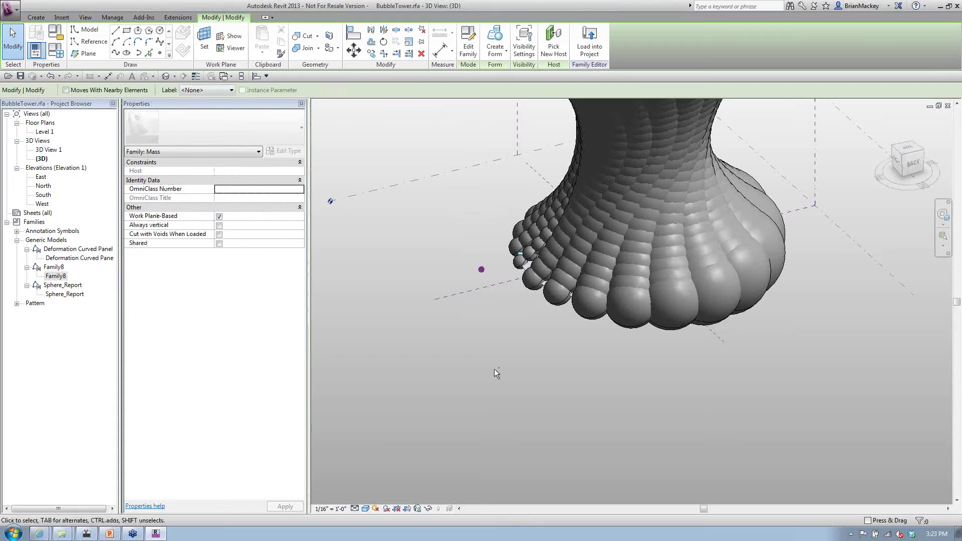
Set the Scale of the second half's repeated spheres to 20 through one of its repeated components
{"action": "middle_click_drag", "start_coordinate": [494, 369], "coordinate": [716, 337], "text": "shift"}
{"action": "scroll", "coordinate": [652, 358], "scroll_direction": "down", "scroll_amount": 5}
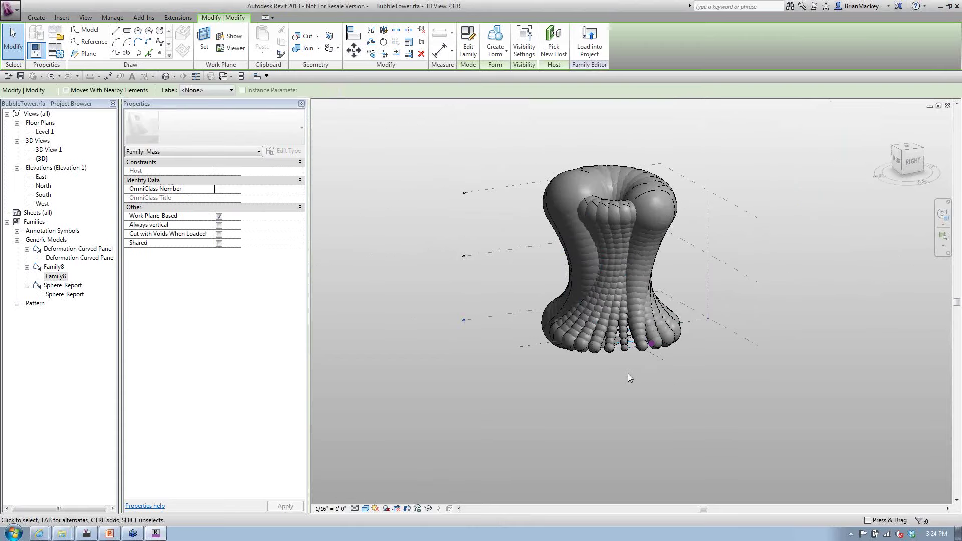
{"action": "middle_click_drag", "start_coordinate": [628, 374], "coordinate": [570, 389], "text": "shift"}
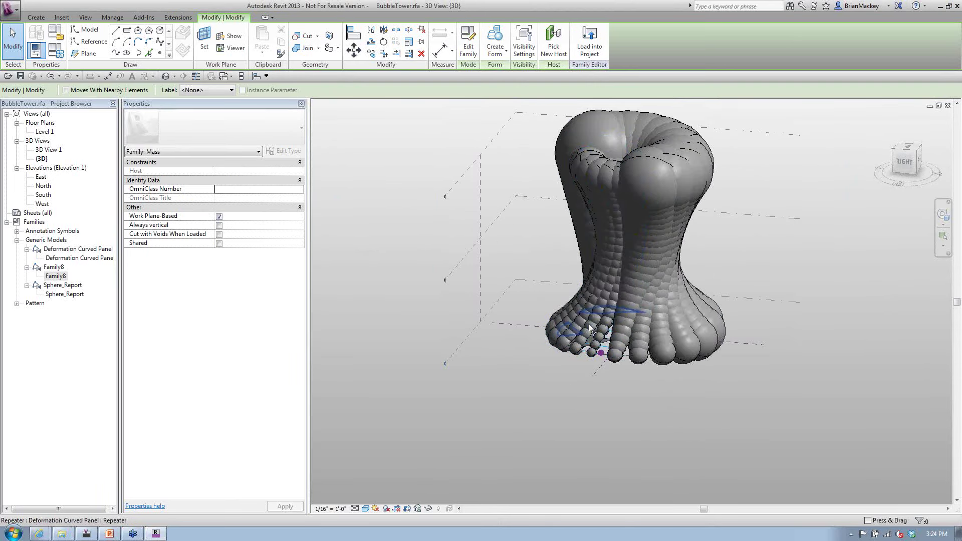
{"action": "scroll", "coordinate": [592, 332], "scroll_direction": "up", "scroll_amount": 1}
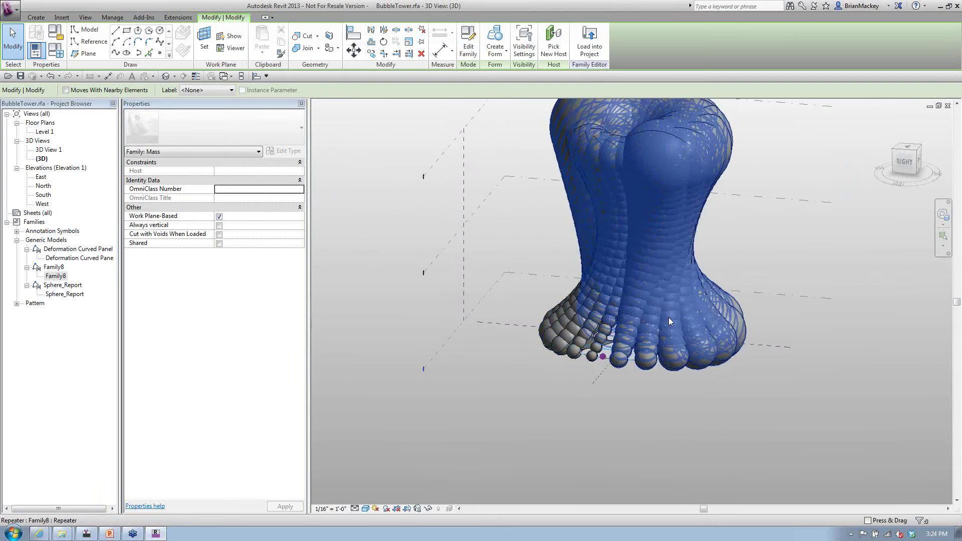
{"action": "left_click", "coordinate": [668, 317]}
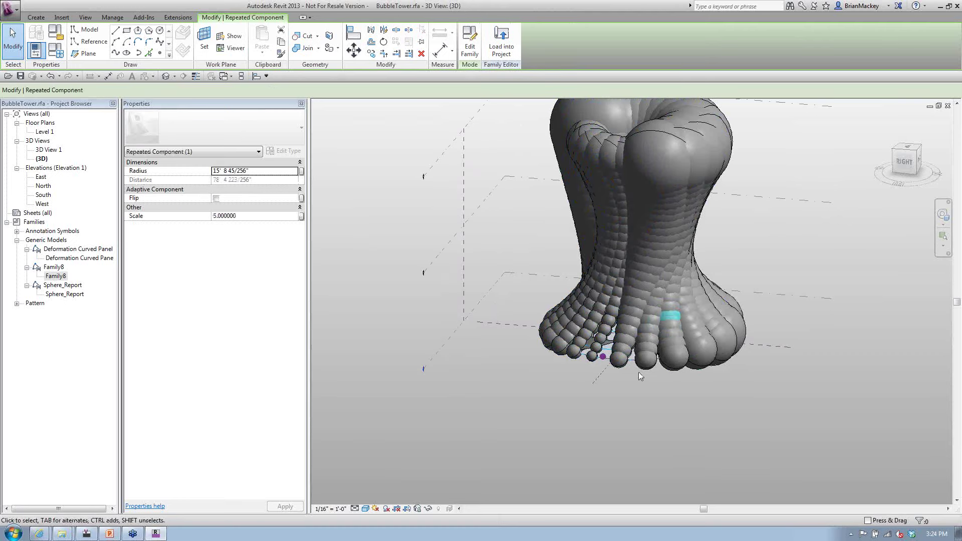
{"action": "left_click", "coordinate": [250, 216]}
{"action": "type", "text": "20"}
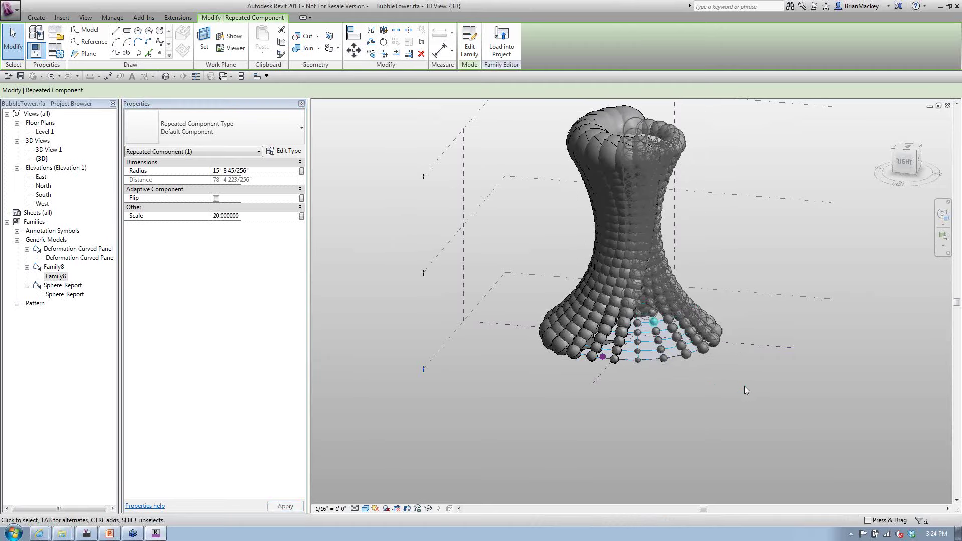
{"action": "left_click", "coordinate": [739, 386]}
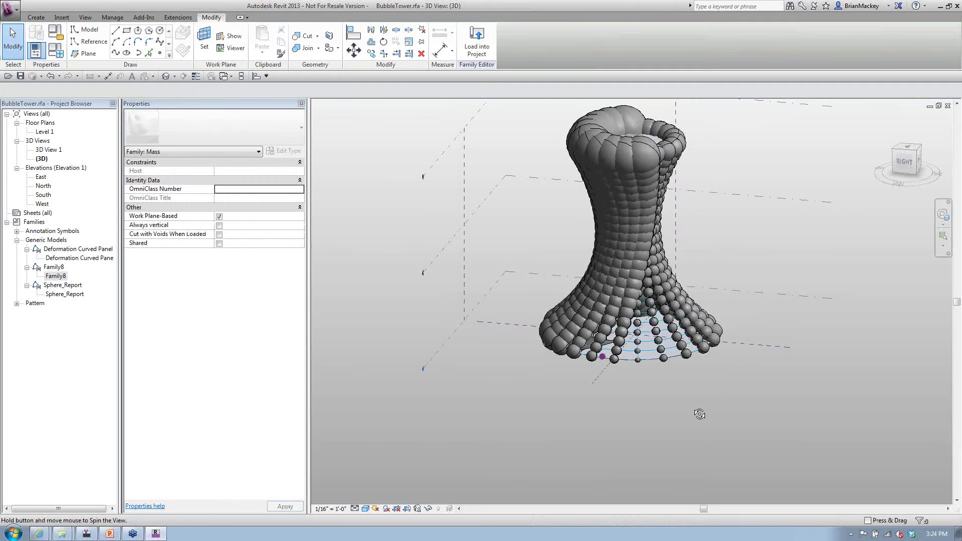
Delete the Family8 sphere repeaters from both halves of the tower, leaving the bare node grid
{"action": "middle_click_drag", "start_coordinate": [699, 414], "coordinate": [682, 345], "text": "shift"}
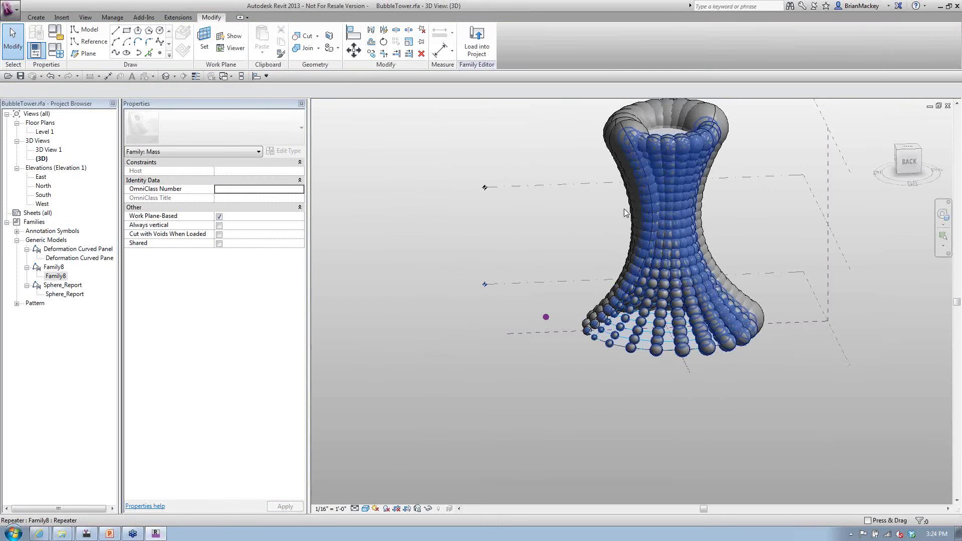
{"action": "scroll", "coordinate": [682, 339], "scroll_direction": "up", "scroll_amount": 2}
{"action": "scroll", "coordinate": [682, 340], "scroll_direction": "up", "scroll_amount": 2}
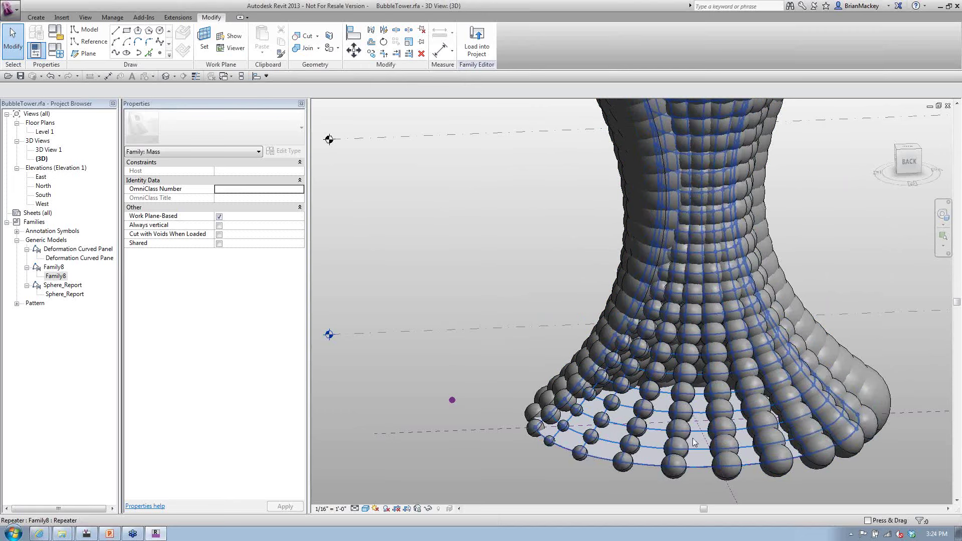
{"action": "scroll", "coordinate": [443, 253], "scroll_direction": "down", "scroll_amount": 3}
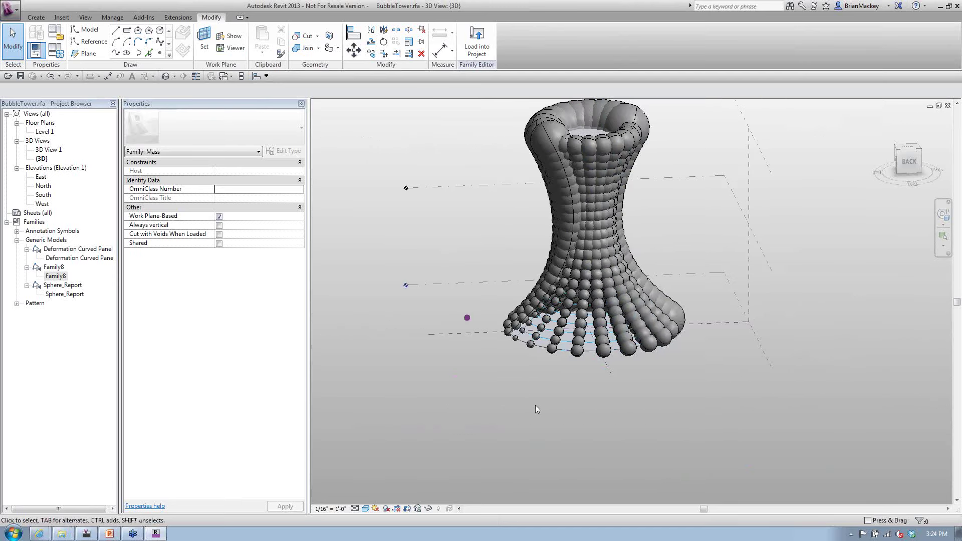
{"action": "left_click", "coordinate": [577, 351]}
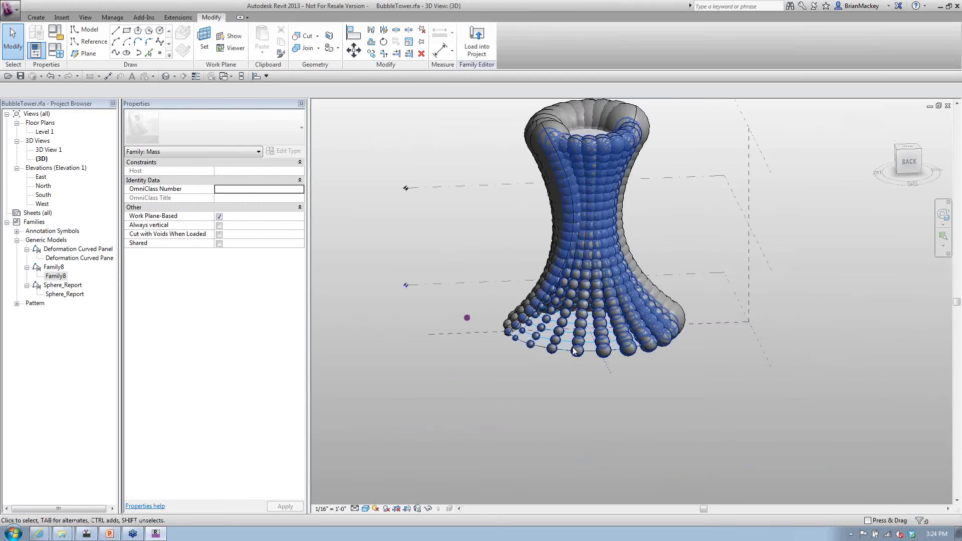
{"action": "key", "text": "Delete"}
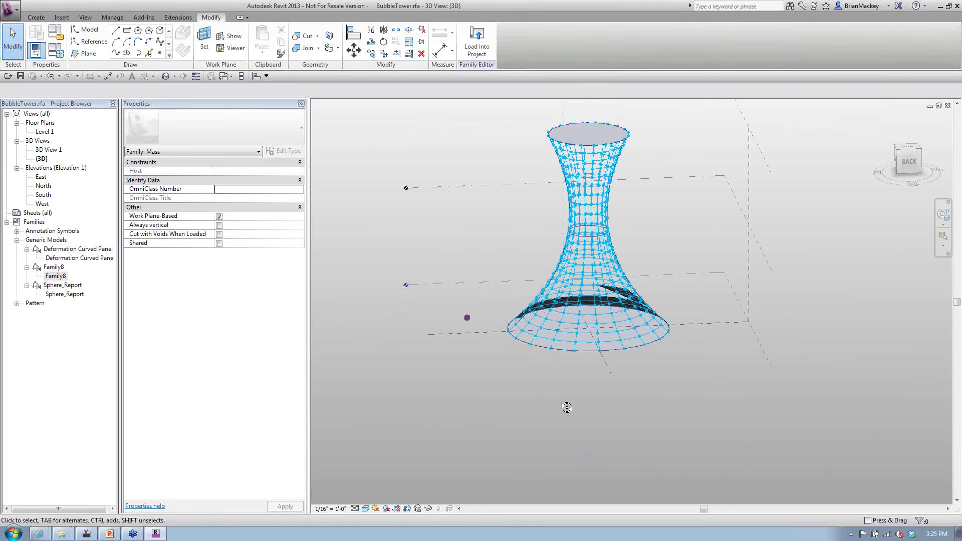
Examine the Deformation Curved Panel repeater and the single nine-point panel at the base of the tower
{"action": "middle_click_drag", "start_coordinate": [567, 408], "coordinate": [850, 386], "text": "shift"}
{"action": "scroll", "coordinate": [627, 371], "scroll_direction": "up", "scroll_amount": 5}
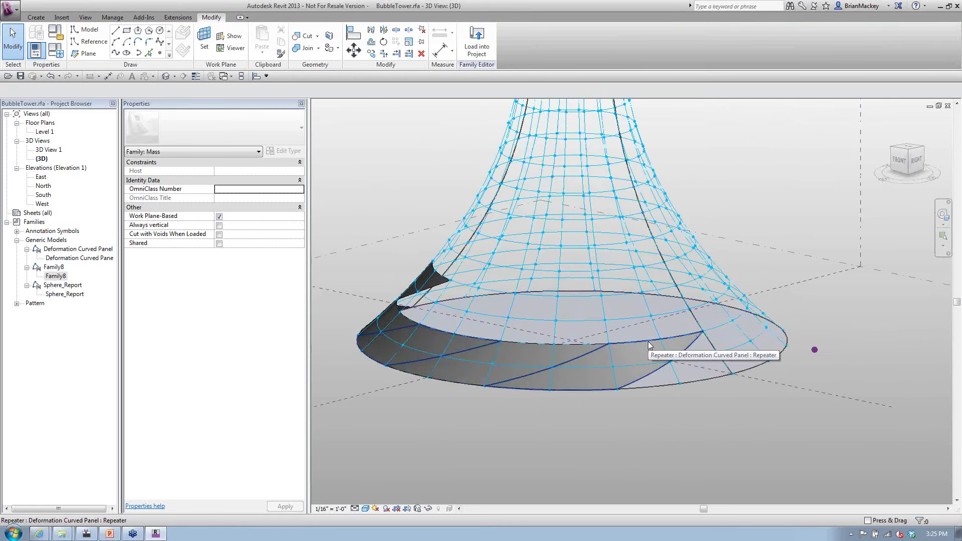
{"action": "left_click", "coordinate": [657, 360]}
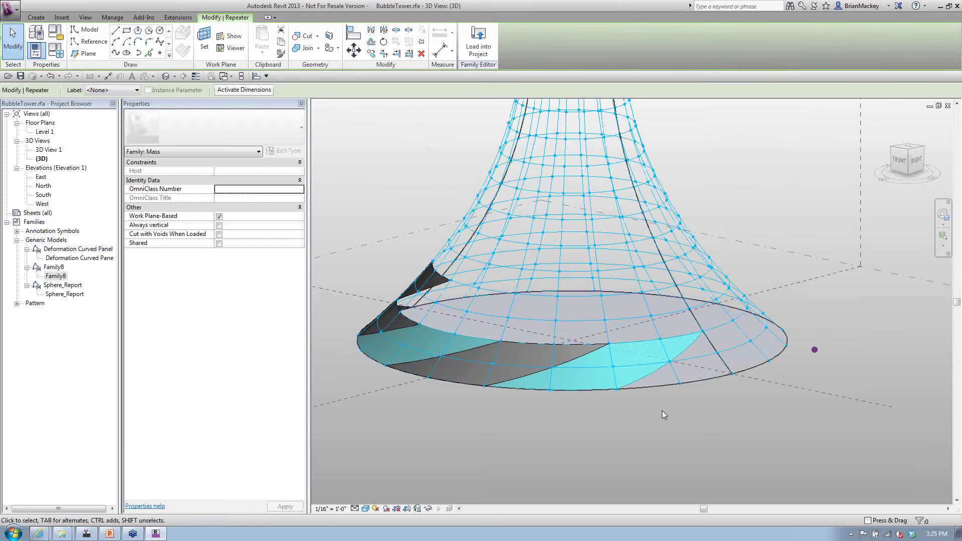
{"action": "key", "text": "Escape"}
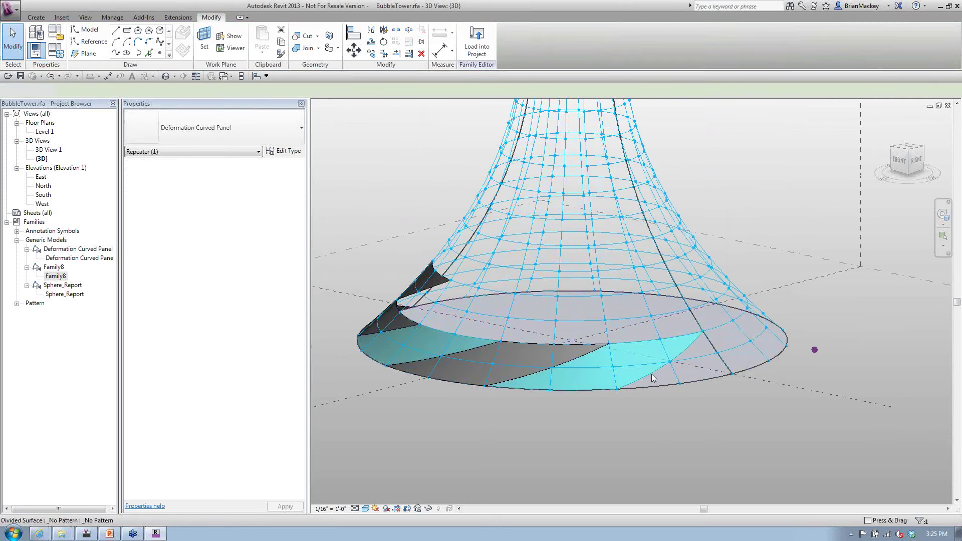
{"action": "middle_click_drag", "start_coordinate": [552, 406], "coordinate": [692, 391], "text": "shift"}
{"action": "left_click", "coordinate": [667, 314]}
{"action": "scroll", "coordinate": [692, 327], "scroll_direction": "up", "scroll_amount": 3}
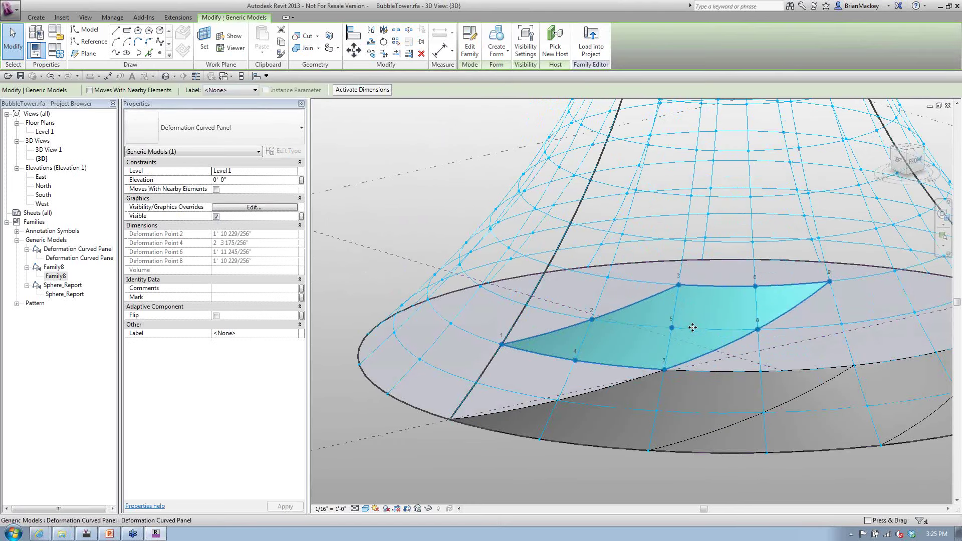
{"action": "scroll", "coordinate": [693, 328], "scroll_direction": "up", "scroll_amount": 2}
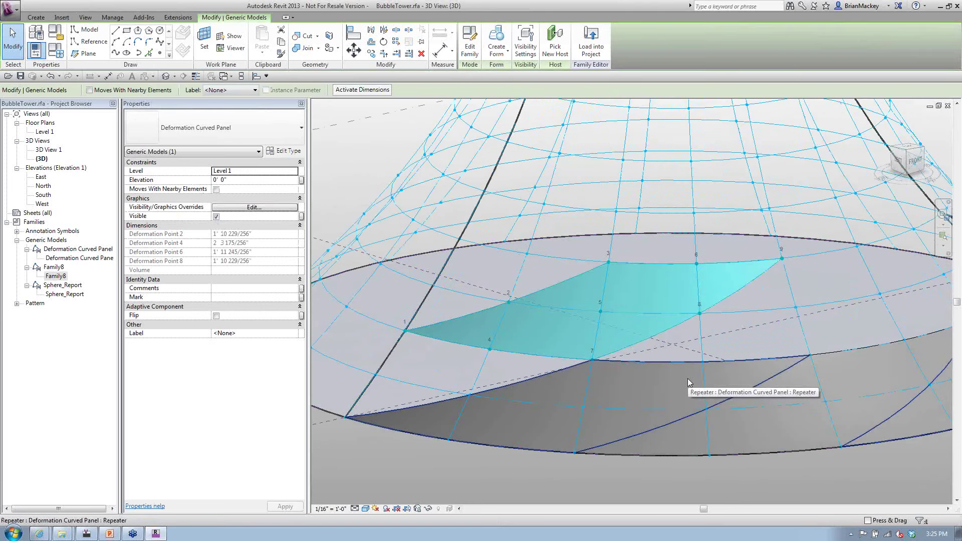
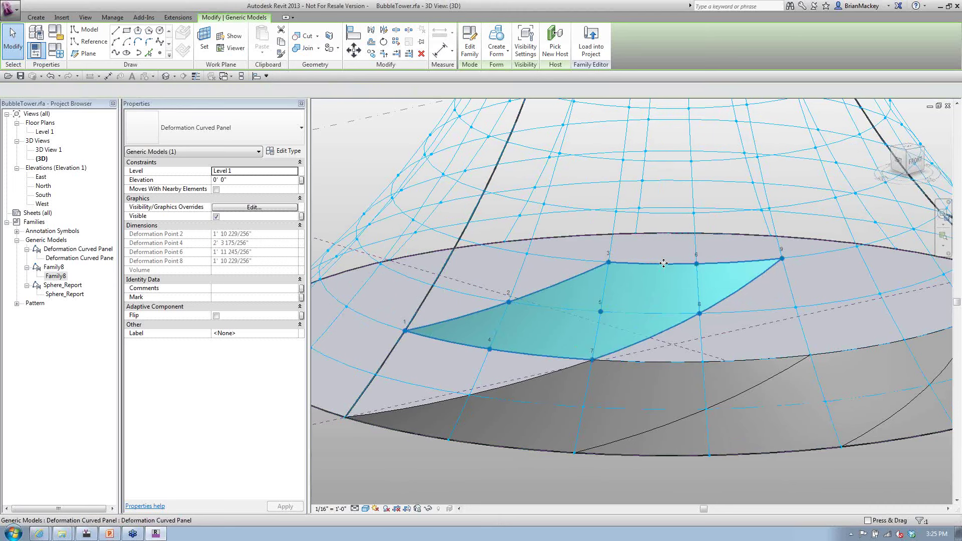
Switch to the Deformation Curved Panel family and inspect its nine adaptive points and curved surface from several angles
{"action": "key", "text": "ctrl+Tab"}
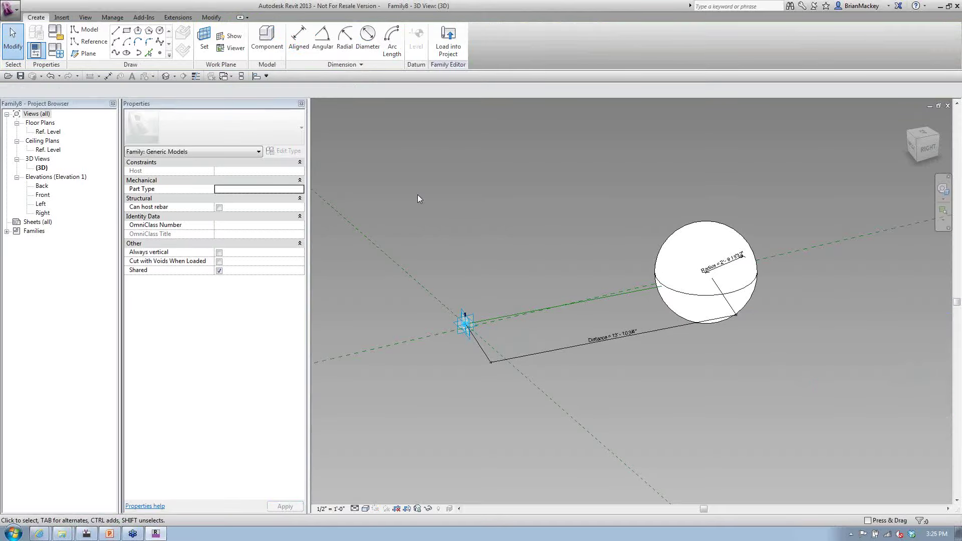
{"action": "key", "text": "ctrl+Tab"}
{"action": "key", "text": "ctrl+Tab"}
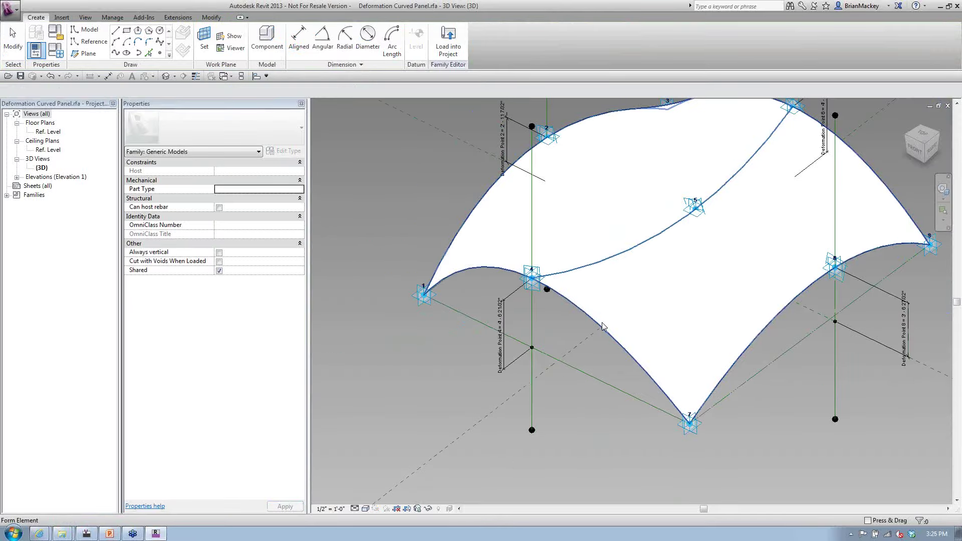
{"action": "scroll", "coordinate": [697, 378], "scroll_direction": "down", "scroll_amount": 2}
{"action": "middle_click_drag", "start_coordinate": [697, 379], "coordinate": [586, 368]}
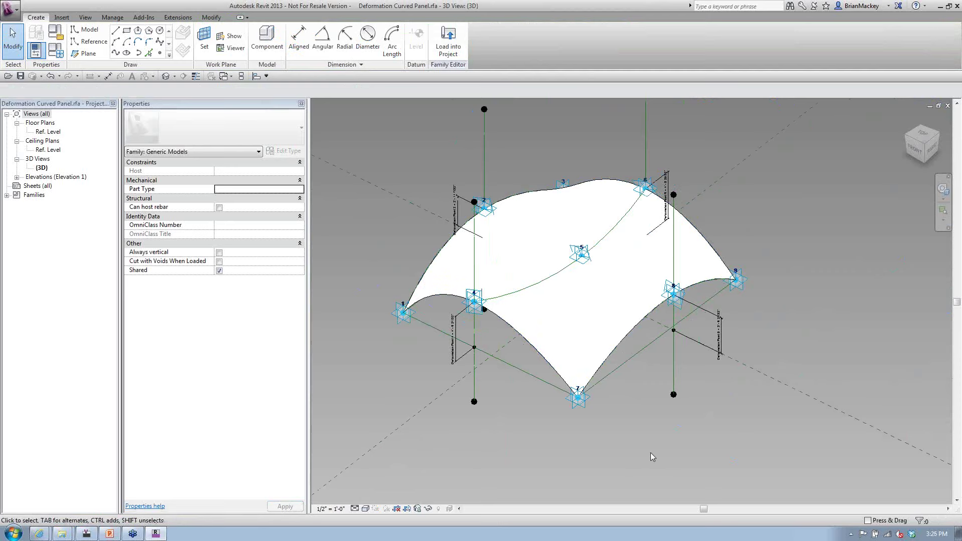
{"action": "middle_click_drag", "start_coordinate": [593, 440], "coordinate": [722, 446], "text": "shift"}
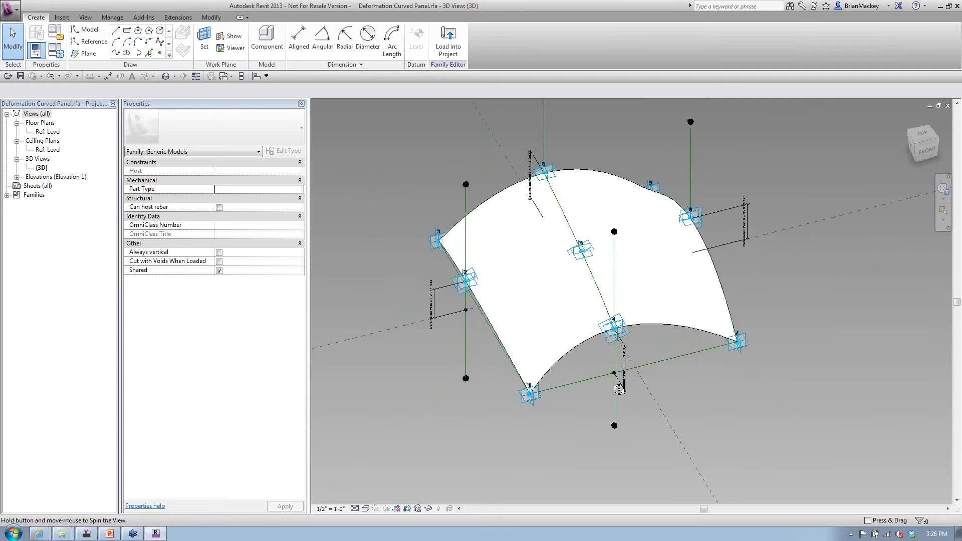
{"action": "middle_click_drag", "start_coordinate": [619, 390], "coordinate": [702, 446], "text": "shift"}
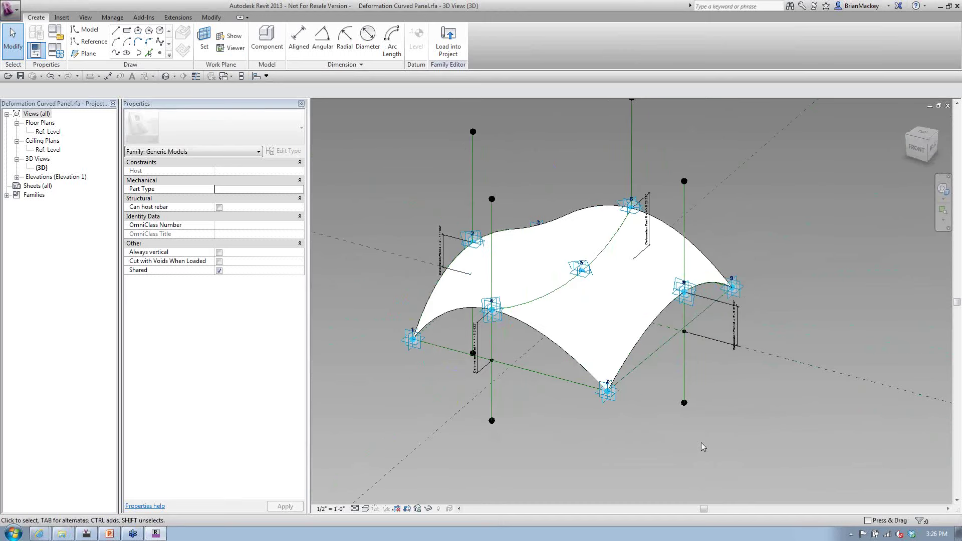
{"action": "middle_click_drag", "start_coordinate": [622, 397], "coordinate": [637, 390]}
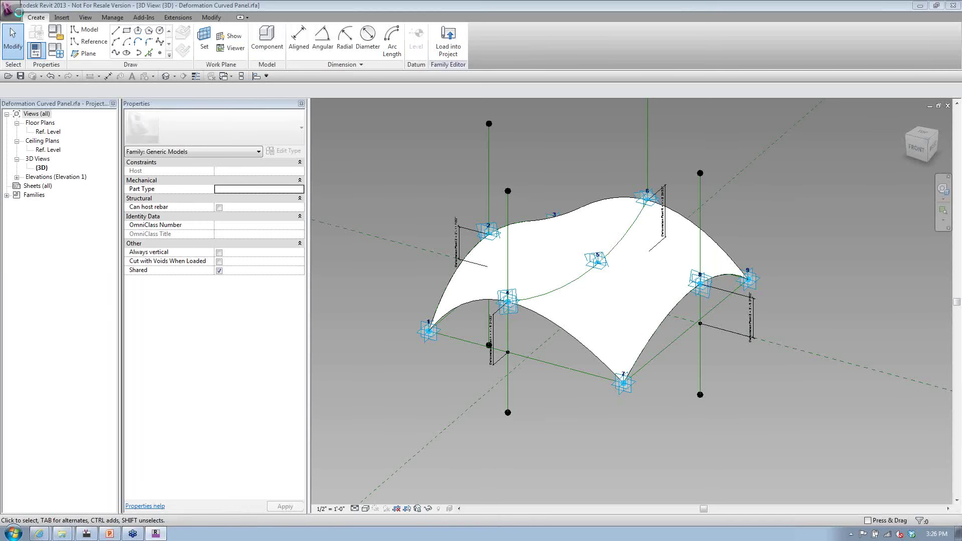
Create a new family from the Generic Model Adaptive.rft template
{"action": "left_click", "coordinate": [17, 12]}
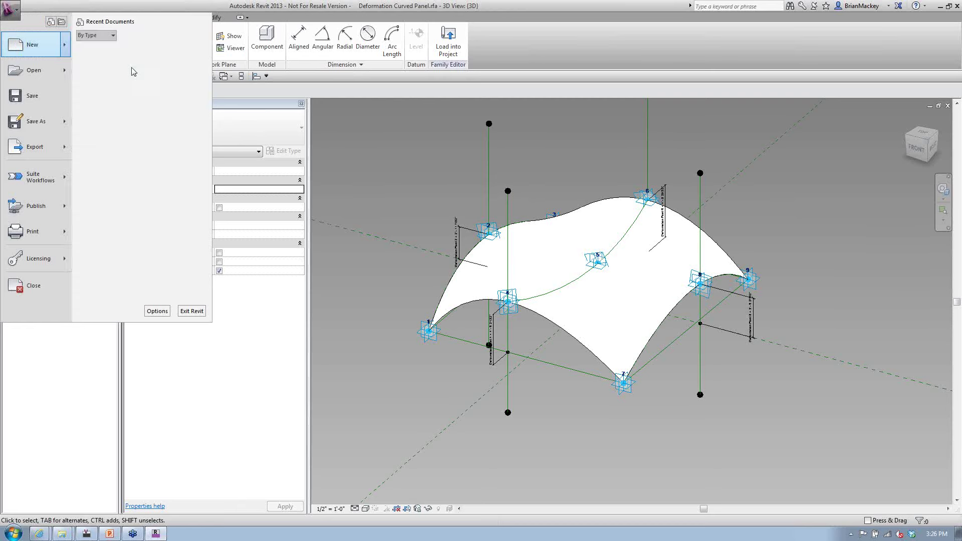
{"action": "left_click", "coordinate": [551, 310]}
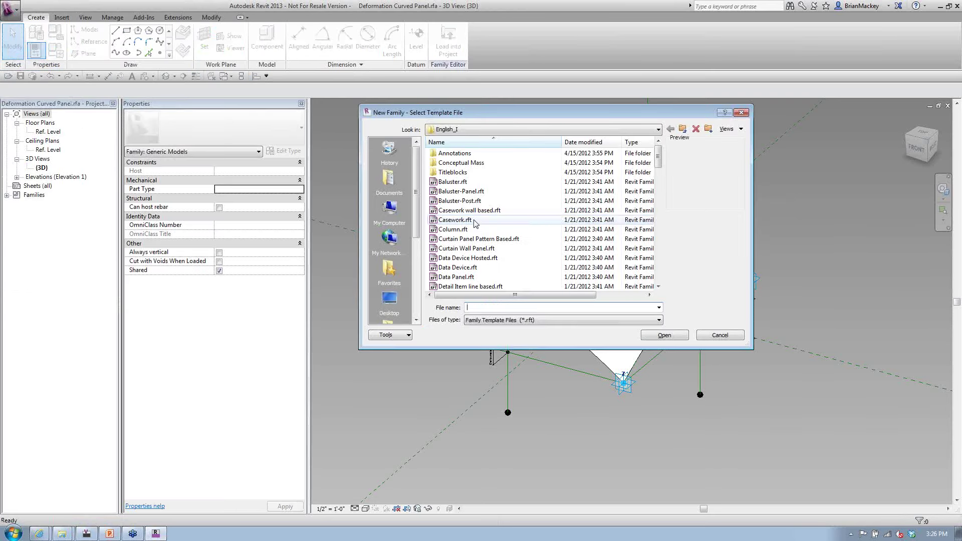
{"action": "scroll", "coordinate": [475, 224], "scroll_direction": "down", "scroll_amount": 7}
{"action": "left_click", "coordinate": [473, 153]}
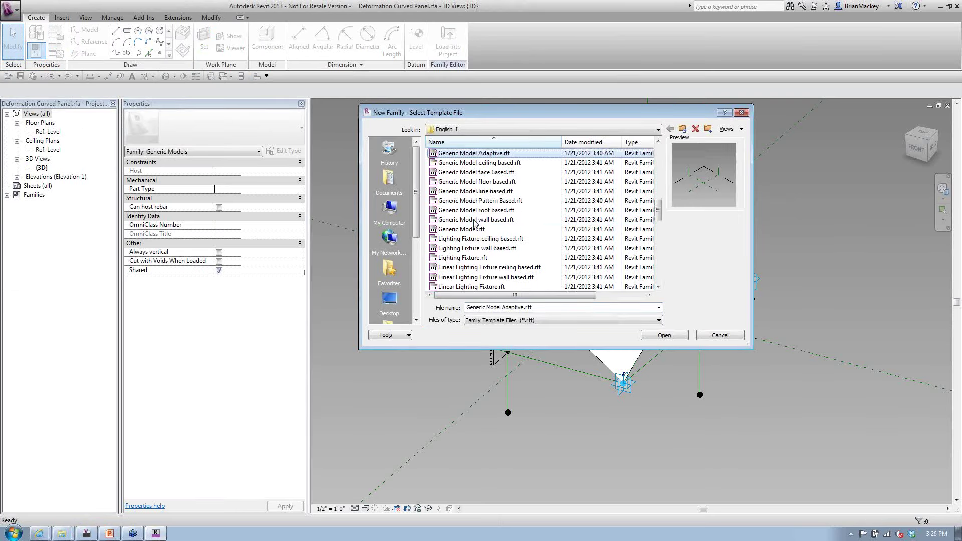
{"action": "left_click", "coordinate": [672, 336]}
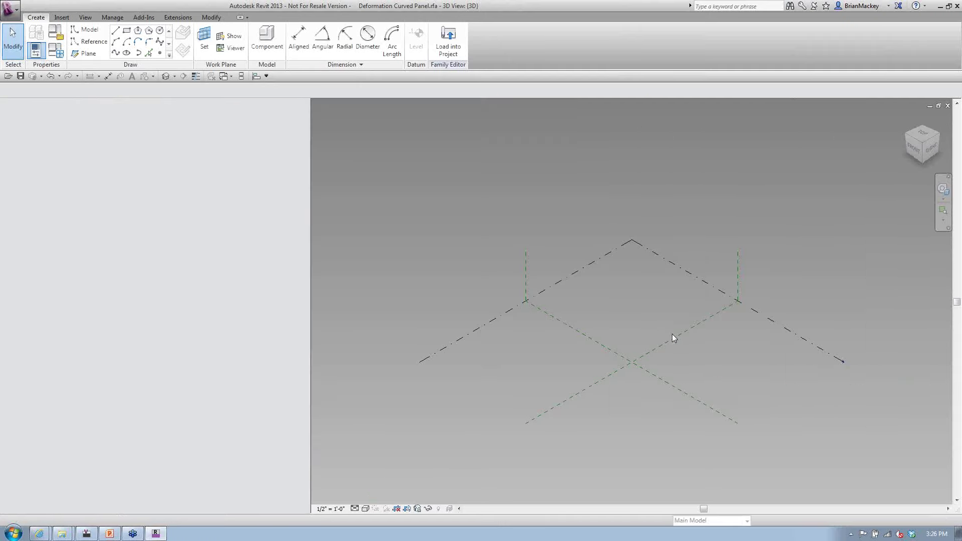
Place nine reference points on the Ref. Level in three rows of three, forming a rough grid around the reference planes' intersection
{"action": "scroll", "coordinate": [652, 346], "scroll_direction": "up", "scroll_amount": 1}
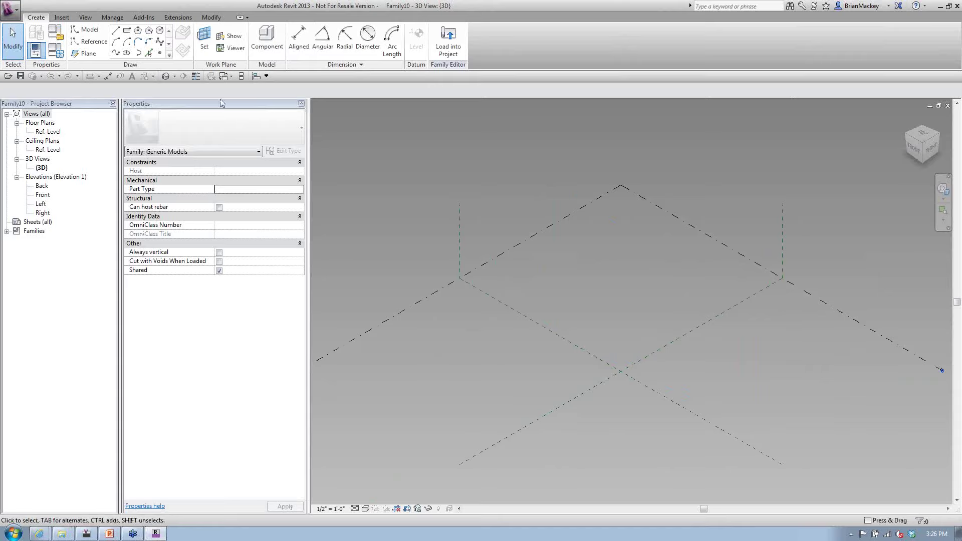
{"action": "left_click", "coordinate": [89, 41]}
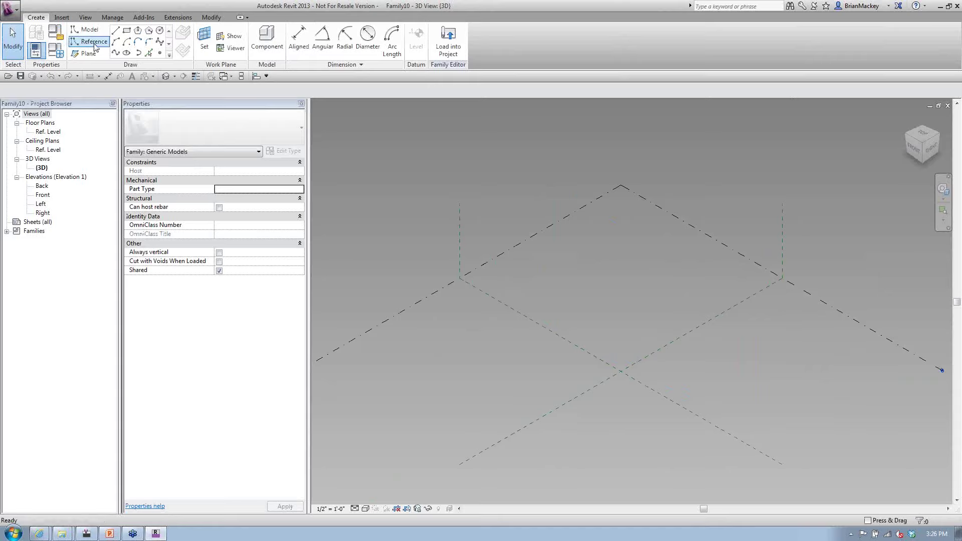
{"action": "left_click", "coordinate": [159, 53]}
{"action": "left_click", "coordinate": [533, 366]}
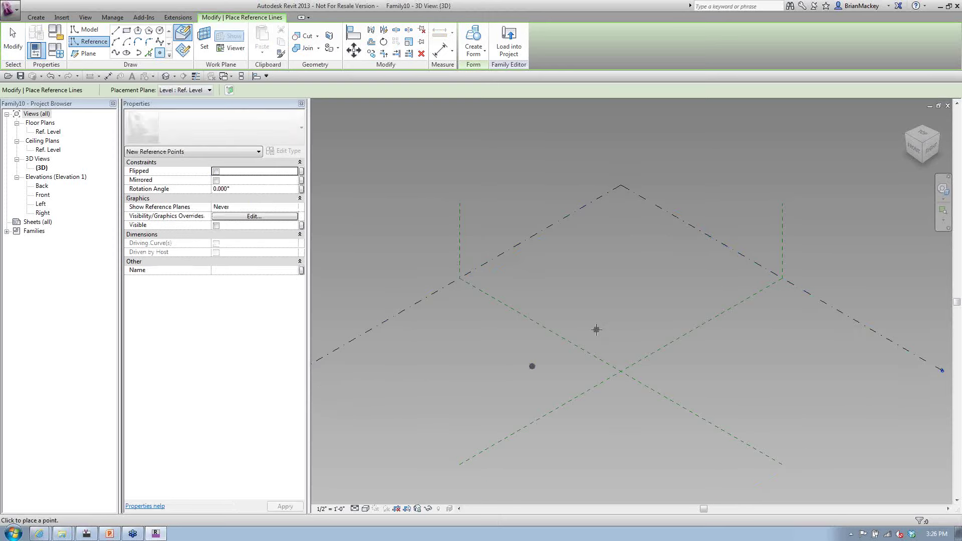
{"action": "left_click", "coordinate": [596, 329]}
{"action": "left_click", "coordinate": [648, 303]}
{"action": "left_click", "coordinate": [585, 417]}
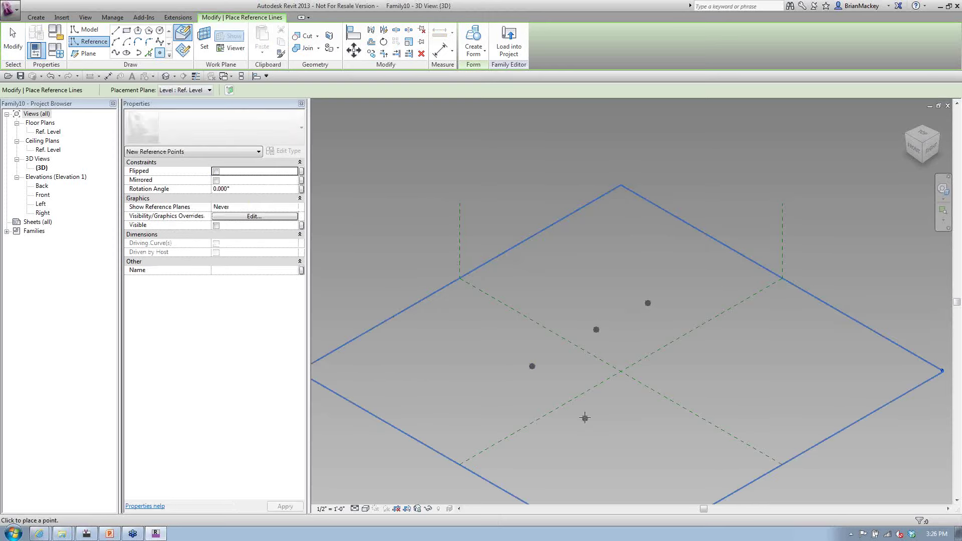
{"action": "left_click", "coordinate": [653, 376]}
{"action": "left_click", "coordinate": [714, 350]}
{"action": "left_click", "coordinate": [633, 452]}
{"action": "left_click", "coordinate": [706, 418]}
{"action": "left_click", "coordinate": [758, 393]}
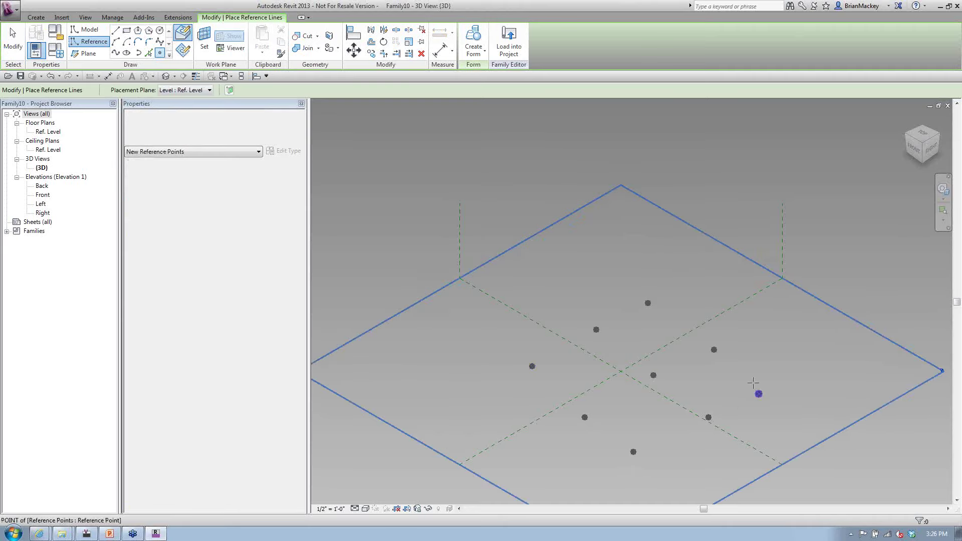
{"action": "right_click", "coordinate": [728, 281]}
{"action": "key", "text": "Escape"}
{"action": "right_click", "coordinate": [729, 282]}
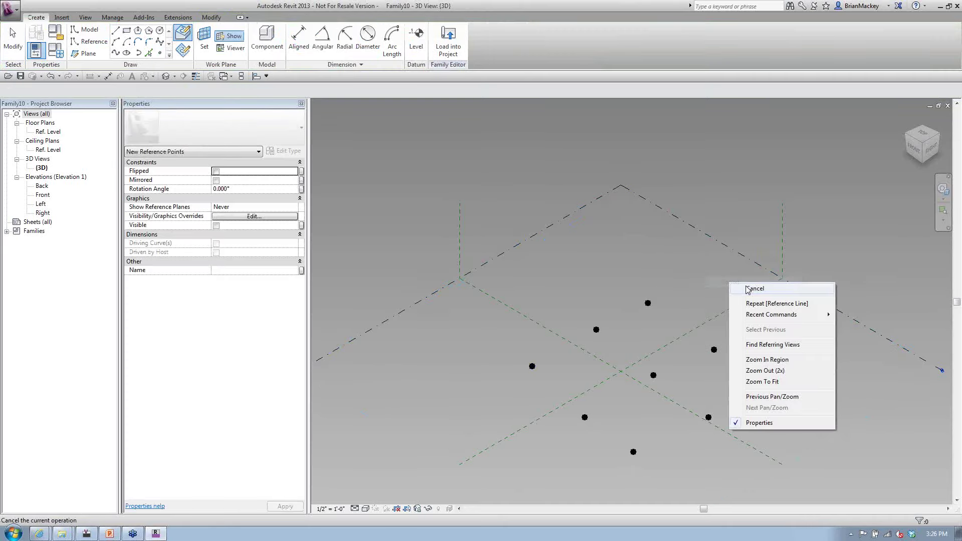
{"action": "left_click", "coordinate": [755, 288]}
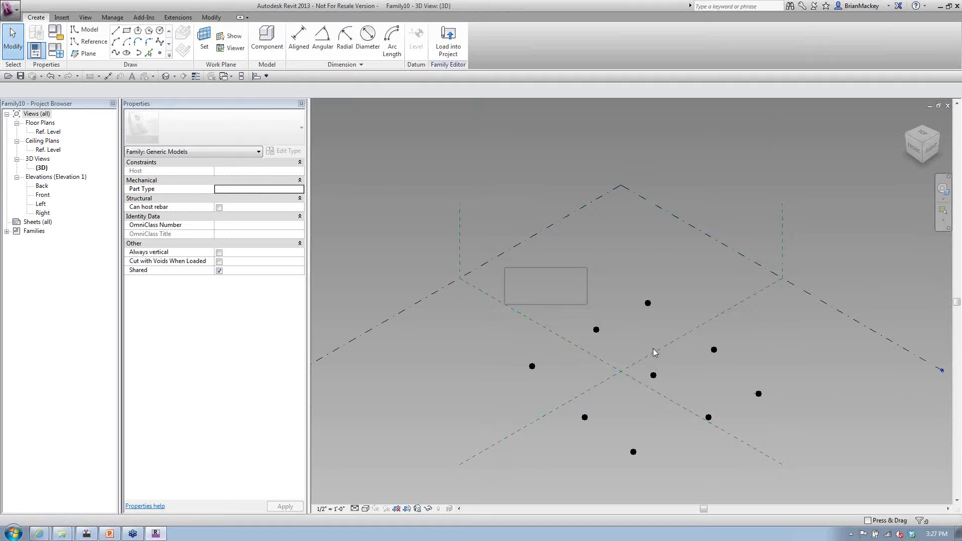
Select all nine reference points and make them adaptive
{"action": "left_click_drag", "start_coordinate": [654, 352], "coordinate": [780, 490]}
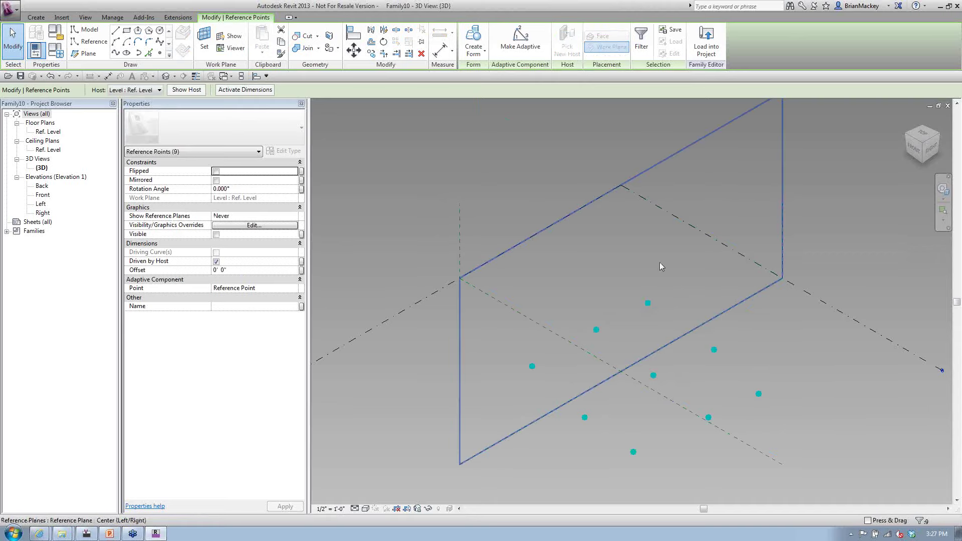
{"action": "left_click", "coordinate": [520, 40]}
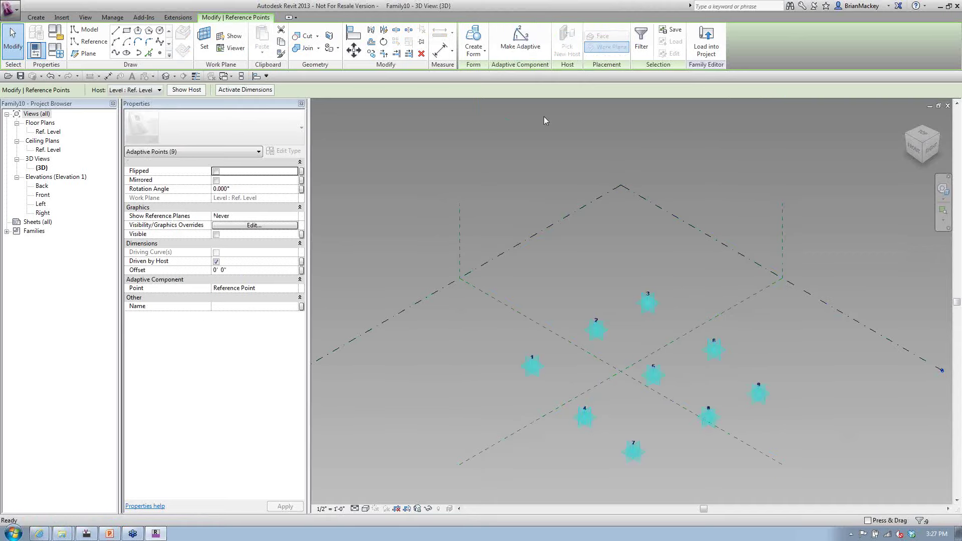
{"action": "left_click", "coordinate": [633, 297]}
{"action": "middle_click_drag", "start_coordinate": [639, 356], "coordinate": [635, 339]}
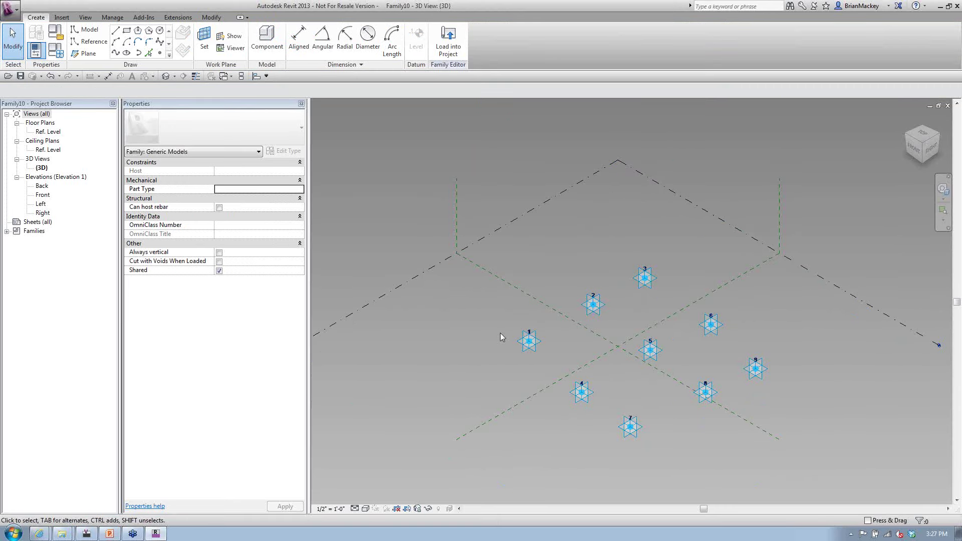
Raise adaptive points 2, 5 and 8, the middle points of each row, vertically above the reference level
{"action": "middle_click_drag", "start_coordinate": [585, 390], "coordinate": [556, 335], "text": "shift"}
{"action": "left_click", "coordinate": [554, 333]}
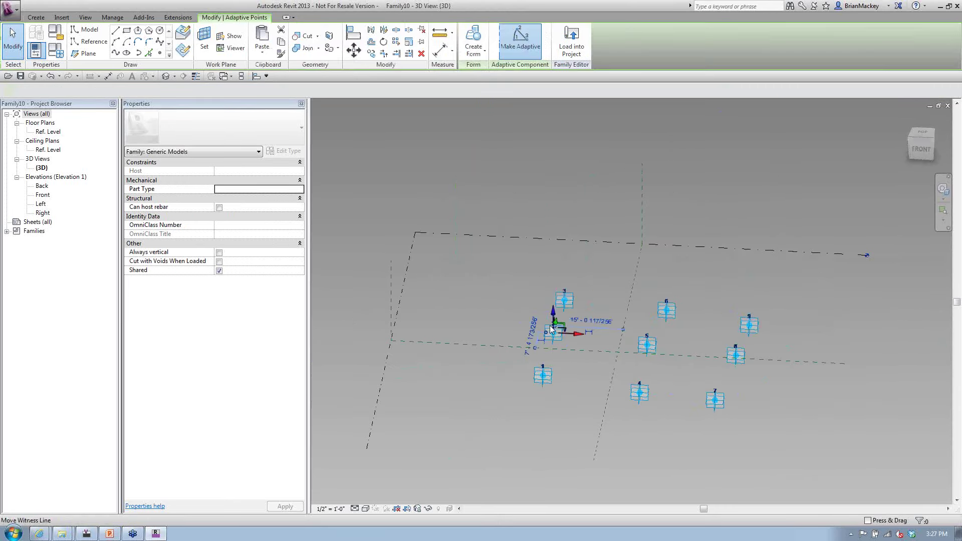
{"action": "left_click_drag", "start_coordinate": [551, 304], "coordinate": [553, 310]}
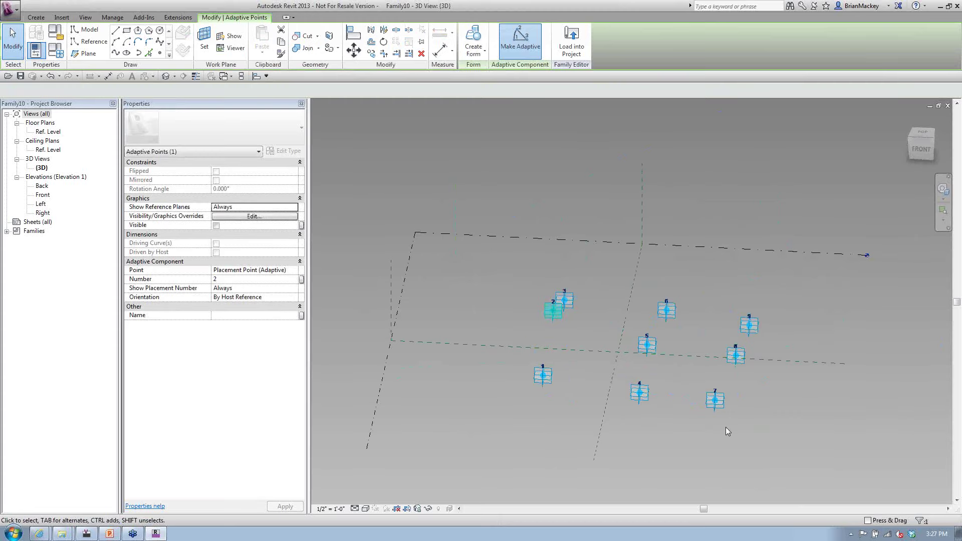
{"action": "left_click", "coordinate": [726, 427]}
{"action": "middle_click_drag", "start_coordinate": [711, 439], "coordinate": [564, 337]}
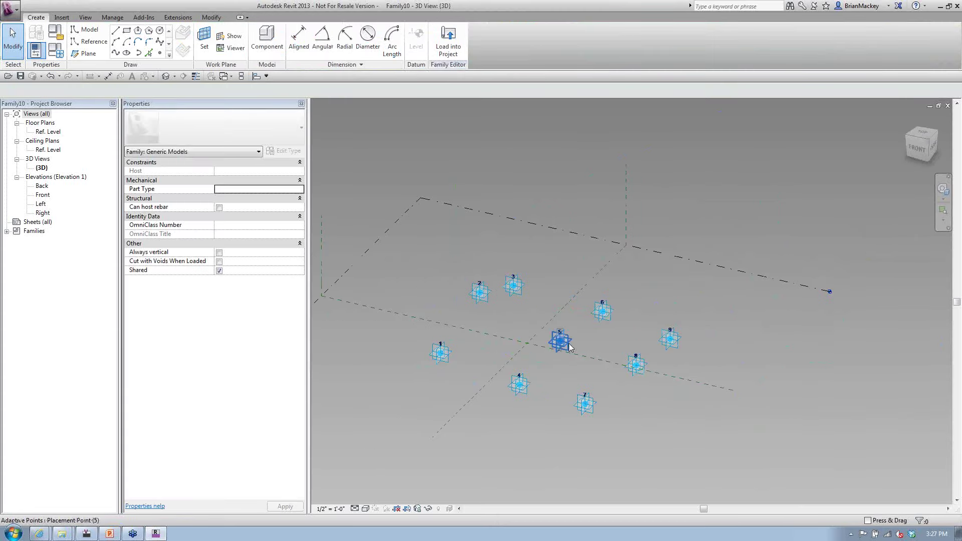
{"action": "left_click", "coordinate": [565, 335]}
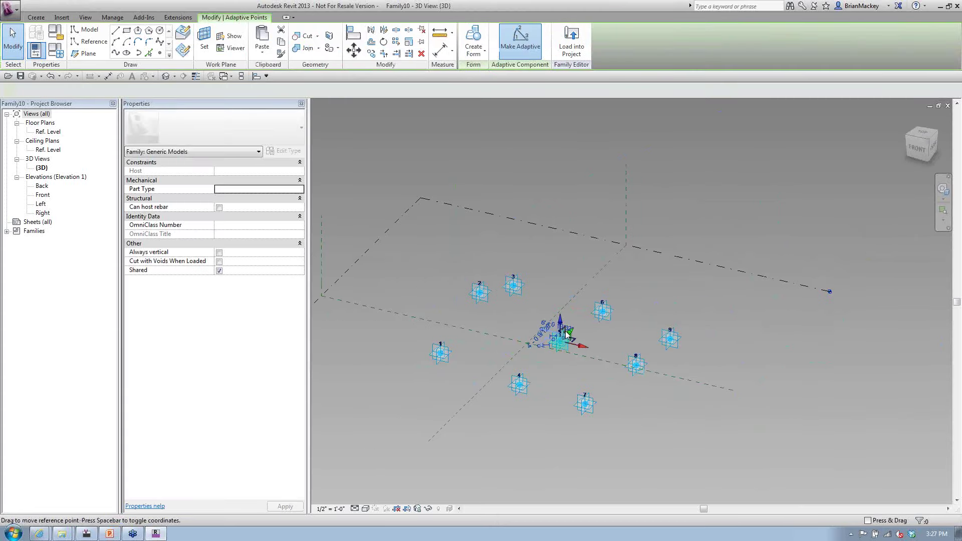
{"action": "left_click", "coordinate": [635, 364]}
{"action": "left_click_drag", "start_coordinate": [638, 335], "coordinate": [638, 313]}
{"action": "left_click", "coordinate": [583, 420]}
{"action": "middle_click_drag", "start_coordinate": [583, 420], "coordinate": [553, 430], "text": "shift"}
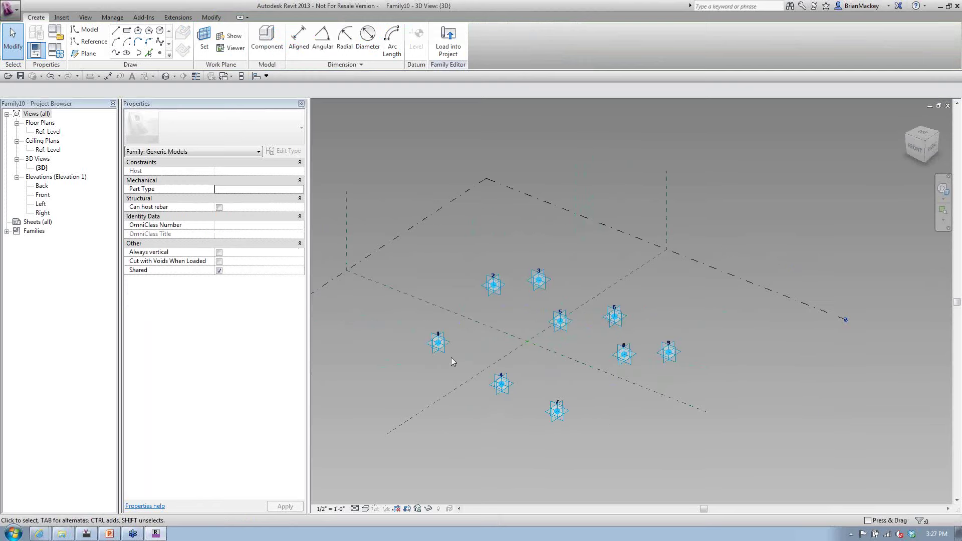
Draw a straight reference line from adaptive point 1 to adaptive point 3 with 3D Snapping on
{"action": "left_click", "coordinate": [91, 41]}
{"action": "left_click", "coordinate": [116, 31]}
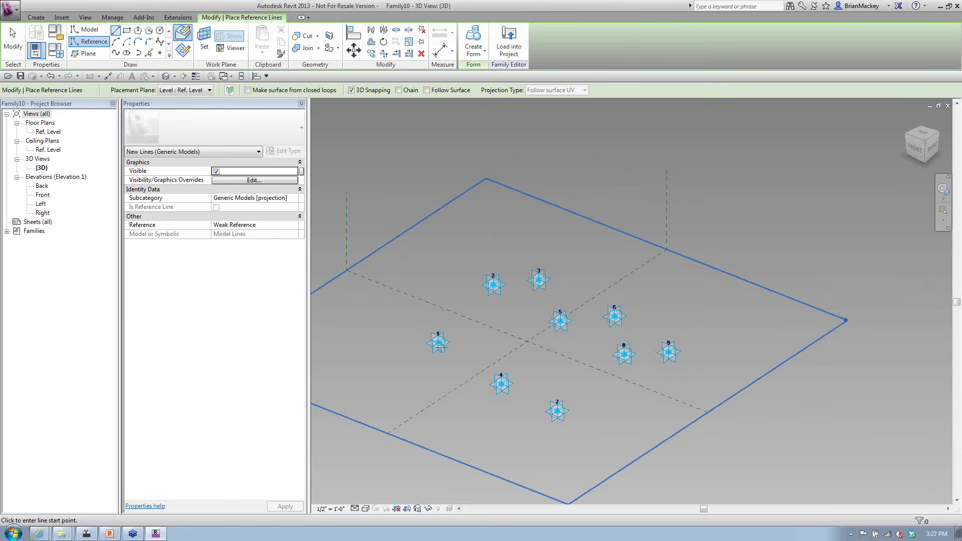
{"action": "key", "text": "Escape"}
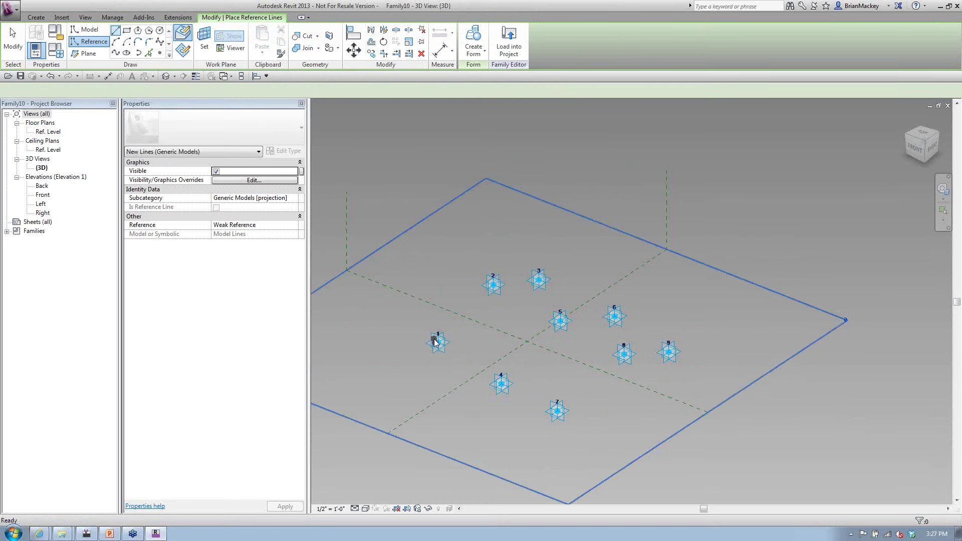
{"action": "key", "text": "l"}
{"action": "key", "text": "i"}
{"action": "left_click", "coordinate": [435, 344]}
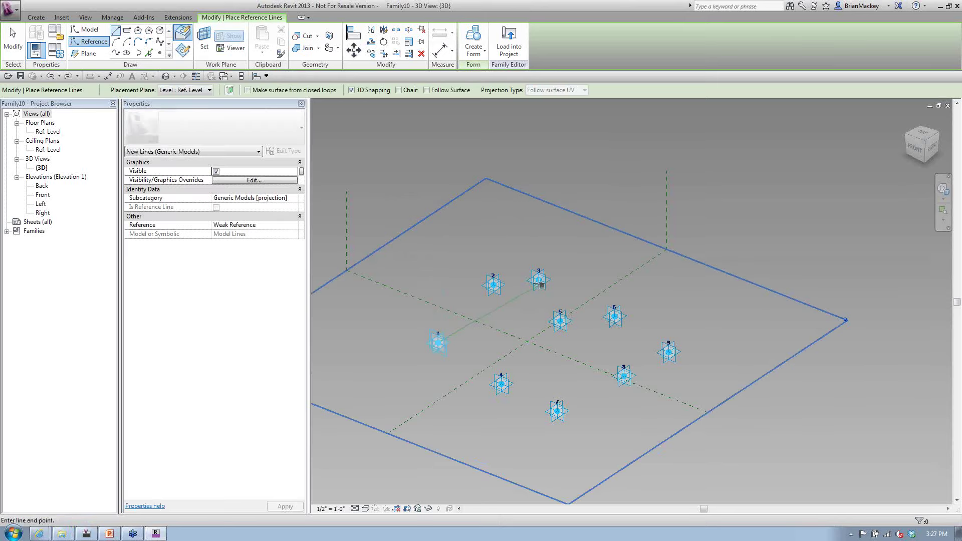
{"action": "left_click", "coordinate": [539, 281]}
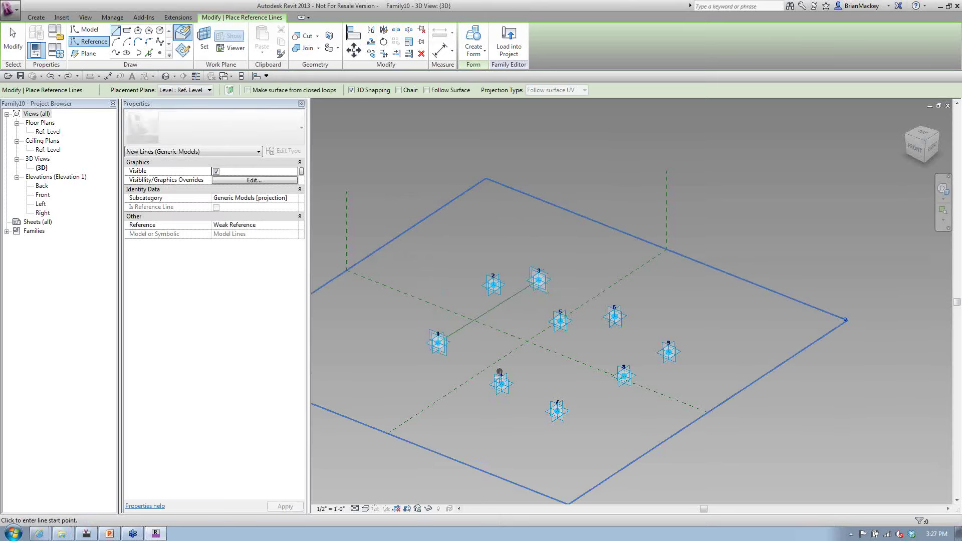
Draw straight reference lines connecting adaptive points 1 to 7, 7 to 9 and 9 to 3, completing the rectangular outline
{"action": "left_click", "coordinate": [438, 343]}
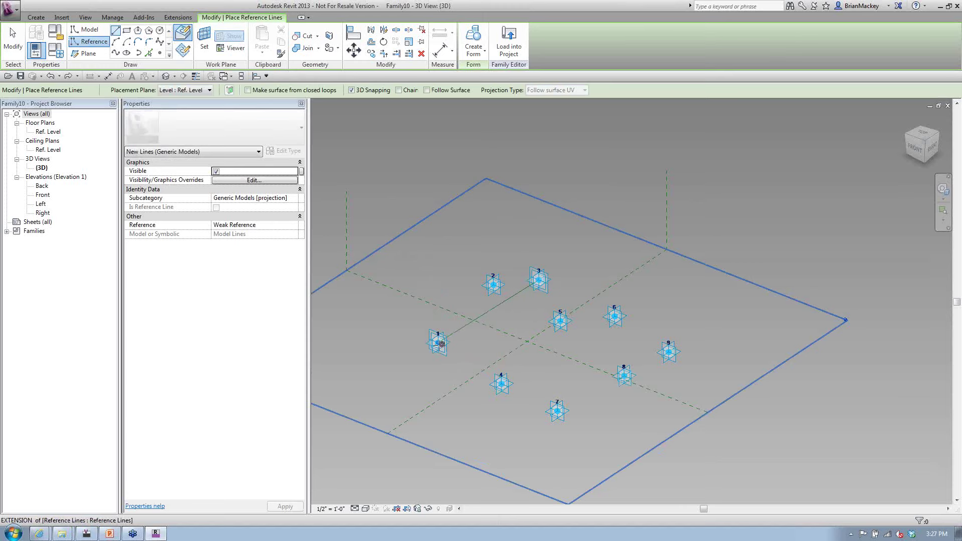
{"action": "left_click", "coordinate": [558, 411]}
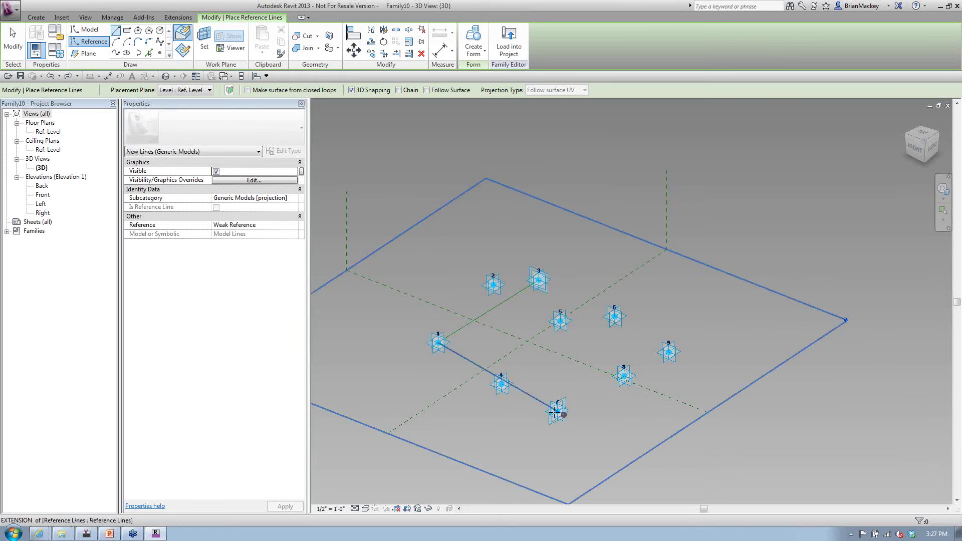
{"action": "left_click", "coordinate": [557, 411]}
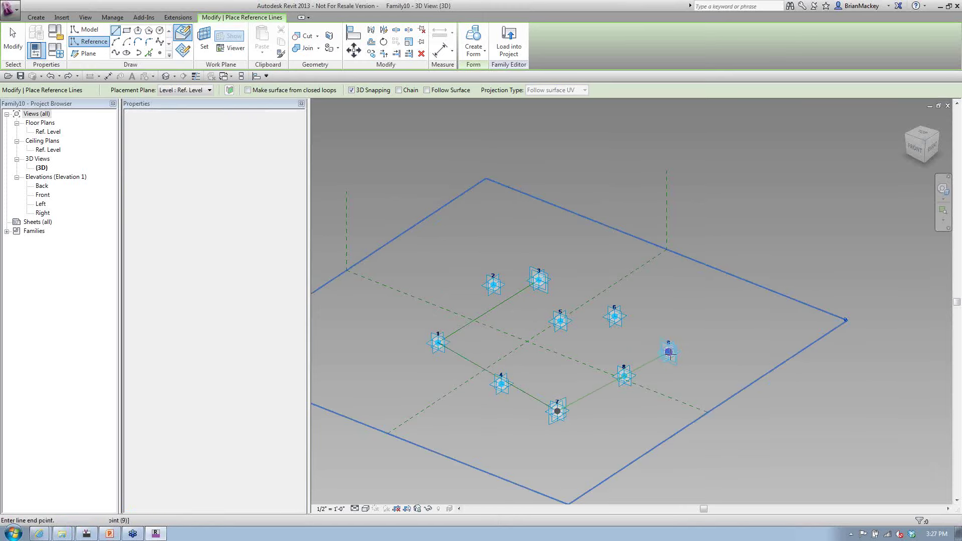
{"action": "left_click", "coordinate": [670, 352]}
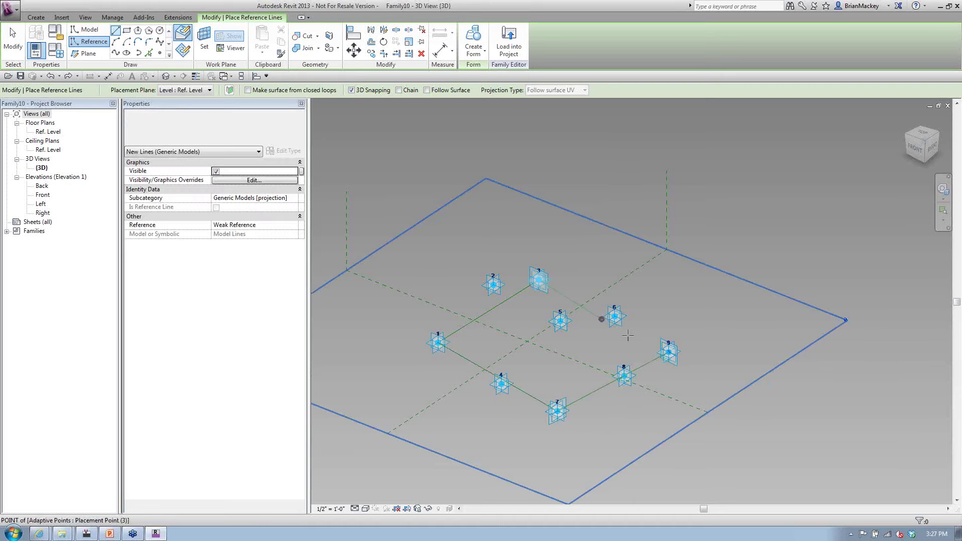
{"action": "left_click", "coordinate": [666, 349]}
{"action": "key", "text": "Escape"}
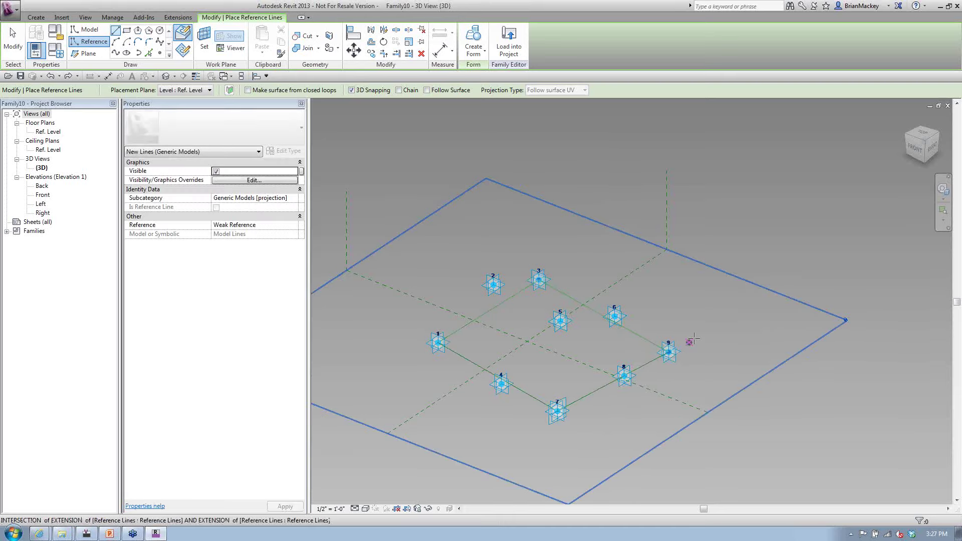
{"action": "right_click", "coordinate": [696, 312]}
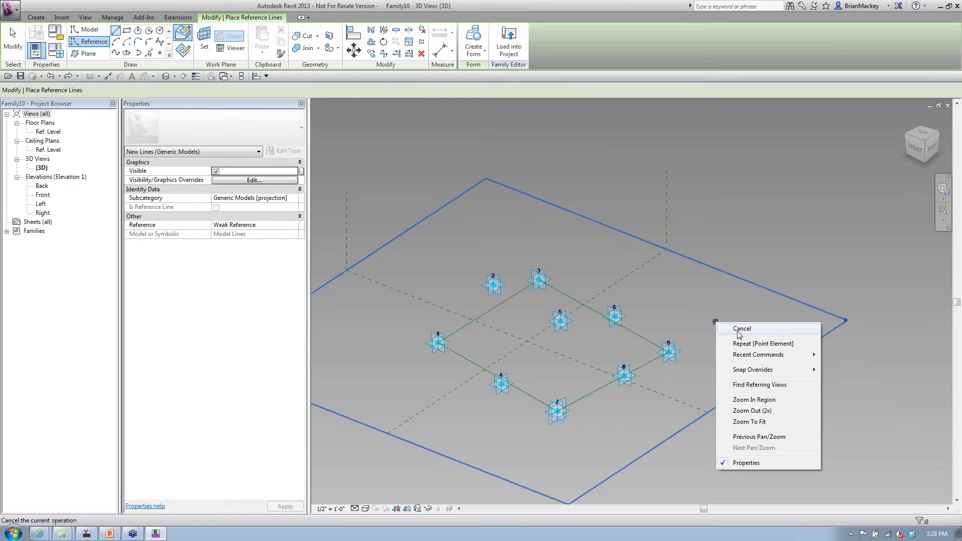
{"action": "left_click", "coordinate": [721, 319]}
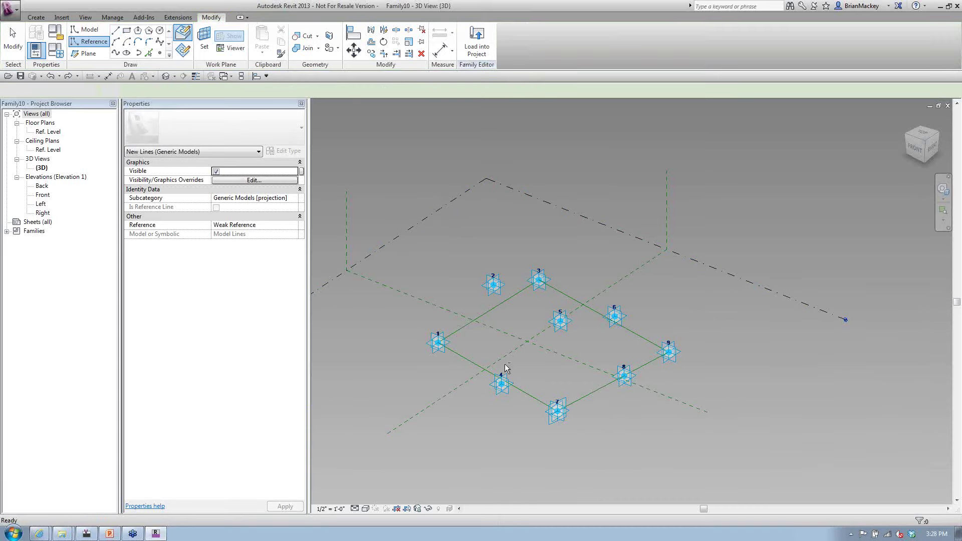
Raise adaptive points 4 and 6 vertically above the straight reference lines
{"action": "mouse_move", "coordinate": [505, 364]}
{"action": "middle_mouse_down", "text": "shift"}
{"action": "mouse_move", "coordinate": [602, 312]}
{"action": "mouse_move", "coordinate": [477, 318]}
{"action": "mouse_move", "coordinate": [511, 354]}
{"action": "middle_mouse_up", "text": "shift"}
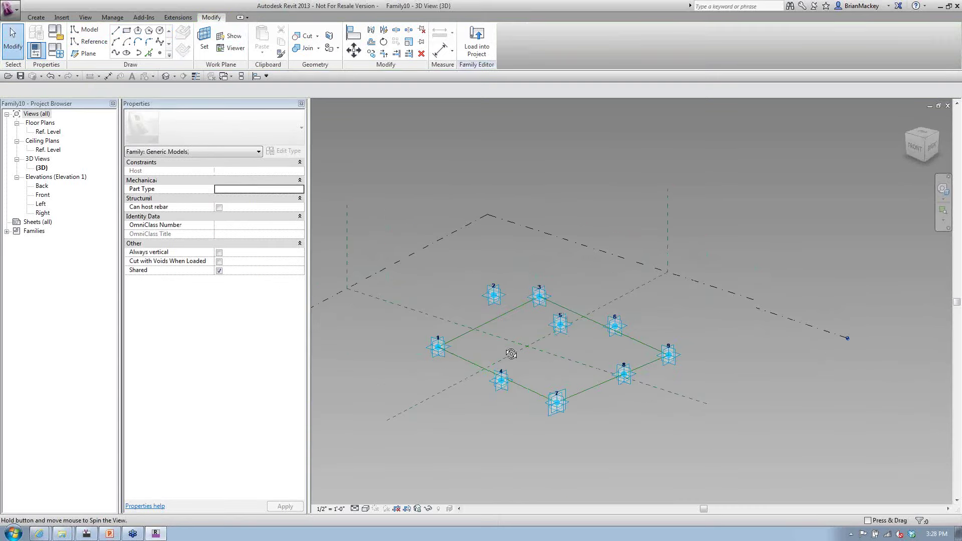
{"action": "left_click", "coordinate": [502, 377]}
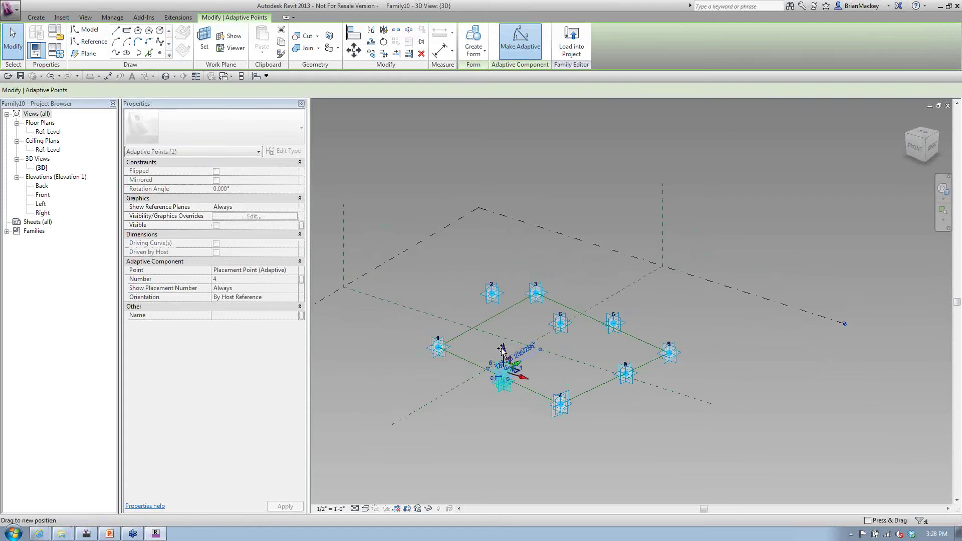
{"action": "left_click", "coordinate": [619, 314]}
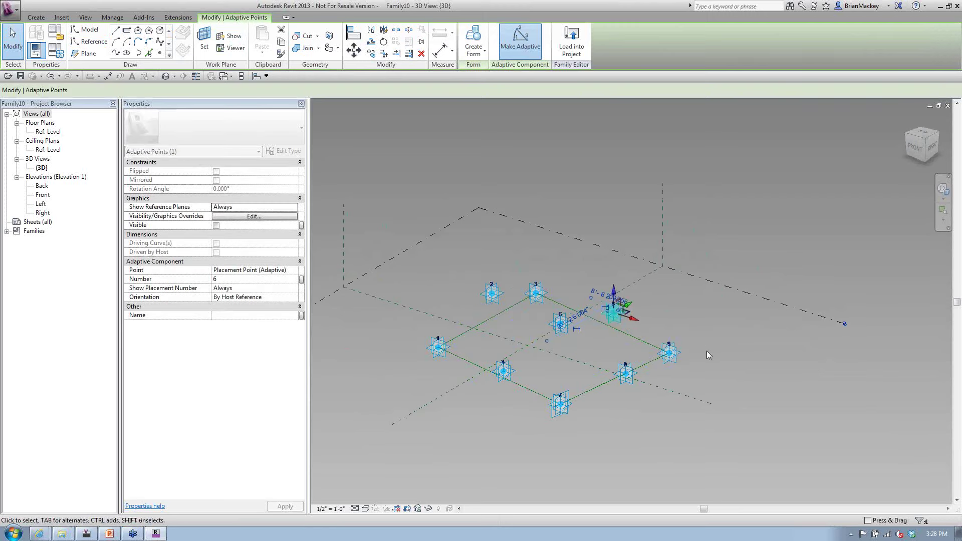
{"action": "left_click", "coordinate": [707, 351]}
Create a spline through adaptive points 1, 2 and 3
{"action": "middle_click_drag", "start_coordinate": [653, 386], "coordinate": [642, 383], "text": "shift"}
{"action": "middle_click_drag", "start_coordinate": [469, 397], "coordinate": [494, 380], "text": "shift"}
{"action": "left_click", "coordinate": [497, 377]}
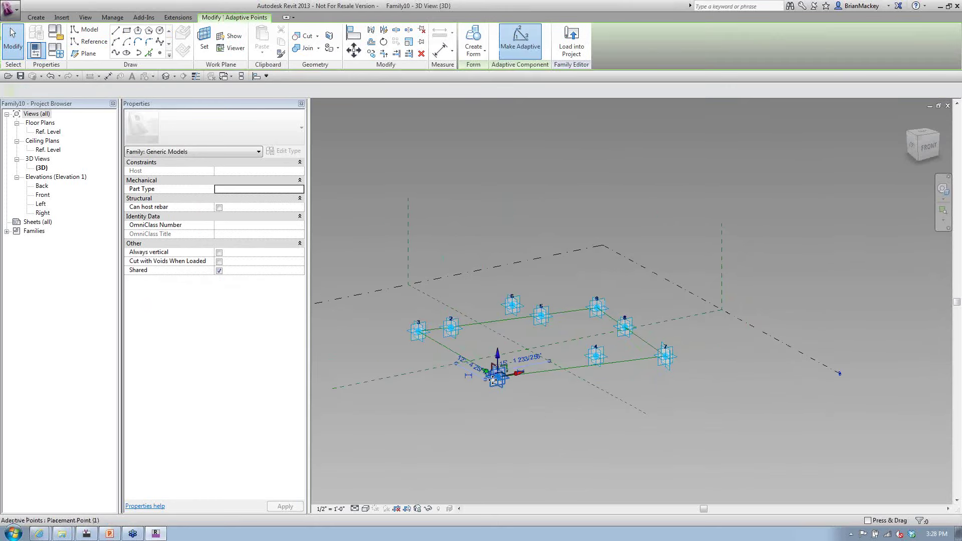
{"action": "left_click", "coordinate": [451, 329], "text": "ctrl"}
{"action": "left_click", "coordinate": [418, 331], "text": "ctrl"}
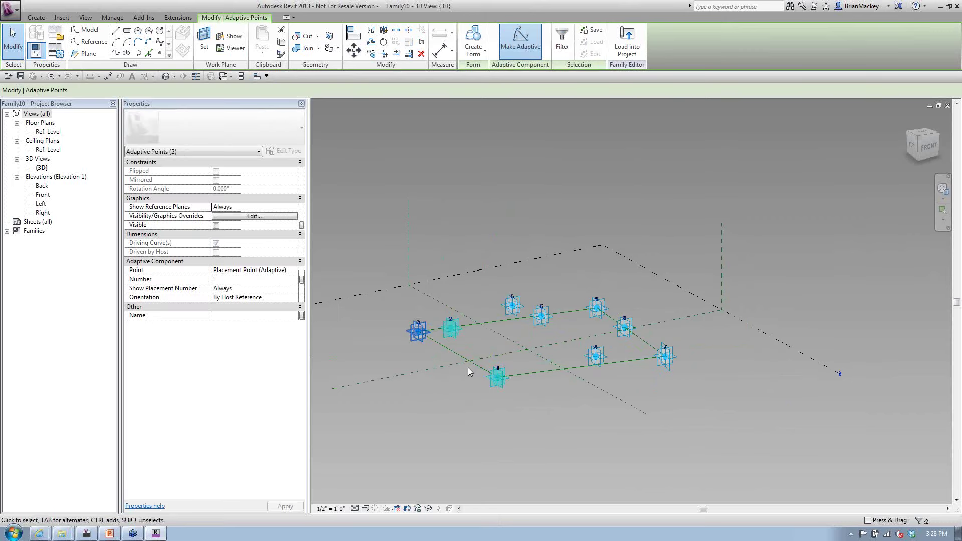
{"action": "left_click", "coordinate": [117, 53]}
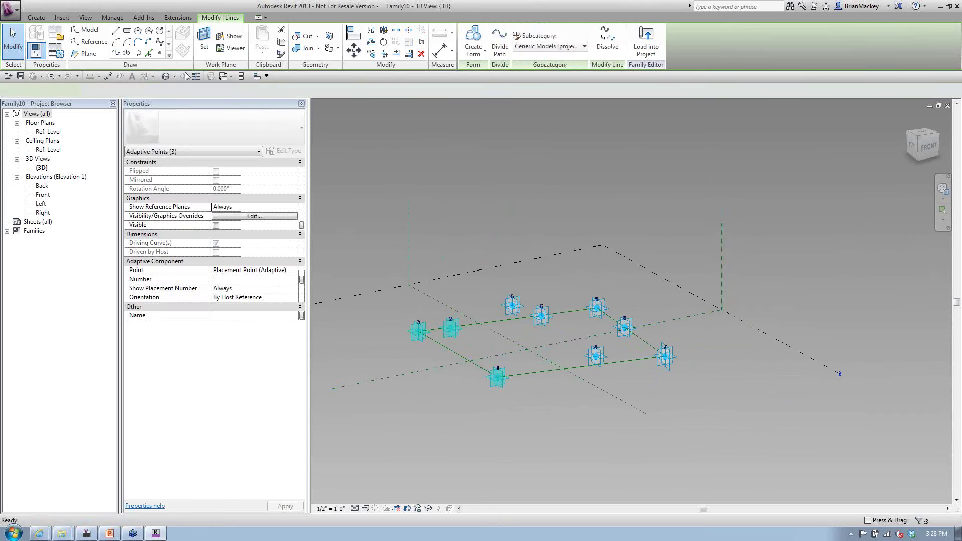
{"action": "left_click", "coordinate": [593, 409]}
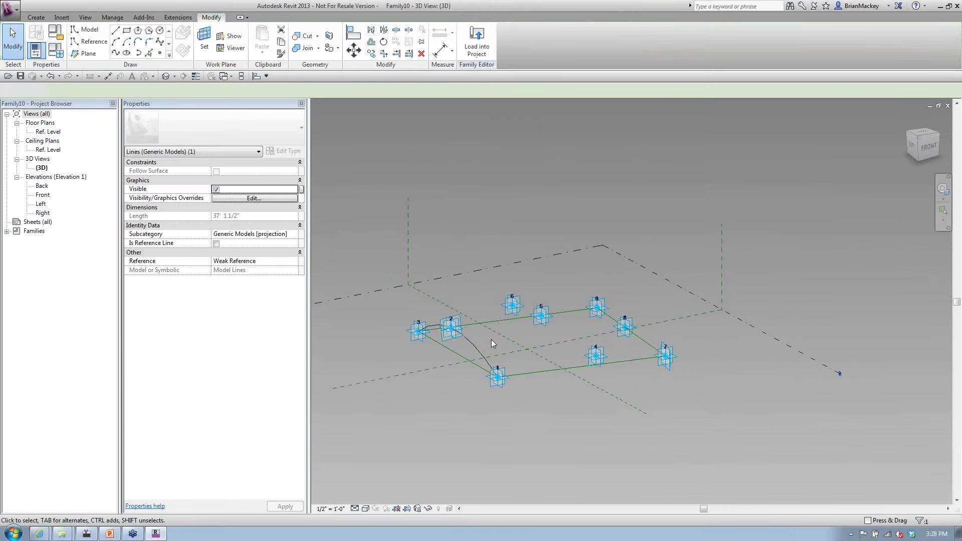
Create a spline through adaptive points 4, 5 and 6
{"action": "left_click", "coordinate": [570, 347]}
{"action": "left_click", "coordinate": [541, 320], "text": "ctrl"}
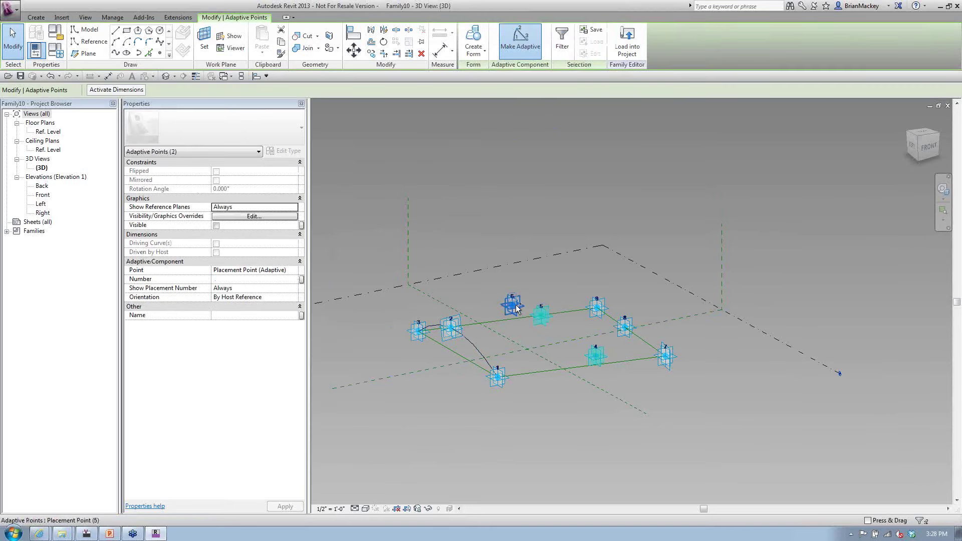
{"action": "left_click", "coordinate": [512, 305], "text": "ctrl"}
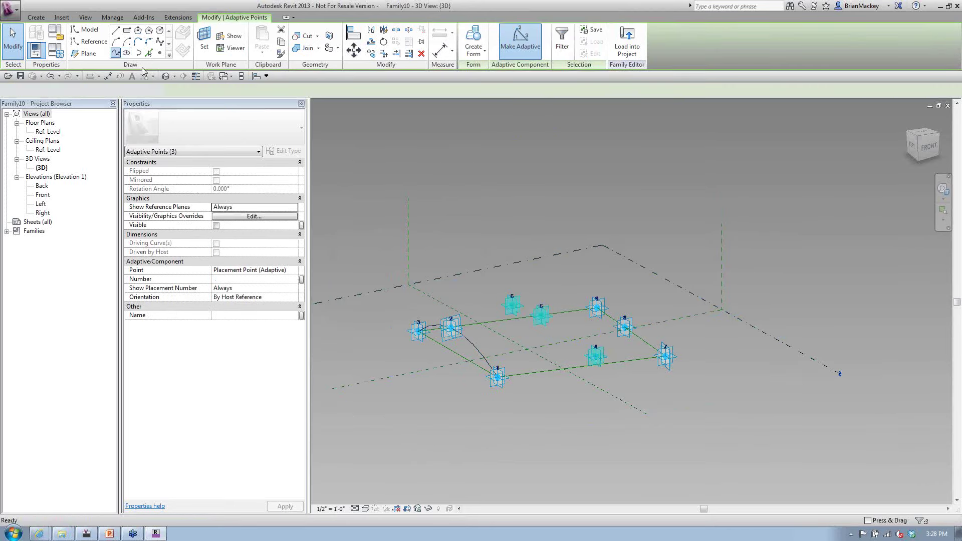
{"action": "left_click", "coordinate": [687, 369]}
Raise adaptive point 8 vertically above the reference line between points 7 and 9
{"action": "left_click", "coordinate": [671, 361]}
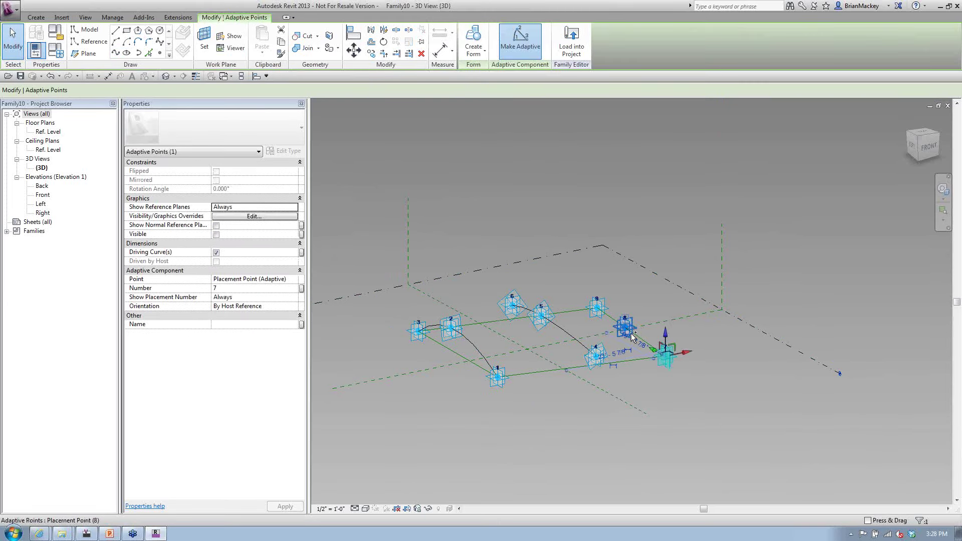
{"action": "middle_click_drag", "start_coordinate": [691, 367], "coordinate": [750, 354], "text": "shift"}
{"action": "key", "text": "Escape"}
{"action": "left_click", "coordinate": [751, 354]}
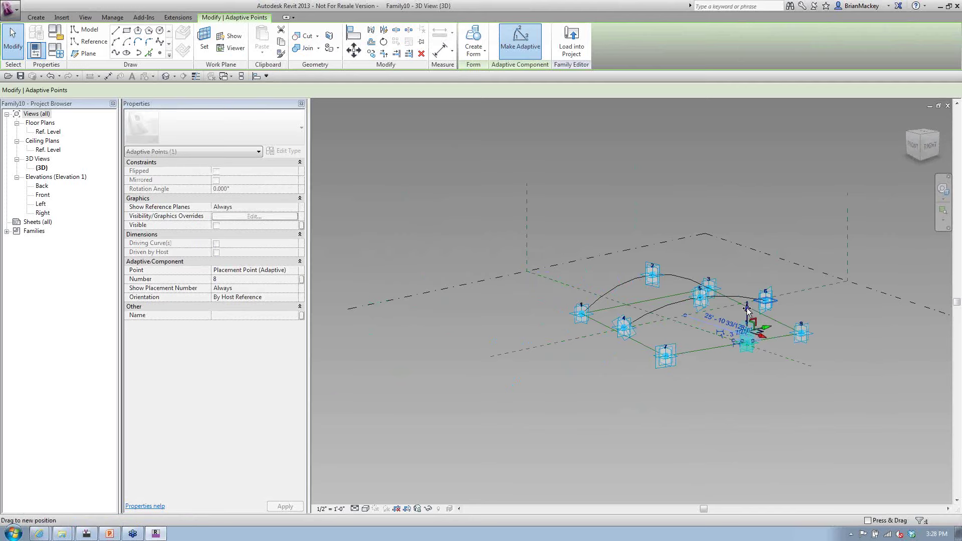
{"action": "left_click", "coordinate": [759, 394]}
Create a spline through adaptive points 7, 8 and 9
{"action": "left_click", "coordinate": [666, 356]}
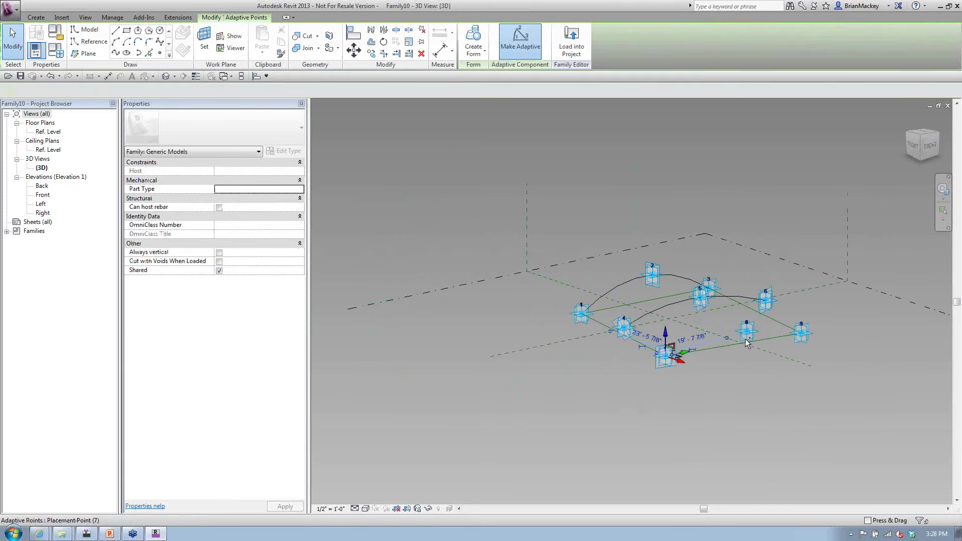
{"action": "left_click", "coordinate": [747, 331], "text": "ctrl"}
{"action": "left_click", "coordinate": [801, 333], "text": "ctrl"}
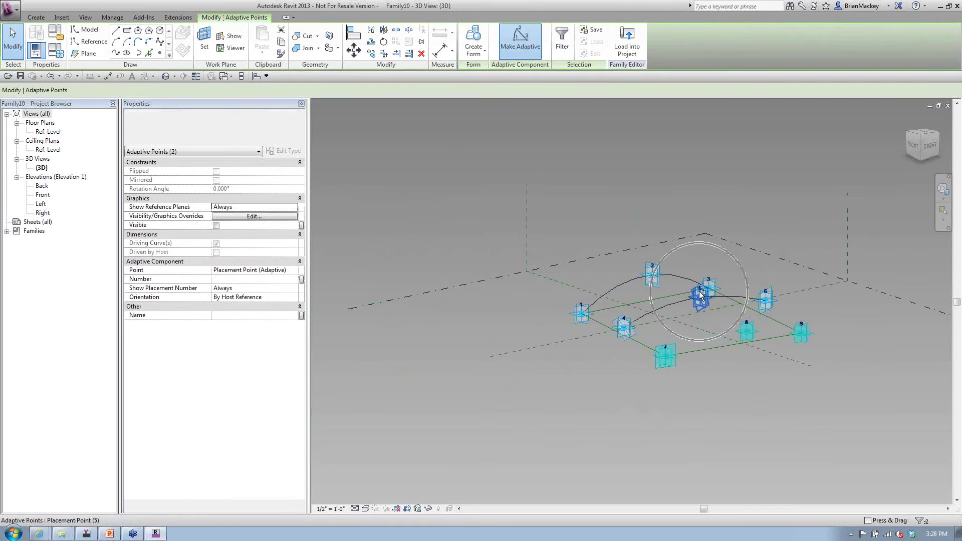
{"action": "left_click", "coordinate": [115, 53]}
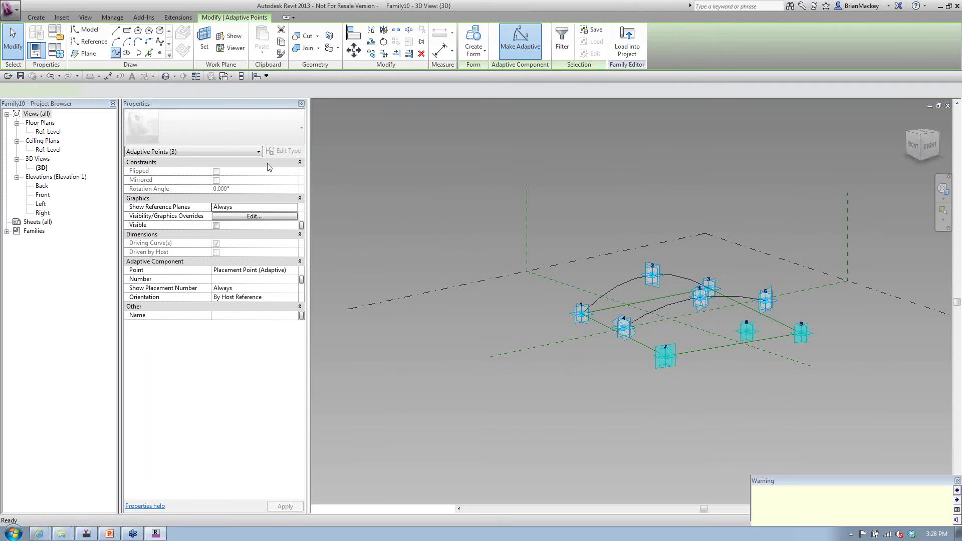
{"action": "left_click", "coordinate": [712, 397]}
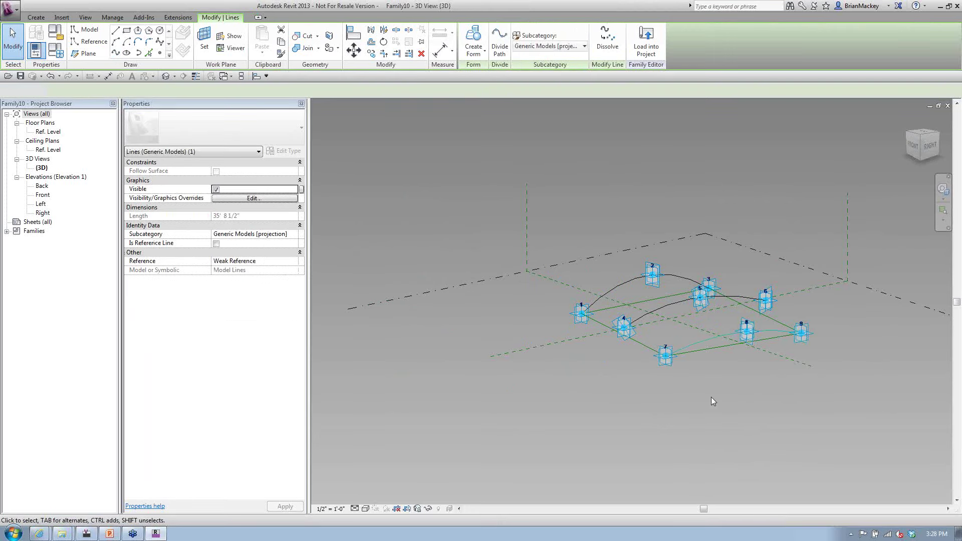
Select the three splines and convert them from model lines to reference lines
{"action": "middle_click_drag", "start_coordinate": [712, 396], "coordinate": [691, 323], "text": "shift"}
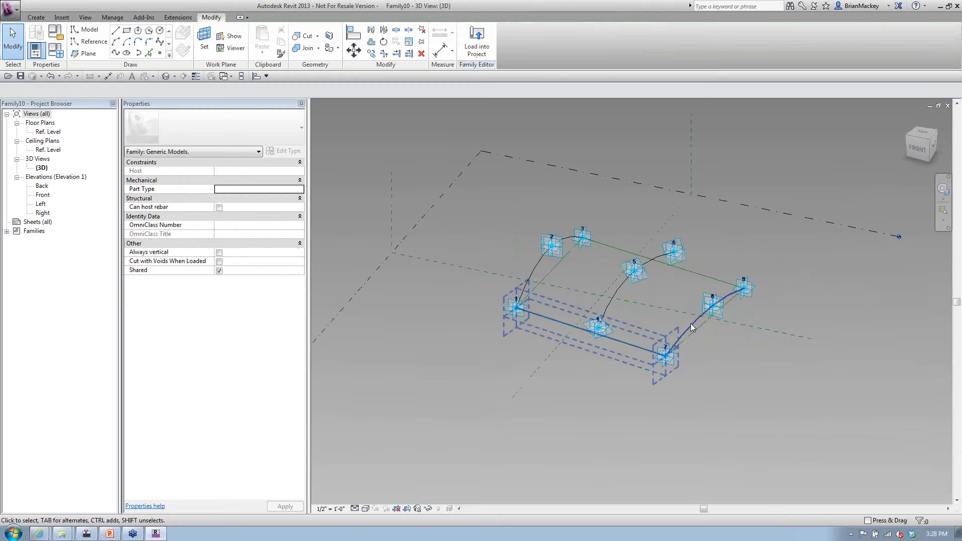
{"action": "left_click", "coordinate": [656, 316]}
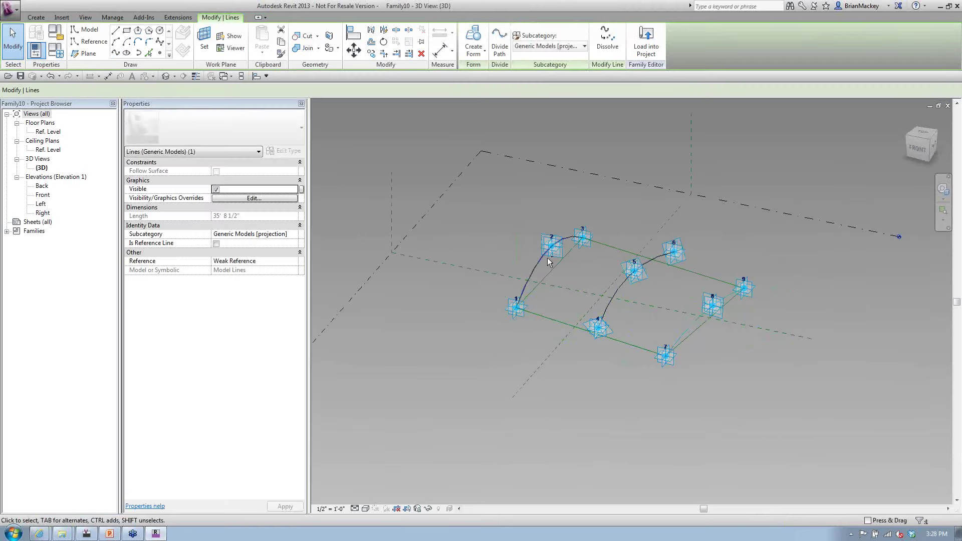
{"action": "left_click", "coordinate": [544, 265], "text": "ctrl"}
{"action": "left_click", "coordinate": [616, 288], "text": "ctrl"}
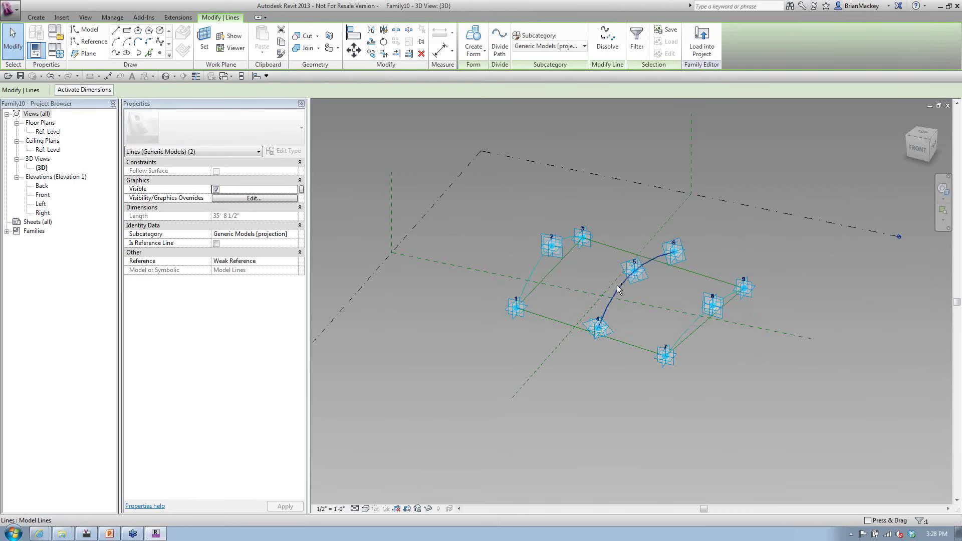
{"action": "left_click", "coordinate": [216, 244]}
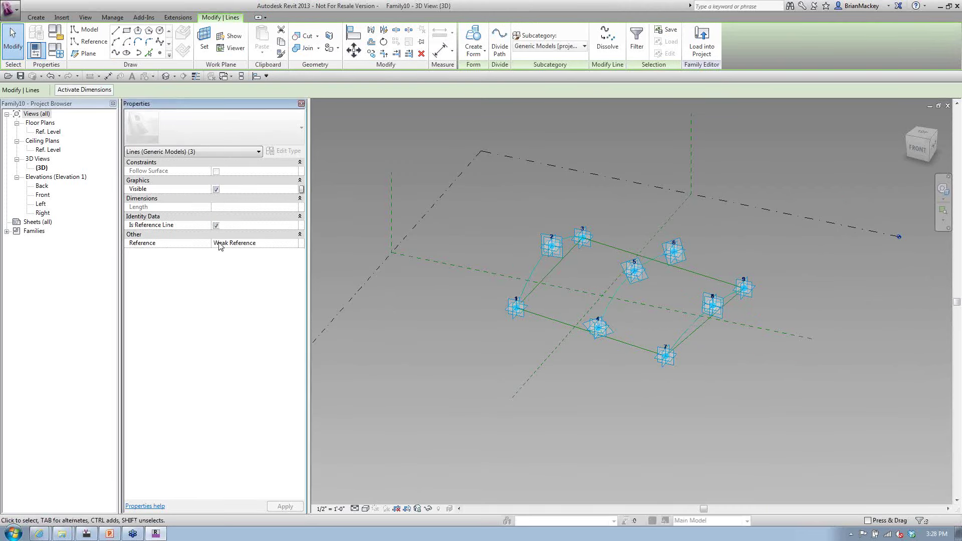
{"action": "left_click", "coordinate": [726, 415]}
{"action": "middle_click_drag", "start_coordinate": [734, 426], "coordinate": [666, 404], "text": "shift"}
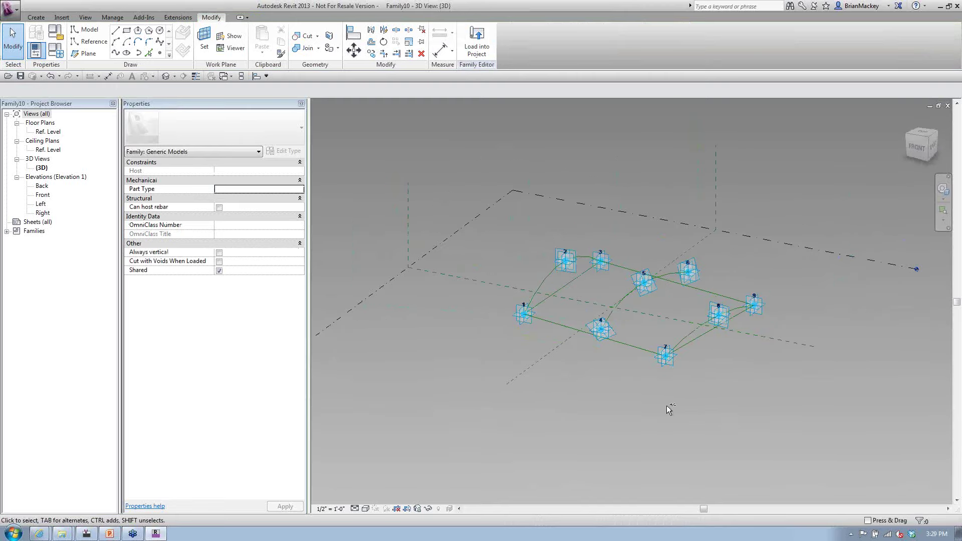
Close the Family8 sphere family and review the finished Deformation Curved Panel family before returning to Family10
{"action": "key", "text": "ctrl+F4"}
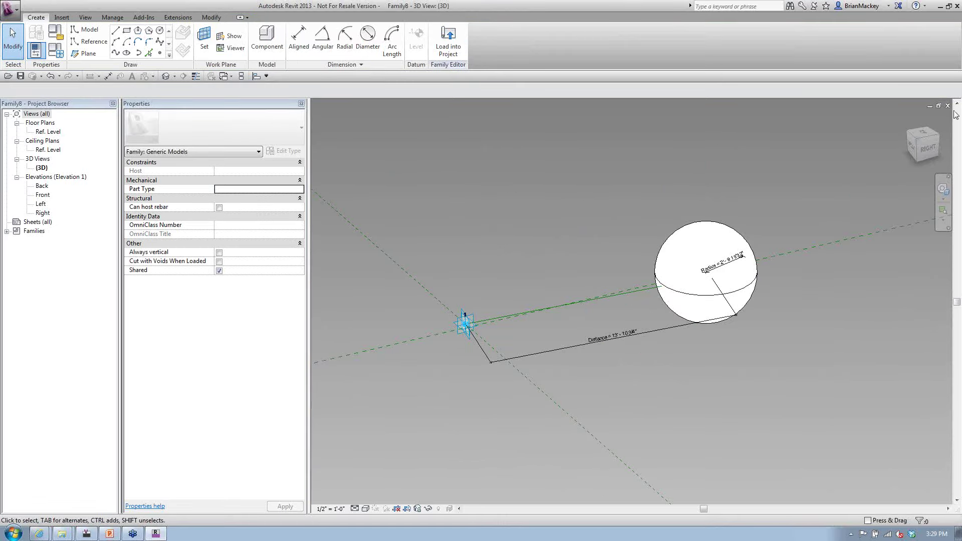
{"action": "left_click", "coordinate": [948, 106]}
{"action": "left_click", "coordinate": [513, 273]}
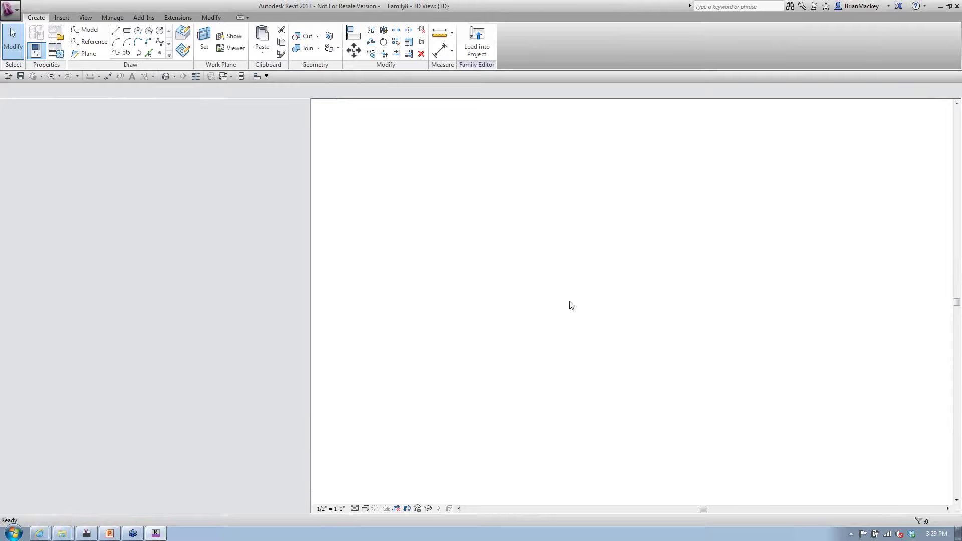
{"action": "key", "text": "ctrl+F4"}
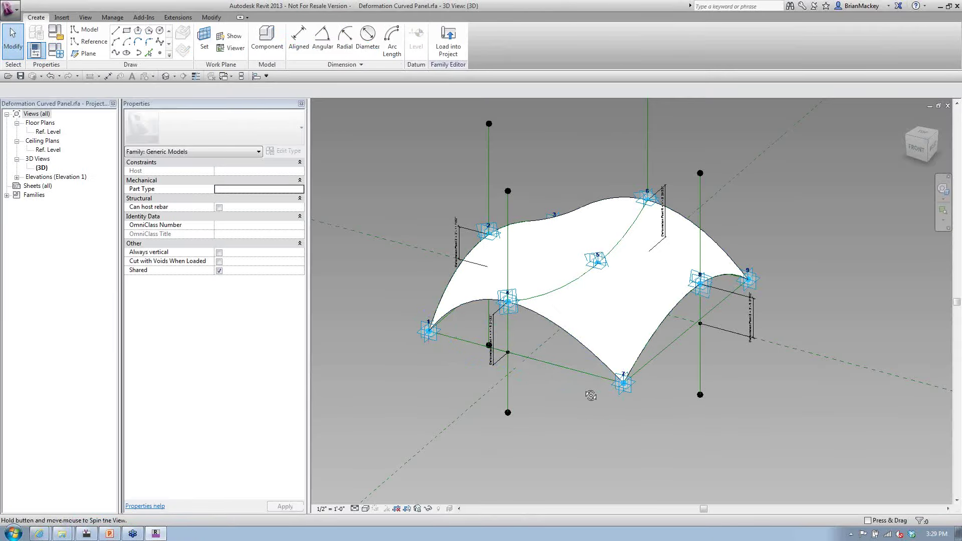
{"action": "middle_click_drag", "start_coordinate": [591, 395], "coordinate": [622, 426], "text": "shift"}
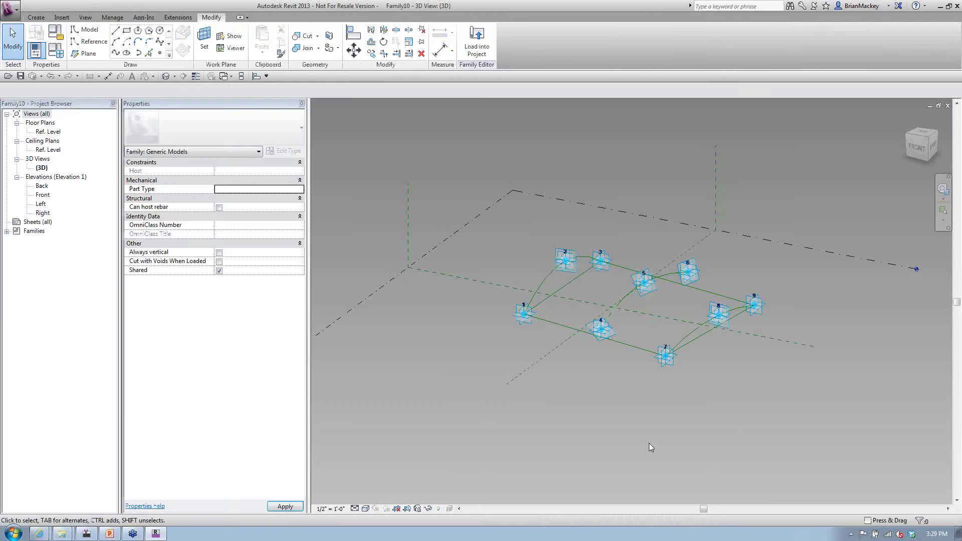
Try to create a surface form from the three curved reference lines through points 1-2-3, 4-5-6 and 7-8-9
{"action": "scroll", "coordinate": [644, 282], "scroll_direction": "up", "scroll_amount": 1}
{"action": "middle_click_drag", "start_coordinate": [695, 341], "coordinate": [713, 367], "text": "shift"}
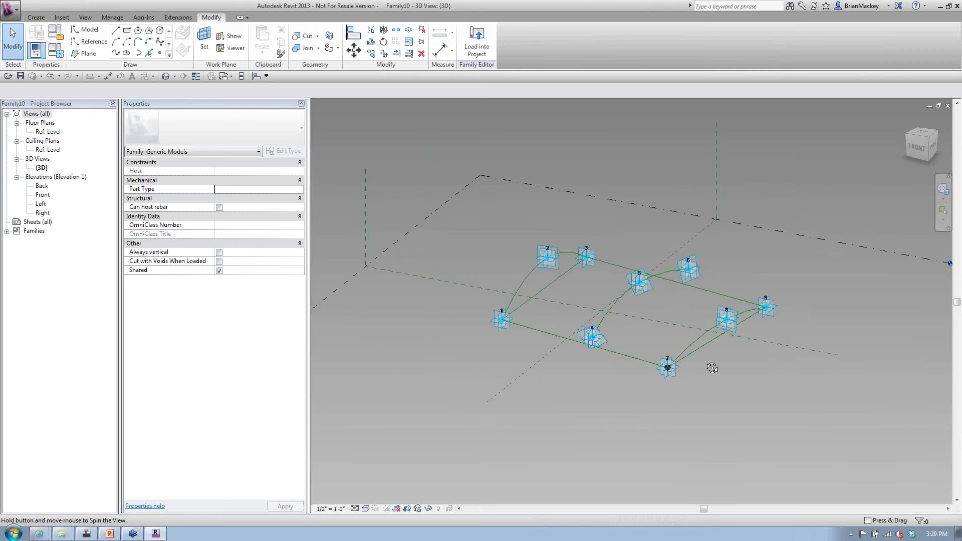
{"action": "left_click", "coordinate": [703, 336]}
{"action": "left_click", "coordinate": [614, 305], "text": "ctrl"}
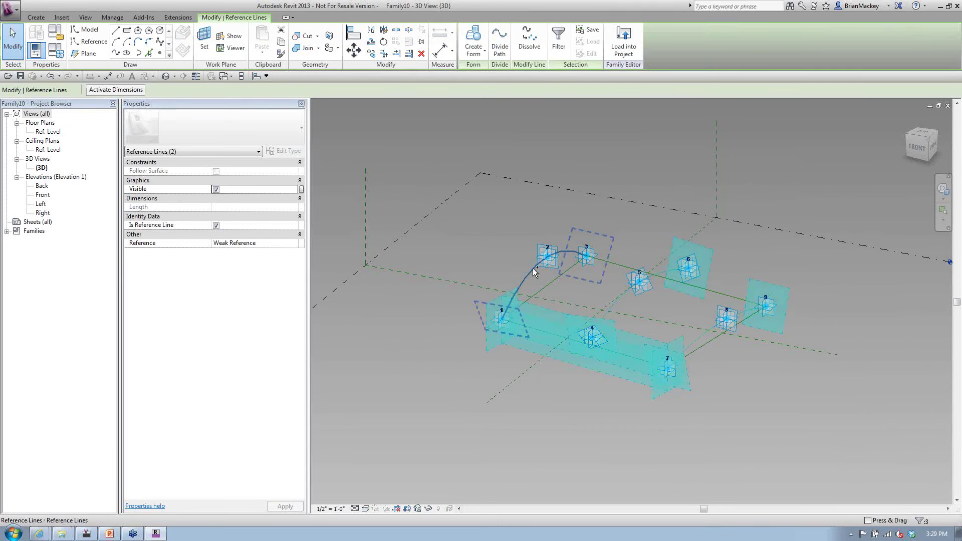
{"action": "left_click", "coordinate": [534, 261], "text": "ctrl"}
{"action": "left_click", "coordinate": [473, 40]}
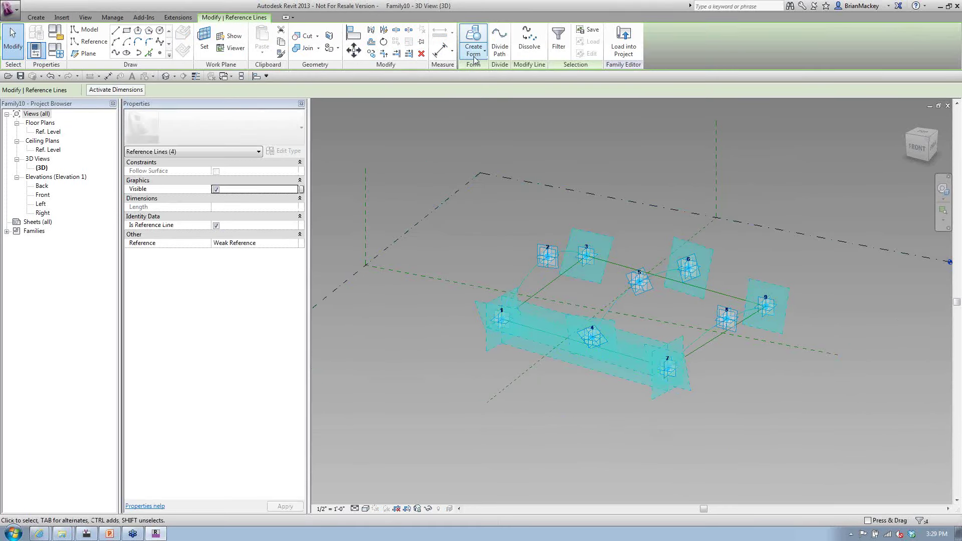
{"action": "left_click", "coordinate": [712, 378]}
{"action": "middle_click_drag", "start_coordinate": [712, 378], "coordinate": [608, 298], "text": "shift"}
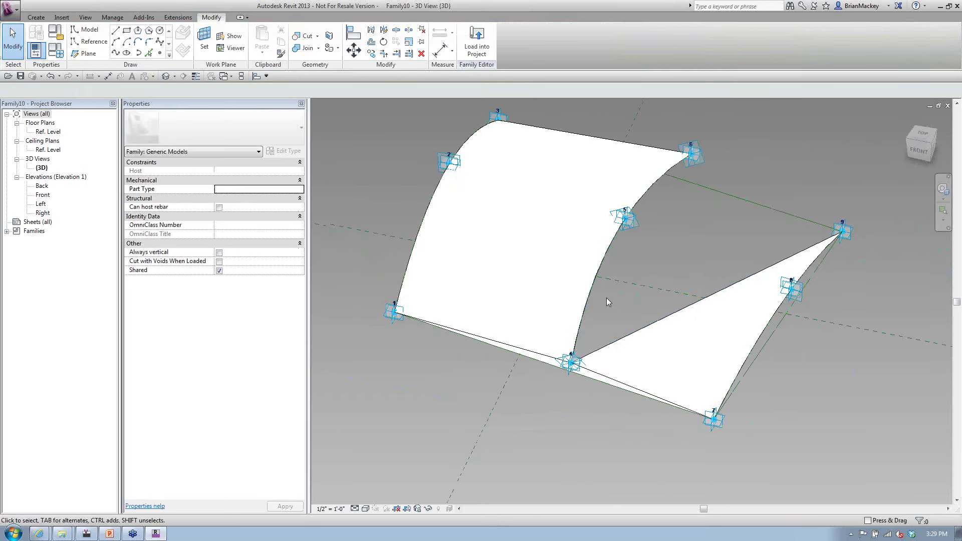
Delete the misformed surface and create a new lofted form through the three splines 1-2-3, 4-5-6 and 7-8-9
{"action": "left_click", "coordinate": [645, 335]}
{"action": "key", "text": "Delete"}
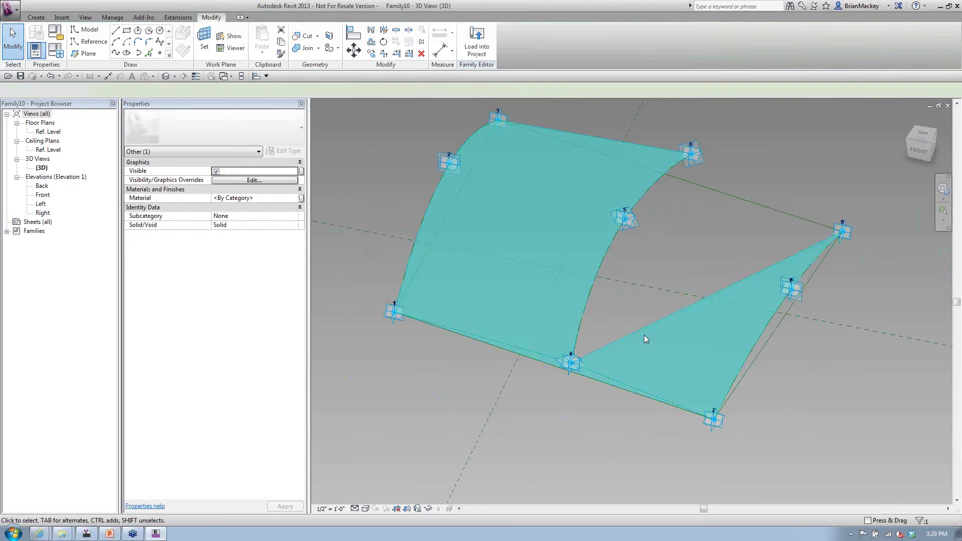
{"action": "left_click", "coordinate": [588, 294]}
{"action": "key", "text": "Tab"}
{"action": "left_click", "coordinate": [756, 345]}
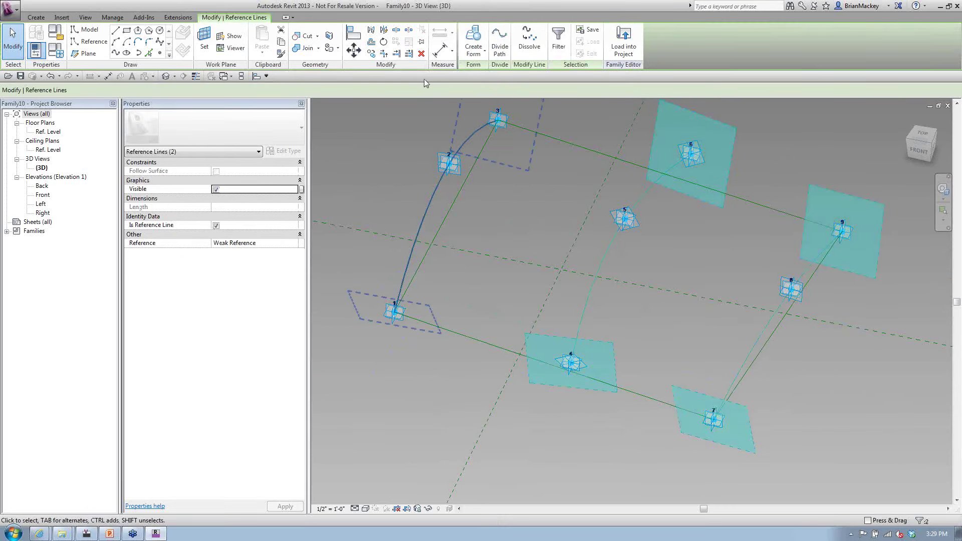
{"action": "left_click", "coordinate": [421, 224], "text": "ctrl"}
{"action": "left_click", "coordinate": [480, 37]}
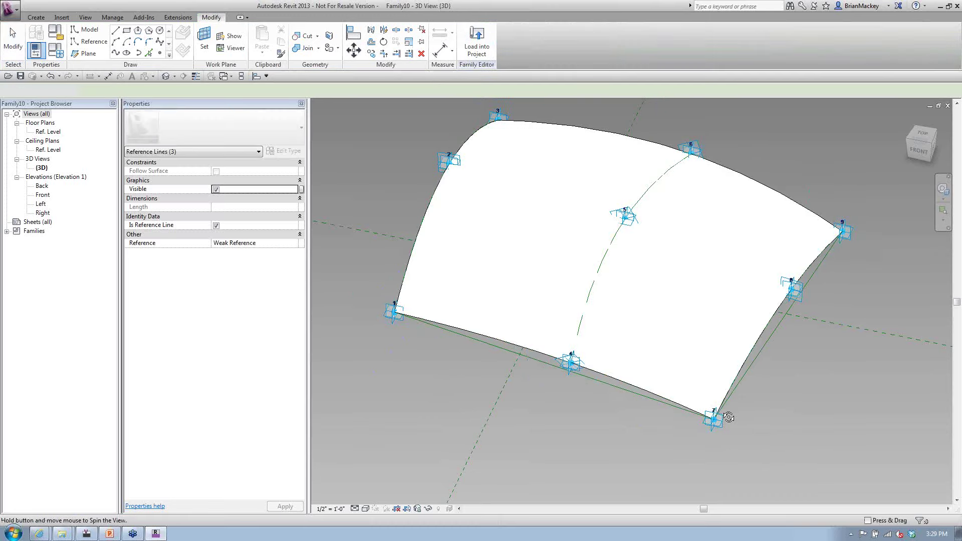
Raise adaptive point 4 so the panel edge between points 1 and 7 arches upward
{"action": "middle_click_drag", "start_coordinate": [720, 415], "coordinate": [611, 368], "text": "shift"}
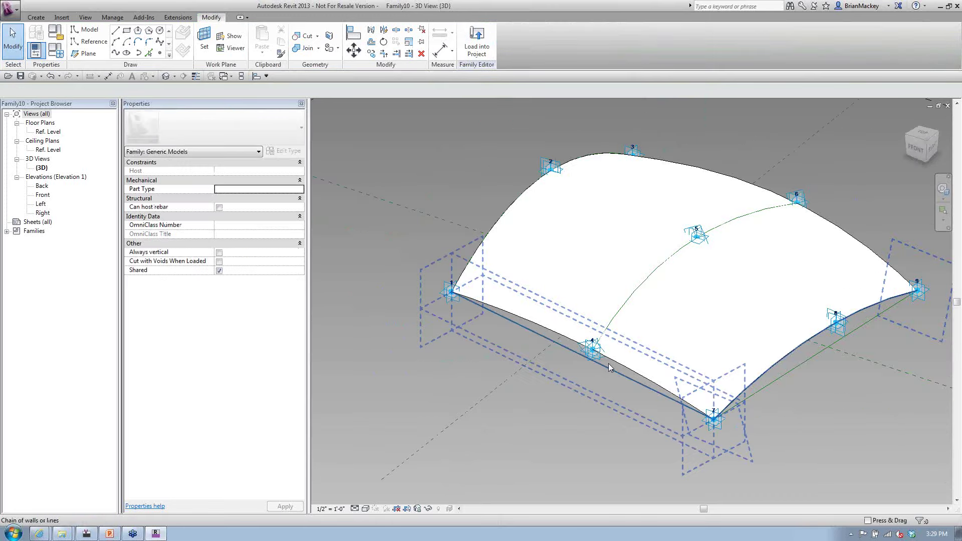
{"action": "left_click", "coordinate": [590, 347]}
{"action": "left_click_drag", "start_coordinate": [590, 347], "coordinate": [581, 246]}
{"action": "middle_click_drag", "start_coordinate": [588, 432], "coordinate": [637, 422], "text": "shift"}
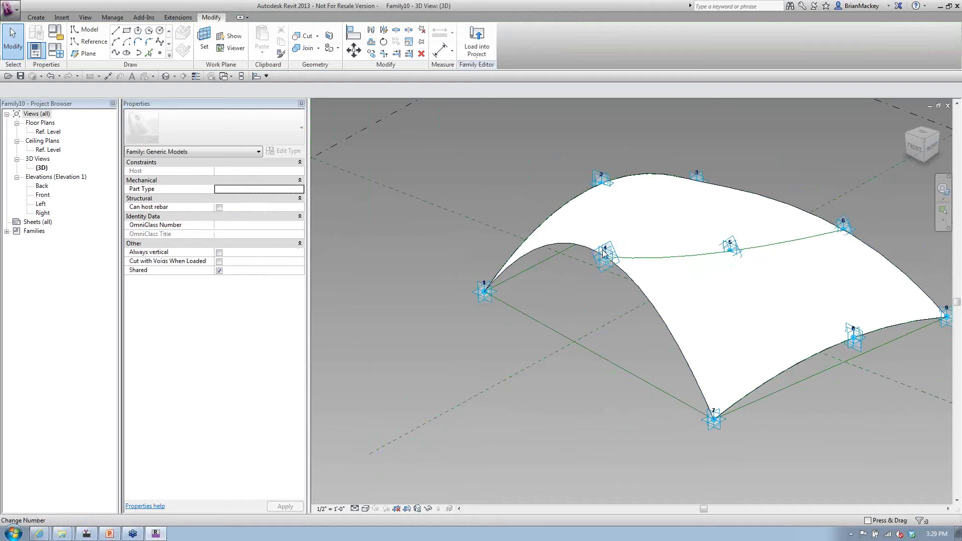
Temporarily hide the spline through adaptive points 4, 5 and 6
{"action": "scroll", "coordinate": [605, 254], "scroll_direction": "up", "scroll_amount": 5}
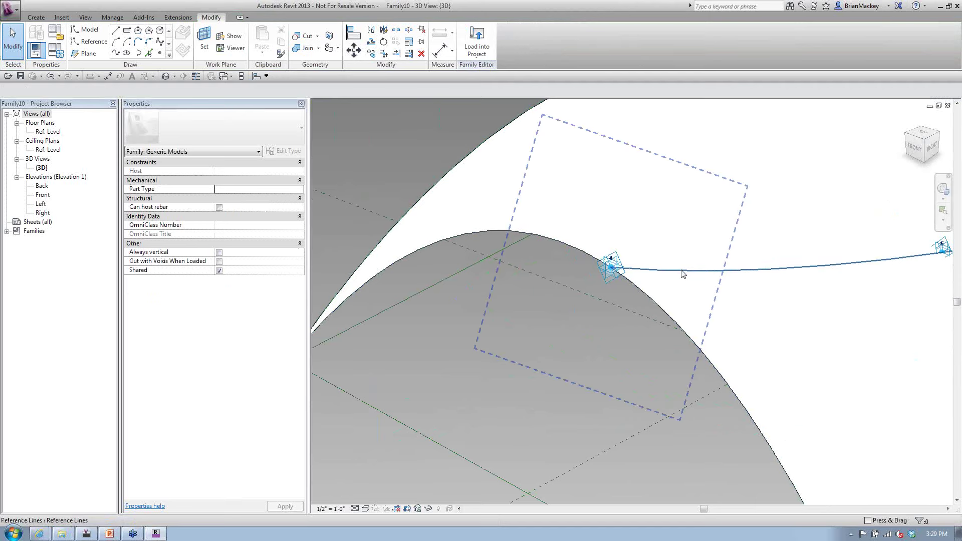
{"action": "left_click", "coordinate": [682, 275]}
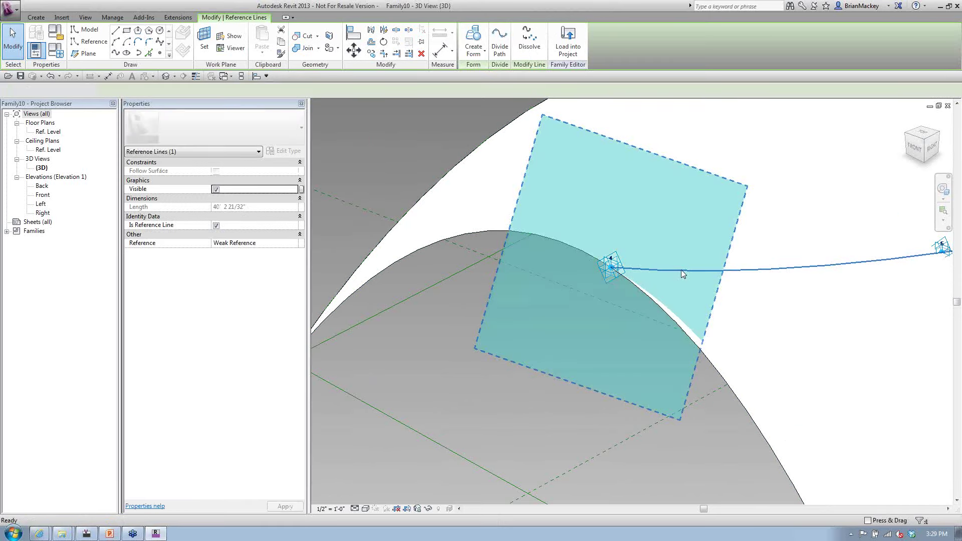
{"action": "key", "text": "h"}
{"action": "key", "text": "h"}
{"action": "scroll", "coordinate": [612, 284], "scroll_direction": "down", "scroll_amount": 2}
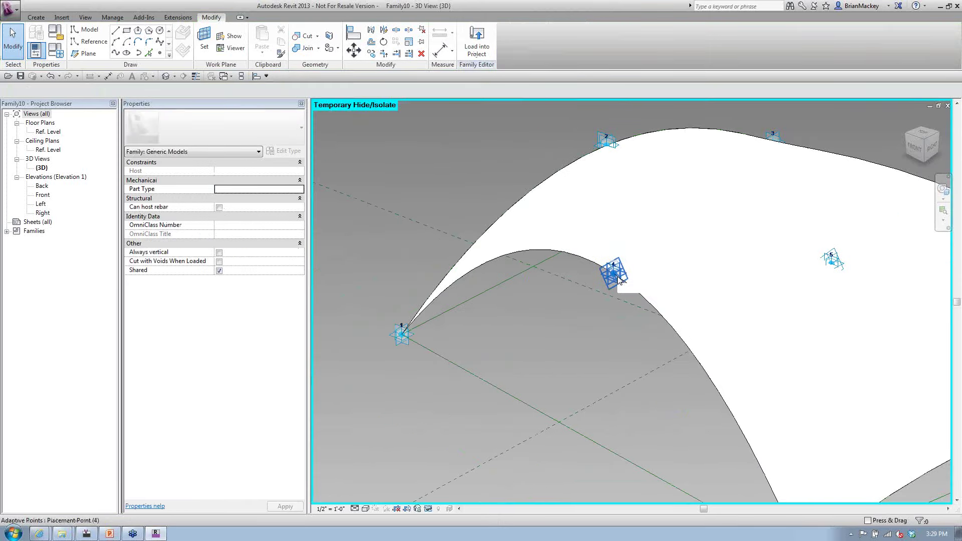
{"action": "scroll", "coordinate": [620, 280], "scroll_direction": "down", "scroll_amount": 2}
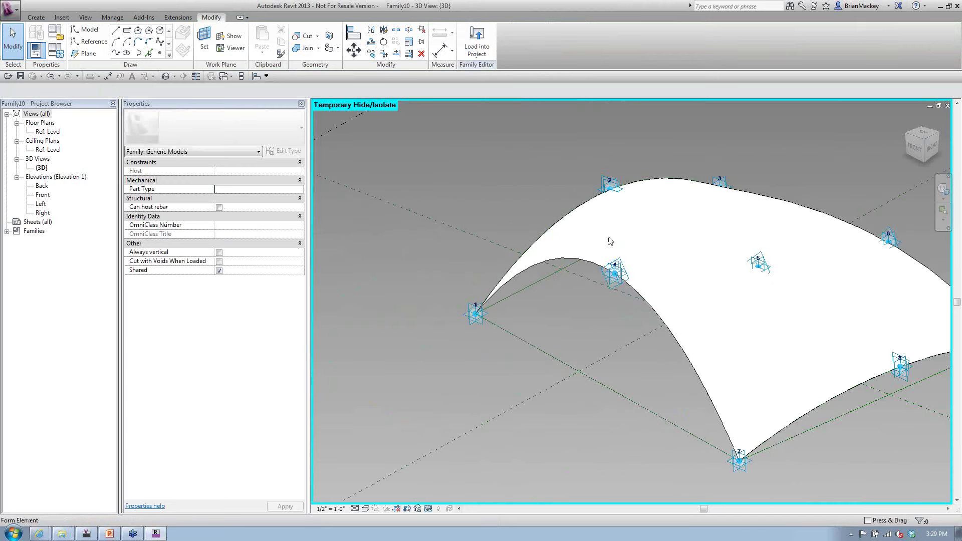
Examine how point 4 and its vertical reference line are built in the Deformation Curved Panel family, and return to Family10
{"action": "left_click", "coordinate": [611, 188]}
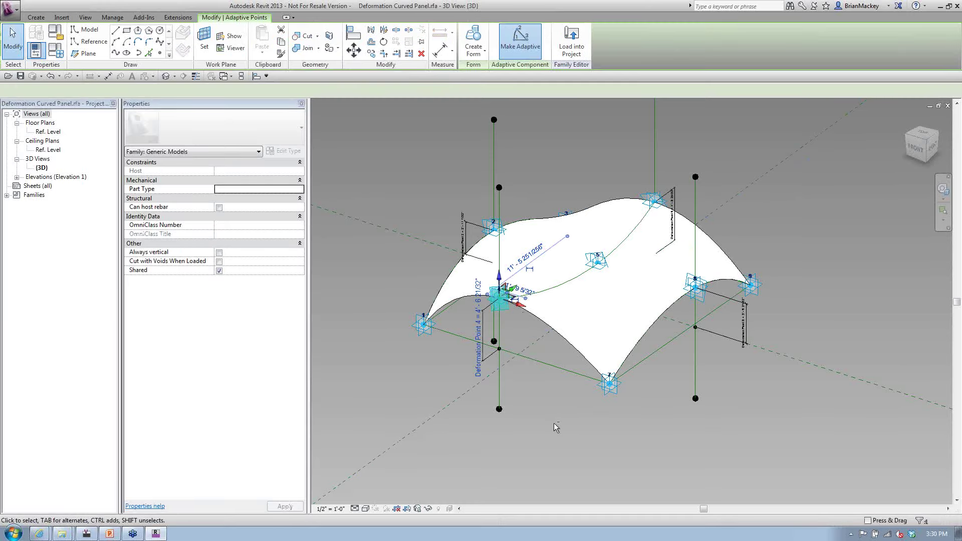
{"action": "mouse_move", "coordinate": [555, 423]}
{"action": "middle_mouse_down", "text": "shift"}
{"action": "mouse_move", "coordinate": [581, 430]}
{"action": "mouse_move", "coordinate": [544, 432]}
{"action": "middle_mouse_up", "text": "shift"}
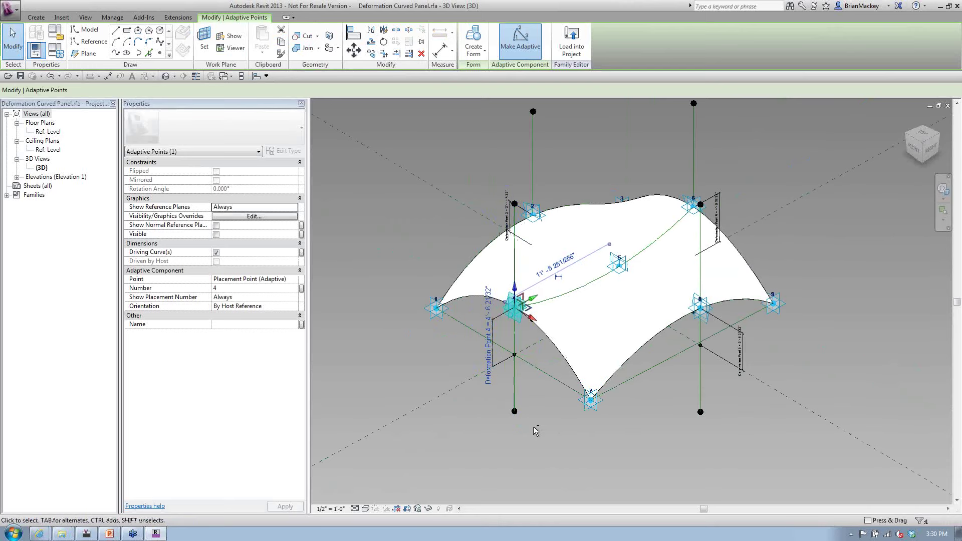
{"action": "middle_click_drag", "start_coordinate": [531, 440], "coordinate": [496, 418], "text": "shift"}
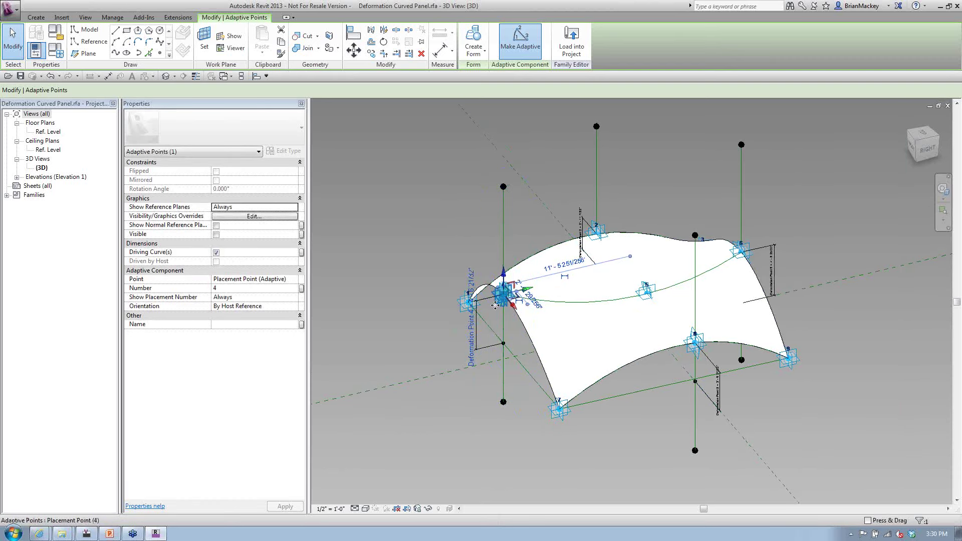
{"action": "left_click", "coordinate": [504, 187]}
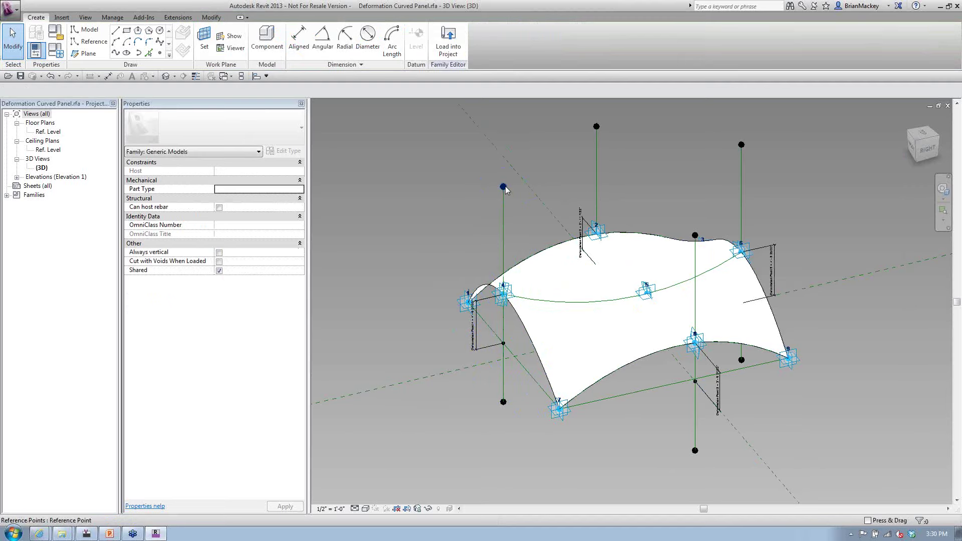
{"action": "left_click", "coordinate": [417, 243]}
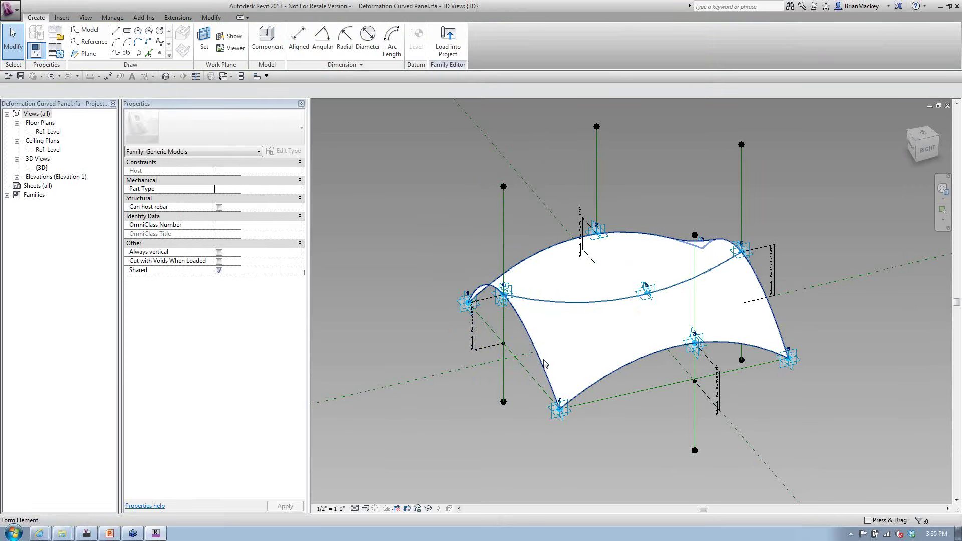
{"action": "key", "text": "ctrl+Tab"}
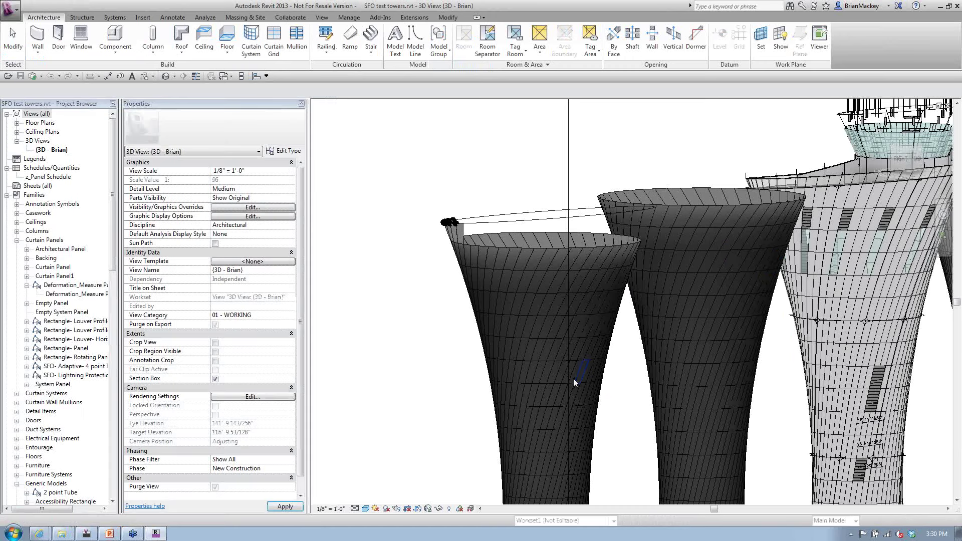
{"action": "key", "text": "ctrl+Tab"}
{"action": "key", "text": "ctrl+Tab"}
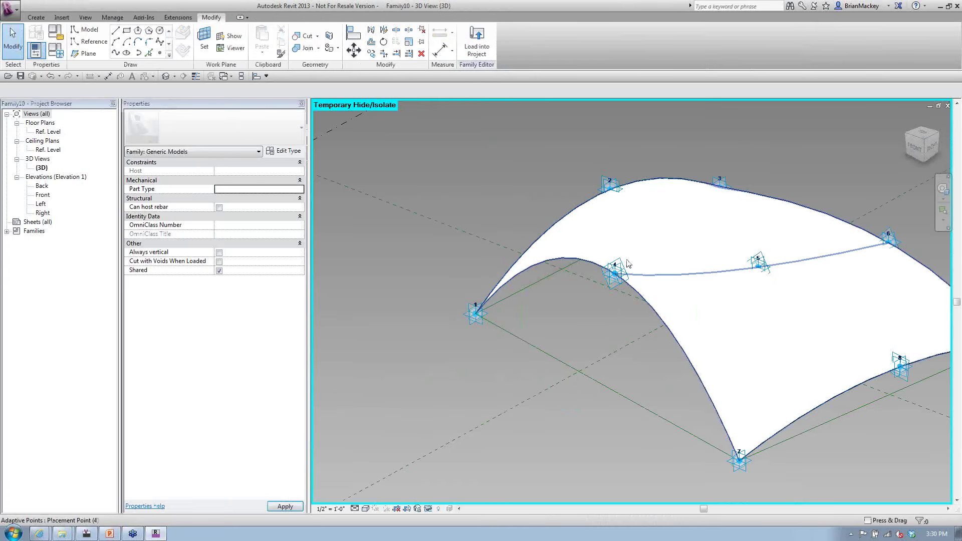
Temporarily hide the lofted surface form
{"action": "left_click", "coordinate": [591, 232]}
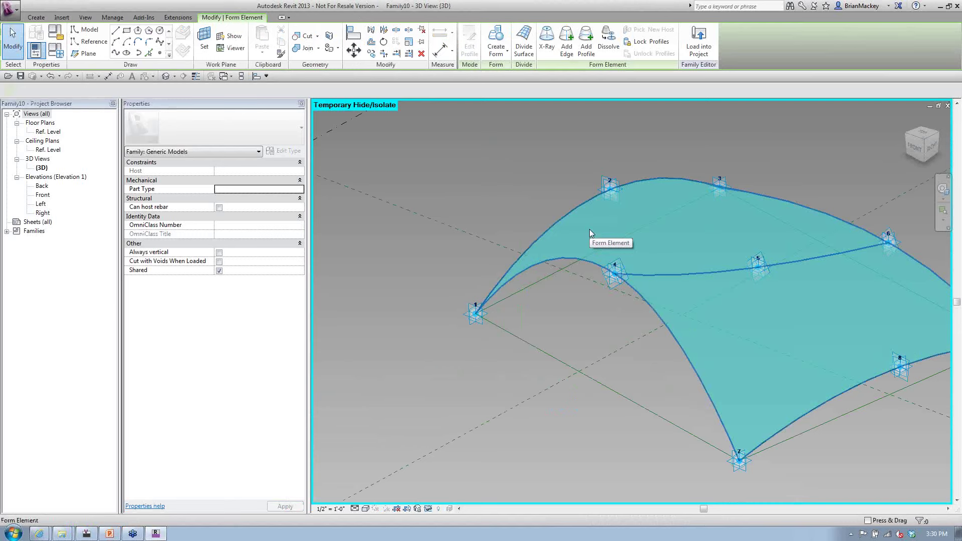
{"action": "left_click", "coordinate": [428, 509]}
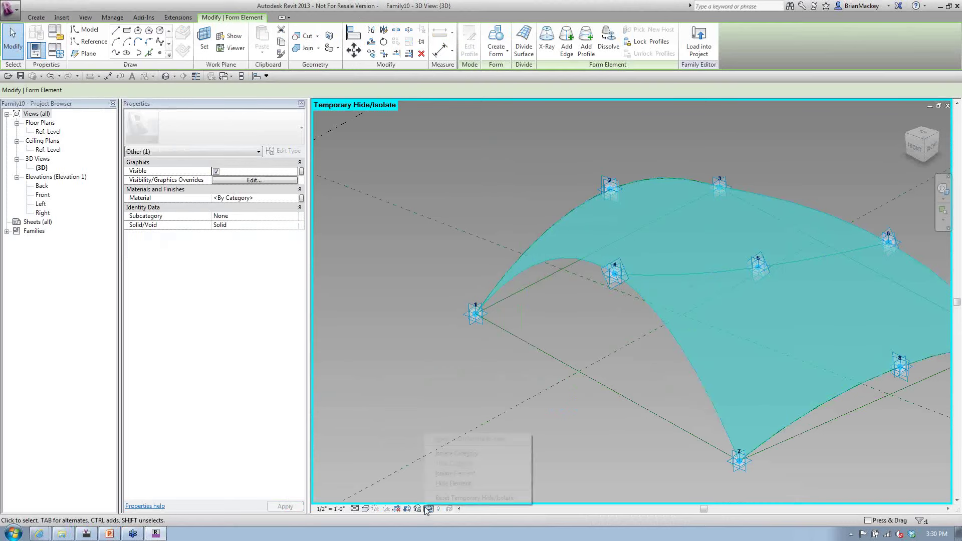
{"action": "left_click", "coordinate": [486, 484]}
Delete the splines through adaptive points 1-2-3 and 7-8-9
{"action": "middle_click_drag", "start_coordinate": [624, 301], "coordinate": [583, 301]}
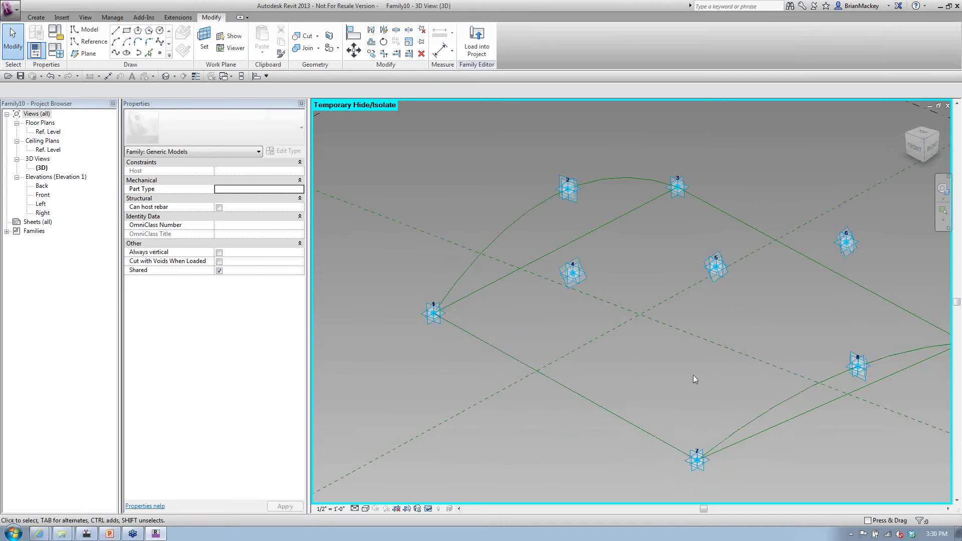
{"action": "left_click", "coordinate": [531, 226]}
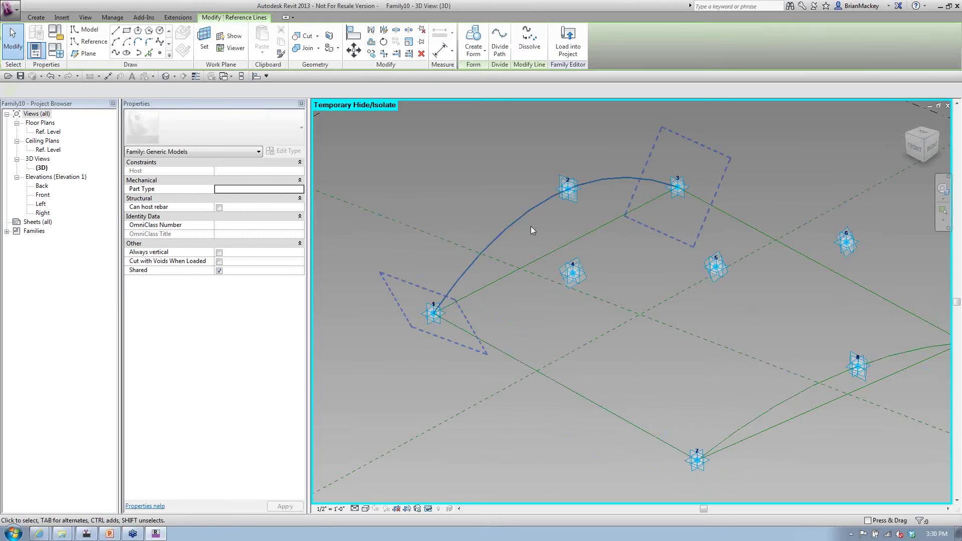
{"action": "key", "text": "Delete"}
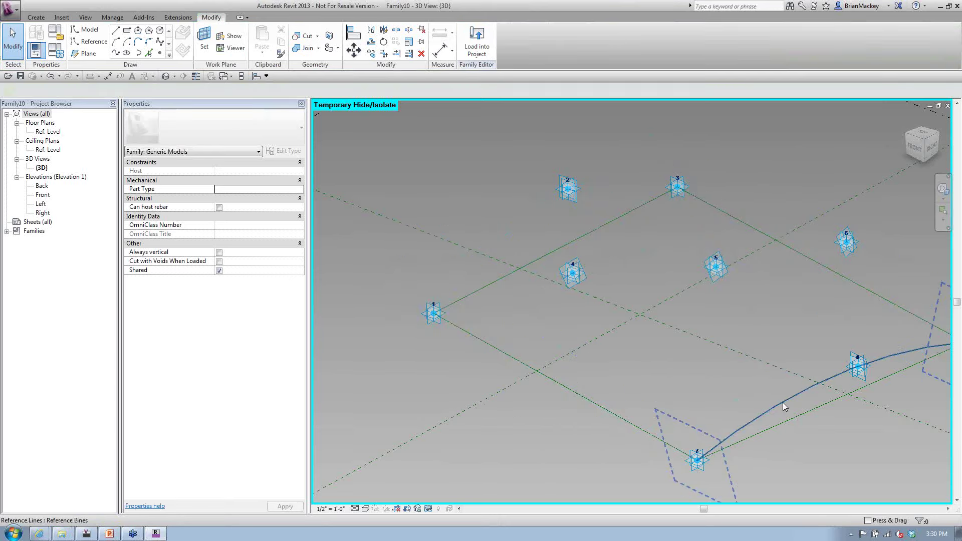
{"action": "left_click", "coordinate": [783, 402]}
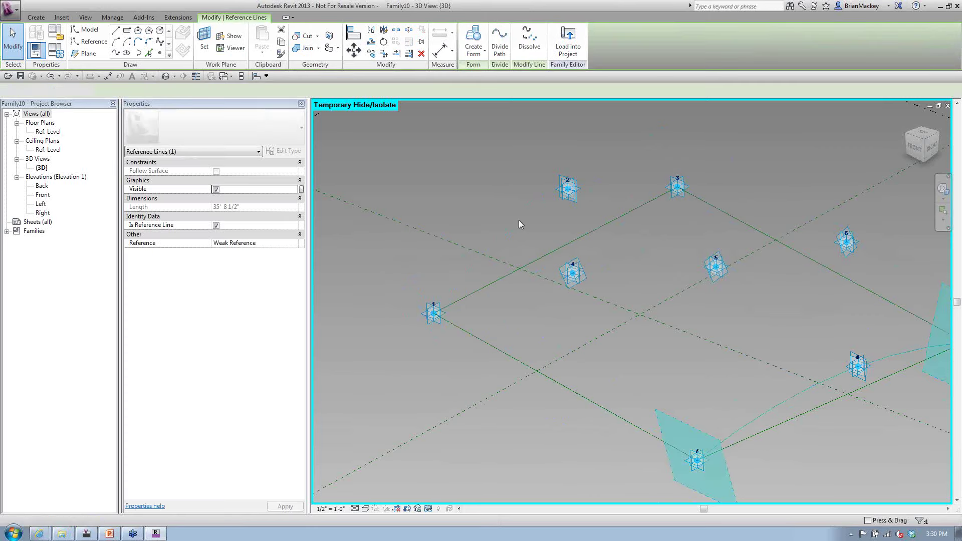
{"action": "key", "text": "Delete"}
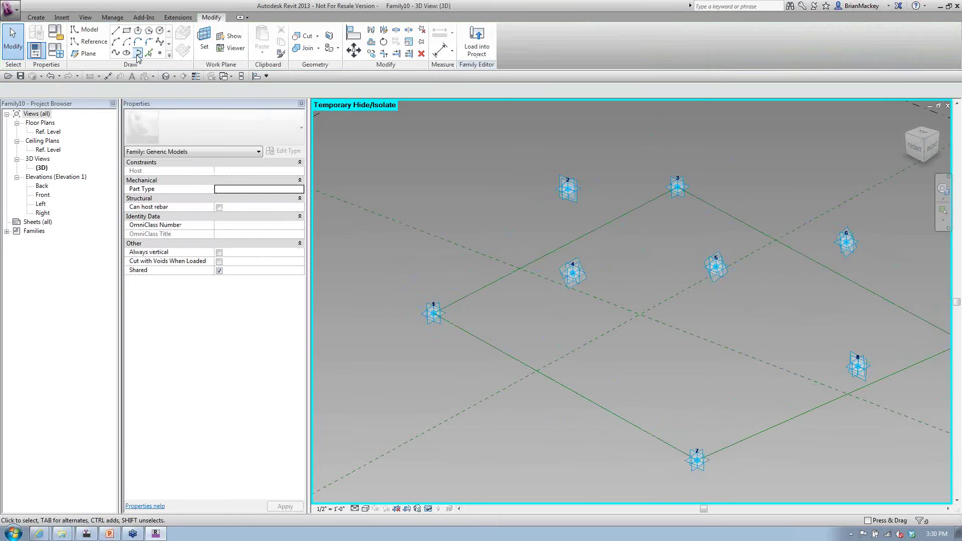
Place a reference point at adaptive point 2, hosted on that point's horizontal plane
{"action": "left_click", "coordinate": [93, 45]}
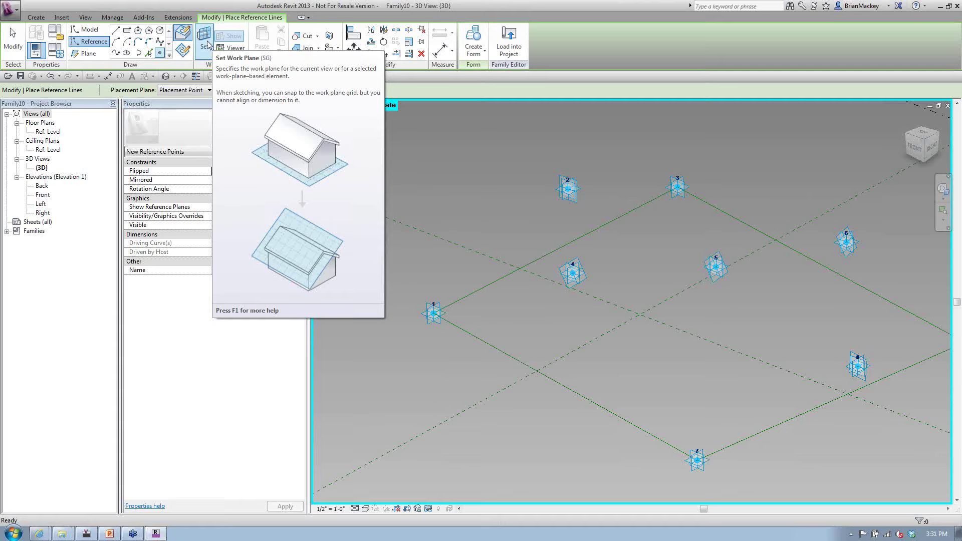
{"action": "key", "text": "Escape"}
{"action": "key", "text": "Escape"}
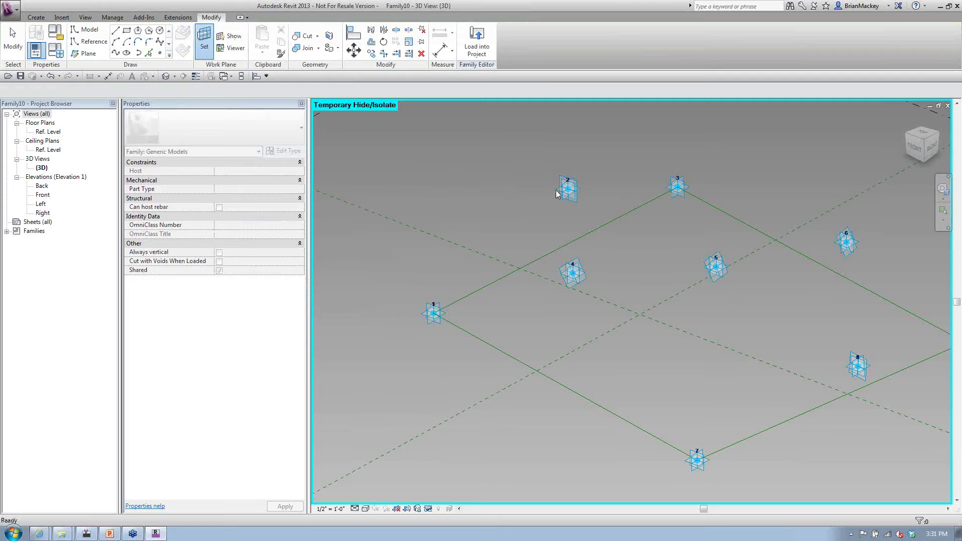
{"action": "key", "text": "Return"}
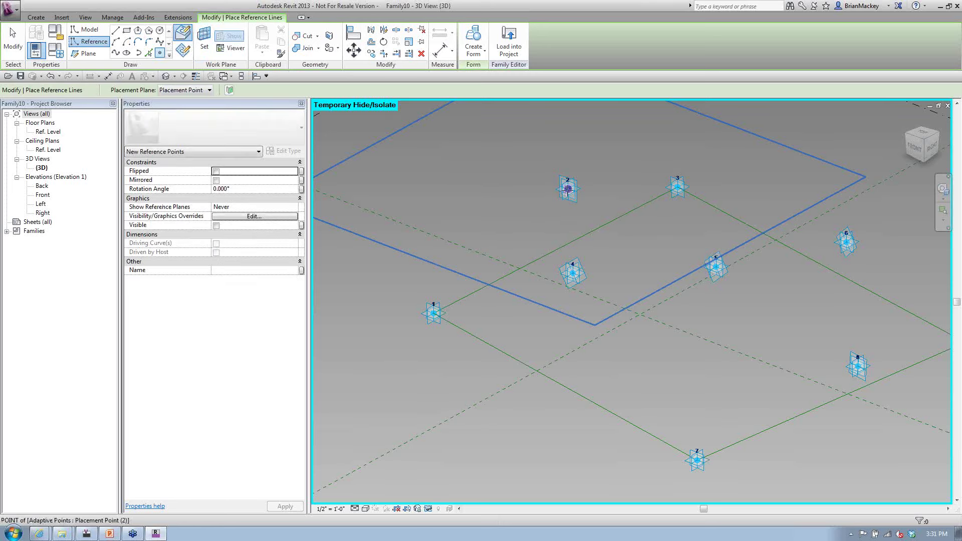
{"action": "left_click", "coordinate": [568, 189]}
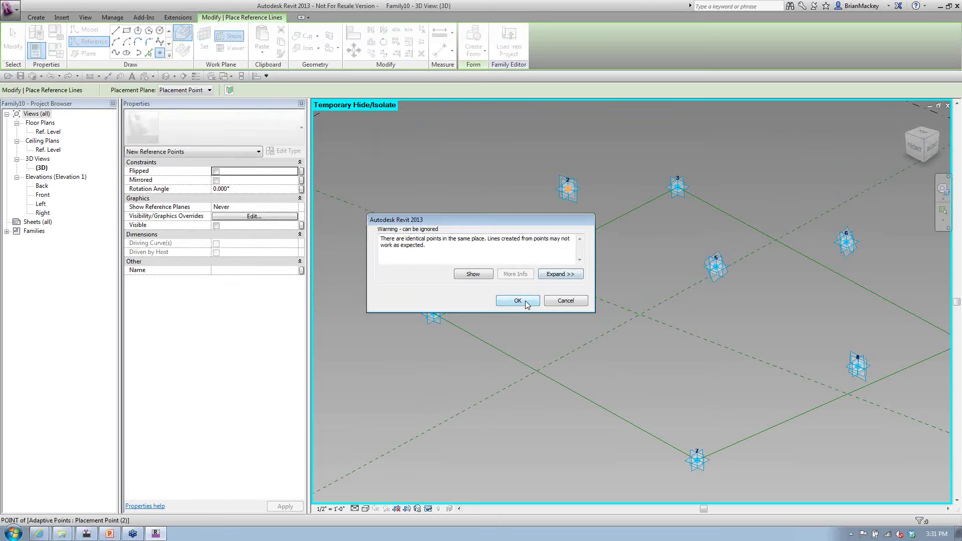
{"action": "left_click", "coordinate": [518, 301]}
Place a reference point at adaptive point 6, hosted on that point's horizontal plane
{"action": "key", "text": "Escape"}
{"action": "key", "text": "Escape"}
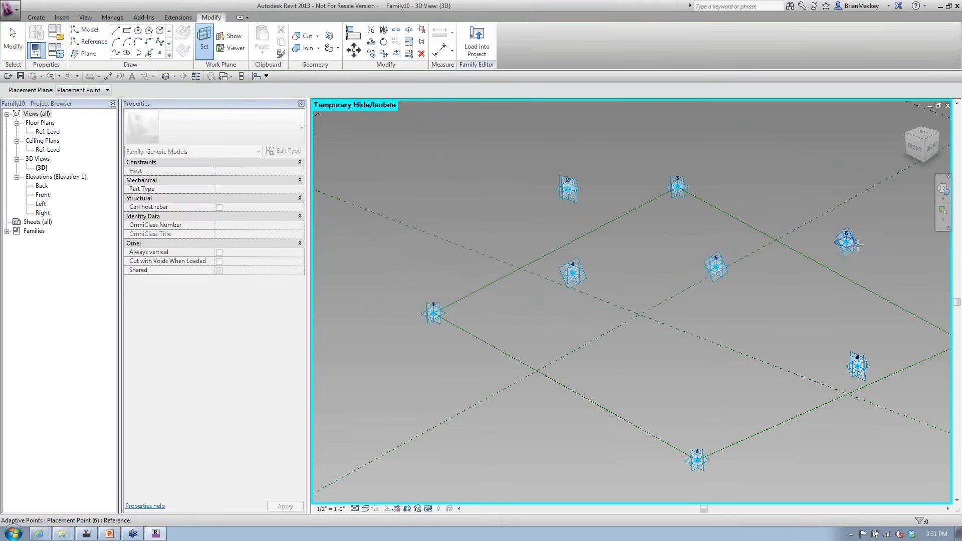
{"action": "key", "text": "Return"}
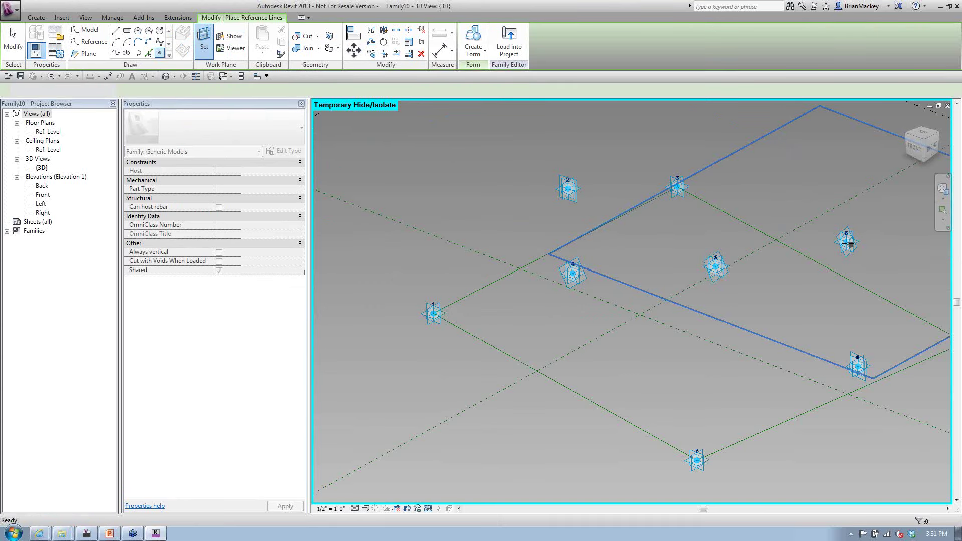
{"action": "left_click", "coordinate": [847, 243]}
{"action": "left_click", "coordinate": [516, 301]}
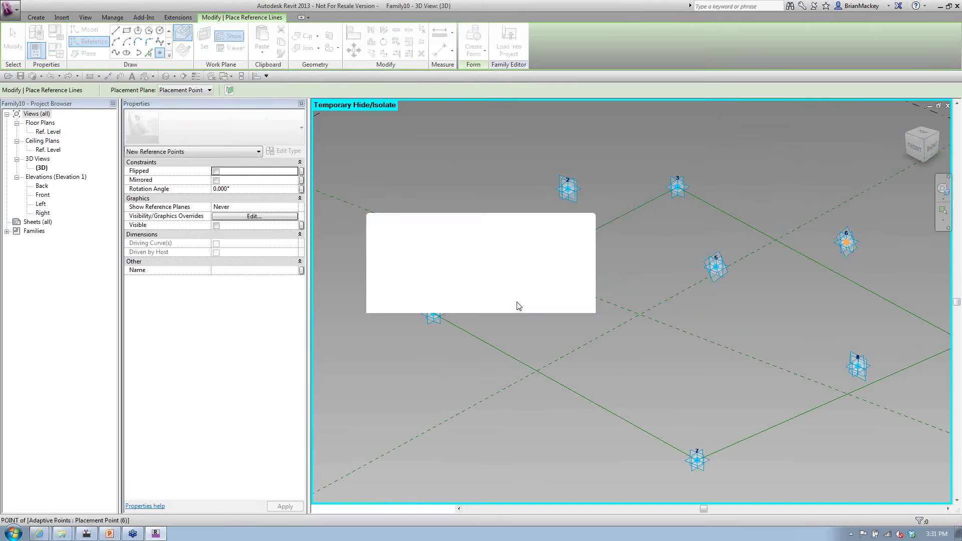
Set a reference plane of adaptive point 4 as the work plane and place a reference point on it
{"action": "left_click", "coordinate": [204, 39]}
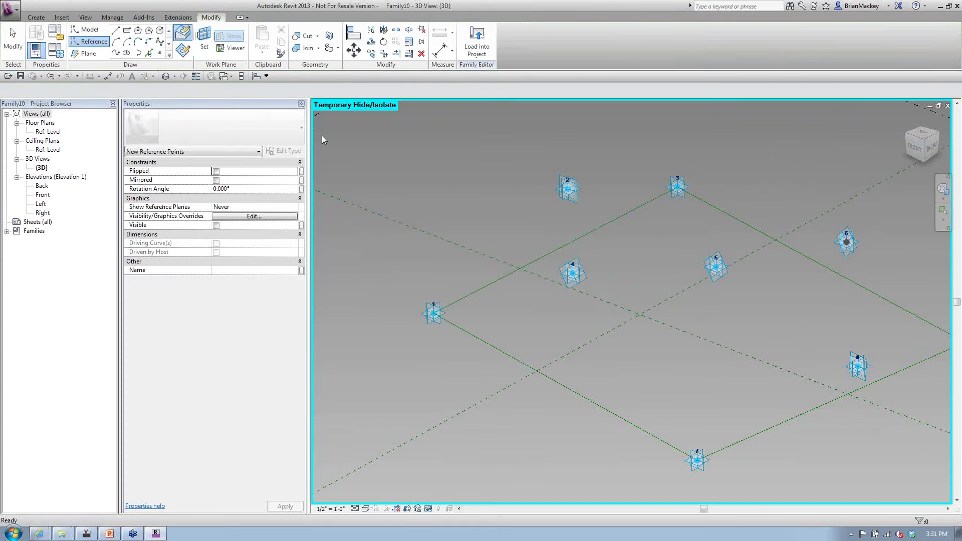
{"action": "key", "text": "Tab"}
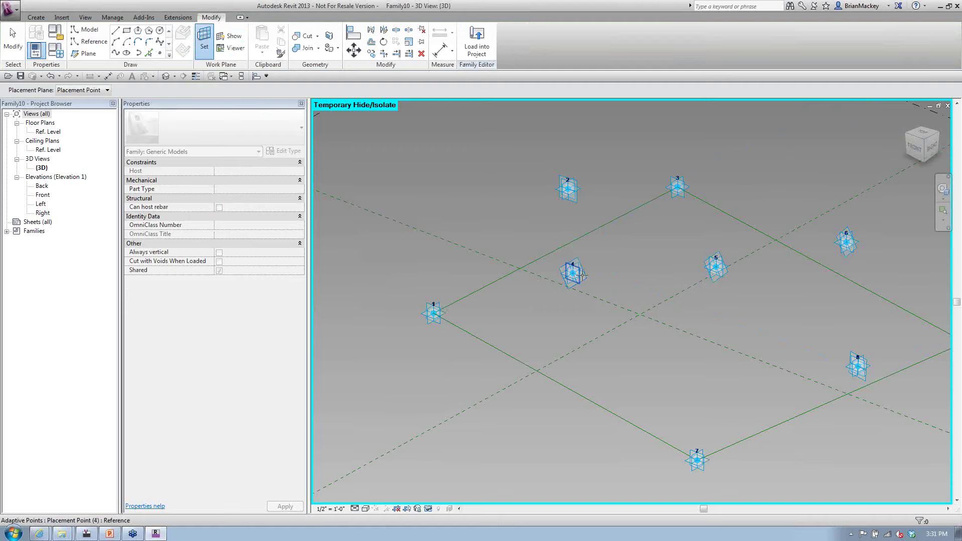
{"action": "left_click", "coordinate": [583, 277]}
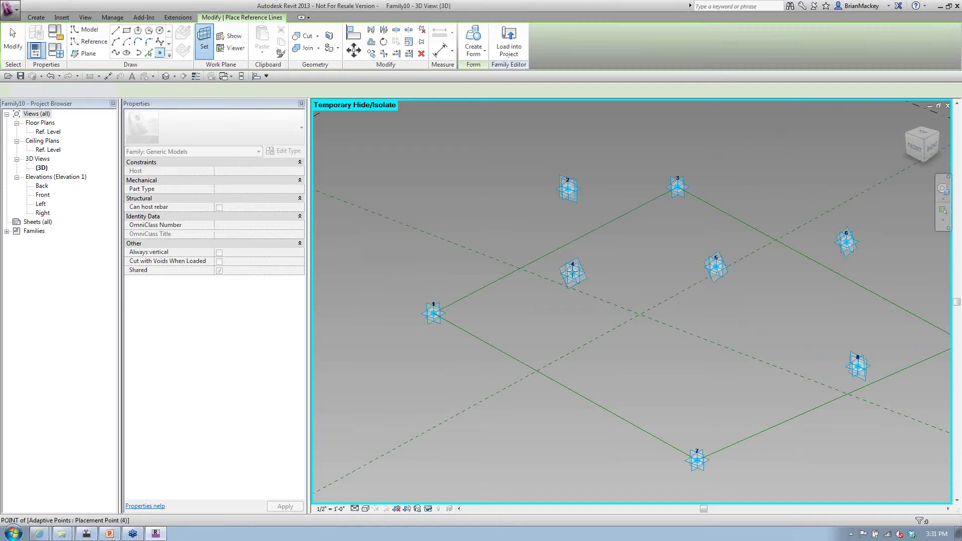
{"action": "left_click", "coordinate": [581, 277]}
{"action": "left_click", "coordinate": [529, 305]}
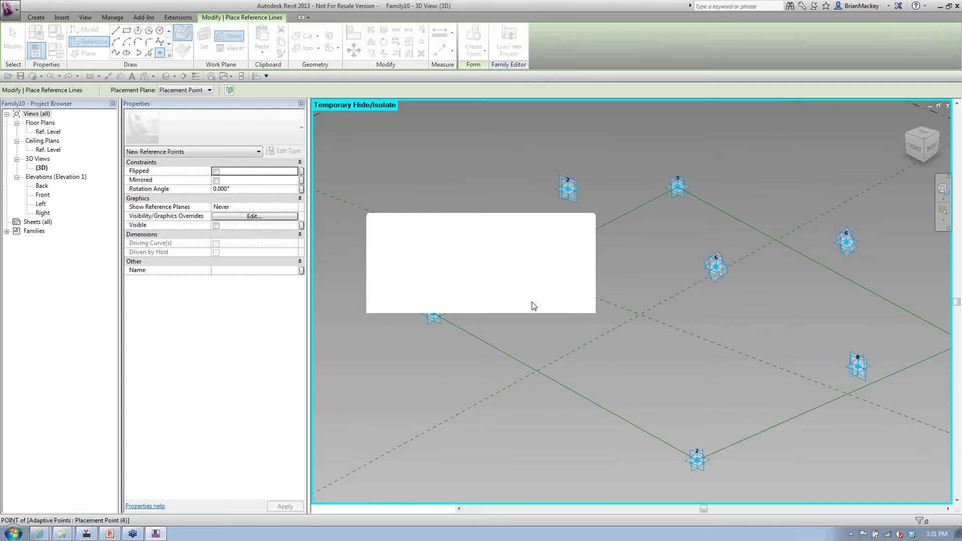
Set adaptive point 8's horizontal plane as the work plane and place a reference point on it at that point
{"action": "left_click", "coordinate": [210, 41]}
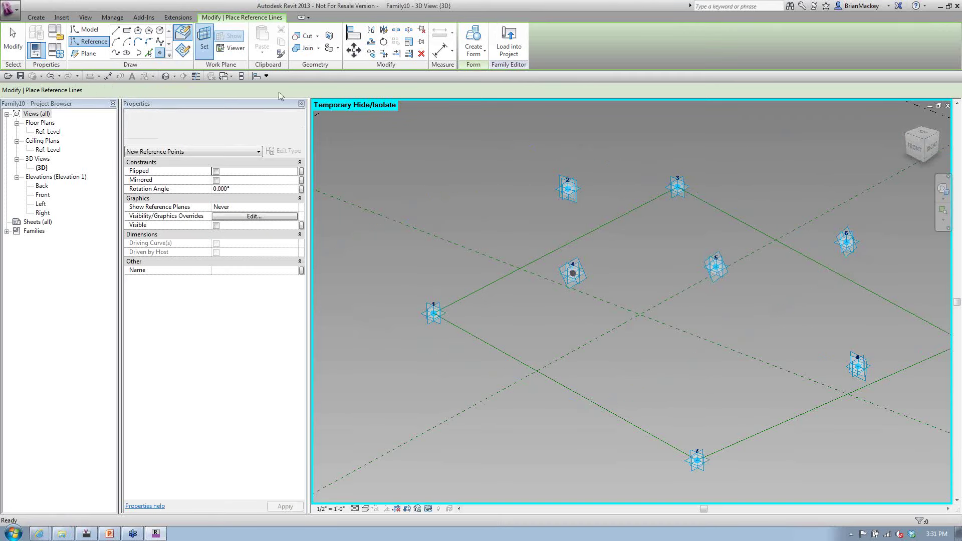
{"action": "left_click", "coordinate": [860, 369]}
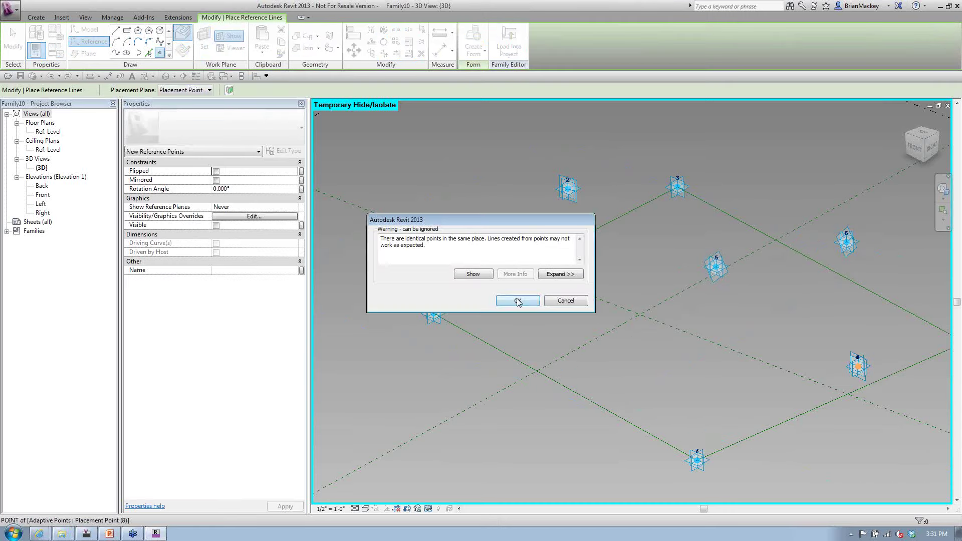
{"action": "left_click", "coordinate": [516, 301]}
{"action": "key", "text": "Escape"}
{"action": "key", "text": "Escape"}
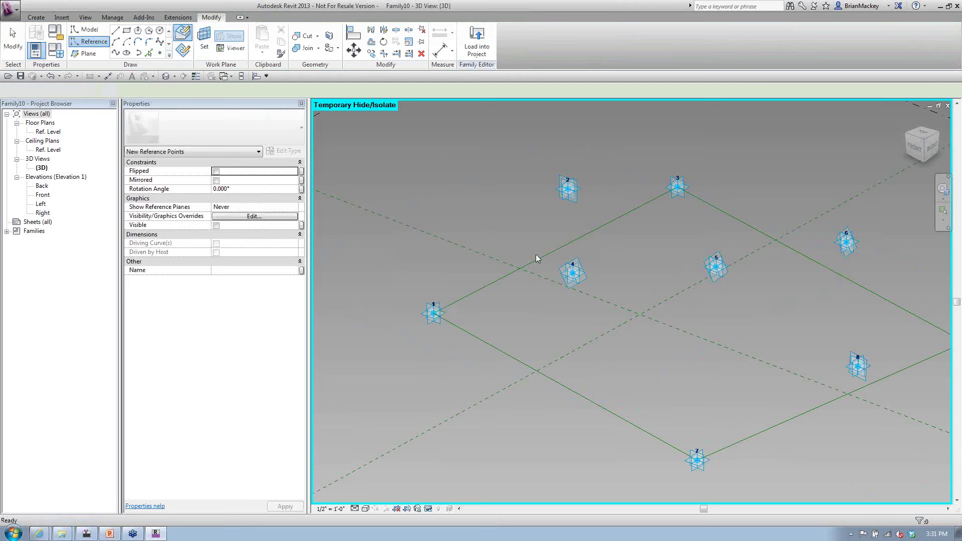
Offset the four hosted reference points at adaptive points 2, 4, 6 and 8 by 10' 0" from their host planes
{"action": "left_click", "coordinate": [568, 189]}
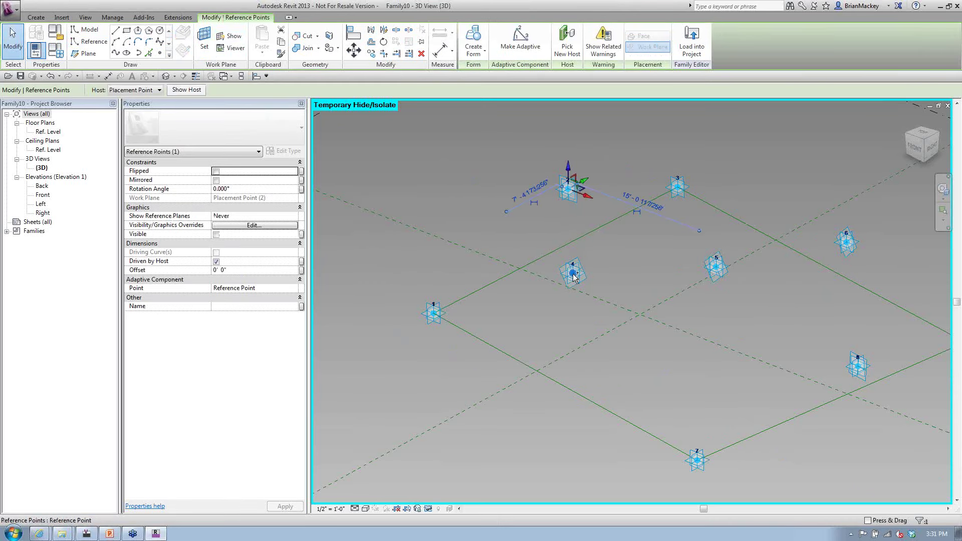
{"action": "left_click", "coordinate": [750, 383]}
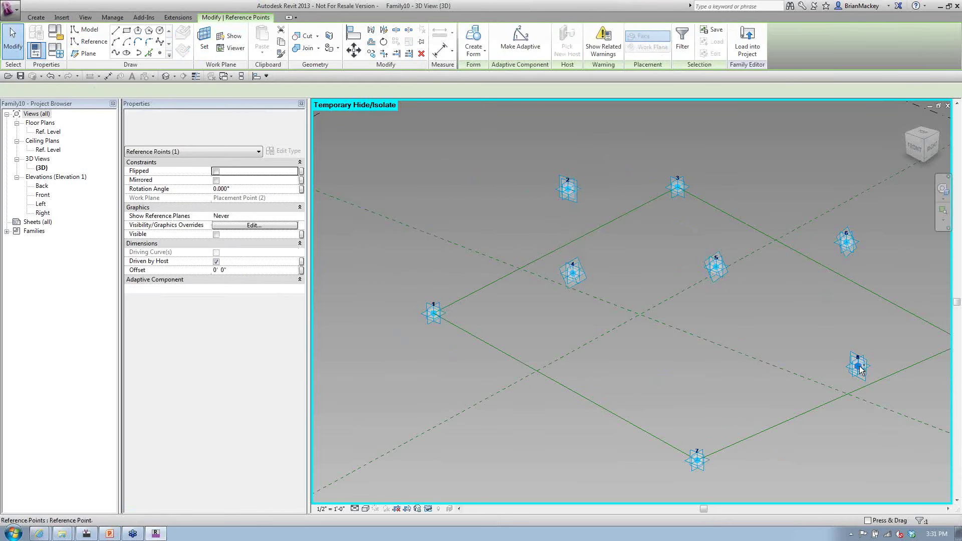
{"action": "left_click", "coordinate": [852, 250], "text": "ctrl"}
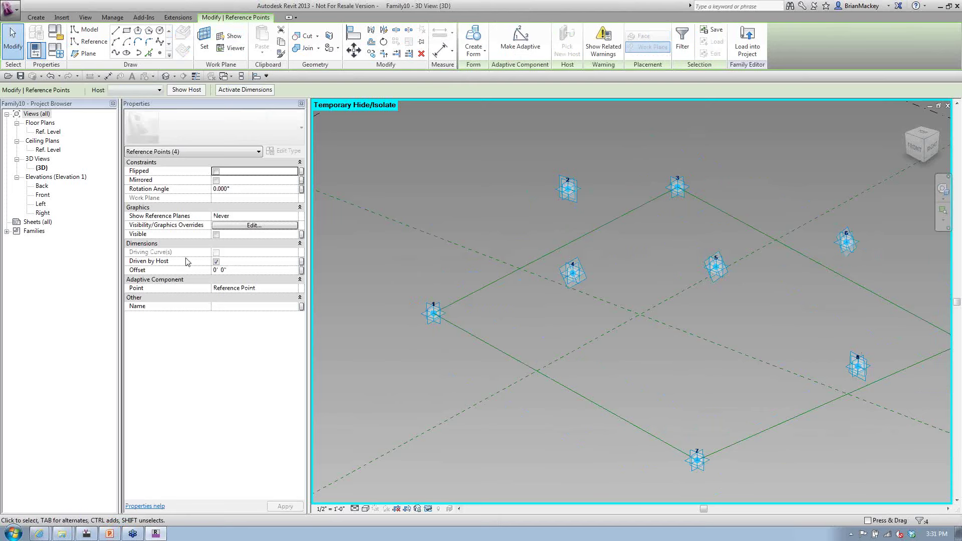
{"action": "left_click", "coordinate": [287, 274]}
{"action": "type", "text": "10"}
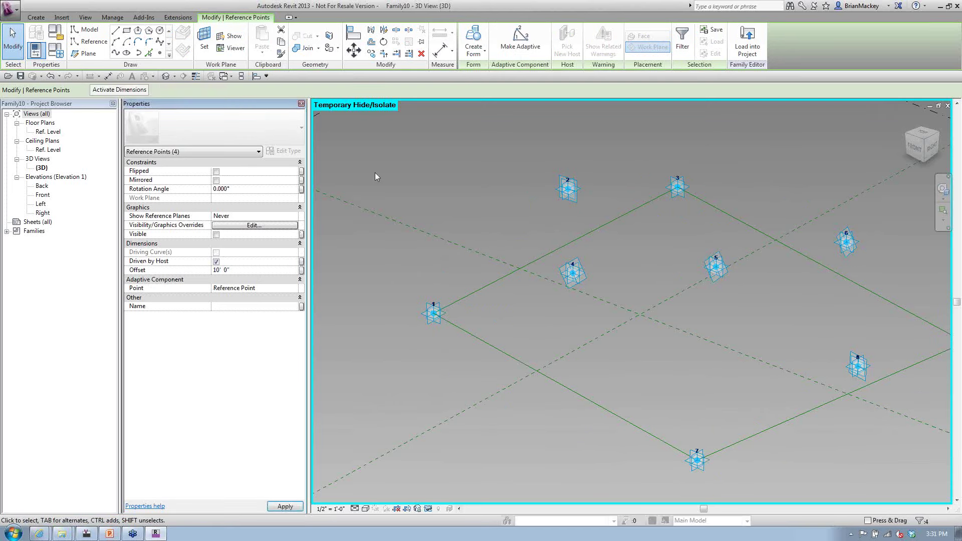
{"action": "left_click", "coordinate": [396, 173]}
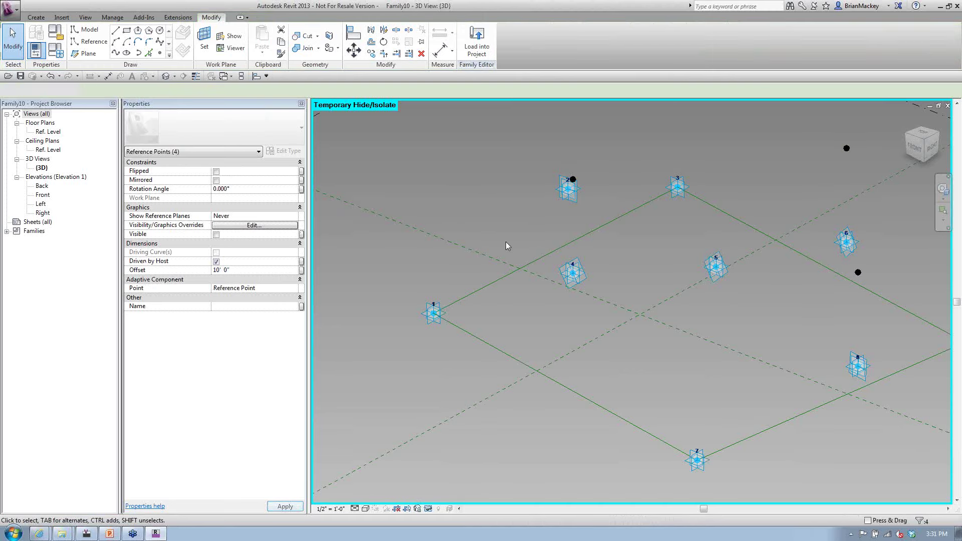
Set the offset of the four zero-offset reference points hosted on adaptive points 2, 4, 6 and 8 to -10'
{"action": "middle_click_drag", "start_coordinate": [595, 306], "coordinate": [640, 343], "text": "shift"}
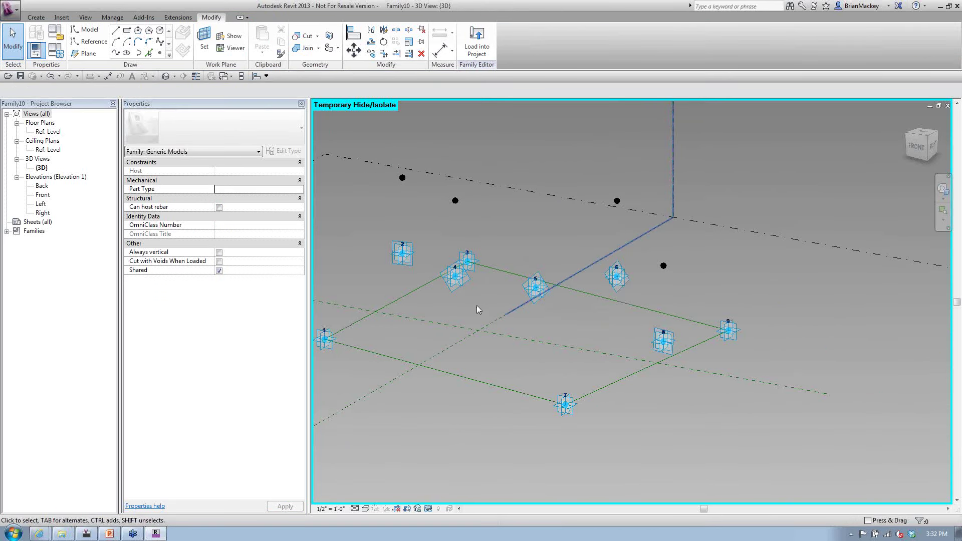
{"action": "left_click", "coordinate": [402, 253]}
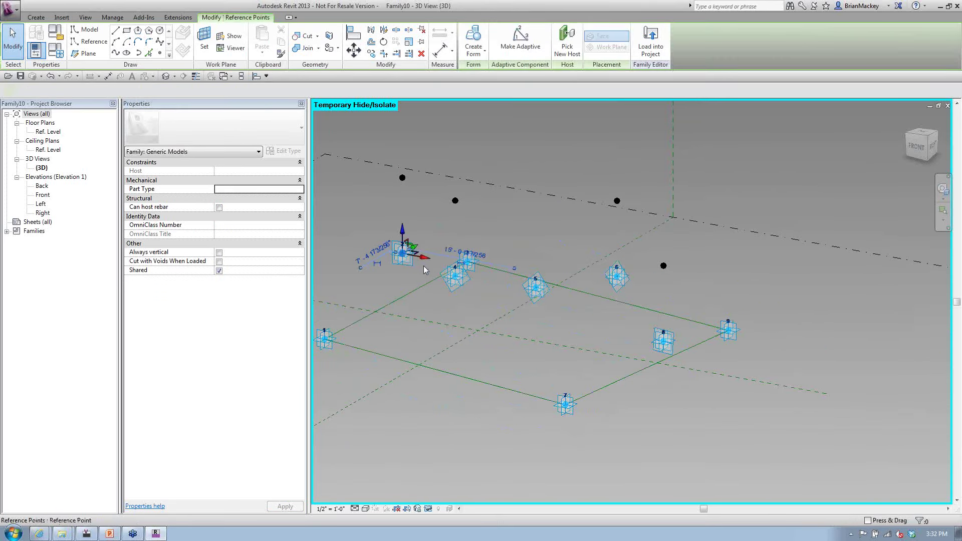
{"action": "left_click", "coordinate": [445, 280]}
{"action": "middle_click_drag", "start_coordinate": [444, 280], "coordinate": [528, 315], "text": "shift"}
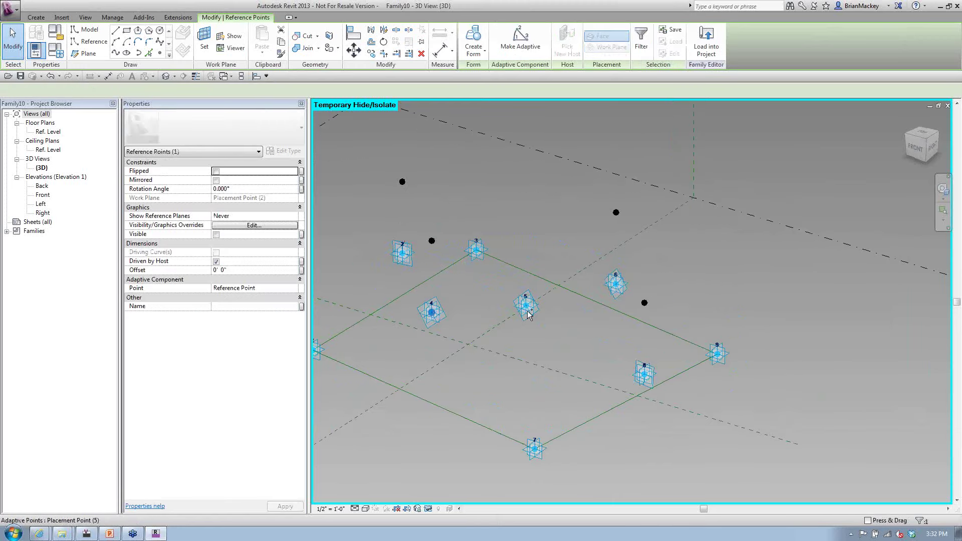
{"action": "left_click", "coordinate": [445, 319]}
{"action": "left_click", "coordinate": [434, 313]}
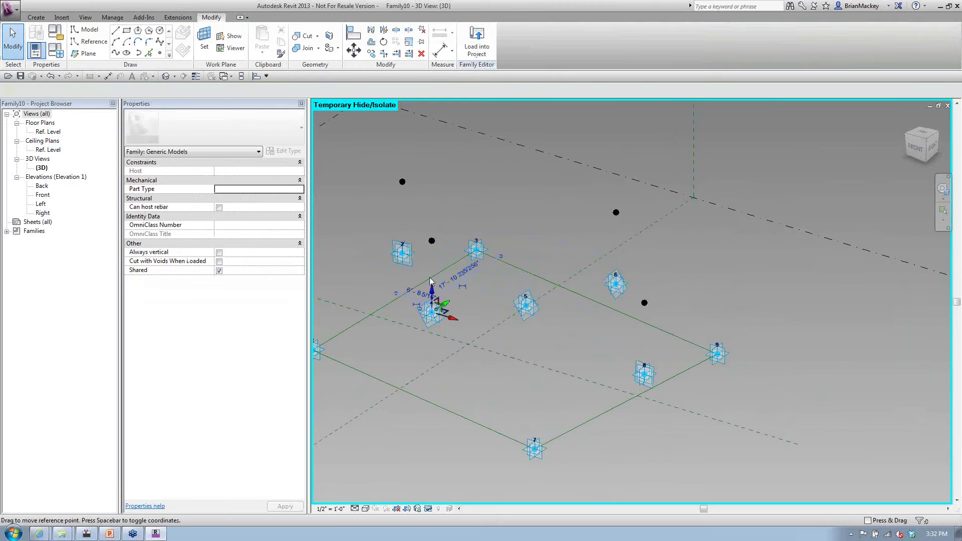
{"action": "left_click", "coordinate": [402, 254], "text": "ctrl"}
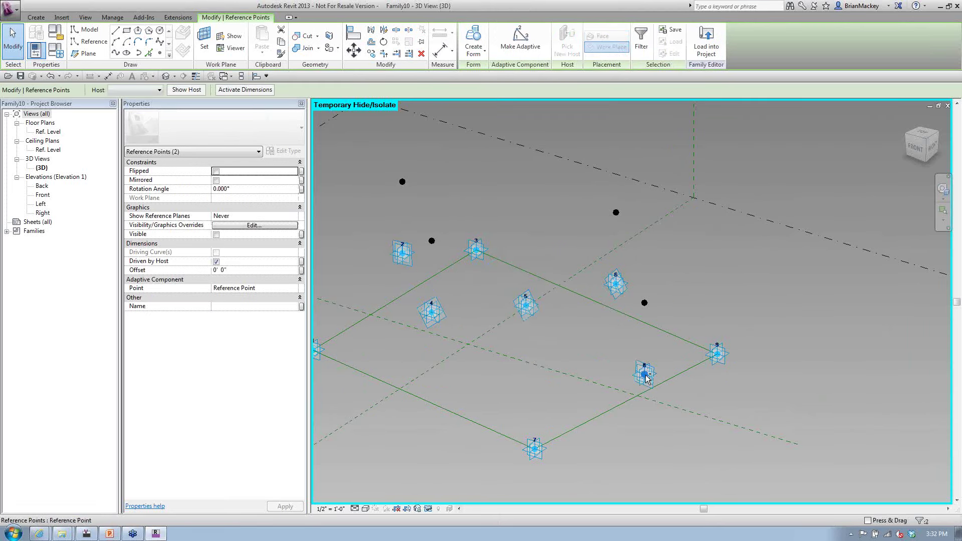
{"action": "left_click", "coordinate": [616, 283], "text": "ctrl"}
{"action": "left_click", "coordinate": [689, 307], "text": "ctrl"}
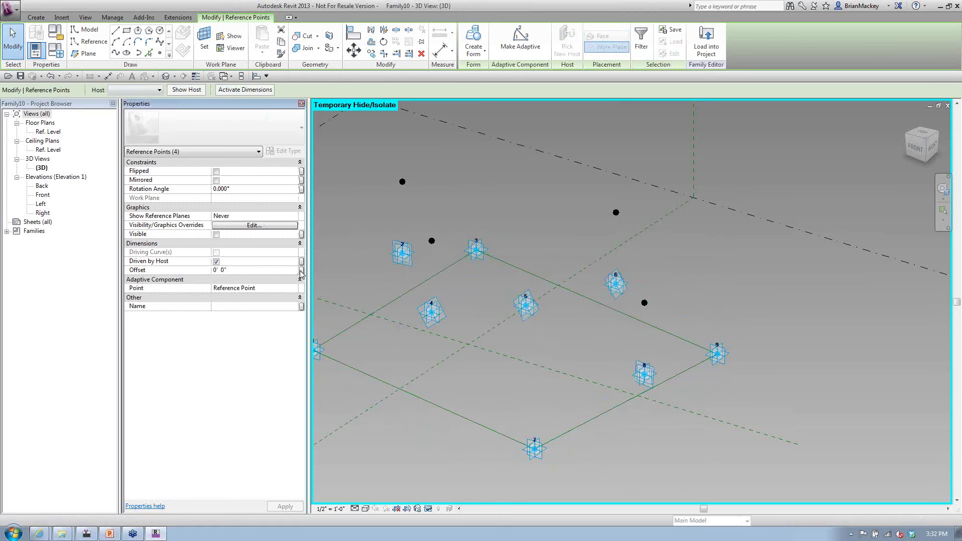
{"action": "left_click", "coordinate": [301, 271]}
{"action": "left_click", "coordinate": [224, 275]}
{"action": "double_click", "coordinate": [221, 270]}
{"action": "type", "text": "-10"}
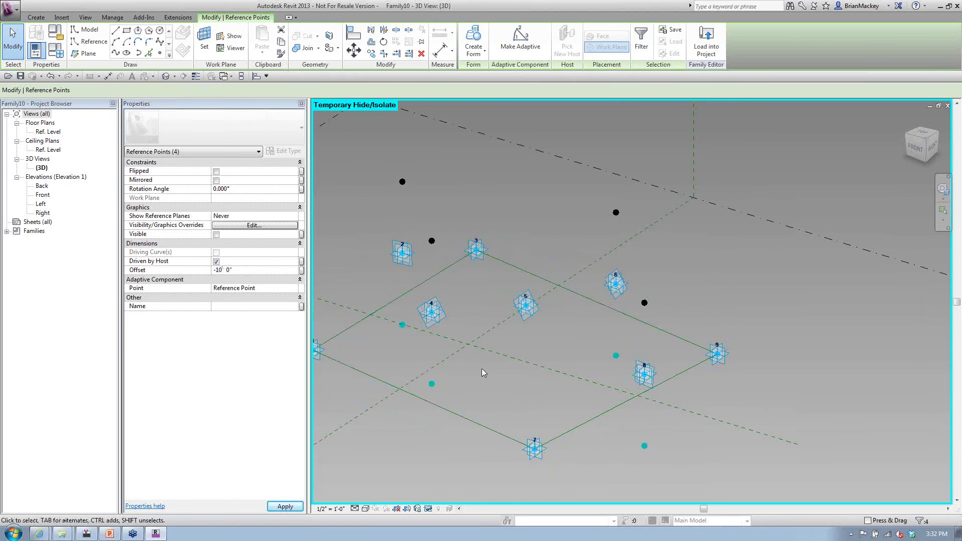
Move adaptive point 4 vertically downward together with its hosted reference points, then clear the selection
{"action": "scroll", "coordinate": [482, 368], "scroll_direction": "down", "scroll_amount": 3}
{"action": "middle_click_drag", "start_coordinate": [487, 403], "coordinate": [465, 340], "text": "shift"}
{"action": "left_click", "coordinate": [466, 375]}
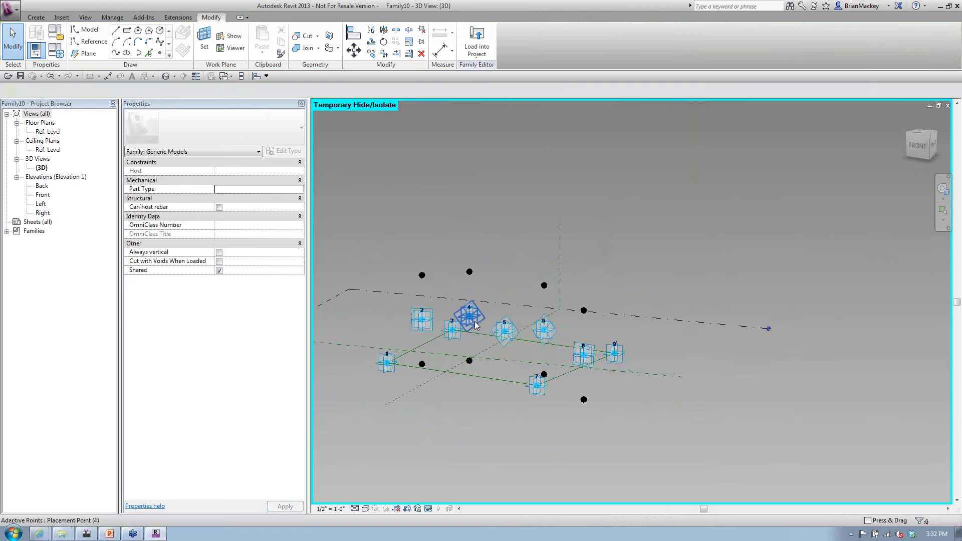
{"action": "left_click", "coordinate": [469, 316]}
{"action": "left_click_drag", "start_coordinate": [470, 295], "coordinate": [470, 357]}
{"action": "left_click", "coordinate": [534, 446]}
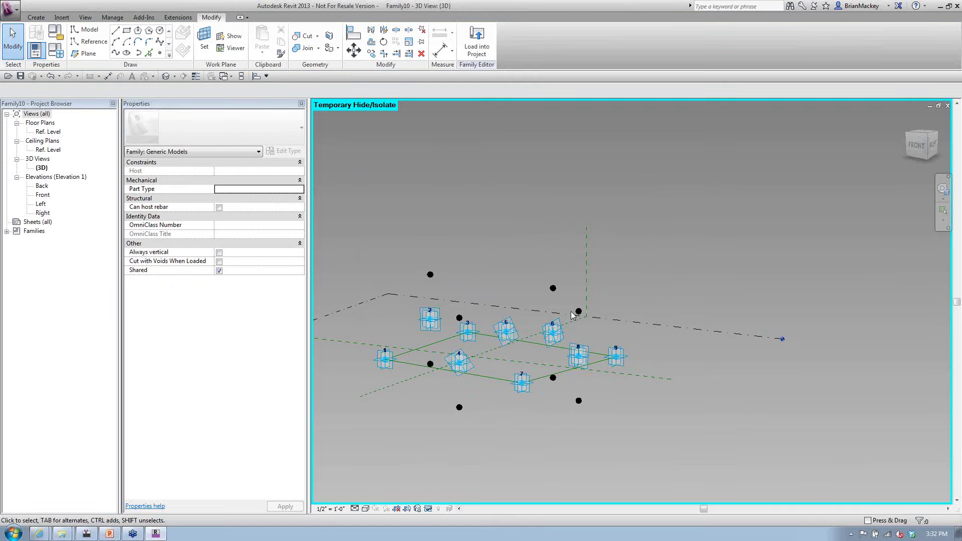
{"action": "left_click", "coordinate": [59, 51]}
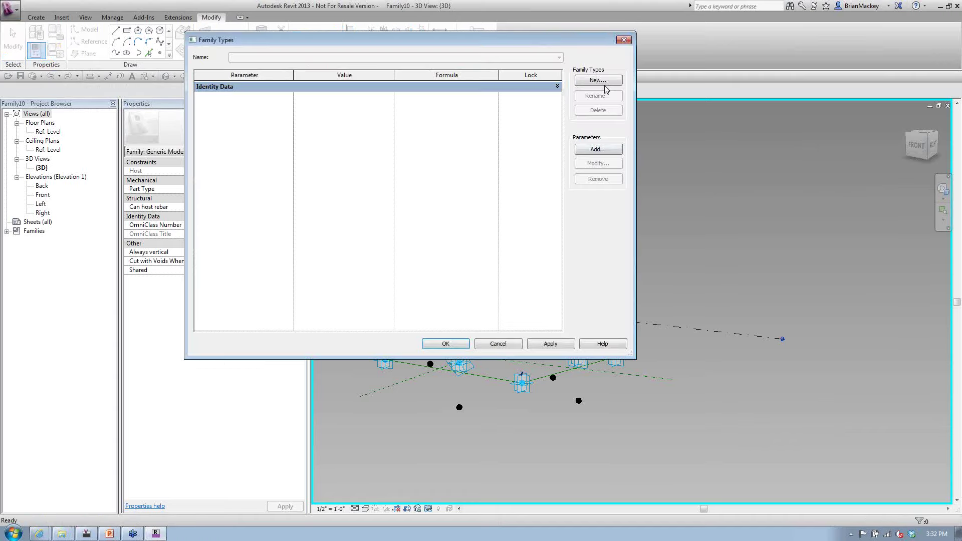
{"action": "left_click", "coordinate": [599, 83]}
{"action": "type", "text": "oFFI"}
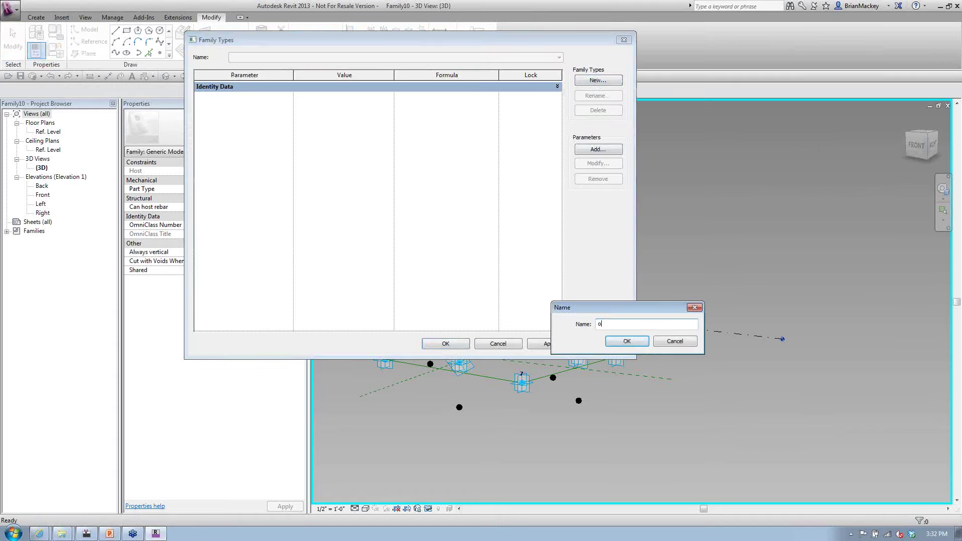
{"action": "key", "text": "BackSpace"}
{"action": "key", "text": "BackSpace"}
{"action": "key", "text": "BackSpace"}
{"action": "key", "text": "BackSpace"}
{"action": "type", "text": "Office"}
{"action": "key", "text": "Return"}
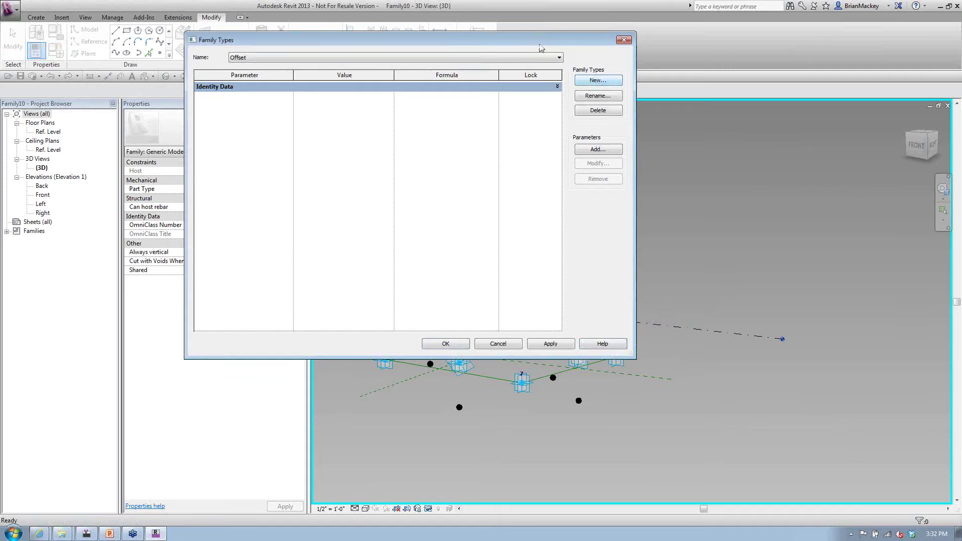
{"action": "left_click", "coordinate": [503, 345]}
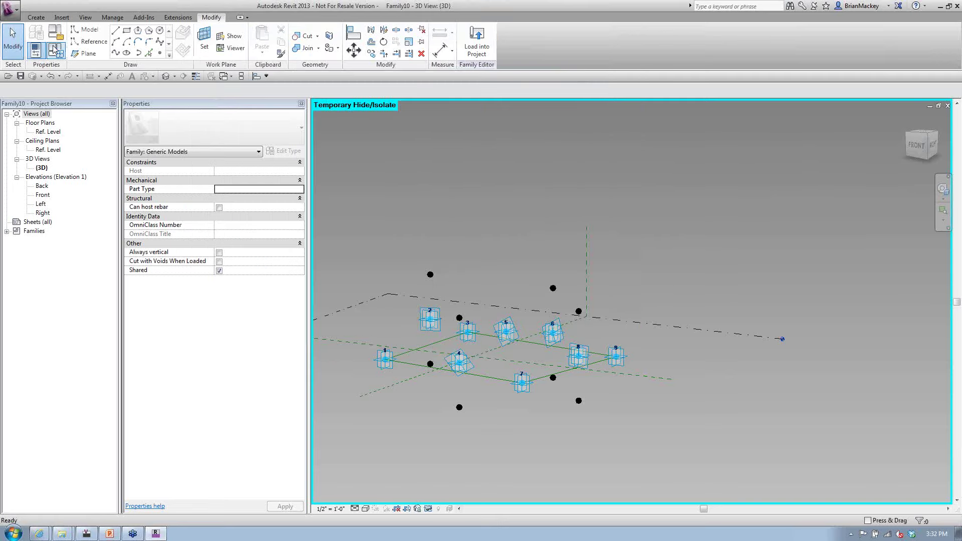
Add two type-based family length parameters named Offset and Offset Neg, grouped under Dimensions
{"action": "left_click", "coordinate": [56, 50]}
{"action": "left_click", "coordinate": [598, 149]}
{"action": "type", "text": "Offset"}
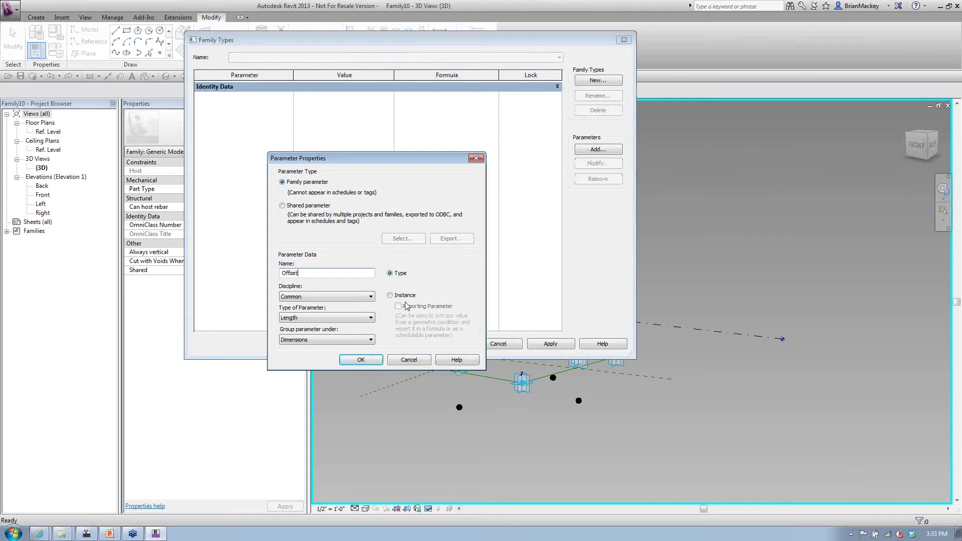
{"action": "left_click", "coordinate": [362, 360]}
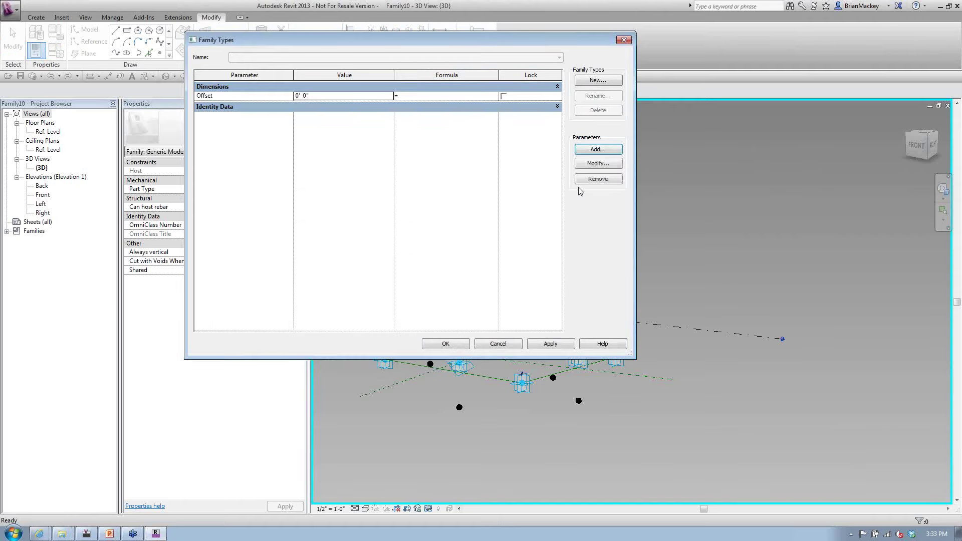
{"action": "left_click", "coordinate": [597, 150]}
{"action": "type", "text": "Offset"}
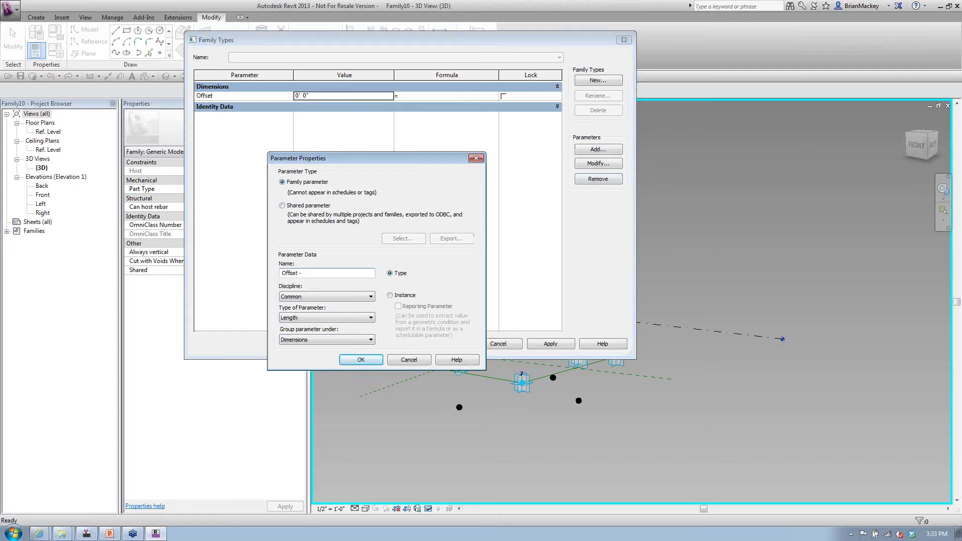
{"action": "type", "text": " Neg"}
{"action": "left_click", "coordinate": [346, 359]}
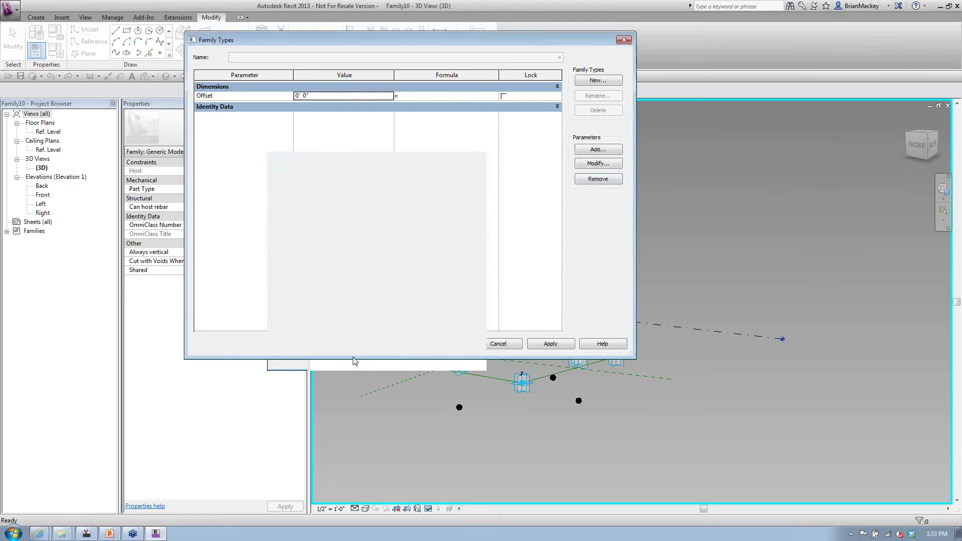
Give the Offset Neg parameter the formula Offset * -1 and set Offset to 10'
{"action": "left_click", "coordinate": [431, 96]}
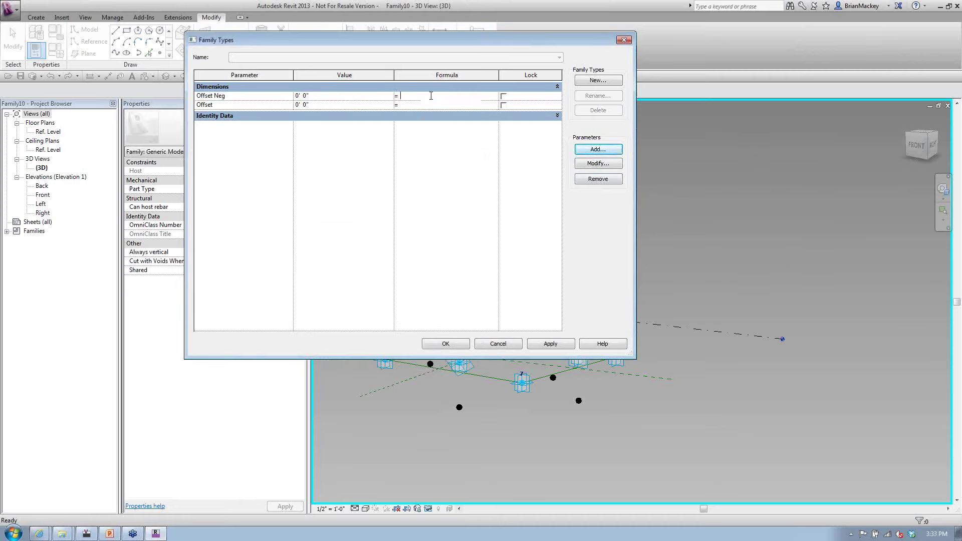
{"action": "type", "text": "Offset * -1"}
{"action": "key", "text": "Tab"}
{"action": "left_click", "coordinate": [347, 108]}
{"action": "type", "text": "10"}
{"action": "key", "text": "Tab"}
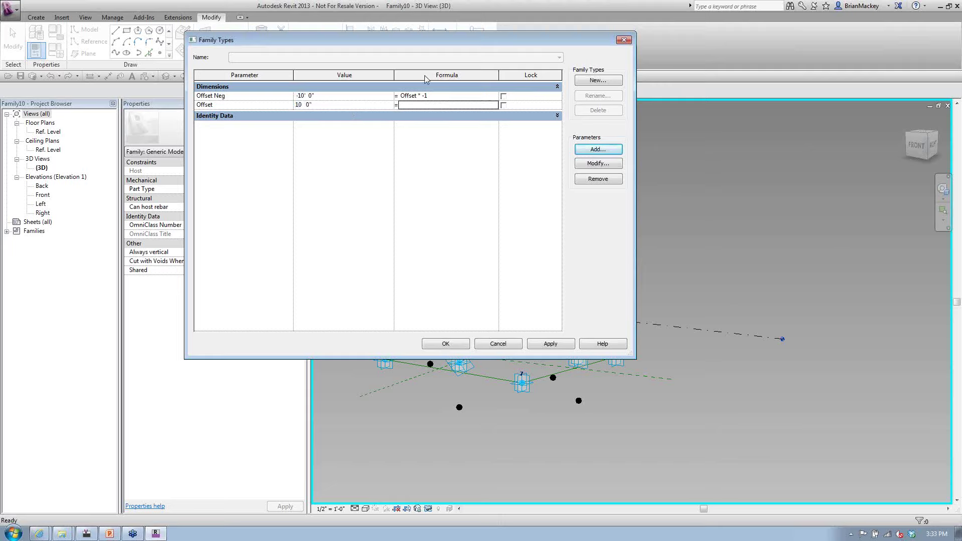
Set the Offset Neg parameter's value to 10' and accept the family parameter changes
{"action": "left_click", "coordinate": [353, 95]}
{"action": "type", "text": "10"}
{"action": "key", "text": "Tab"}
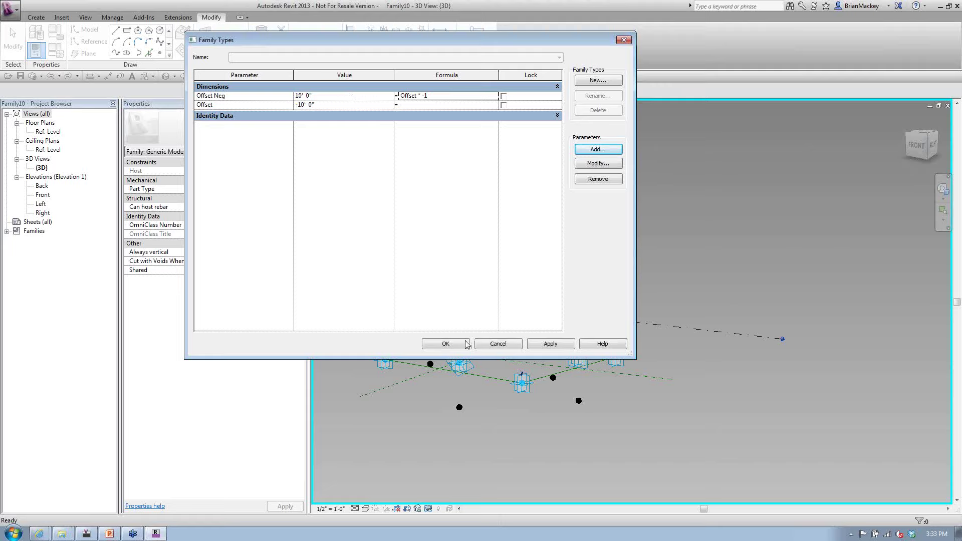
{"action": "left_click", "coordinate": [341, 104]}
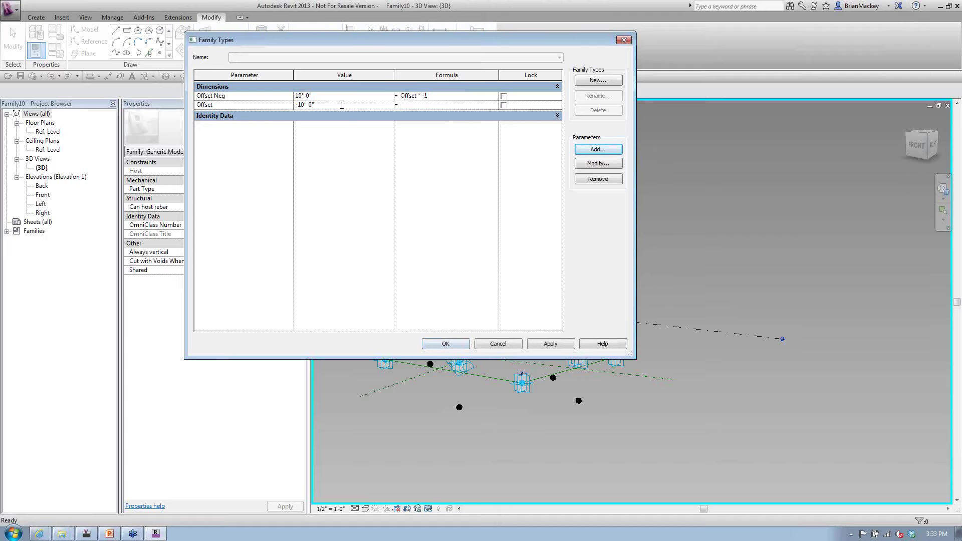
{"action": "left_click", "coordinate": [454, 343]}
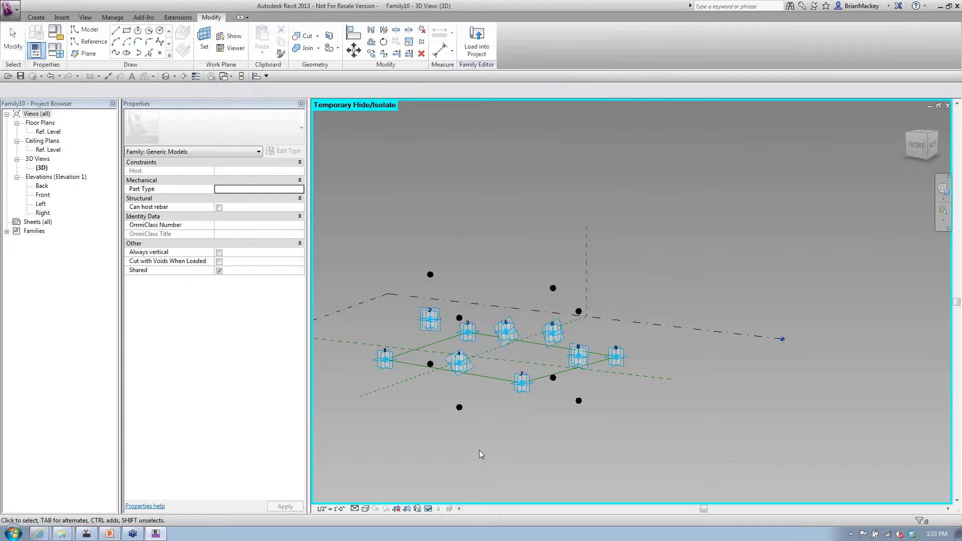
Associate the offset of the four lower reference points with the Offset family parameter
{"action": "middle_click_drag", "start_coordinate": [479, 450], "coordinate": [423, 394], "text": "shift"}
{"action": "left_click_drag", "start_coordinate": [421, 389], "coordinate": [582, 423]}
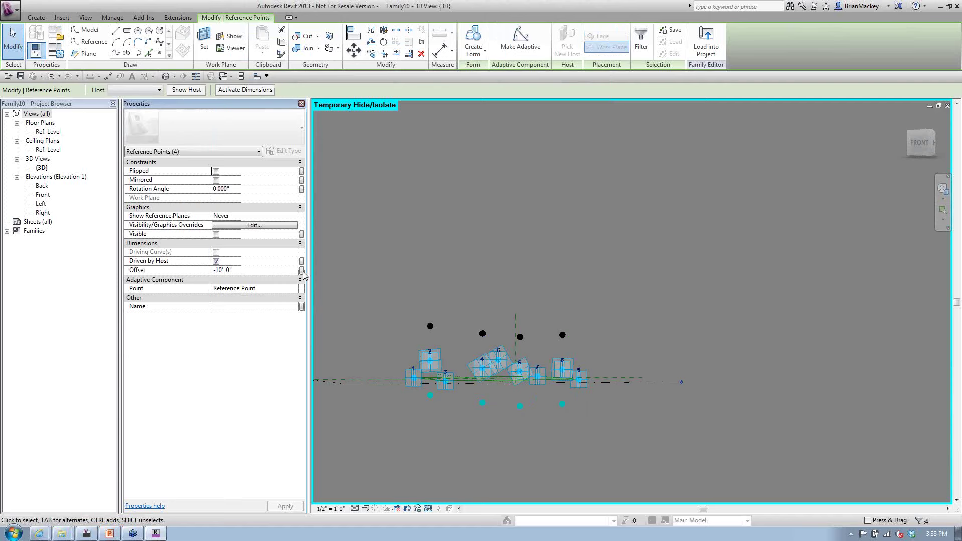
{"action": "left_click", "coordinate": [302, 270]}
{"action": "left_click", "coordinate": [189, 276]}
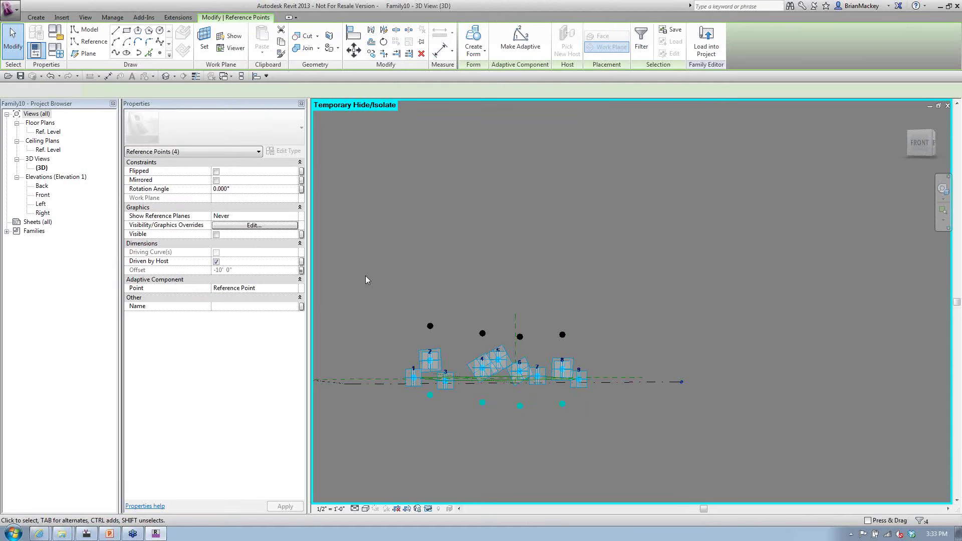
Associate the offset of the four upper reference points with the Offset Neg family parameter
{"action": "left_click_drag", "start_coordinate": [366, 276], "coordinate": [591, 342]}
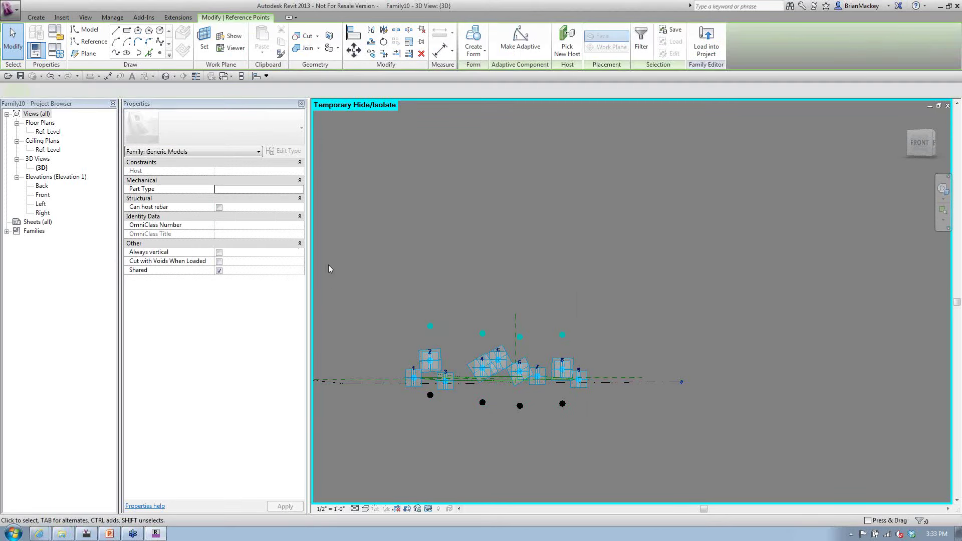
{"action": "left_click", "coordinate": [301, 270]}
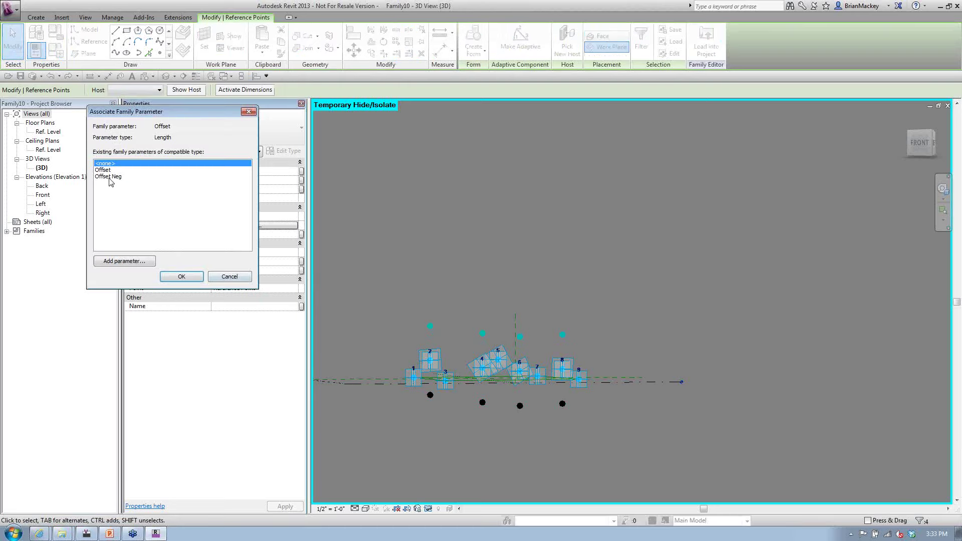
{"action": "left_click", "coordinate": [109, 177]}
{"action": "left_click", "coordinate": [187, 277]}
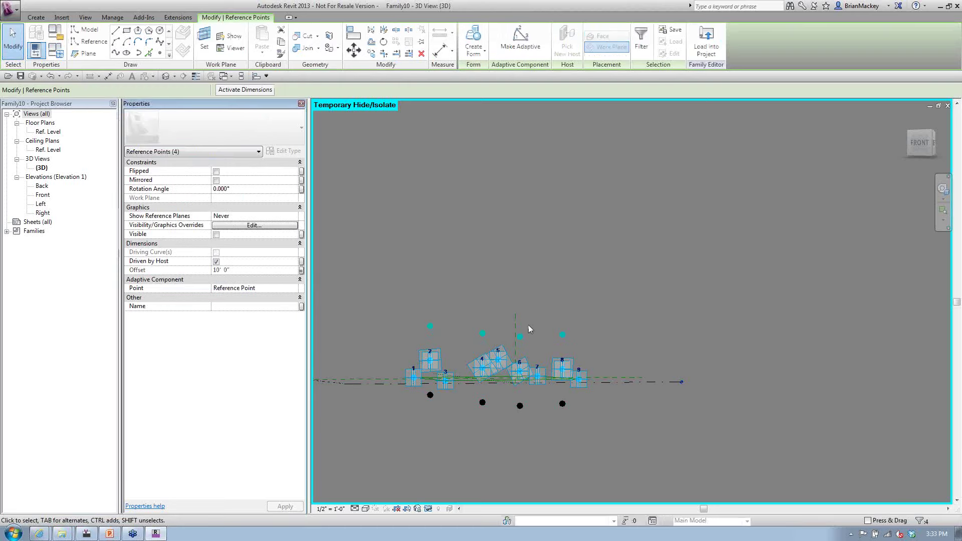
{"action": "left_click", "coordinate": [543, 323]}
Connect the upper and lower reference points hosted on adaptive point 4 with a model line
{"action": "middle_click_drag", "start_coordinate": [543, 323], "coordinate": [595, 450], "text": "shift"}
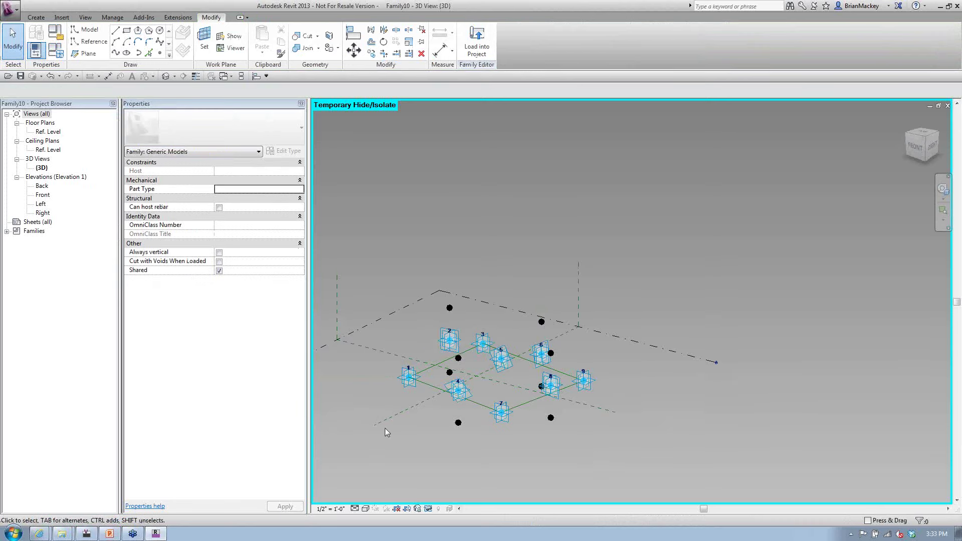
{"action": "middle_click_drag", "start_coordinate": [434, 461], "coordinate": [456, 452]}
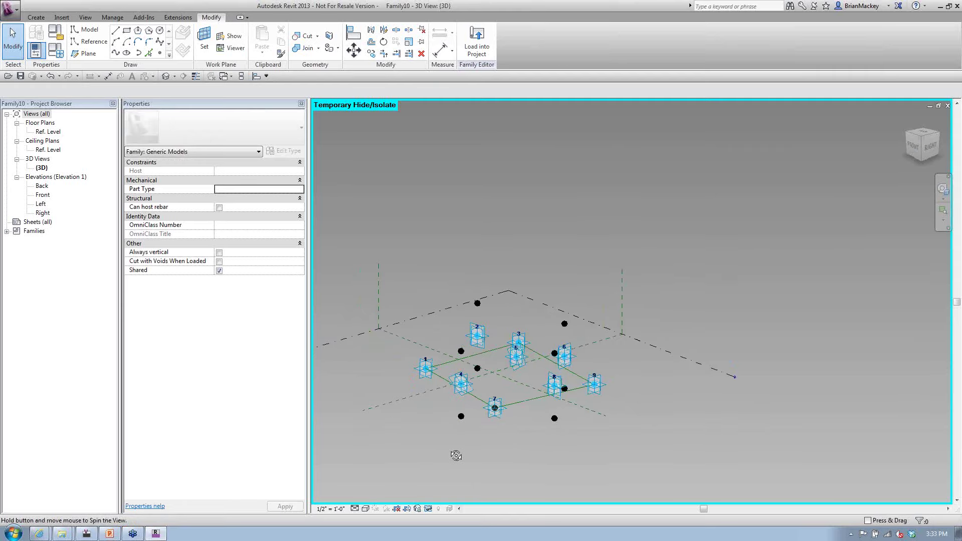
{"action": "key", "text": "Tab"}
{"action": "left_click", "coordinate": [463, 362]}
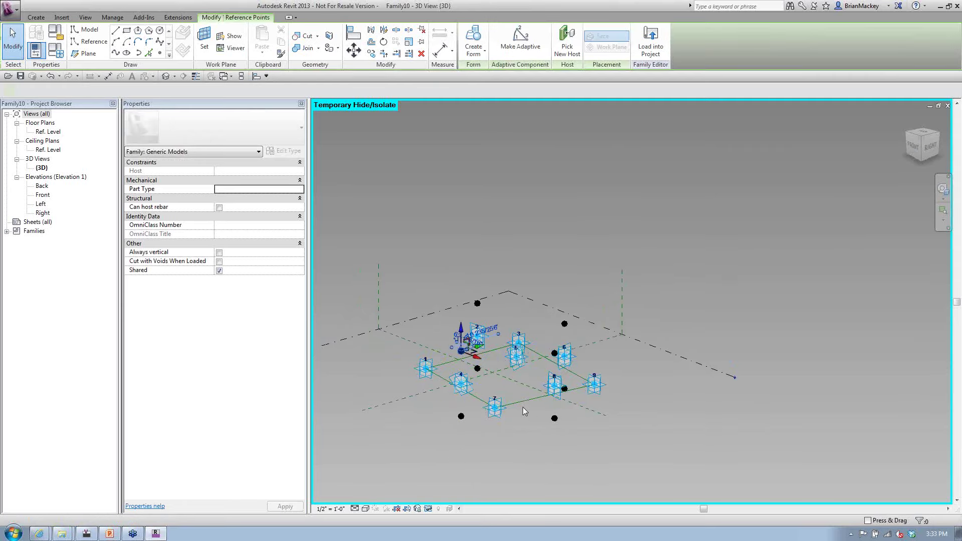
{"action": "left_click", "coordinate": [461, 416], "text": "ctrl"}
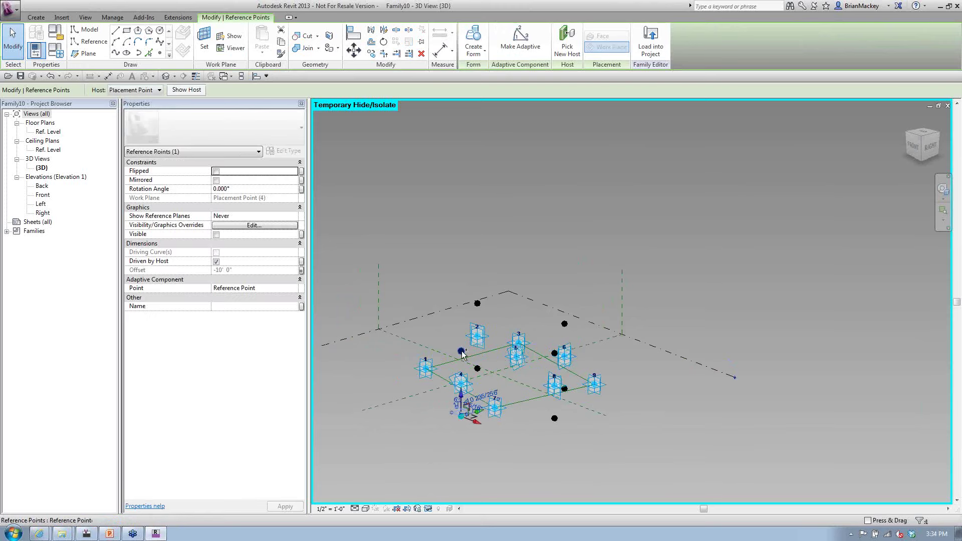
{"action": "left_click", "coordinate": [115, 53]}
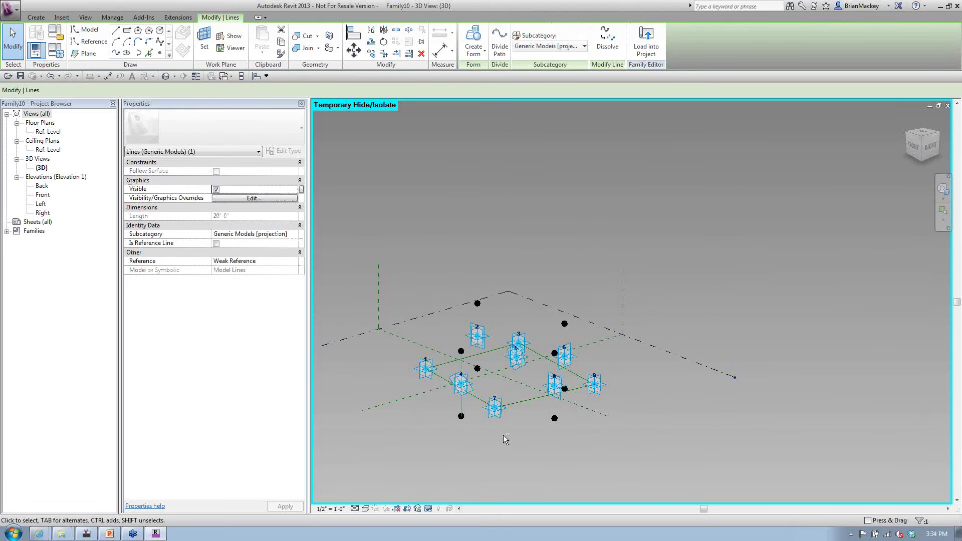
{"action": "left_click", "coordinate": [503, 435]}
Connect the upper and lower reference points hosted on adaptive points 2, 6 and 8 with a vertical model line each
{"action": "middle_click_drag", "start_coordinate": [503, 435], "coordinate": [430, 337], "text": "shift"}
{"action": "left_click", "coordinate": [408, 310]}
{"action": "left_click", "coordinate": [408, 376], "text": "ctrl"}
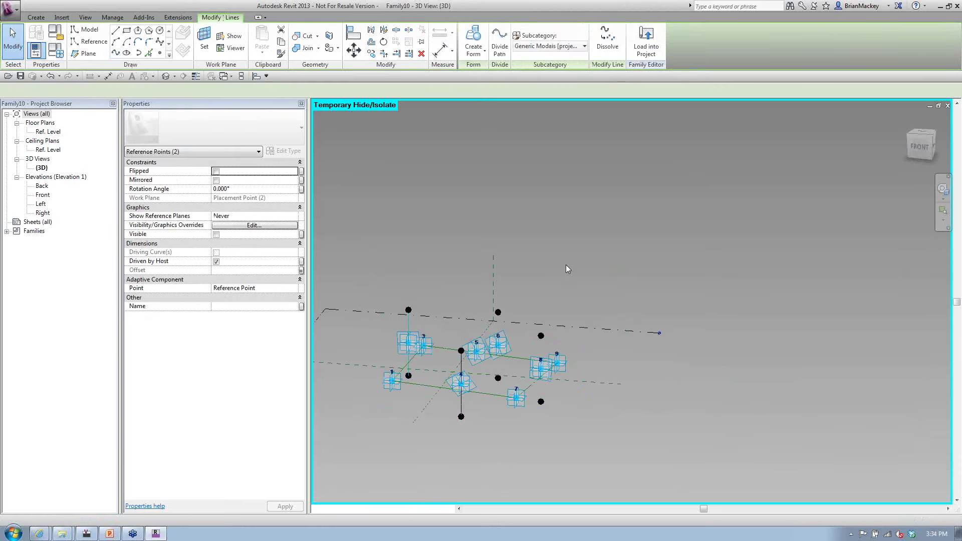
{"action": "left_click", "coordinate": [497, 312]}
{"action": "left_click", "coordinate": [498, 378], "text": "ctrl"}
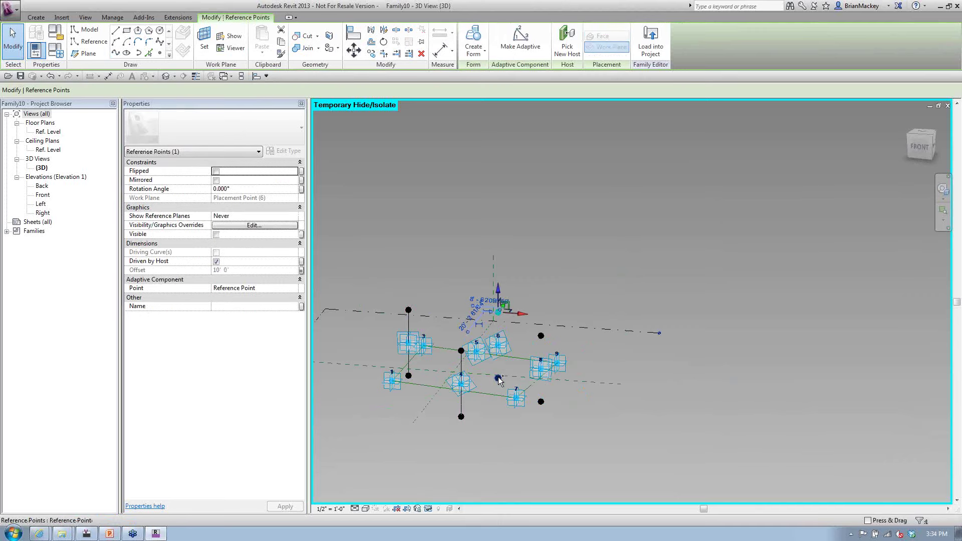
{"action": "left_click", "coordinate": [502, 240]}
{"action": "left_click", "coordinate": [541, 401], "text": "ctrl"}
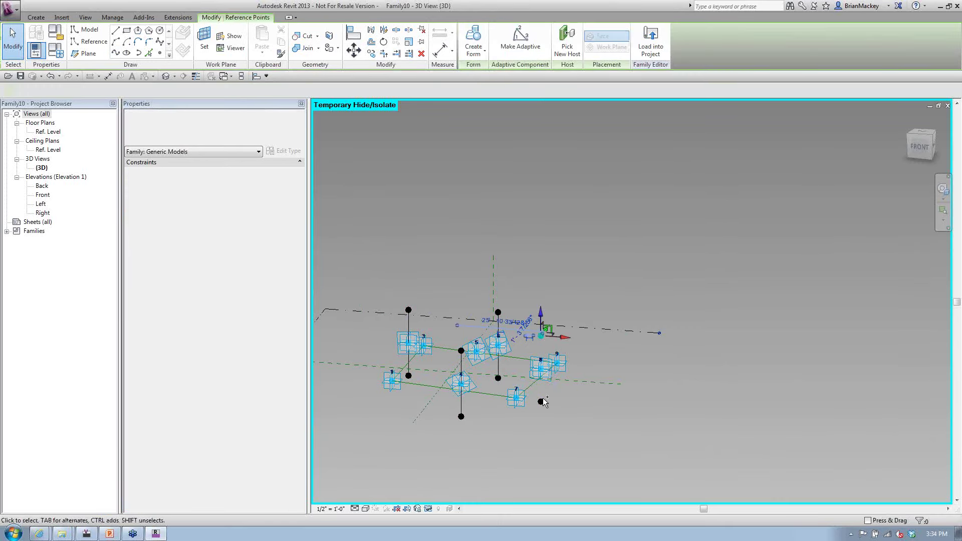
{"action": "left_click", "coordinate": [116, 53]}
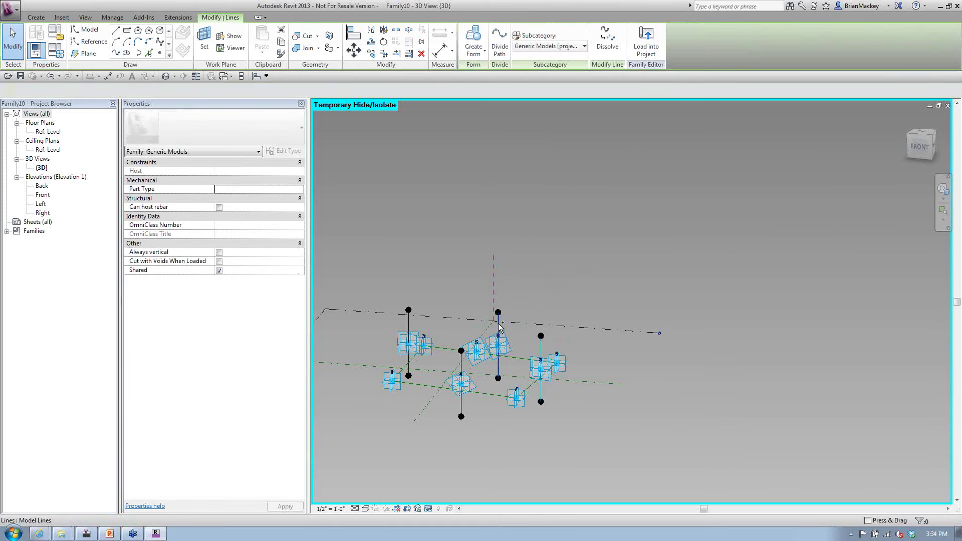
Convert the four vertical model lines into reference lines
{"action": "left_click", "coordinate": [462, 396], "text": "ctrl"}
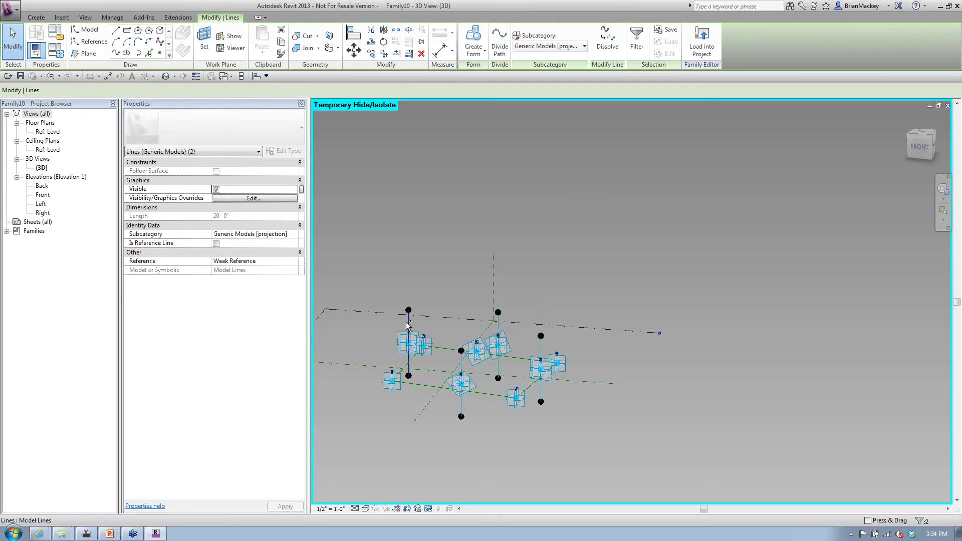
{"action": "left_click", "coordinate": [408, 351], "text": "ctrl"}
{"action": "left_click", "coordinate": [216, 244]}
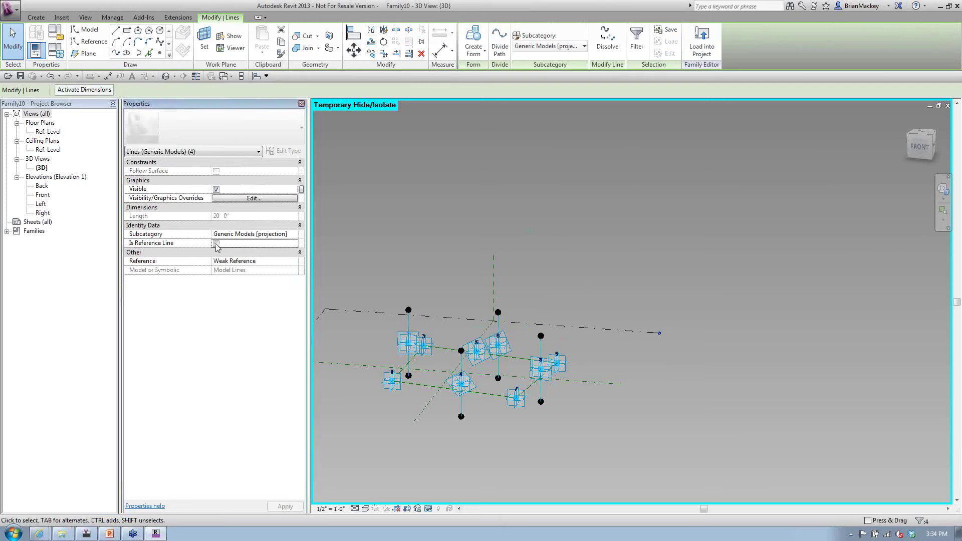
{"action": "left_click", "coordinate": [561, 279]}
Try moving adaptive point 4 to check that its vertical reference line follows, and undo the move
{"action": "middle_click_drag", "start_coordinate": [583, 451], "coordinate": [632, 427]}
{"action": "scroll", "coordinate": [558, 392], "scroll_direction": "up", "scroll_amount": 3}
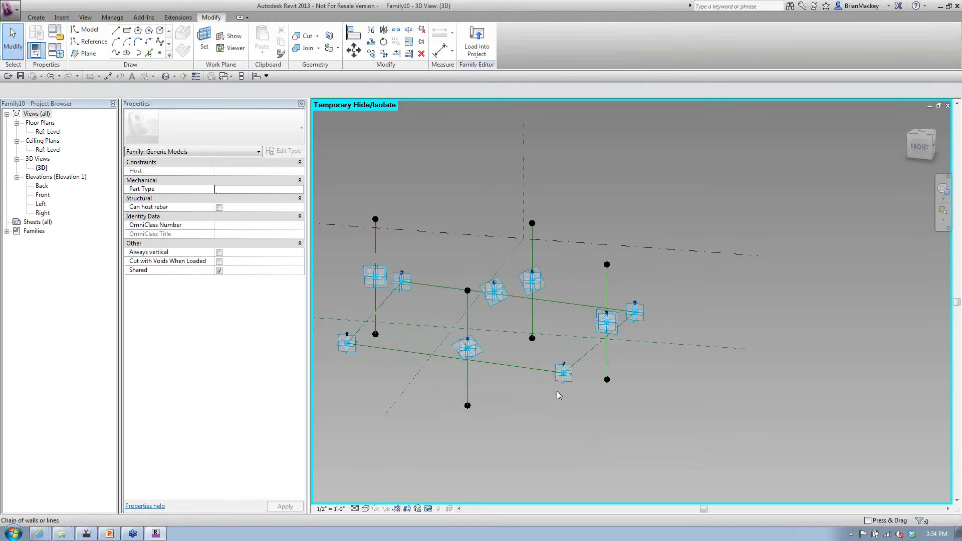
{"action": "middle_click_drag", "start_coordinate": [559, 396], "coordinate": [491, 396], "text": "shift"}
{"action": "left_click", "coordinate": [473, 357]}
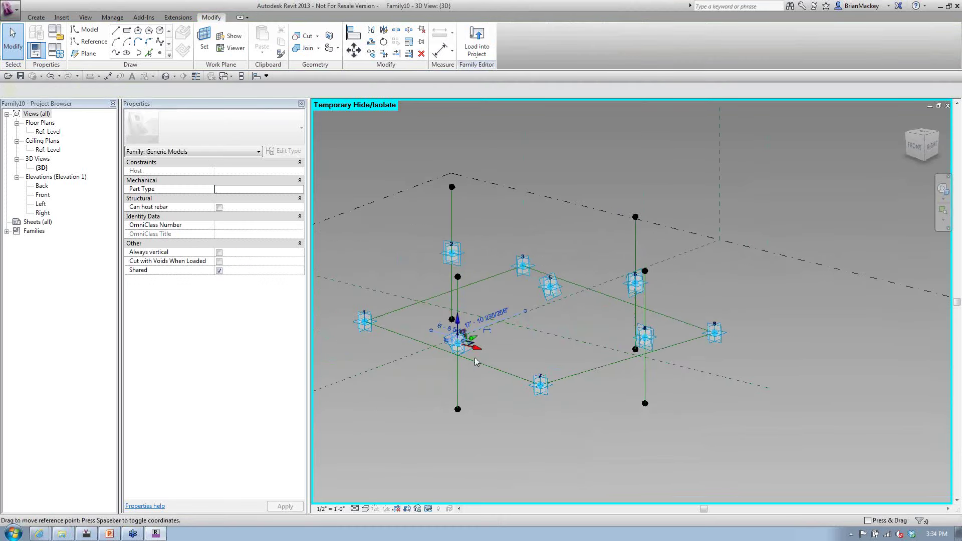
{"action": "key", "text": "ctrl+z"}
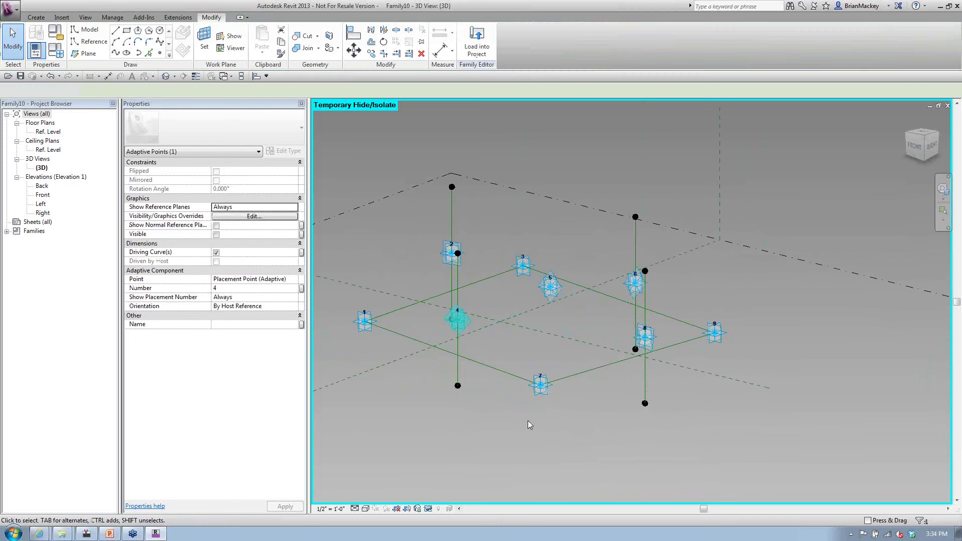
{"action": "left_click", "coordinate": [529, 421]}
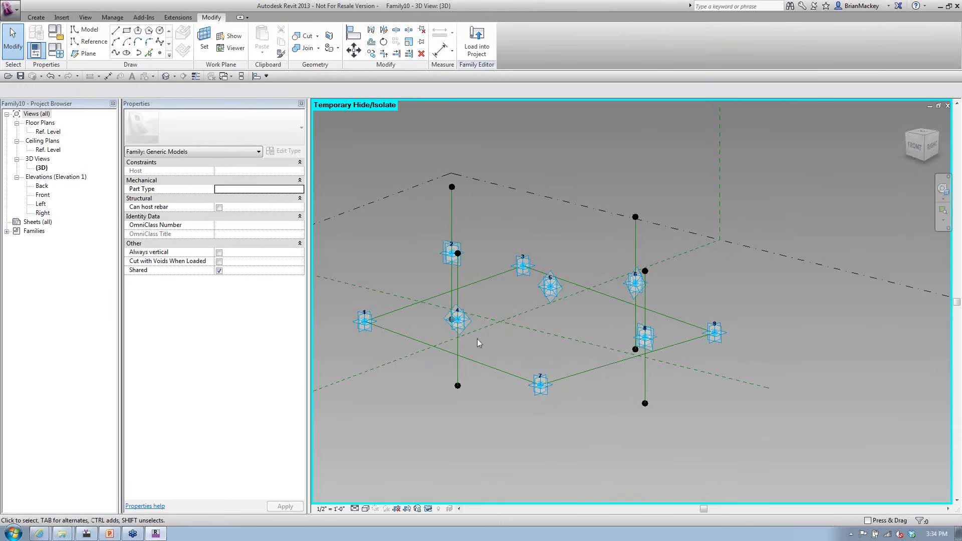
Place a reference point on the lower part of each of the four vertical reference lines through adaptive points 2, 4, 6 and 8
{"action": "scroll", "coordinate": [481, 341], "scroll_direction": "up", "scroll_amount": 3}
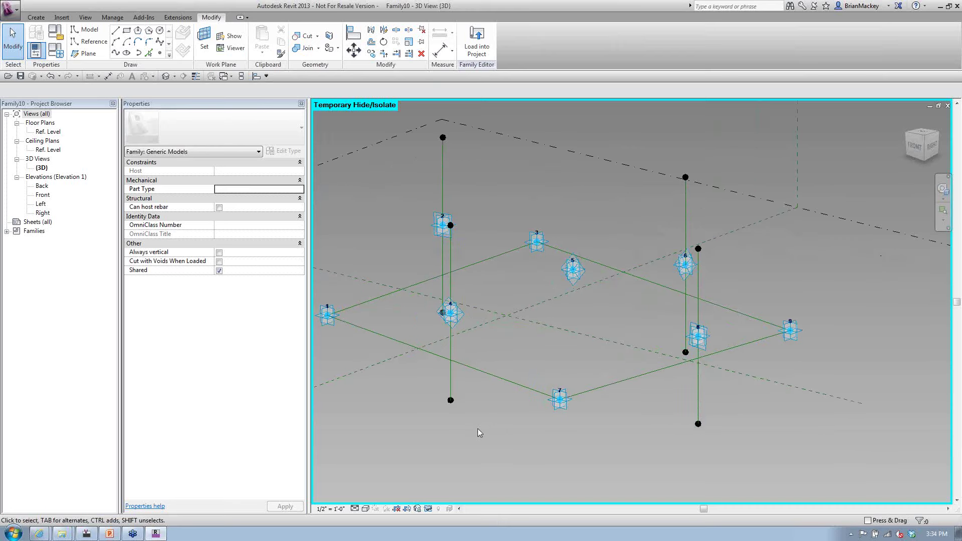
{"action": "middle_click_drag", "start_coordinate": [531, 430], "coordinate": [543, 437]}
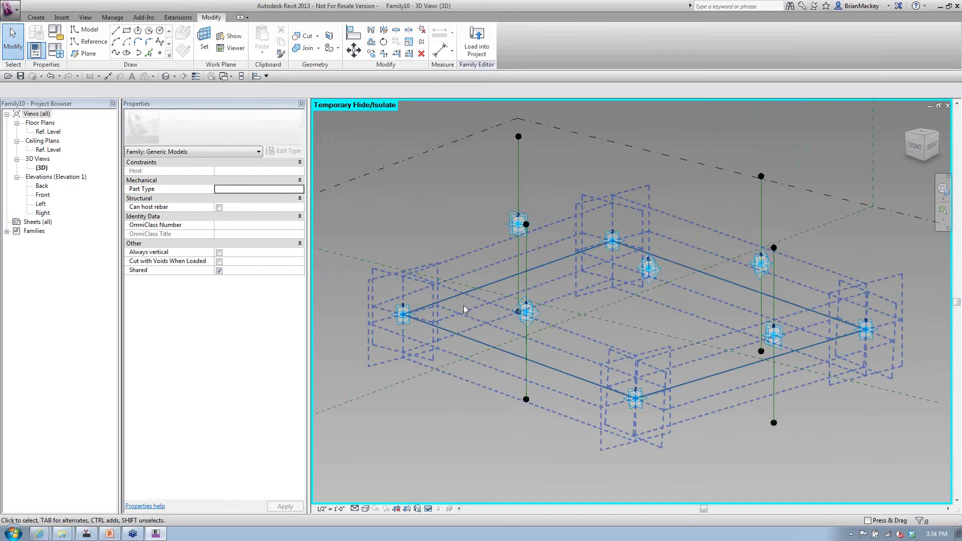
{"action": "left_click", "coordinate": [100, 44]}
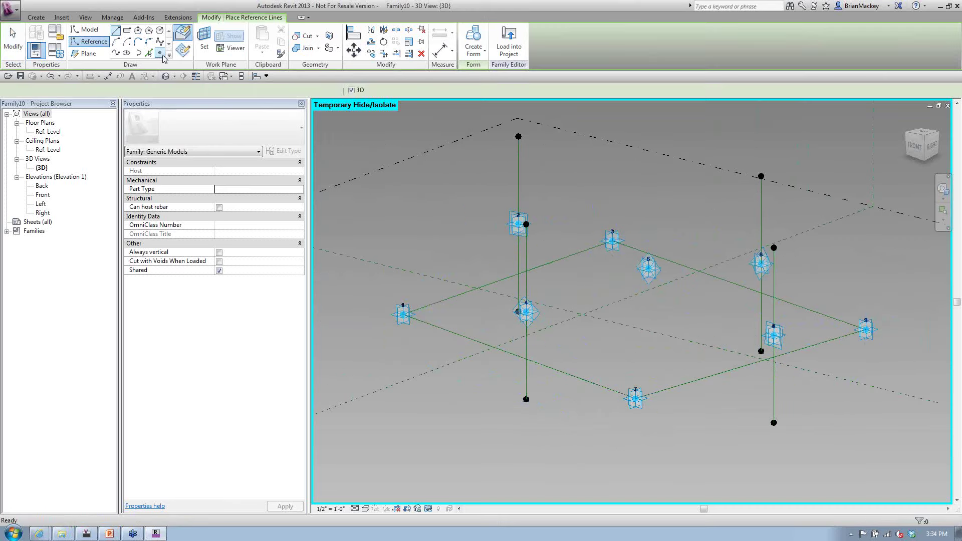
{"action": "left_click", "coordinate": [525, 375]}
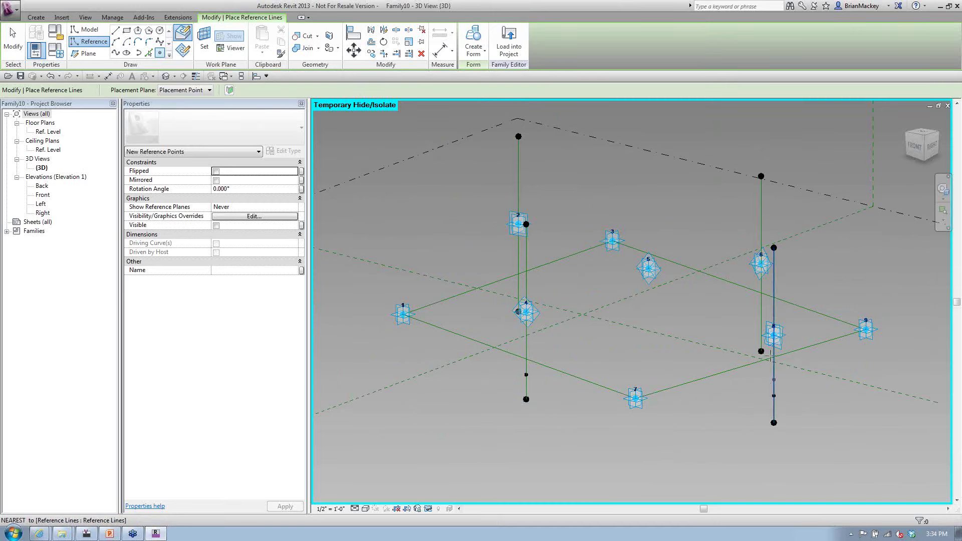
{"action": "left_click", "coordinate": [775, 396]}
{"action": "left_click", "coordinate": [762, 312]}
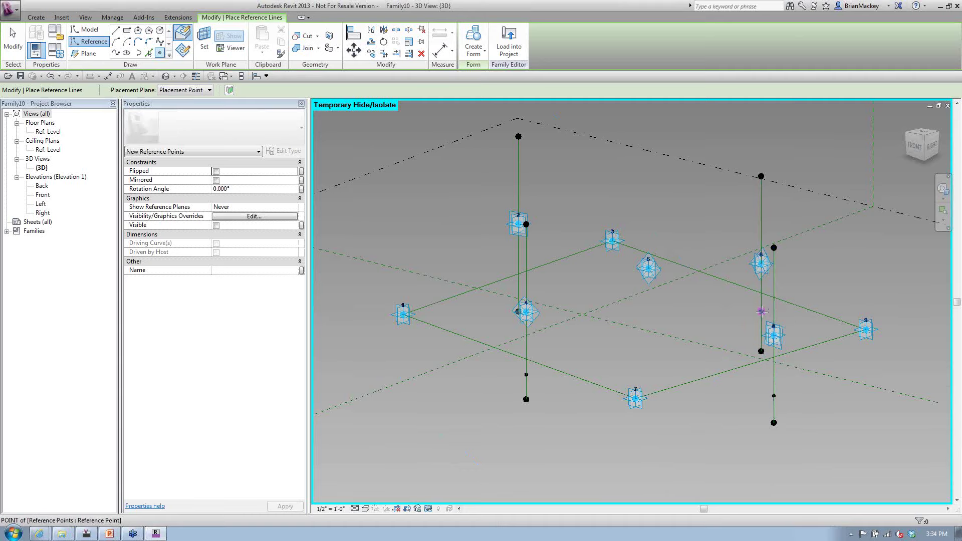
{"action": "right_click", "coordinate": [437, 230]}
{"action": "left_click", "coordinate": [457, 242]}
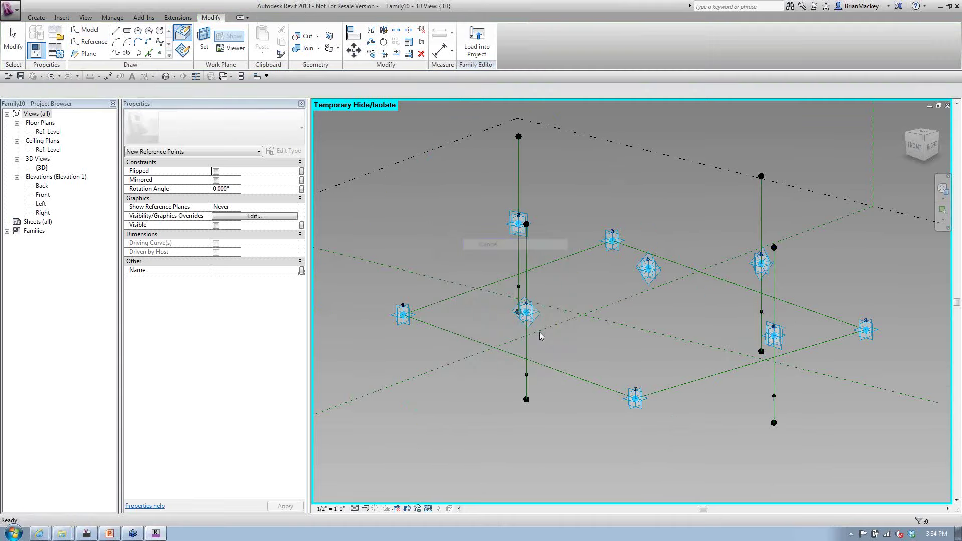
Move adaptive points 4 and 2 to test that their vertical reference lines and hosted points follow
{"action": "scroll", "coordinate": [540, 332], "scroll_direction": "up", "scroll_amount": 2}
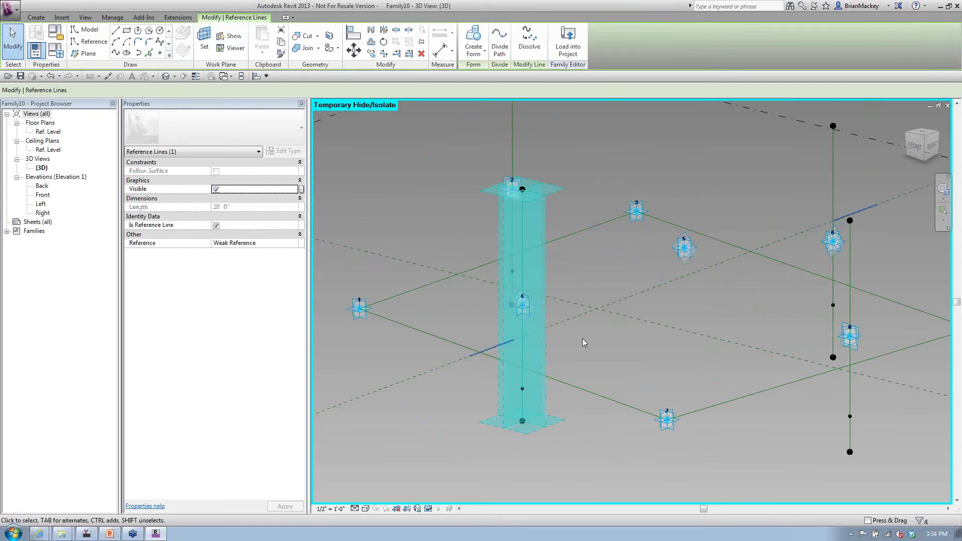
{"action": "left_click_drag", "start_coordinate": [523, 305], "coordinate": [561, 335]}
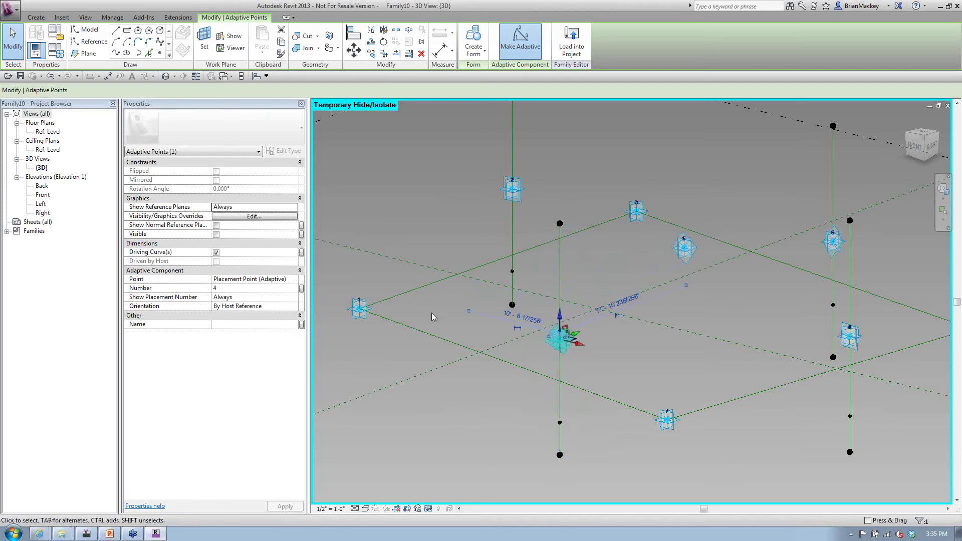
{"action": "left_click", "coordinate": [480, 174]}
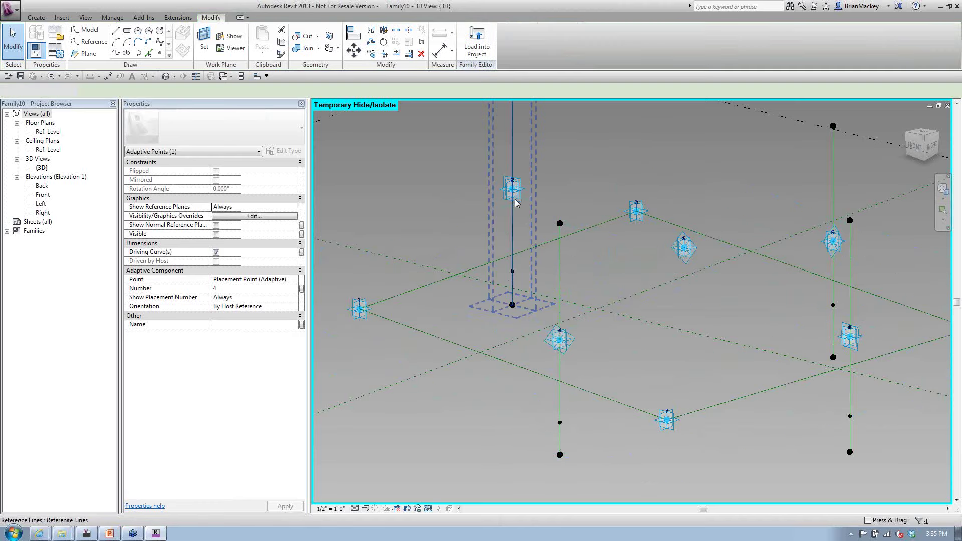
{"action": "left_click", "coordinate": [516, 190]}
{"action": "left_click_drag", "start_coordinate": [525, 188], "coordinate": [506, 192]}
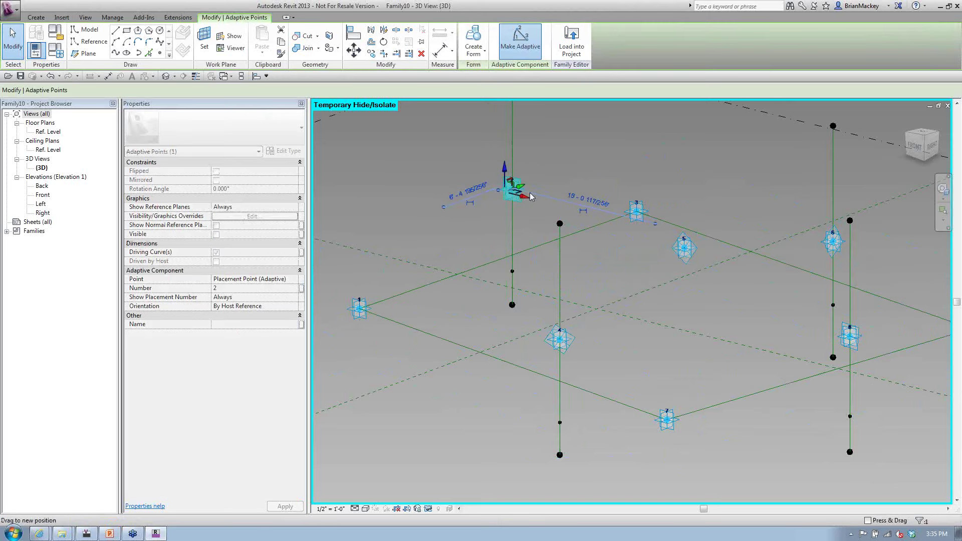
{"action": "left_click", "coordinate": [567, 160]}
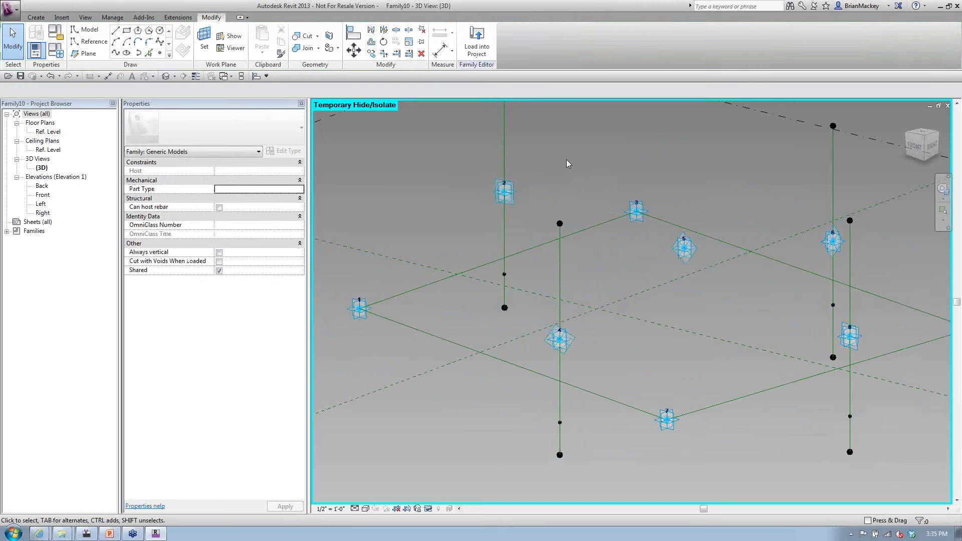
Host the point on adaptive point 4's vertical line by intersection with the reference line between adaptive points 1 and 7
{"action": "left_click", "coordinate": [569, 423]}
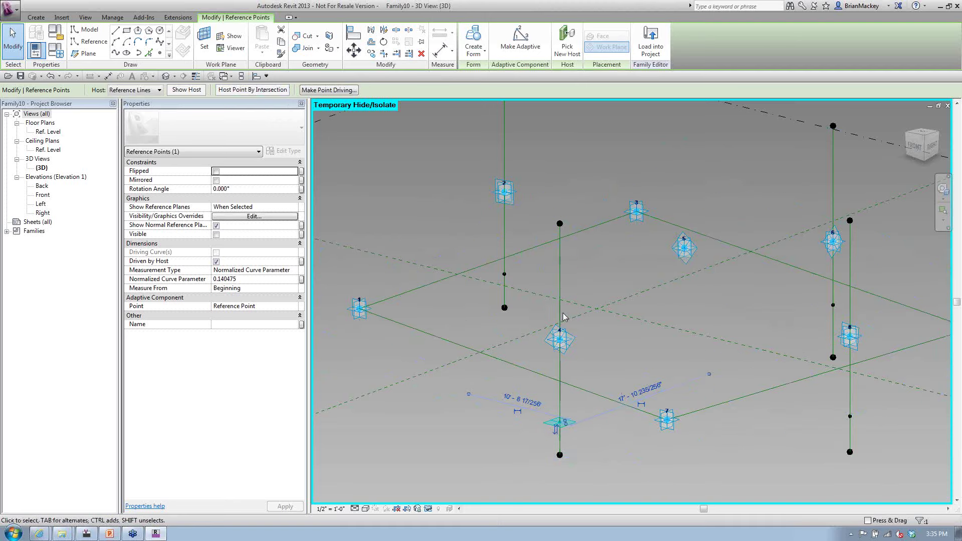
{"action": "key", "text": "Tab"}
{"action": "left_click", "coordinate": [475, 336]}
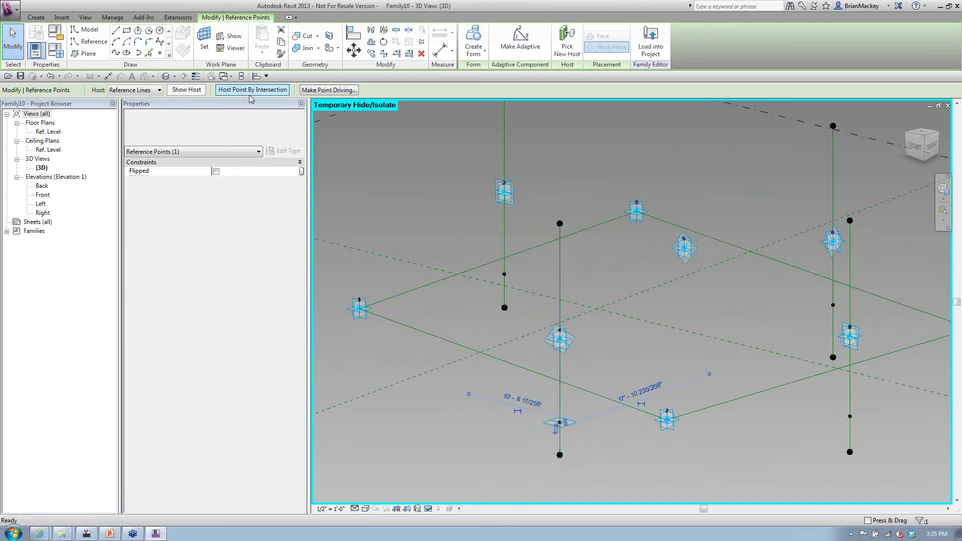
{"action": "left_click", "coordinate": [523, 368]}
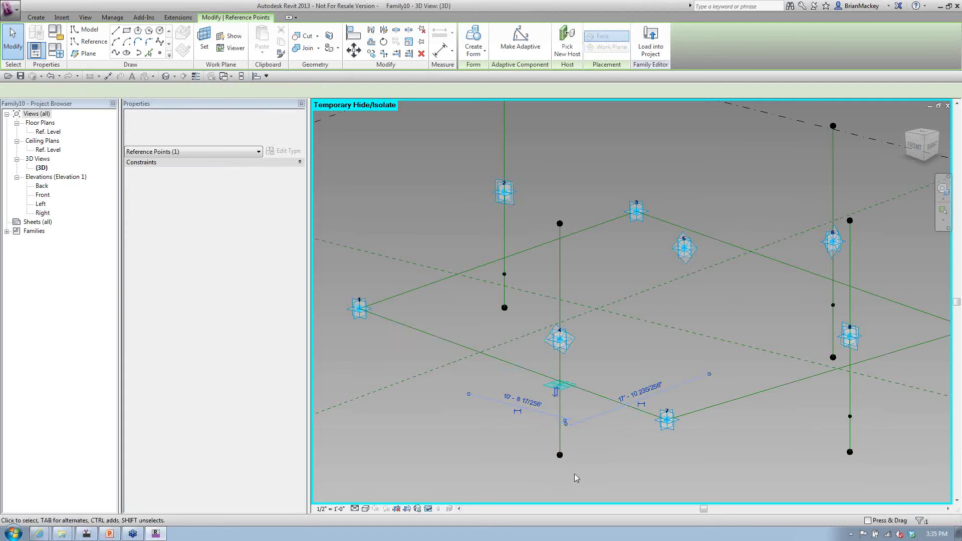
{"action": "key", "text": "Escape"}
Move adaptive point 4 and orbit around it to test how the intersection-hosted point on its vertical line responds
{"action": "left_click", "coordinate": [560, 339]}
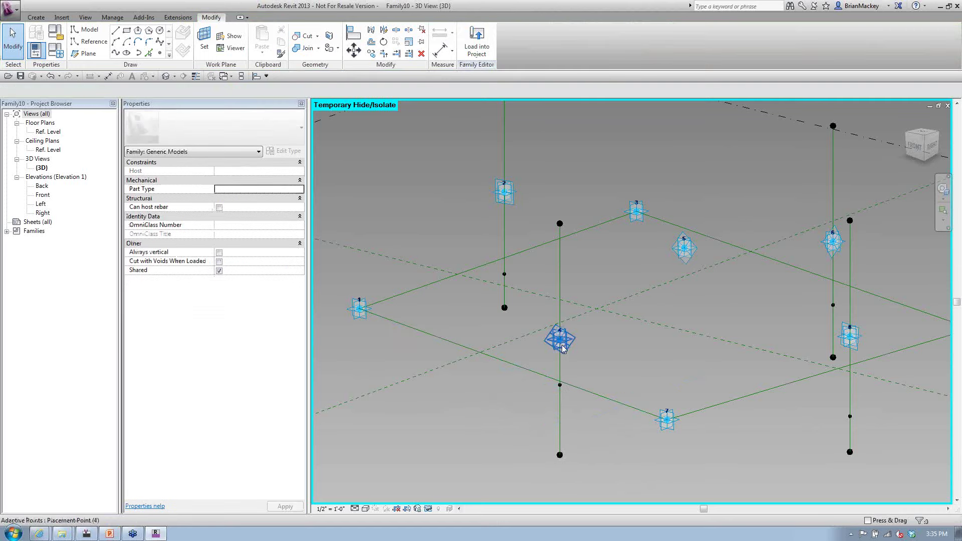
{"action": "left_click_drag", "start_coordinate": [562, 318], "coordinate": [562, 291]}
{"action": "middle_click_drag", "start_coordinate": [587, 435], "coordinate": [518, 419], "text": "shift"}
{"action": "left_click_drag", "start_coordinate": [561, 315], "coordinate": [561, 316]}
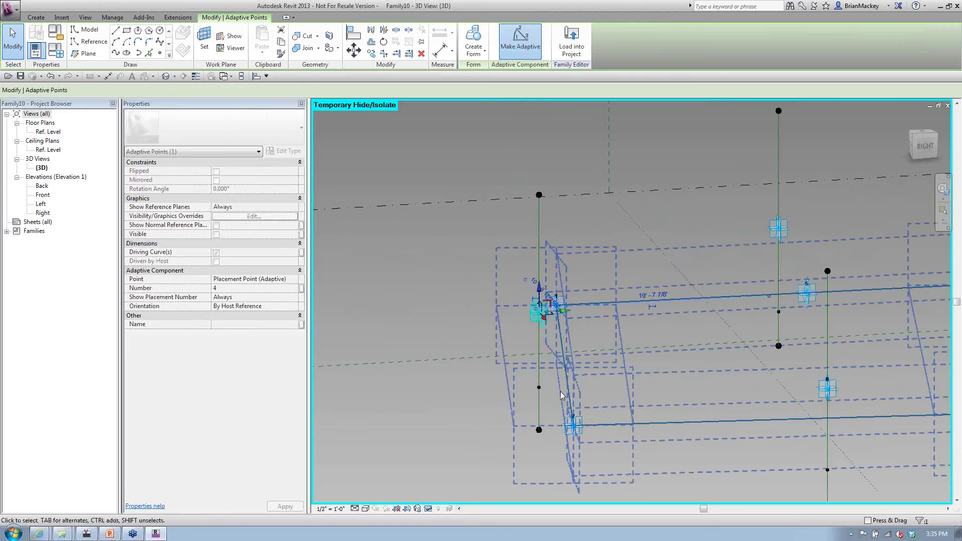
{"action": "middle_click_drag", "start_coordinate": [561, 396], "coordinate": [548, 307], "text": "shift"}
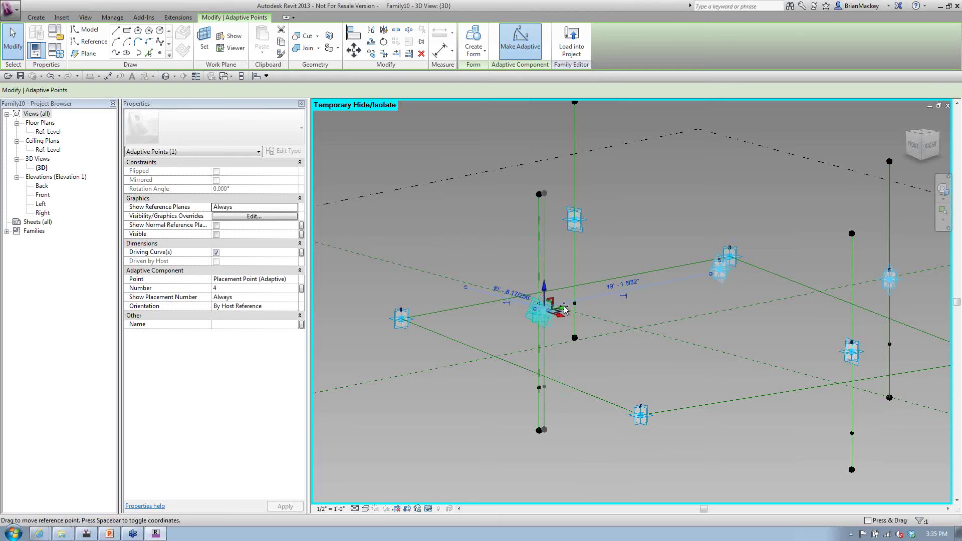
{"action": "mouse_move", "coordinate": [563, 305]}
{"action": "left_mouse_down"}
{"action": "mouse_move", "coordinate": [590, 323]}
{"action": "mouse_move", "coordinate": [556, 303]}
{"action": "mouse_move", "coordinate": [582, 316]}
{"action": "mouse_move", "coordinate": [576, 285]}
{"action": "mouse_move", "coordinate": [584, 302]}
{"action": "mouse_move", "coordinate": [571, 302]}
{"action": "left_mouse_up"}
{"action": "middle_click_drag", "start_coordinate": [546, 386], "coordinate": [613, 444], "text": "shift"}
{"action": "left_click", "coordinate": [606, 442]}
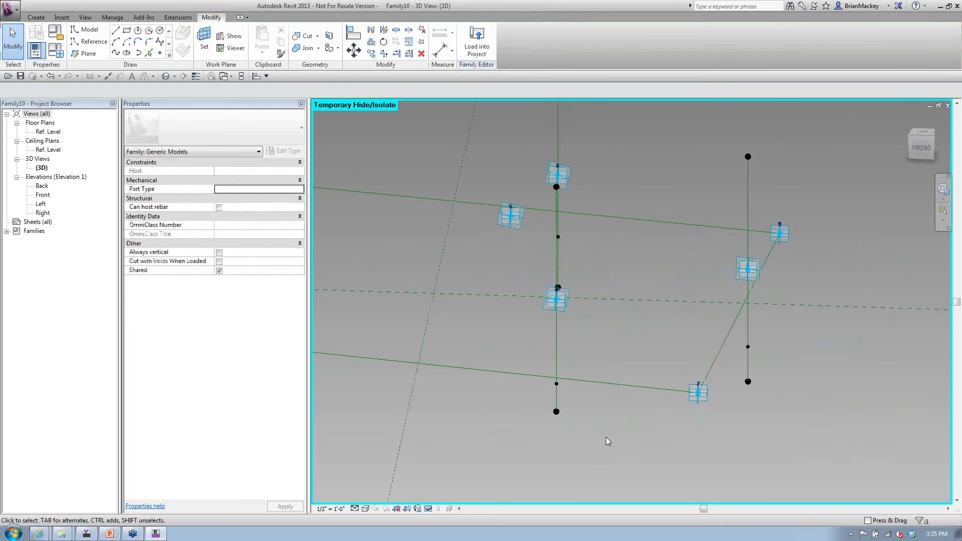
Host the points on the vertical lines of adaptive points 8 and 6 by intersection with reference lines 7–9 and 3–9
{"action": "middle_click_drag", "start_coordinate": [728, 408], "coordinate": [817, 386], "text": "shift"}
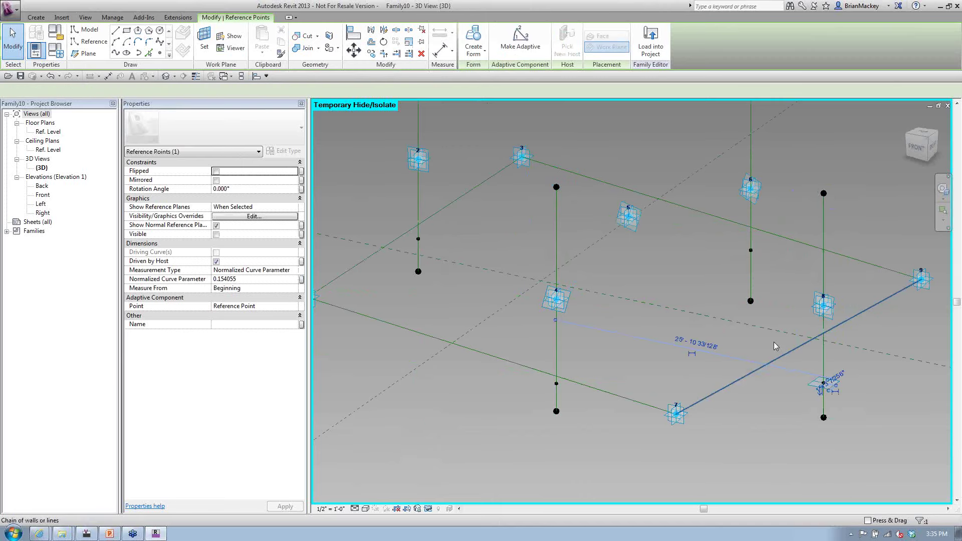
{"action": "key", "text": "Escape"}
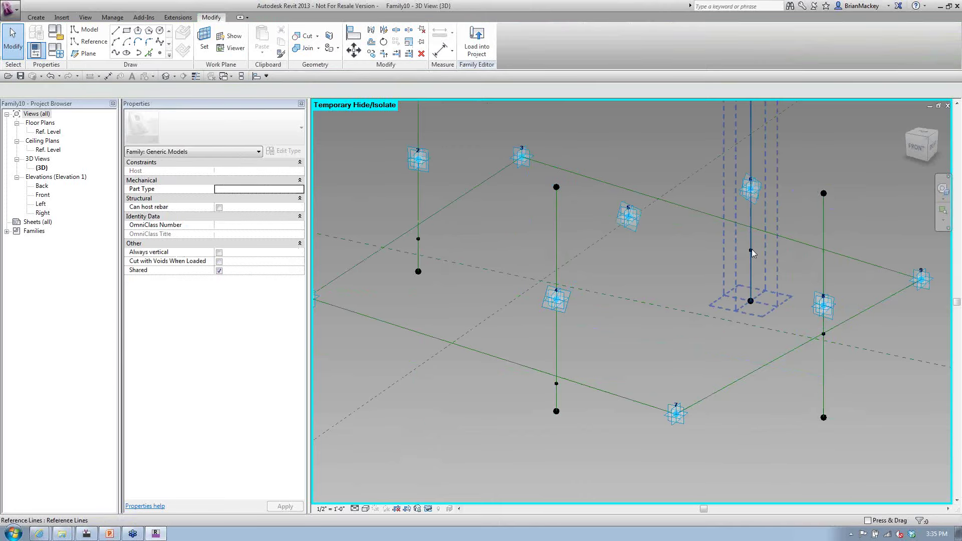
{"action": "left_click", "coordinate": [752, 251]}
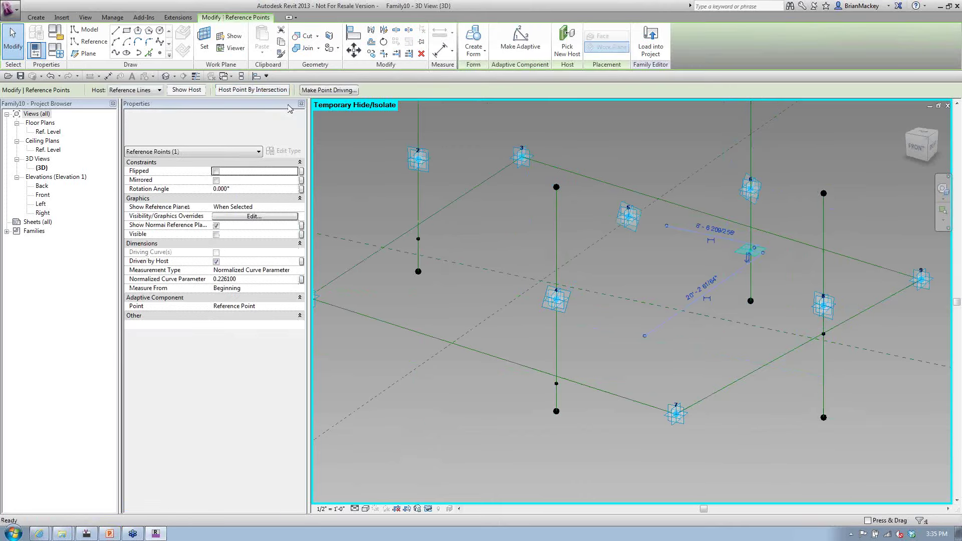
{"action": "left_click", "coordinate": [481, 188]}
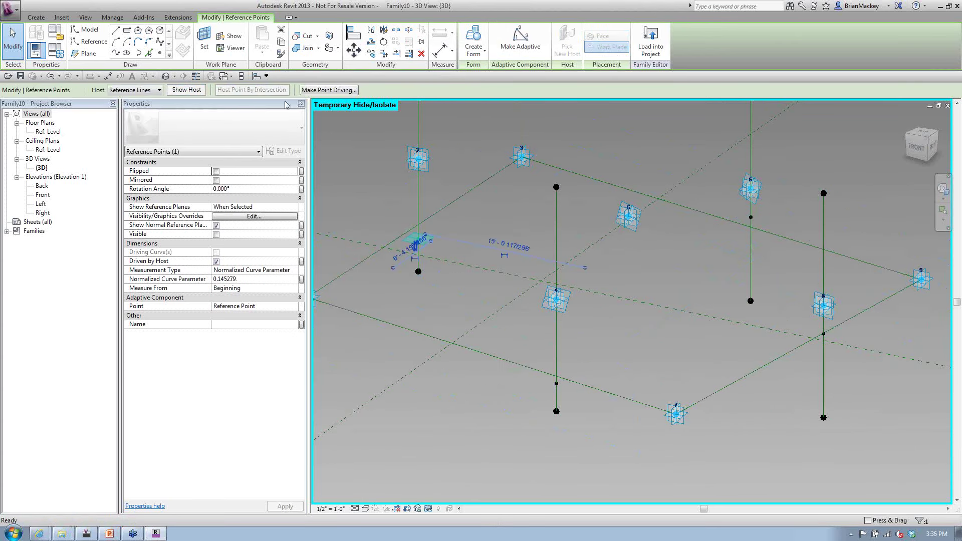
Host the point on adaptive point 2's vertical line by intersection with the reference line between adaptive points 1 and 3
{"action": "left_click", "coordinate": [361, 146]}
{"action": "middle_click_drag", "start_coordinate": [415, 174], "coordinate": [448, 166]}
{"action": "left_click", "coordinate": [450, 232]}
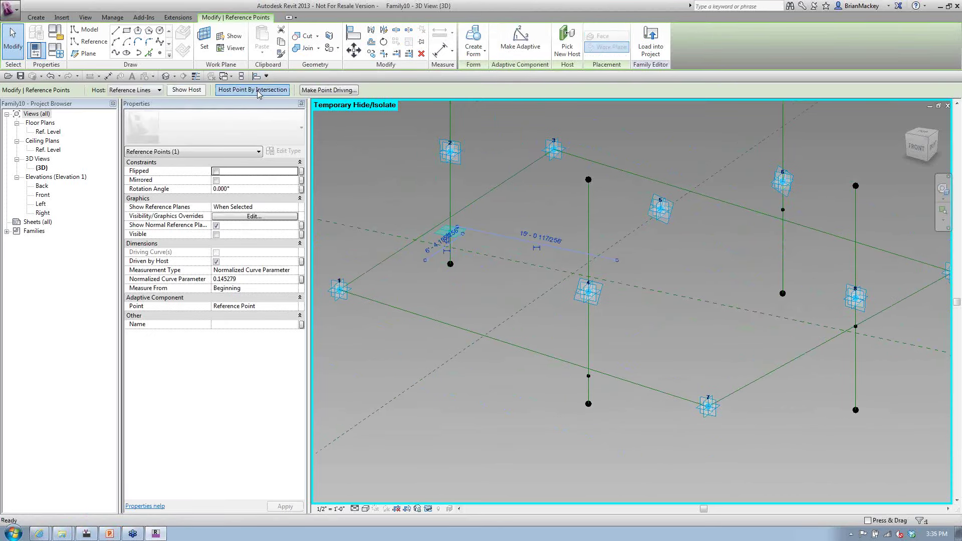
{"action": "left_click", "coordinate": [255, 90]}
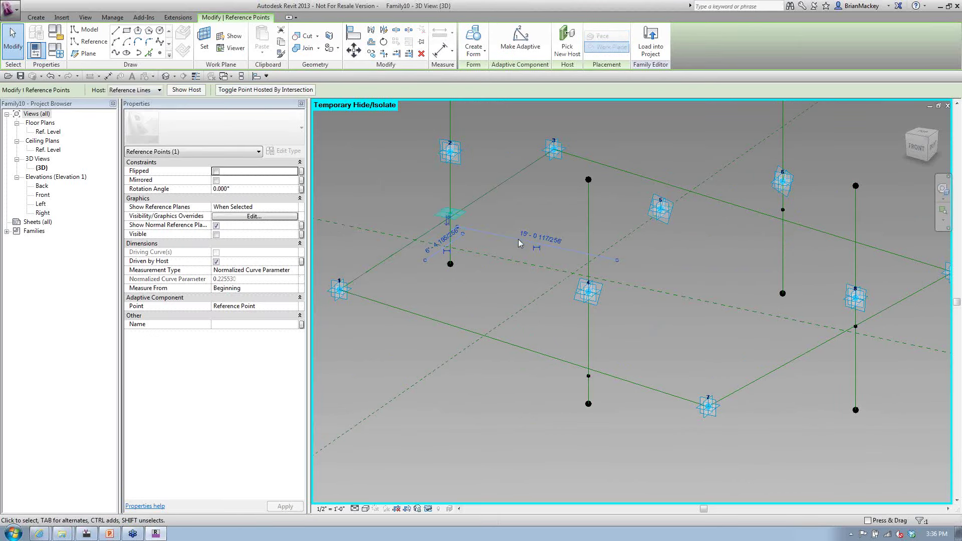
{"action": "left_click", "coordinate": [494, 321]}
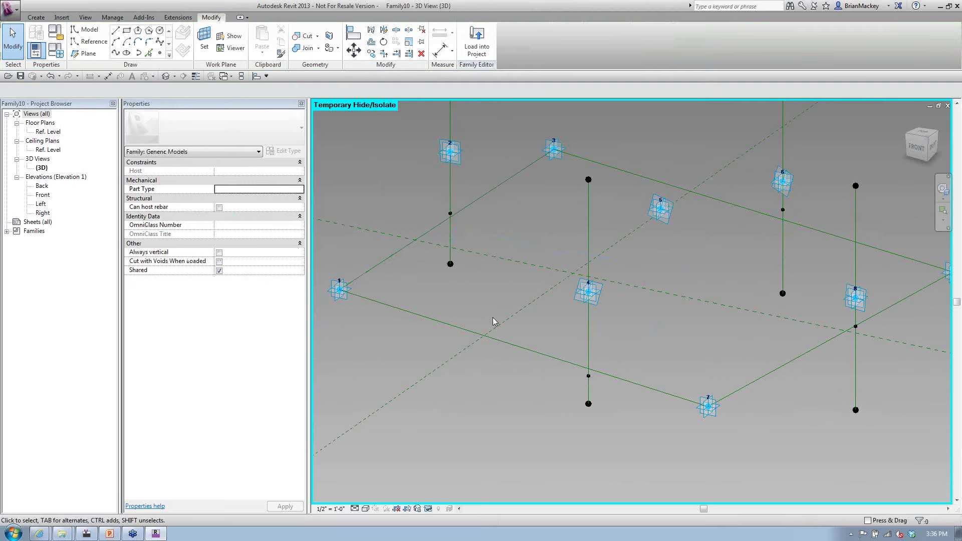
Set the work plane to a vertical plane of the reference line through adaptive point 2
{"action": "middle_click_drag", "start_coordinate": [494, 321], "coordinate": [621, 382], "text": "shift"}
{"action": "scroll", "coordinate": [383, 278], "scroll_direction": "up", "scroll_amount": 2}
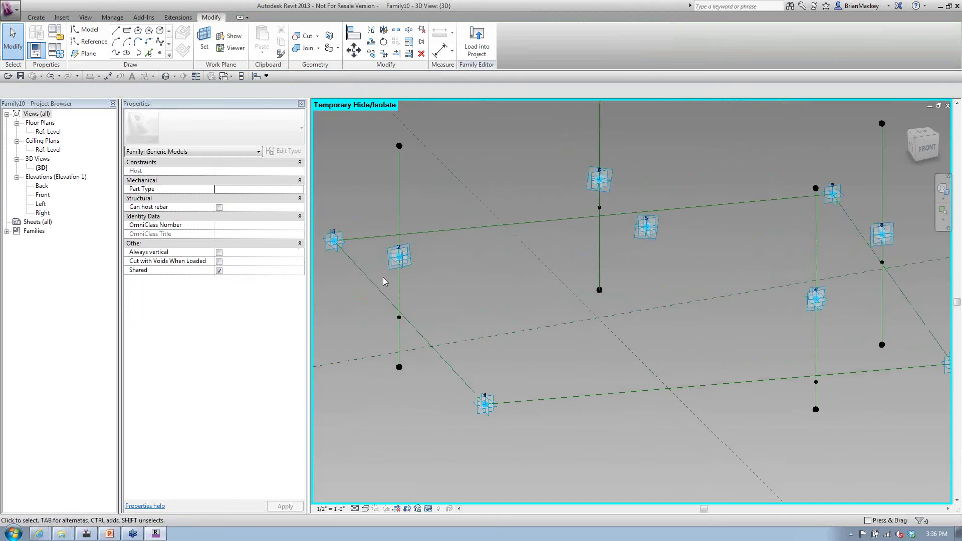
{"action": "scroll", "coordinate": [383, 277], "scroll_direction": "up", "scroll_amount": 1}
{"action": "middle_click_drag", "start_coordinate": [397, 292], "coordinate": [489, 292]}
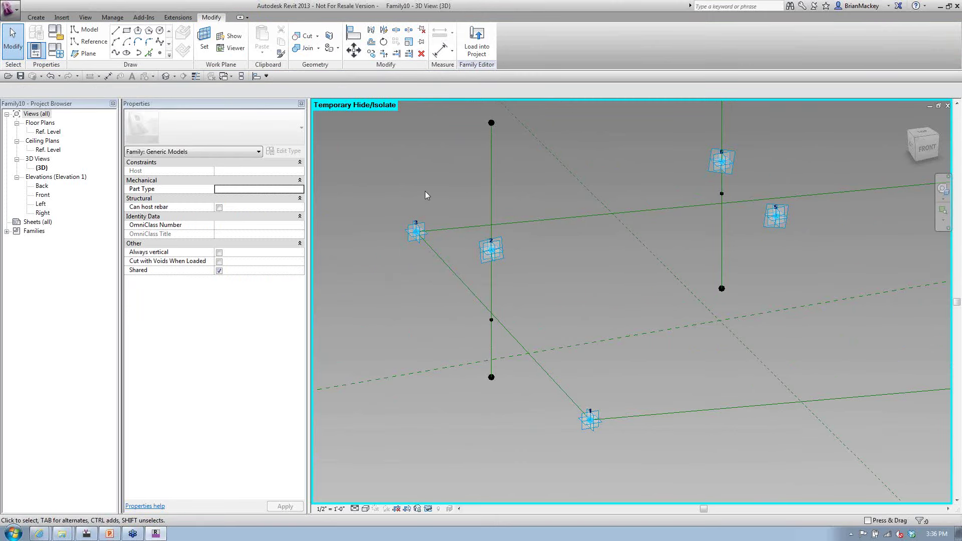
{"action": "left_click", "coordinate": [206, 48]}
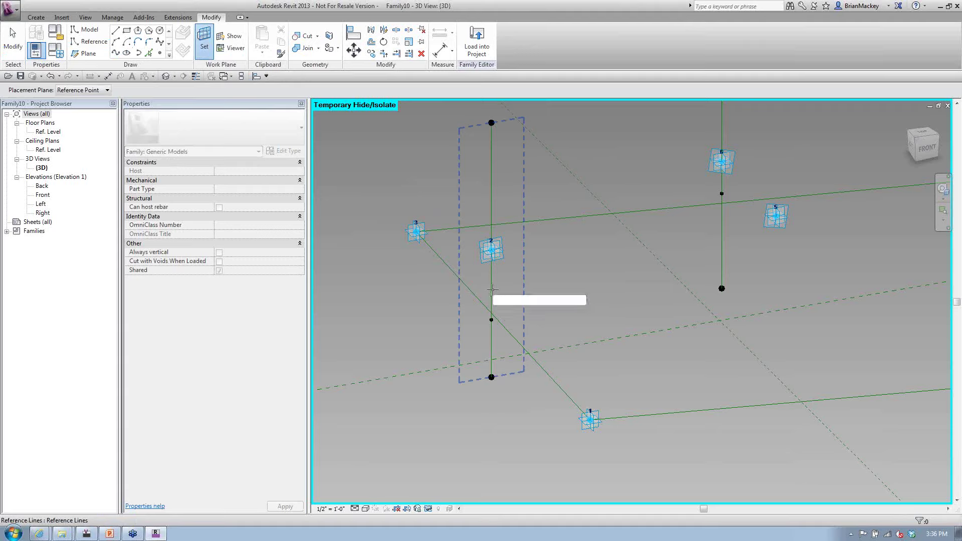
{"action": "key", "text": "Tab"}
{"action": "key", "text": "Tab"}
{"action": "key", "text": "Tab"}
{"action": "key", "text": "Tab"}
{"action": "key", "text": "Tab"}
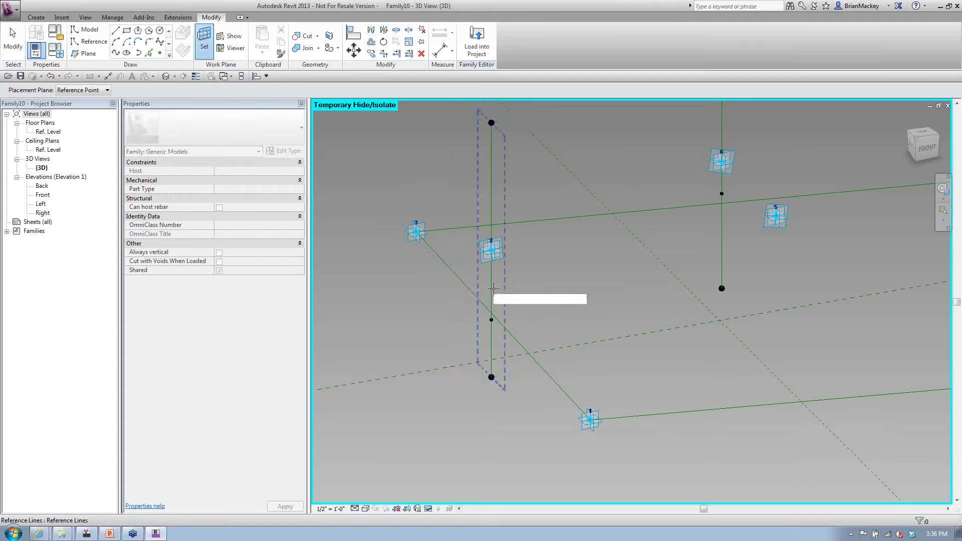
{"action": "key", "text": "Tab"}
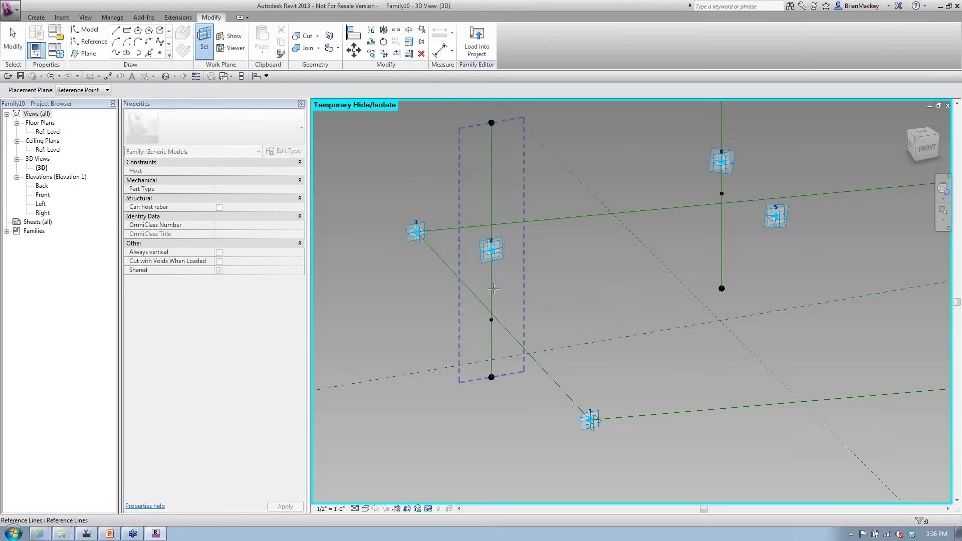
{"action": "left_click", "coordinate": [494, 289]}
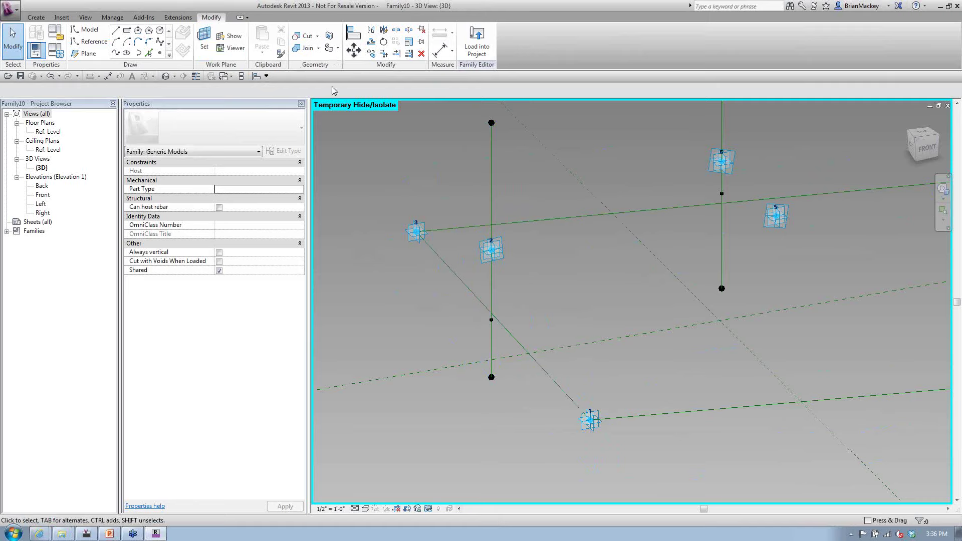
Place an aligned dimension between adaptive point 2 and the intersection-hosted point on its vertical line
{"action": "left_click", "coordinate": [439, 50]}
{"action": "left_click", "coordinate": [491, 318]}
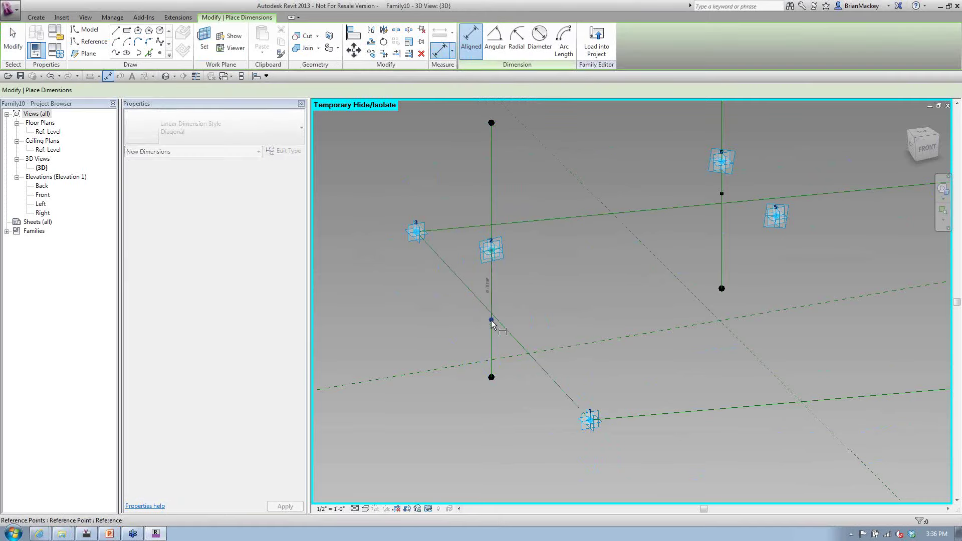
{"action": "left_click", "coordinate": [441, 298]}
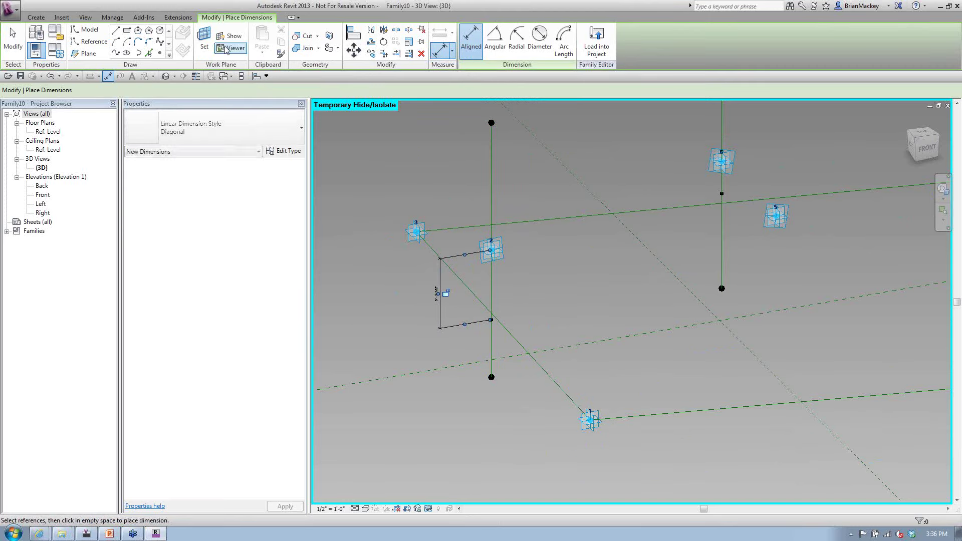
Set the work plane on adaptive point 6's vertical line and dimension from point 6 to the hosted point below it
{"action": "left_click", "coordinate": [204, 39]}
{"action": "middle_click_drag", "start_coordinate": [655, 227], "coordinate": [556, 326], "text": "shift"}
{"action": "scroll", "coordinate": [562, 321], "scroll_direction": "up", "scroll_amount": 4}
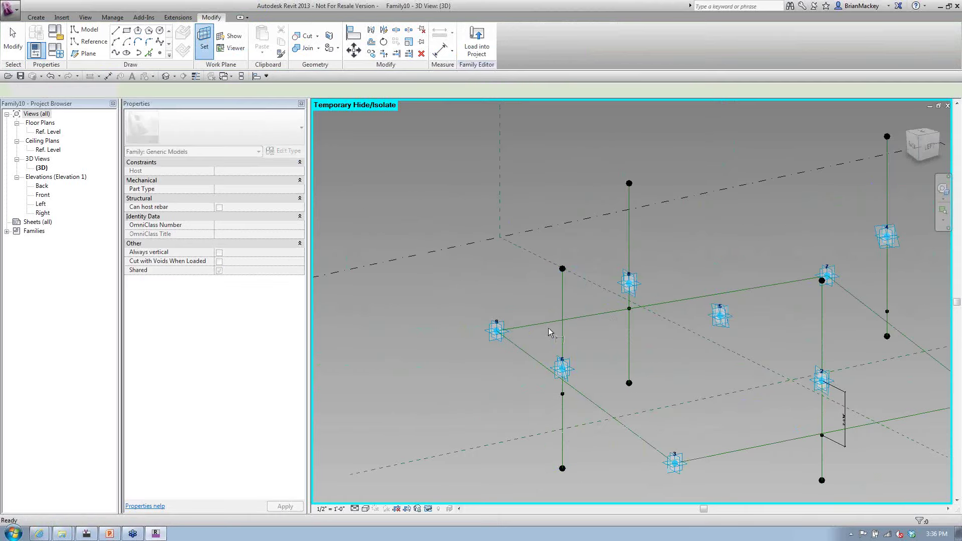
{"action": "key", "text": "d"}
{"action": "key", "text": "i"}
{"action": "left_click", "coordinate": [557, 373]}
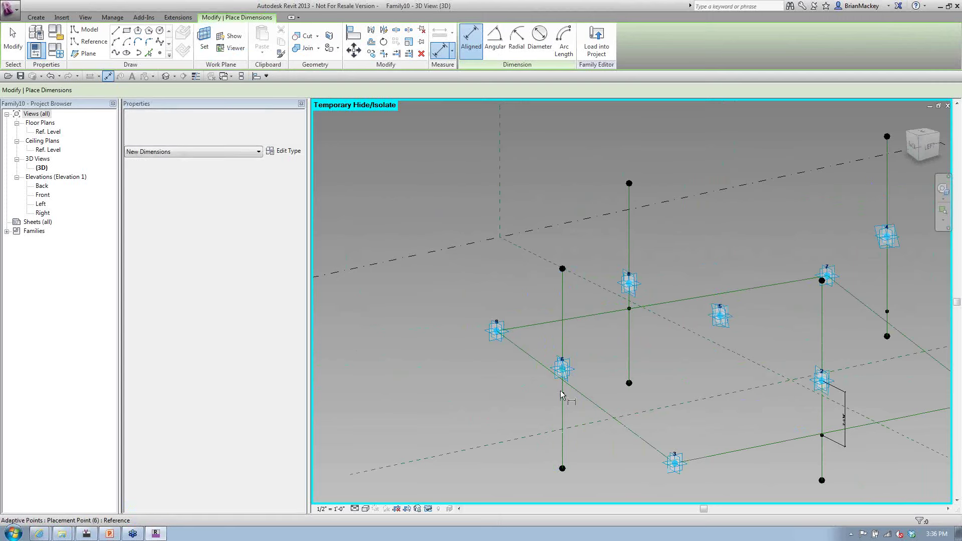
{"action": "left_click", "coordinate": [562, 394]}
{"action": "left_click", "coordinate": [518, 393]}
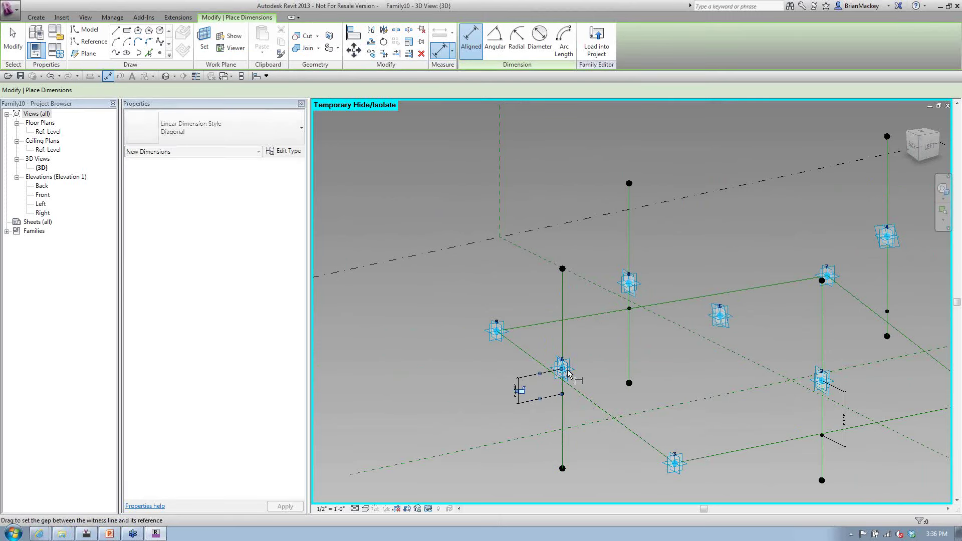
Set the work plane on adaptive point 8's vertical line and dimension from point 8 to its intersection-hosted point
{"action": "middle_click_drag", "start_coordinate": [569, 373], "coordinate": [570, 296], "text": "shift"}
{"action": "scroll", "coordinate": [569, 297], "scroll_direction": "up", "scroll_amount": 5}
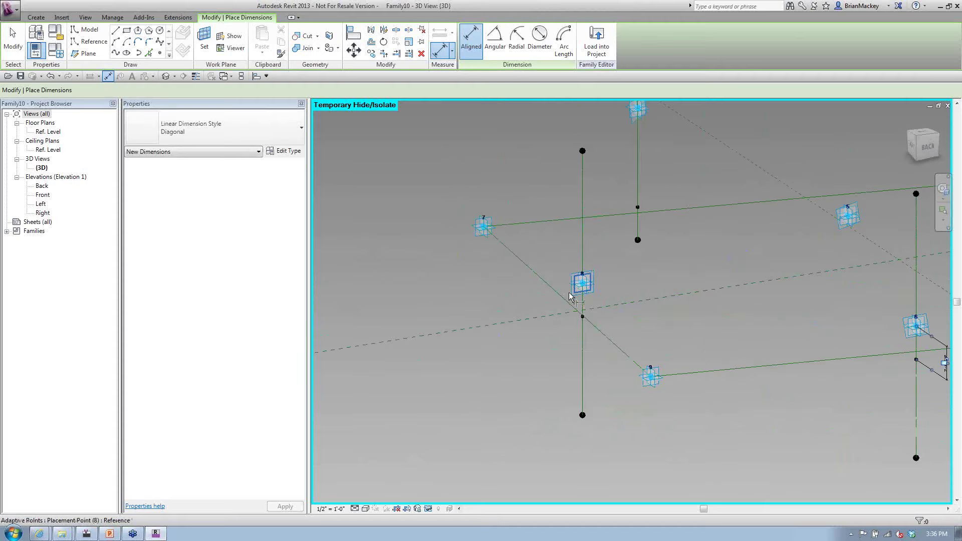
{"action": "scroll", "coordinate": [569, 296], "scroll_direction": "up", "scroll_amount": 1}
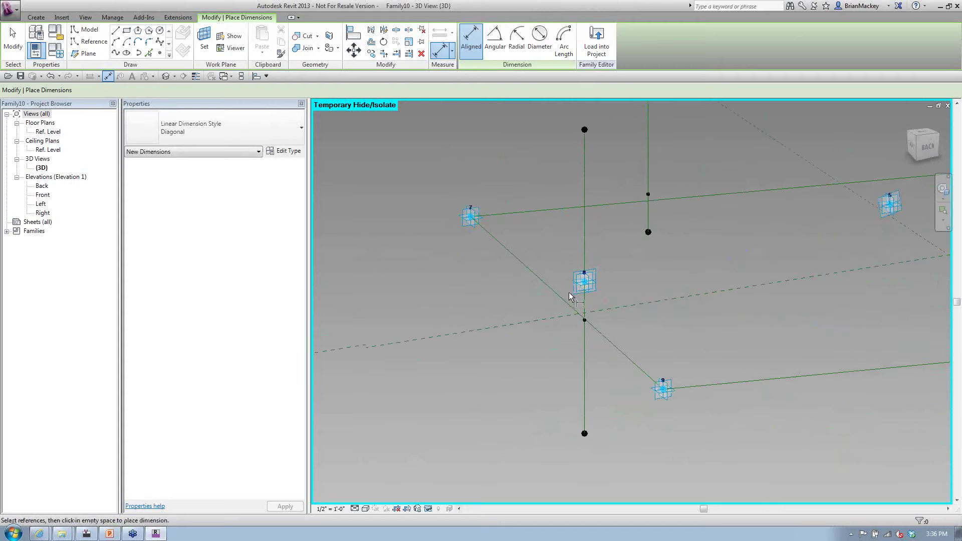
{"action": "key", "text": "Escape"}
{"action": "key", "text": "Escape"}
{"action": "scroll", "coordinate": [569, 296], "scroll_direction": "up", "scroll_amount": 4}
{"action": "scroll", "coordinate": [606, 304], "scroll_direction": "down", "scroll_amount": 4}
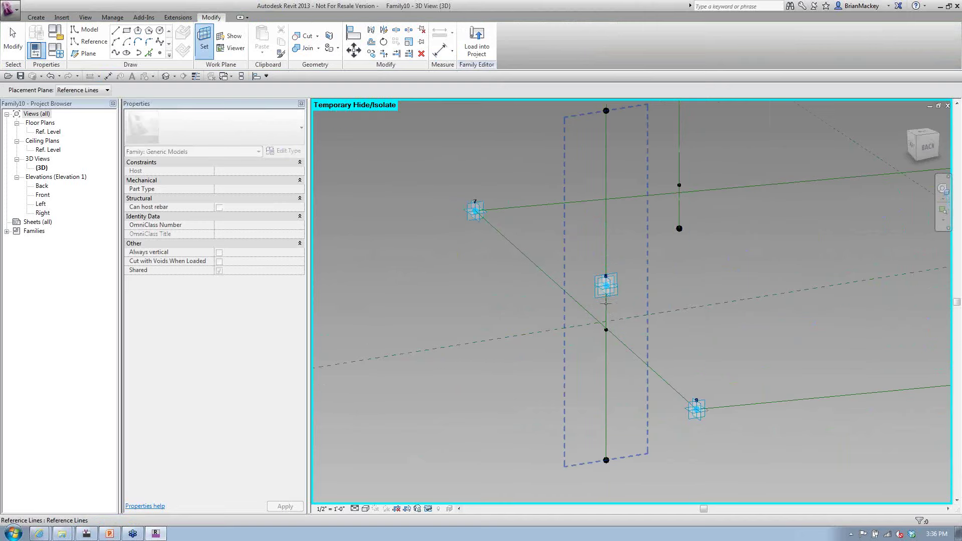
{"action": "key", "text": "d"}
{"action": "key", "text": "i"}
{"action": "left_click", "coordinate": [607, 286]}
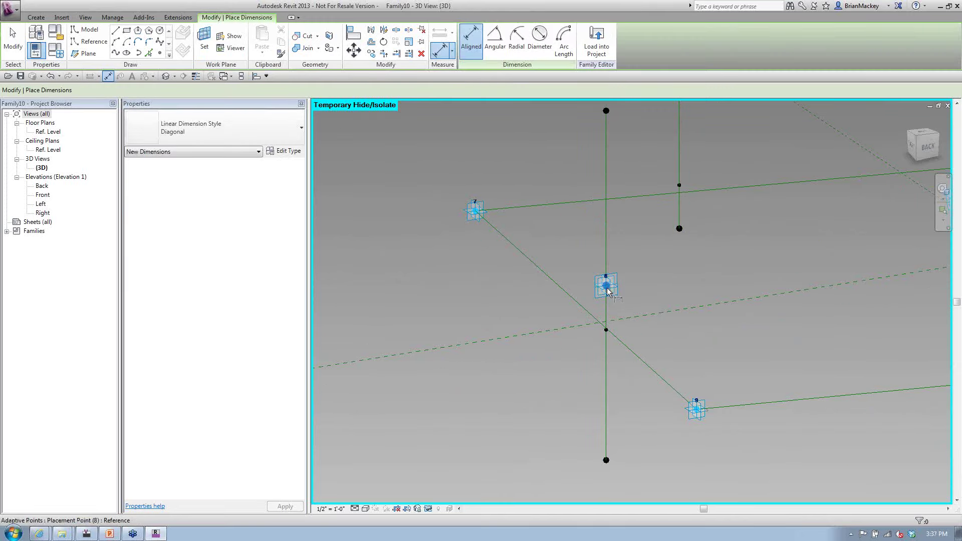
{"action": "left_click", "coordinate": [606, 330]}
{"action": "left_click", "coordinate": [537, 359]}
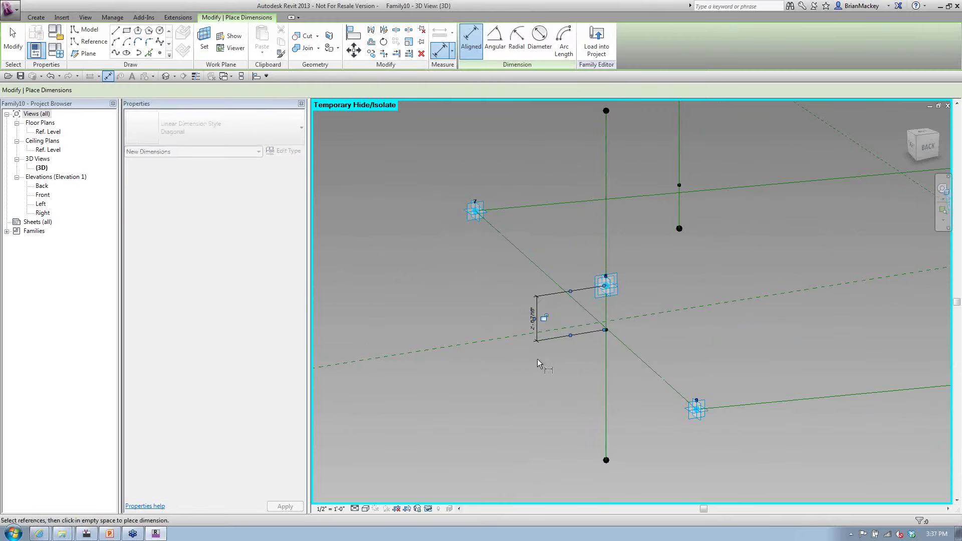
{"action": "middle_click_drag", "start_coordinate": [648, 314], "coordinate": [665, 347]}
{"action": "key", "text": "Escape"}
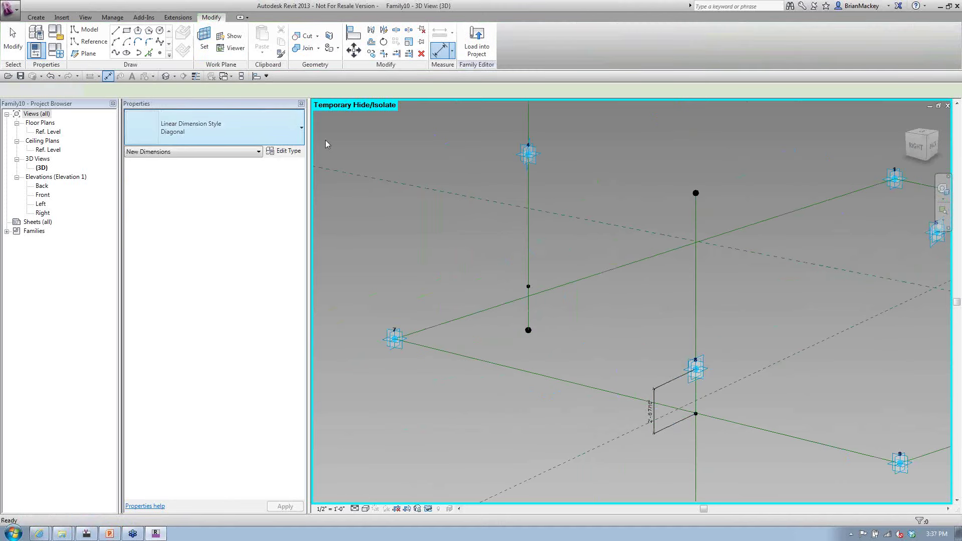
Set the work plane on adaptive point 4's vertical line and dimension from point 4 to its intersection-hosted point
{"action": "left_click", "coordinate": [526, 302]}
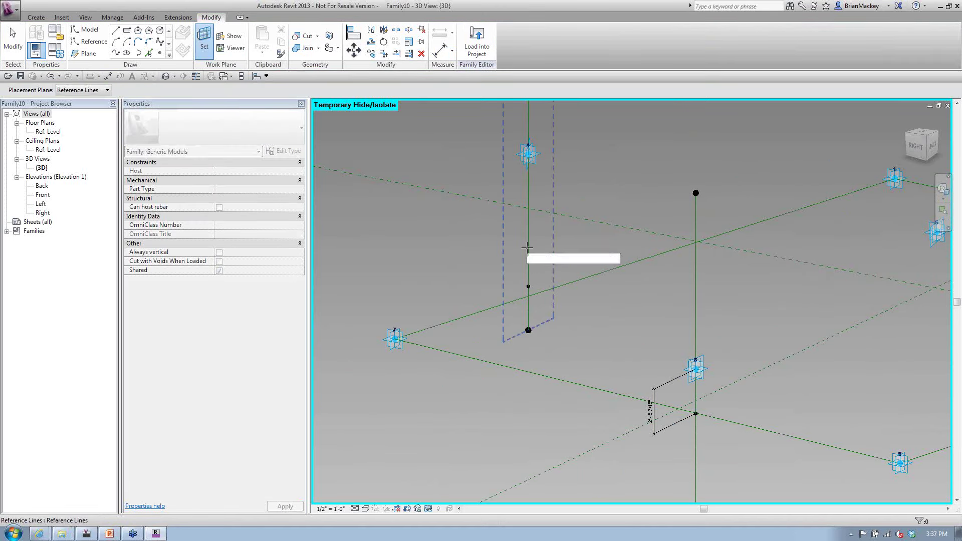
{"action": "key", "text": "Escape"}
{"action": "key", "text": "d"}
{"action": "key", "text": "i"}
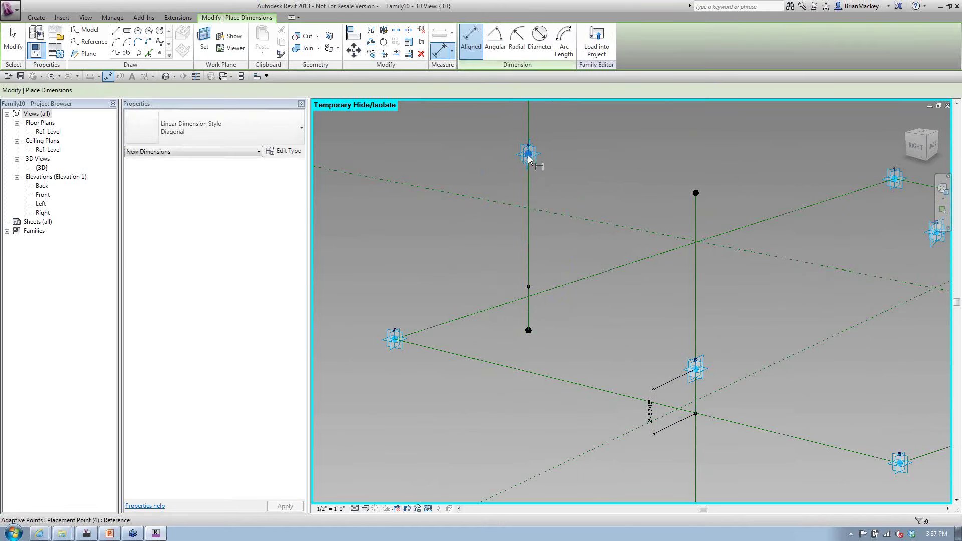
{"action": "left_click", "coordinate": [527, 158]}
{"action": "left_click", "coordinate": [528, 286]}
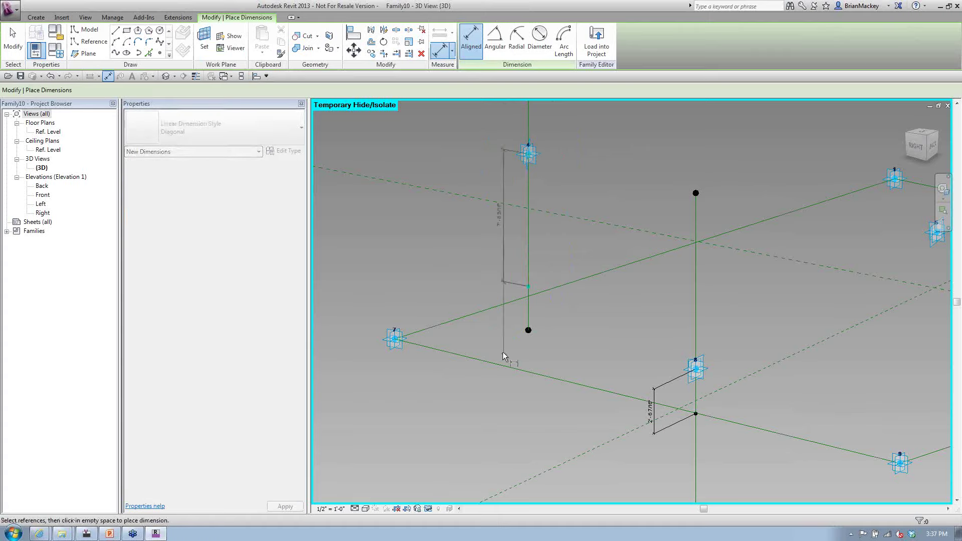
{"action": "left_click", "coordinate": [470, 284]}
{"action": "scroll", "coordinate": [474, 364], "scroll_direction": "down", "scroll_amount": 3}
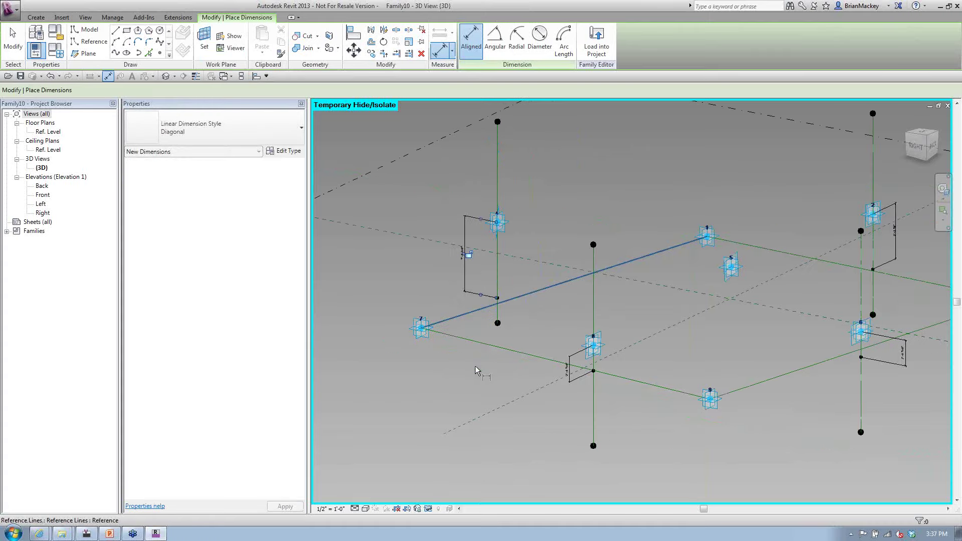
{"action": "middle_click_drag", "start_coordinate": [476, 366], "coordinate": [531, 397], "text": "shift"}
{"action": "key", "text": "Escape"}
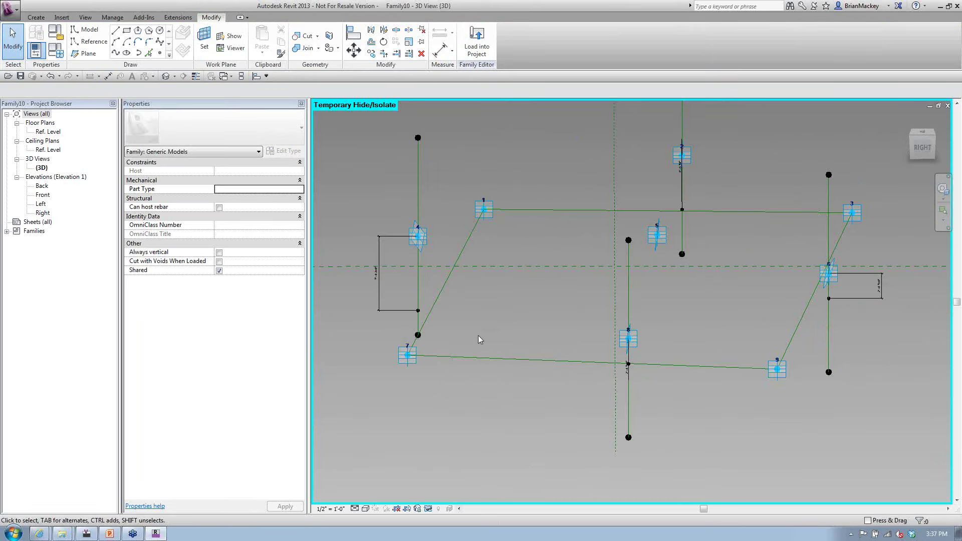
Reset the temporary hide/isolate so the surface form is shown with the reference lines again
{"action": "key", "text": "h"}
{"action": "key", "text": "r"}
{"action": "middle_click_drag", "start_coordinate": [489, 426], "coordinate": [552, 421], "text": "shift"}
Move adaptive point 4 downward and inspect how its vertical dimension and the surface respond
{"action": "left_click", "coordinate": [420, 239]}
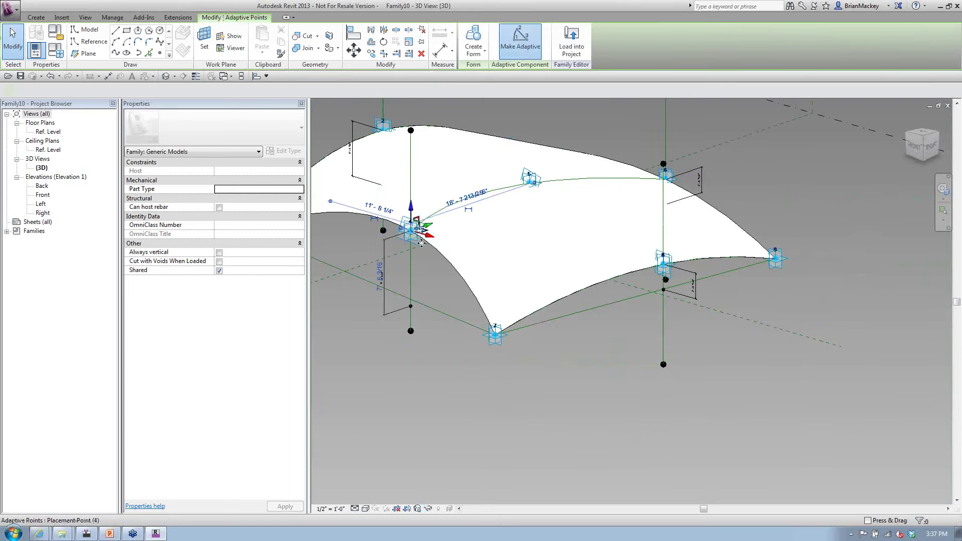
{"action": "left_click_drag", "start_coordinate": [421, 242], "coordinate": [410, 263]}
{"action": "left_click", "coordinate": [490, 402]}
{"action": "middle_click_drag", "start_coordinate": [465, 399], "coordinate": [501, 351], "text": "shift"}
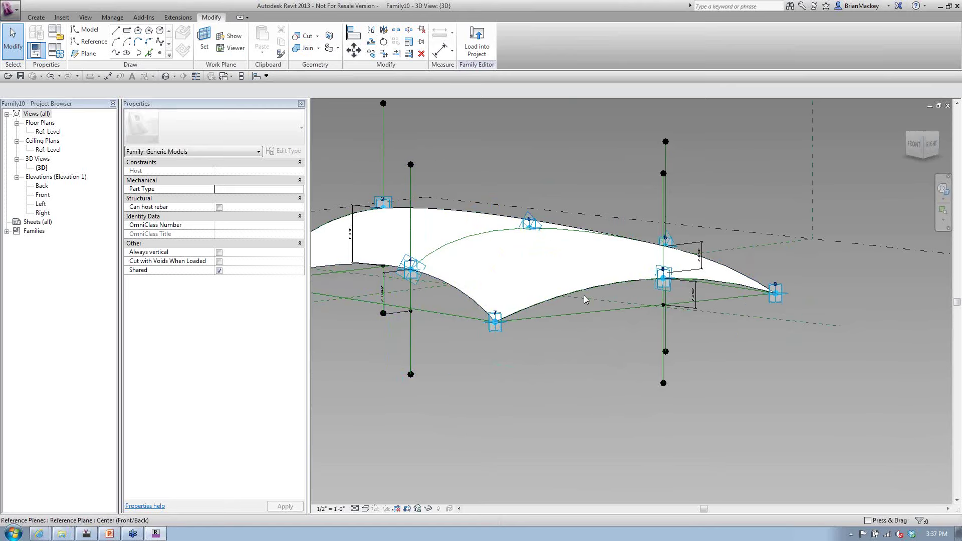
{"action": "middle_click_drag", "start_coordinate": [529, 369], "coordinate": [526, 414], "text": "shift"}
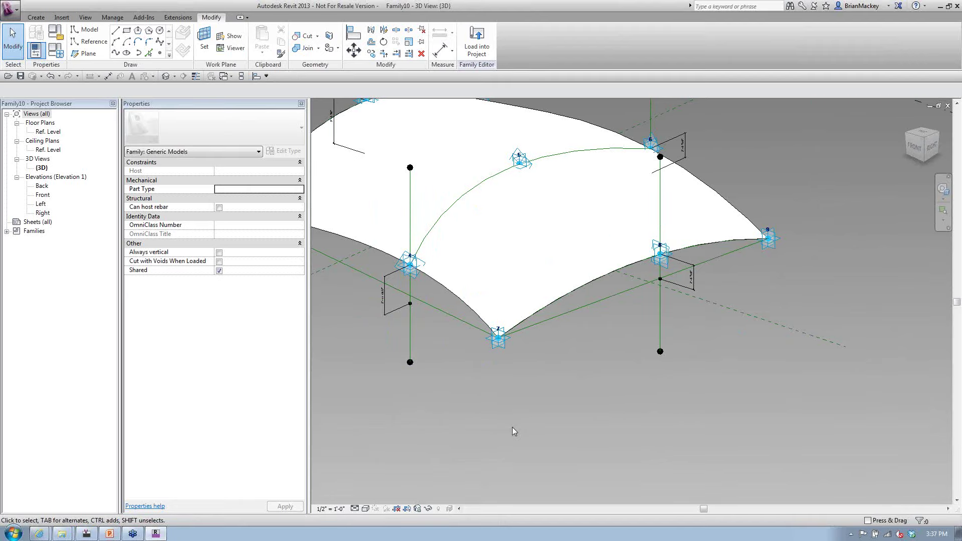
{"action": "middle_click_drag", "start_coordinate": [547, 418], "coordinate": [621, 415]}
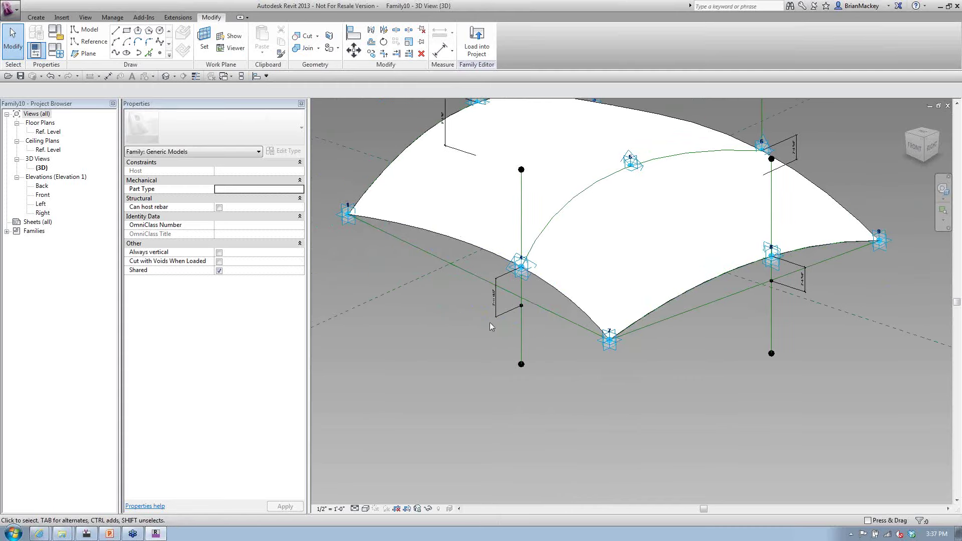
Start adding a shared parameter in the family types and check the available shared parameter groups
{"action": "scroll", "coordinate": [491, 324], "scroll_direction": "up", "scroll_amount": 4}
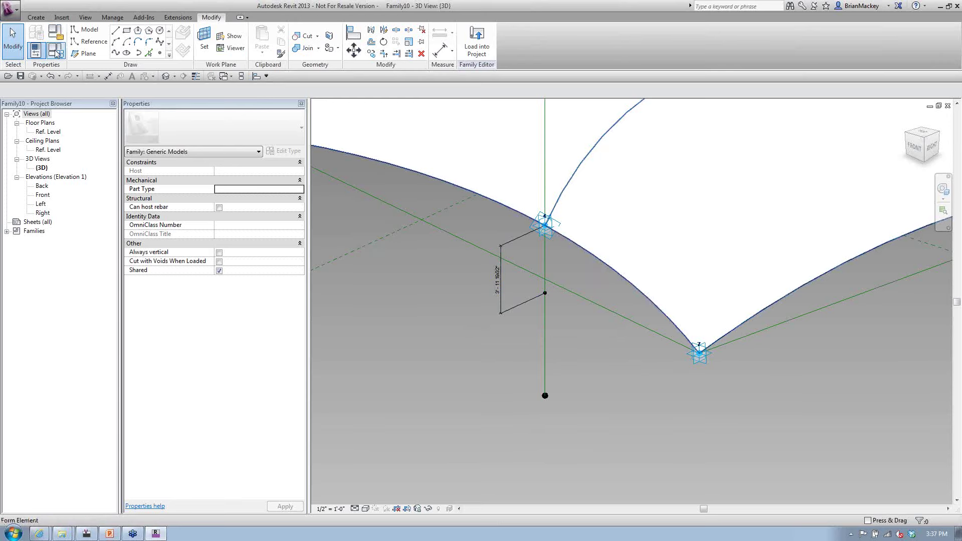
{"action": "left_click", "coordinate": [57, 52]}
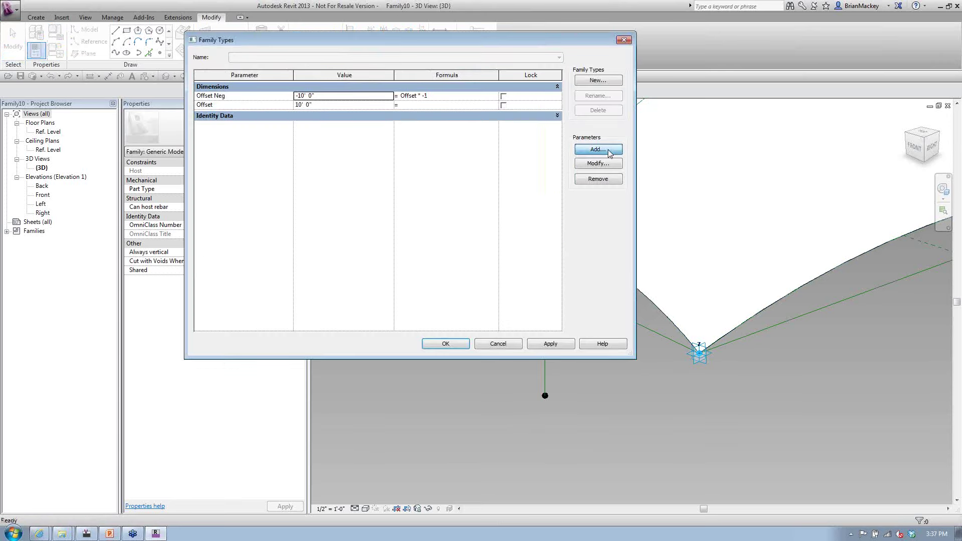
{"action": "left_click", "coordinate": [609, 152]}
{"action": "left_click", "coordinate": [335, 210]}
{"action": "left_click", "coordinate": [405, 241]}
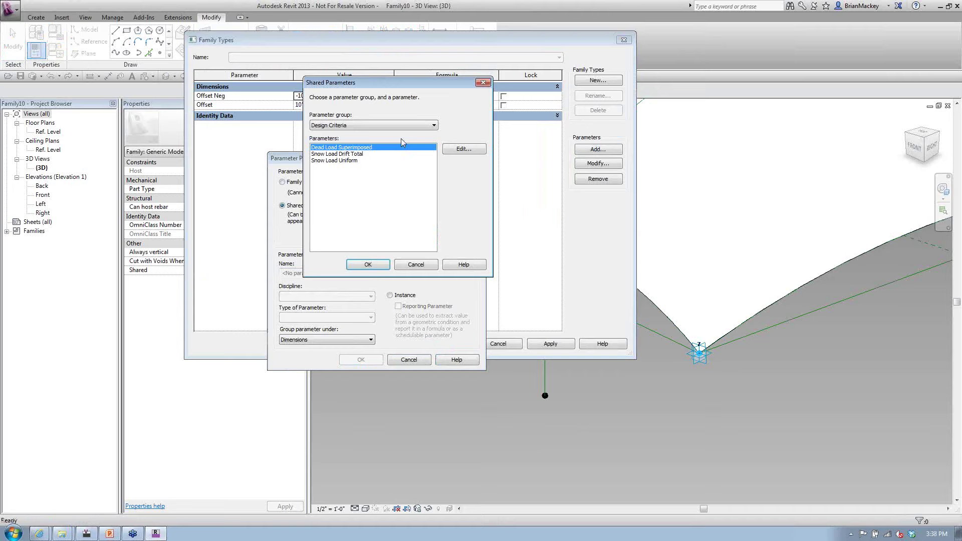
{"action": "left_click", "coordinate": [407, 126]}
{"action": "left_click", "coordinate": [405, 126]}
Load BD_M_SharedParam.txt from D:\Revit Family\2012 as the shared parameter file
{"action": "left_click", "coordinate": [464, 150]}
{"action": "left_click", "coordinate": [392, 62]}
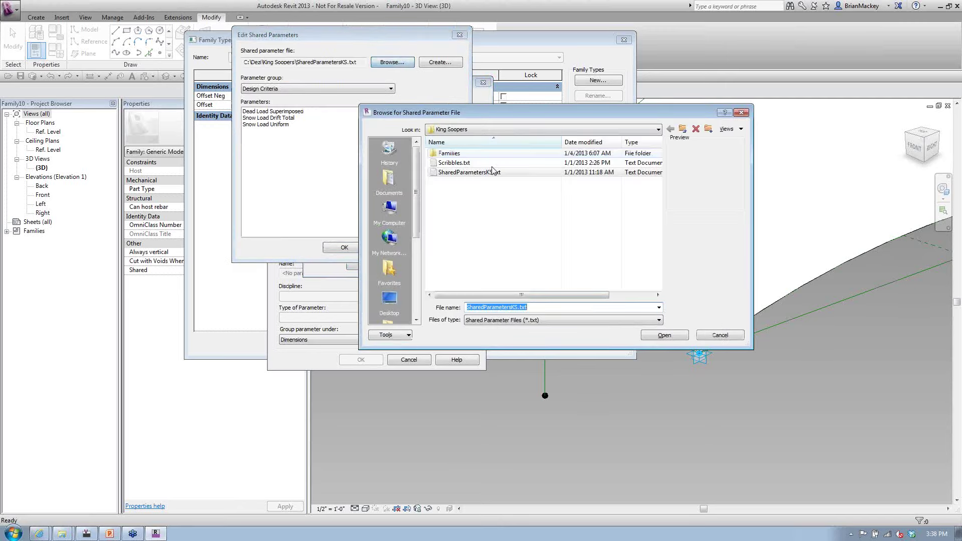
{"action": "left_click", "coordinate": [486, 130]}
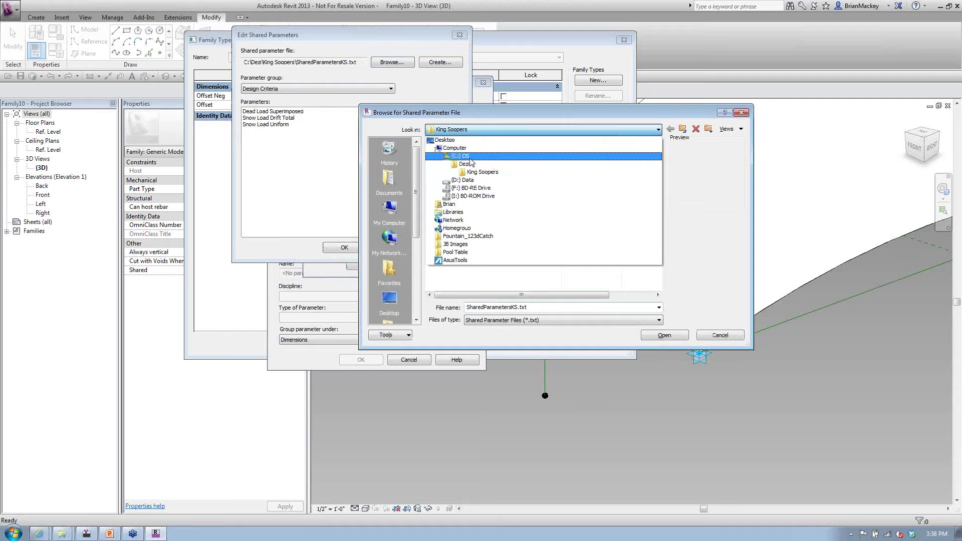
{"action": "left_click", "coordinate": [472, 181]}
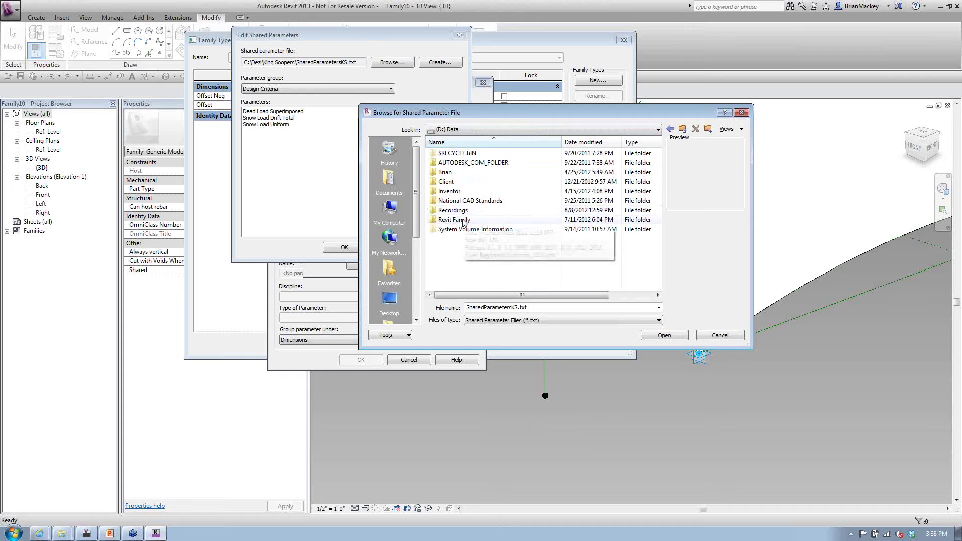
{"action": "double_click", "coordinate": [463, 221]}
{"action": "double_click", "coordinate": [474, 229]}
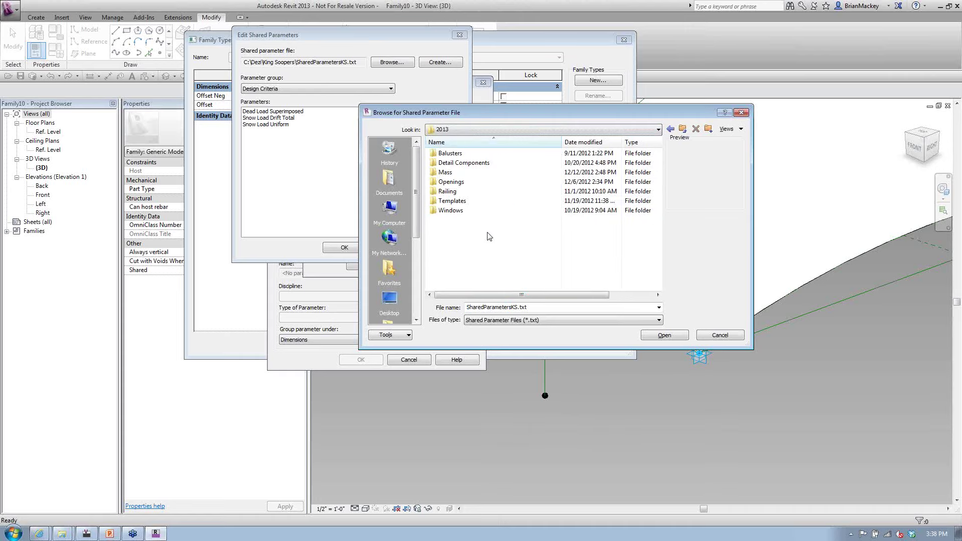
{"action": "key", "text": "BackSpace"}
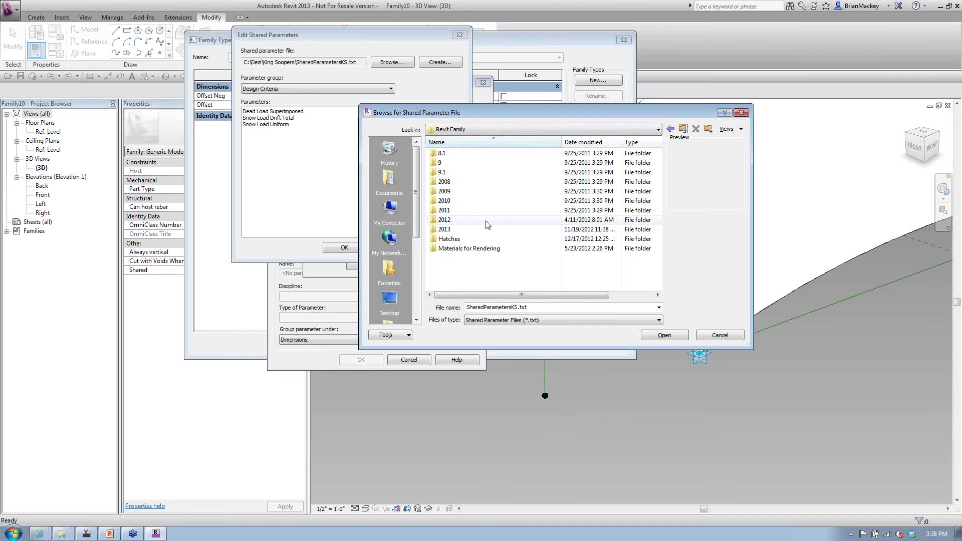
{"action": "double_click", "coordinate": [473, 221]}
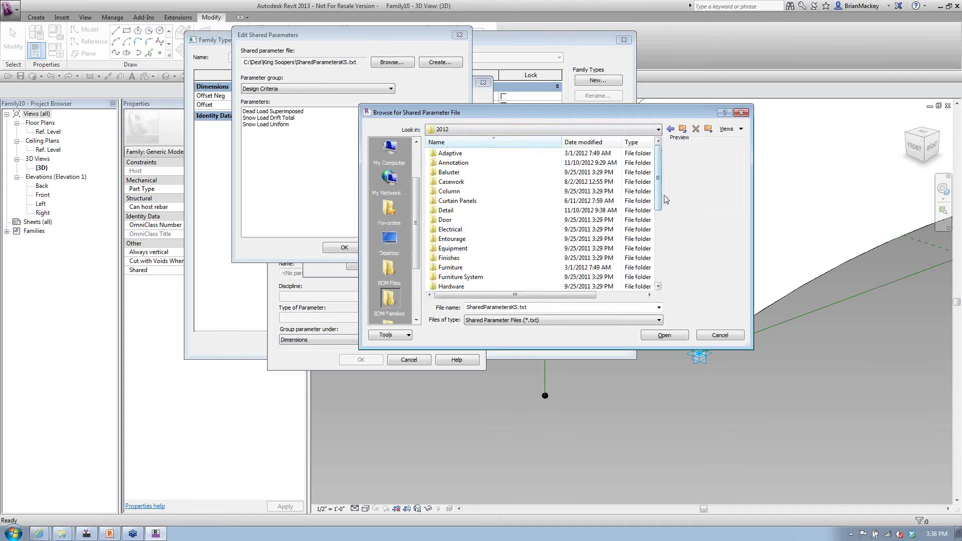
{"action": "left_click_drag", "start_coordinate": [660, 199], "coordinate": [659, 271]}
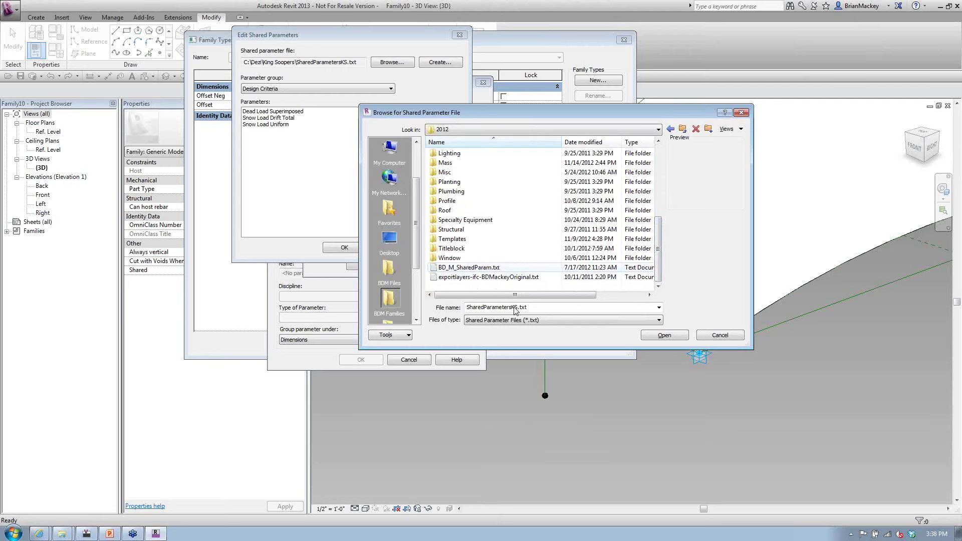
{"action": "left_click", "coordinate": [662, 337]}
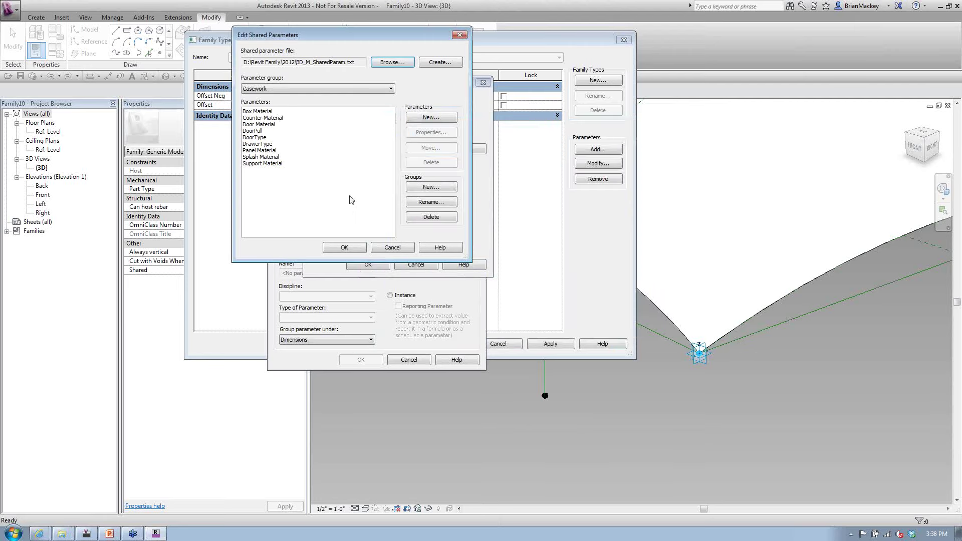
Look through the shared parameter groups, including Misc, Code, Test Delete Me Later, Exported Parameters and Mass, for the deformation edge parameters
{"action": "left_click", "coordinate": [272, 89]}
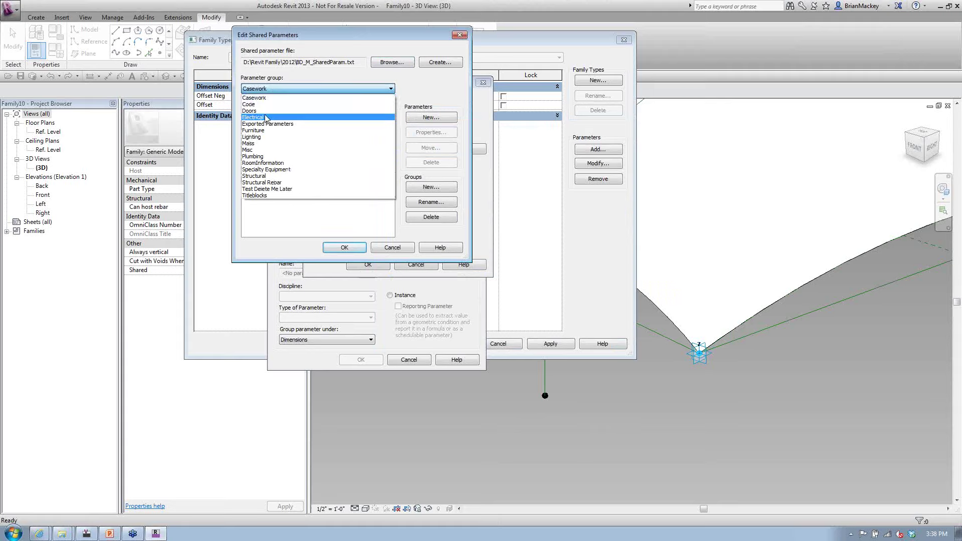
{"action": "left_click", "coordinate": [266, 150]}
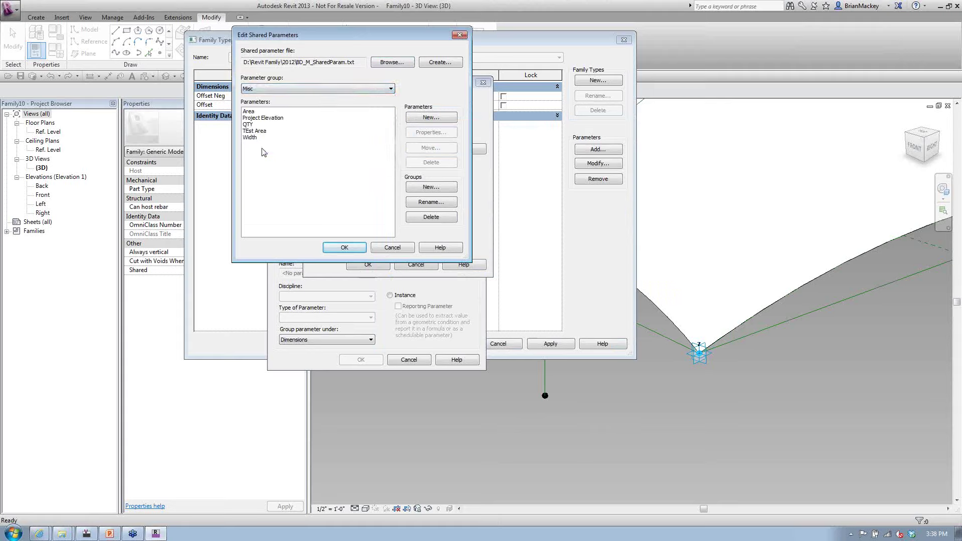
{"action": "left_click", "coordinate": [278, 90]}
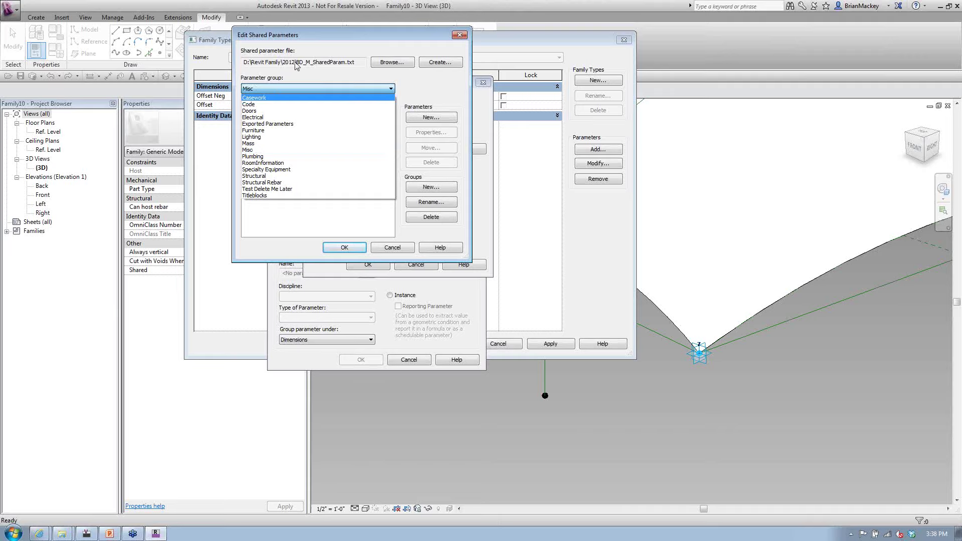
{"action": "left_click", "coordinate": [282, 105]}
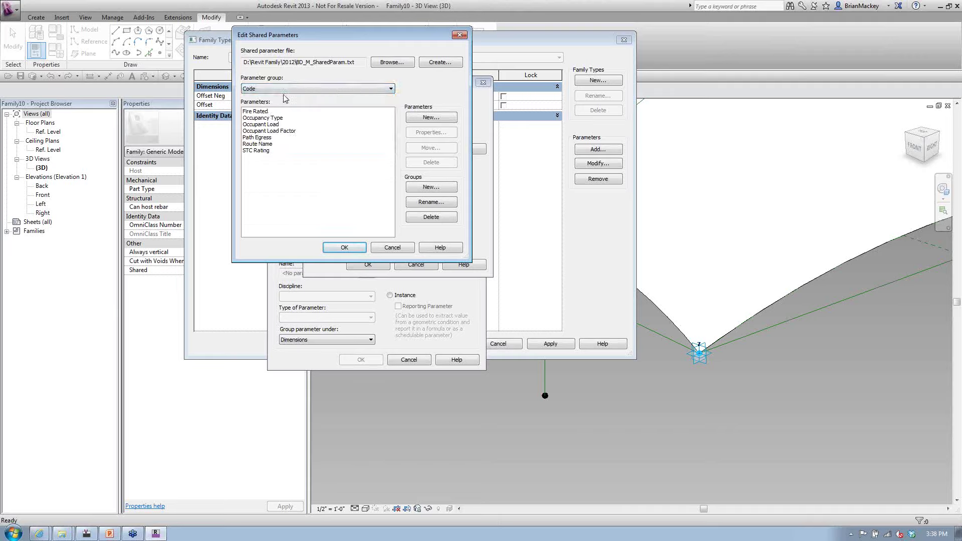
{"action": "left_click", "coordinate": [295, 90]}
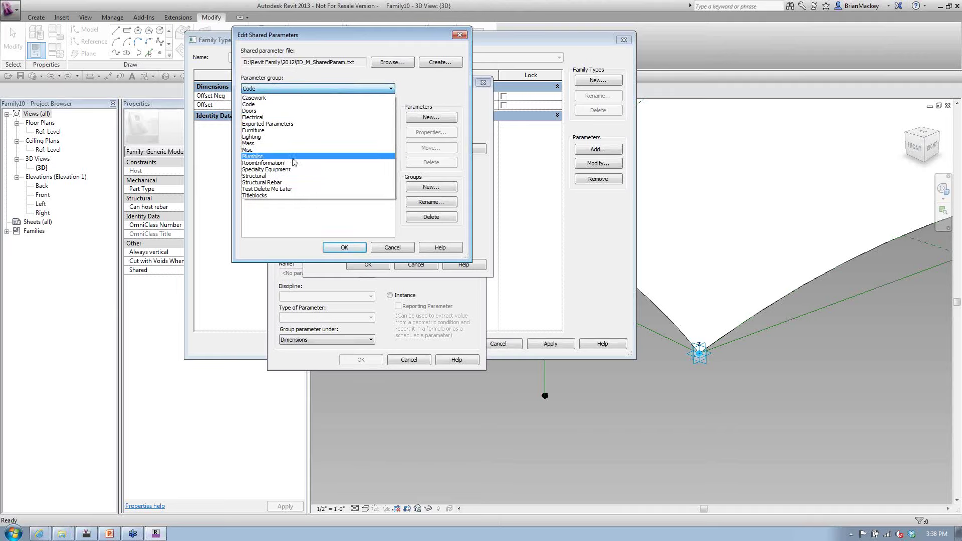
{"action": "left_click", "coordinate": [277, 190]}
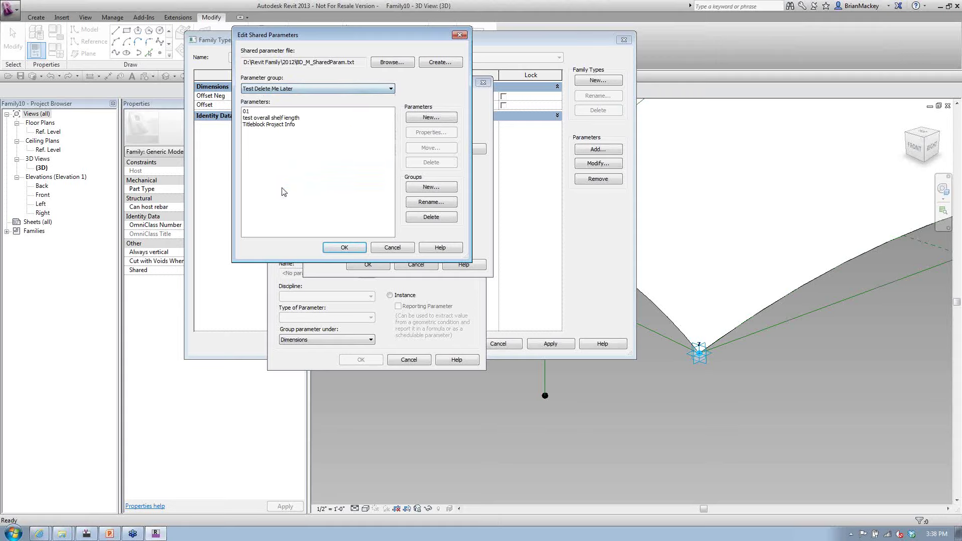
{"action": "left_click", "coordinate": [305, 89]}
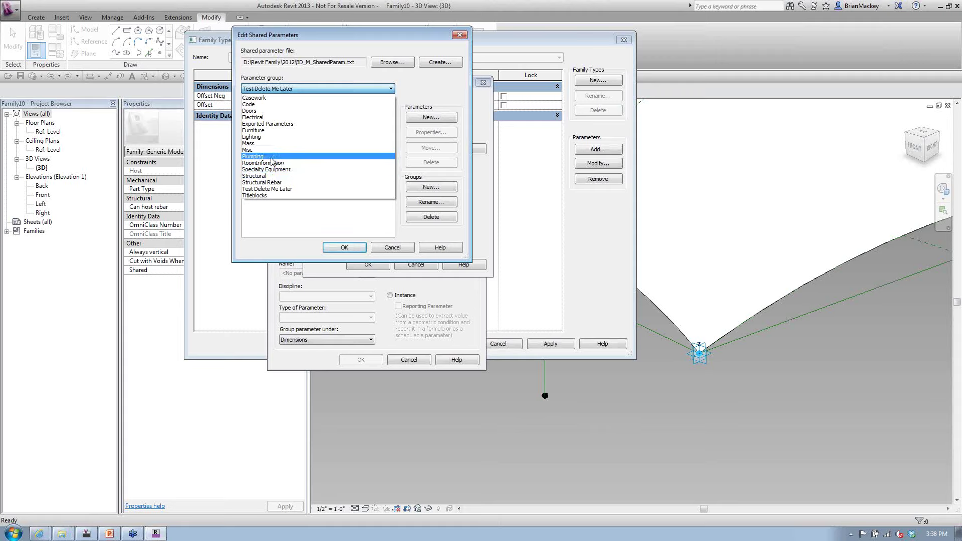
{"action": "left_click", "coordinate": [274, 124]}
{"action": "left_click", "coordinate": [275, 89]}
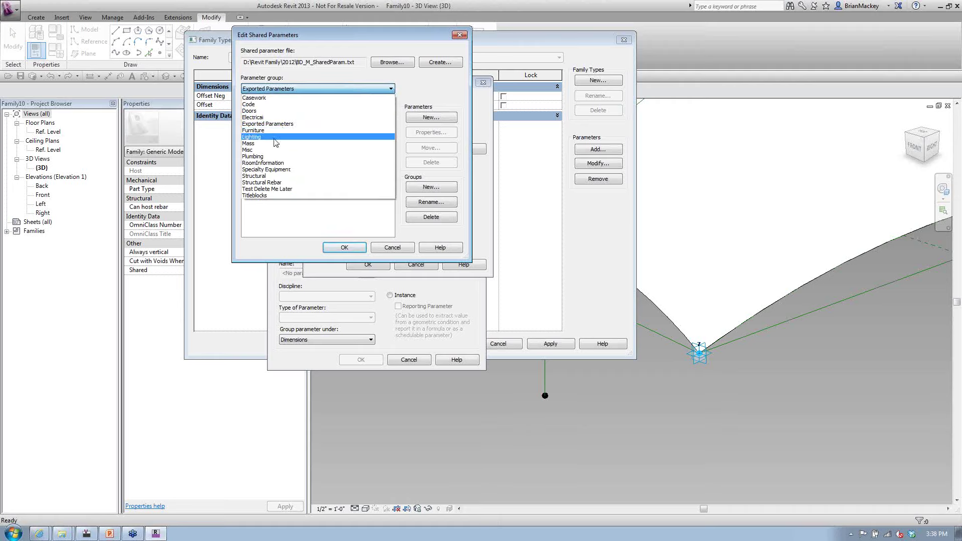
{"action": "left_click", "coordinate": [272, 144]}
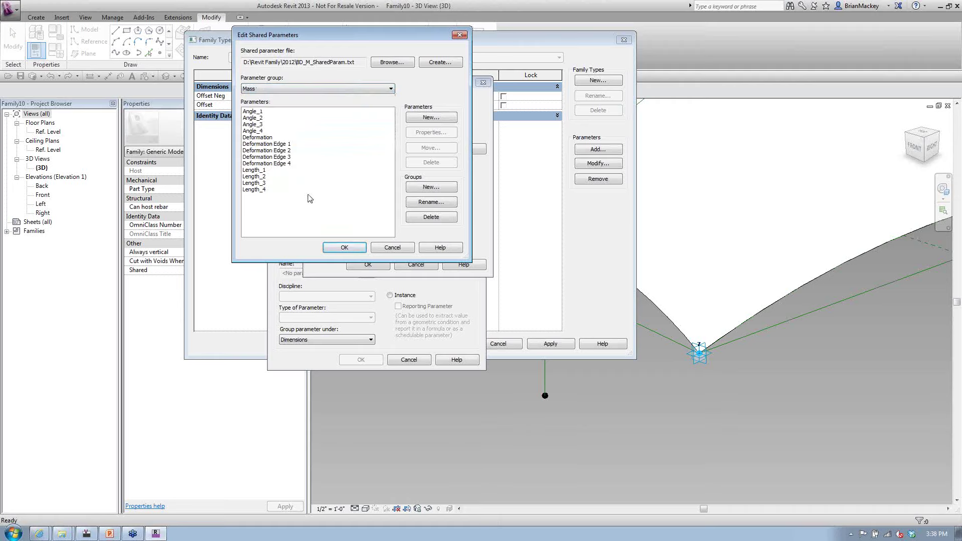
{"action": "left_click", "coordinate": [278, 144]}
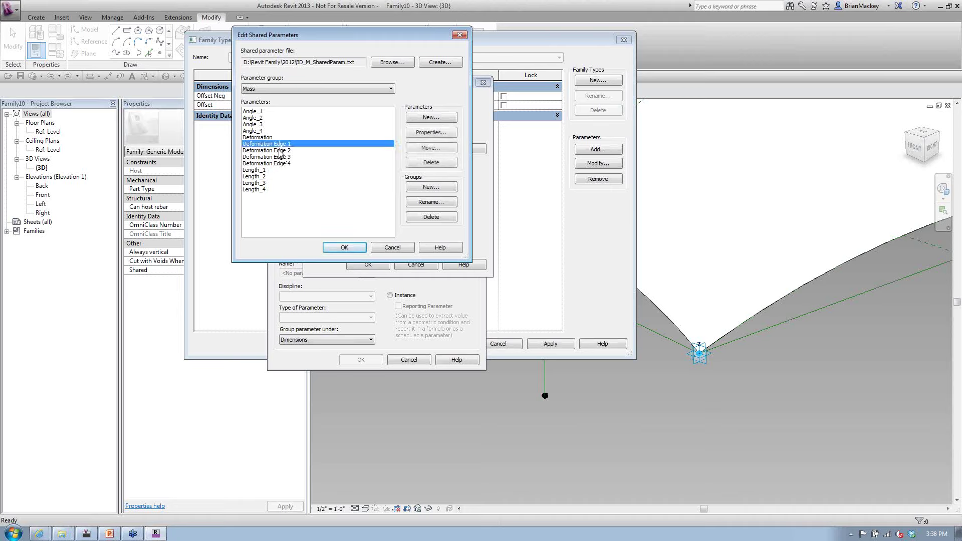
Accept the shared parameter file and add Deformation Edge 1 from the Mass group as an instance reporting parameter
{"action": "left_click", "coordinate": [345, 248]}
{"action": "left_click", "coordinate": [371, 125]}
{"action": "left_click", "coordinate": [338, 181]}
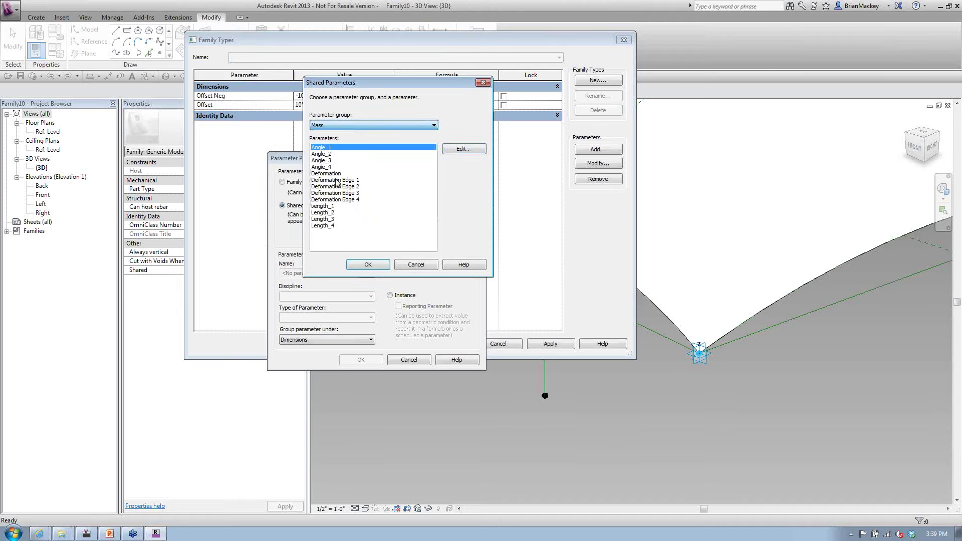
{"action": "left_click", "coordinate": [338, 181]}
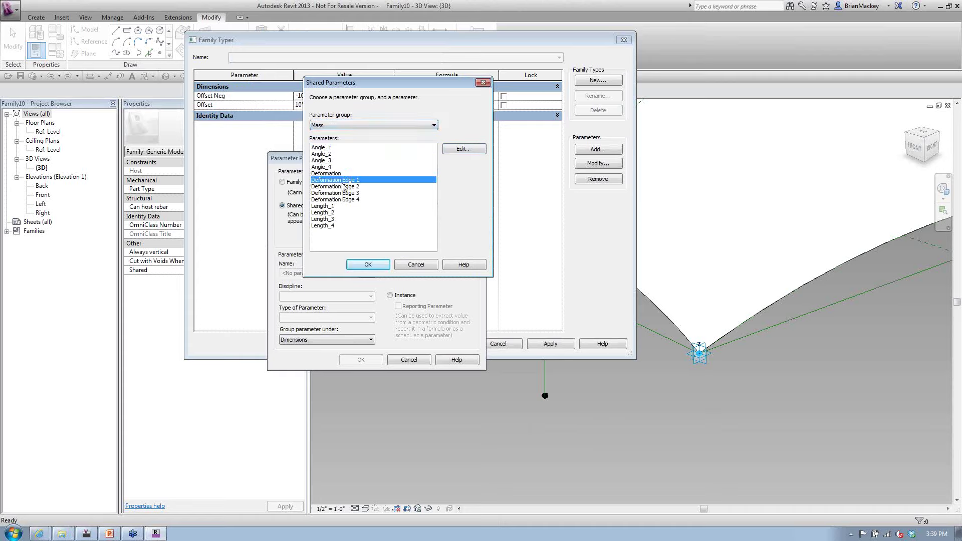
{"action": "left_click", "coordinate": [366, 265]}
{"action": "left_click", "coordinate": [390, 295]}
{"action": "left_click", "coordinate": [399, 306]}
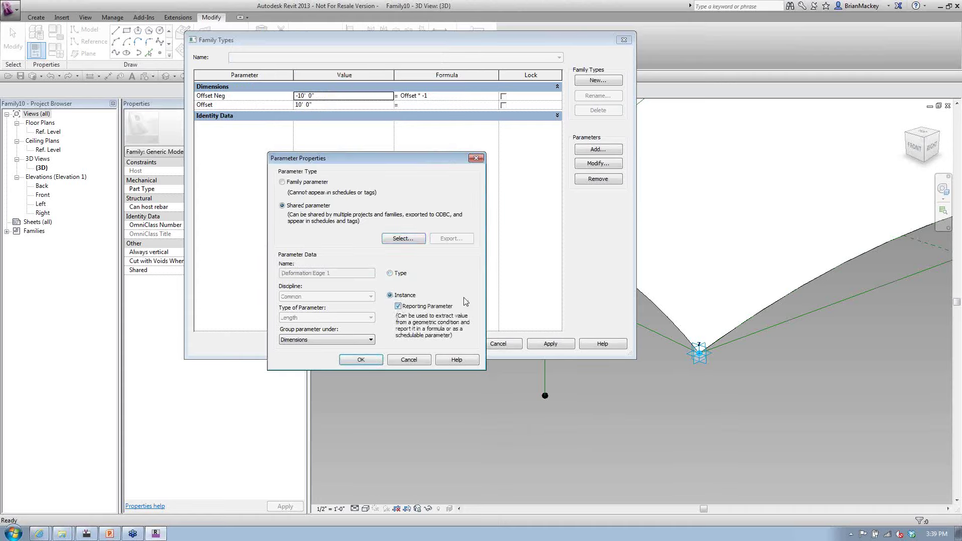
{"action": "left_click", "coordinate": [361, 360]}
Add the shared parameter Deformation Edge 2 from the Mass group as an instance reporting parameter
{"action": "left_click", "coordinate": [597, 150]}
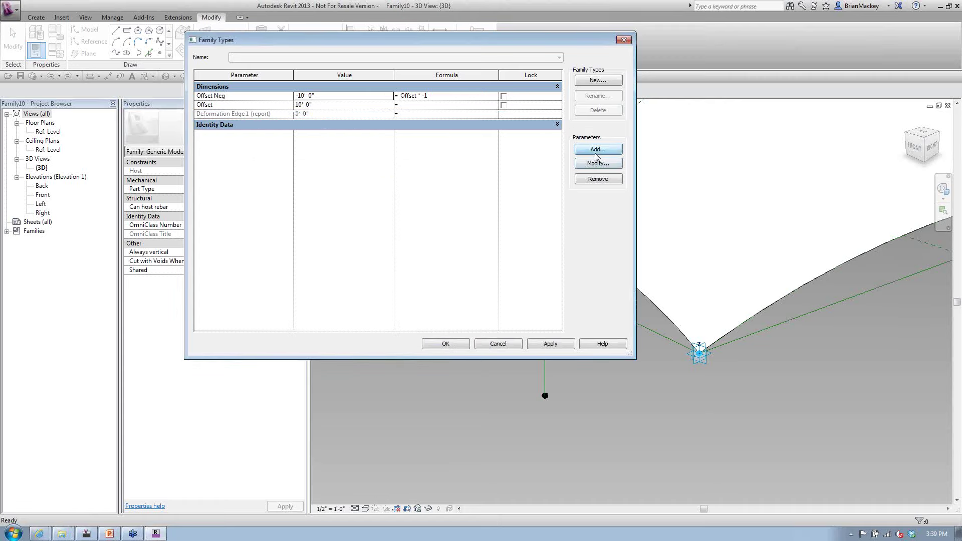
{"action": "left_click", "coordinate": [294, 206]}
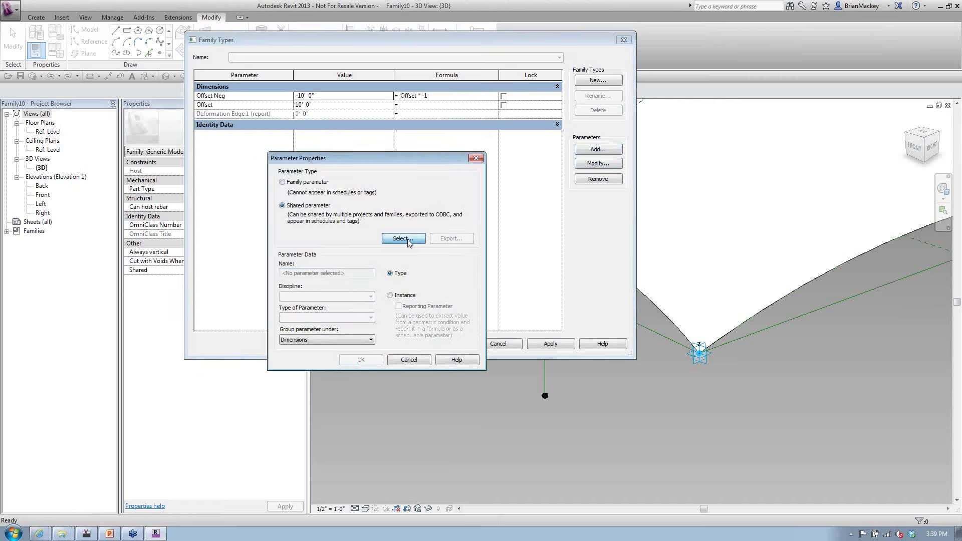
{"action": "left_click", "coordinate": [403, 239]}
{"action": "left_click", "coordinate": [354, 125]}
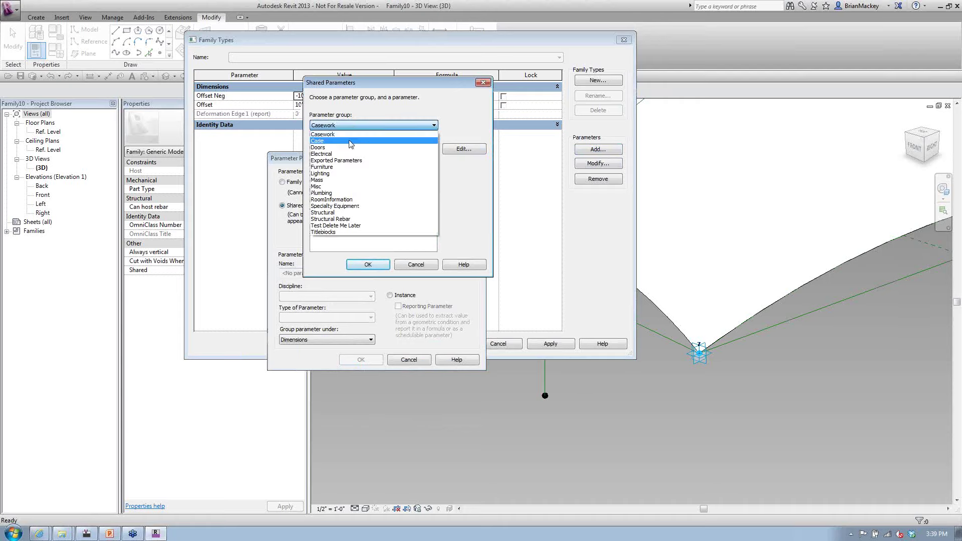
{"action": "left_click", "coordinate": [345, 179]}
{"action": "left_click", "coordinate": [347, 187]}
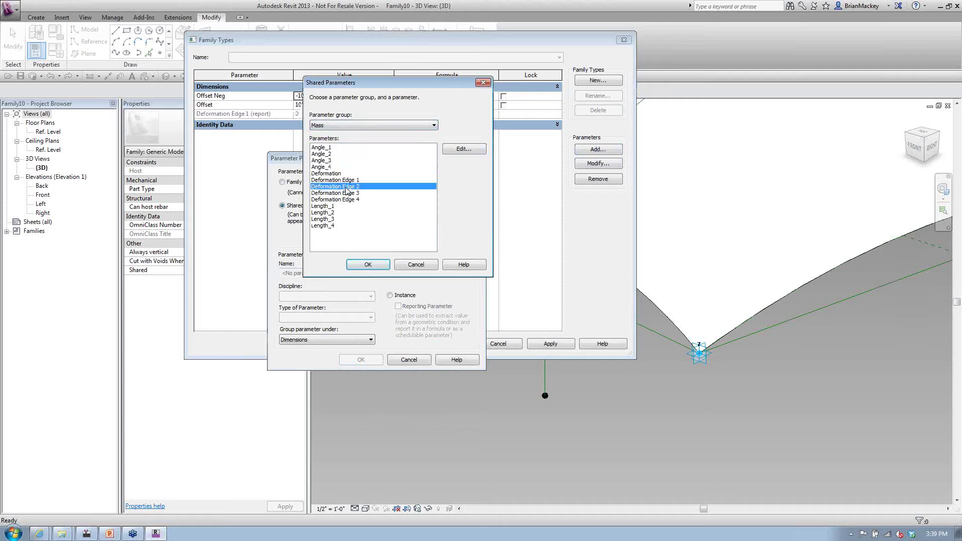
{"action": "left_click", "coordinate": [368, 265]}
{"action": "left_click", "coordinate": [390, 296]}
{"action": "left_click", "coordinate": [398, 305]}
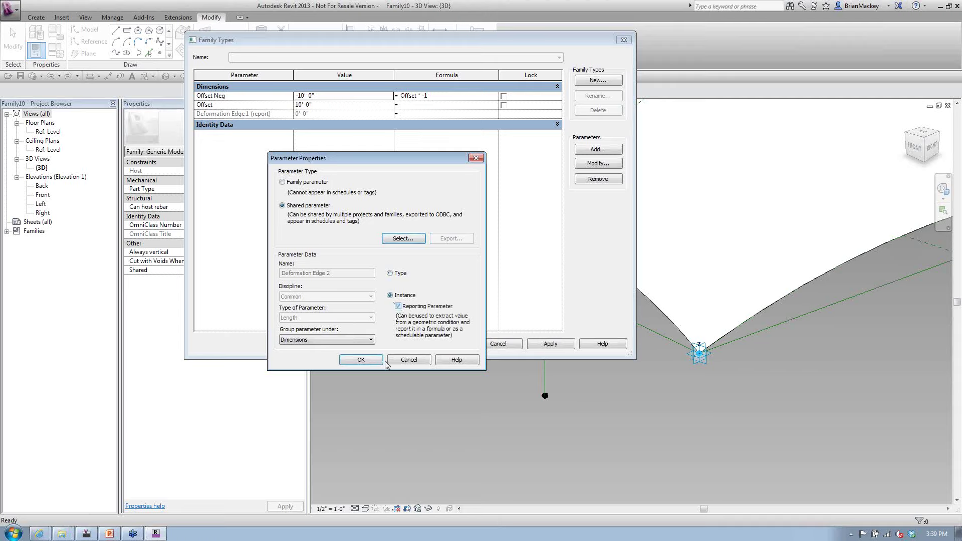
{"action": "left_click", "coordinate": [361, 360]}
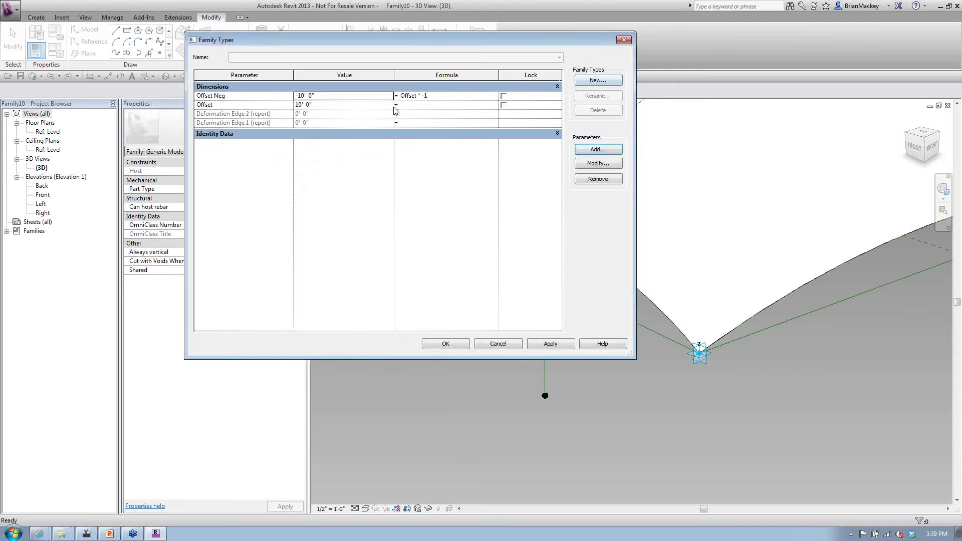
Add the shared parameter Deformation Edge 3 from the Mass group as an instance reporting parameter
{"action": "left_click", "coordinate": [590, 150]}
{"action": "left_click", "coordinate": [308, 206]}
{"action": "left_click", "coordinate": [403, 239]}
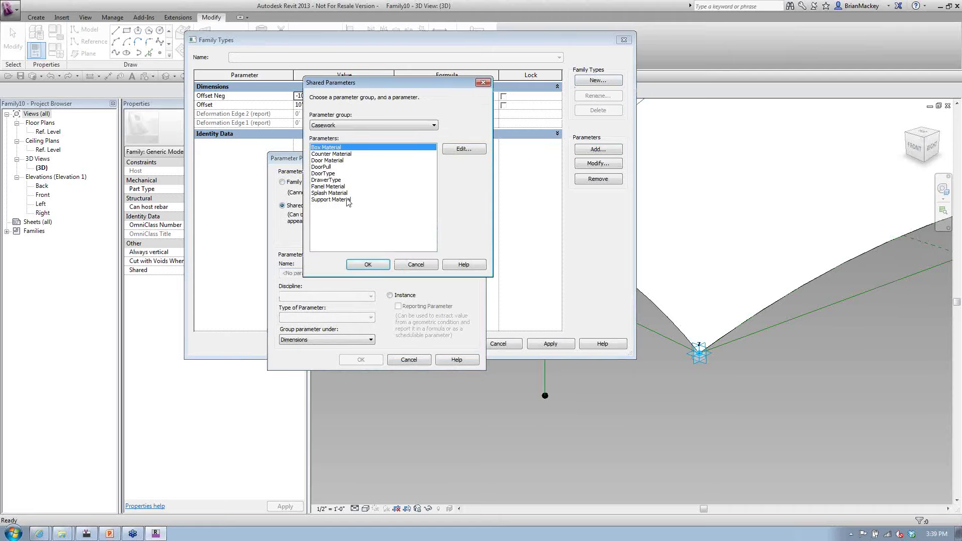
{"action": "left_click", "coordinate": [346, 127]}
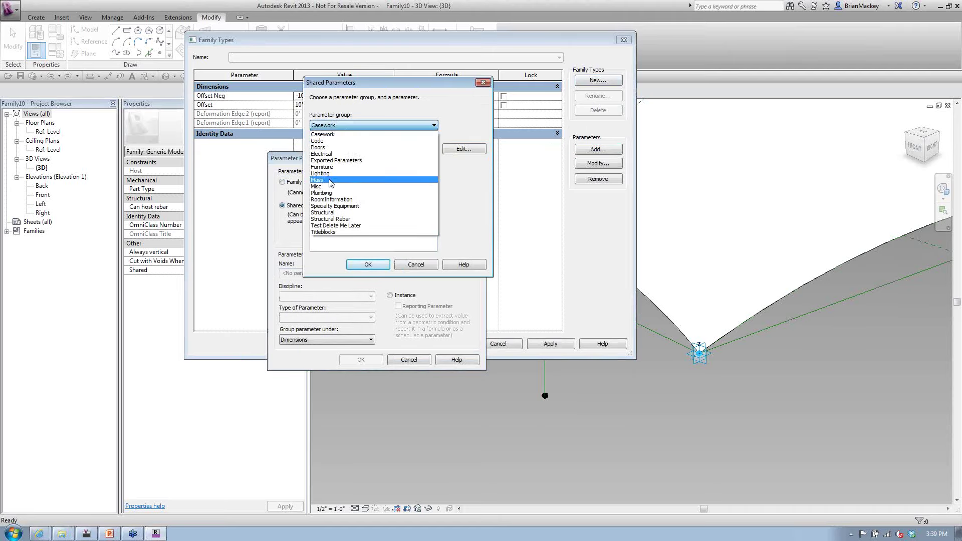
{"action": "left_click", "coordinate": [331, 180]}
{"action": "left_click", "coordinate": [345, 193]}
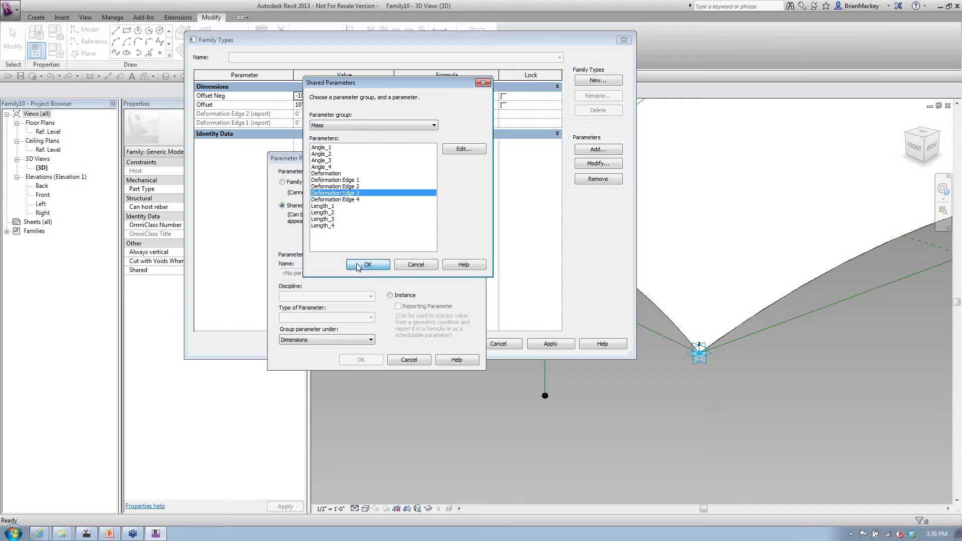
{"action": "left_click", "coordinate": [367, 265]}
{"action": "left_click", "coordinate": [390, 295]}
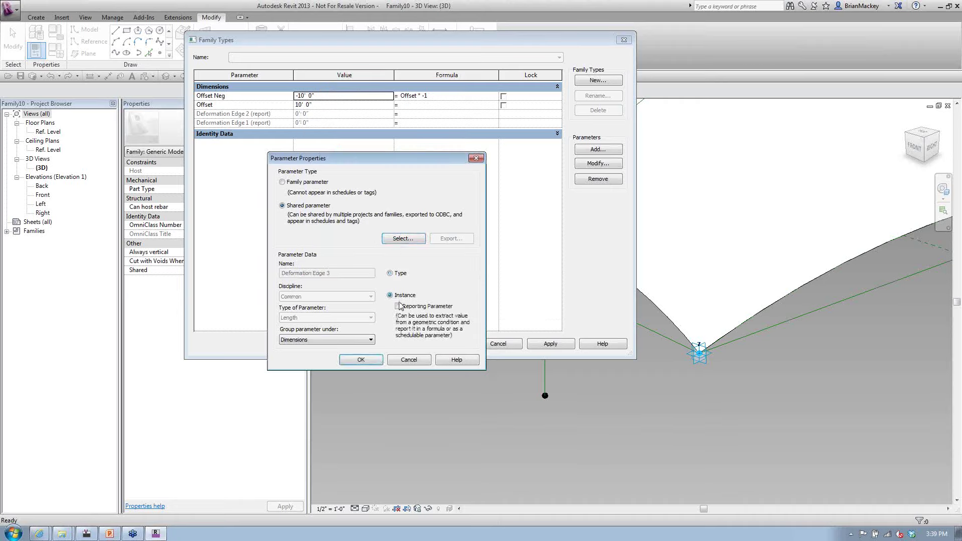
{"action": "left_click", "coordinate": [399, 307]}
{"action": "left_click", "coordinate": [361, 360]}
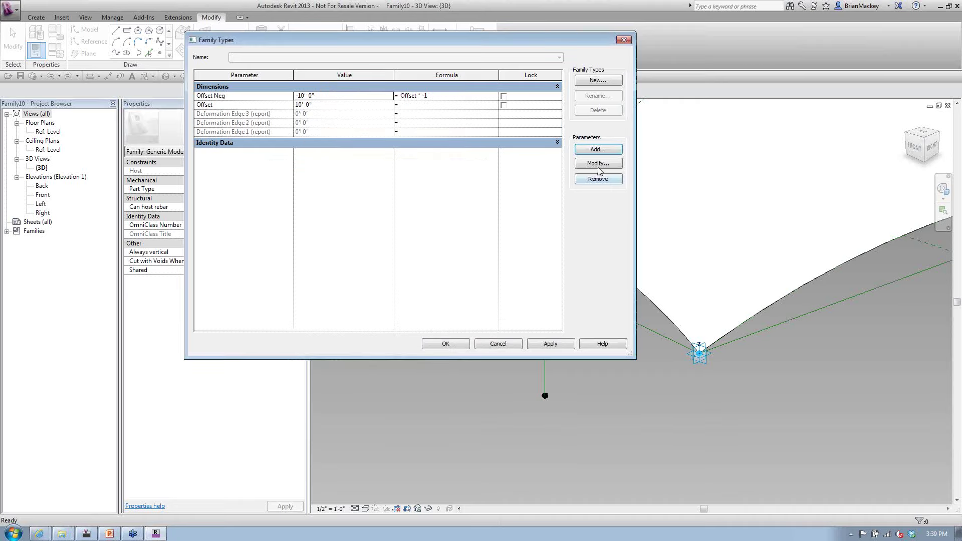
Add the shared parameter Deformation Edge 4 from the Mass group as an instance reporting parameter and accept the family types
{"action": "left_click", "coordinate": [604, 153]}
{"action": "left_click", "coordinate": [299, 206]}
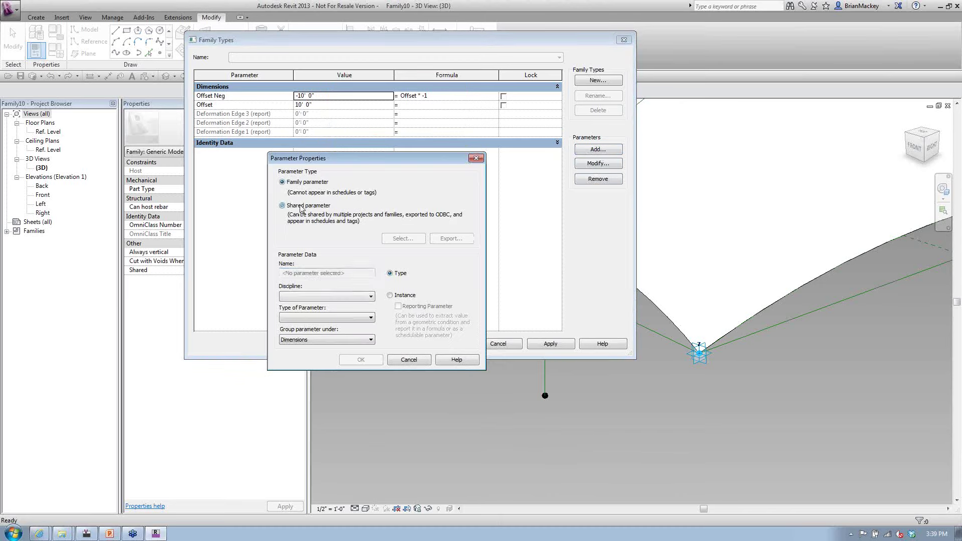
{"action": "left_click", "coordinate": [403, 239]}
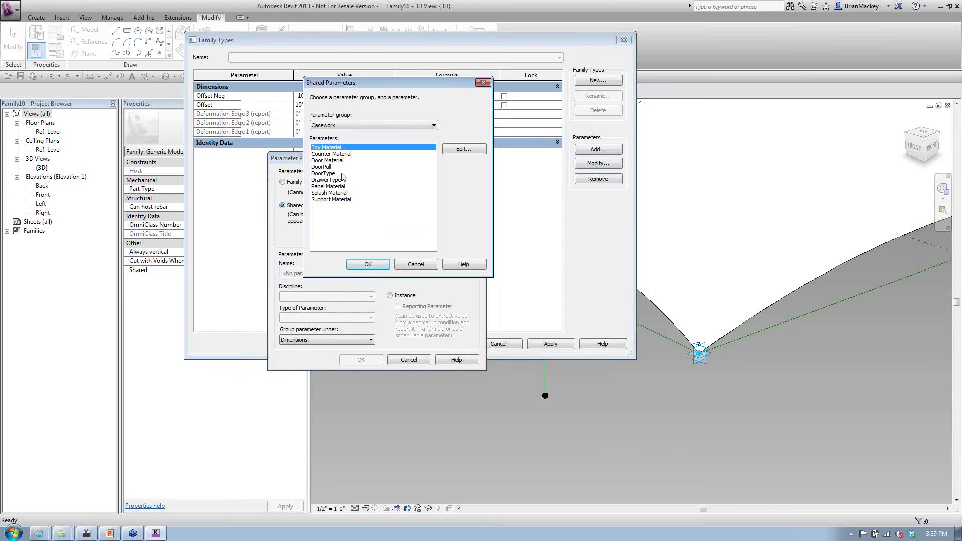
{"action": "left_click", "coordinate": [346, 127]}
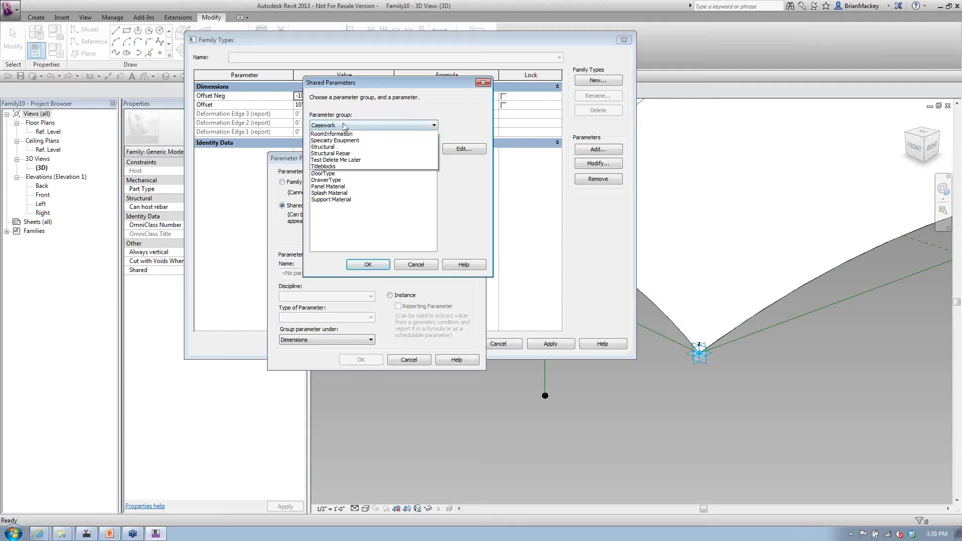
{"action": "left_click", "coordinate": [331, 181]}
{"action": "left_click", "coordinate": [346, 203]}
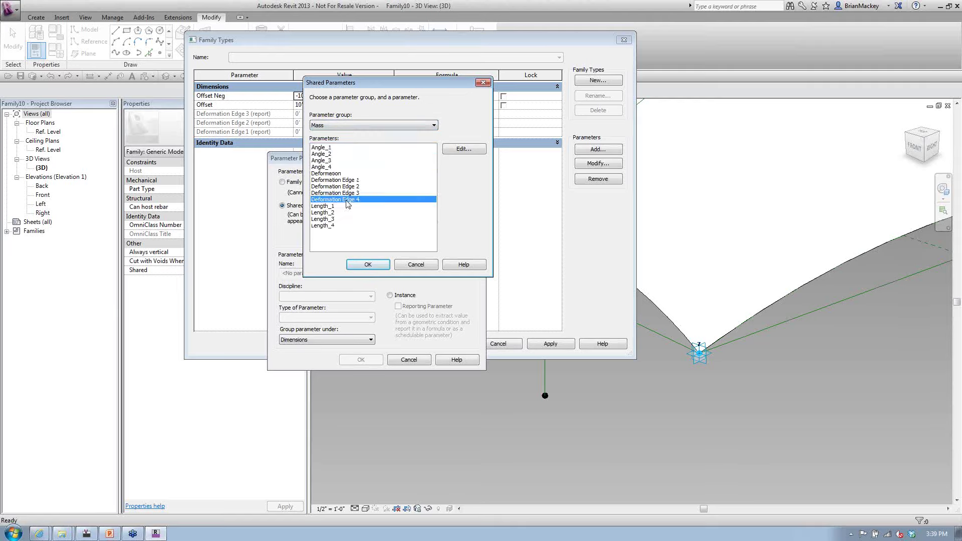
{"action": "left_click", "coordinate": [371, 264]}
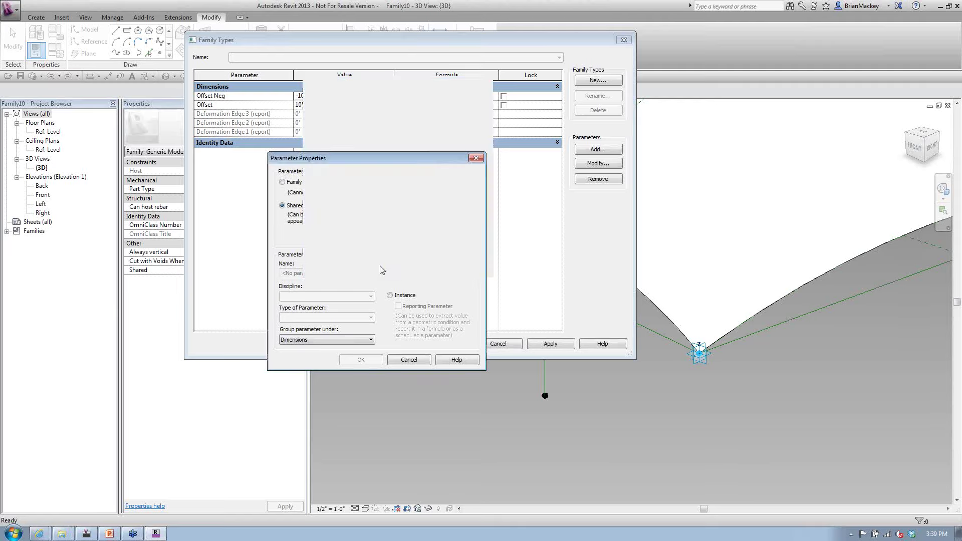
{"action": "left_click", "coordinate": [390, 295]}
{"action": "left_click", "coordinate": [399, 306]}
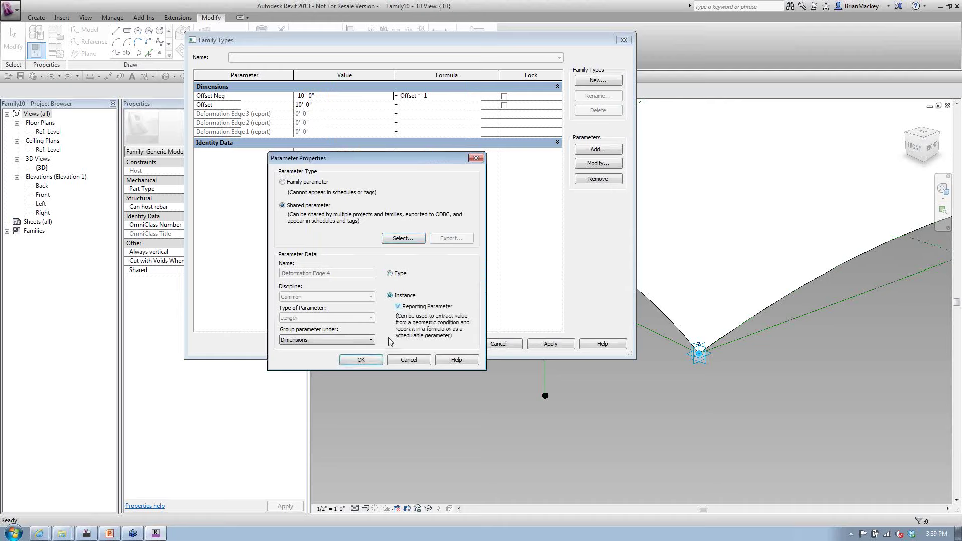
{"action": "left_click", "coordinate": [370, 361]}
{"action": "left_click", "coordinate": [453, 345]}
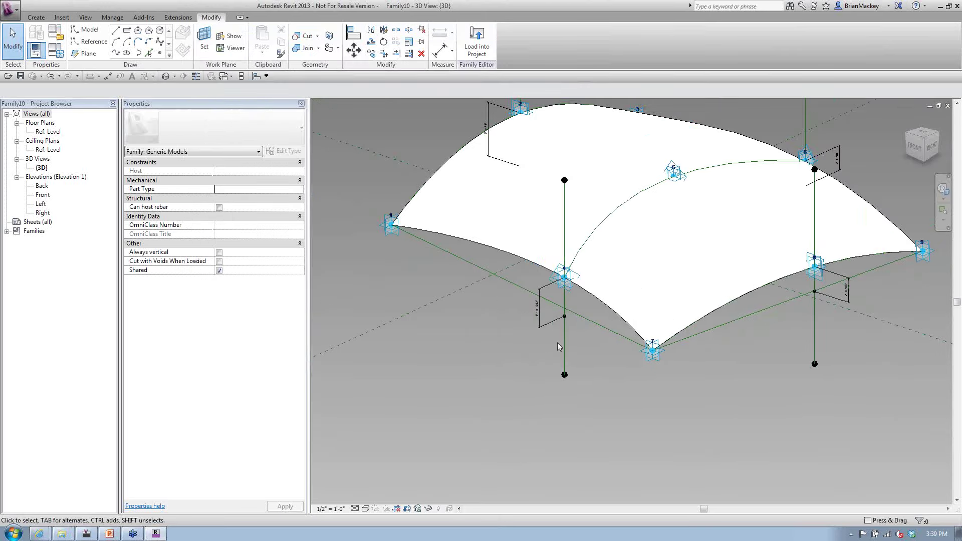
Label the vertical dimension at adaptive point 2 with the Deformation Edge 1 parameter
{"action": "middle_click_drag", "start_coordinate": [543, 363], "coordinate": [616, 348], "text": "shift"}
{"action": "scroll", "coordinate": [539, 348], "scroll_direction": "down", "scroll_amount": 2}
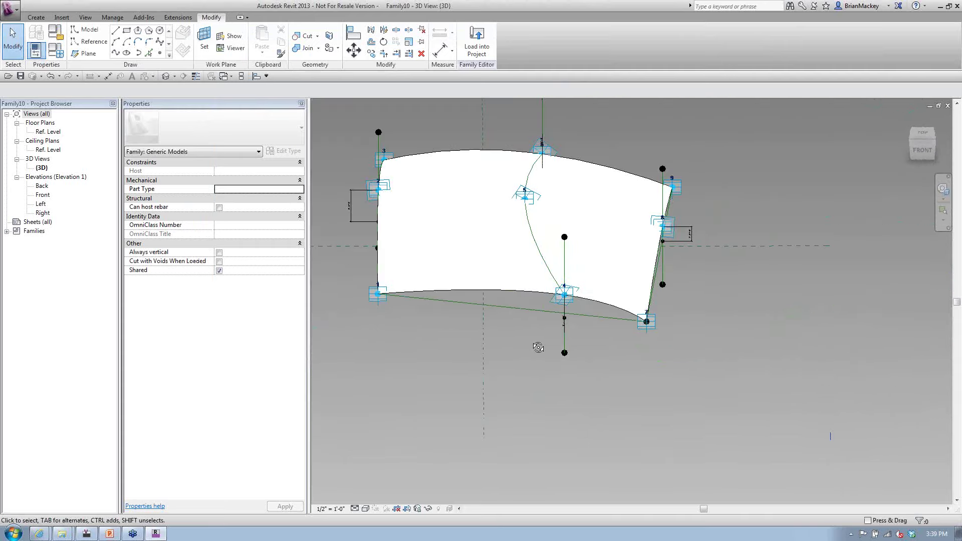
{"action": "middle_click_drag", "start_coordinate": [357, 253], "coordinate": [446, 266]}
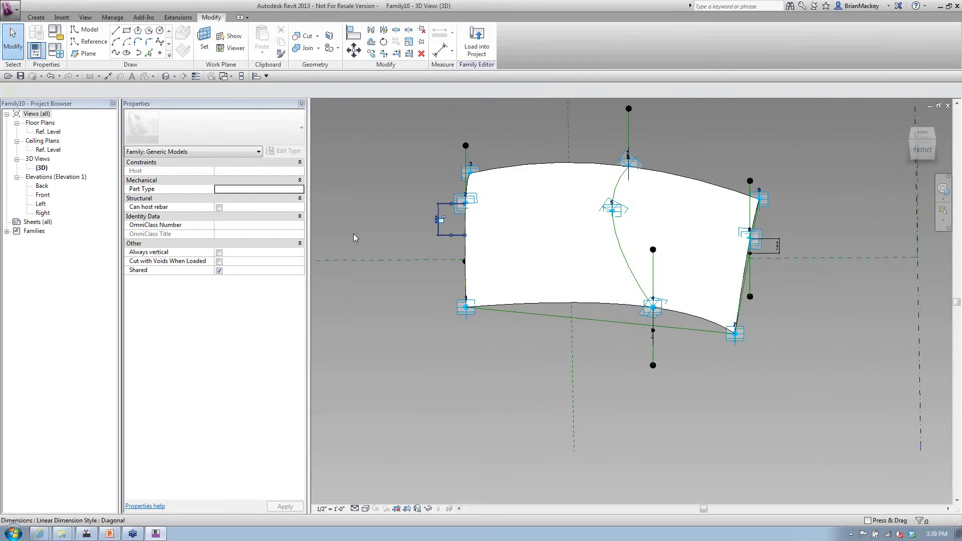
{"action": "left_click", "coordinate": [439, 219]}
{"action": "left_click", "coordinate": [239, 90]}
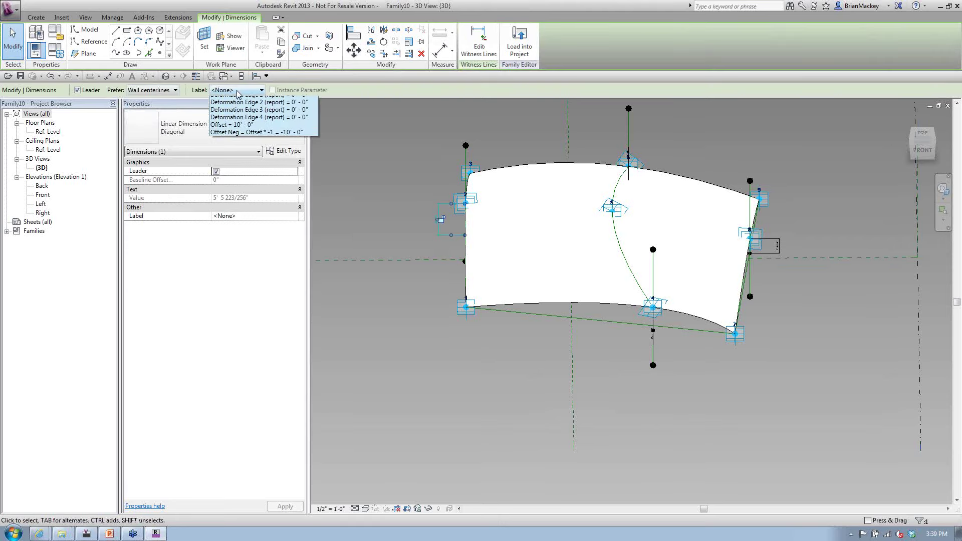
{"action": "left_click", "coordinate": [253, 115]}
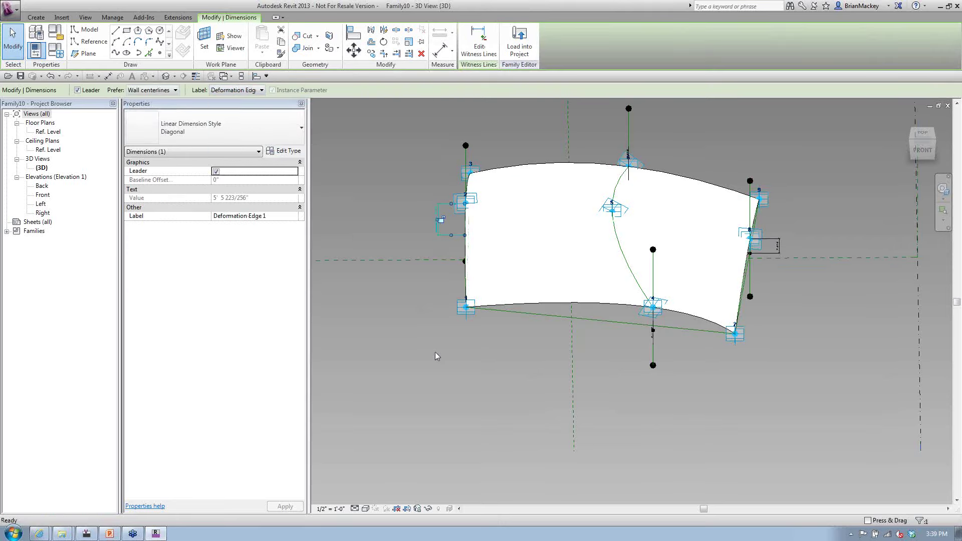
{"action": "left_click", "coordinate": [457, 360]}
Label the vertical dimension at adaptive point 4 with the Deformation Edge 2 parameter
{"action": "middle_click_drag", "start_coordinate": [640, 374], "coordinate": [544, 394], "text": "shift"}
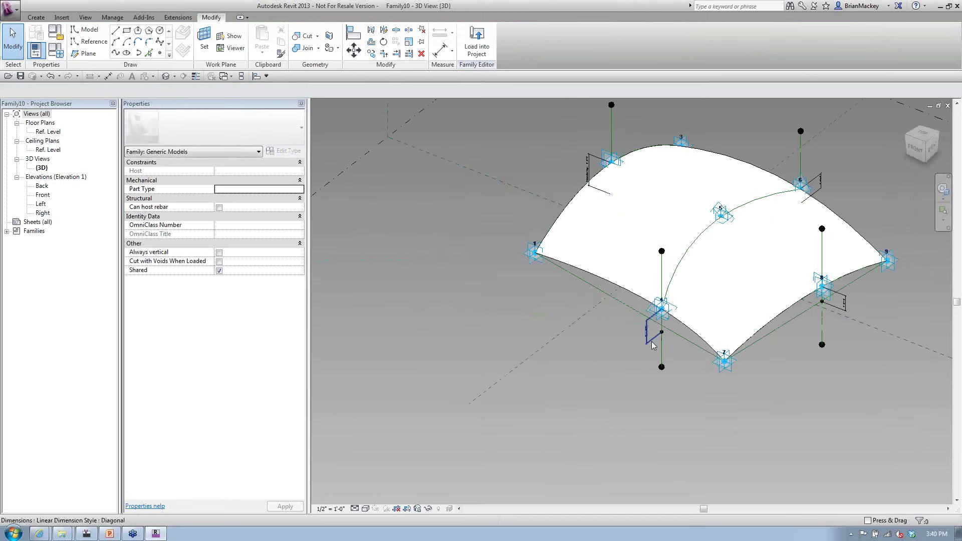
{"action": "left_click", "coordinate": [648, 337]}
{"action": "left_click", "coordinate": [251, 91]}
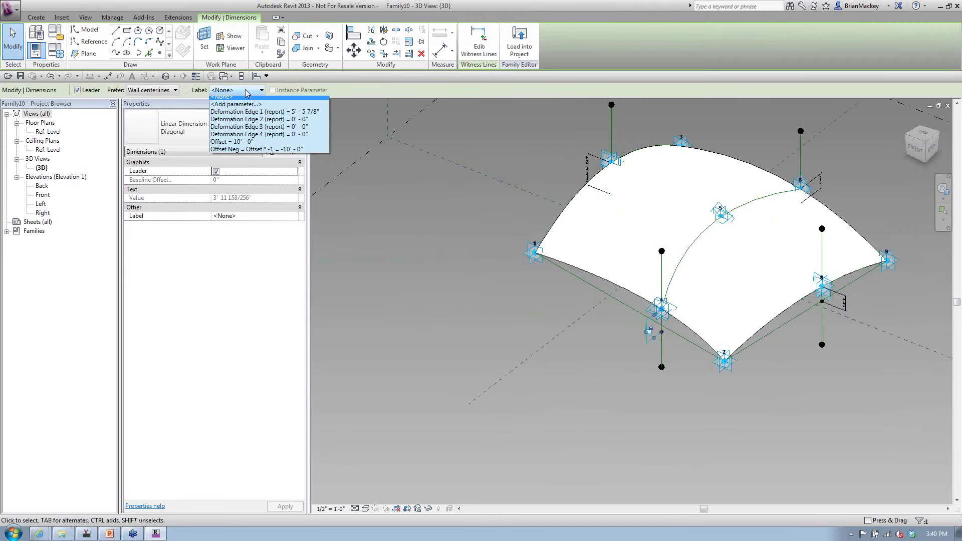
{"action": "left_click", "coordinate": [255, 122]}
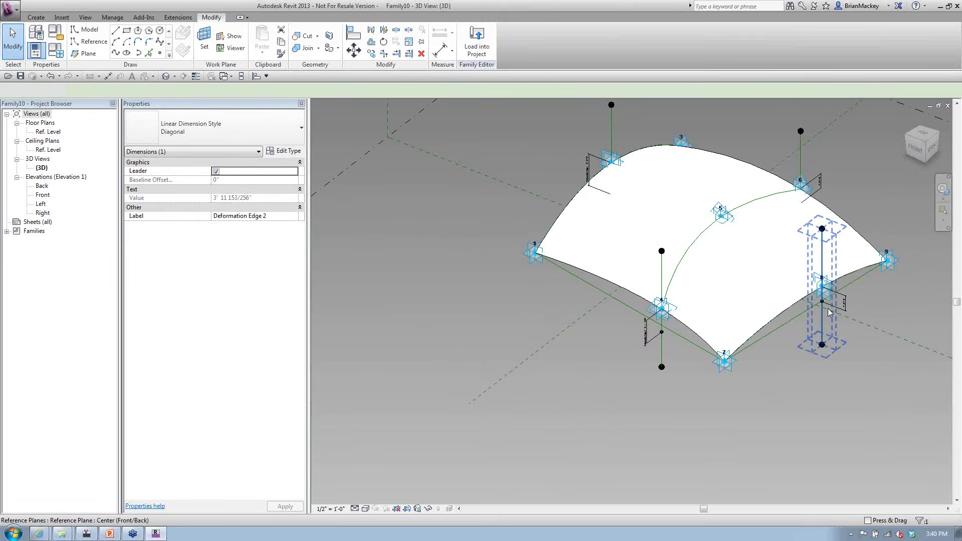
Label the vertical dimension at adaptive point 8 with the Deformation Edge 3 parameter
{"action": "scroll", "coordinate": [829, 312], "scroll_direction": "up", "scroll_amount": 3}
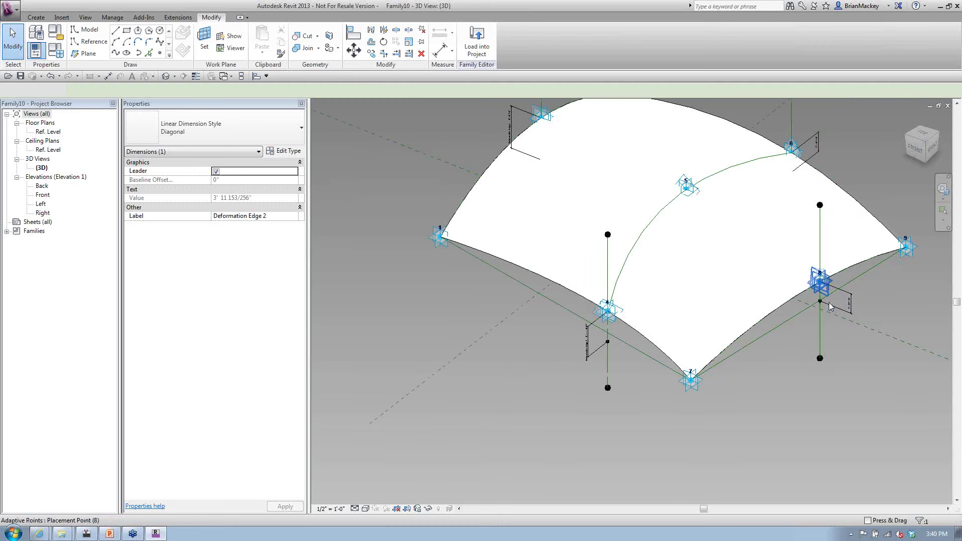
{"action": "left_click", "coordinate": [859, 297]}
{"action": "left_click", "coordinate": [250, 90]}
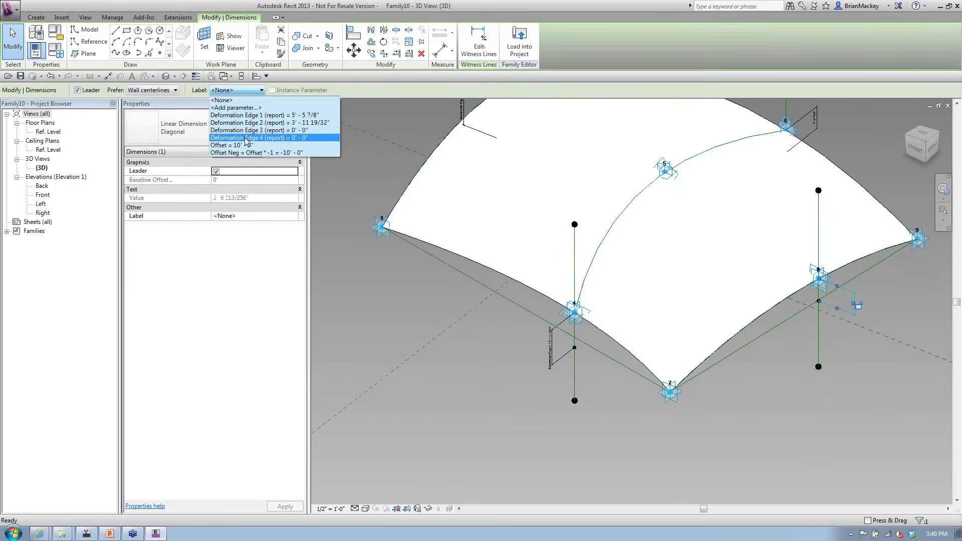
{"action": "left_click", "coordinate": [247, 130]}
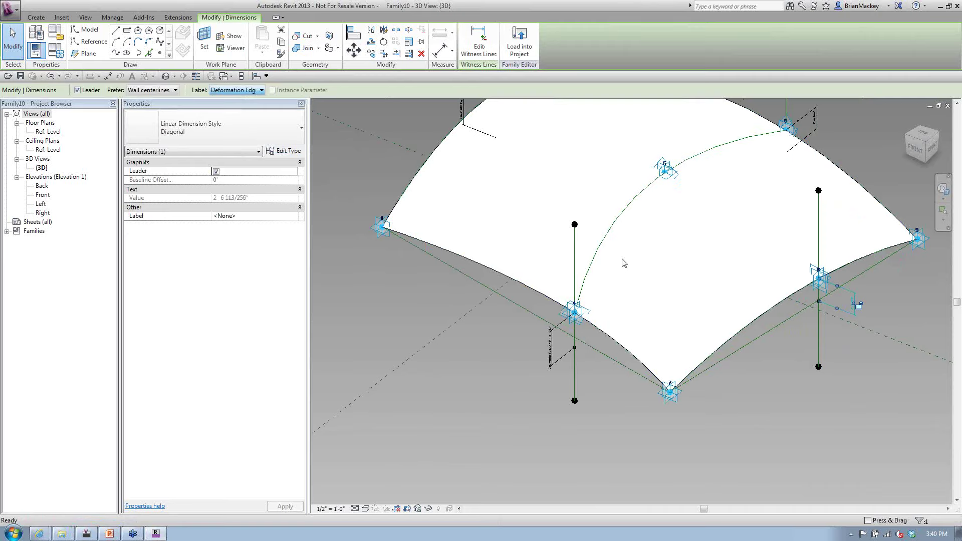
Label the vertical dimension at adaptive point 6 with the Deformation Edge 4 parameter
{"action": "middle_click_drag", "start_coordinate": [624, 263], "coordinate": [426, 261], "text": "shift"}
{"action": "left_click", "coordinate": [236, 91]}
{"action": "left_click", "coordinate": [249, 123]}
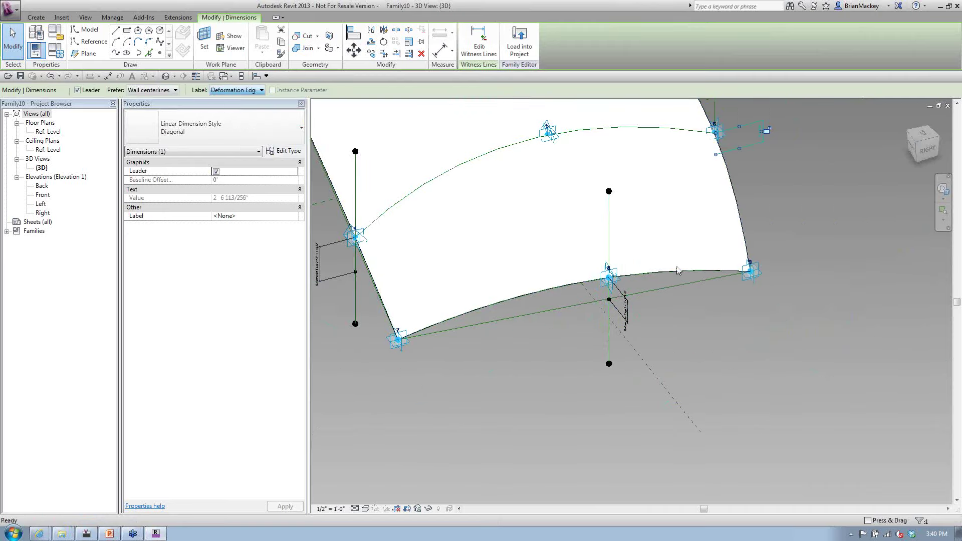
{"action": "left_click", "coordinate": [751, 297]}
Load the finished family into BubbleTower.rfa and leave component placement without placing an instance
{"action": "middle_click_drag", "start_coordinate": [578, 341], "coordinate": [681, 375], "text": "shift"}
{"action": "left_click", "coordinate": [482, 53]}
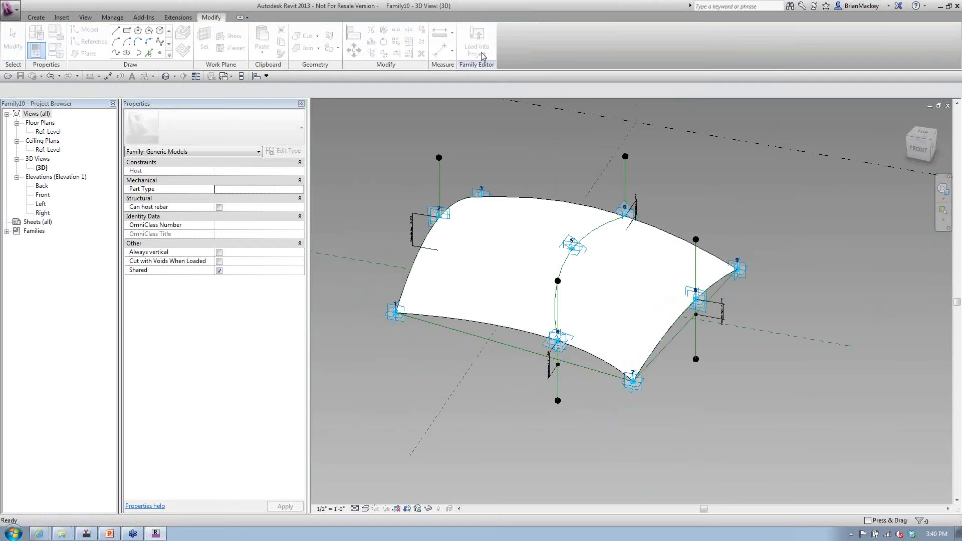
{"action": "left_click", "coordinate": [447, 314]}
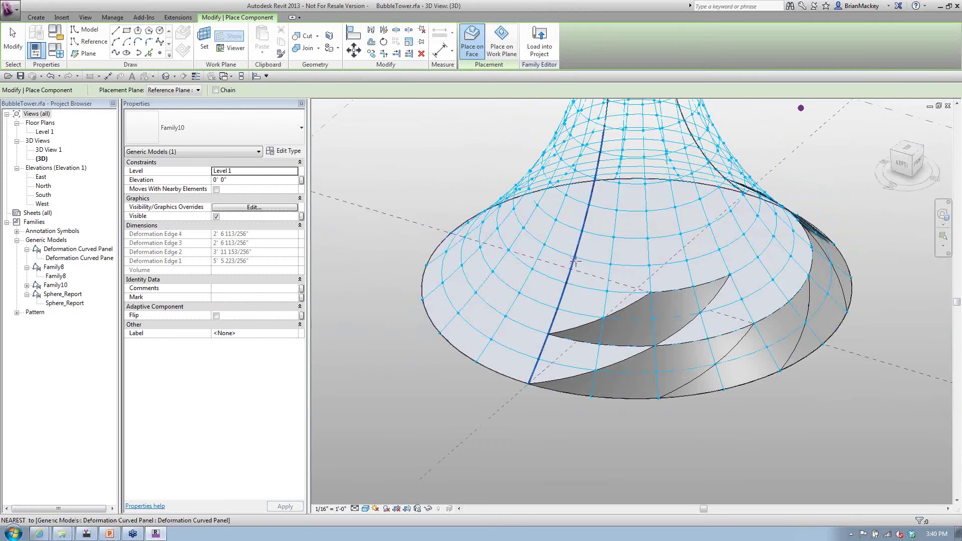
{"action": "scroll", "coordinate": [575, 260], "scroll_direction": "up", "scroll_amount": 3}
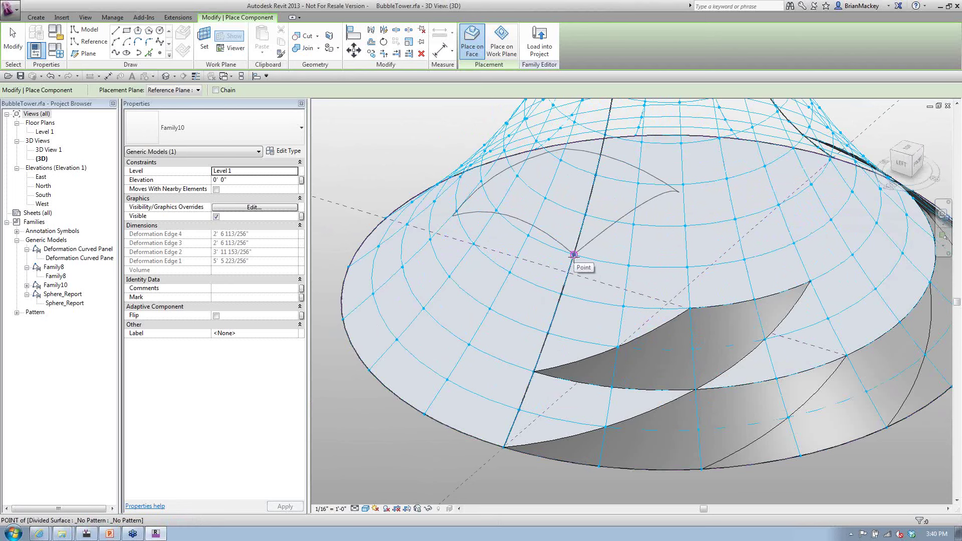
{"action": "scroll", "coordinate": [578, 260], "scroll_direction": "down", "scroll_amount": 3}
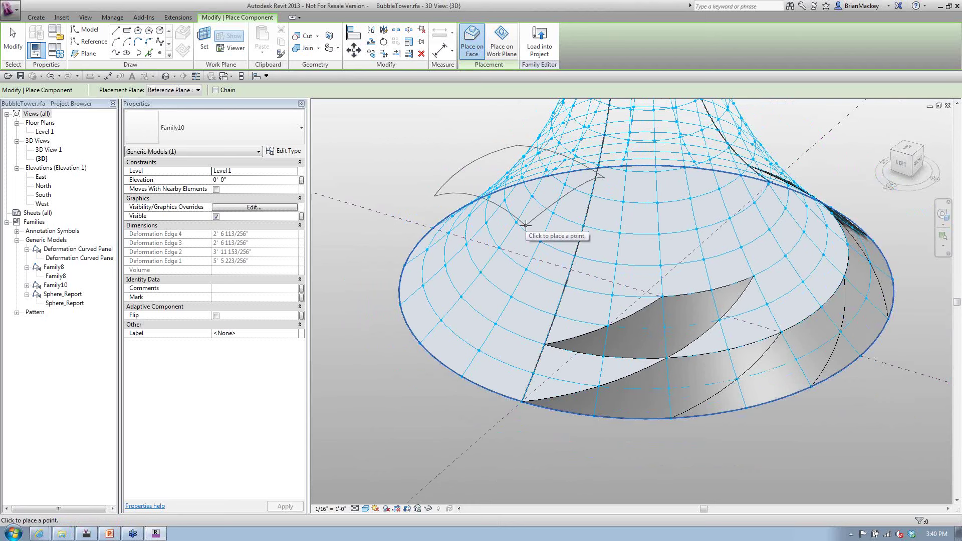
{"action": "key", "text": "Escape"}
{"action": "key", "text": "Escape"}
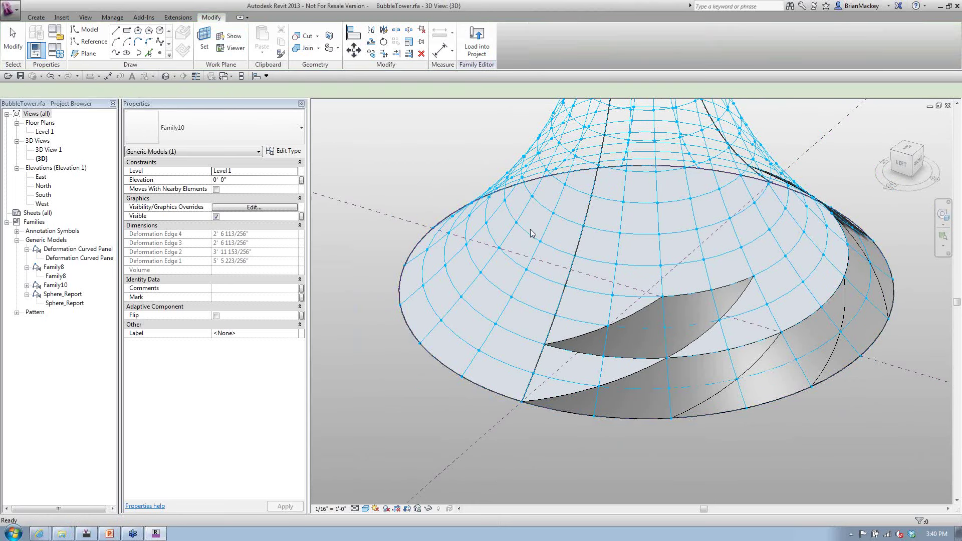
{"action": "key", "text": "Delete"}
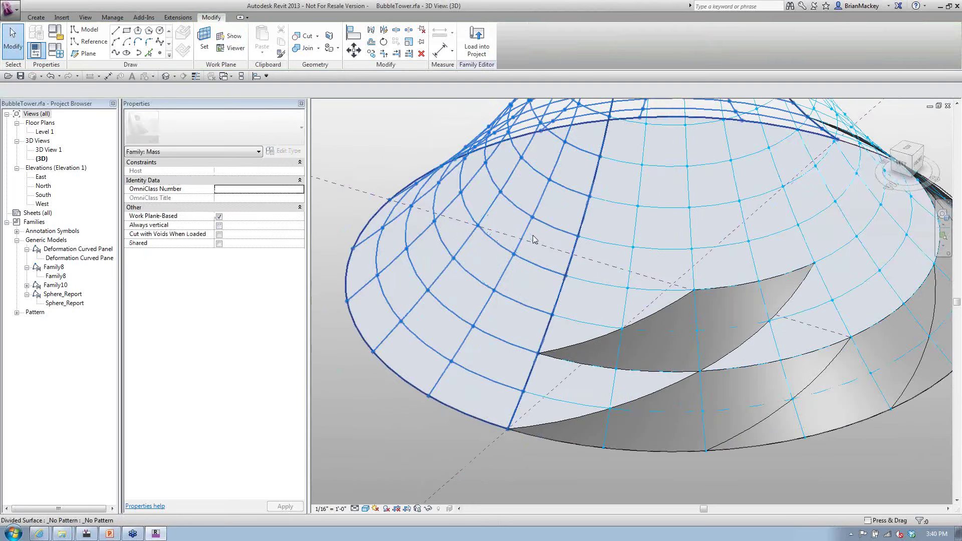
Temporarily hide the near divided surface of the tower and delete the existing Deformation Curved Panel components at its base
{"action": "left_click", "coordinate": [541, 242]}
{"action": "key", "text": "h"}
{"action": "key", "text": "h"}
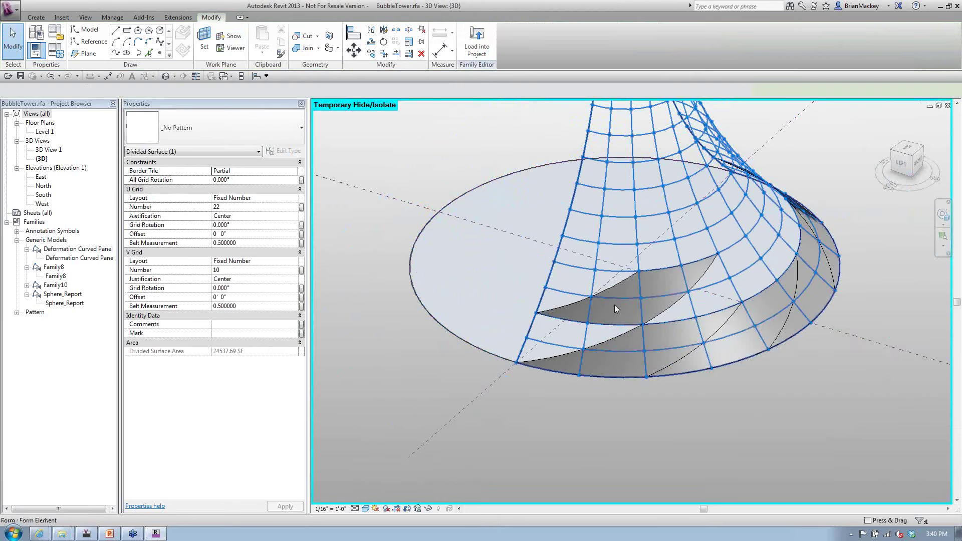
{"action": "key", "text": "Escape"}
{"action": "left_click", "coordinate": [685, 351]}
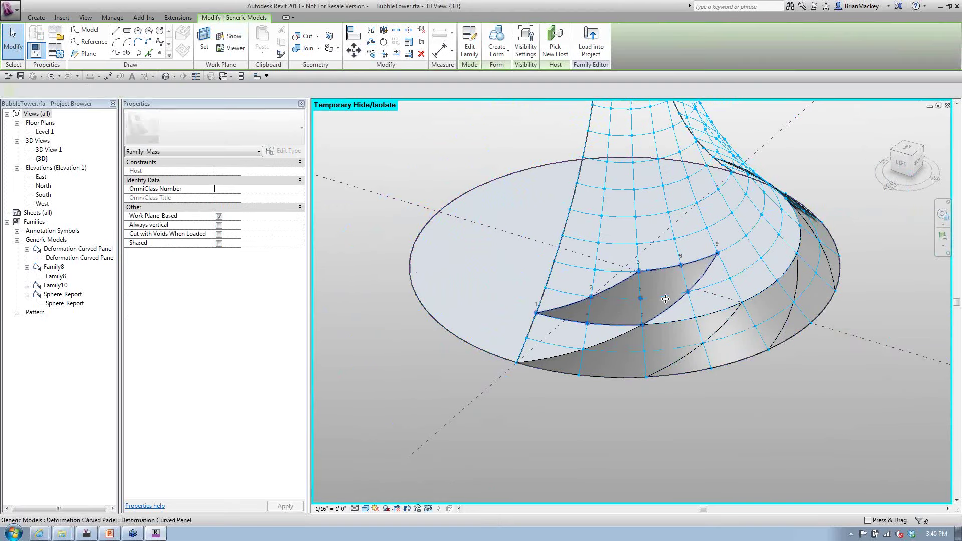
{"action": "key", "text": "Delete"}
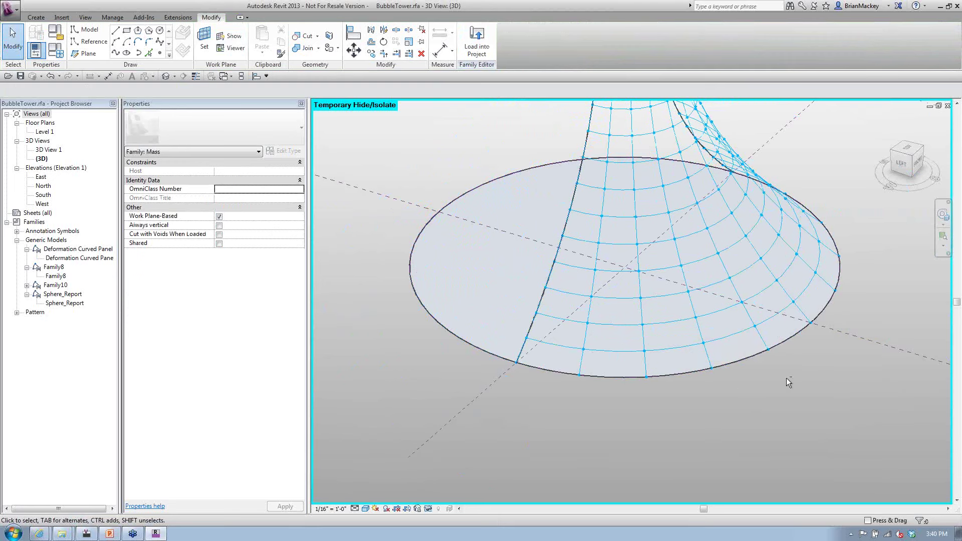
Place a Family10 component at the tower's base through a three-by-three block of divided surface nodes, column by column from the base edge upward
{"action": "middle_click_drag", "start_coordinate": [792, 388], "coordinate": [812, 384], "text": "shift"}
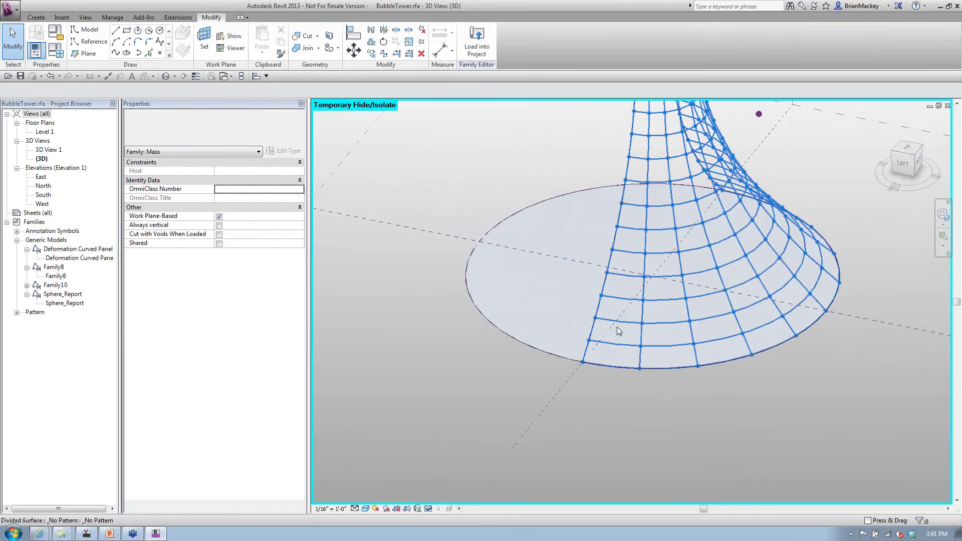
{"action": "scroll", "coordinate": [618, 327], "scroll_direction": "up", "scroll_amount": 3}
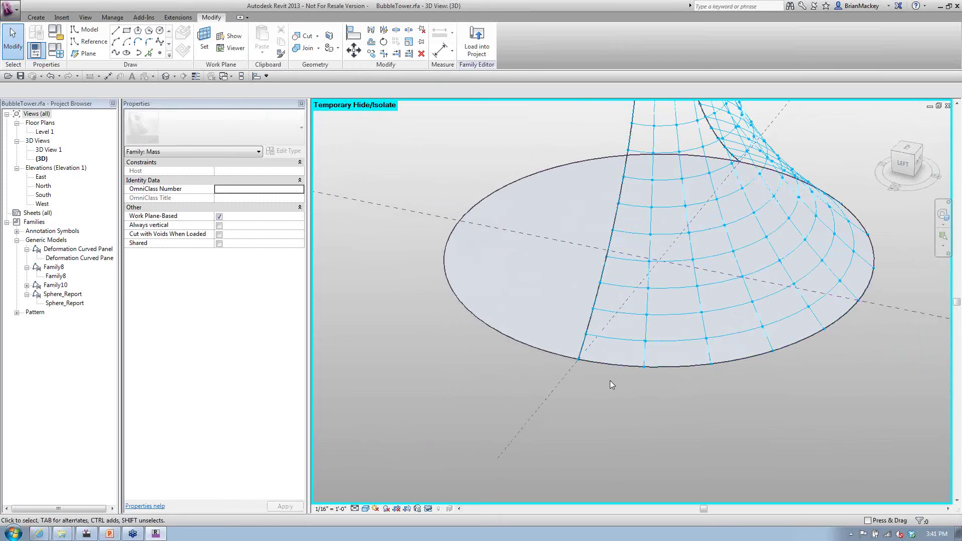
{"action": "left_click", "coordinate": [27, 285]}
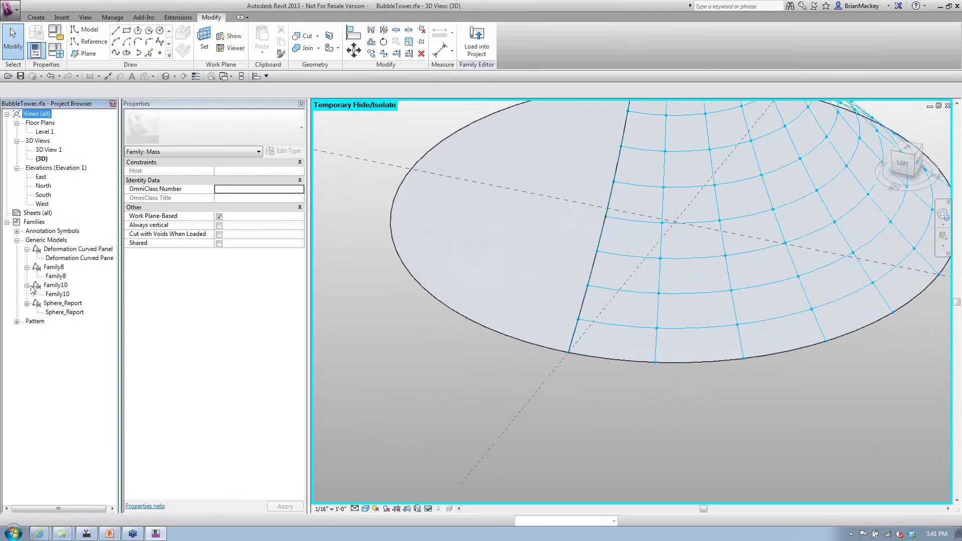
{"action": "left_click", "coordinate": [57, 294]}
{"action": "left_click_drag", "start_coordinate": [478, 323], "coordinate": [568, 352]}
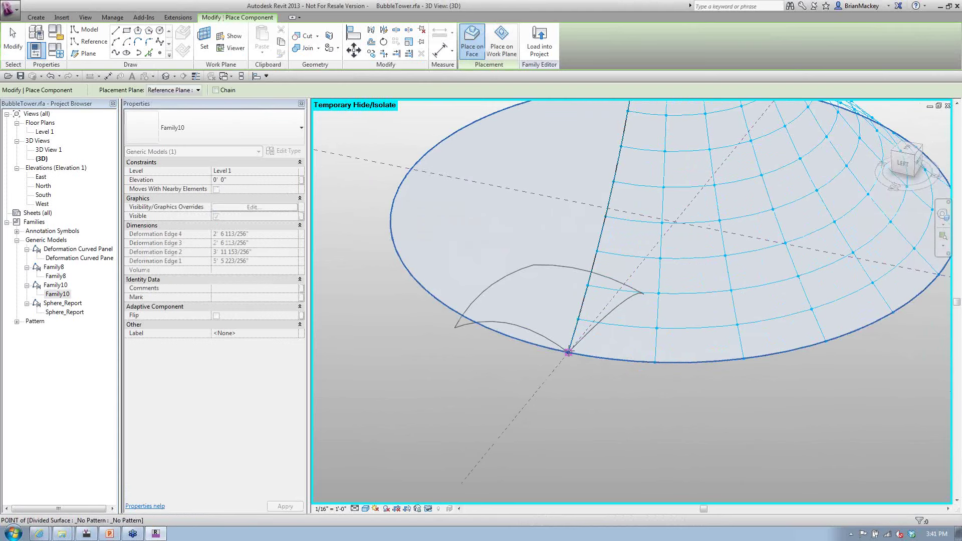
{"action": "left_click", "coordinate": [568, 352]}
{"action": "left_click", "coordinate": [578, 320]}
{"action": "left_click", "coordinate": [588, 285]}
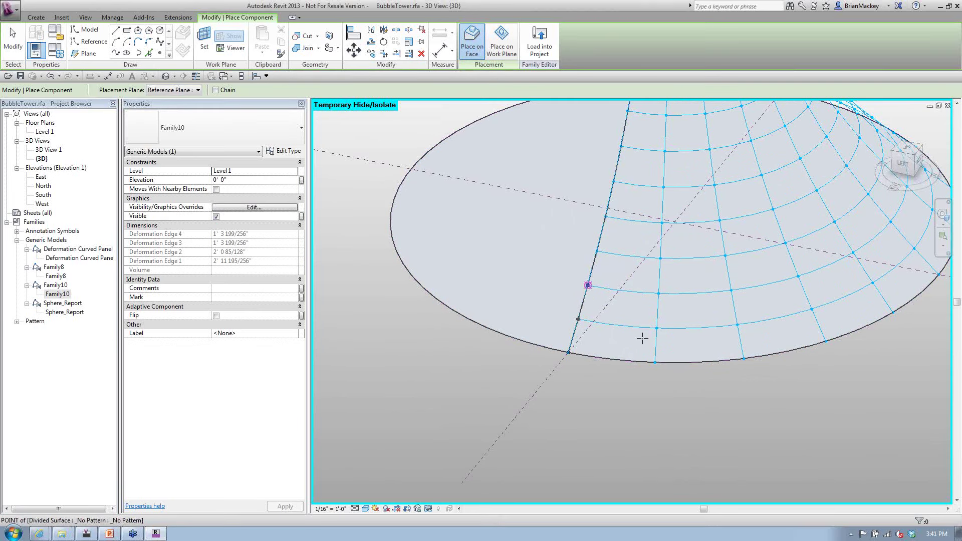
{"action": "left_click", "coordinate": [656, 362]}
{"action": "left_click", "coordinate": [657, 328]}
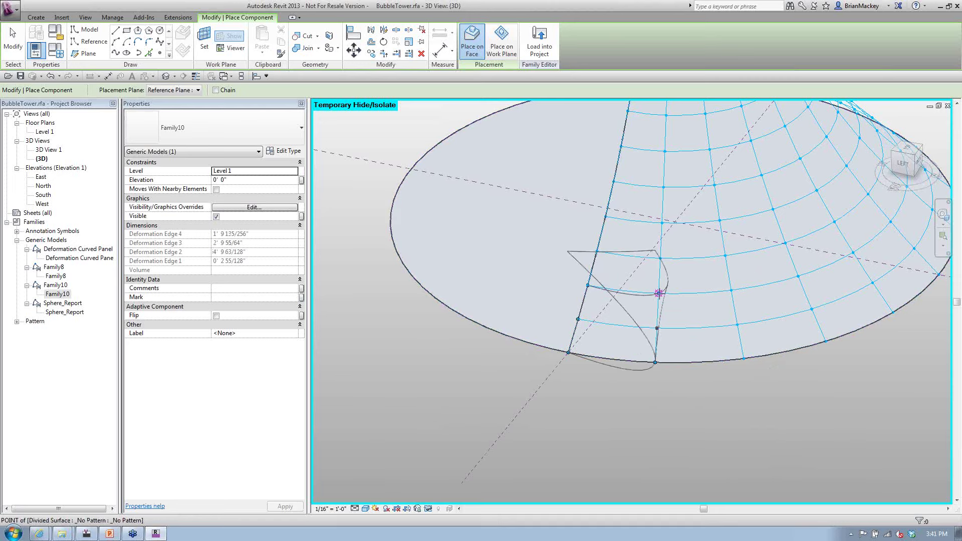
{"action": "left_click", "coordinate": [659, 294]}
{"action": "left_click", "coordinate": [744, 359]}
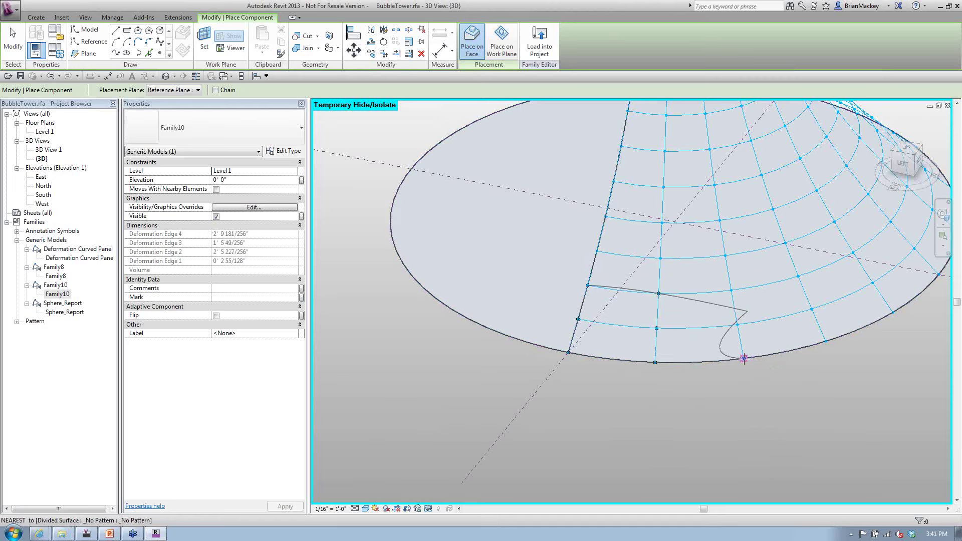
{"action": "left_click", "coordinate": [737, 325]}
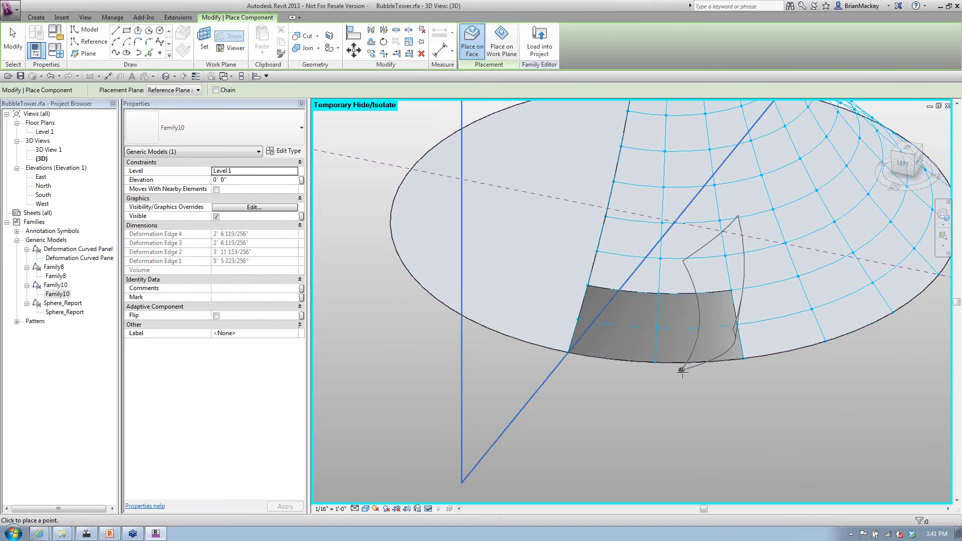
Leave component placement and examine the base Family10 panel's Deformation Edge values and adaptive points from another angle
{"action": "key", "text": "Escape"}
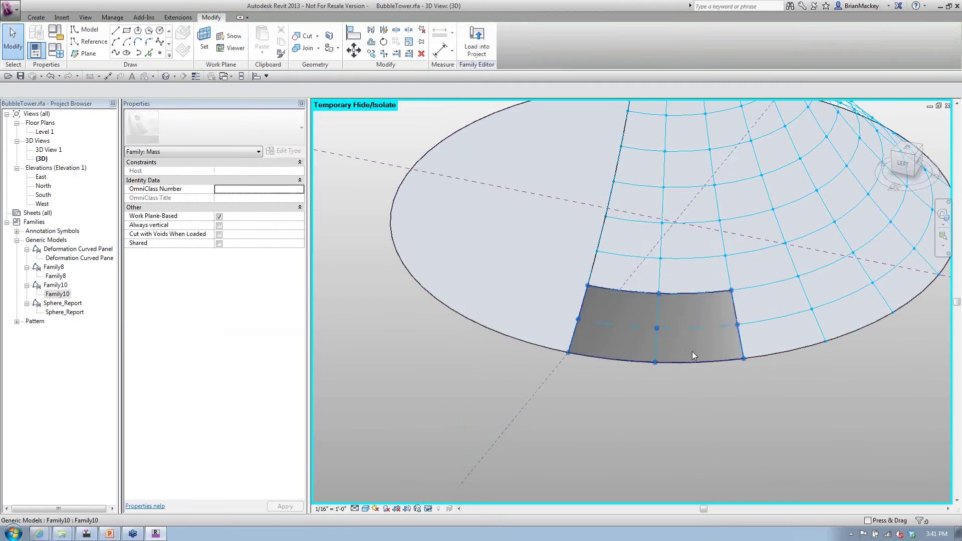
{"action": "left_click", "coordinate": [693, 350]}
{"action": "middle_click_drag", "start_coordinate": [721, 395], "coordinate": [331, 284], "text": "shift"}
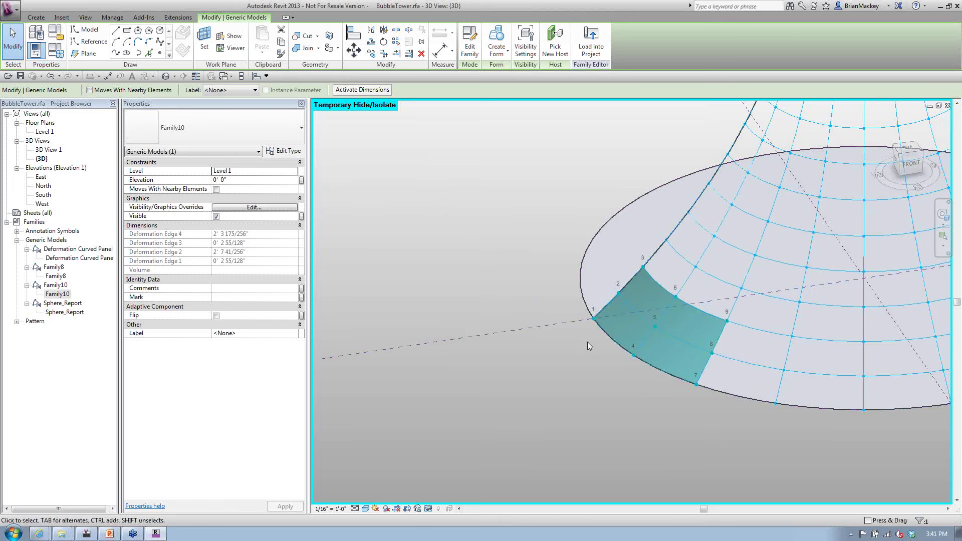
{"action": "middle_click_drag", "start_coordinate": [585, 370], "coordinate": [561, 383]}
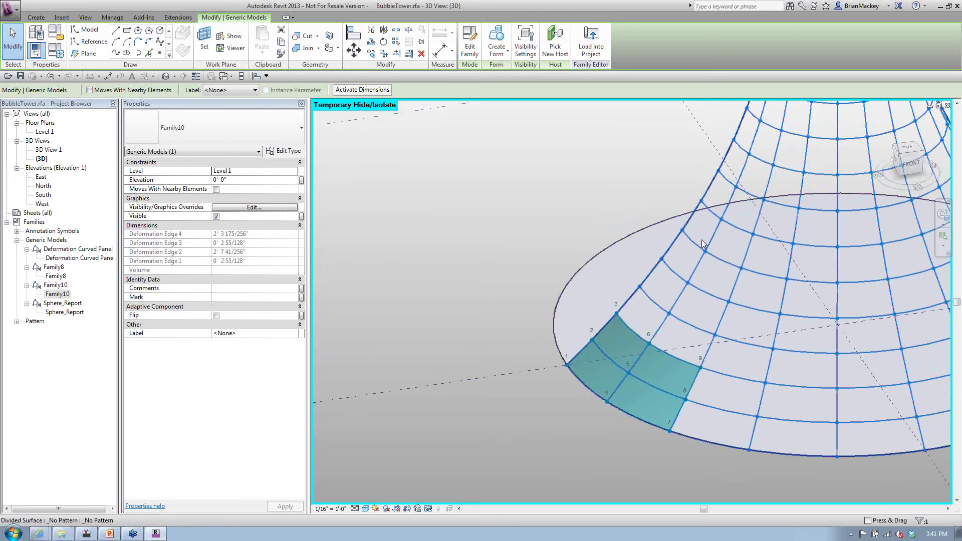
{"action": "left_click", "coordinate": [571, 177]}
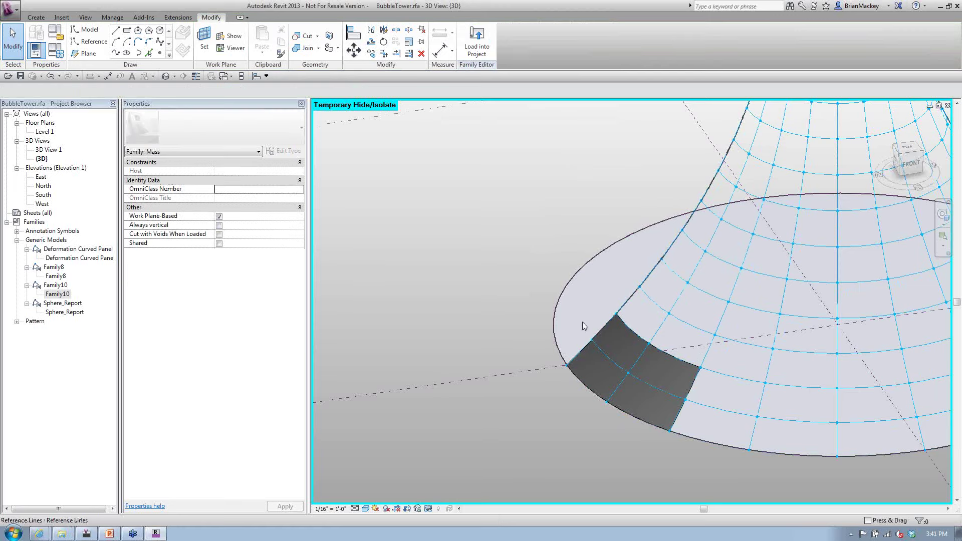
Try repeating the base Family10 panel across the tower's divided surface and check individual repeated panels' Deformation Edge values
{"action": "left_click", "coordinate": [651, 356]}
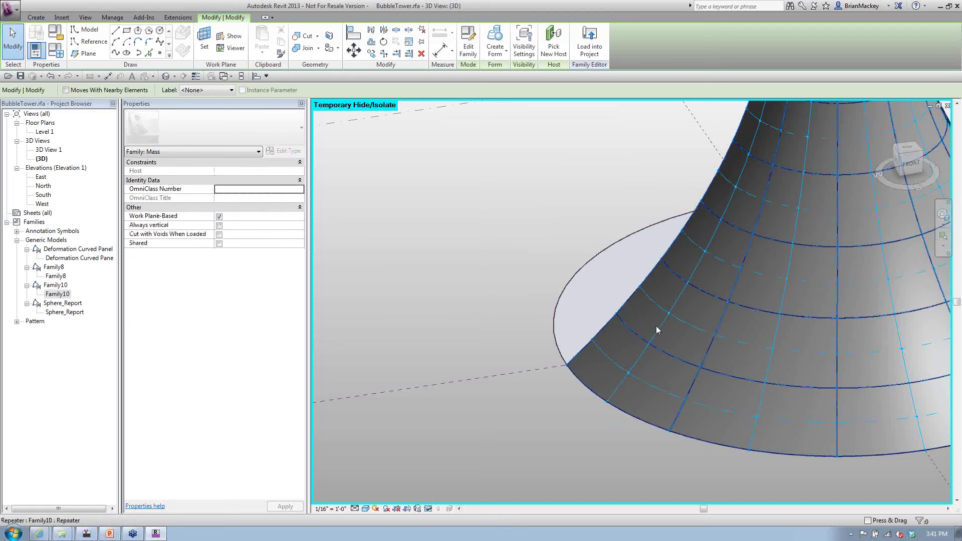
{"action": "left_click", "coordinate": [593, 332]}
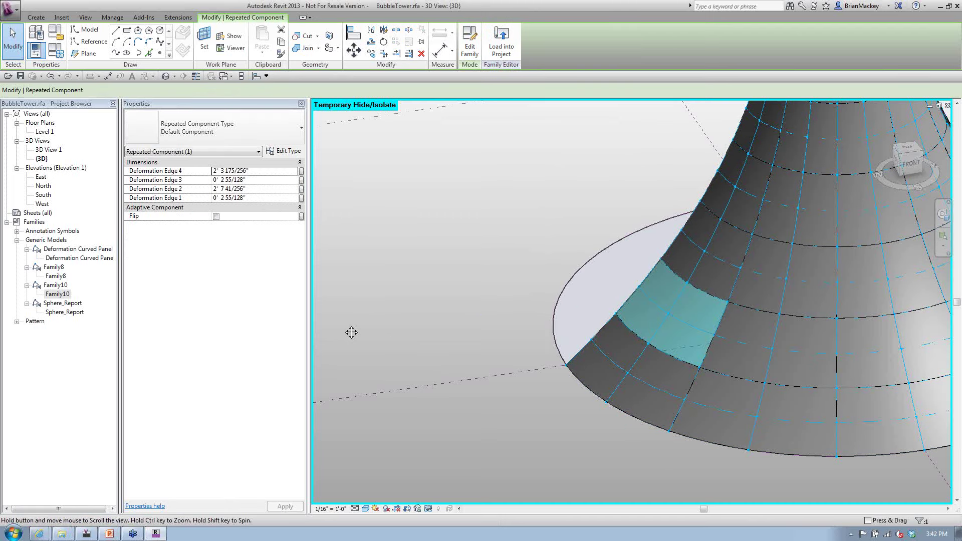
{"action": "middle_click_drag", "start_coordinate": [385, 324], "coordinate": [339, 337], "text": "shift"}
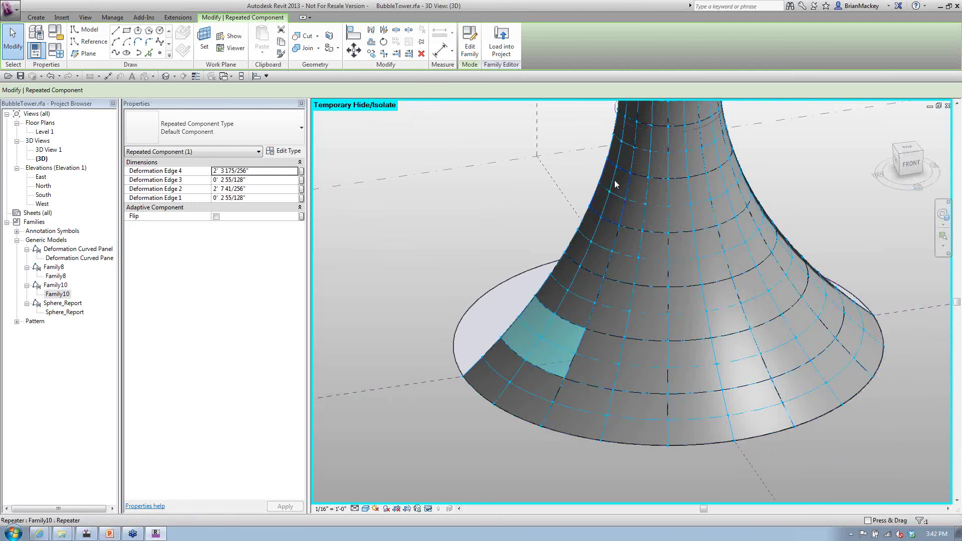
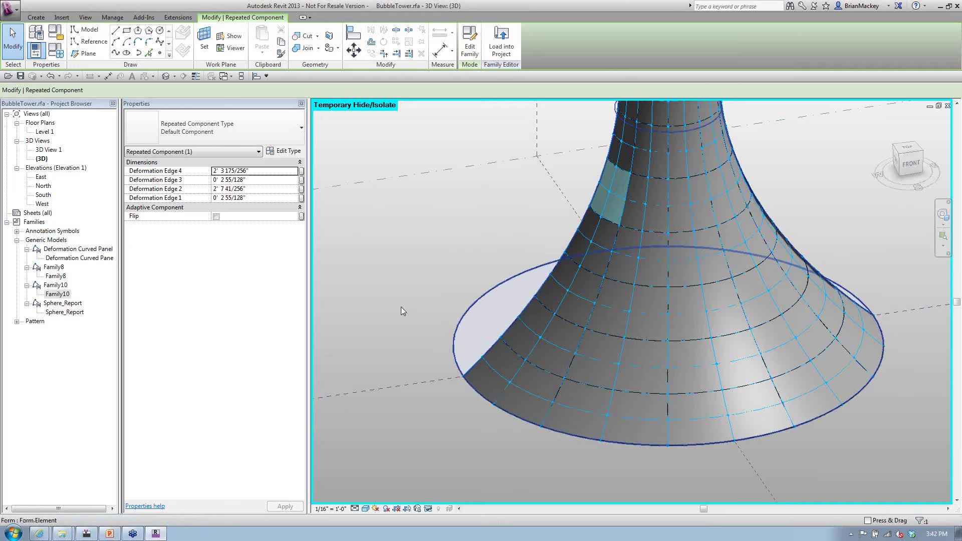
{"action": "left_click", "coordinate": [512, 382]}
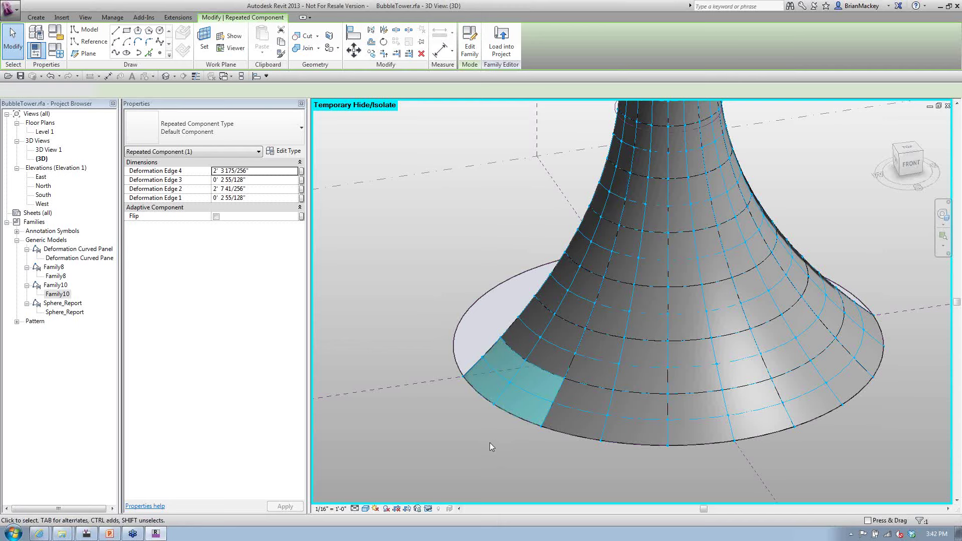
{"action": "left_click", "coordinate": [491, 446]}
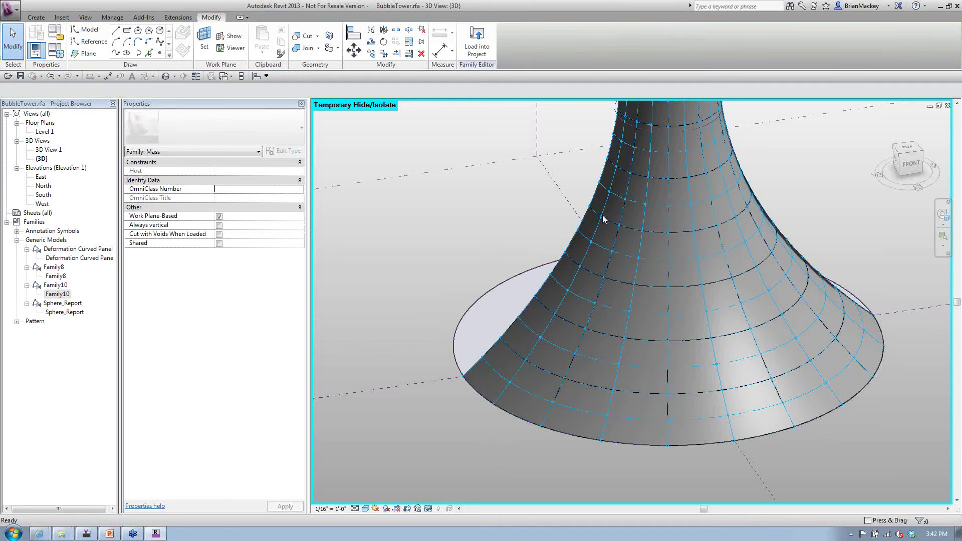
Place a second Family10 component higher up the tower's edge through a three-by-three block of divided surface nodes, each column from its lower node upward
{"action": "scroll", "coordinate": [603, 215], "scroll_direction": "up", "scroll_amount": 2}
{"action": "middle_click_drag", "start_coordinate": [734, 197], "coordinate": [644, 286]}
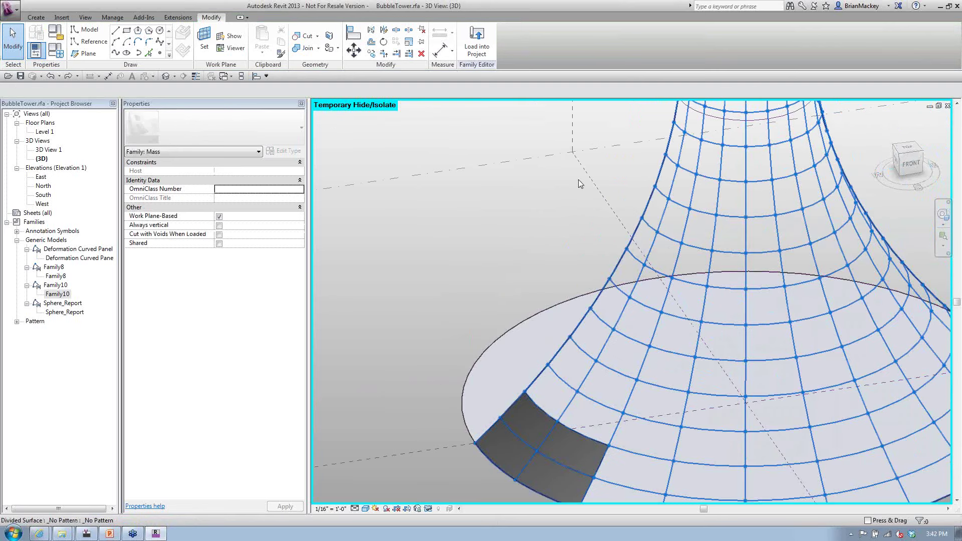
{"action": "left_click", "coordinate": [57, 295]}
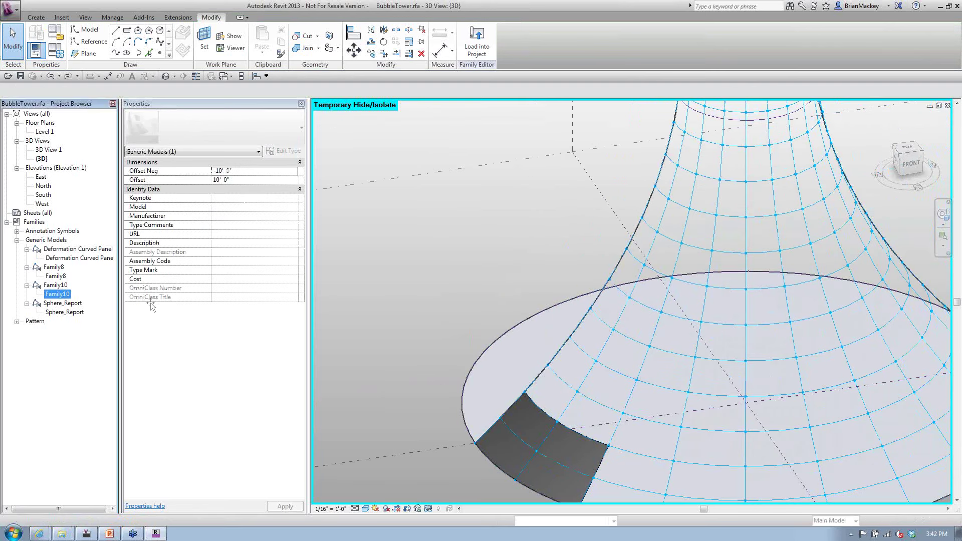
{"action": "left_click_drag", "start_coordinate": [152, 307], "coordinate": [570, 337]}
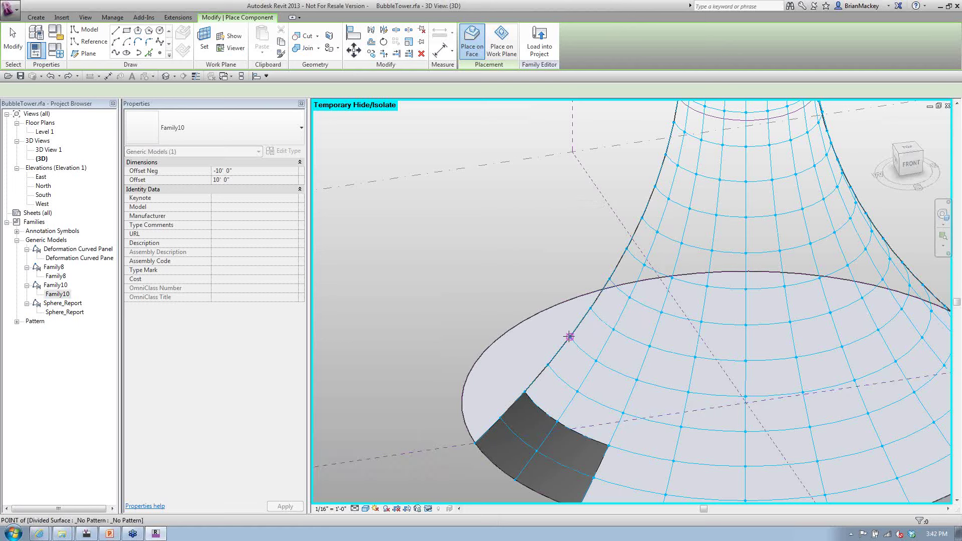
{"action": "left_click", "coordinate": [626, 250]}
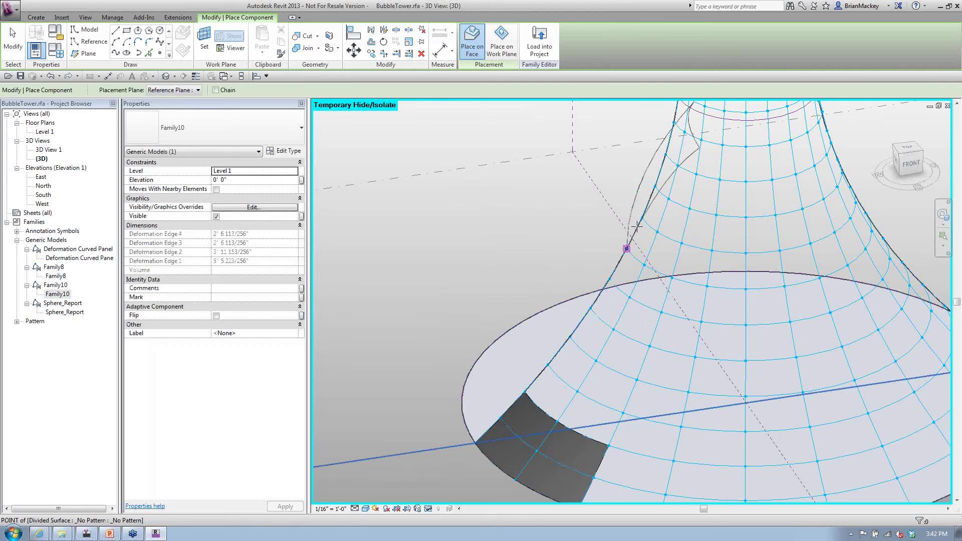
{"action": "left_click", "coordinate": [654, 187]}
{"action": "left_click", "coordinate": [648, 264]}
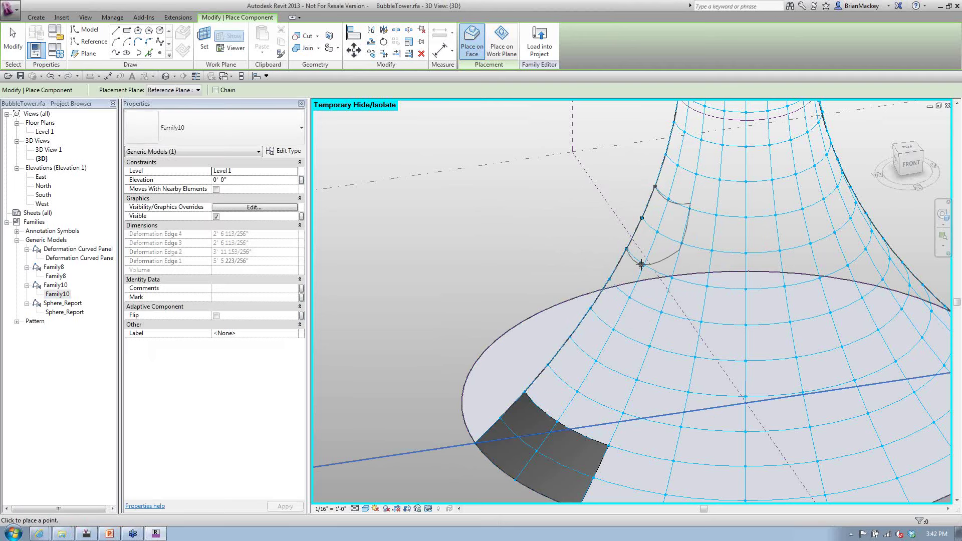
{"action": "left_click", "coordinate": [657, 233]}
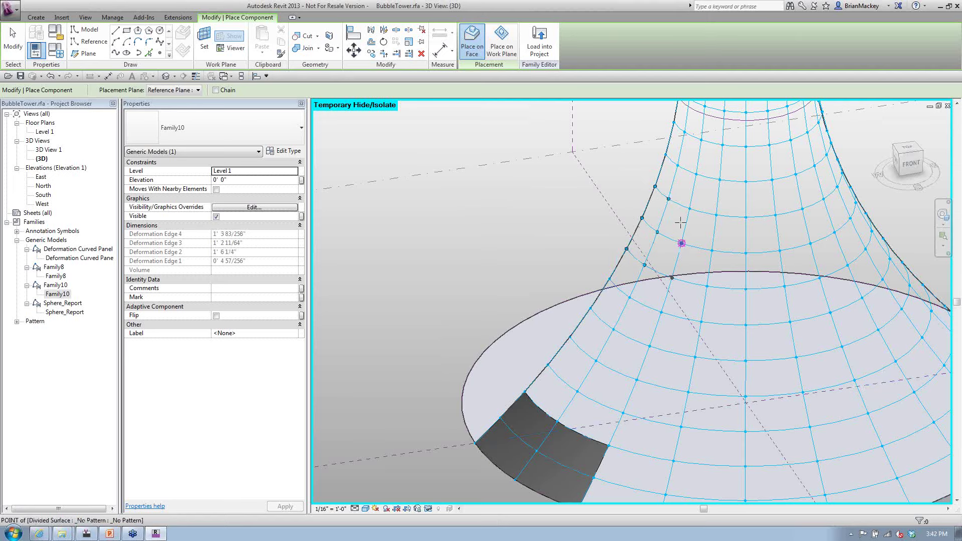
{"action": "left_click", "coordinate": [681, 243]}
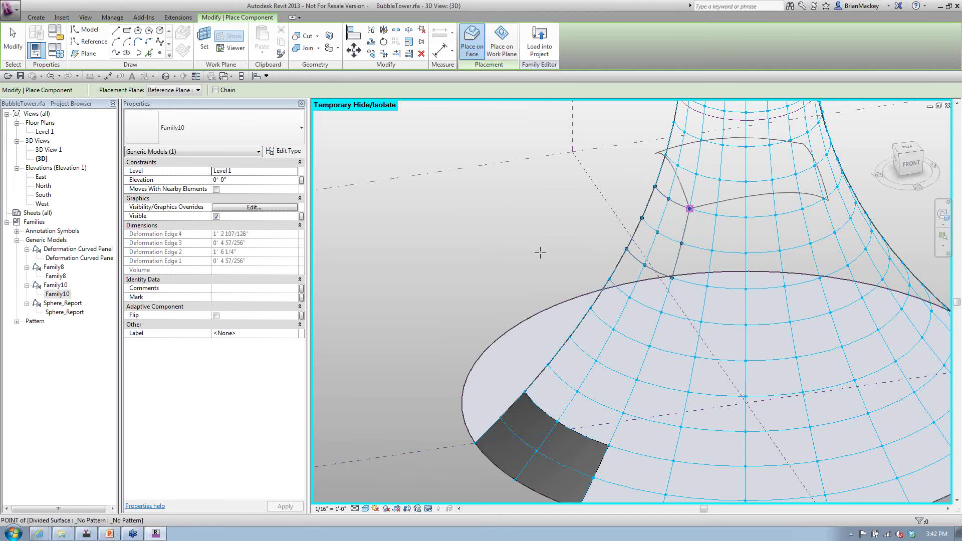
End component placement and select the upper Family10 panel to check its Deformation Edge values
{"action": "left_click", "coordinate": [562, 251]}
{"action": "right_click", "coordinate": [519, 244]}
{"action": "left_click", "coordinate": [534, 249]}
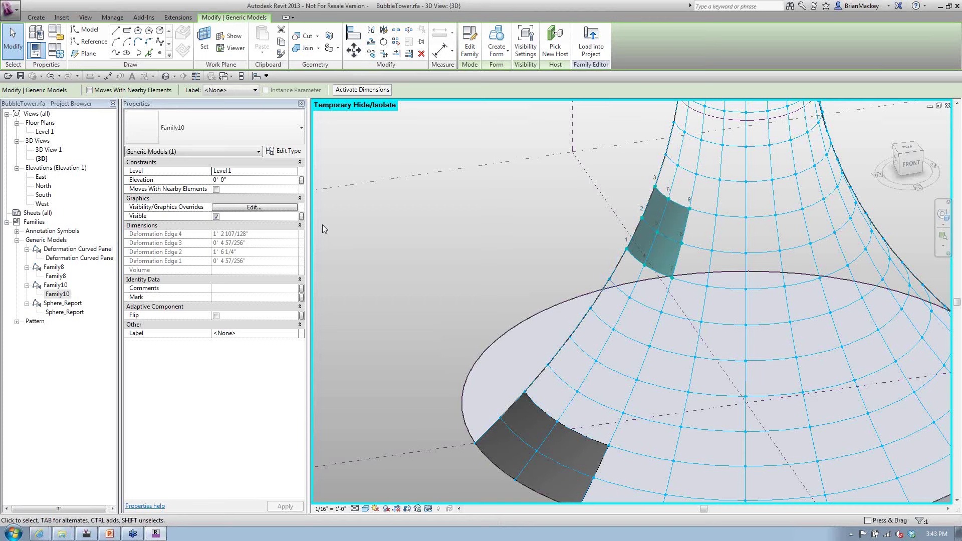
{"action": "left_click", "coordinate": [461, 243]}
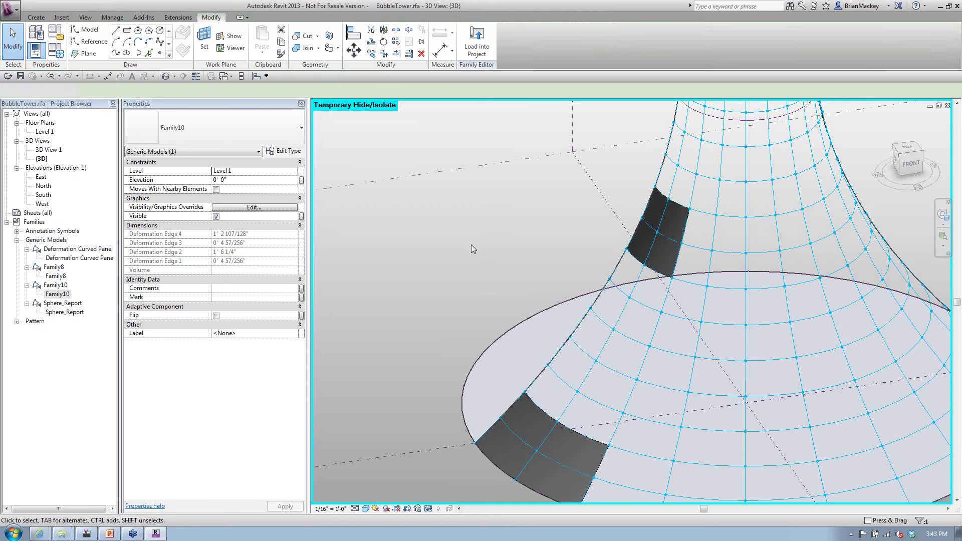
Inspect the upper panel up close and switch through the open documents to the 3D view of SFO test towers.rvt
{"action": "scroll", "coordinate": [471, 244], "scroll_direction": "down", "scroll_amount": 2}
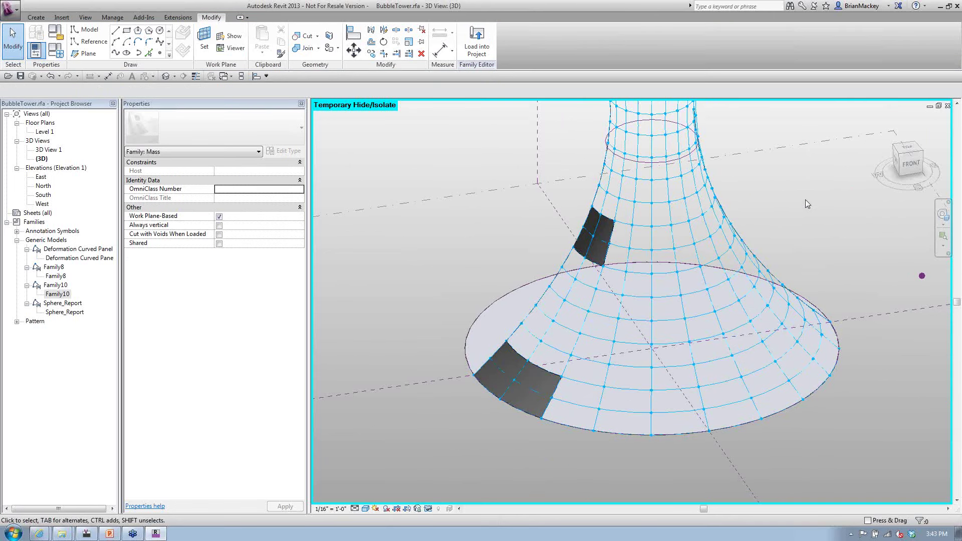
{"action": "scroll", "coordinate": [621, 256], "scroll_direction": "up", "scroll_amount": 4}
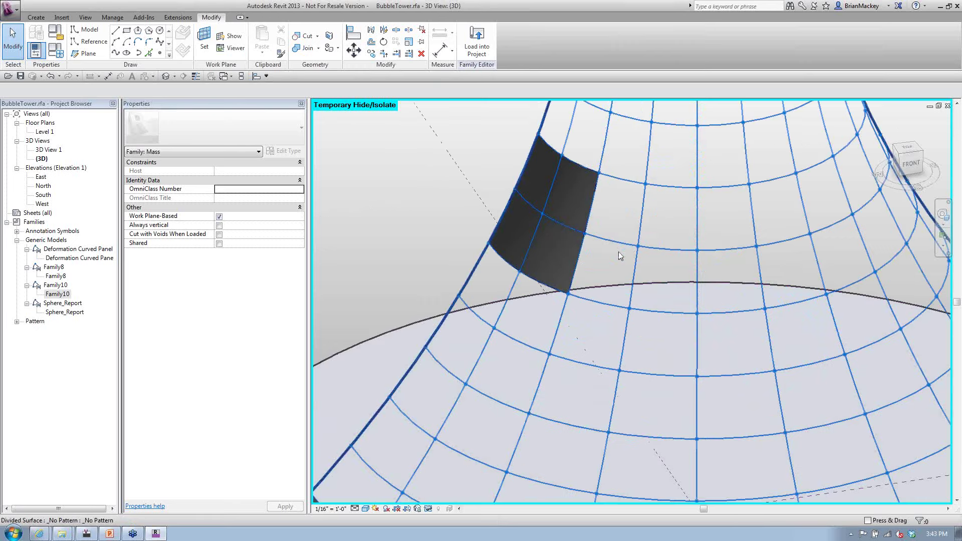
{"action": "double_click", "coordinate": [496, 217]}
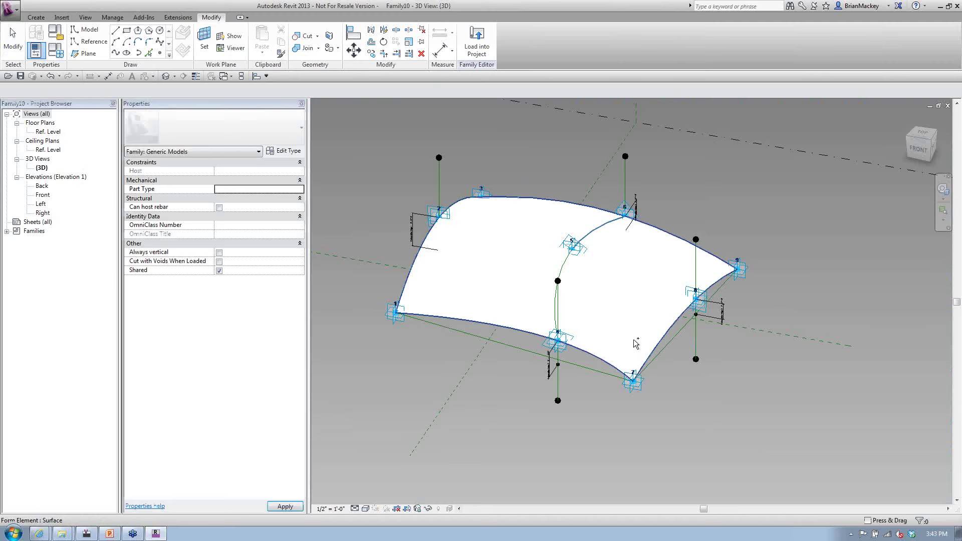
{"action": "key", "text": "ctrl+Tab"}
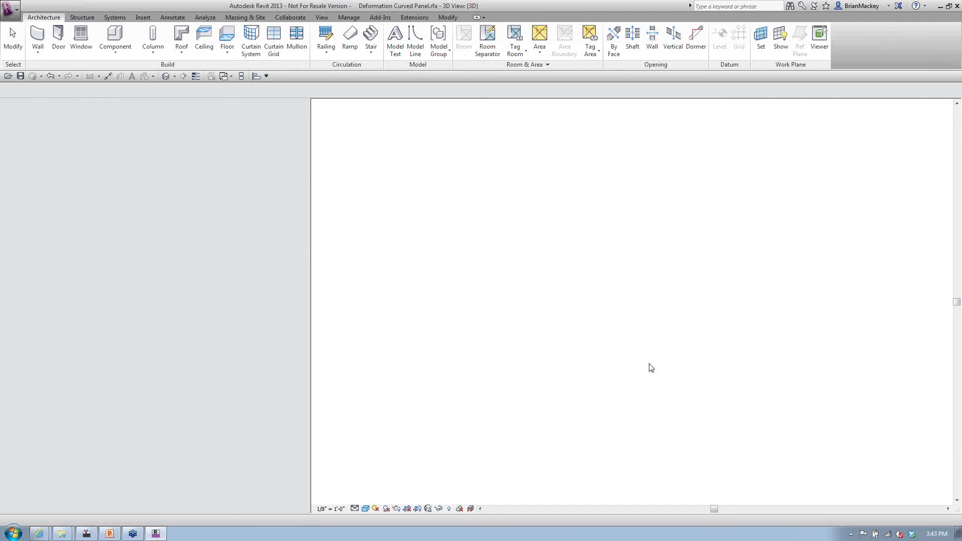
{"action": "key", "text": "ctrl+Tab"}
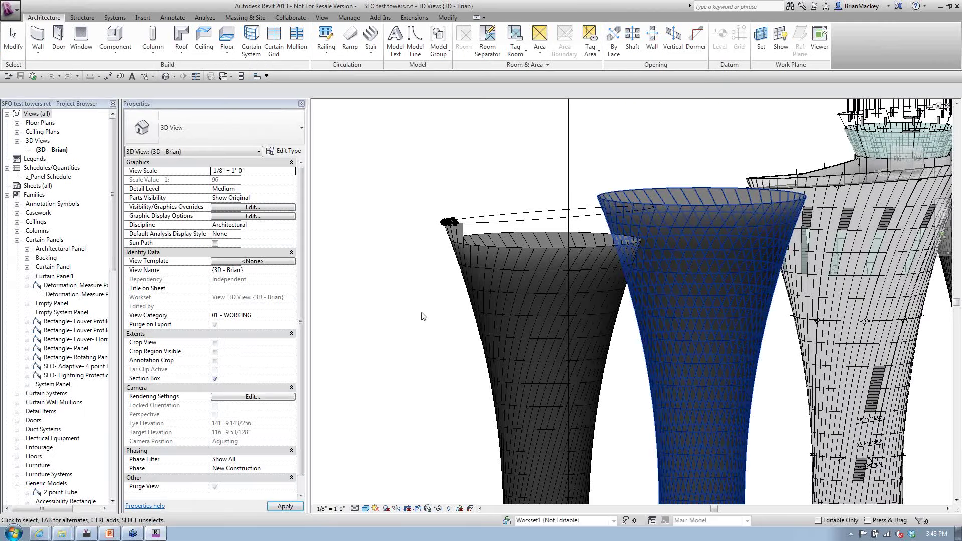
{"action": "key", "text": "ctrl+Tab"}
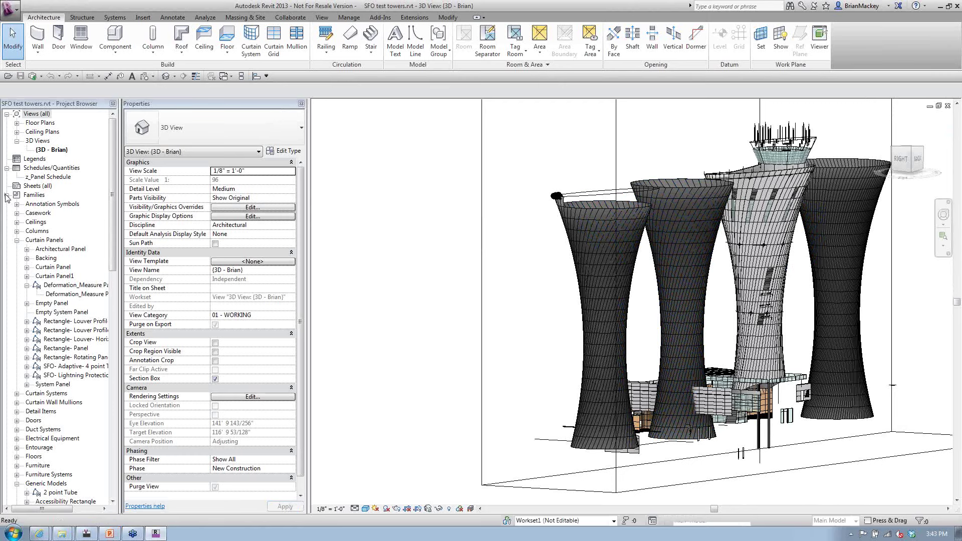
Collapse the project's Families list and open the z_Panel Schedule to review the panel measurements and deformations
{"action": "left_click", "coordinate": [7, 195]}
{"action": "double_click", "coordinate": [41, 177]}
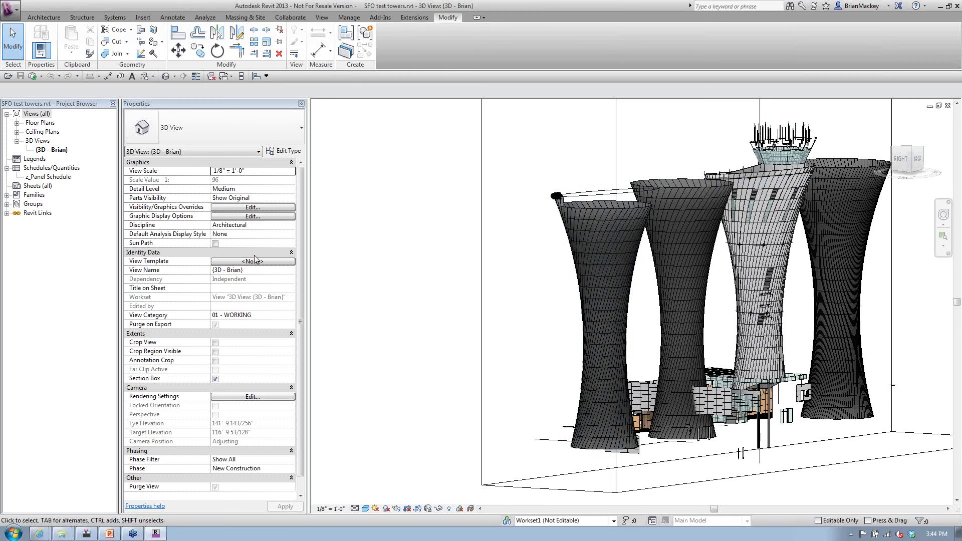
{"action": "double_click", "coordinate": [46, 177]}
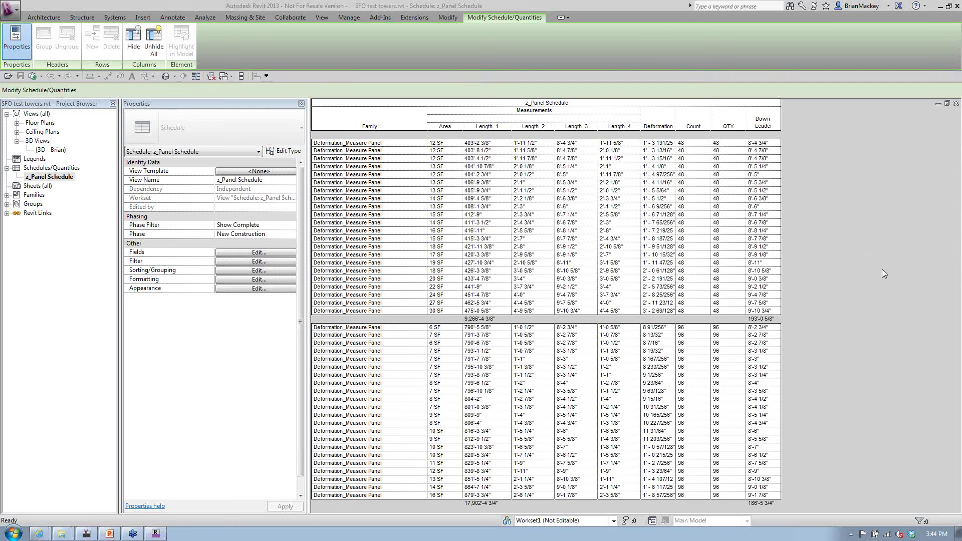
Leave the panel schedule and examine the space frame structure in 3D View 1 of Blog2Project.rvt
{"action": "left_click", "coordinate": [957, 103]}
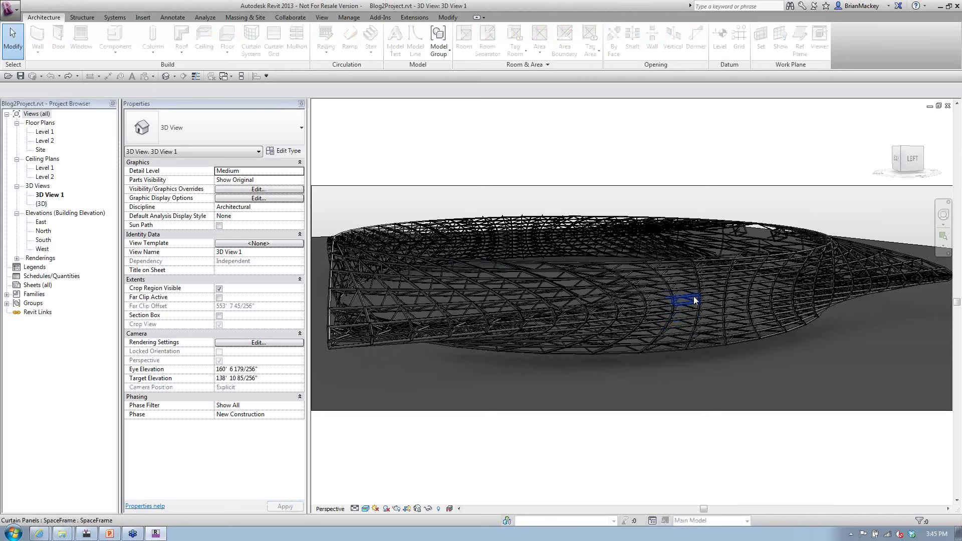
{"action": "scroll", "coordinate": [695, 300], "scroll_direction": "up", "scroll_amount": 1}
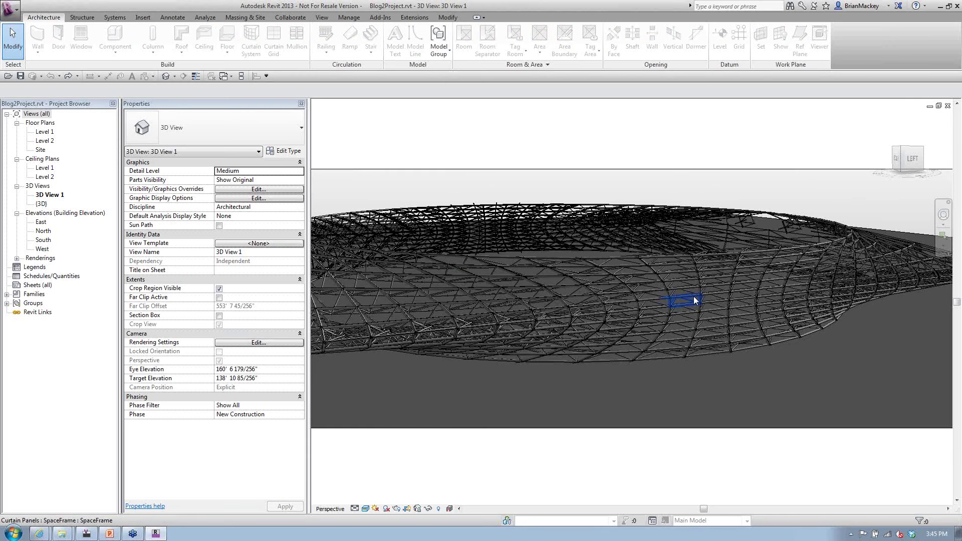
{"action": "scroll", "coordinate": [695, 300], "scroll_direction": "up", "scroll_amount": 1}
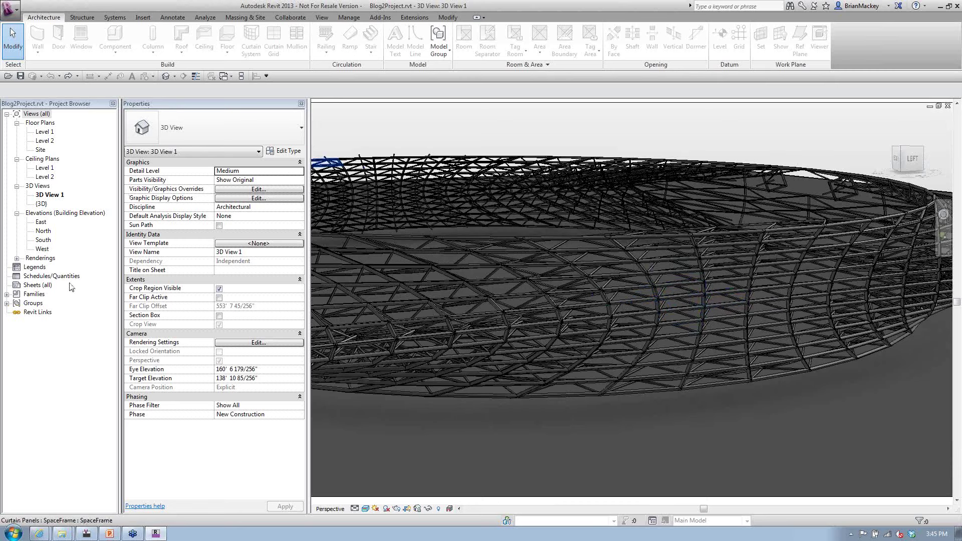
Try to open the SpaceFrame curtain panel family for editing from the families loaded in Blog2Project.rvt
{"action": "left_click", "coordinate": [7, 294]}
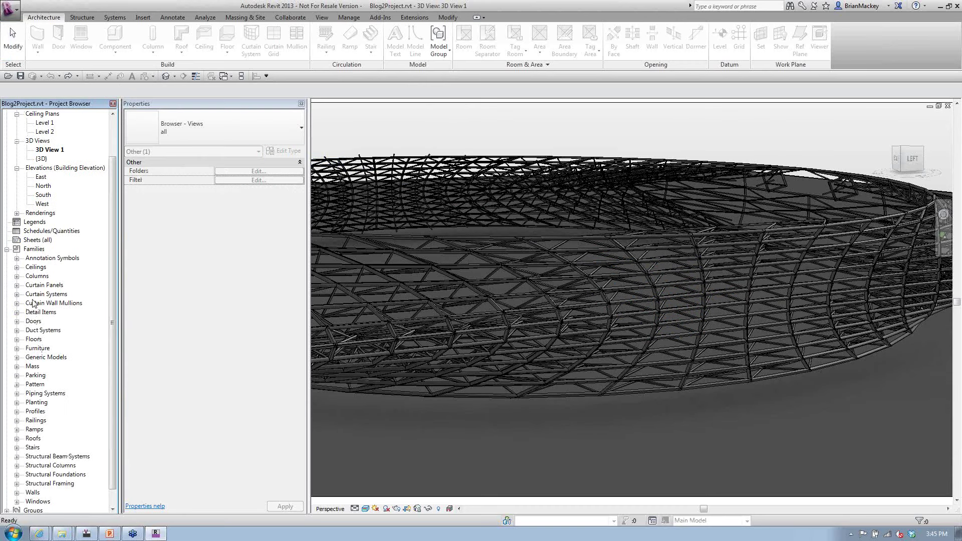
{"action": "left_click", "coordinate": [16, 285]}
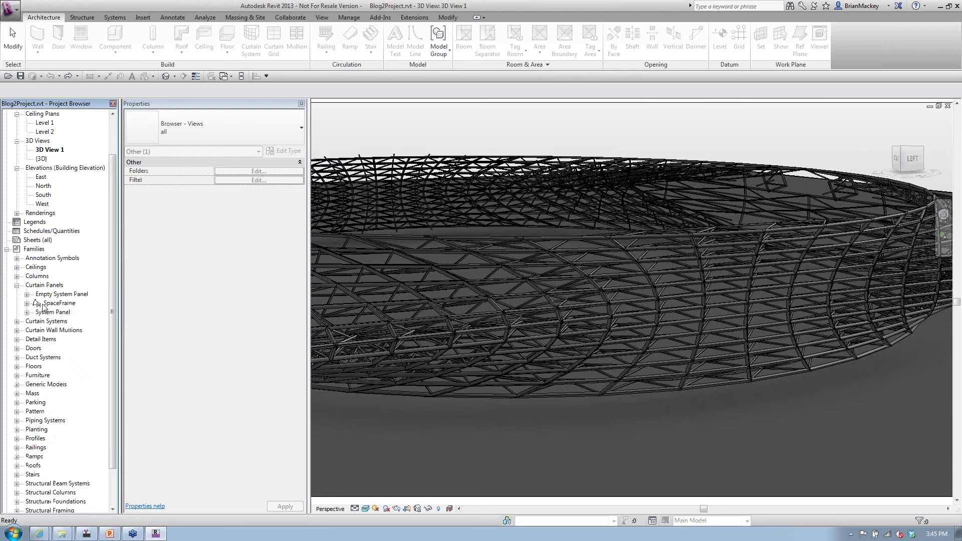
{"action": "left_click", "coordinate": [52, 303]}
{"action": "right_click", "coordinate": [52, 307]}
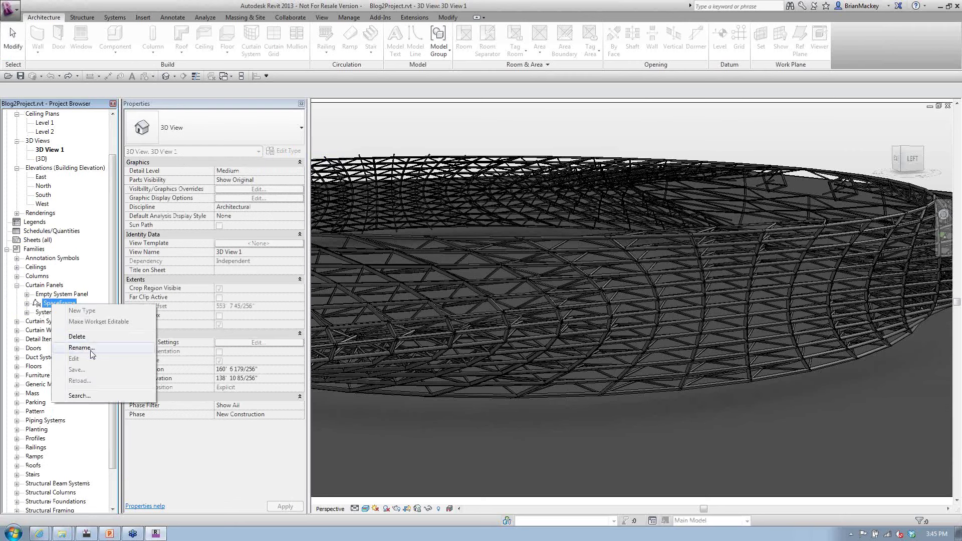
{"action": "left_click", "coordinate": [45, 307]}
{"action": "right_click", "coordinate": [45, 305]}
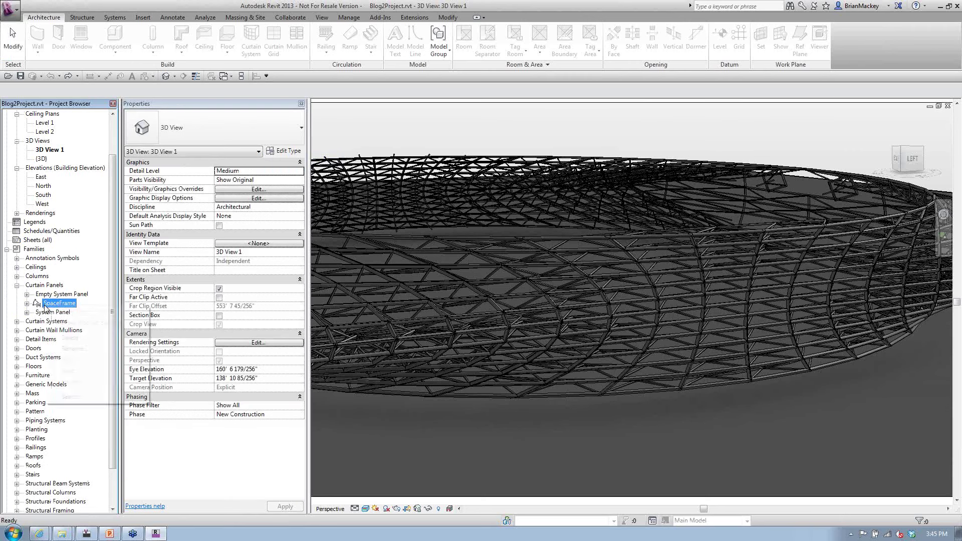
{"action": "double_click", "coordinate": [38, 307]}
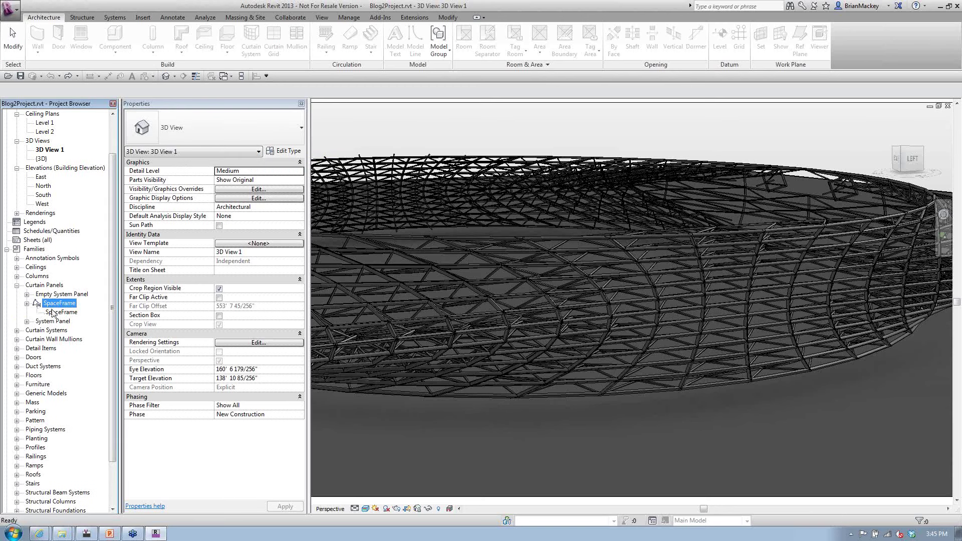
{"action": "left_click", "coordinate": [53, 312]}
{"action": "right_click", "coordinate": [54, 313]}
{"action": "right_click", "coordinate": [53, 304]}
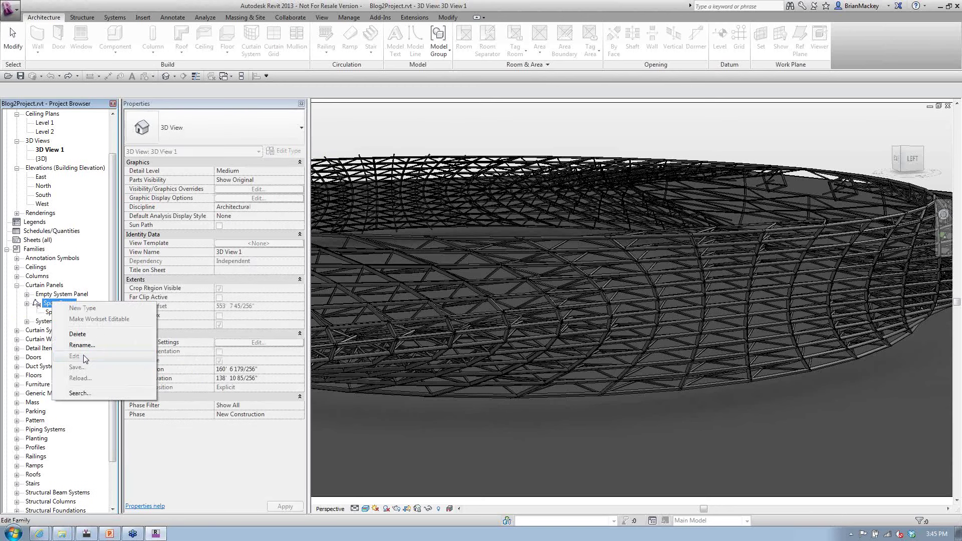
{"action": "left_click", "coordinate": [369, 129]}
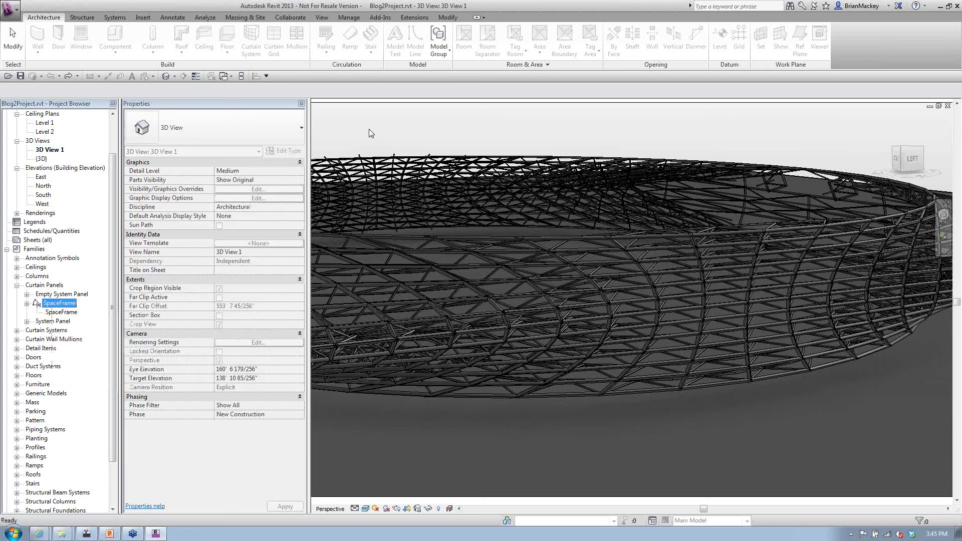
Open the SpaceFrame.rfa family file from the CurtainPanel folder inside the Mass folder
{"action": "left_click", "coordinate": [8, 76]}
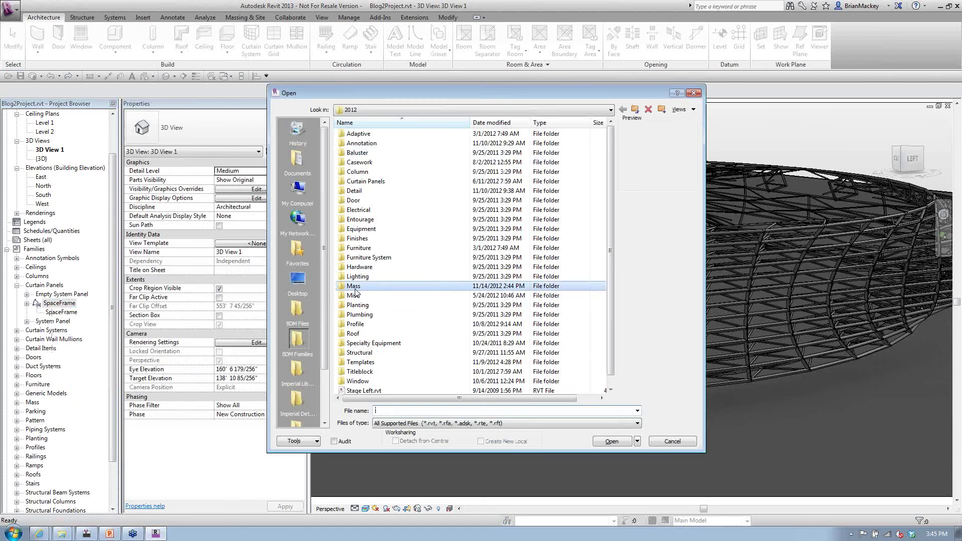
{"action": "double_click", "coordinate": [354, 287]}
{"action": "double_click", "coordinate": [359, 143]}
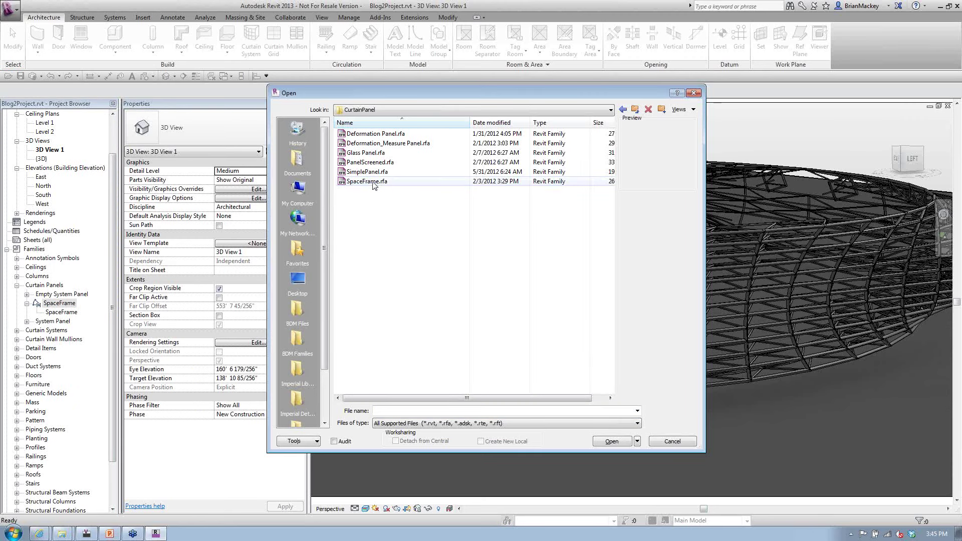
{"action": "left_click", "coordinate": [373, 182]}
{"action": "left_click", "coordinate": [611, 442]}
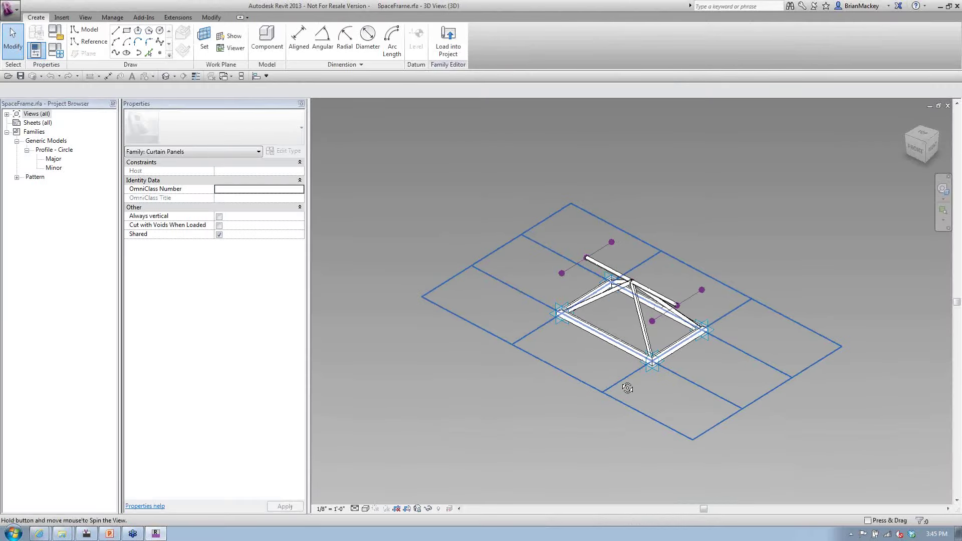
Inspect the space frame family's elements, including its tile pattern grid and upper horizontal tube
{"action": "middle_click_drag", "start_coordinate": [628, 388], "coordinate": [636, 385], "text": "shift"}
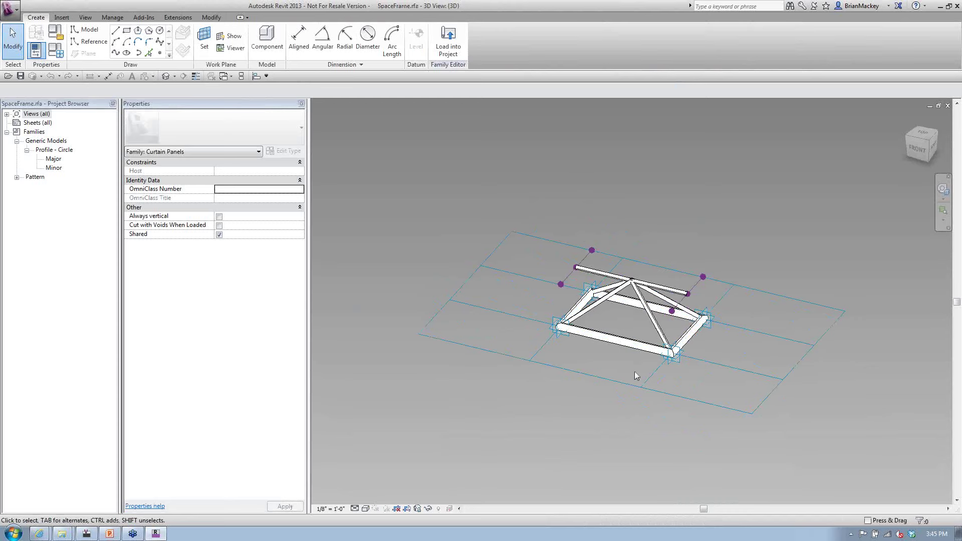
{"action": "left_click_drag", "start_coordinate": [521, 198], "coordinate": [723, 392]}
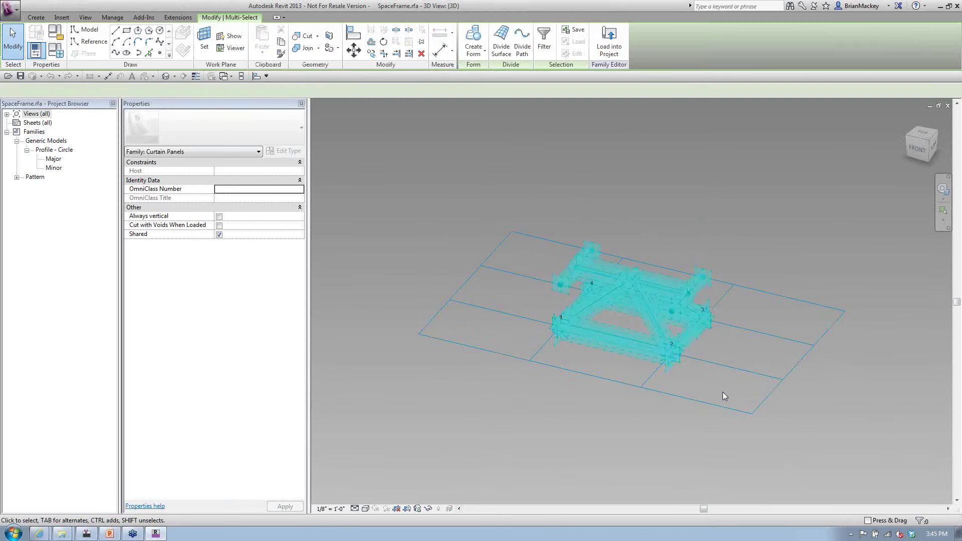
{"action": "left_click", "coordinate": [709, 363]}
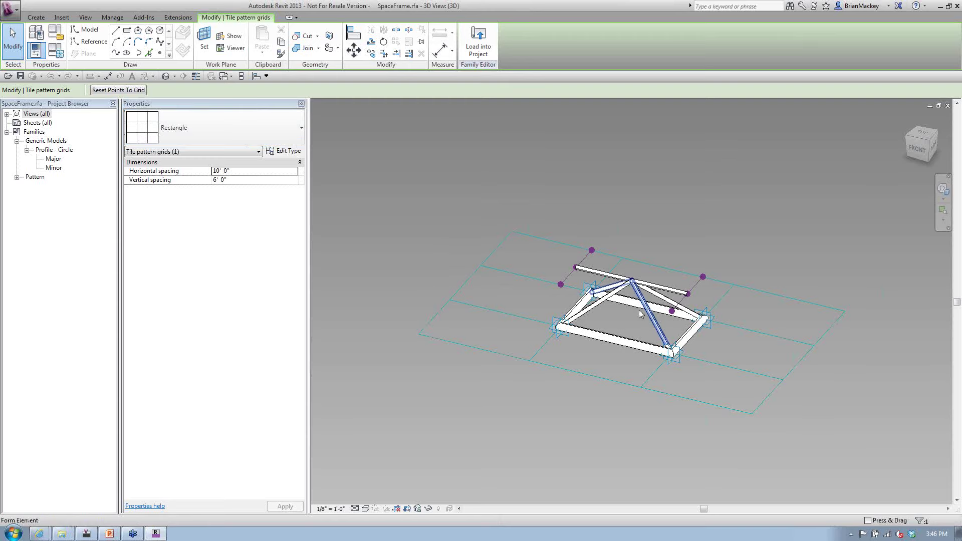
{"action": "scroll", "coordinate": [605, 301], "scroll_direction": "up", "scroll_amount": 3}
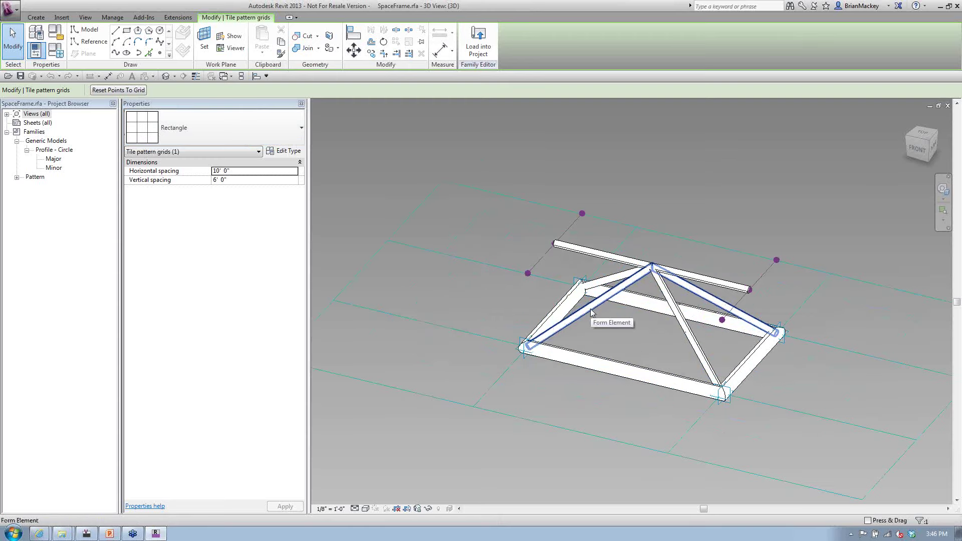
{"action": "scroll", "coordinate": [591, 312], "scroll_direction": "up", "scroll_amount": 3}
{"action": "left_click", "coordinate": [606, 225]}
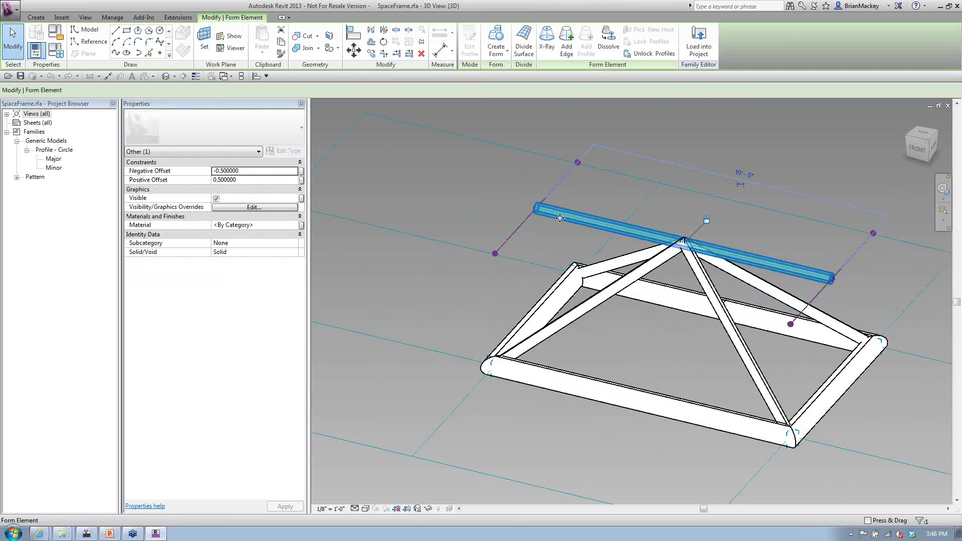
{"action": "left_click", "coordinate": [533, 294]}
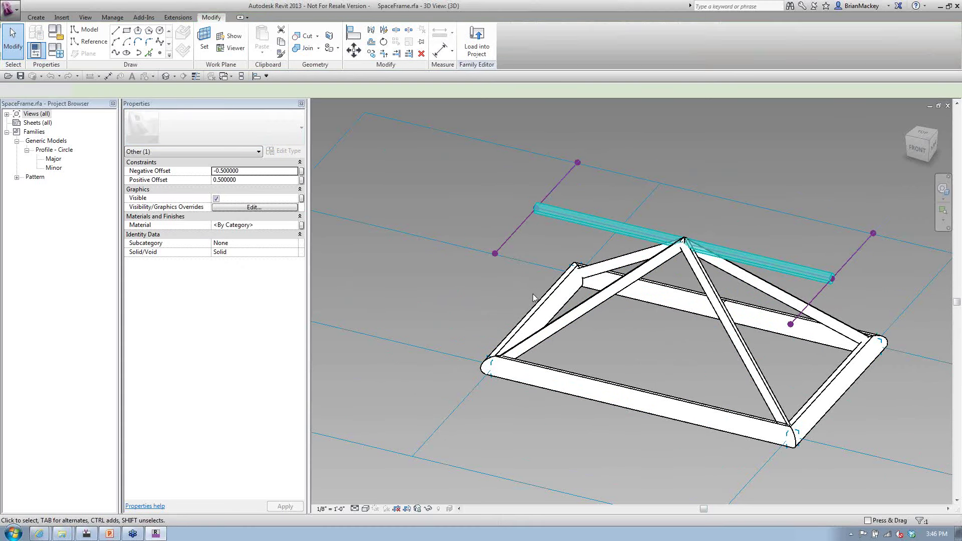
Temporarily hide the solid base frame, diagonal braces and upper tube, leaving the underlying reference lines and circle profiles
{"action": "left_click", "coordinate": [558, 310]}
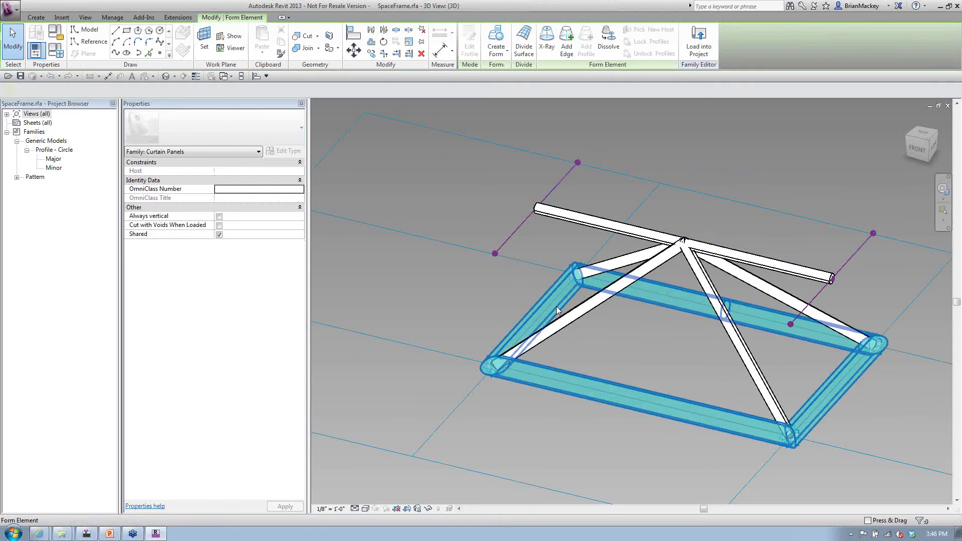
{"action": "key", "text": "h"}
{"action": "key", "text": "h"}
{"action": "left_click", "coordinate": [555, 324]}
{"action": "key", "text": "h"}
{"action": "key", "text": "h"}
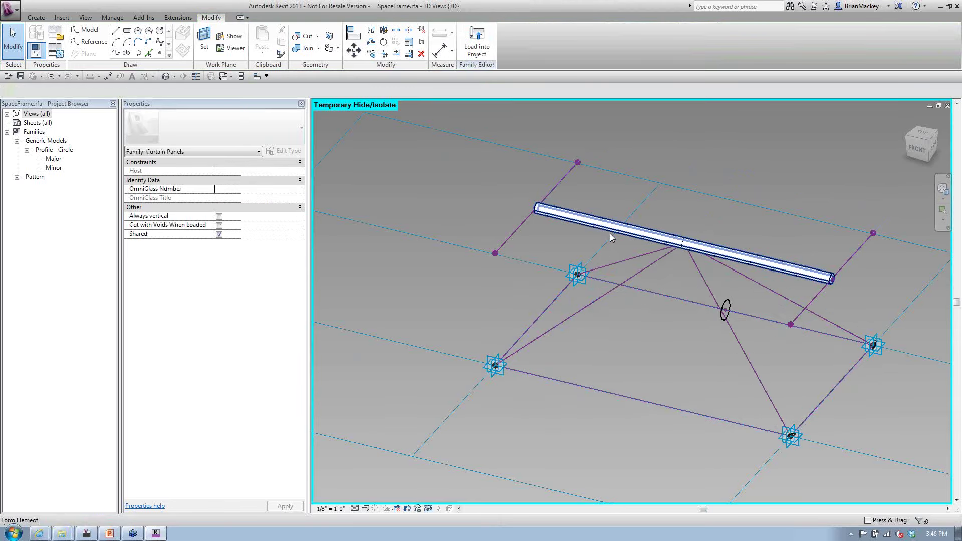
{"action": "left_click", "coordinate": [609, 234]}
{"action": "key", "text": "h"}
{"action": "key", "text": "h"}
Examine the front base reference line and the reference point offset above placement point 1
{"action": "middle_click_drag", "start_coordinate": [627, 355], "coordinate": [524, 397], "text": "shift"}
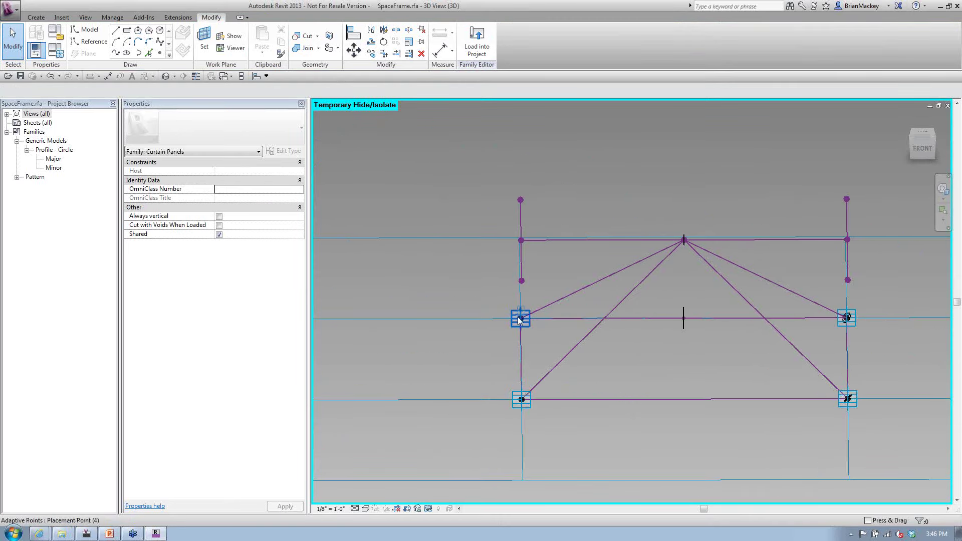
{"action": "left_click", "coordinate": [799, 413]}
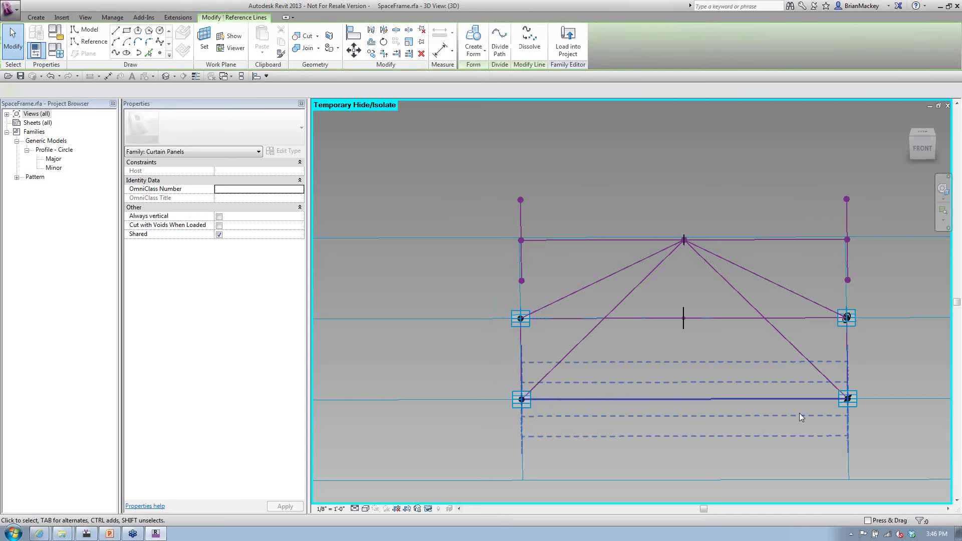
{"action": "left_click", "coordinate": [498, 384]}
{"action": "middle_click_drag", "start_coordinate": [498, 384], "coordinate": [578, 411], "text": "shift"}
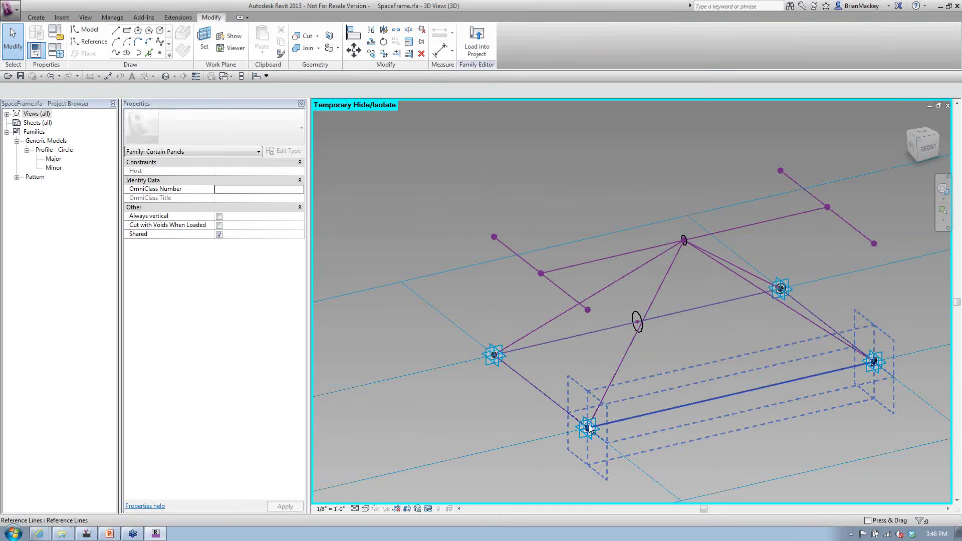
{"action": "left_click", "coordinate": [588, 310]}
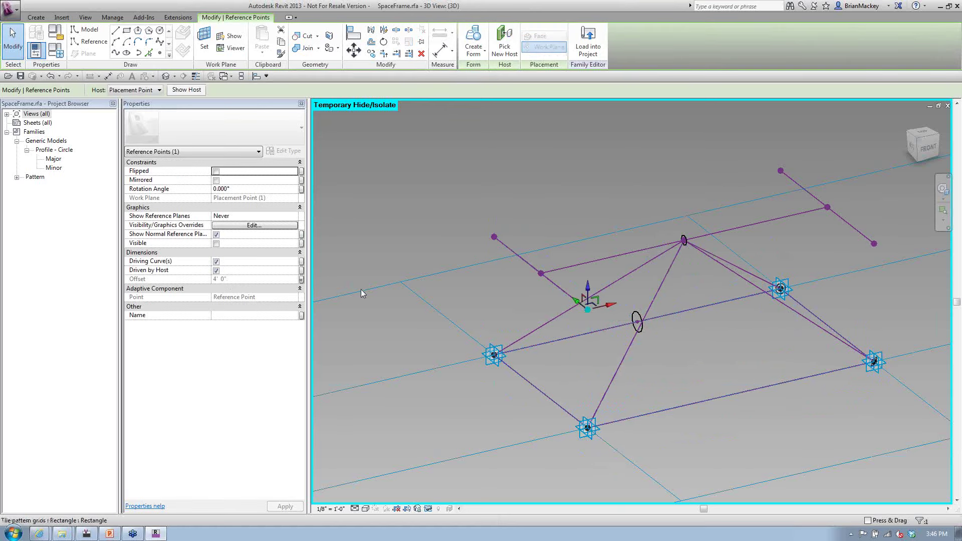
{"action": "left_click", "coordinate": [404, 315]}
Check the short raised reference line and the properties of the reference point hosted at its middle
{"action": "scroll", "coordinate": [531, 282], "scroll_direction": "up", "scroll_amount": 3}
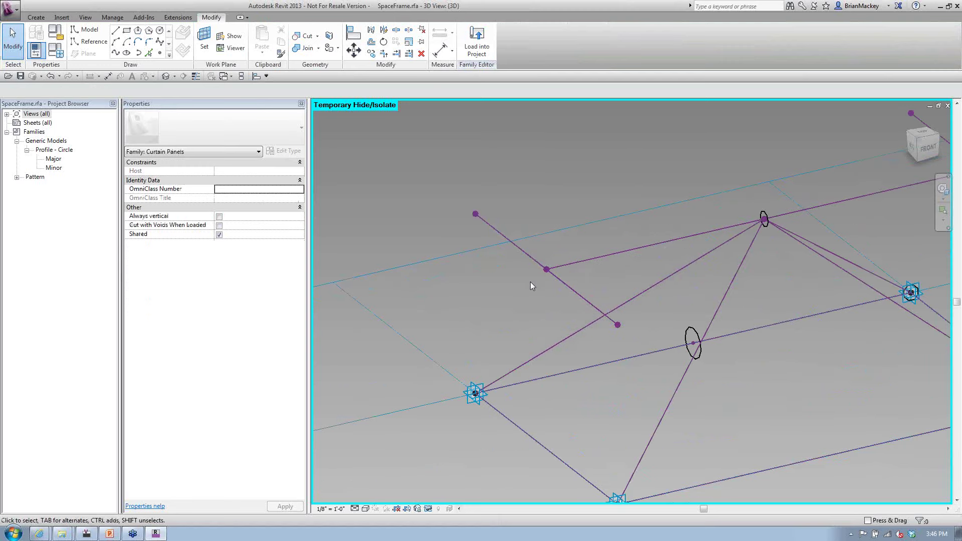
{"action": "left_click", "coordinate": [546, 279]}
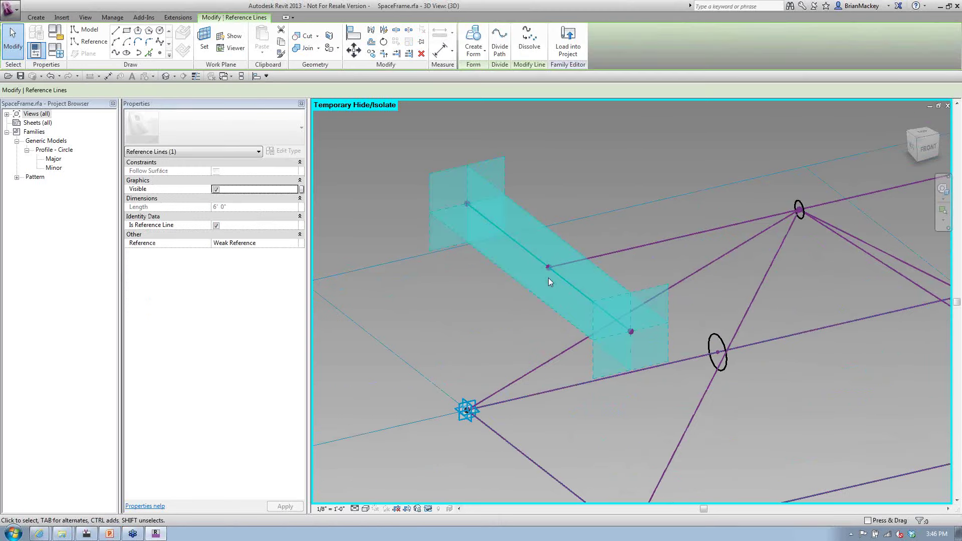
{"action": "left_click", "coordinate": [539, 281]}
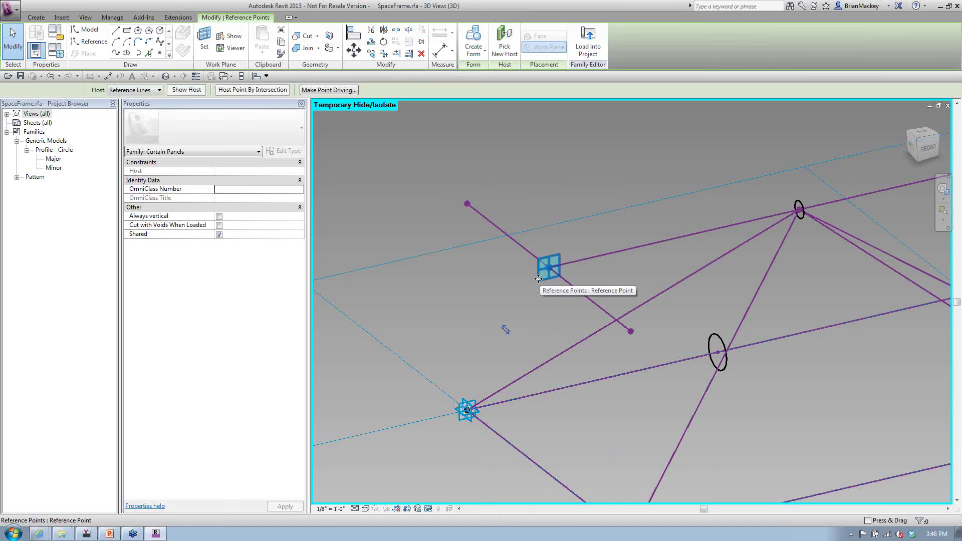
{"action": "scroll", "coordinate": [586, 301], "scroll_direction": "down", "scroll_amount": 2}
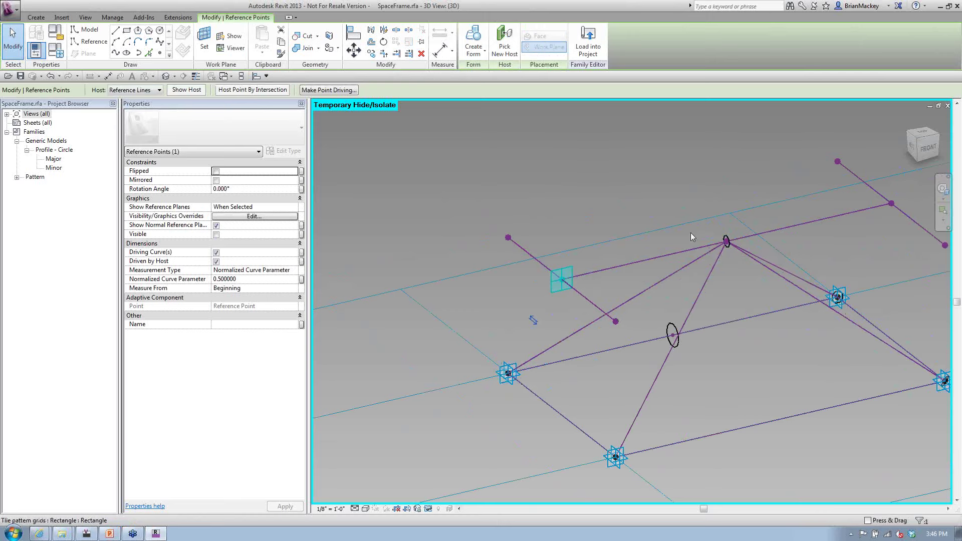
{"action": "left_click", "coordinate": [594, 180]}
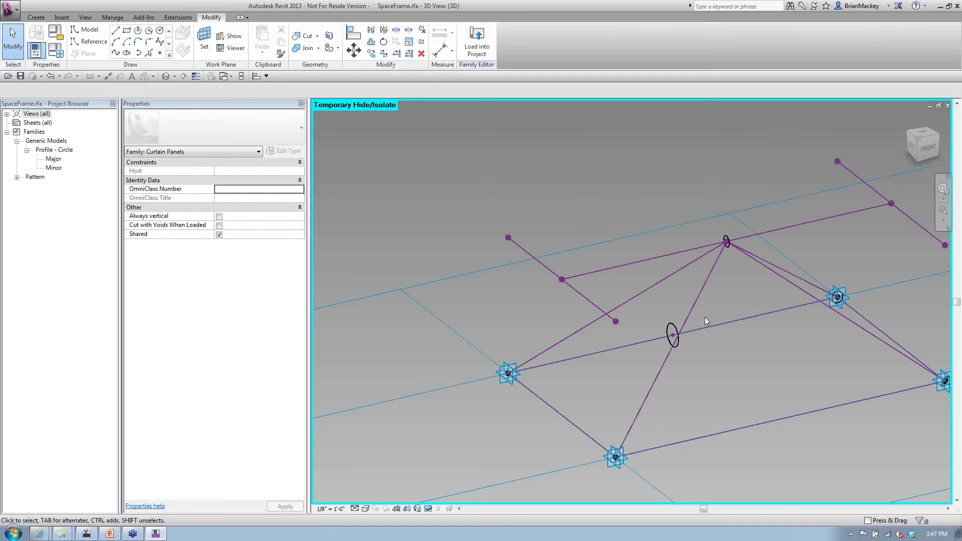
Try to create a form from the Minor circle profile at the apex and the long upper reference line
{"action": "middle_click_drag", "start_coordinate": [711, 359], "coordinate": [677, 351]}
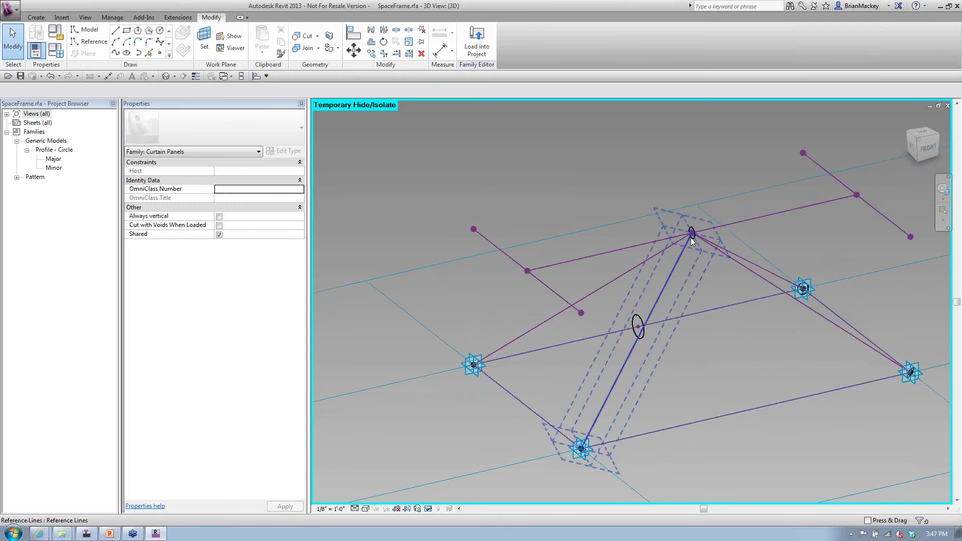
{"action": "scroll", "coordinate": [693, 240], "scroll_direction": "up", "scroll_amount": 4}
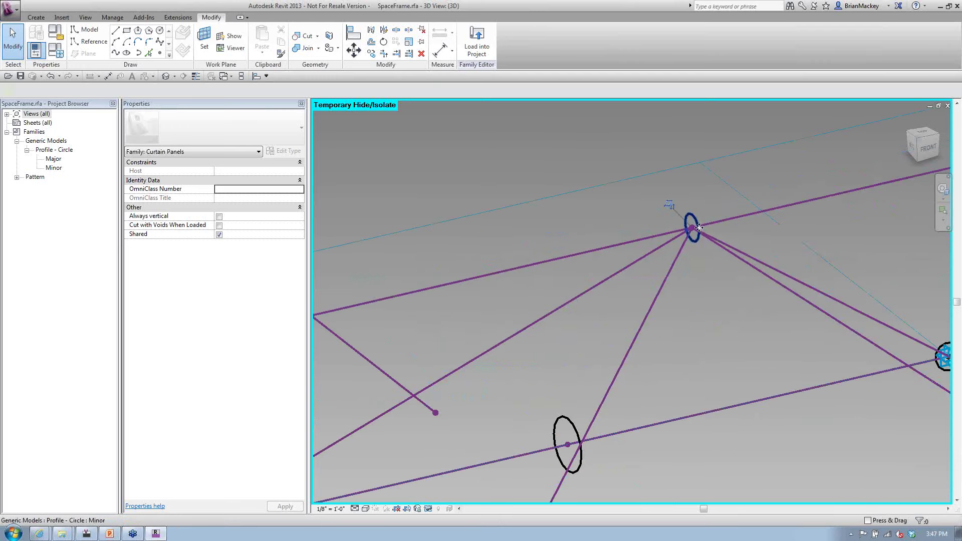
{"action": "left_click", "coordinate": [699, 229]}
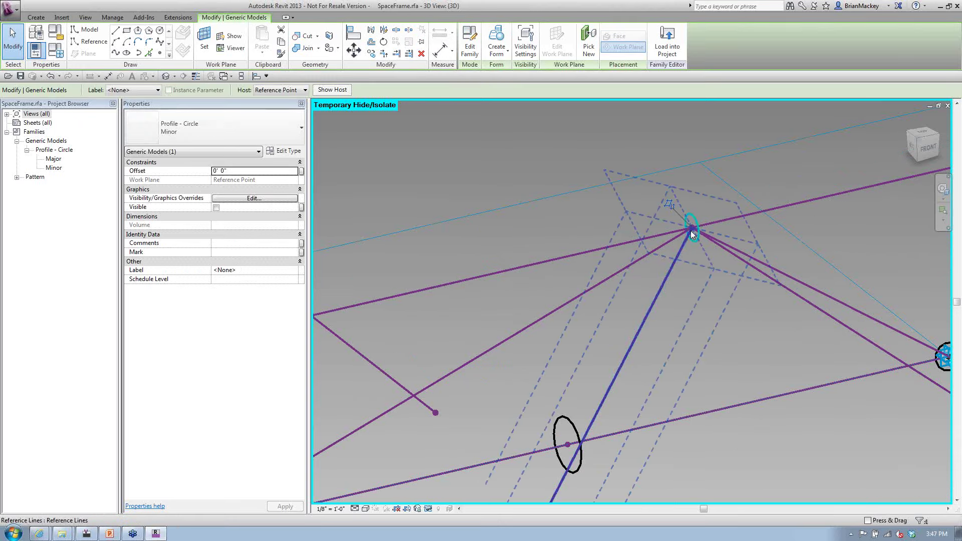
{"action": "scroll", "coordinate": [690, 230], "scroll_direction": "down", "scroll_amount": 2}
{"action": "left_click", "coordinate": [577, 257], "text": "ctrl"}
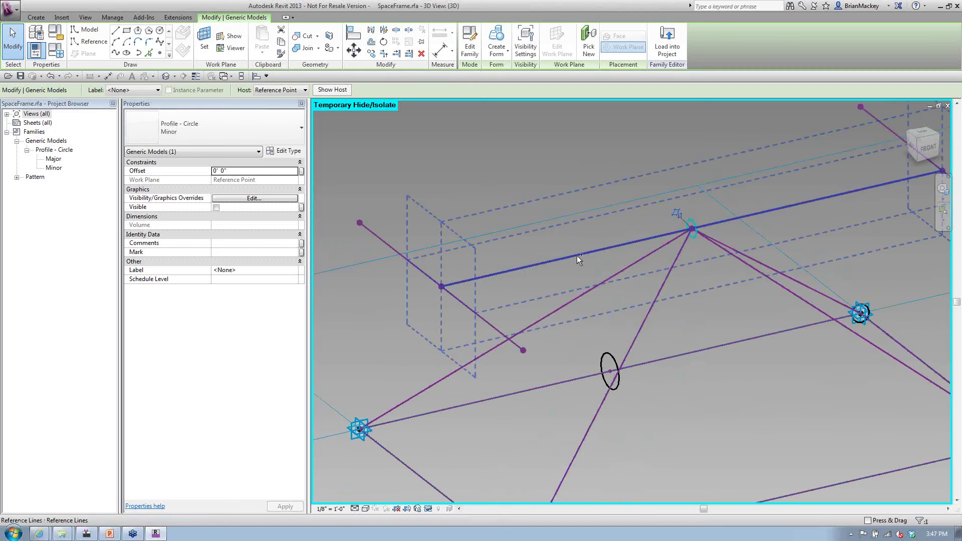
{"action": "left_click", "coordinate": [474, 36]}
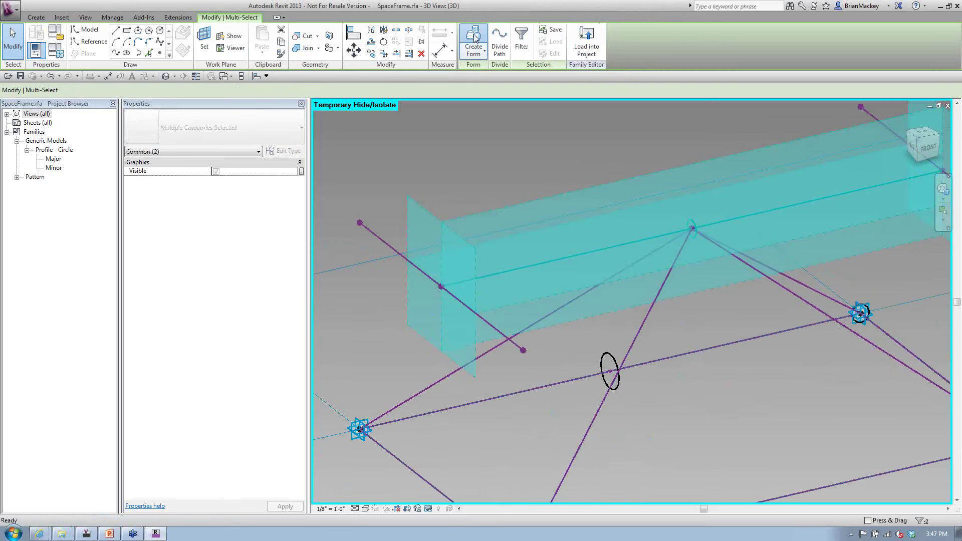
{"action": "left_click", "coordinate": [551, 184]}
{"action": "key", "text": "ctrl+z"}
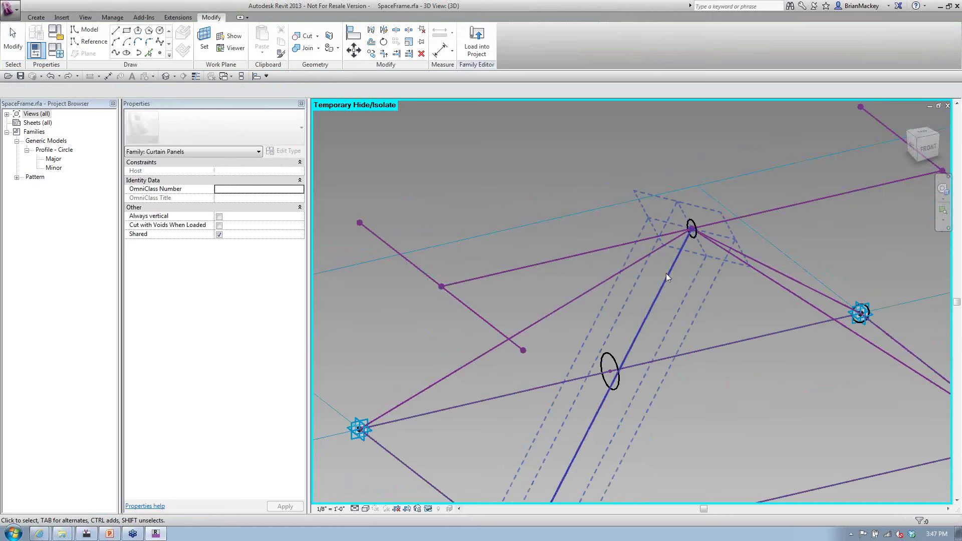
Try to create a diagonal brace pair from the Minor circle profile at the front-right corner and the two reference lines crossing the apex
{"action": "scroll", "coordinate": [651, 353], "scroll_direction": "down", "scroll_amount": 1}
{"action": "middle_click_drag", "start_coordinate": [662, 409], "coordinate": [620, 406]}
{"action": "scroll", "coordinate": [889, 427], "scroll_direction": "up", "scroll_amount": 5}
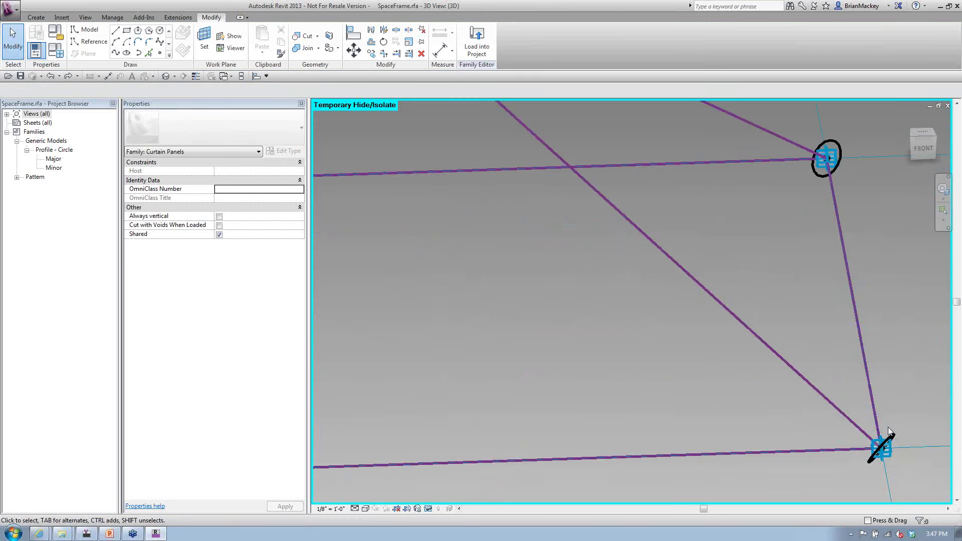
{"action": "left_click", "coordinate": [891, 447]}
{"action": "scroll", "coordinate": [892, 448], "scroll_direction": "down", "scroll_amount": 5}
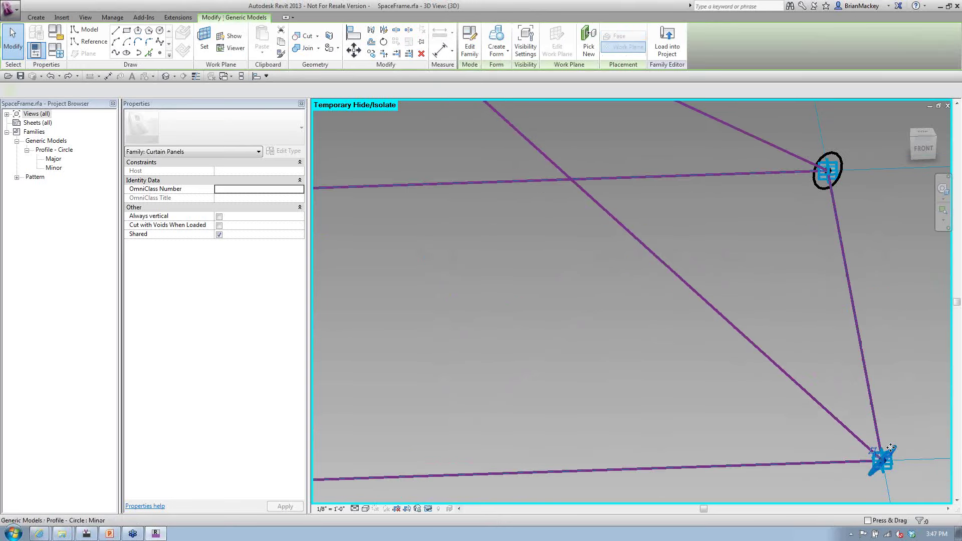
{"action": "left_click", "coordinate": [820, 394]}
{"action": "left_click", "coordinate": [821, 394], "text": "ctrl"}
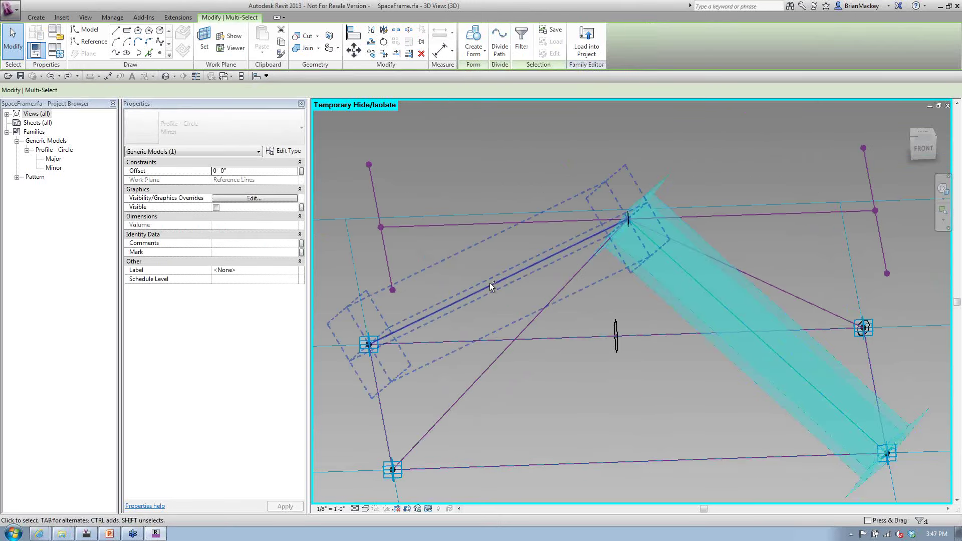
{"action": "left_click", "coordinate": [492, 284], "text": "ctrl"}
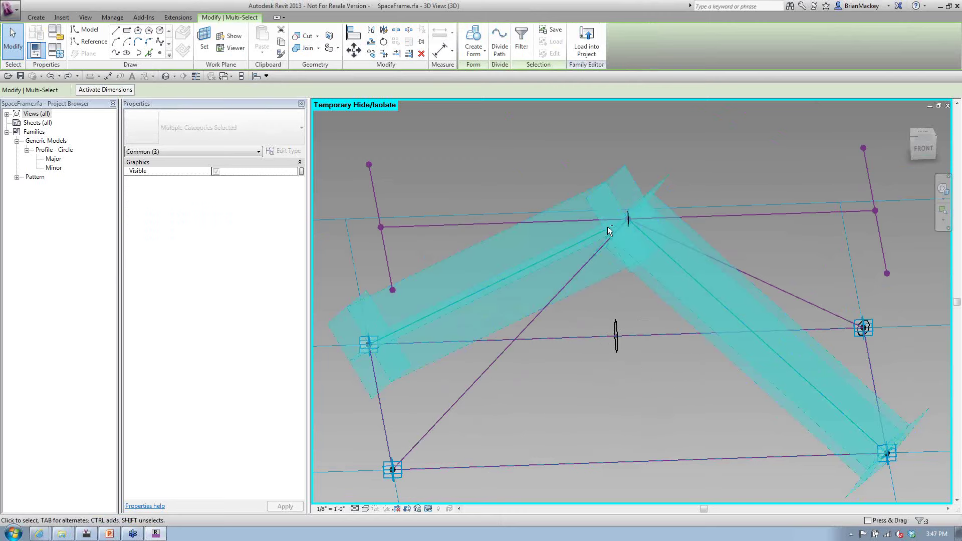
{"action": "left_click", "coordinate": [475, 34]}
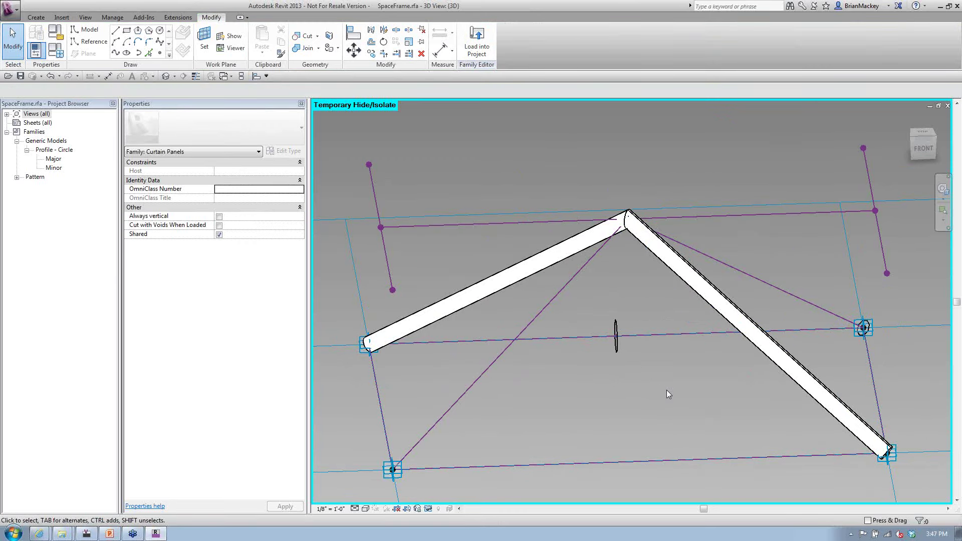
{"action": "key", "text": "ctrl+z"}
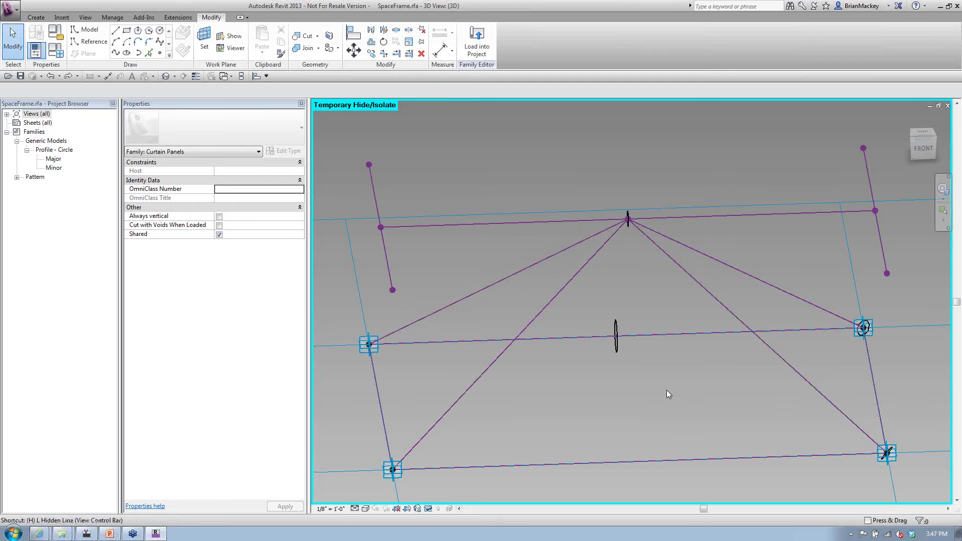
Reveal the temporarily hidden solid forms and delete the base frame, both diagonal brace pairs and the upper tube
{"action": "key", "text": "ctrl+y"}
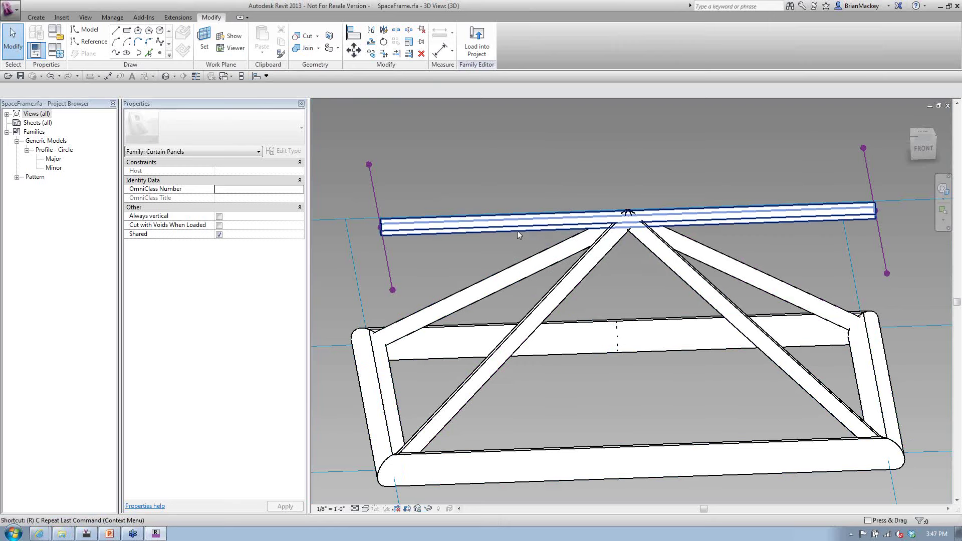
{"action": "left_click", "coordinate": [532, 258]}
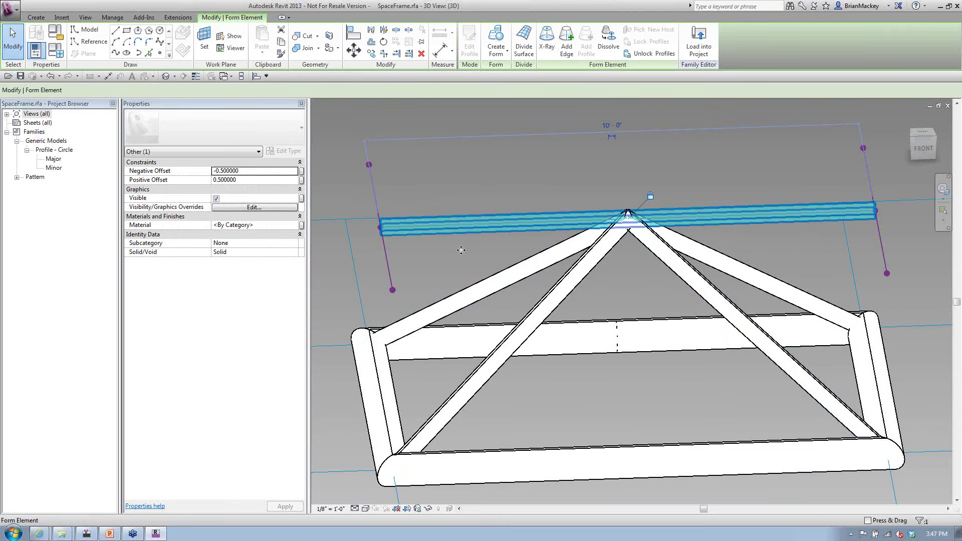
{"action": "left_click", "coordinate": [503, 386]}
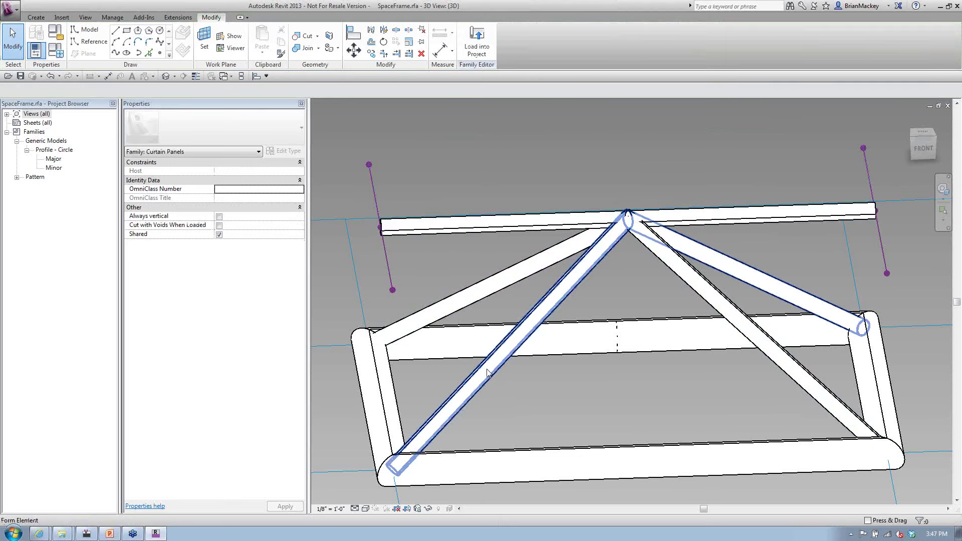
{"action": "left_click", "coordinate": [489, 373]}
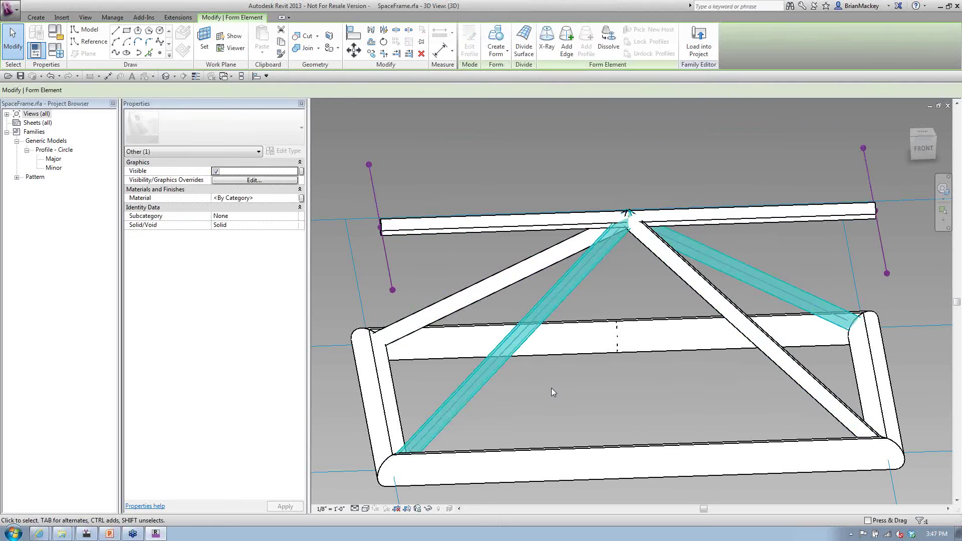
{"action": "key", "text": "Delete"}
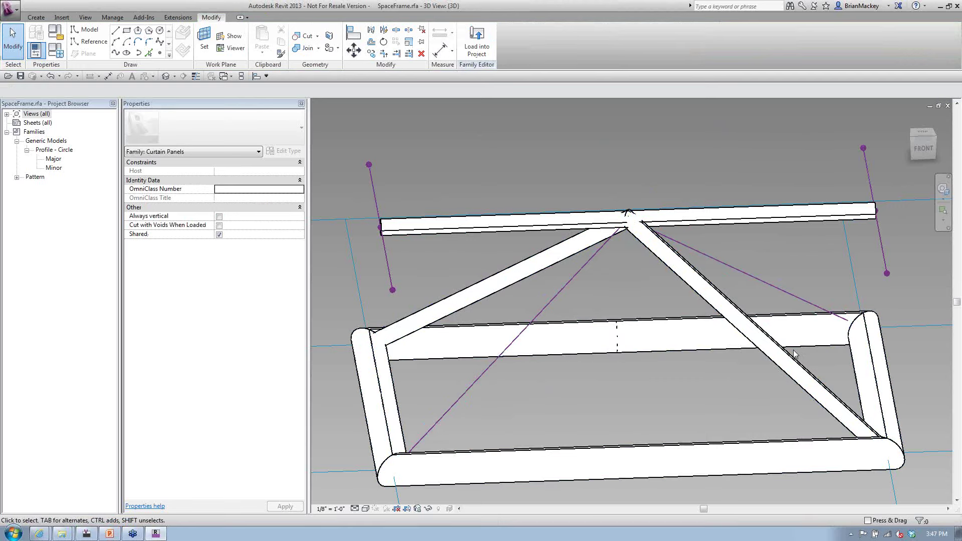
{"action": "left_click", "coordinate": [717, 344]}
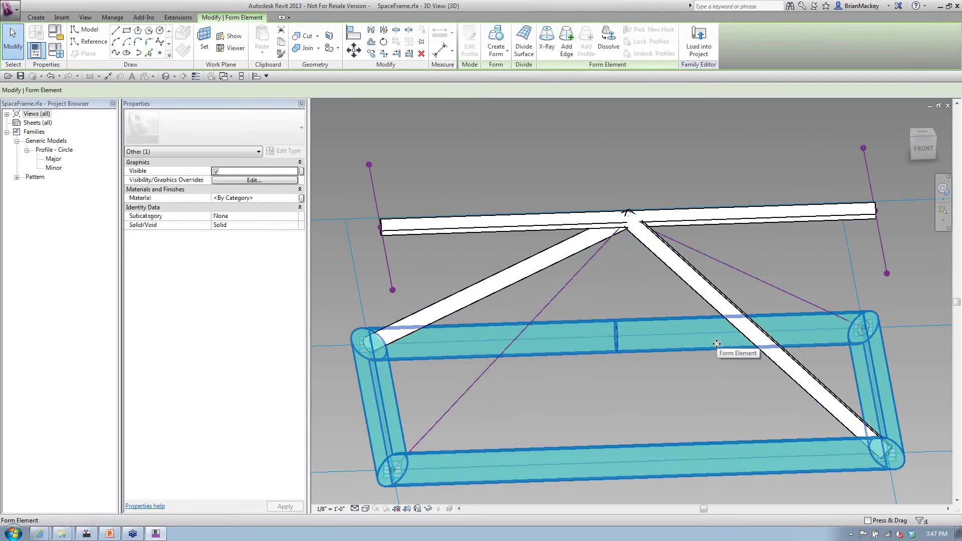
{"action": "key", "text": "Delete"}
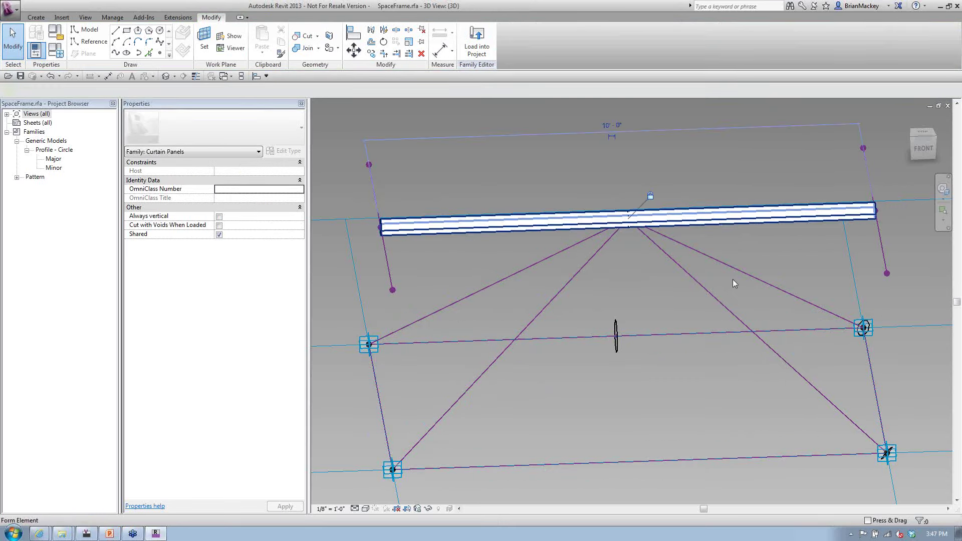
{"action": "key", "text": "Delete"}
Try to create a form from the four base reference lines
{"action": "middle_click_drag", "start_coordinate": [684, 371], "coordinate": [630, 347], "text": "shift"}
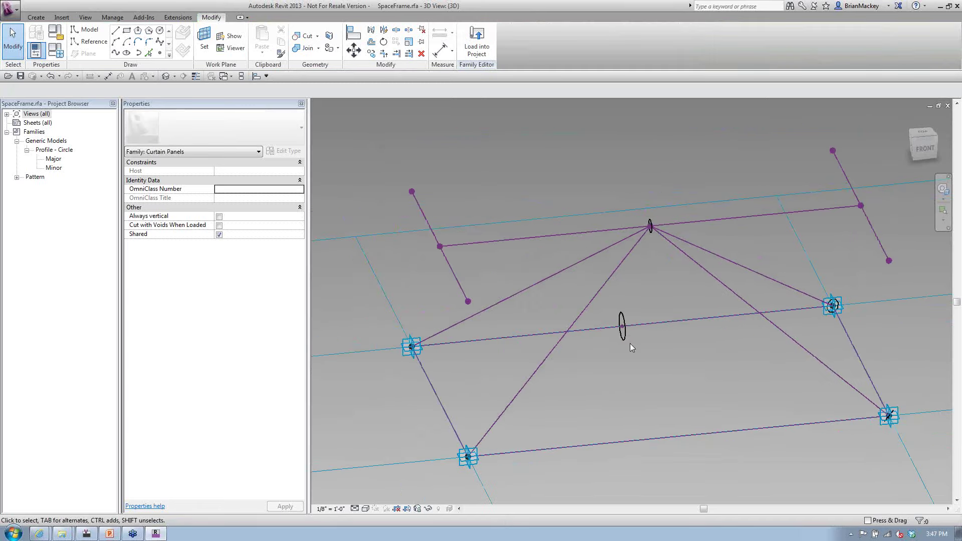
{"action": "left_click", "coordinate": [652, 328]}
{"action": "left_click", "coordinate": [654, 326]}
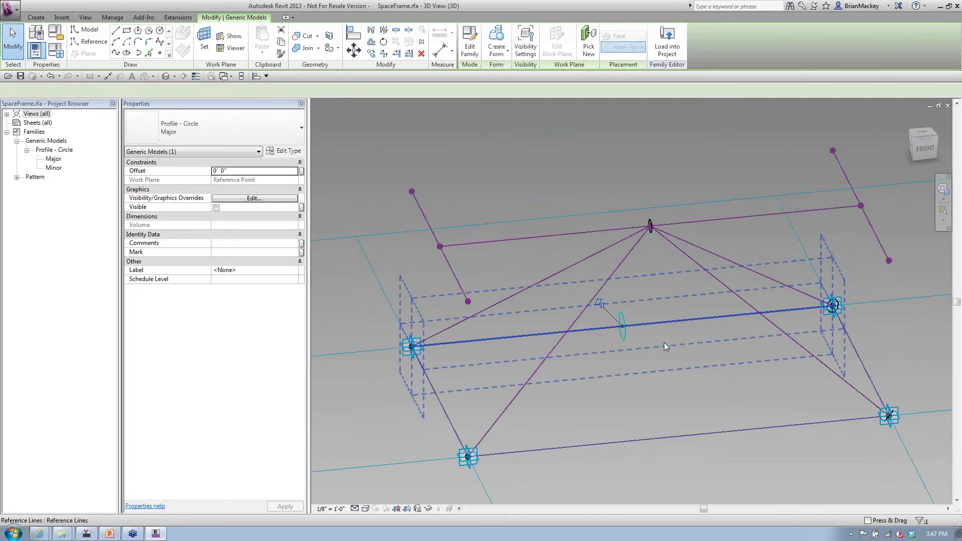
{"action": "left_click", "coordinate": [441, 404]}
{"action": "left_click", "coordinate": [759, 399], "text": "ctrl"}
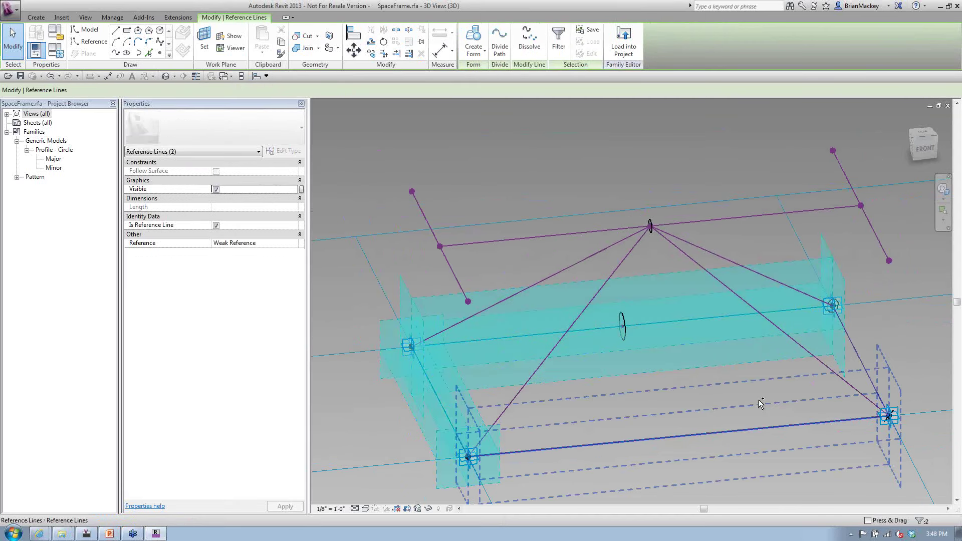
{"action": "left_click", "coordinate": [820, 359], "text": "ctrl"}
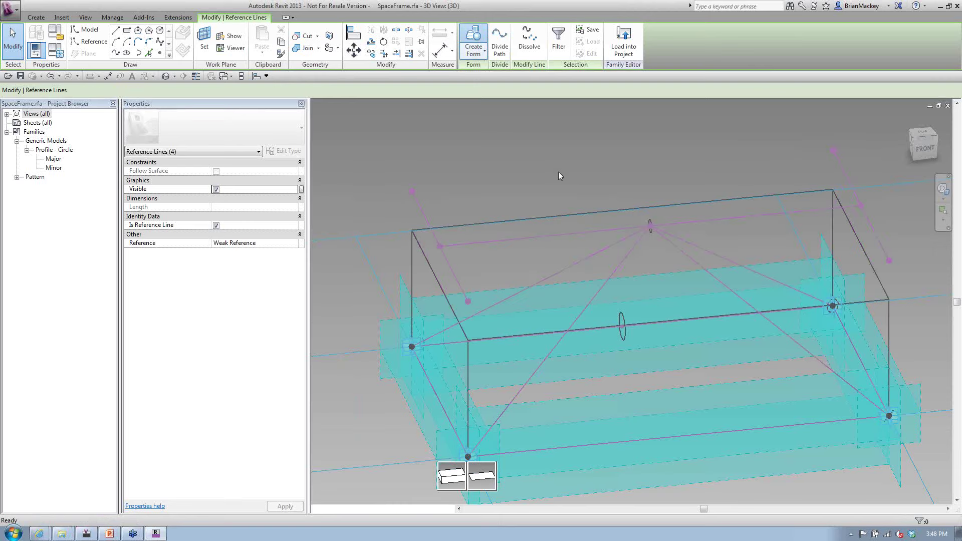
{"action": "left_click", "coordinate": [587, 471]}
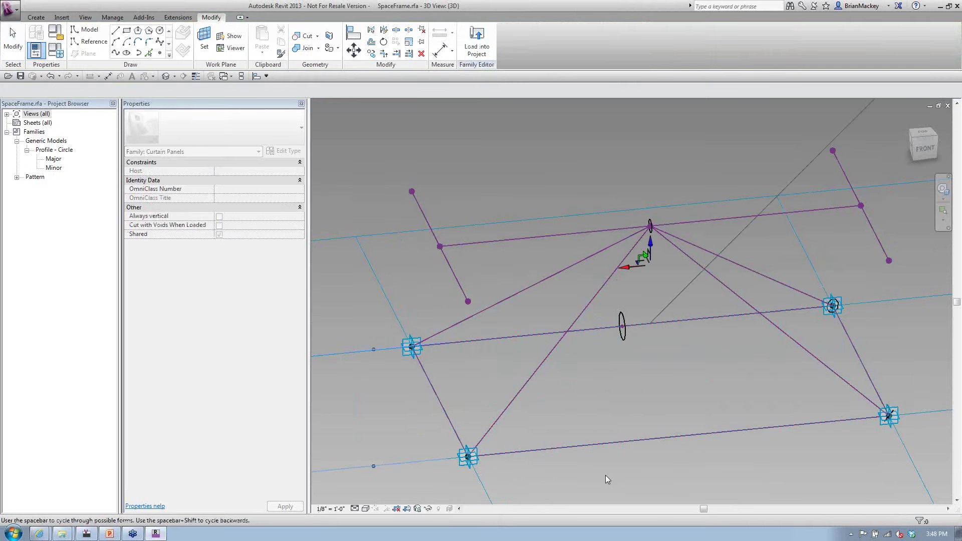
{"action": "key", "text": "ctrl+z"}
Create the solid base frame from the Major circle profile on the rear base line and the four base reference lines
{"action": "left_click", "coordinate": [622, 326]}
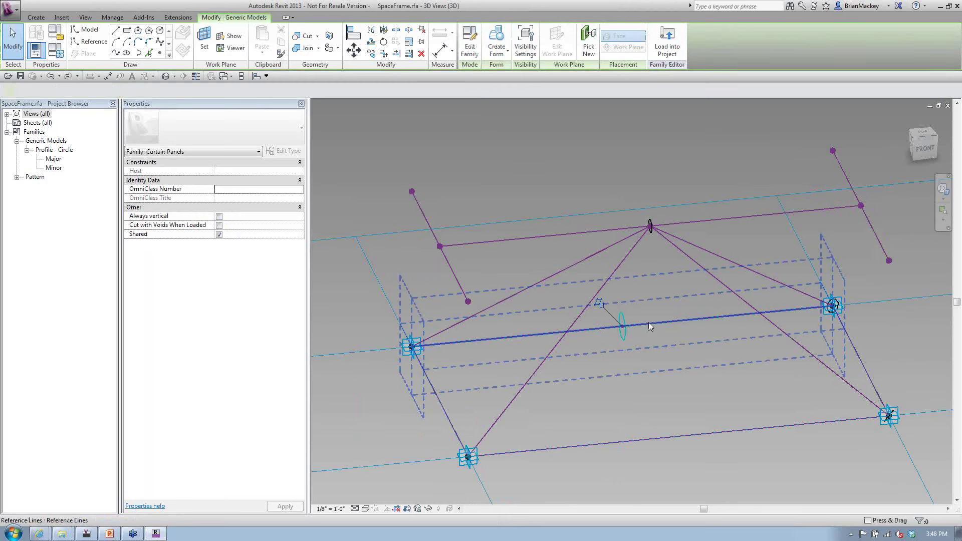
{"action": "left_click", "coordinate": [659, 399]}
{"action": "left_click", "coordinate": [503, 403], "text": "ctrl"}
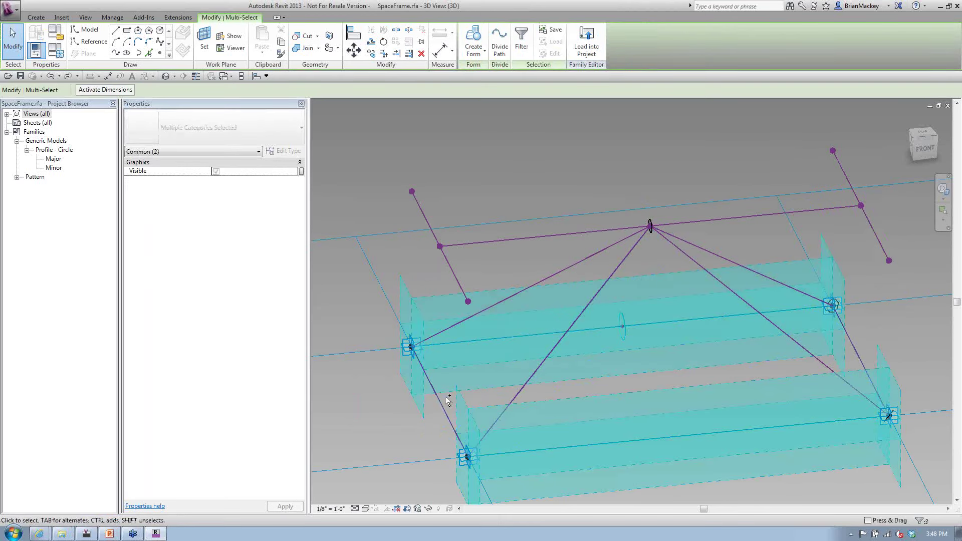
{"action": "left_click", "coordinate": [852, 361], "text": "ctrl"}
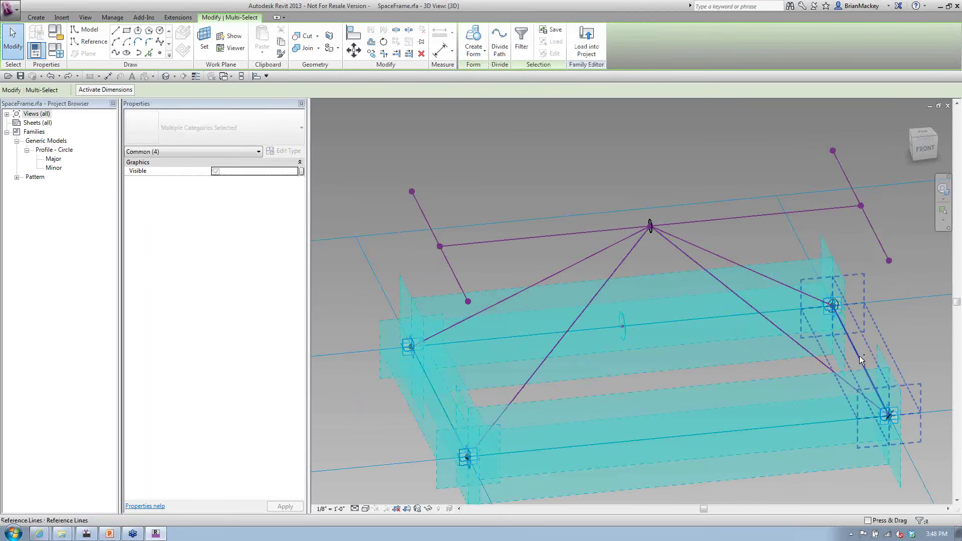
{"action": "left_click", "coordinate": [453, 462], "text": "ctrl"}
{"action": "left_click", "coordinate": [473, 36]}
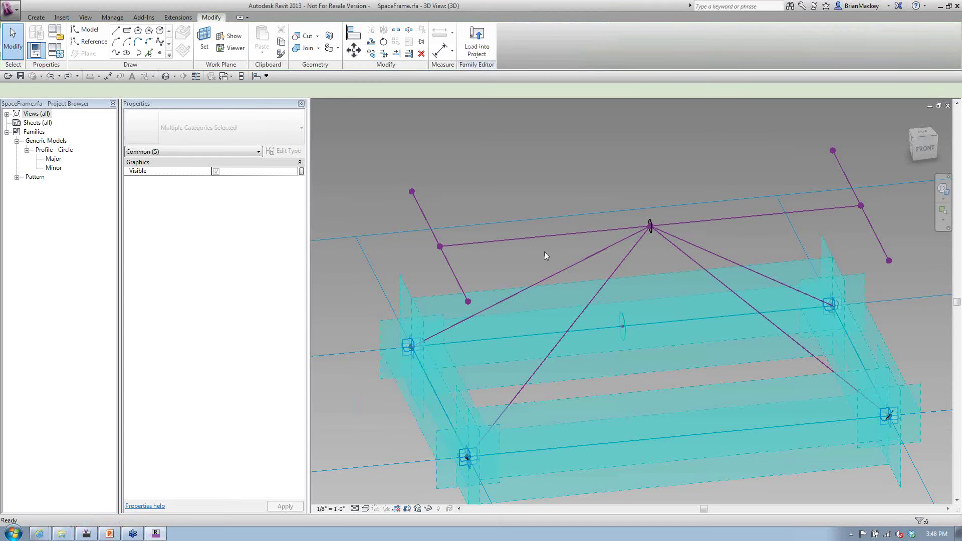
{"action": "left_click", "coordinate": [635, 275]}
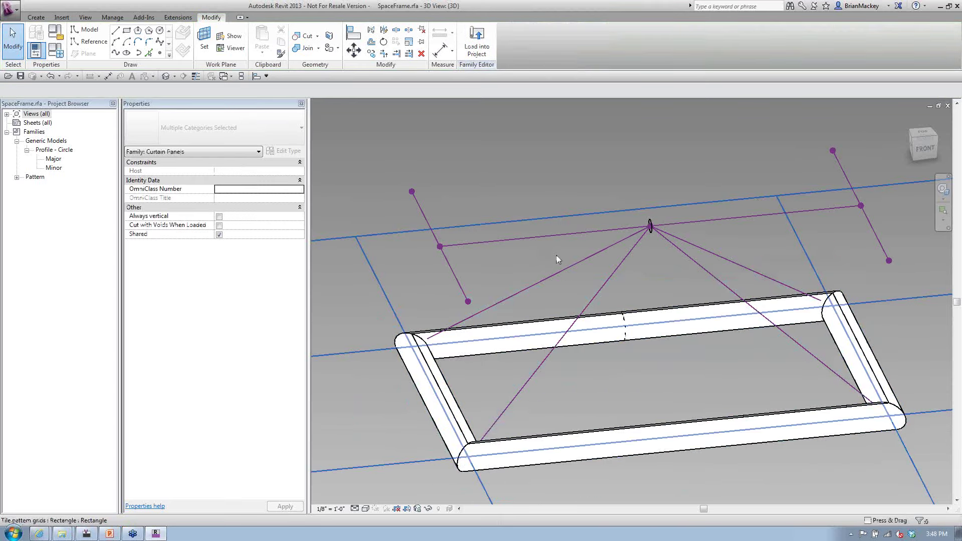
Temporarily hide the new solid base frame
{"action": "left_click", "coordinate": [564, 442]}
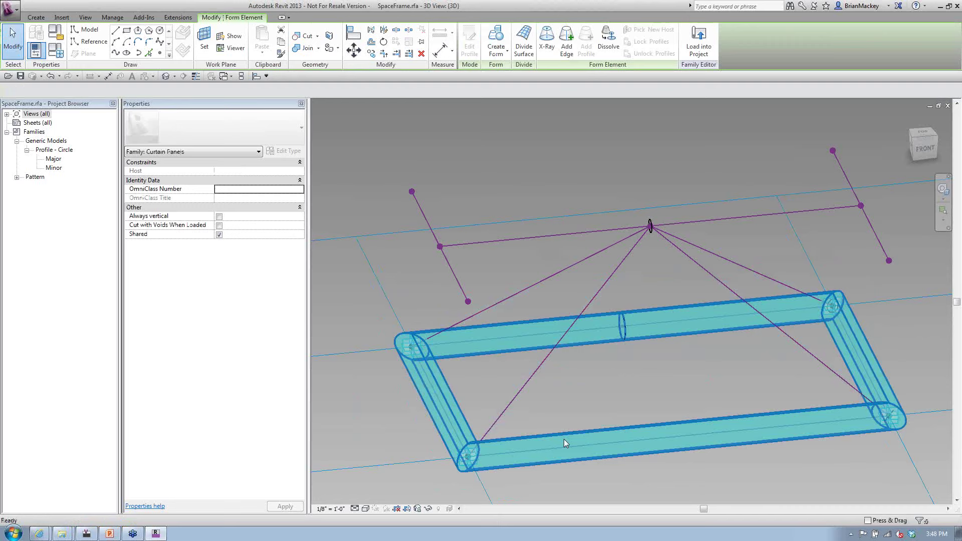
{"action": "key", "text": "h"}
{"action": "key", "text": "h"}
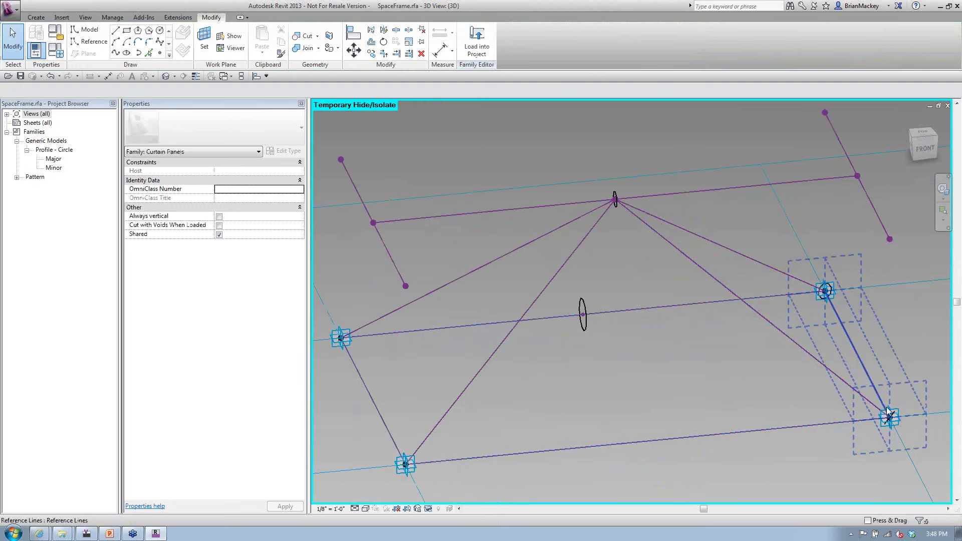
Create one brace pair from the Minor circle profile at the front-right corner and the diagonal reference lines to the apex and rear-left corner
{"action": "scroll", "coordinate": [886, 411], "scroll_direction": "up", "scroll_amount": 5}
{"action": "left_click", "coordinate": [809, 385]}
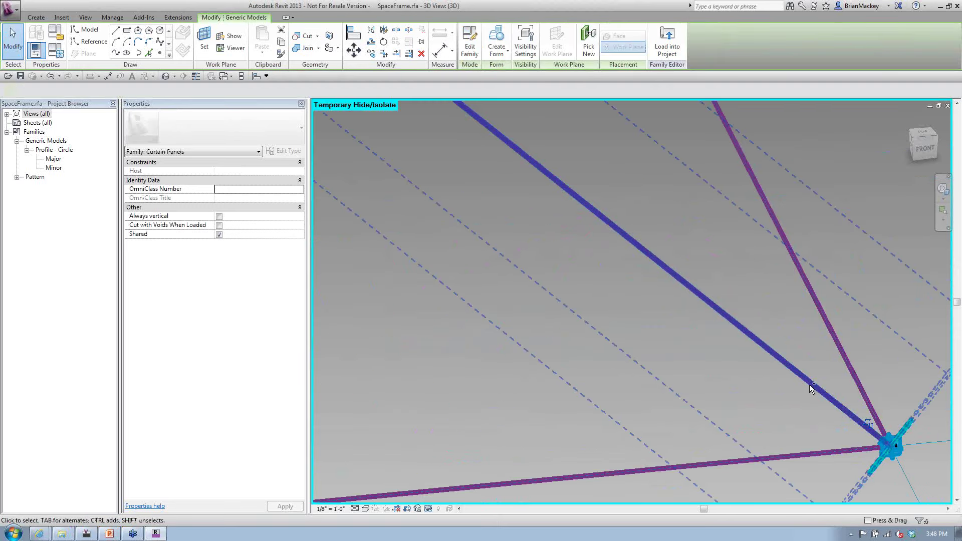
{"action": "left_click", "coordinate": [810, 384], "text": "ctrl"}
{"action": "scroll", "coordinate": [810, 384], "scroll_direction": "down", "scroll_amount": 5}
{"action": "left_click", "coordinate": [521, 240], "text": "ctrl"}
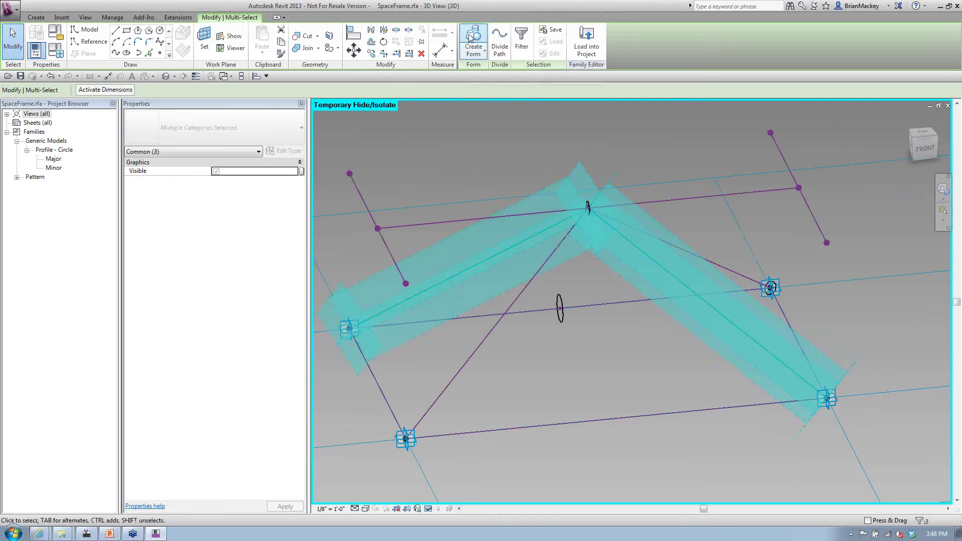
{"action": "left_click", "coordinate": [474, 35]}
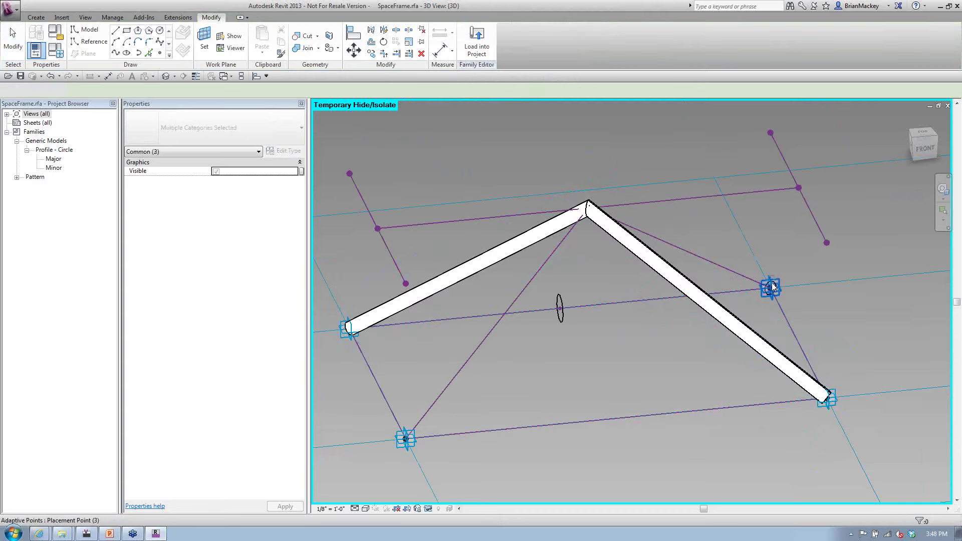
Create the other brace pair from the Minor circle profile at the rear-right corner and the diagonal lines to the apex and front-left corner
{"action": "scroll", "coordinate": [773, 287], "scroll_direction": "up", "scroll_amount": 5}
{"action": "key", "text": "Escape"}
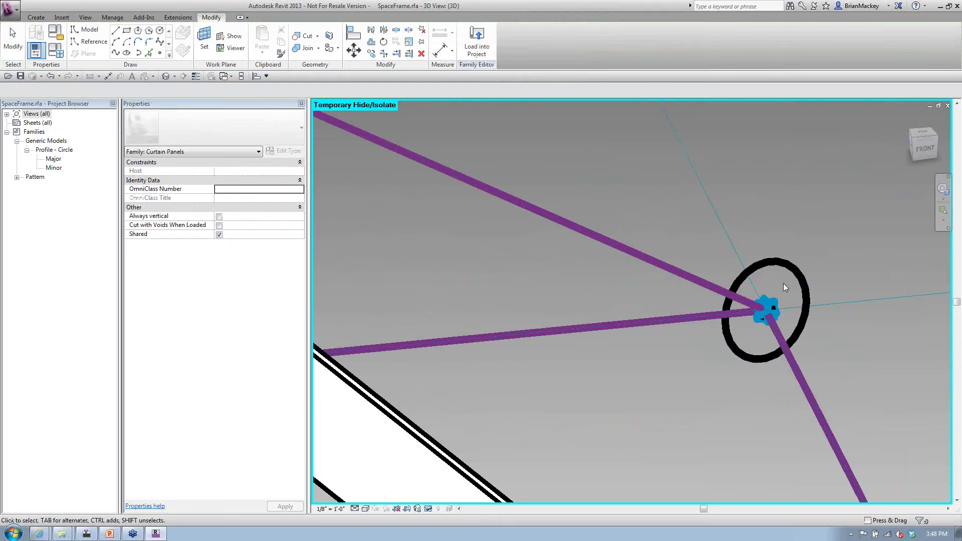
{"action": "left_click", "coordinate": [696, 264]}
{"action": "left_click", "coordinate": [639, 254], "text": "ctrl"}
{"action": "scroll", "coordinate": [639, 254], "scroll_direction": "down", "scroll_amount": 5}
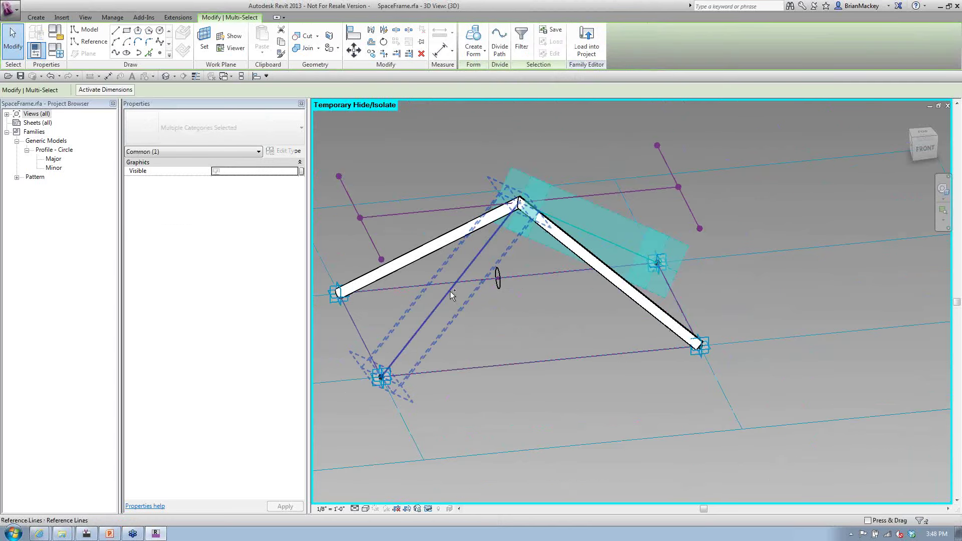
{"action": "left_click", "coordinate": [479, 51]}
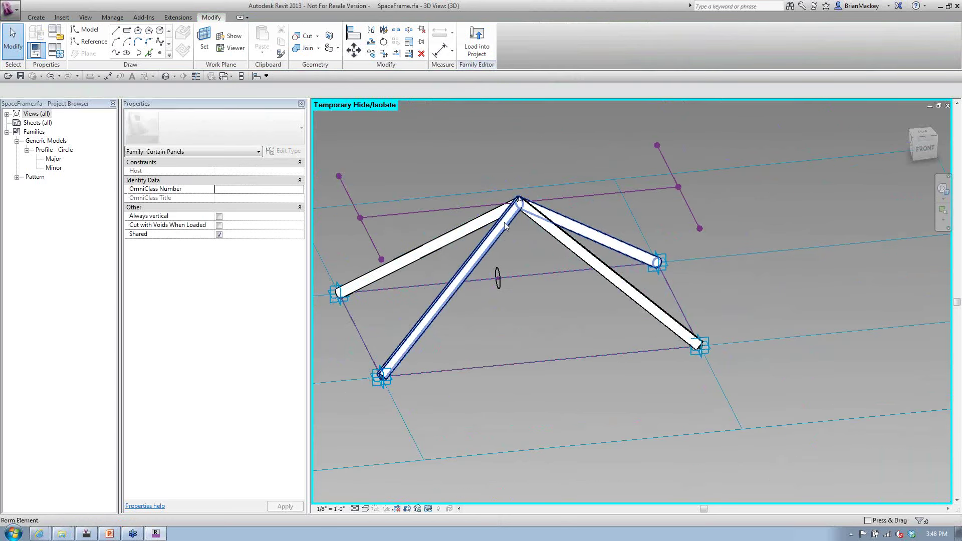
Temporarily hide the two brace pairs to expose the Minor circle profile at the apex
{"action": "key", "text": "Delete"}
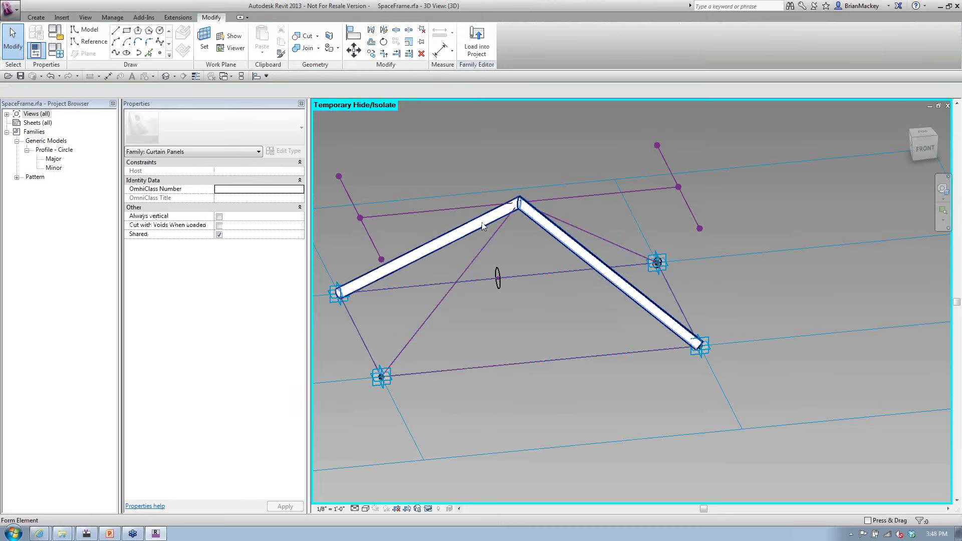
{"action": "scroll", "coordinate": [519, 205], "scroll_direction": "up", "scroll_amount": 4}
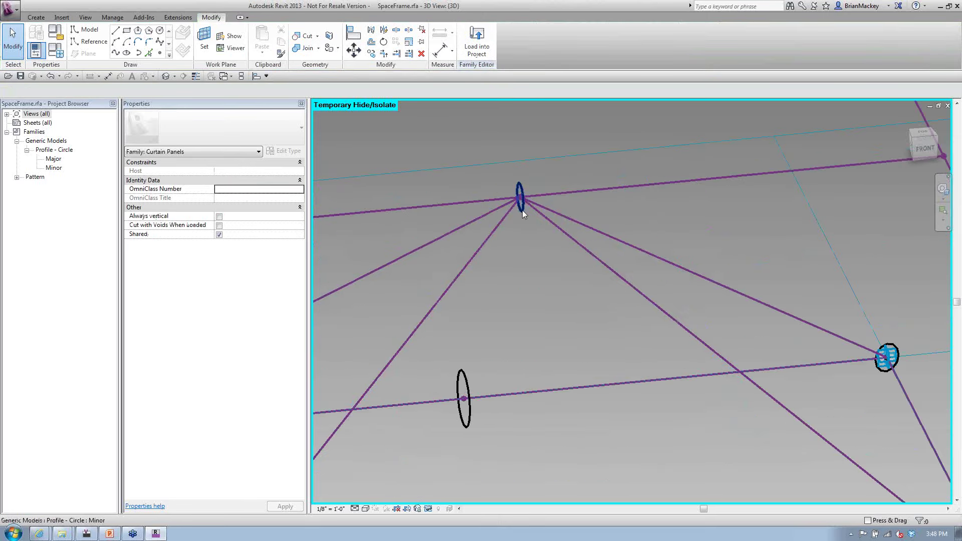
{"action": "left_click", "coordinate": [520, 201]}
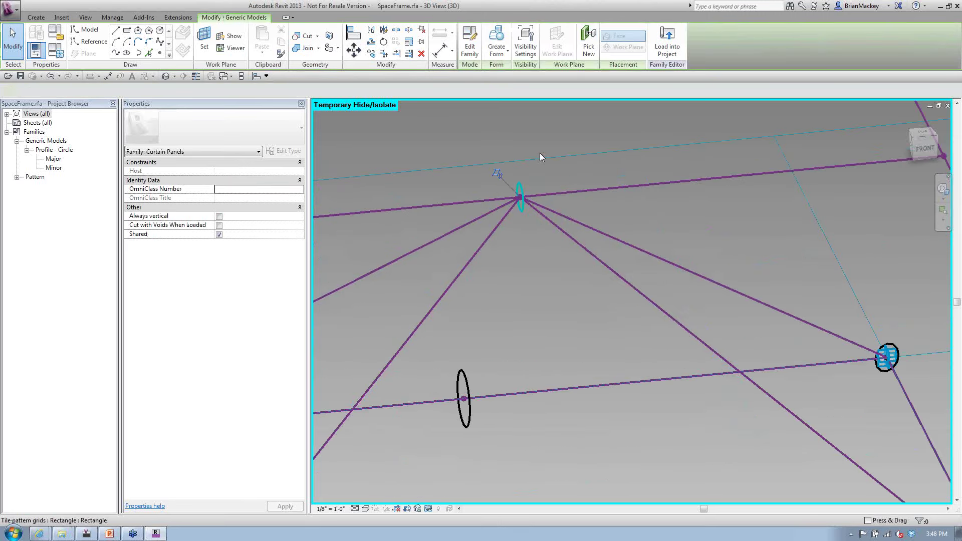
{"action": "left_click", "coordinate": [496, 41]}
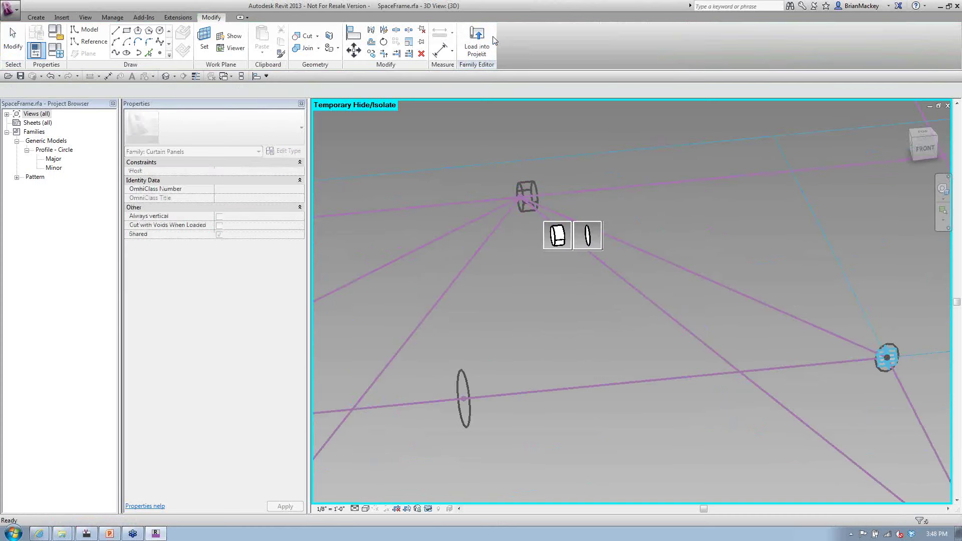
{"action": "left_click", "coordinate": [571, 303]}
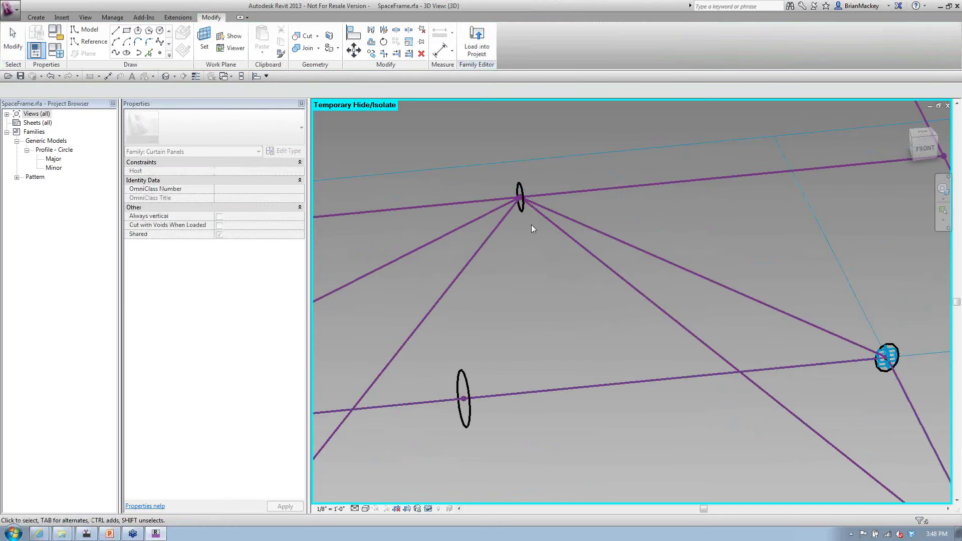
Create the solid top member from the Minor circle profile at the apex and the upper reference line
{"action": "left_click", "coordinate": [521, 198]}
{"action": "left_click", "coordinate": [574, 192], "text": "ctrl"}
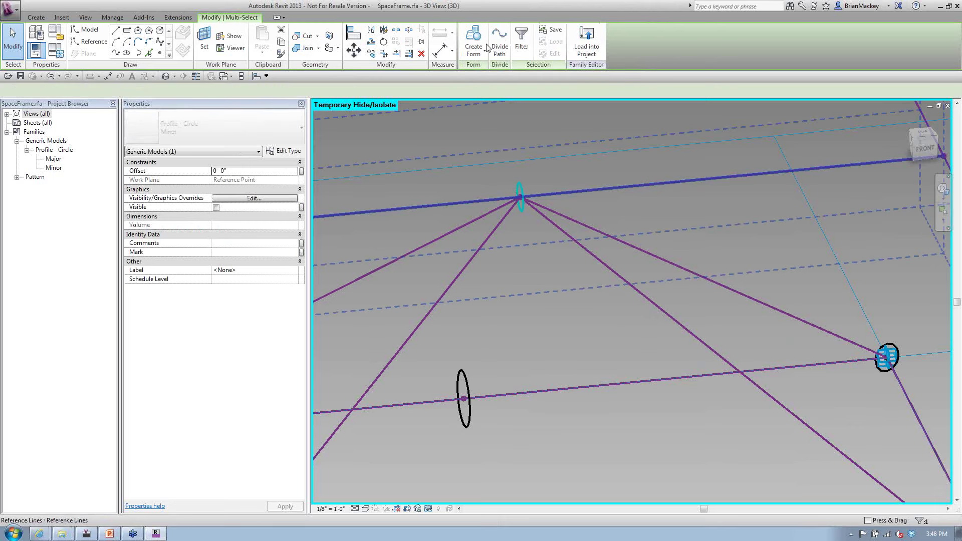
{"action": "left_click", "coordinate": [482, 41]}
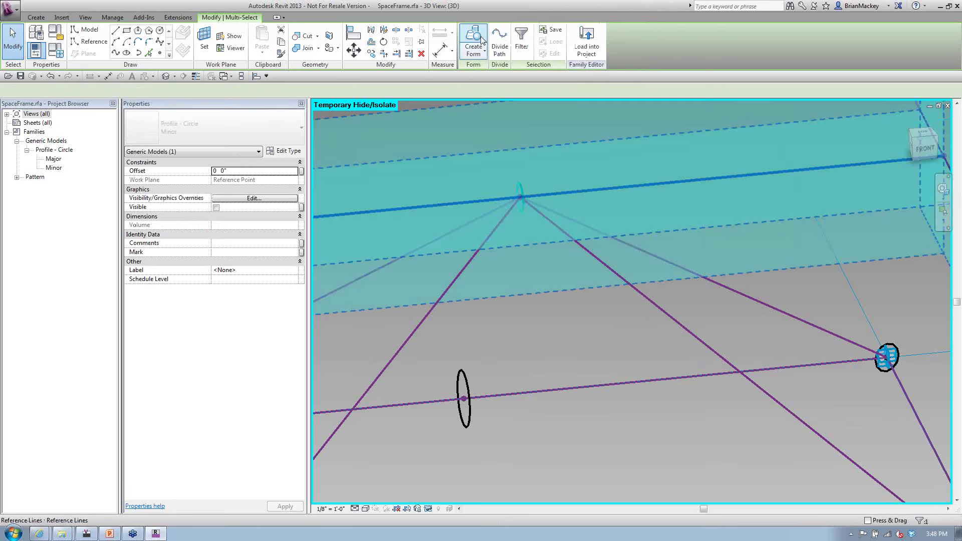
{"action": "left_click", "coordinate": [559, 319]}
Reset the temporary hide to bring back the base frame and both brace pairs
{"action": "scroll", "coordinate": [558, 319], "scroll_direction": "down", "scroll_amount": 3}
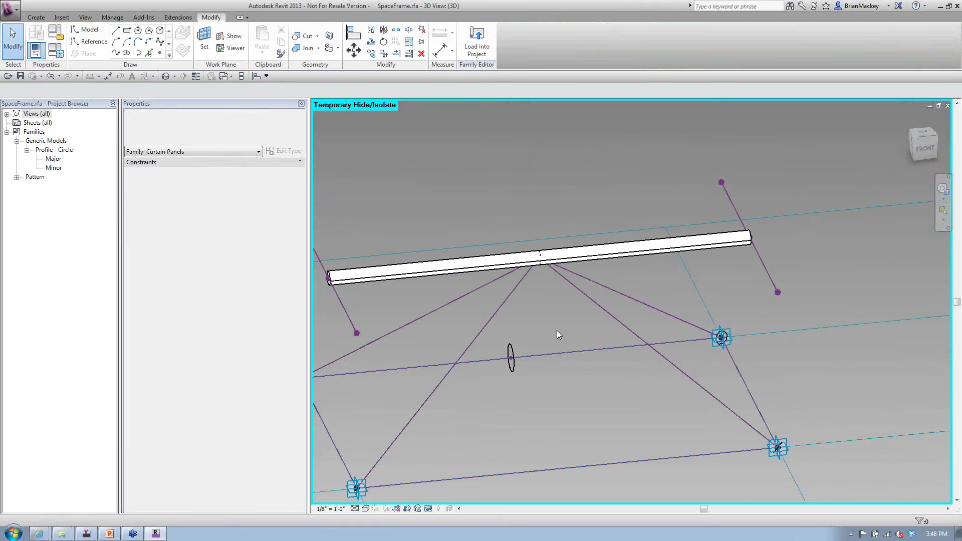
{"action": "key", "text": "h"}
{"action": "key", "text": "r"}
Check the profile locking options of the two brace pairs and the top member
{"action": "left_click", "coordinate": [524, 306]}
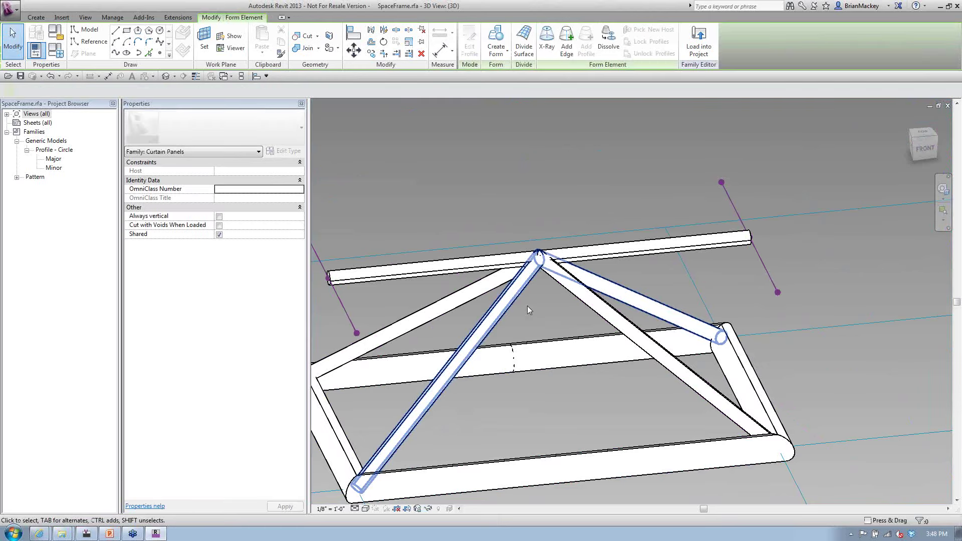
{"action": "left_click", "coordinate": [571, 275], "text": "ctrl"}
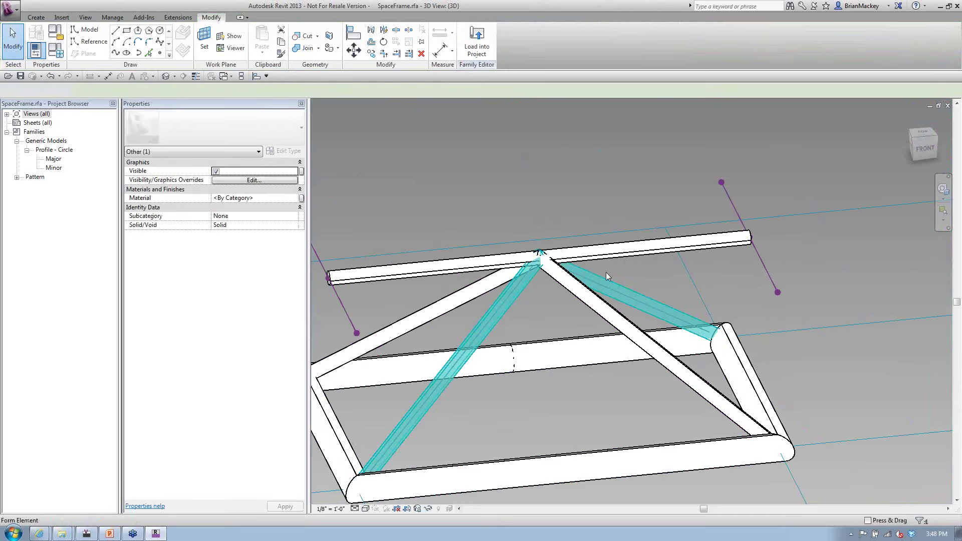
{"action": "left_click", "coordinate": [556, 268]}
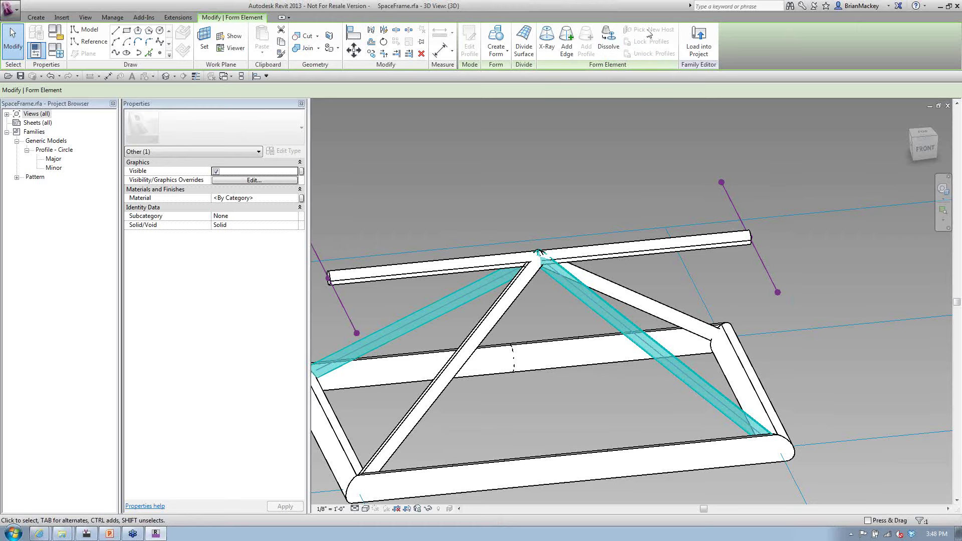
{"action": "left_click", "coordinate": [654, 175]}
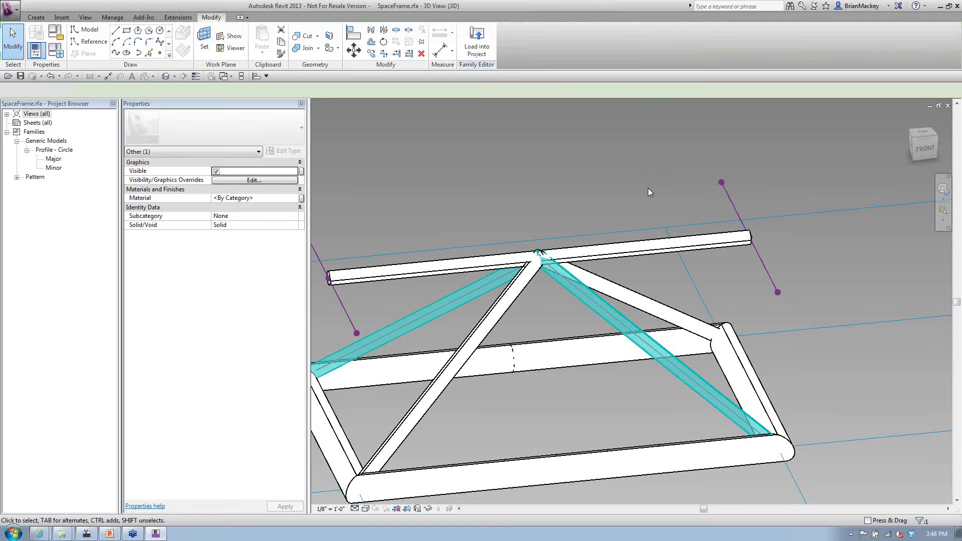
{"action": "left_click", "coordinate": [644, 257]}
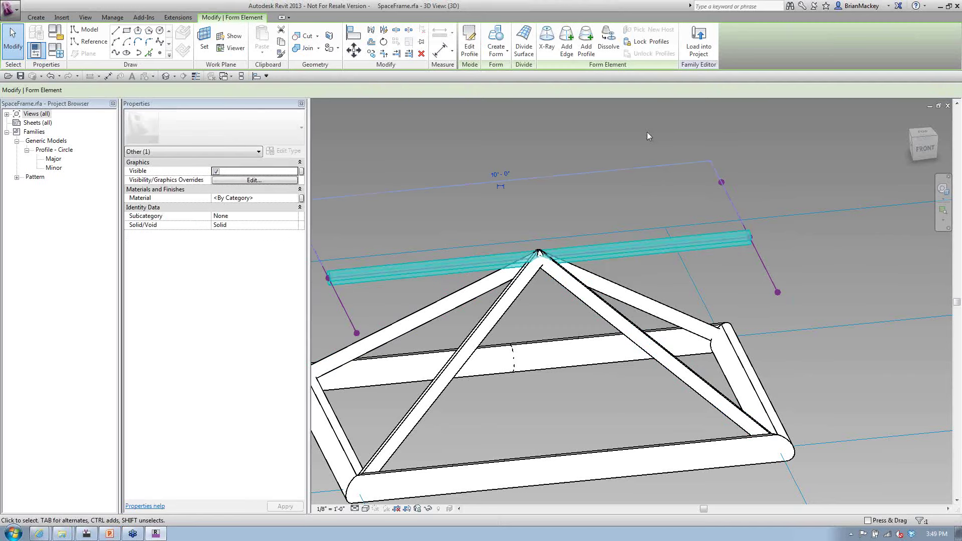
{"action": "left_click", "coordinate": [626, 146]}
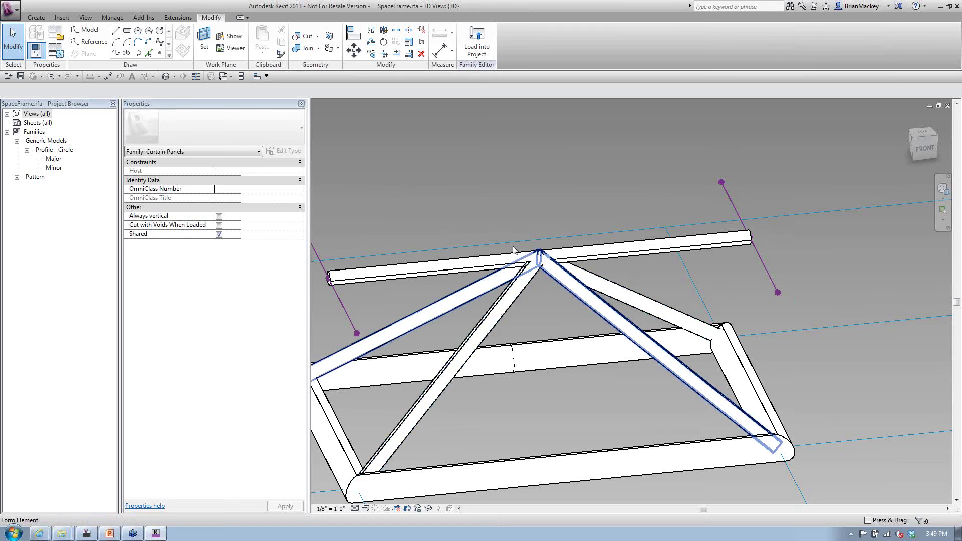
Test the unlocked top member by setting the Min family parameter to 6" and applying it
{"action": "left_click", "coordinate": [55, 50]}
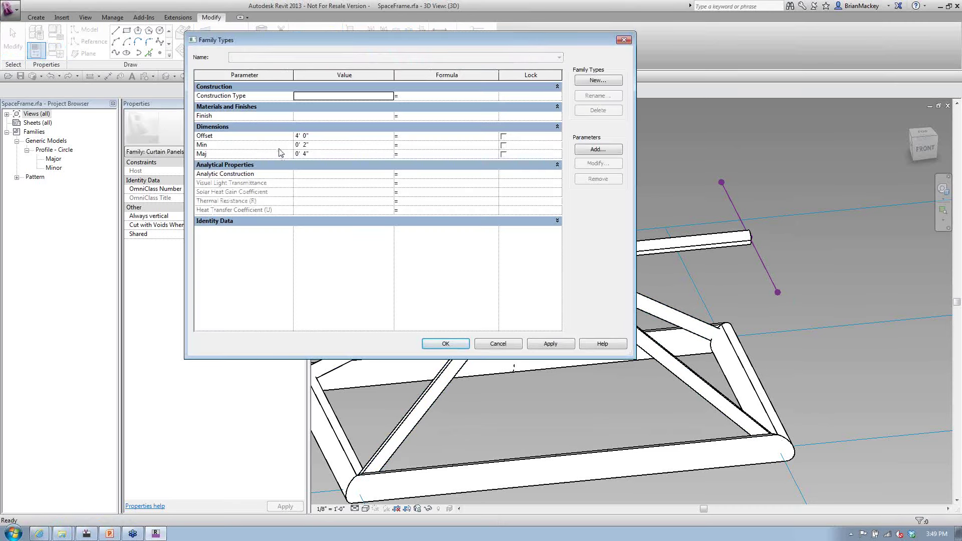
{"action": "left_click", "coordinate": [329, 146]}
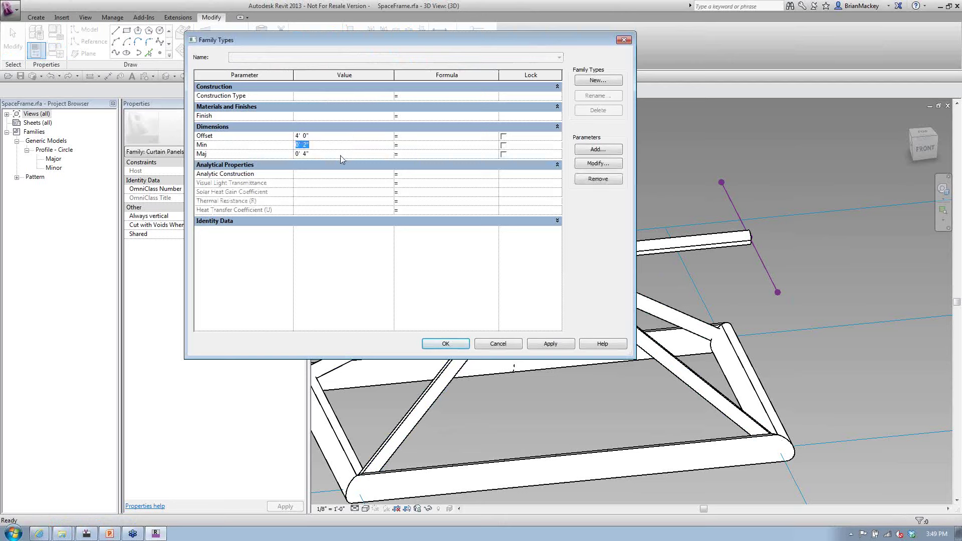
{"action": "type", "text": "6\""}
{"action": "key", "text": "Tab"}
{"action": "left_click", "coordinate": [558, 344]}
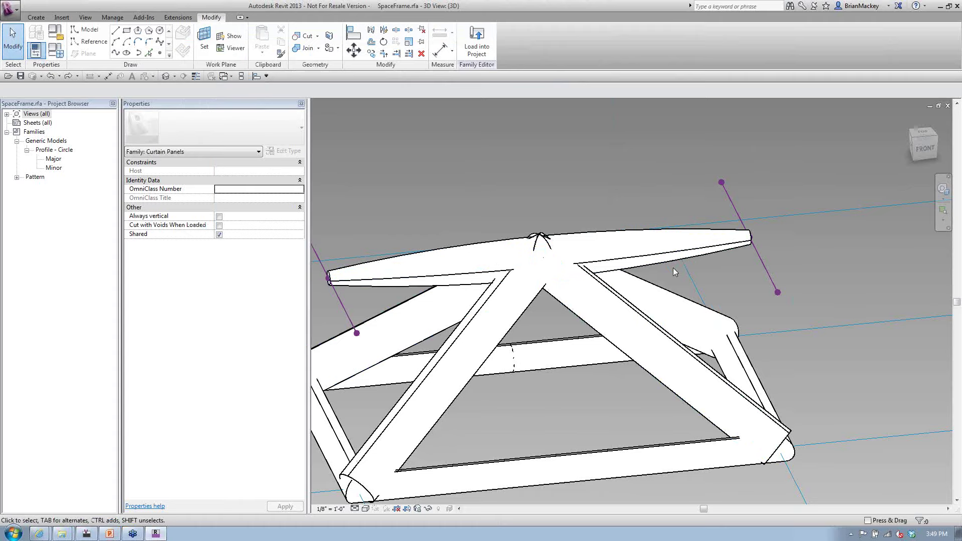
Lock the profiles of the solid top member
{"action": "left_click", "coordinate": [605, 252]}
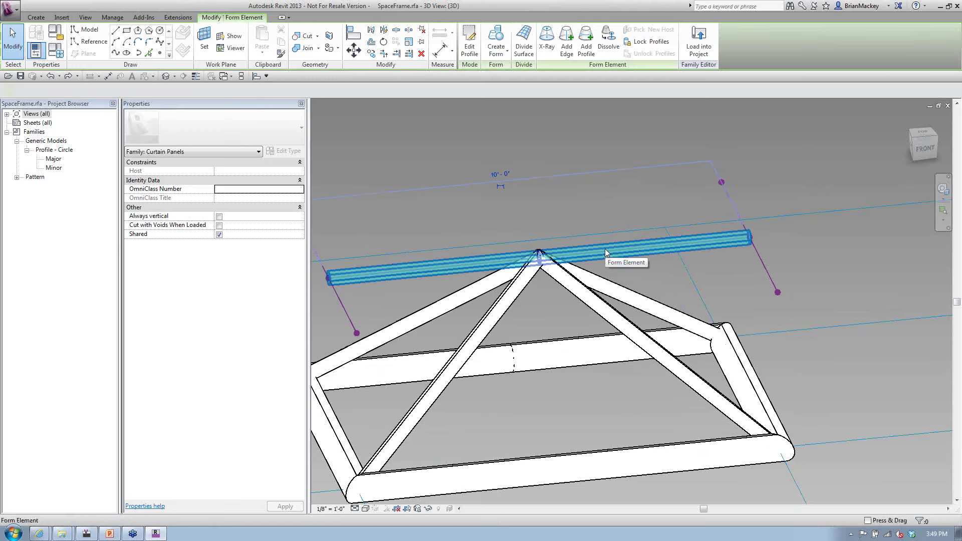
{"action": "left_click", "coordinate": [649, 42]}
{"action": "left_click", "coordinate": [551, 209]}
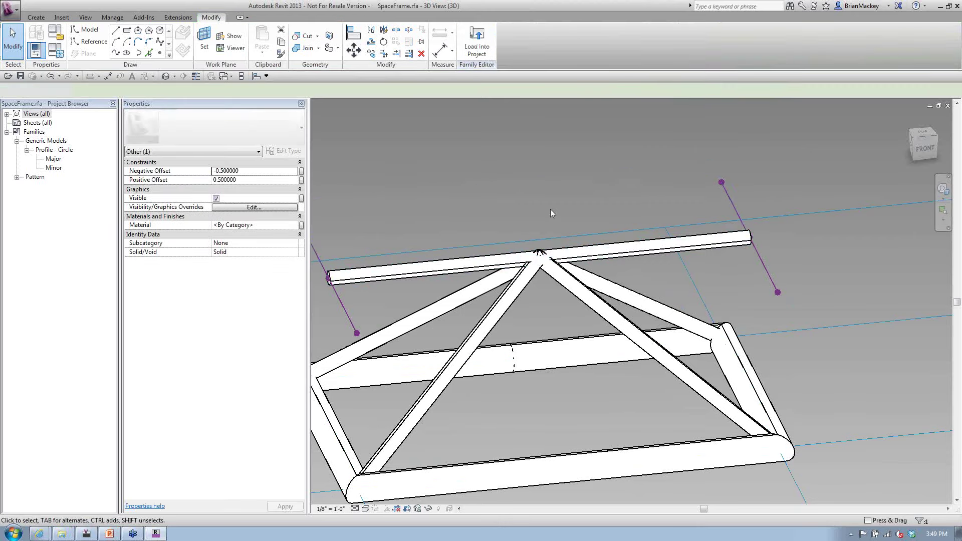
Retest the family with the top member's profiles locked by setting the Min parameter to 6"
{"action": "left_click", "coordinate": [56, 50]}
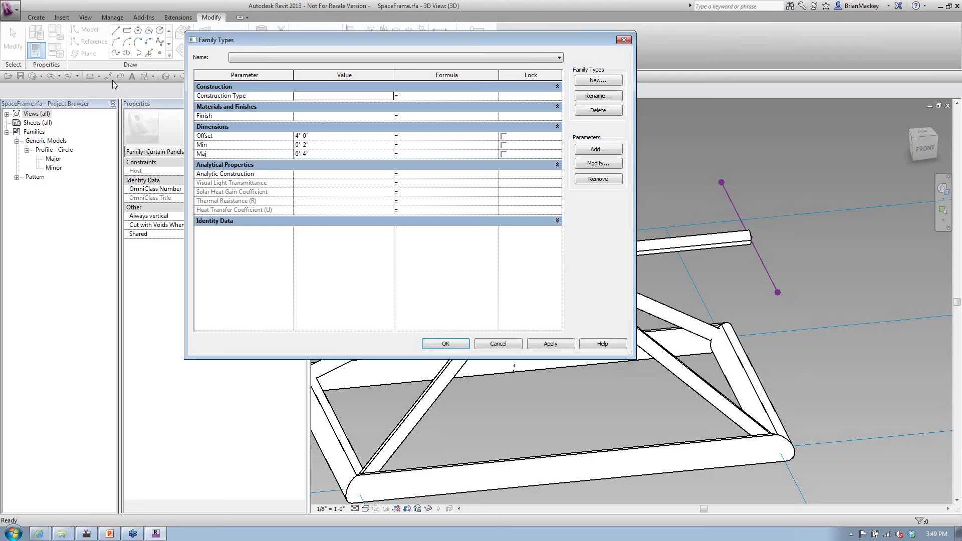
{"action": "left_click", "coordinate": [331, 145]}
{"action": "type", "text": "6"}
{"action": "key", "text": "Tab"}
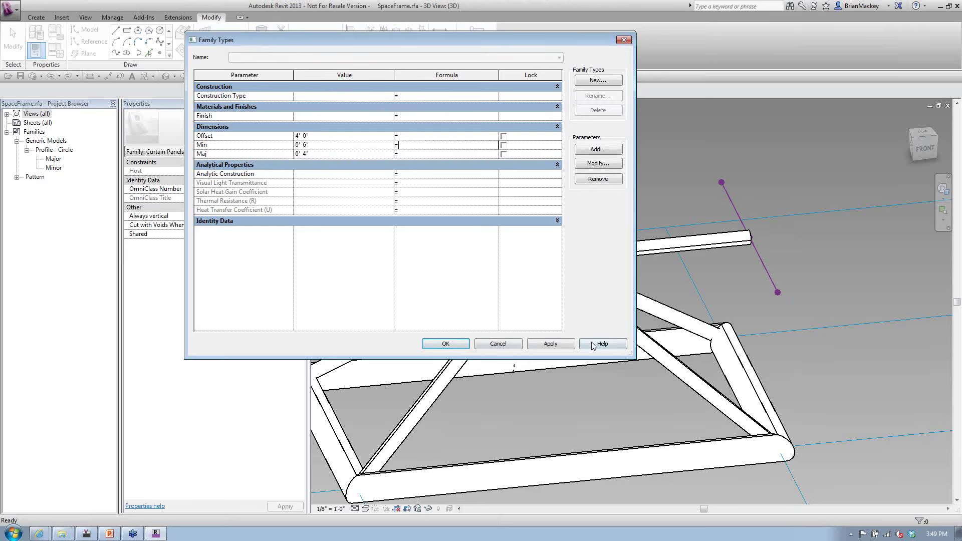
{"action": "left_click", "coordinate": [550, 344]}
{"action": "left_click", "coordinate": [446, 344]}
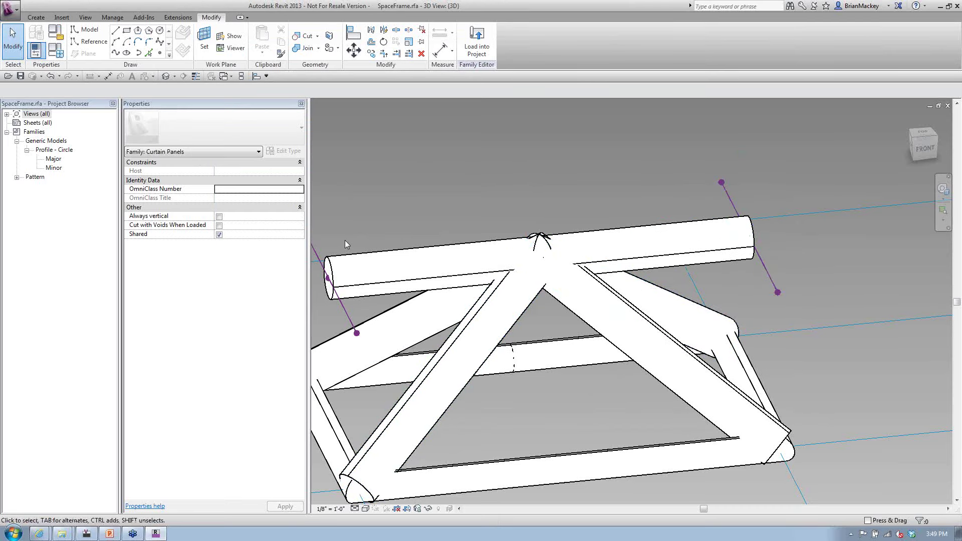
Undo the Min parameter change and check the top member's profile lock
{"action": "scroll", "coordinate": [345, 245], "scroll_direction": "down", "scroll_amount": 3}
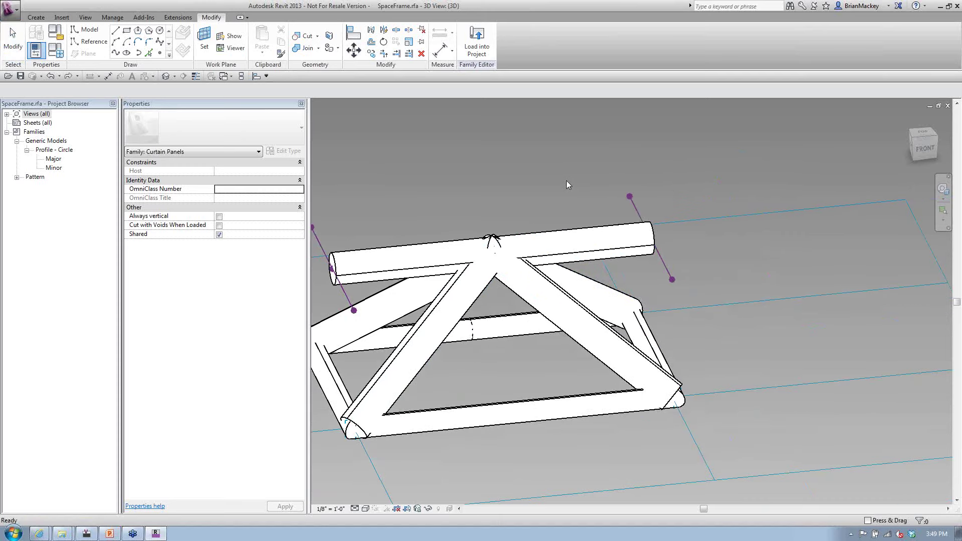
{"action": "key", "text": "z"}
{"action": "key", "text": "p"}
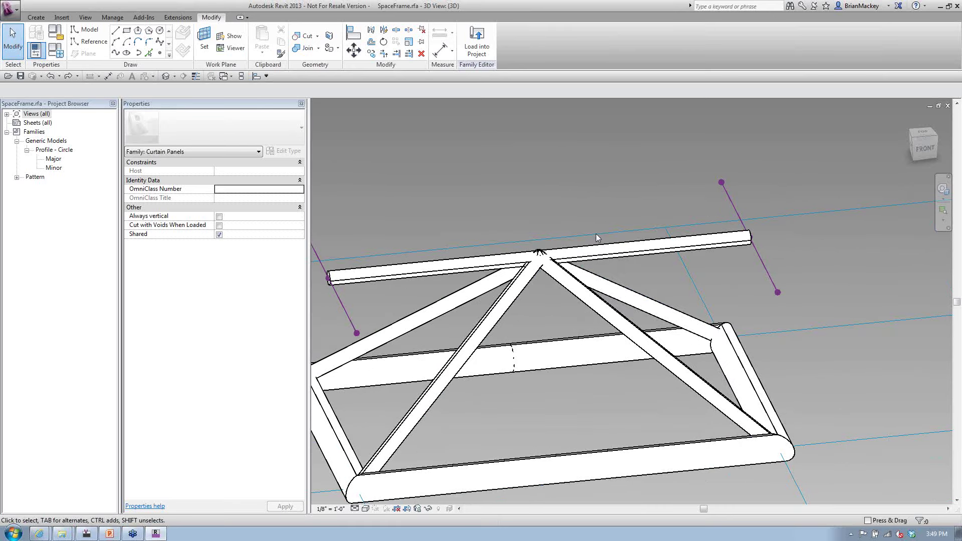
{"action": "left_click", "coordinate": [598, 251]}
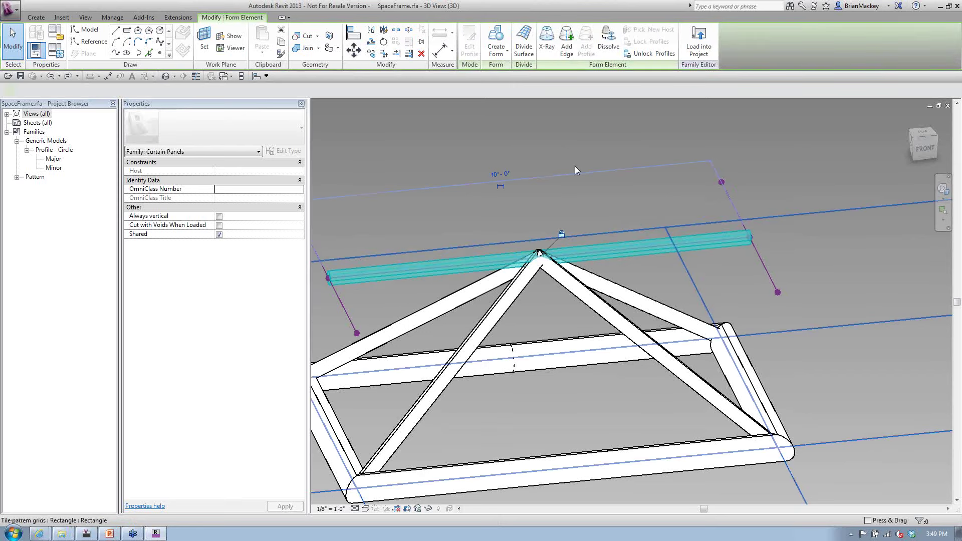
{"action": "left_click", "coordinate": [633, 162]}
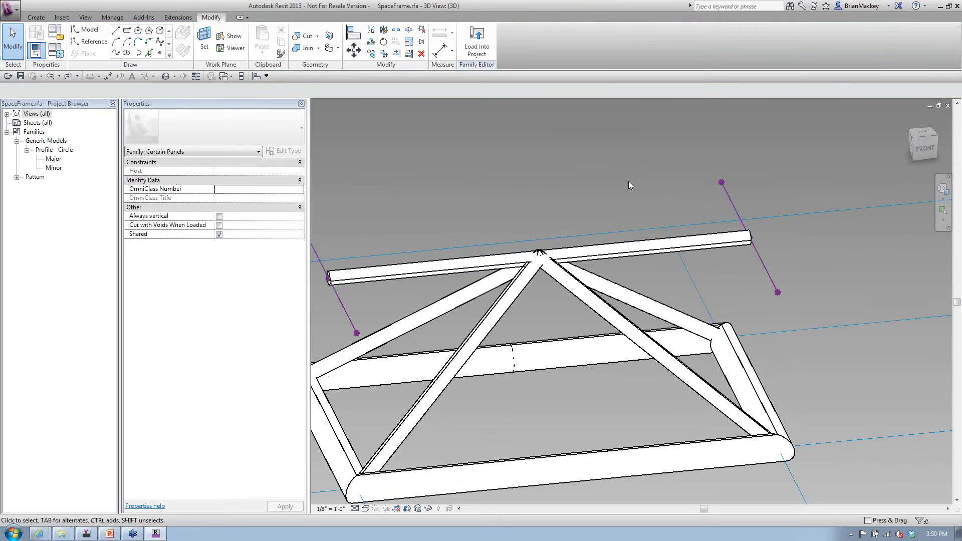
Load the SpaceFrame family into BubbleTower.rfa only
{"action": "scroll", "coordinate": [629, 183], "scroll_direction": "down", "scroll_amount": 3}
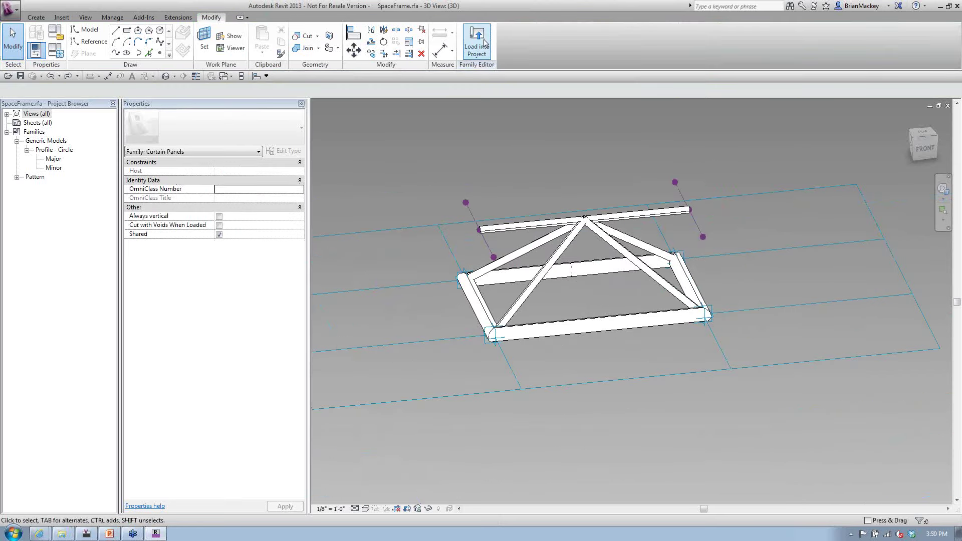
{"action": "left_click", "coordinate": [477, 43]}
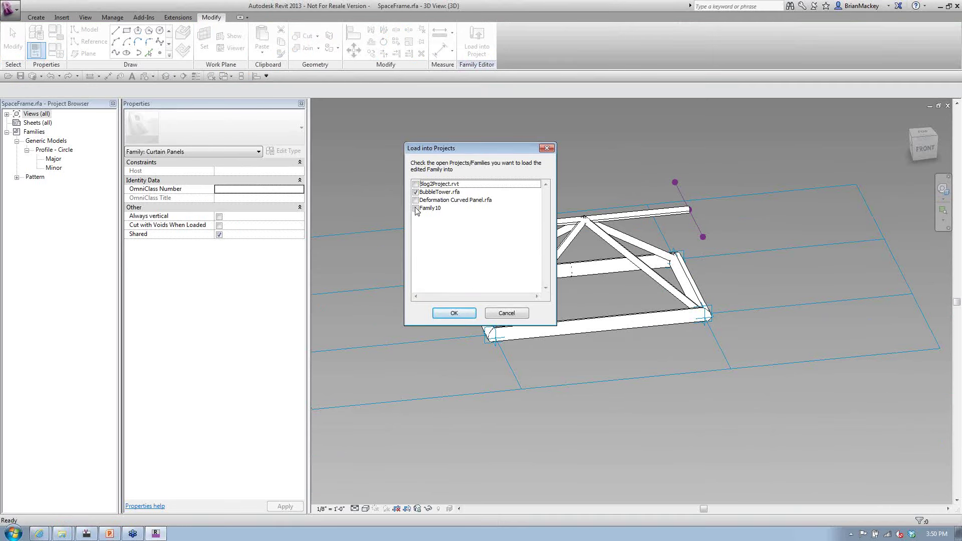
{"action": "left_click", "coordinate": [421, 184]}
{"action": "left_click", "coordinate": [416, 192]}
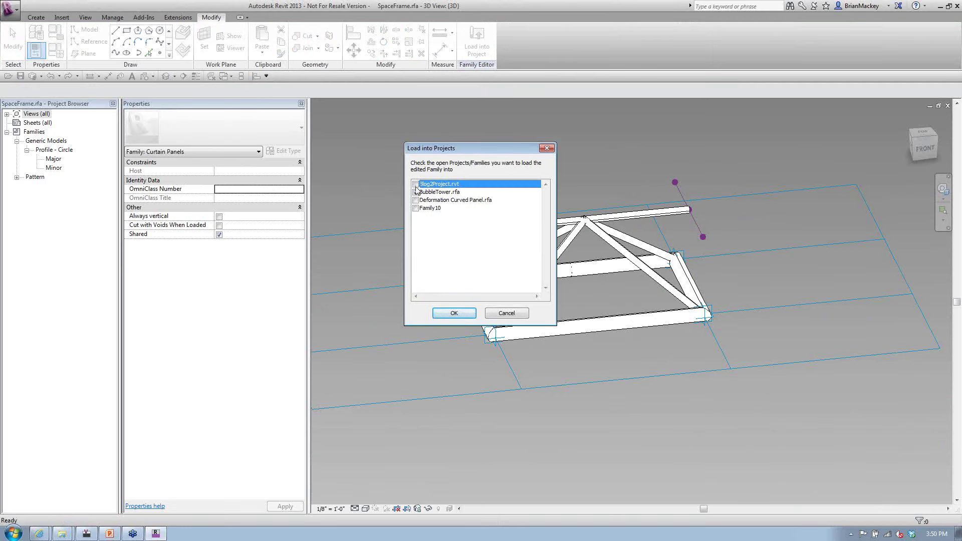
{"action": "left_click", "coordinate": [445, 314]}
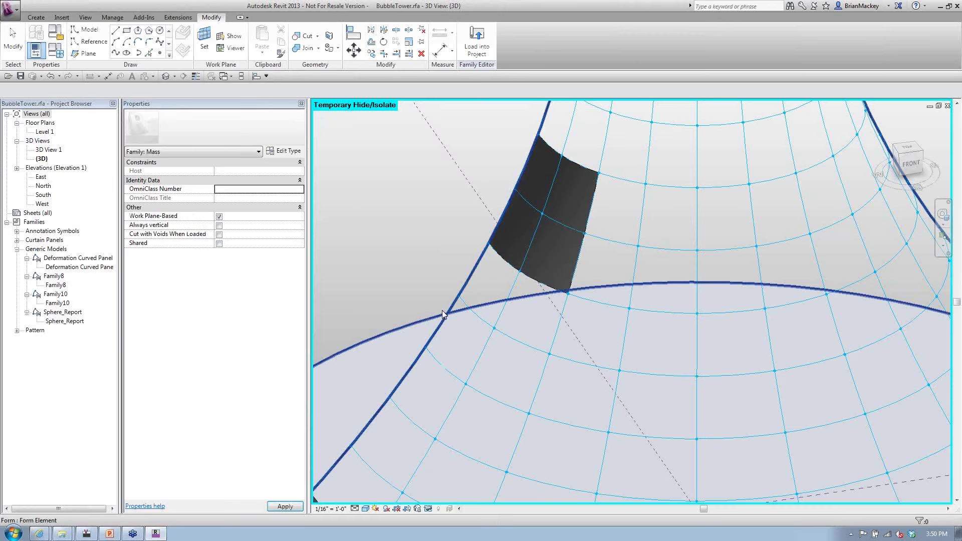
Delete the two dark curved panels on the lower part of the tower
{"action": "scroll", "coordinate": [443, 314], "scroll_direction": "down", "scroll_amount": 5}
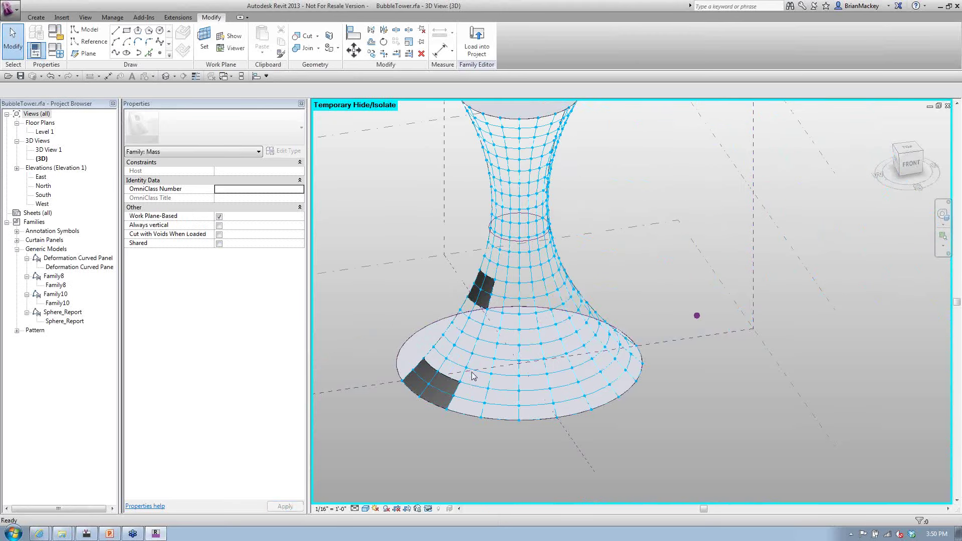
{"action": "left_click", "coordinate": [448, 395]}
{"action": "key", "text": "Delete"}
{"action": "left_click", "coordinate": [486, 287]}
{"action": "key", "text": "Delete"}
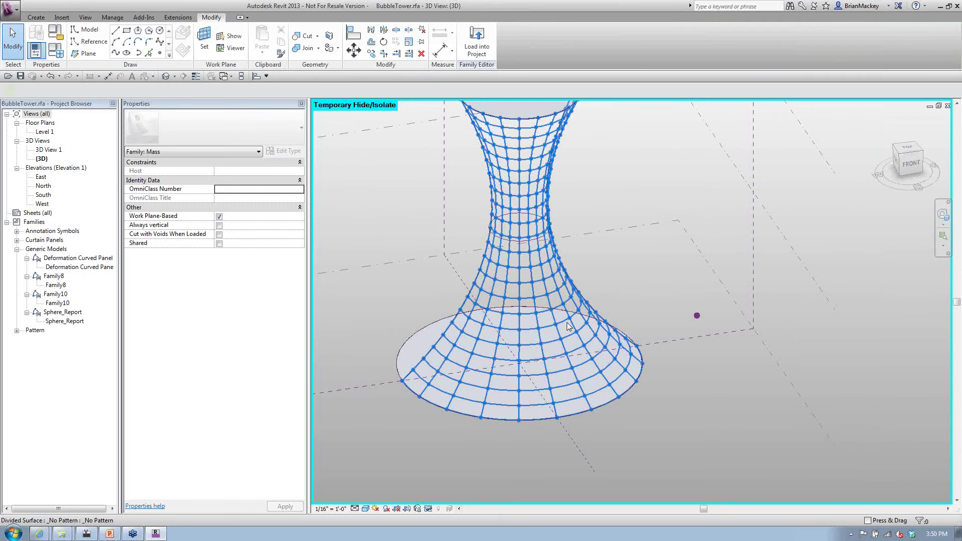
Apply the Rectangle SpaceFrame panel type to the tower's divided surface
{"action": "left_click", "coordinate": [567, 323]}
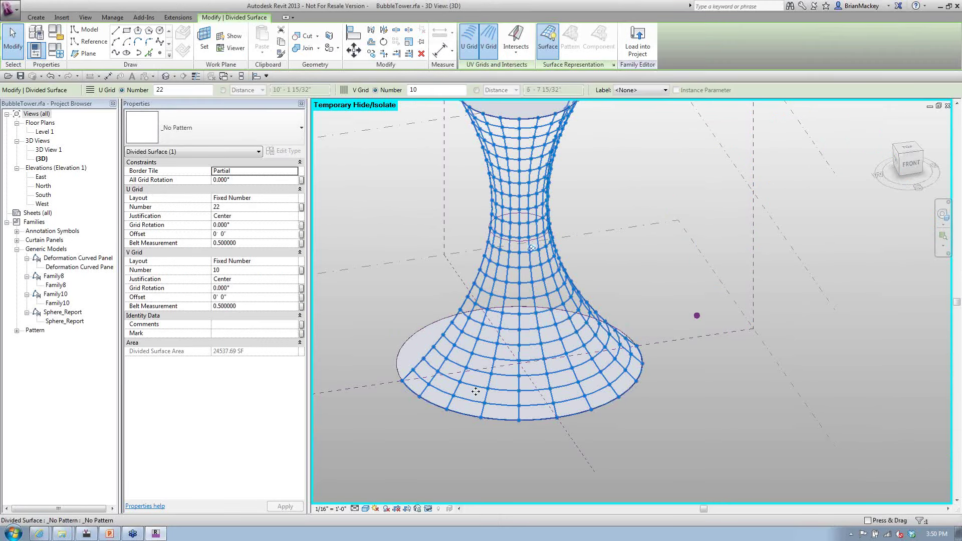
{"action": "left_click", "coordinate": [287, 120]}
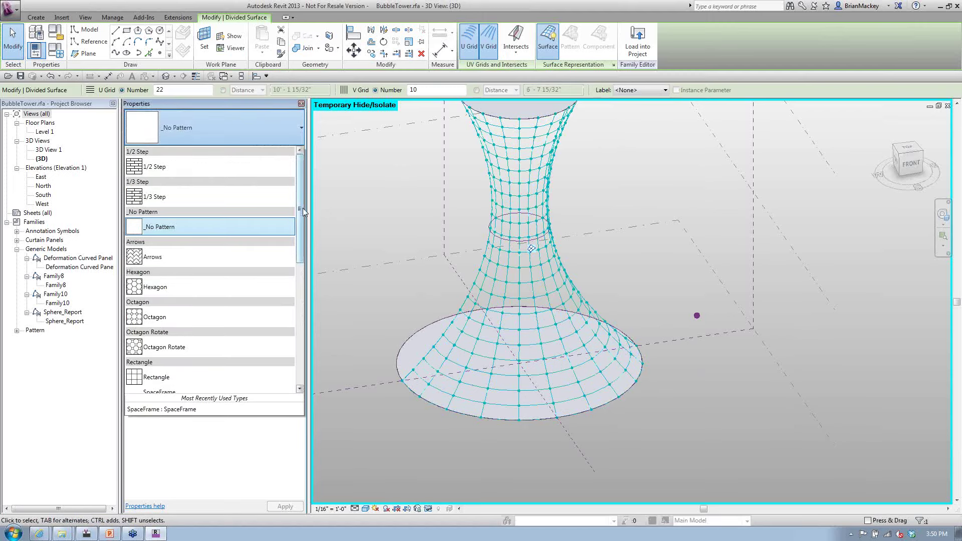
{"action": "left_click_drag", "start_coordinate": [303, 208], "coordinate": [306, 294]}
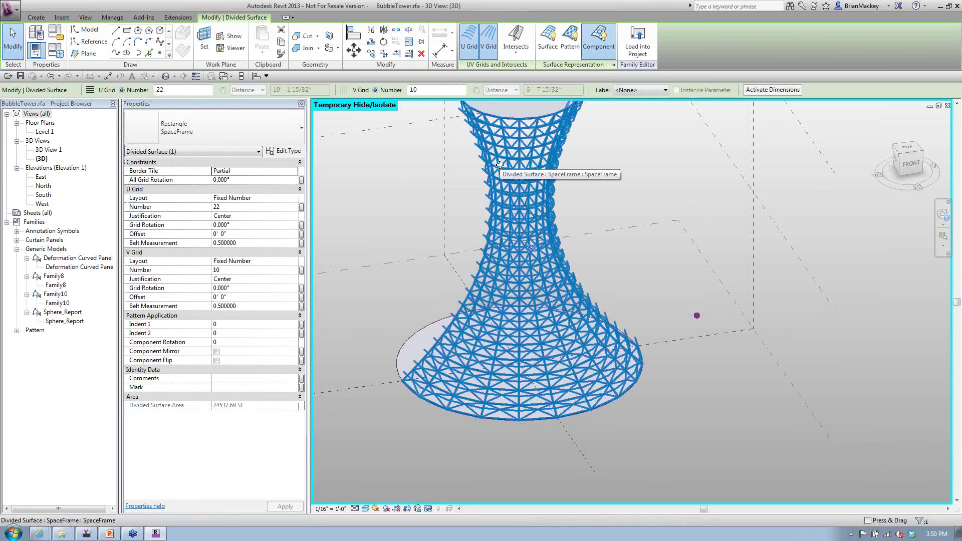
Turn on Component Flip for the SpaceFrame panels on the tower's divided surface
{"action": "left_click", "coordinate": [620, 262]}
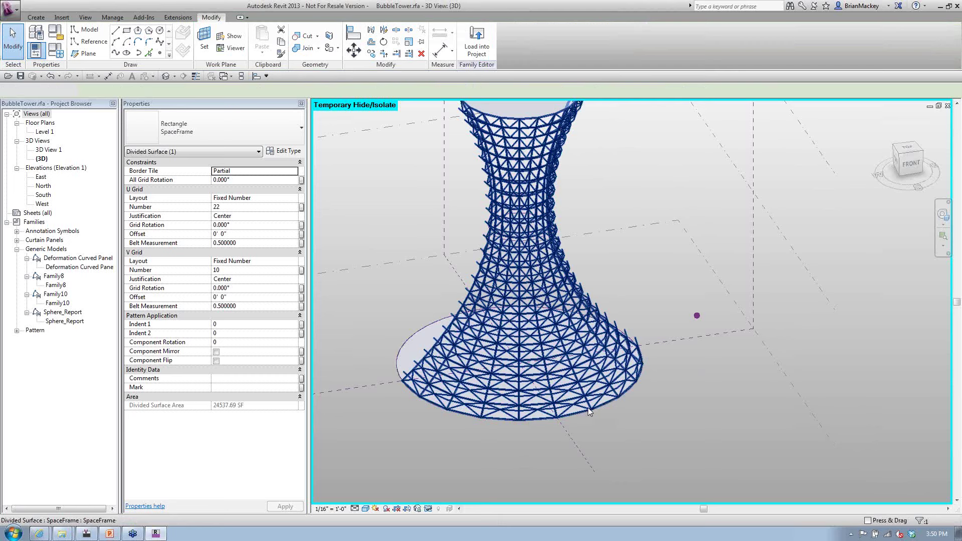
{"action": "scroll", "coordinate": [588, 408], "scroll_direction": "up", "scroll_amount": 2}
{"action": "mouse_move", "coordinate": [588, 408]}
{"action": "middle_mouse_down"}
{"action": "mouse_move", "coordinate": [673, 382]}
{"action": "mouse_move", "coordinate": [684, 353]}
{"action": "mouse_move", "coordinate": [551, 312]}
{"action": "mouse_move", "coordinate": [621, 323]}
{"action": "mouse_move", "coordinate": [606, 350]}
{"action": "mouse_move", "coordinate": [807, 333]}
{"action": "mouse_move", "coordinate": [652, 353]}
{"action": "middle_mouse_up"}
{"action": "left_click", "coordinate": [486, 303]}
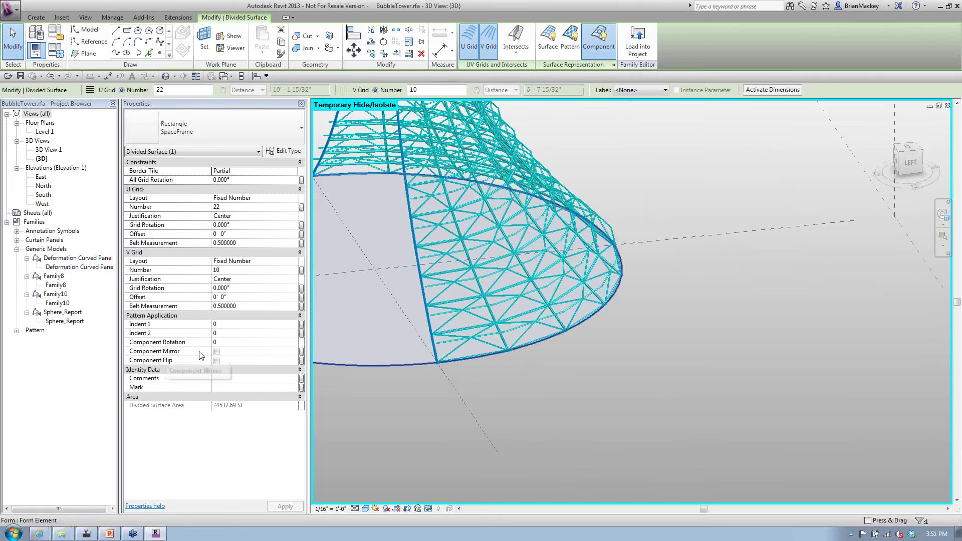
{"action": "left_click", "coordinate": [216, 361]}
{"action": "left_click", "coordinate": [216, 361]}
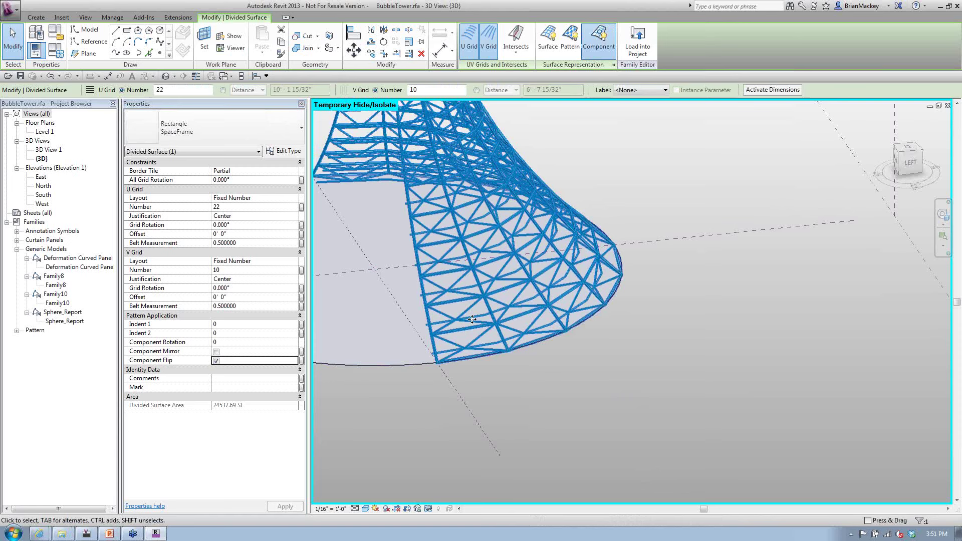
Turn on Component Mirror and set Component Rotation to 90 for the tower's SpaceFrame panels, and review the whole frame
{"action": "middle_click_drag", "start_coordinate": [473, 320], "coordinate": [485, 357], "text": "shift"}
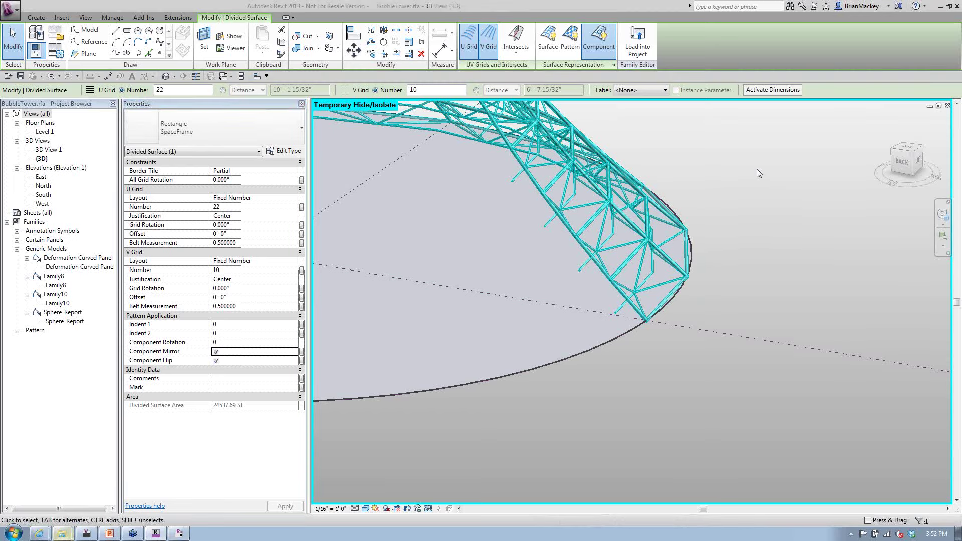
{"action": "middle_click_drag", "start_coordinate": [757, 170], "coordinate": [720, 338], "text": "shift"}
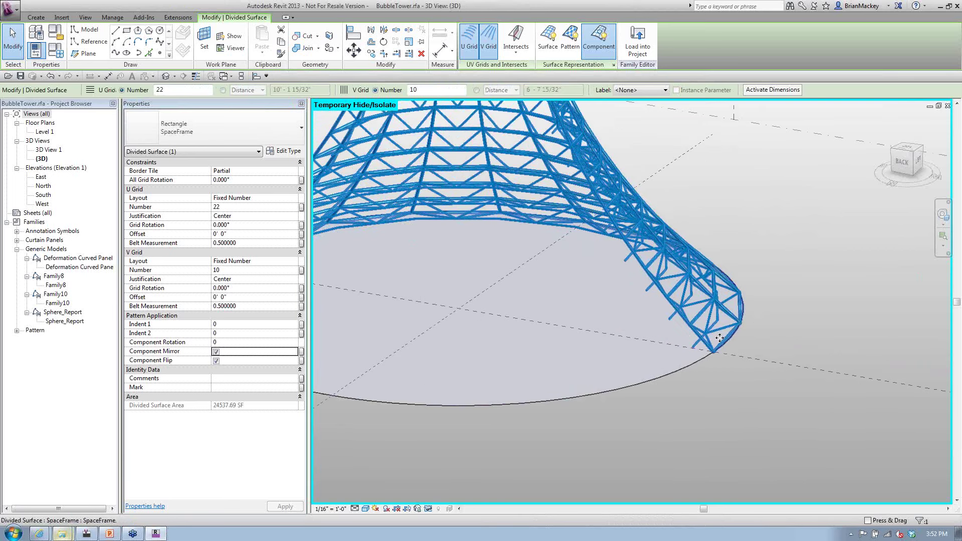
{"action": "scroll", "coordinate": [719, 339], "scroll_direction": "up", "scroll_amount": 5}
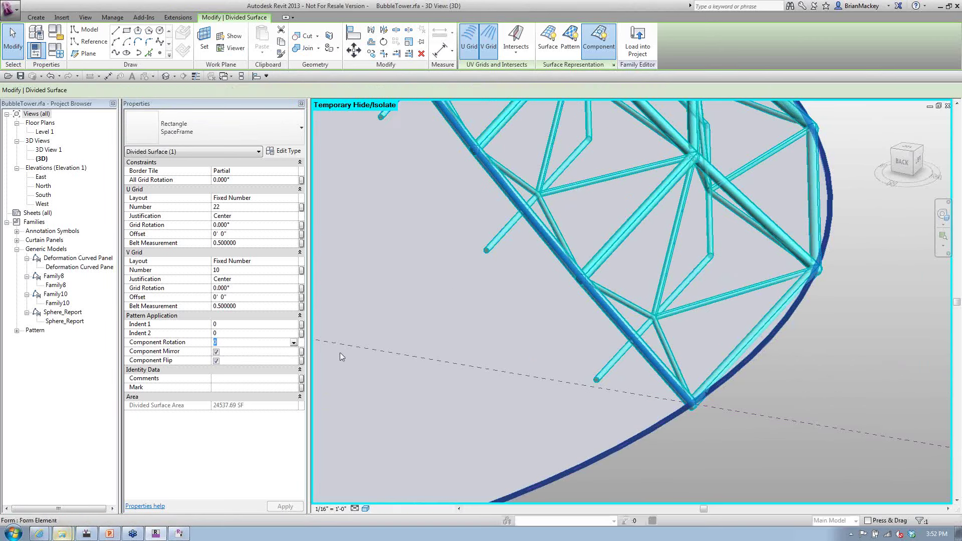
{"action": "left_click", "coordinate": [285, 342]}
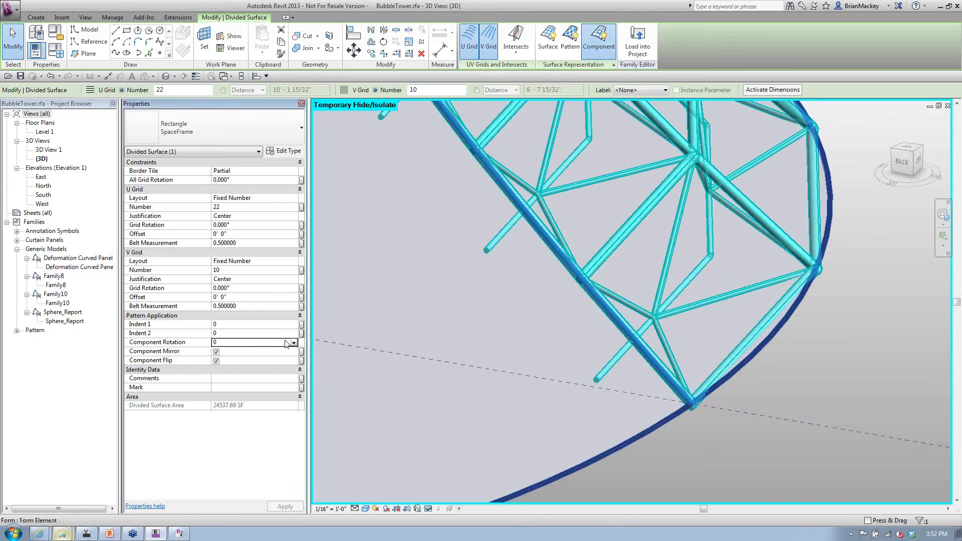
{"action": "left_click", "coordinate": [294, 343]}
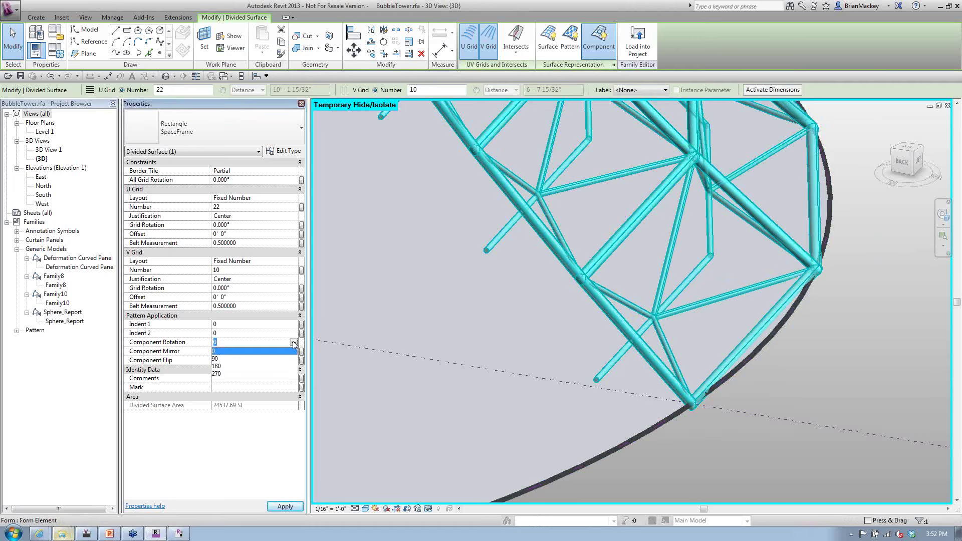
{"action": "left_click", "coordinate": [220, 359]}
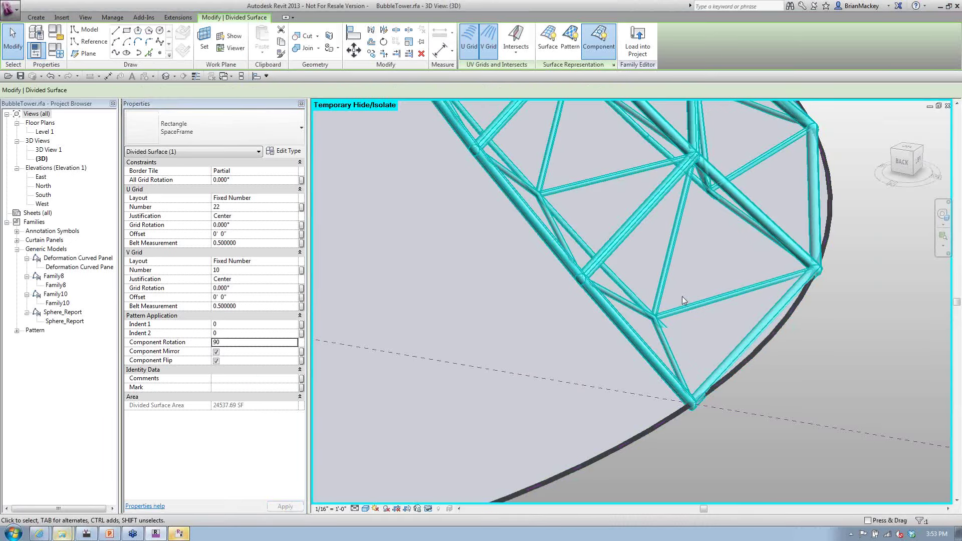
{"action": "left_click", "coordinate": [682, 297]}
{"action": "scroll", "coordinate": [684, 272], "scroll_direction": "down", "scroll_amount": 3}
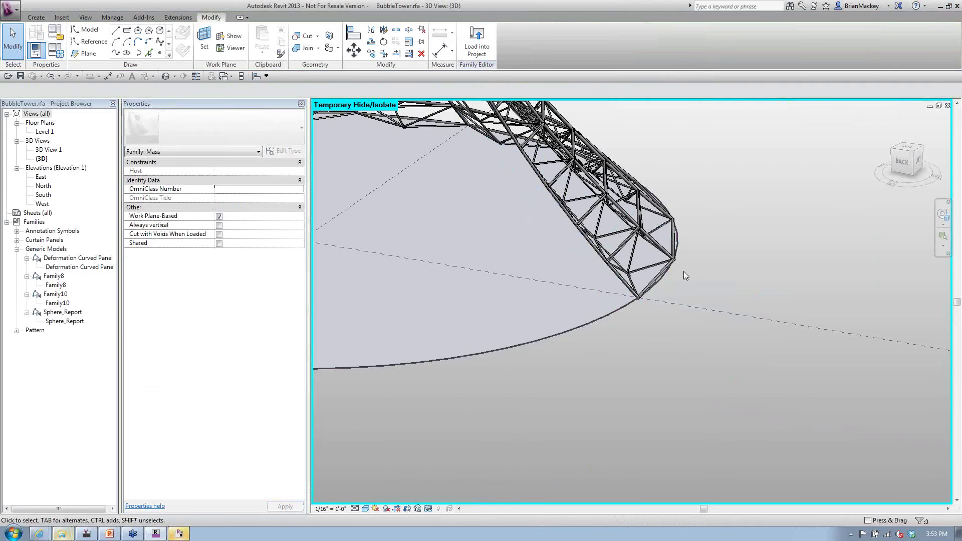
{"action": "middle_click_drag", "start_coordinate": [684, 271], "coordinate": [482, 287], "text": "shift"}
{"action": "scroll", "coordinate": [482, 287], "scroll_direction": "down", "scroll_amount": 3}
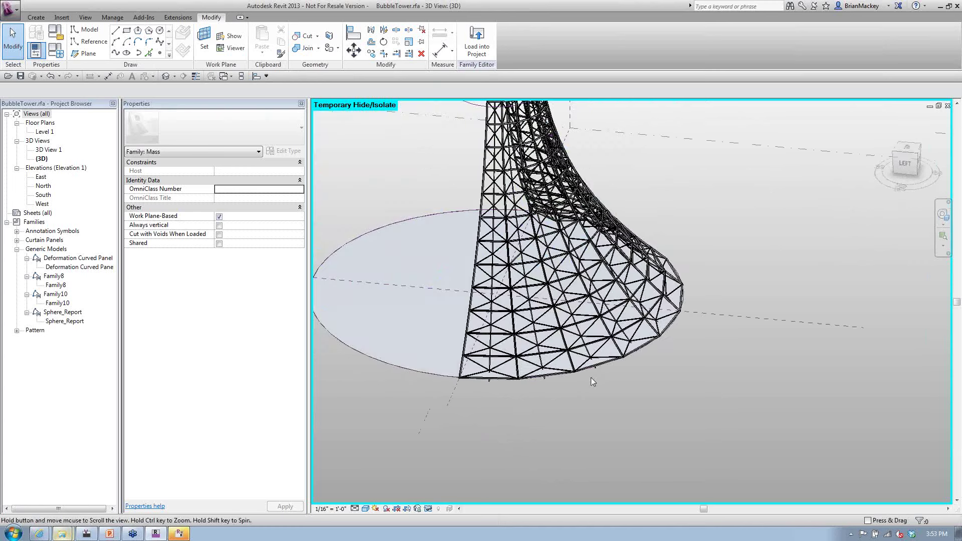
{"action": "scroll", "coordinate": [615, 381], "scroll_direction": "down", "scroll_amount": 5}
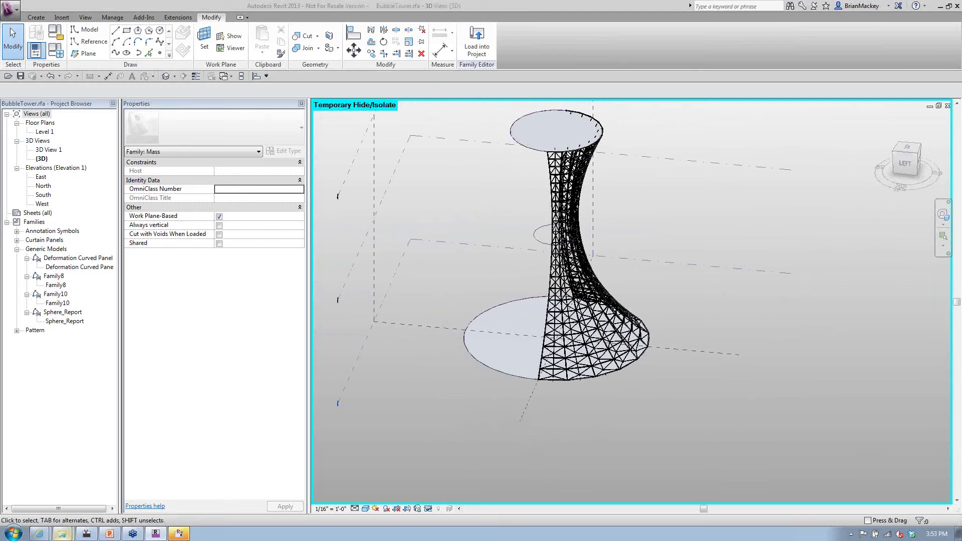
Open BrianTest2.rvt from the King Soopers folder, dismissing the save reminder without saving BubbleTower.rfa
{"action": "left_click", "coordinate": [8, 77]}
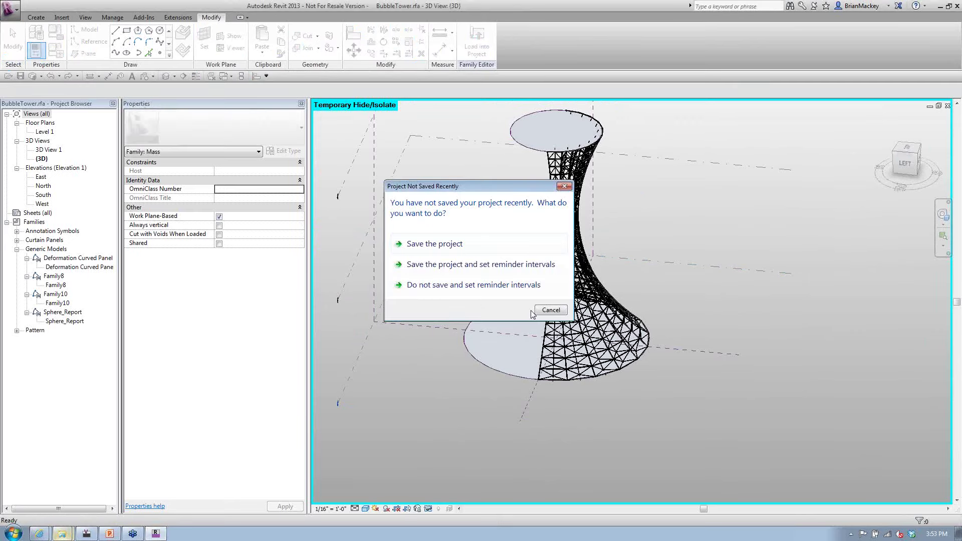
{"action": "left_click", "coordinate": [540, 313]}
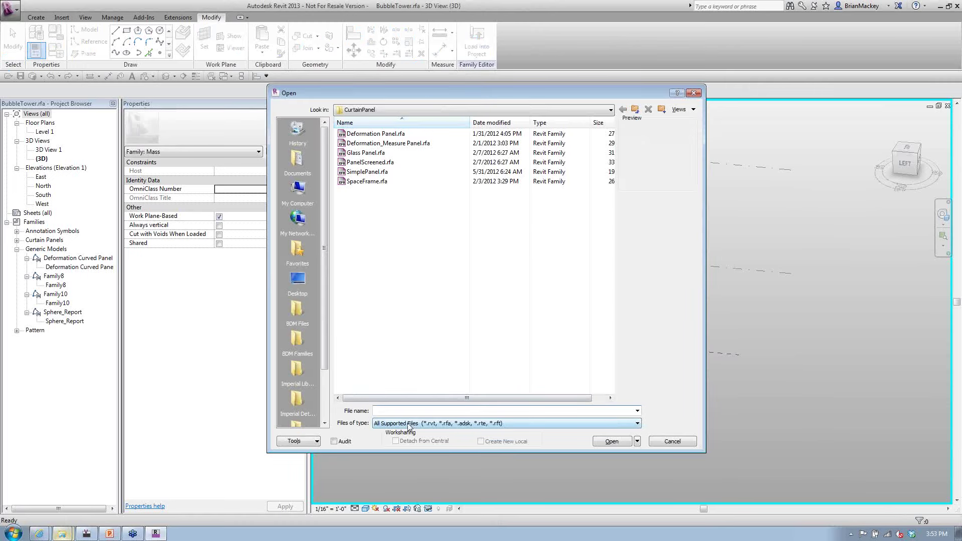
{"action": "key", "text": "Return"}
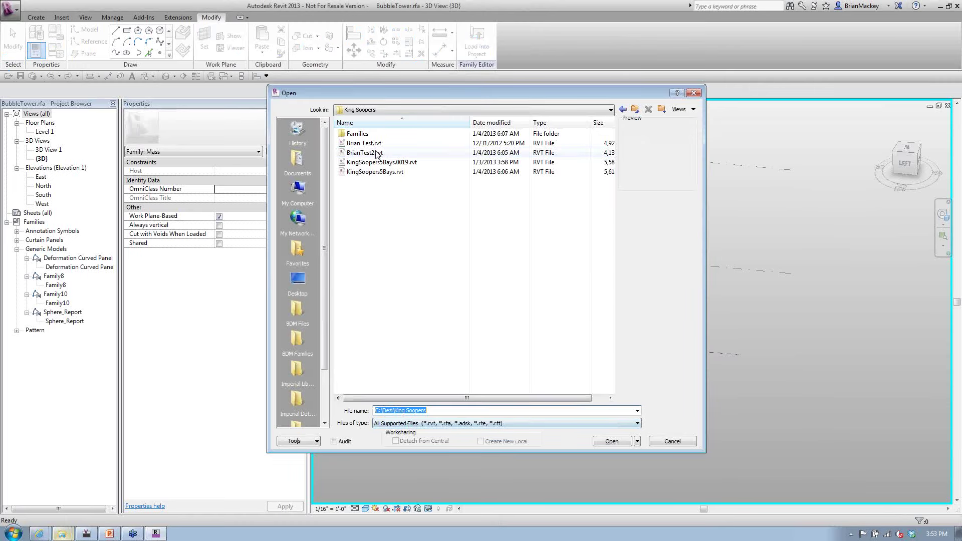
{"action": "double_click", "coordinate": [366, 153]}
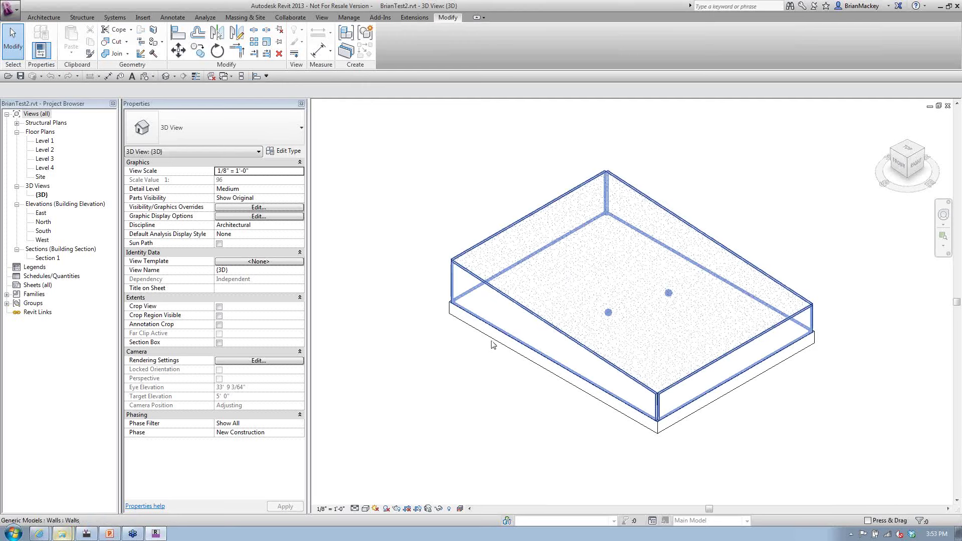
Temporarily hide the large top slab in the 3D view to expose the framing inside the walls
{"action": "middle_click_drag", "start_coordinate": [536, 395], "coordinate": [677, 396], "text": "shift"}
{"action": "scroll", "coordinate": [677, 396], "scroll_direction": "up", "scroll_amount": 3}
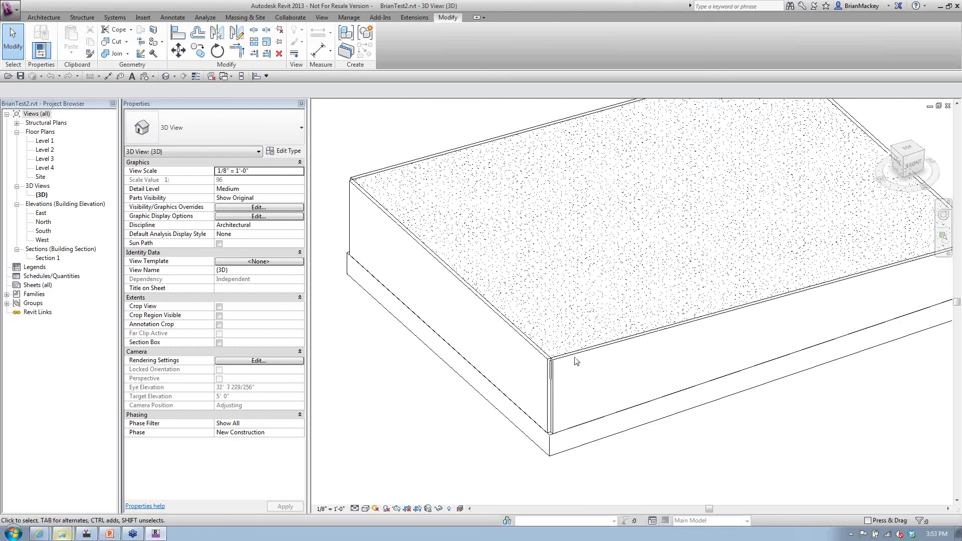
{"action": "left_click", "coordinate": [678, 398]}
{"action": "key", "text": "Escape"}
{"action": "left_click", "coordinate": [432, 189]}
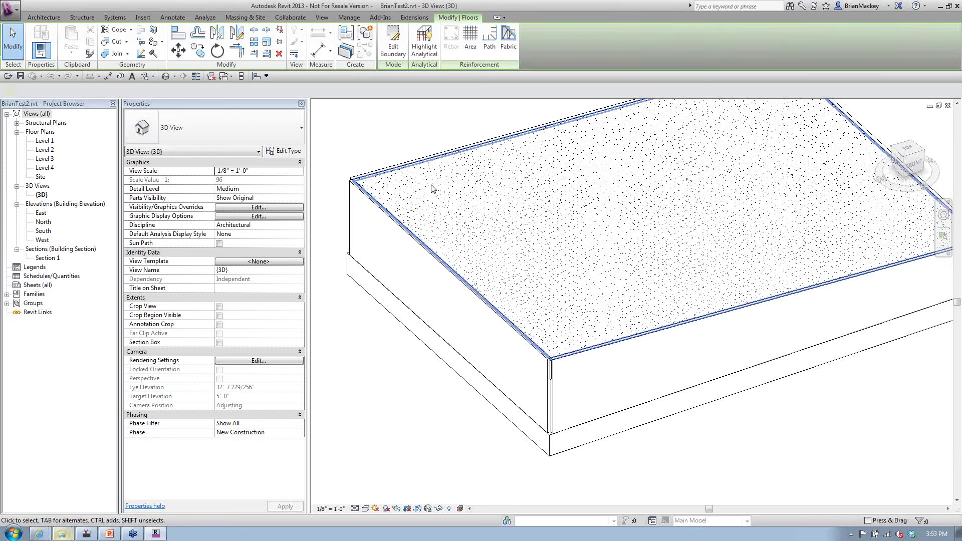
{"action": "key", "text": "h"}
{"action": "key", "text": "h"}
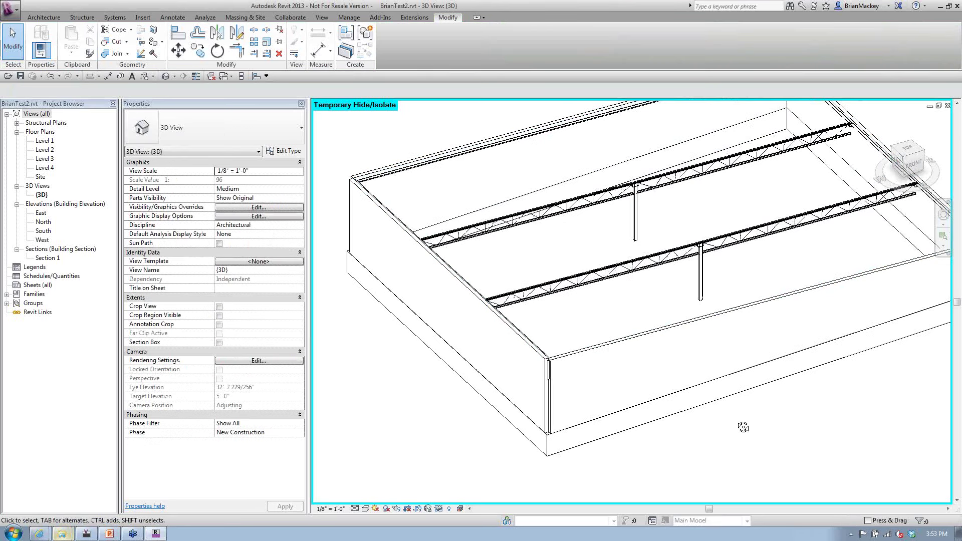
Examine the joist girders and columns inside the walls and check which level hosts the wall family's adaptive point
{"action": "middle_click_drag", "start_coordinate": [743, 427], "coordinate": [736, 428], "text": "shift"}
{"action": "left_click", "coordinate": [742, 346]}
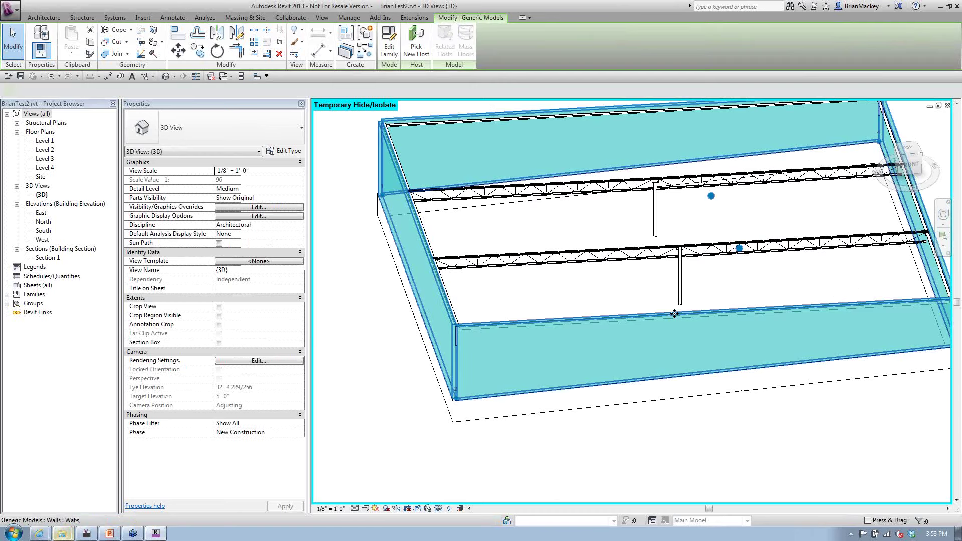
{"action": "middle_click_drag", "start_coordinate": [742, 346], "coordinate": [747, 314], "text": "shift"}
{"action": "left_click", "coordinate": [705, 250]}
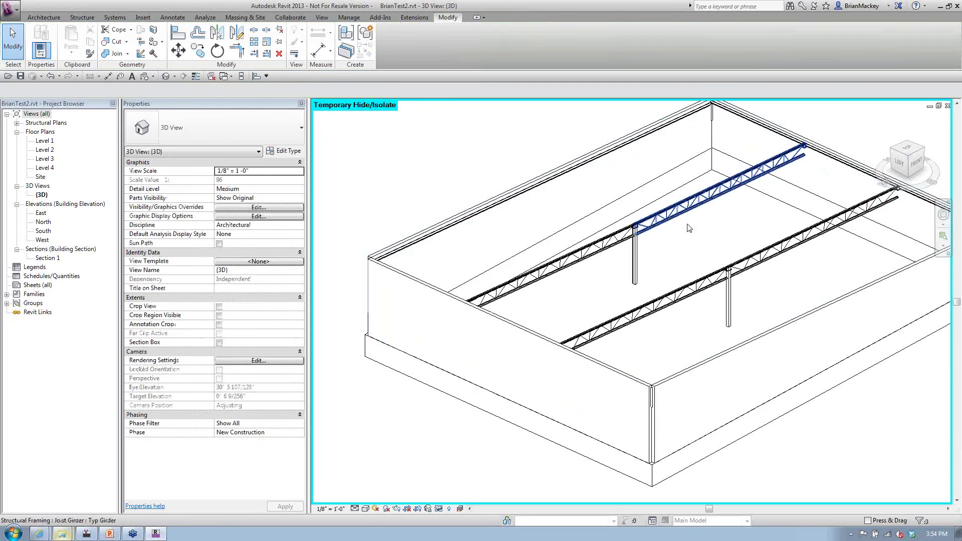
{"action": "middle_click_drag", "start_coordinate": [701, 245], "coordinate": [486, 213], "text": "shift"}
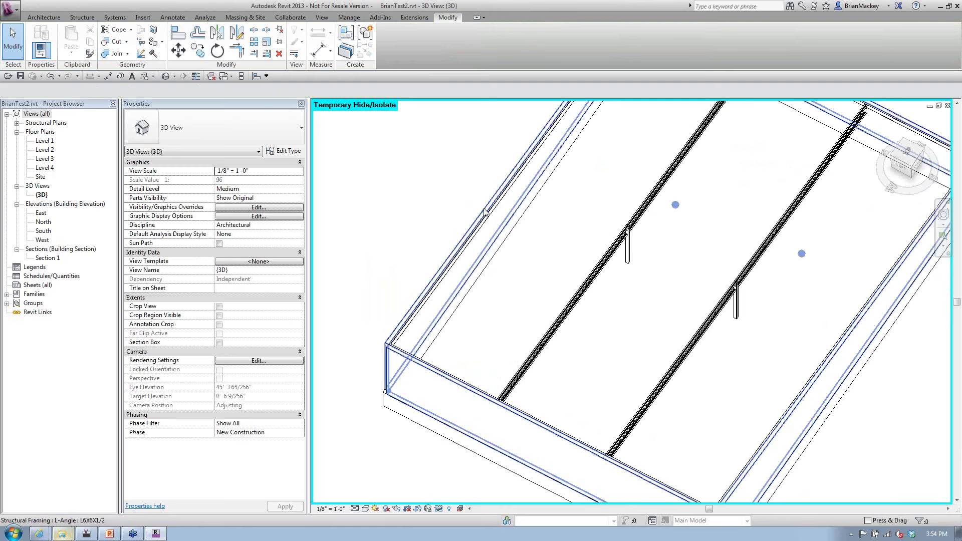
{"action": "left_click", "coordinate": [676, 206]}
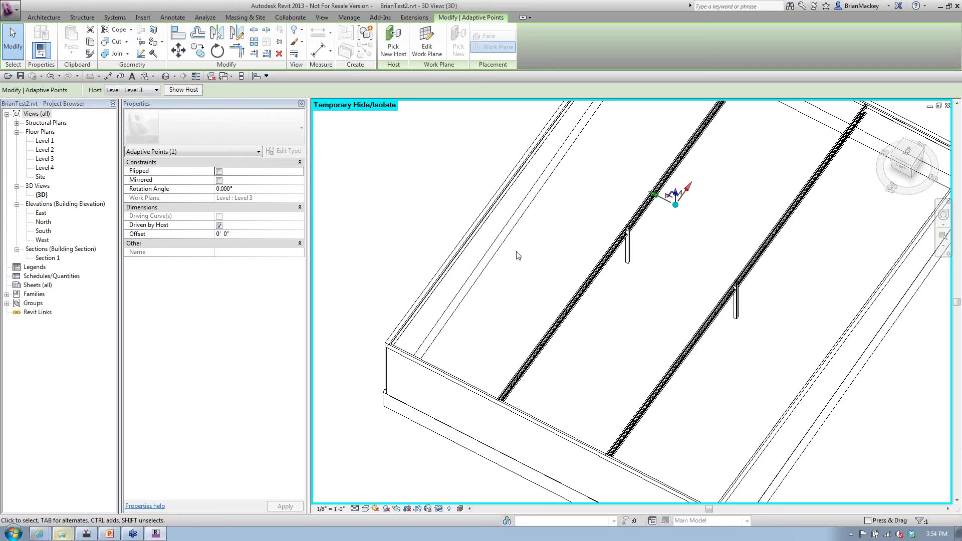
{"action": "scroll", "coordinate": [687, 216], "scroll_direction": "down", "scroll_amount": 2}
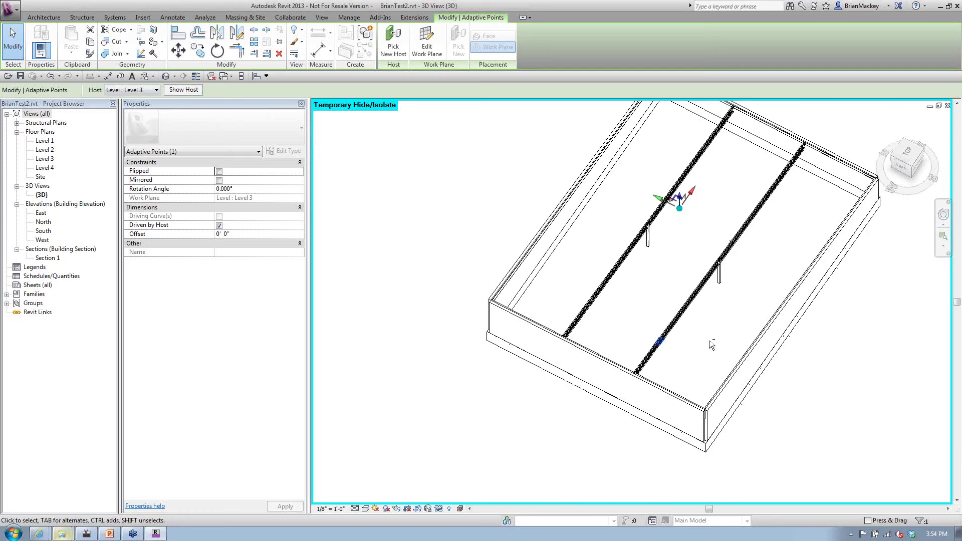
{"action": "middle_click_drag", "start_coordinate": [710, 344], "coordinate": [484, 343], "text": "shift"}
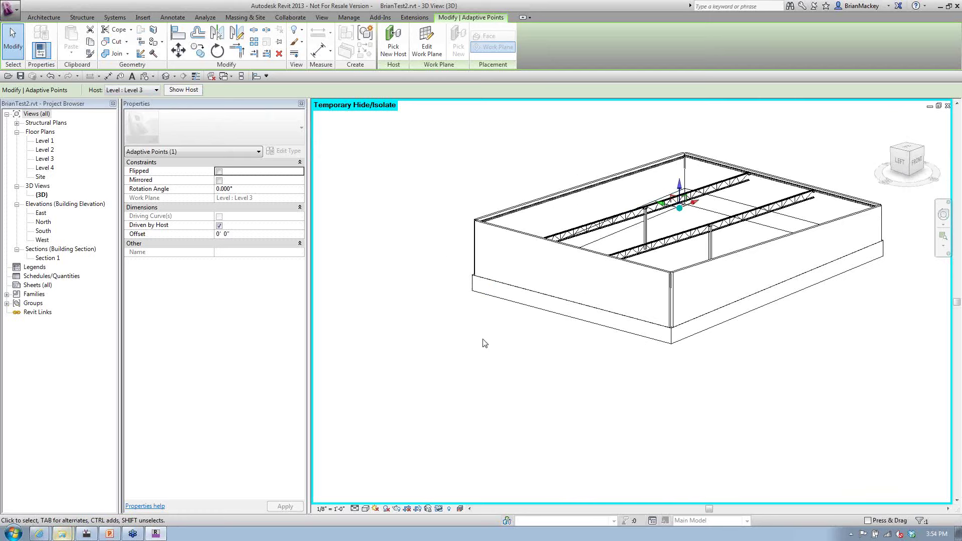
{"action": "left_click", "coordinate": [413, 321]}
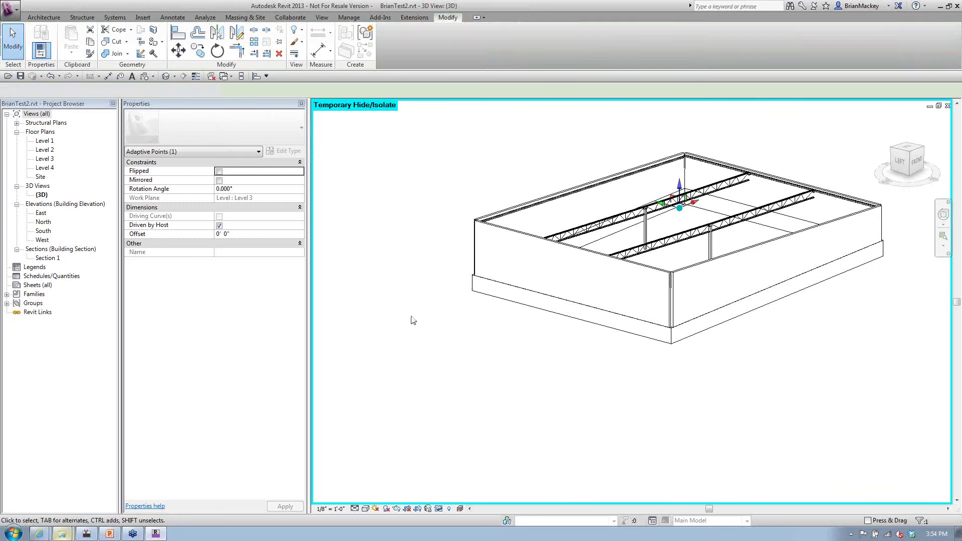
In the North elevation, set the elevation of Level 3 to 12'
{"action": "double_click", "coordinate": [42, 222]}
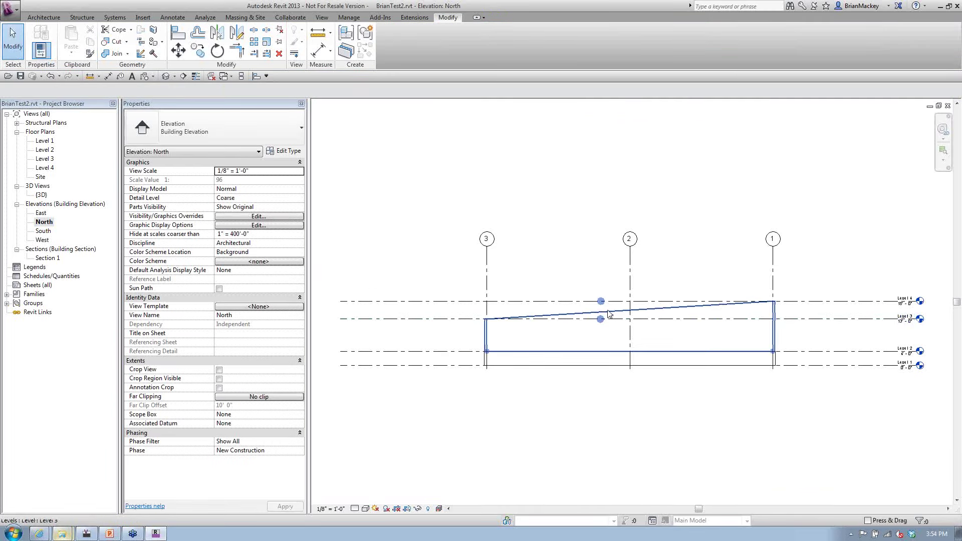
{"action": "left_click", "coordinate": [862, 319]}
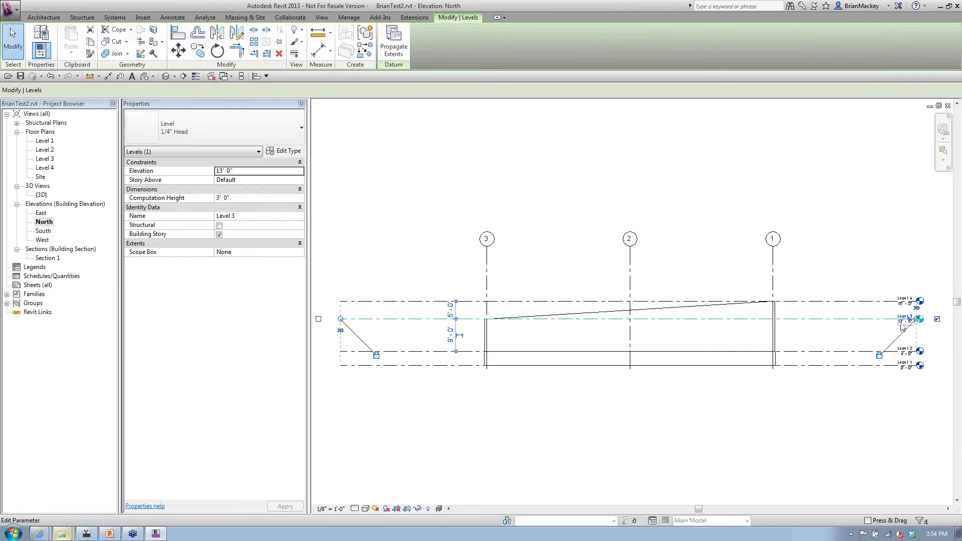
{"action": "left_click", "coordinate": [905, 321]}
{"action": "type", "text": "12"}
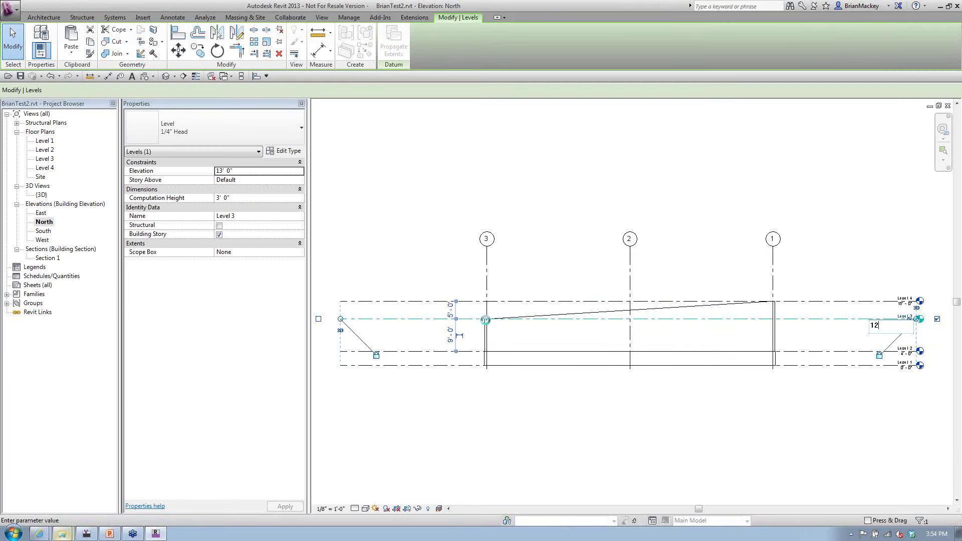
{"action": "key", "text": "Return"}
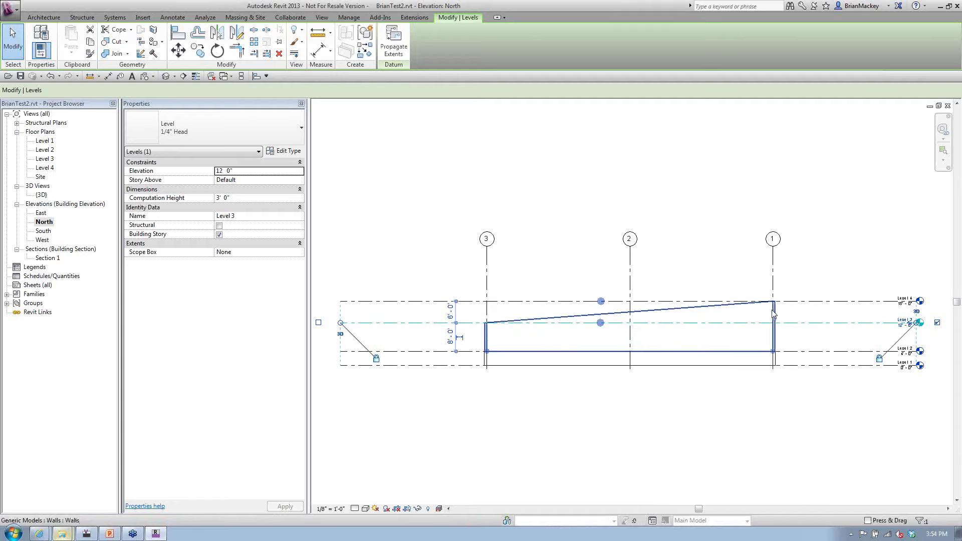
Examine the sloped wall's ends at grids 1 and 3 and check the Walls family's reported height dimensions
{"action": "scroll", "coordinate": [782, 313], "scroll_direction": "up", "scroll_amount": 5}
{"action": "scroll", "coordinate": [789, 316], "scroll_direction": "up", "scroll_amount": 1}
{"action": "scroll", "coordinate": [780, 315], "scroll_direction": "down", "scroll_amount": 1}
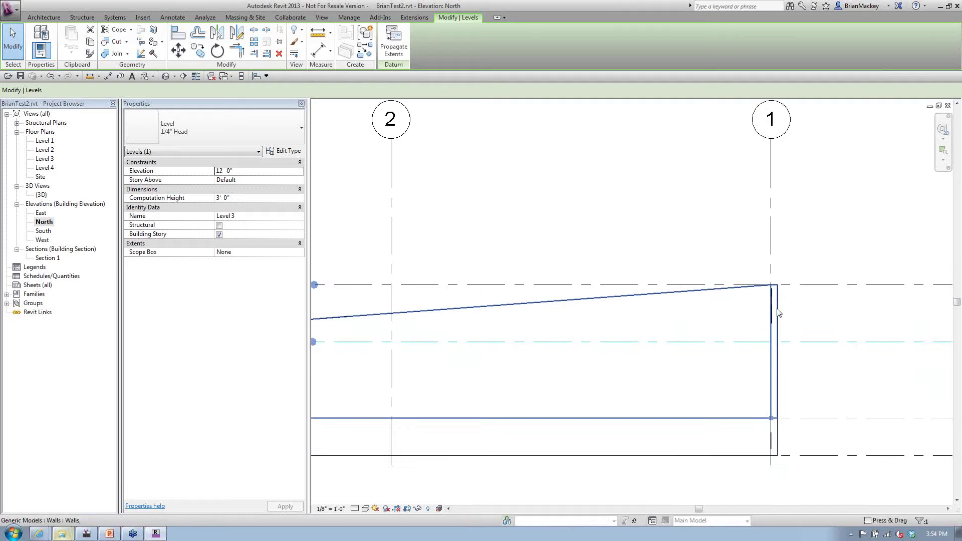
{"action": "scroll", "coordinate": [780, 316], "scroll_direction": "down", "scroll_amount": 1}
{"action": "middle_click_drag", "start_coordinate": [461, 378], "coordinate": [679, 373]}
{"action": "scroll", "coordinate": [495, 374], "scroll_direction": "up", "scroll_amount": 4}
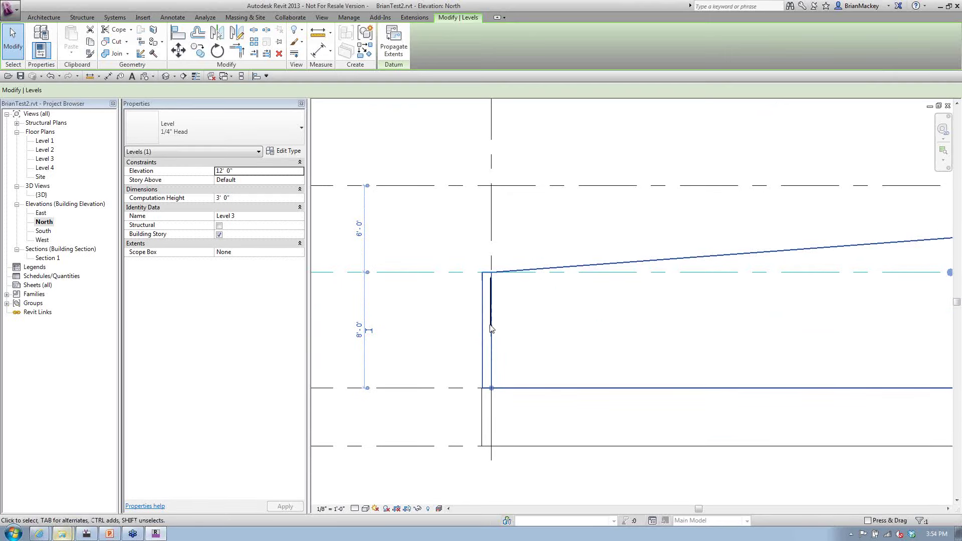
{"action": "left_click", "coordinate": [455, 338]}
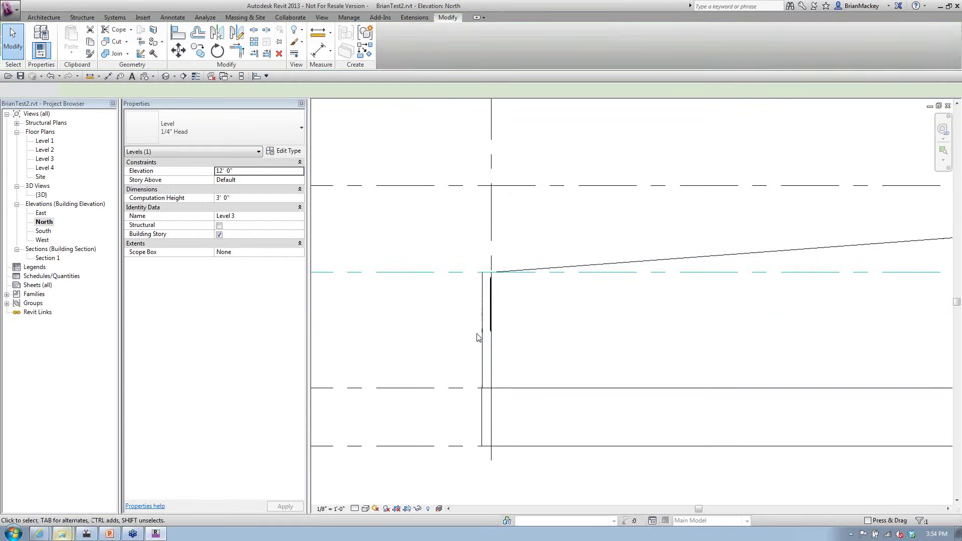
{"action": "left_click", "coordinate": [491, 321]}
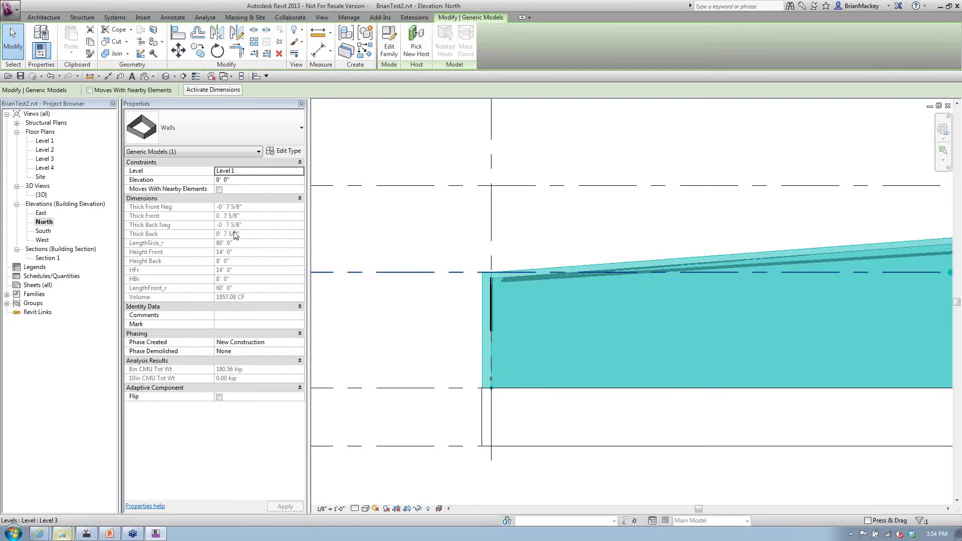
{"action": "left_click", "coordinate": [407, 334]}
{"action": "scroll", "coordinate": [407, 335], "scroll_direction": "down", "scroll_amount": 4}
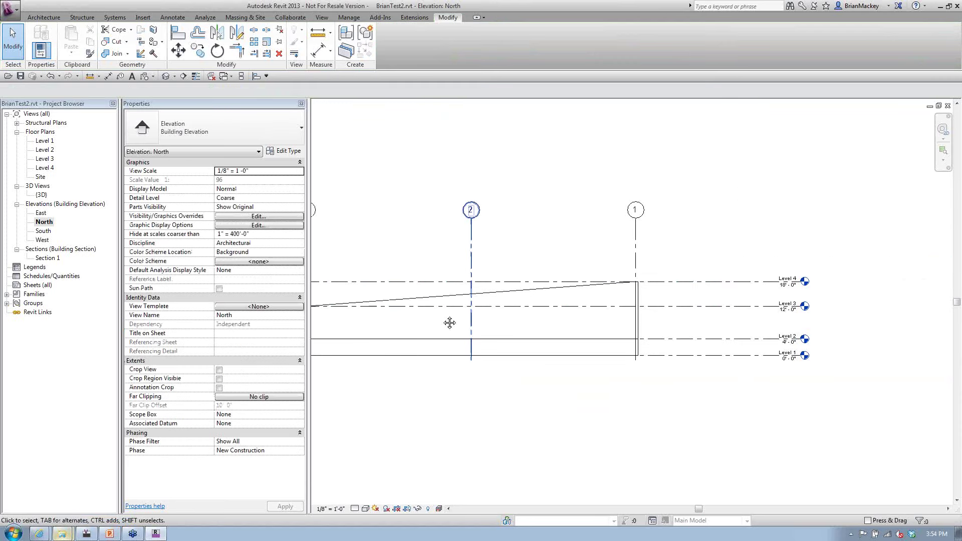
In the North elevation, set the elevation of Level 4 to 24'
{"action": "scroll", "coordinate": [441, 323], "scroll_direction": "up", "scroll_amount": 3}
{"action": "left_click", "coordinate": [686, 260]}
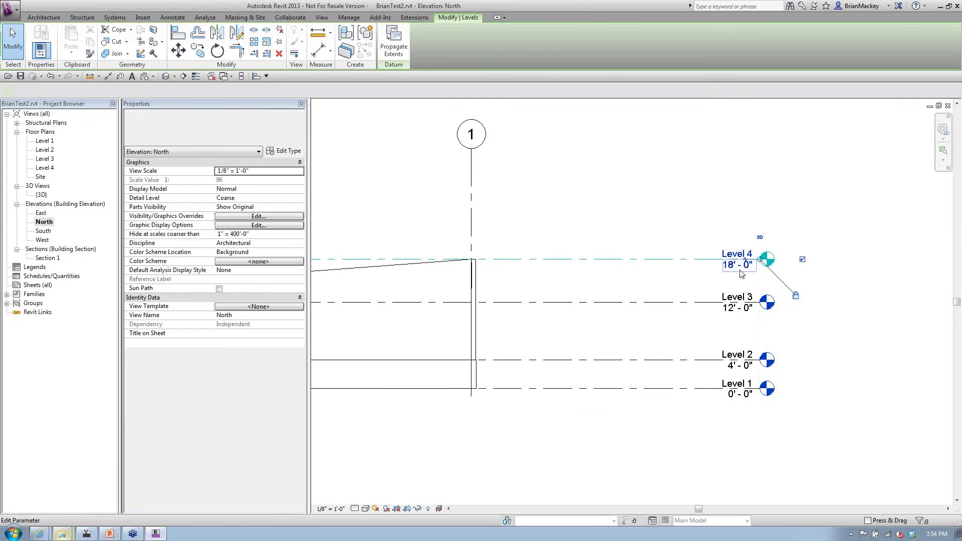
{"action": "left_click", "coordinate": [738, 265]}
{"action": "type", "text": "24"}
{"action": "key", "text": "Return"}
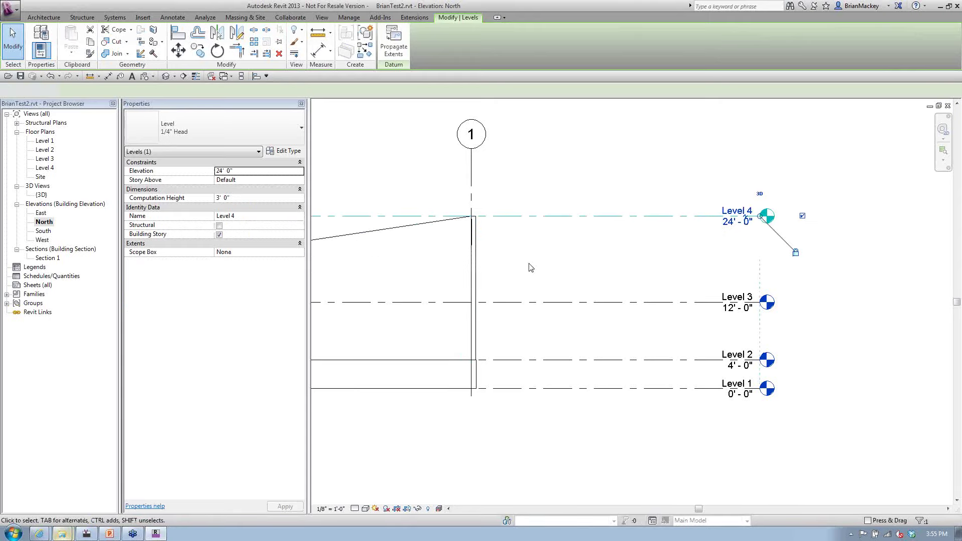
{"action": "key", "text": "Escape"}
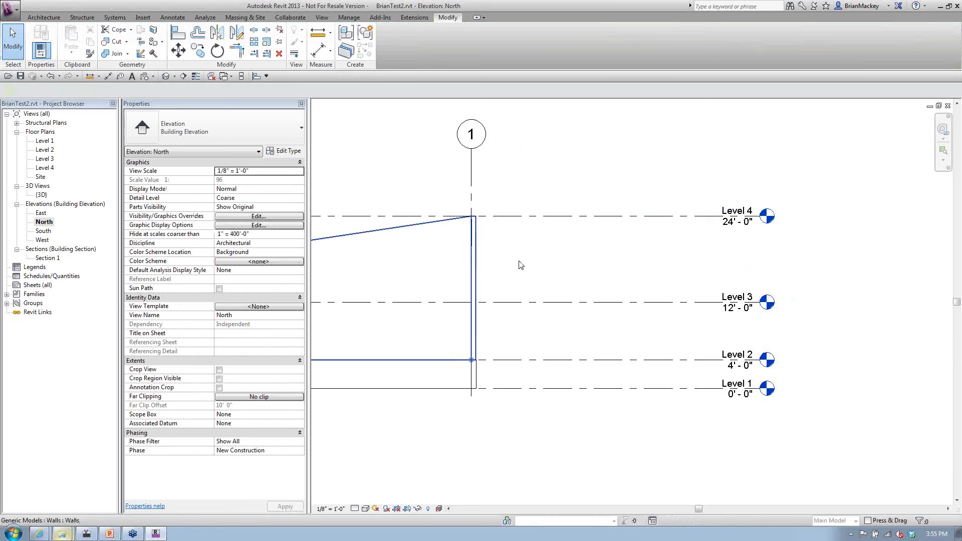
Check the Walls family's reported height dimensions and examine the sloped wall's profile between grids 1 and 3
{"action": "left_click", "coordinate": [442, 253]}
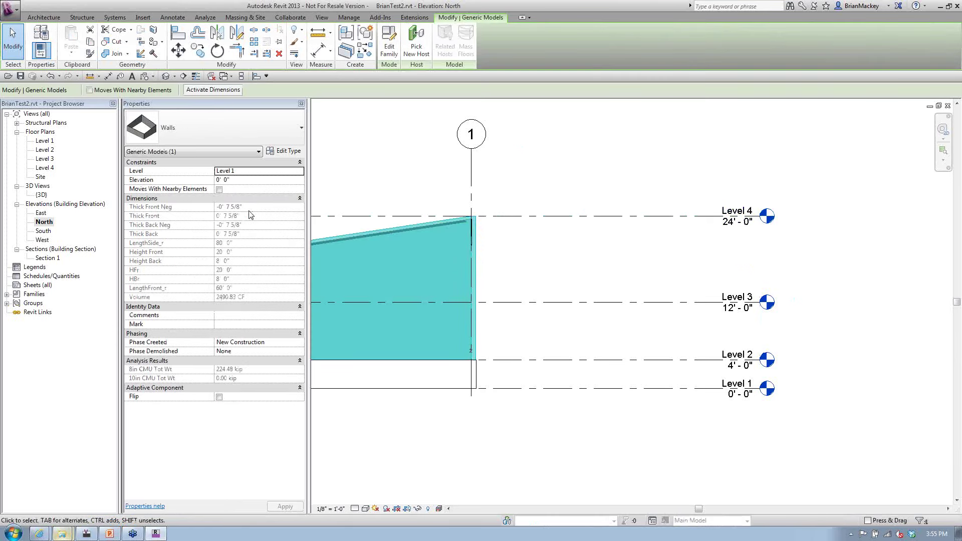
{"action": "left_click", "coordinate": [519, 274]}
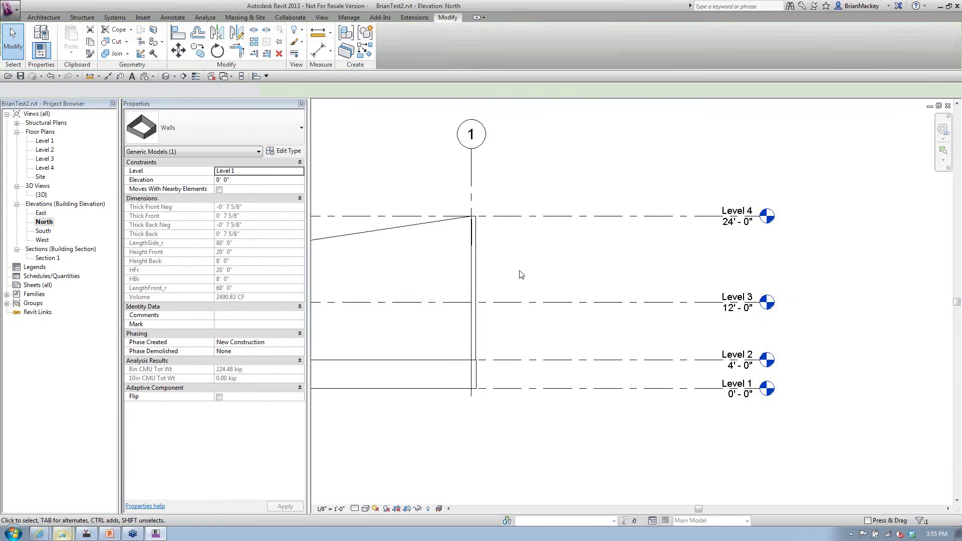
{"action": "scroll", "coordinate": [524, 271], "scroll_direction": "down", "scroll_amount": 2}
{"action": "middle_click_drag", "start_coordinate": [440, 253], "coordinate": [645, 253]}
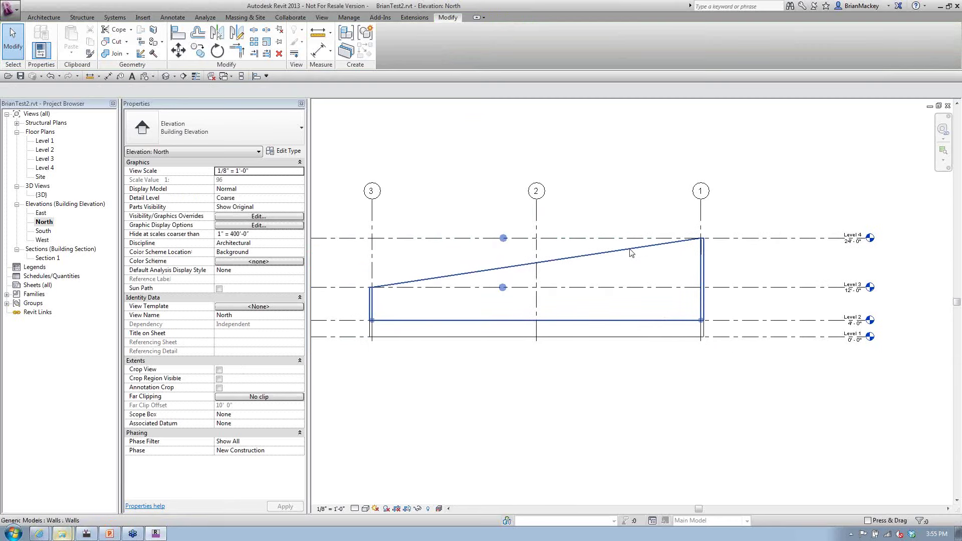
Open the Walls family for editing and check the available point types of the shape handle adaptive point near the back corner
{"action": "left_click", "coordinate": [631, 242]}
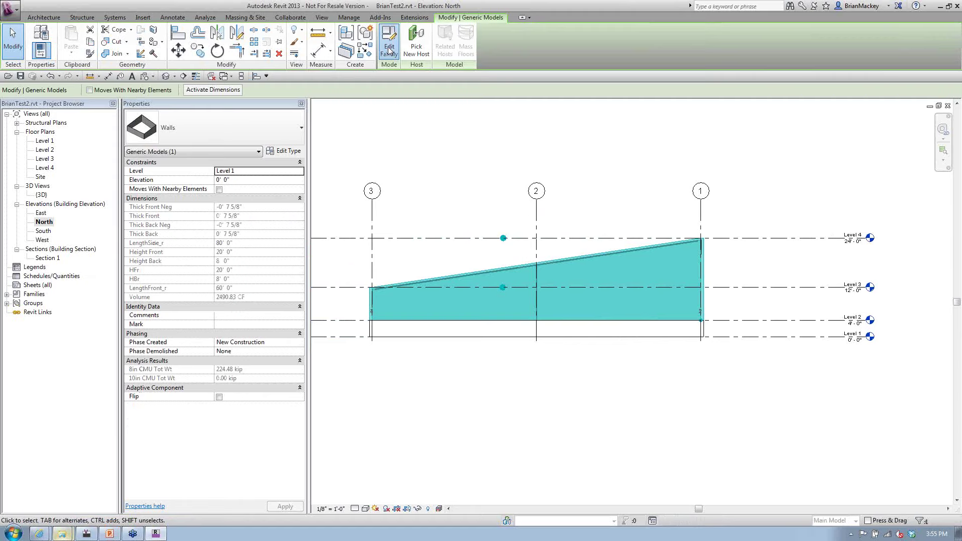
{"action": "left_click", "coordinate": [389, 50]}
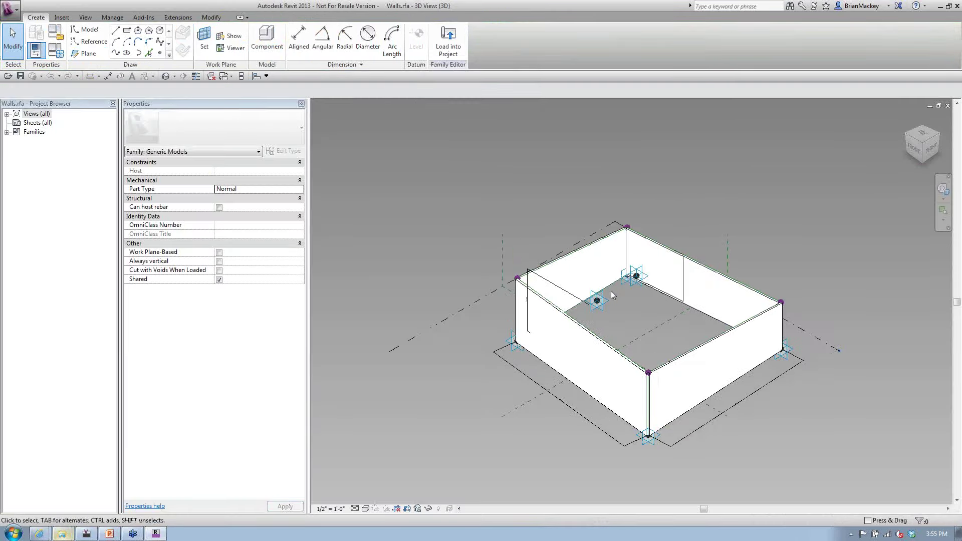
{"action": "scroll", "coordinate": [623, 290], "scroll_direction": "up", "scroll_amount": 2}
{"action": "left_click", "coordinate": [647, 264]}
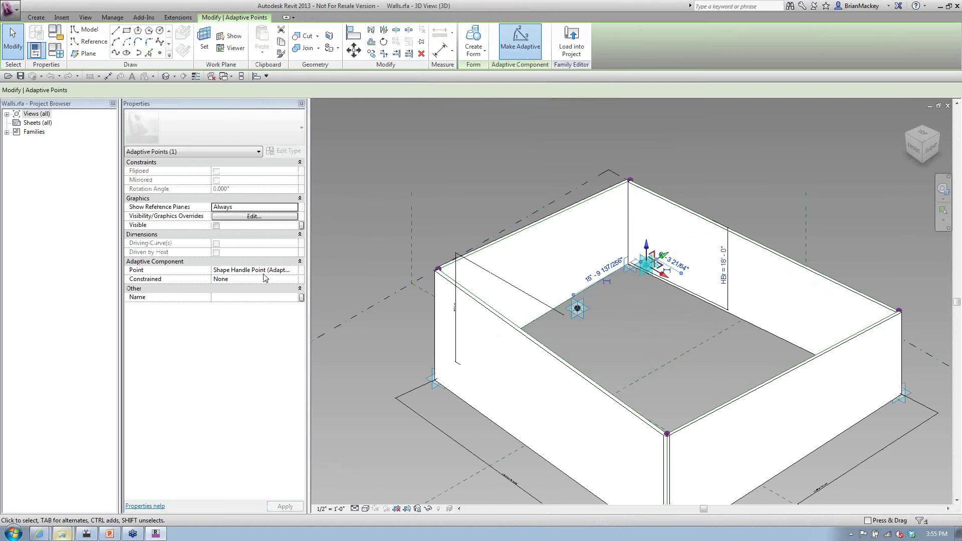
{"action": "left_click", "coordinate": [296, 273]}
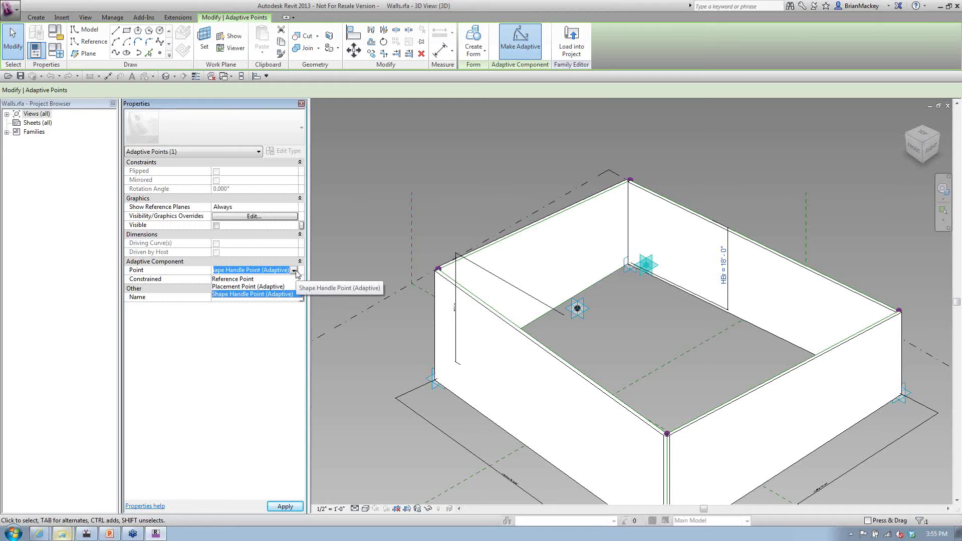
{"action": "left_click", "coordinate": [379, 182]}
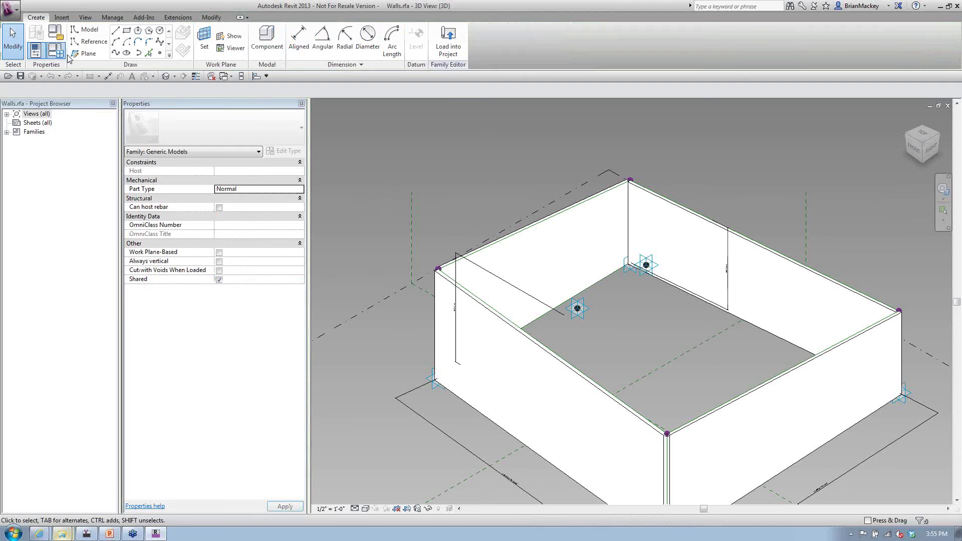
Review the Walls family's type parameters and formulas for wall thickness, height and CMU weight, leaving them unmodified
{"action": "key", "text": "f"}
{"action": "key", "text": "t"}
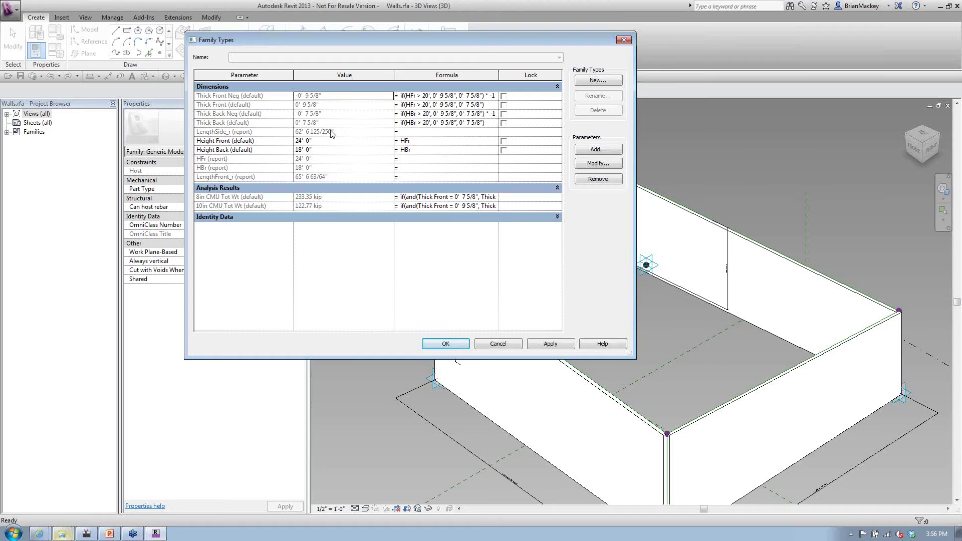
{"action": "left_click", "coordinate": [507, 344]}
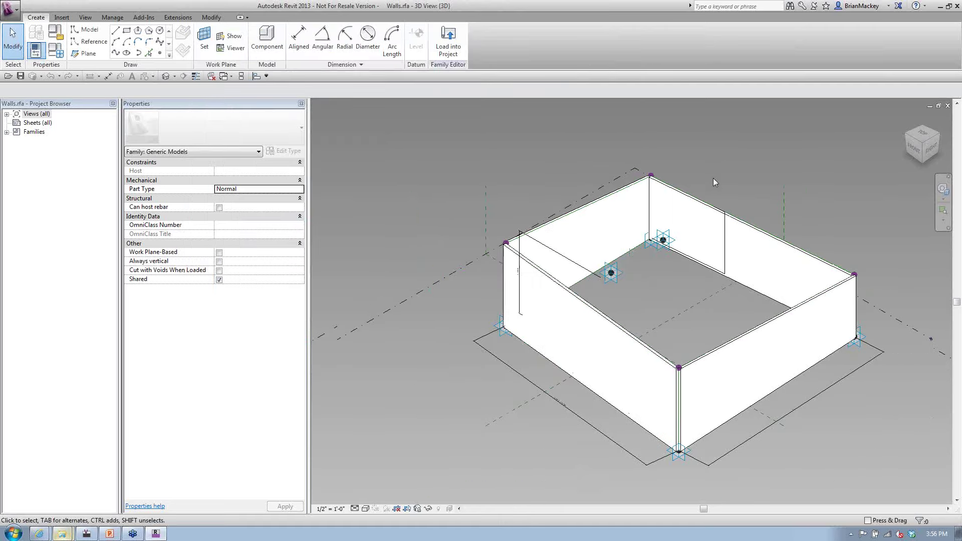
{"action": "scroll", "coordinate": [714, 178], "scroll_direction": "down", "scroll_amount": 2}
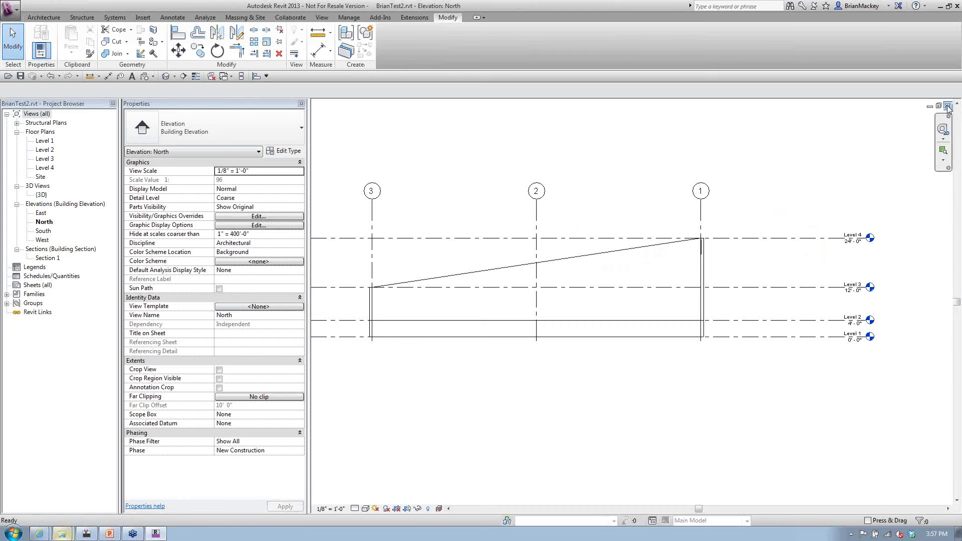
Close the North elevation and look through the other open project and family views, ending at the curved panel family Family10
{"action": "left_click", "coordinate": [948, 106]}
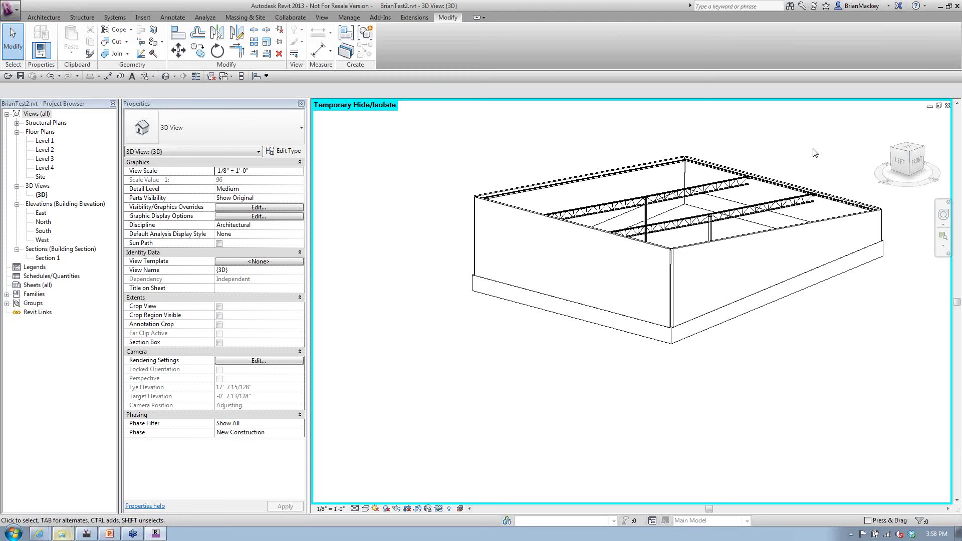
{"action": "key", "text": "ctrl+Tab"}
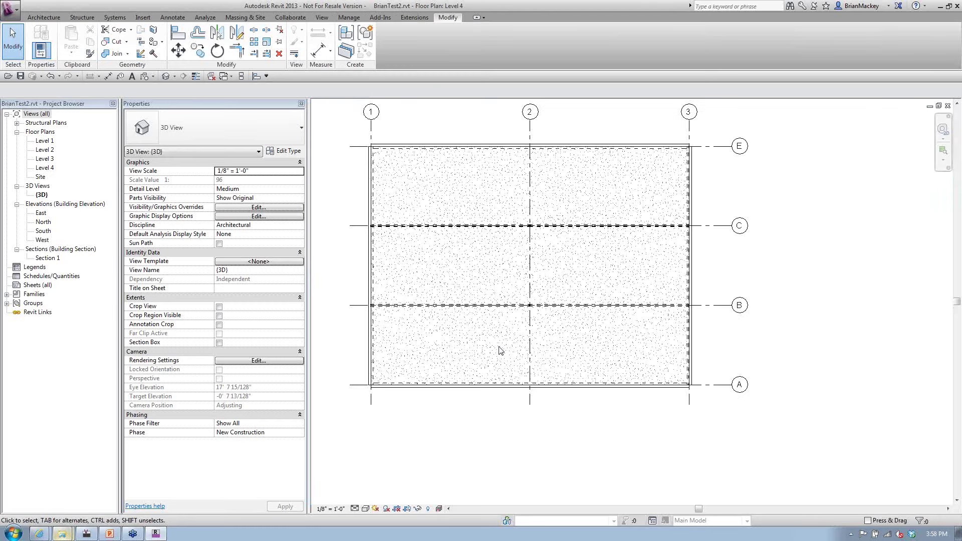
{"action": "key", "text": "ctrl+Tab"}
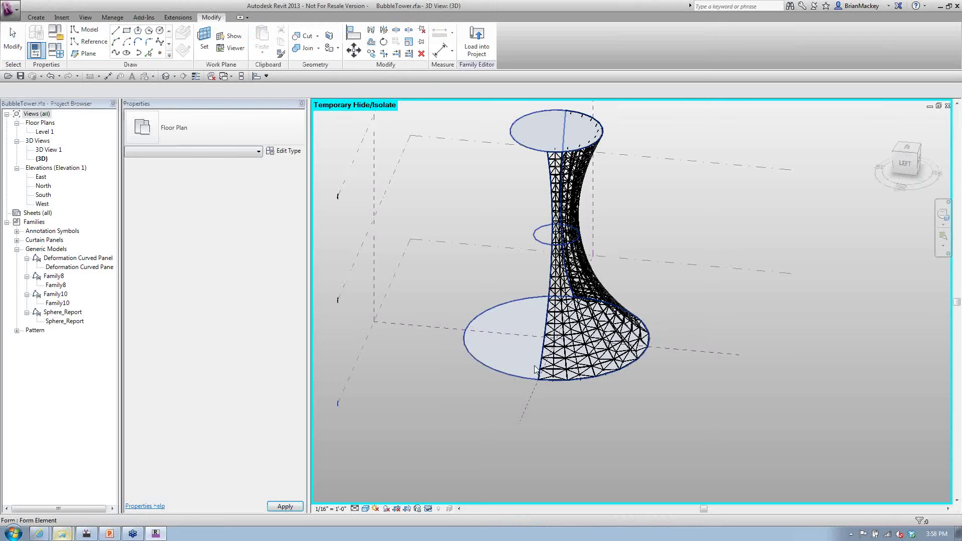
{"action": "key", "text": "ctrl+Tab"}
{"action": "key", "text": "ctrl+Tab"}
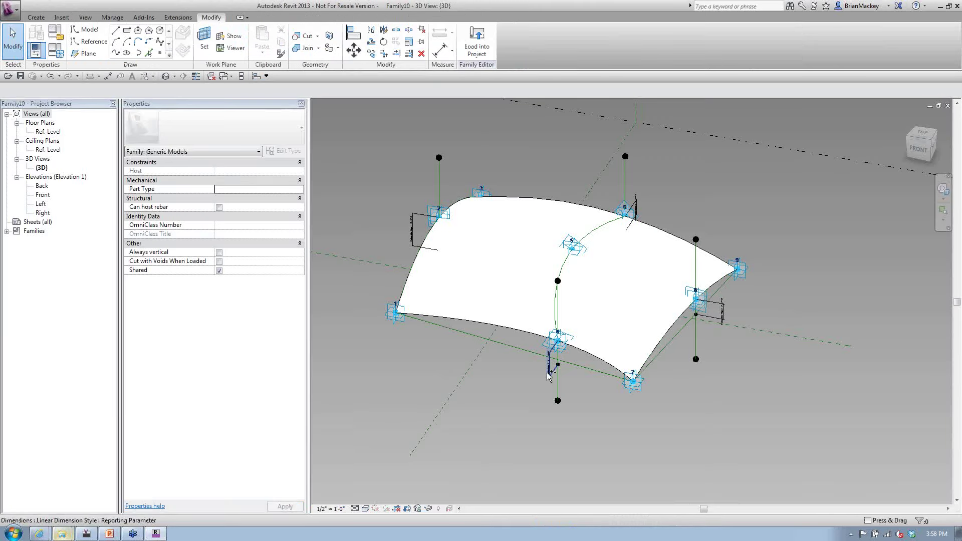
{"action": "key", "text": "ctrl+Tab"}
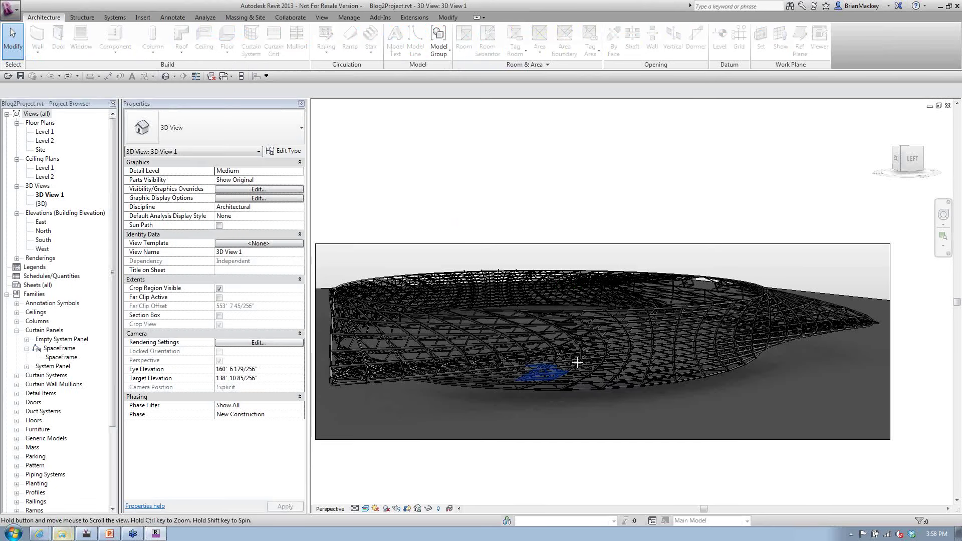
{"action": "middle_click_drag", "start_coordinate": [578, 362], "coordinate": [573, 357]}
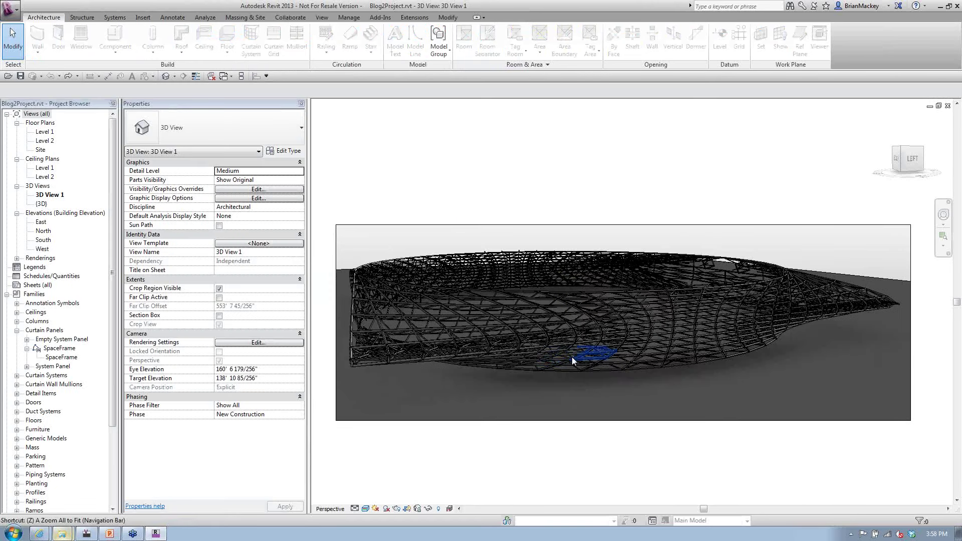
{"action": "key", "text": "ctrl+Tab"}
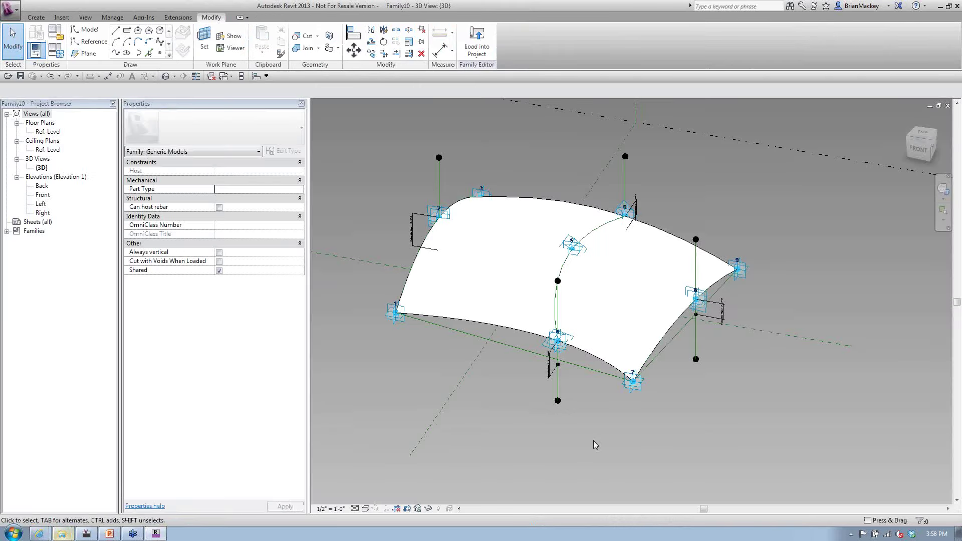
Orbit around the curved panel and open the Family10 category and parameter settings, dismissing the save reminder
{"action": "middle_click_drag", "start_coordinate": [594, 441], "coordinate": [498, 416], "text": "shift"}
{"action": "left_click", "coordinate": [56, 35]}
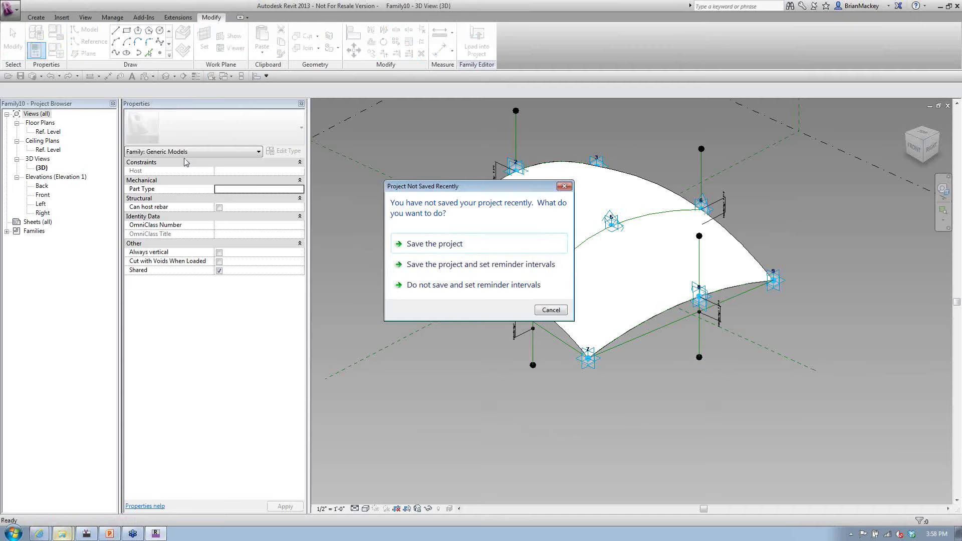
{"action": "left_click", "coordinate": [550, 309]}
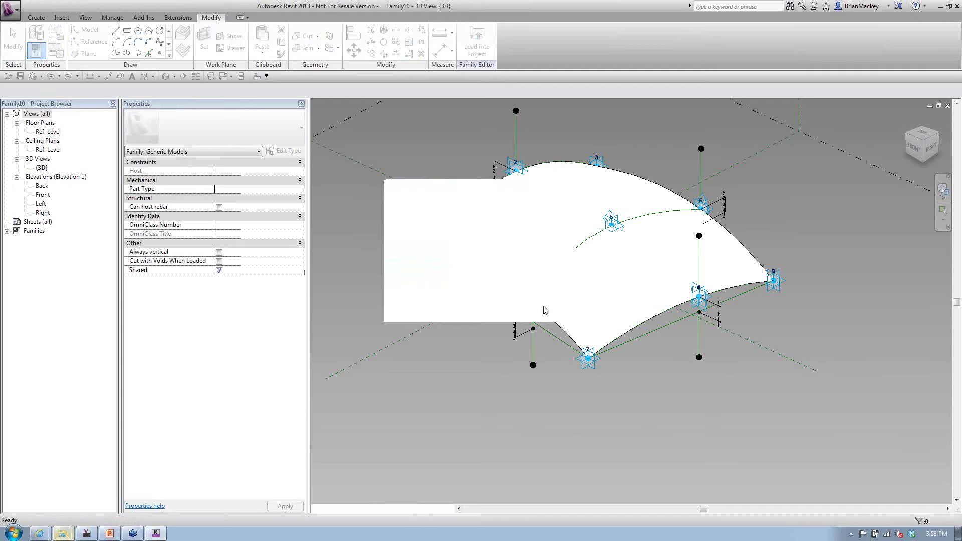